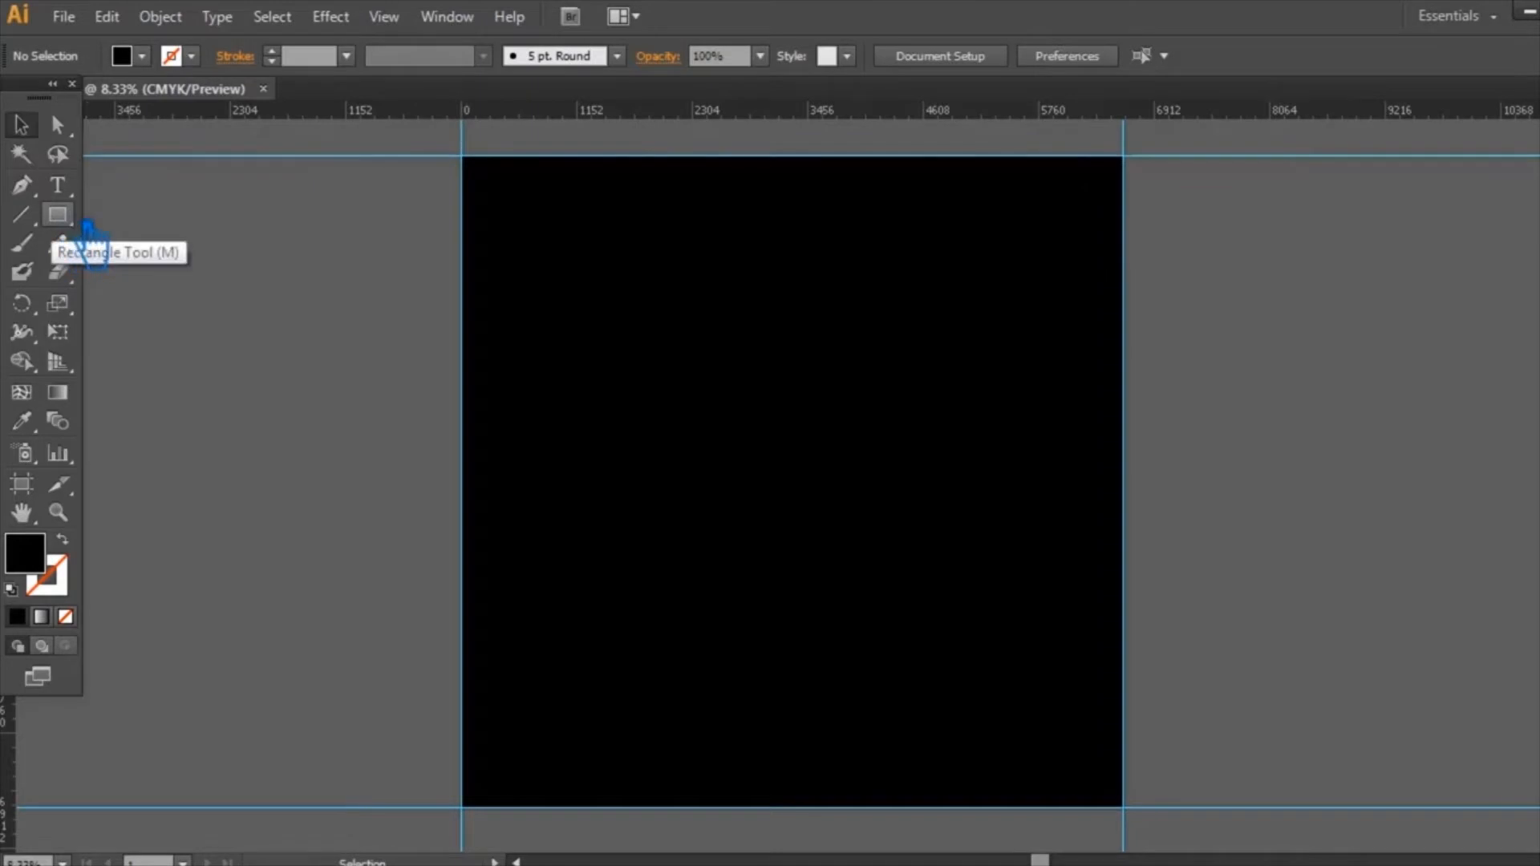
Step: Place a copy of the black heart on the empty canvas beside the artboard's upper-left corner
{"action": "left_click", "coordinate": [88, 218]}
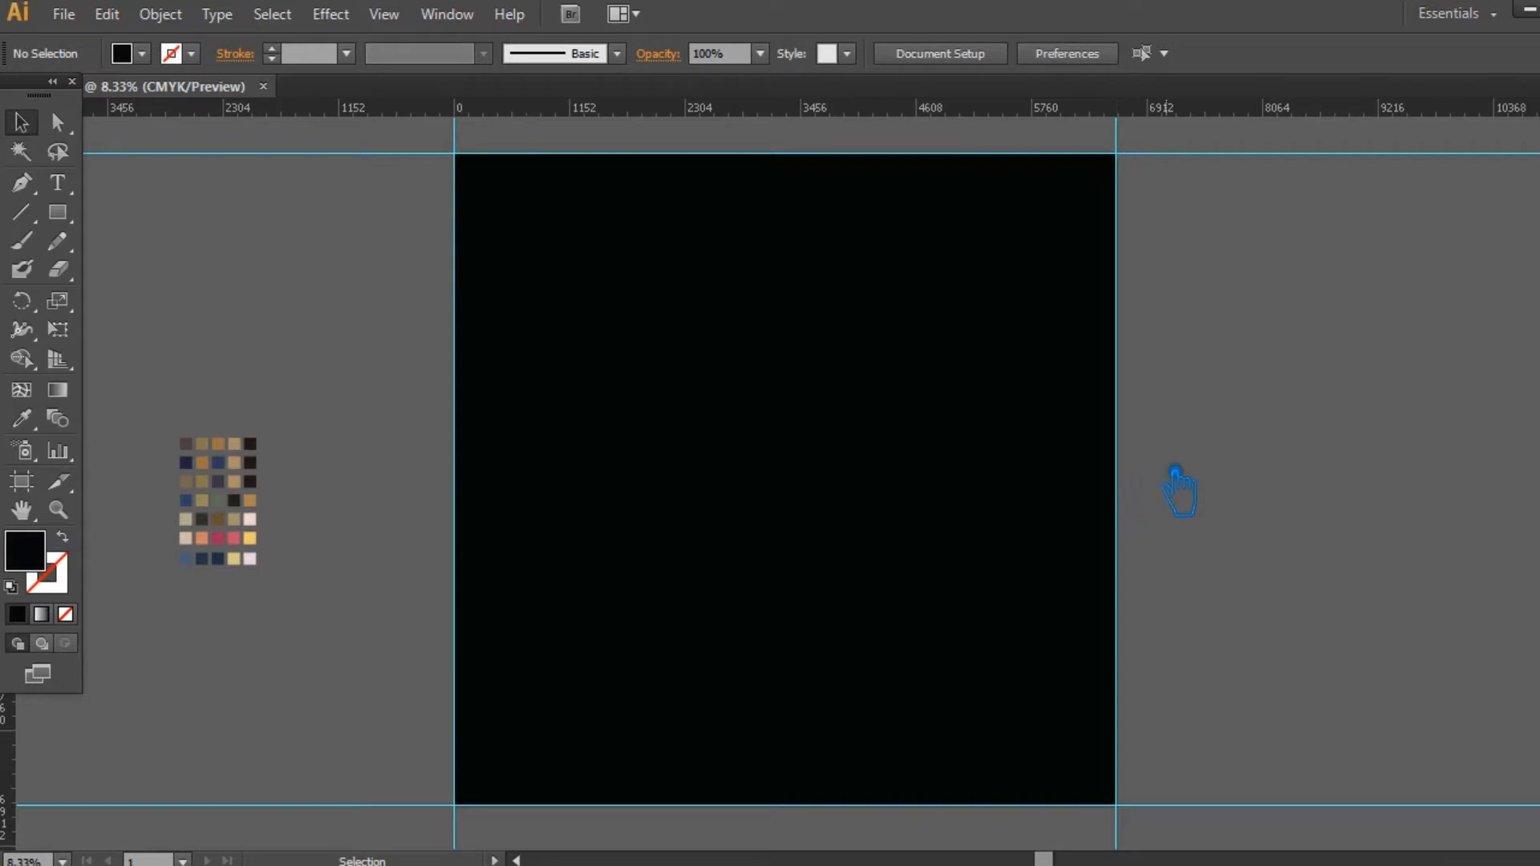
{"action": "scroll", "coordinate": [612, 634], "scroll_direction": "up", "scroll_amount": 5}
{"action": "left_click_drag", "start_coordinate": [470, 344], "coordinate": [577, 369]}
{"action": "key", "text": "ctrl+plus"}
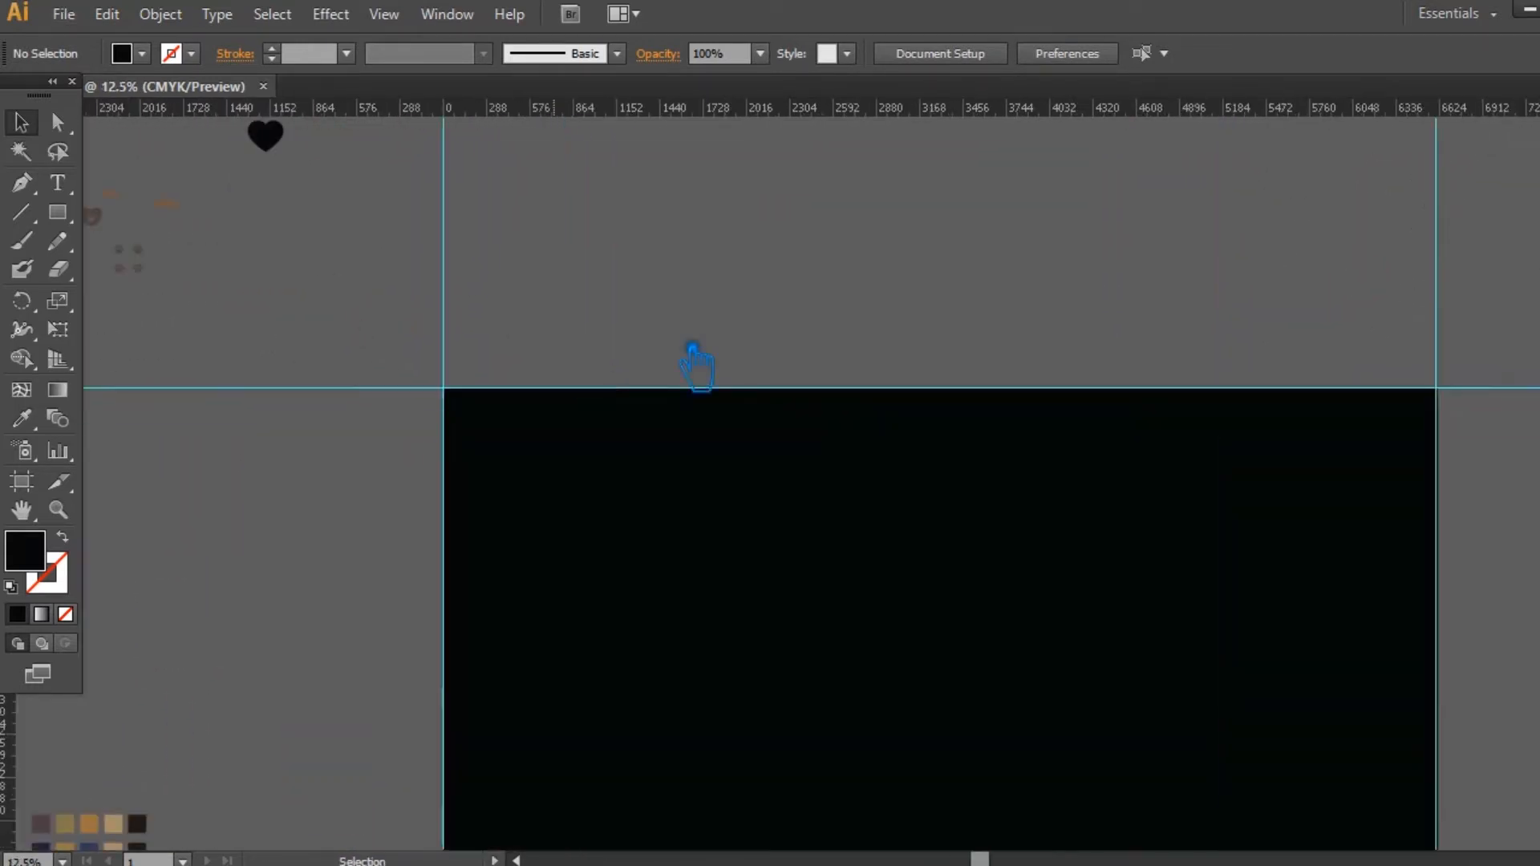
{"action": "left_click_drag", "start_coordinate": [271, 136], "coordinate": [306, 555]}
{"action": "left_click_drag", "start_coordinate": [680, 572], "coordinate": [785, 626]}
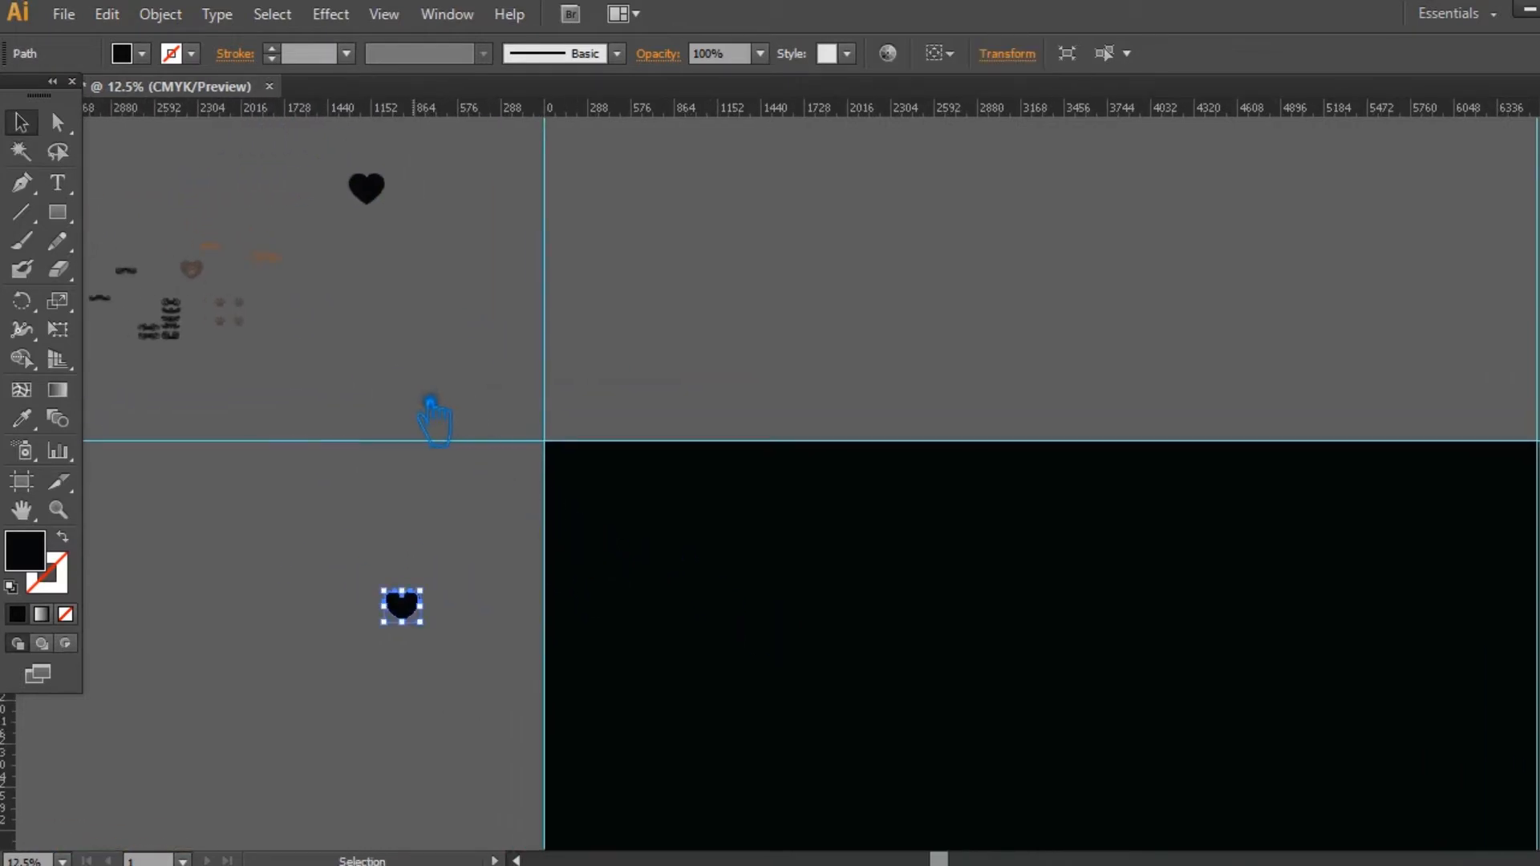
{"action": "left_click", "coordinate": [391, 377]}
{"action": "left_click_drag", "start_coordinate": [371, 351], "coordinate": [390, 361]}
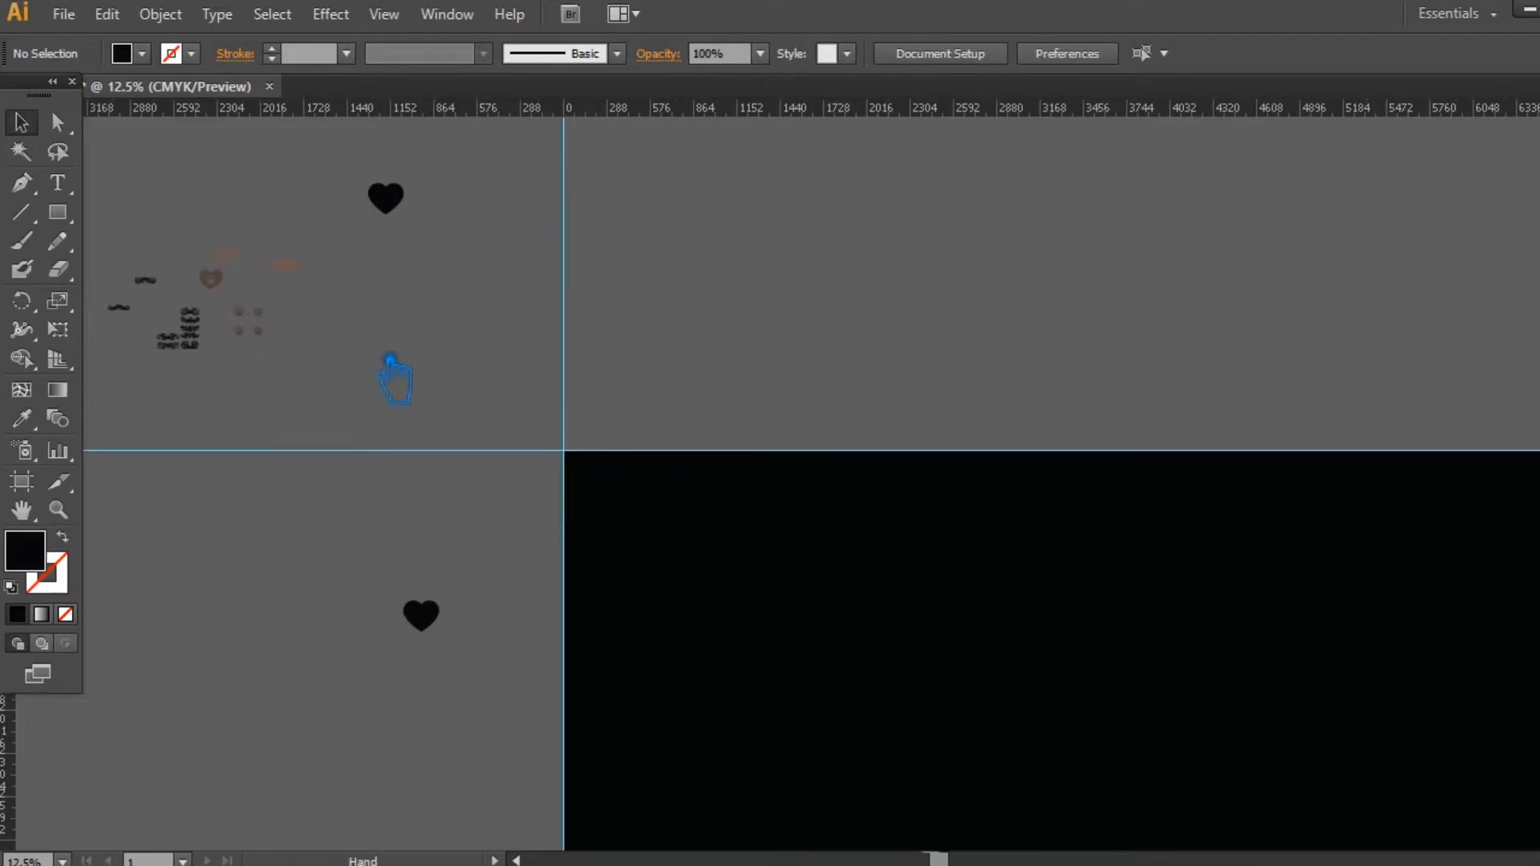
Step: Place a copy of one of the swirl ornaments just above the copied heart
{"action": "key", "text": "ctrl+plus"}
{"action": "left_click_drag", "start_coordinate": [293, 385], "coordinate": [979, 607]}
{"action": "left_click_drag", "start_coordinate": [810, 661], "coordinate": [773, 516]}
{"action": "left_click_drag", "start_coordinate": [766, 818], "coordinate": [653, 654]}
{"action": "left_click_drag", "start_coordinate": [307, 233], "coordinate": [672, 640]}
{"action": "left_click", "coordinate": [796, 602]}
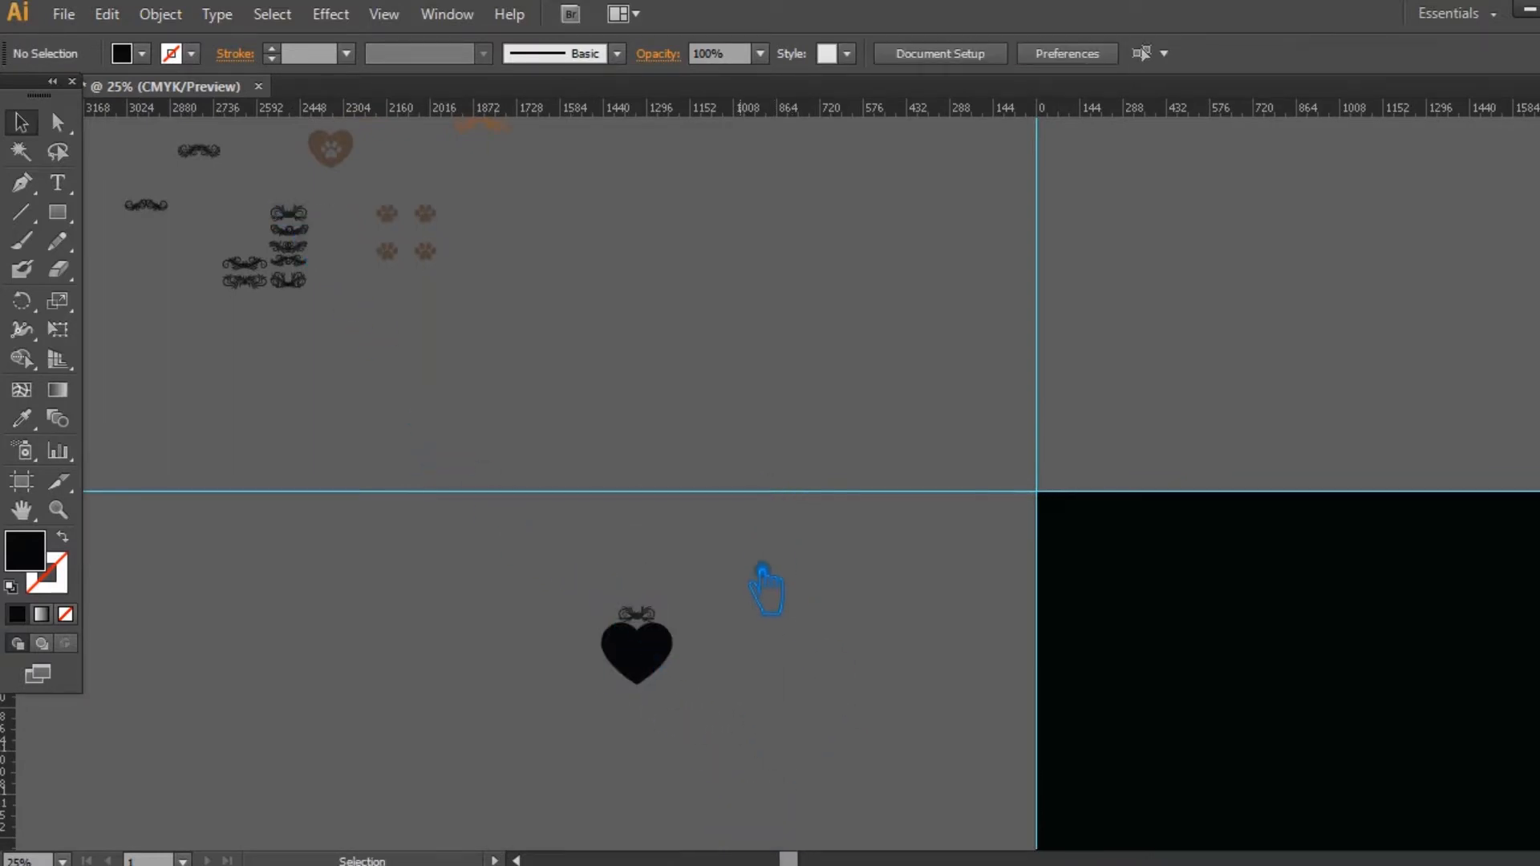
Step: Place a copy of the small moustache-shaped swirl ornament just below the heart's tip
{"action": "left_click_drag", "start_coordinate": [147, 205], "coordinate": [704, 321]}
{"action": "left_click", "coordinate": [699, 703]}
{"action": "key", "text": "ctrl+plus"}
{"action": "key", "text": "ctrl+plus"}
{"action": "key", "text": "ctrl+plus"}
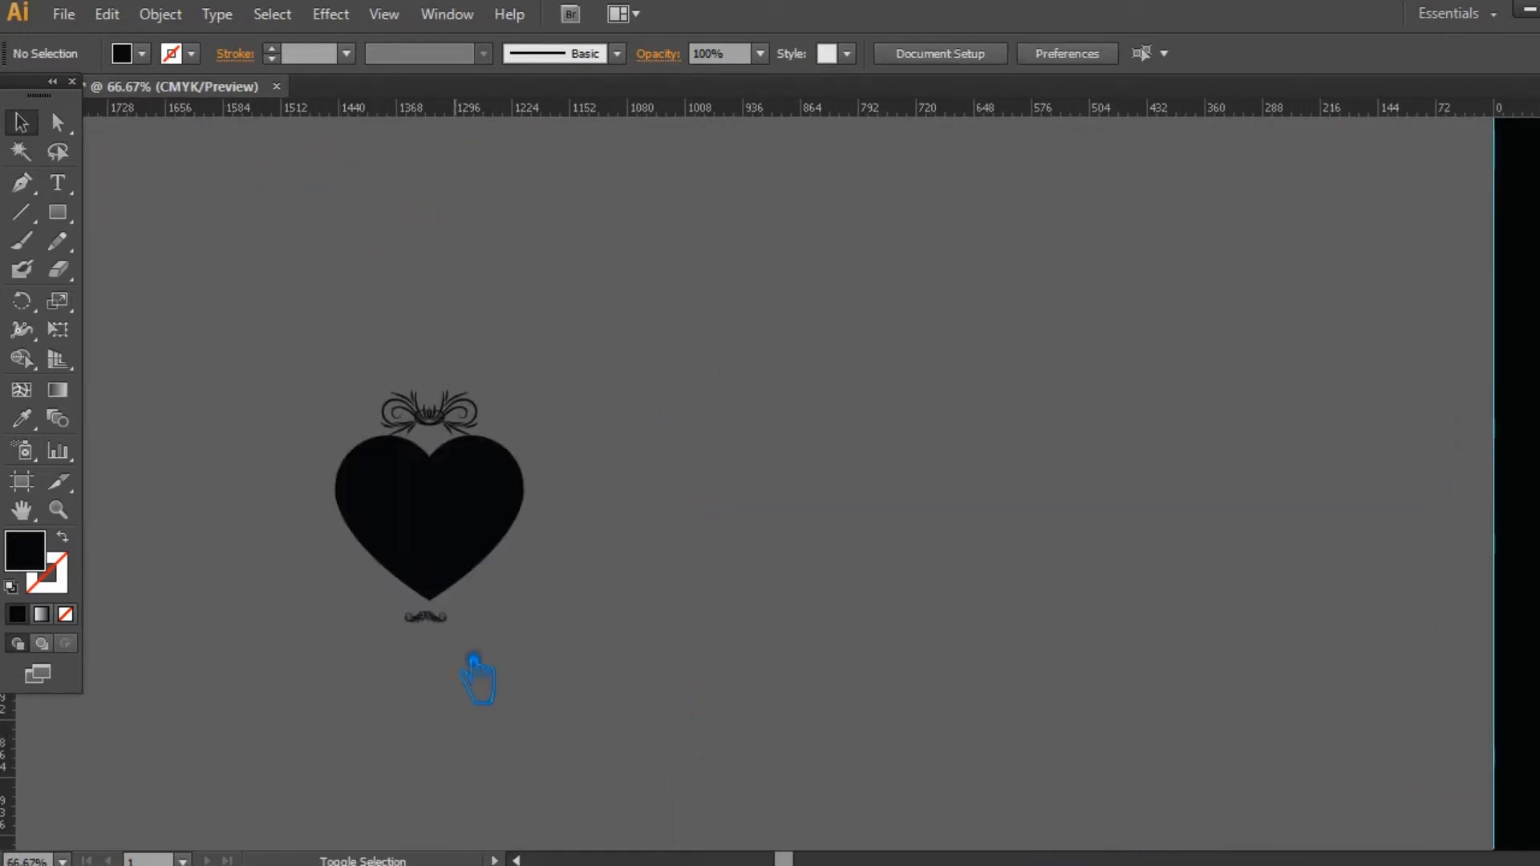
Step: Align the heart and its upper and lower ornaments on a common vertical centre line
{"action": "key", "text": "ctrl+a"}
{"action": "left_click", "coordinate": [1028, 52]}
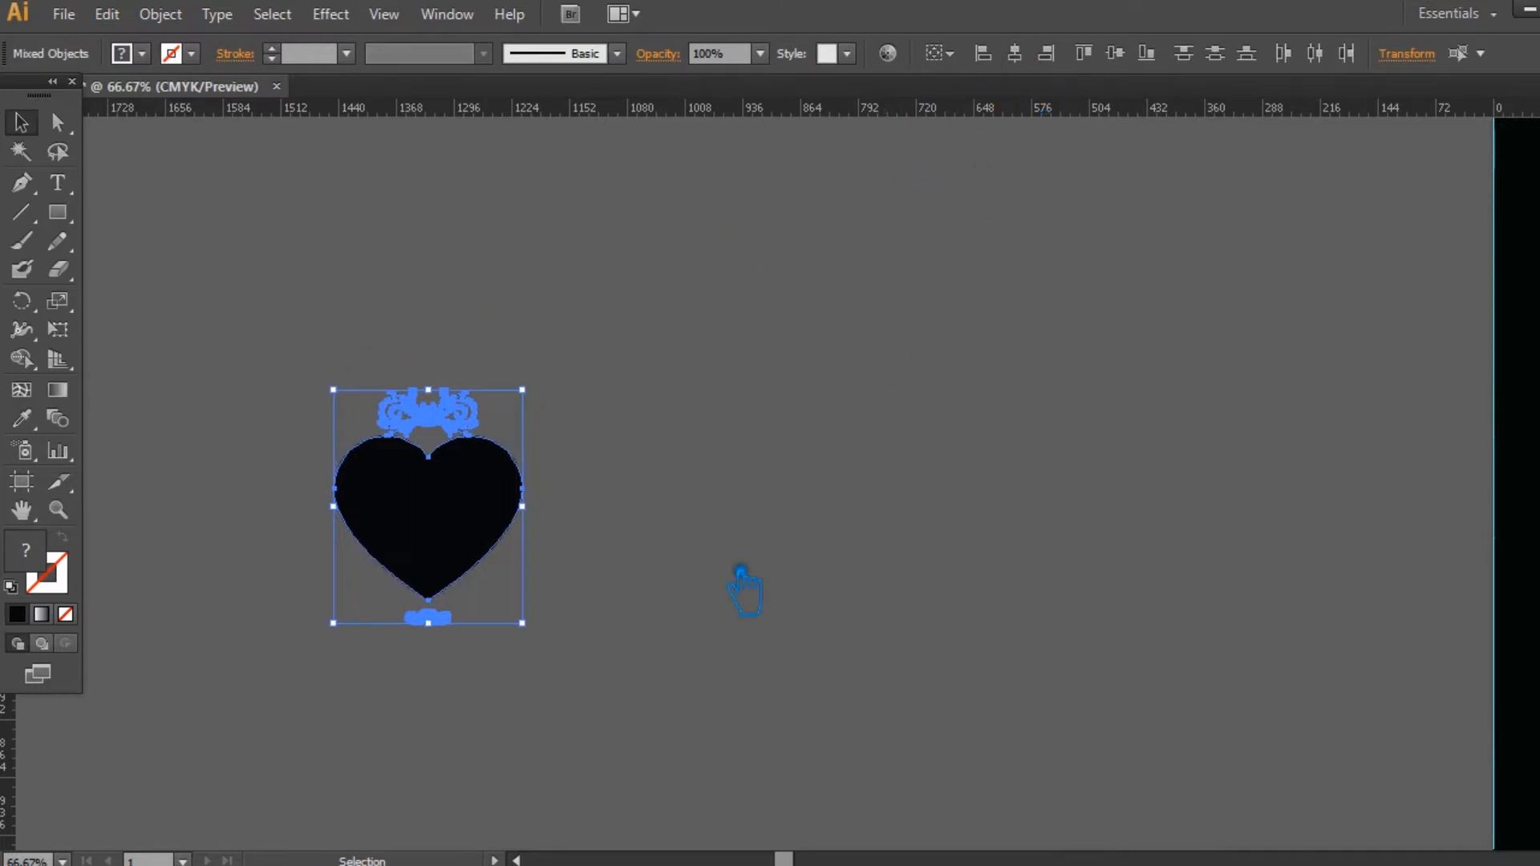
{"action": "left_click", "coordinate": [739, 571]}
Step: Move the lower ornament up against the heart's tip and the upper ornament down into the heart's notch
{"action": "key", "text": "ctrl+plus"}
{"action": "left_click_drag", "start_coordinate": [257, 686], "coordinate": [248, 669]}
{"action": "left_click", "coordinate": [487, 634]}
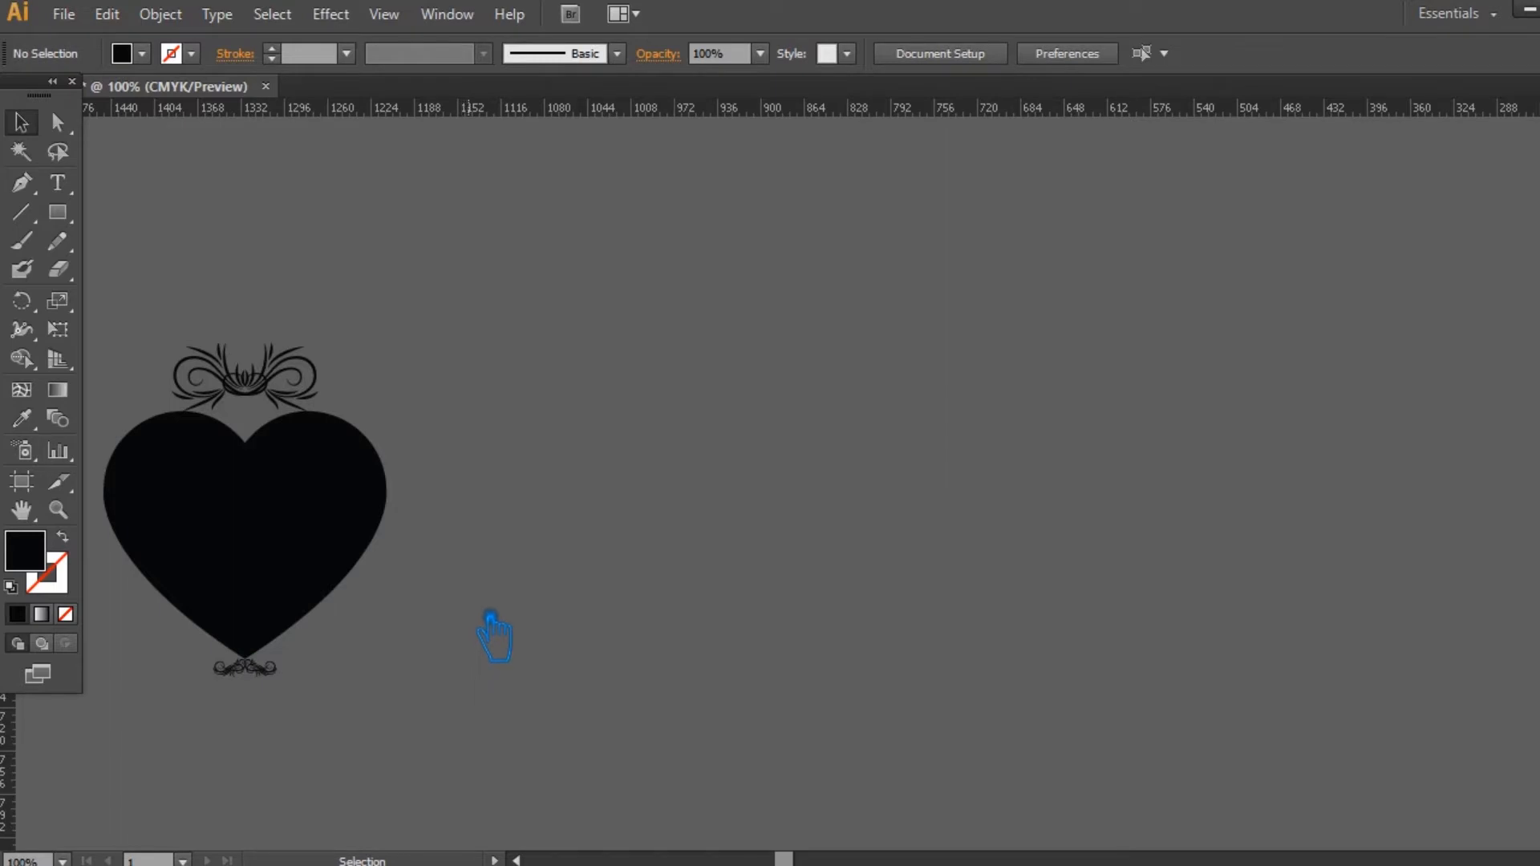
{"action": "left_click_drag", "start_coordinate": [274, 422], "coordinate": [270, 460]}
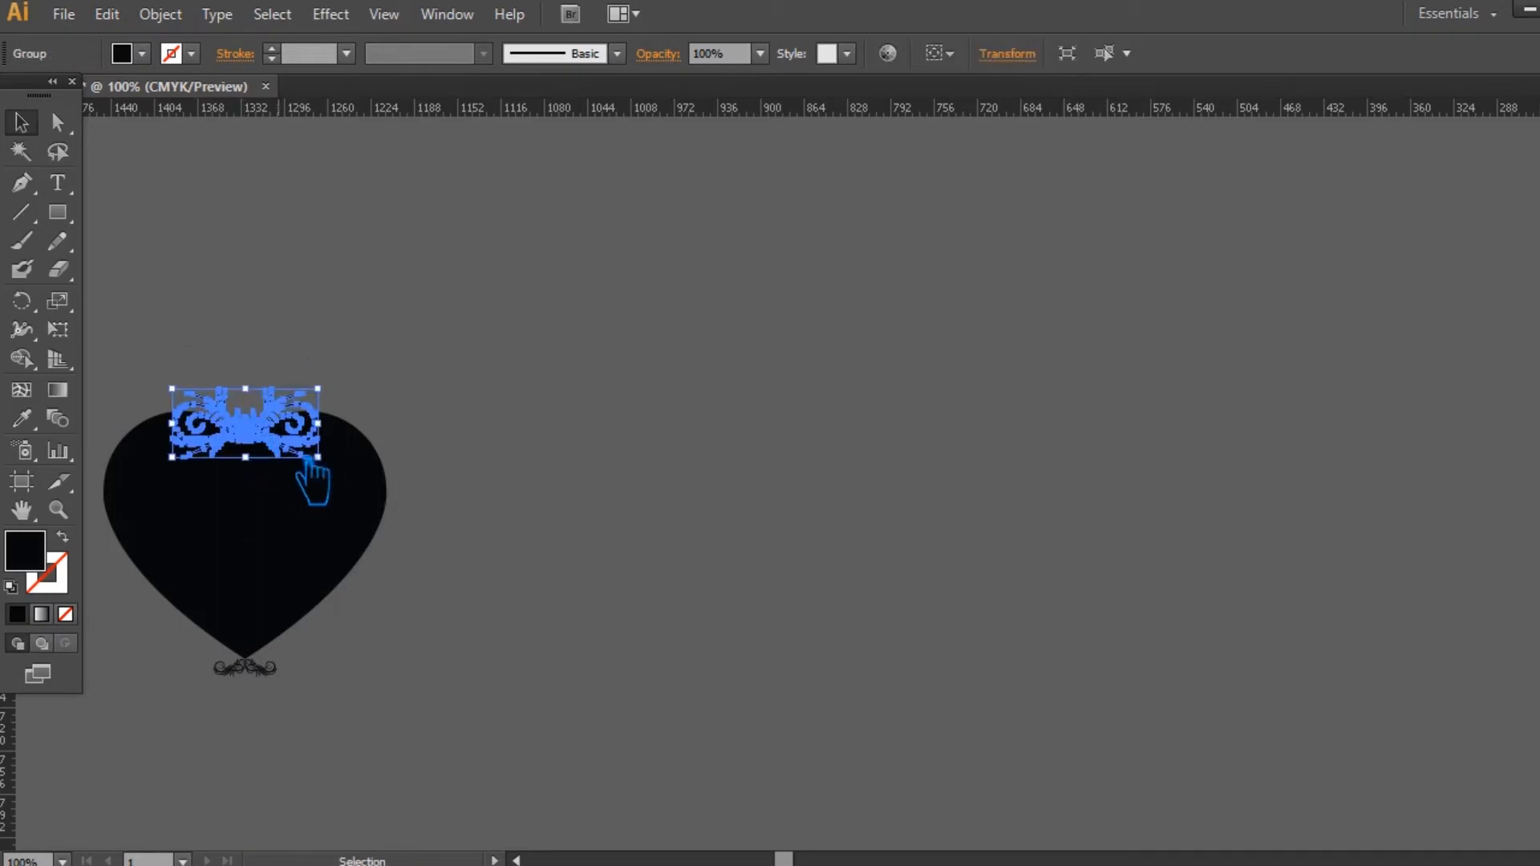
{"action": "left_click", "coordinate": [548, 478]}
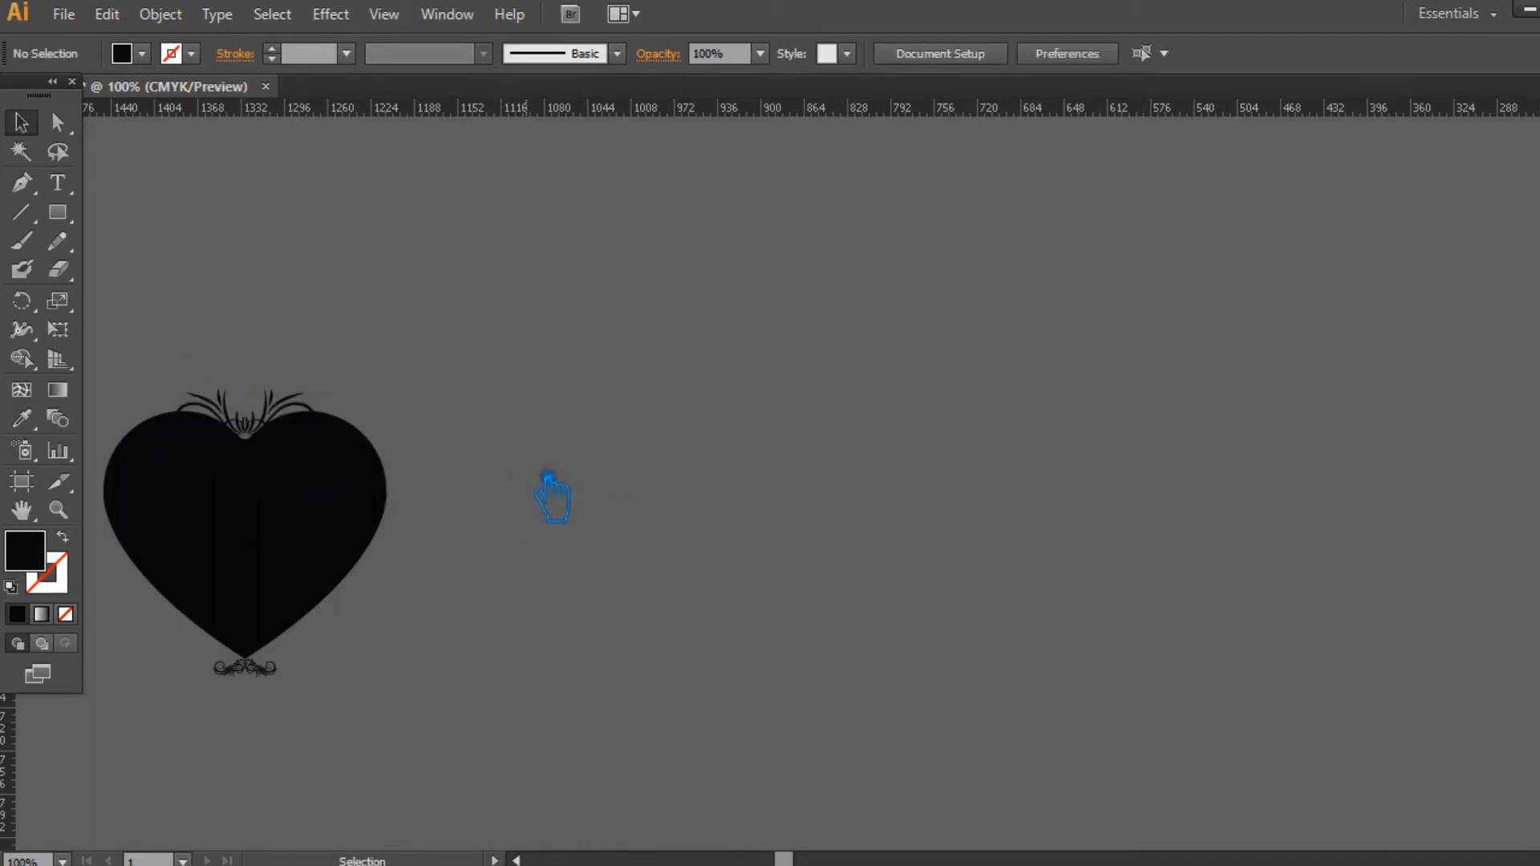
Step: Fill the heart and both ornaments with the same black, 000000
{"action": "left_click_drag", "start_coordinate": [357, 495], "coordinate": [184, 367]}
{"action": "left_click_drag", "start_coordinate": [598, 741], "coordinate": [203, 319]}
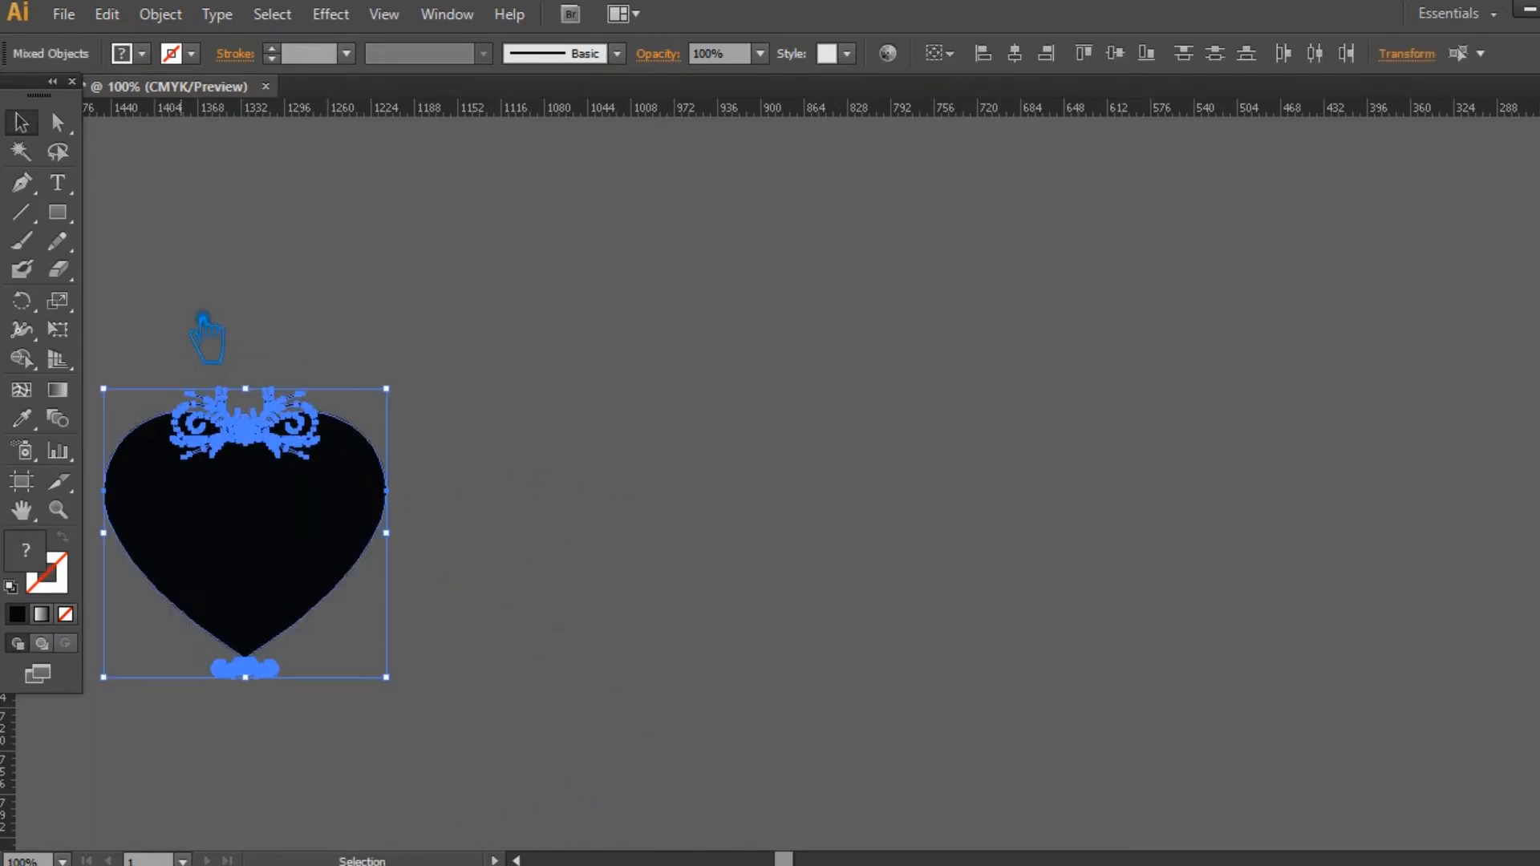
{"action": "left_click", "coordinate": [23, 420]}
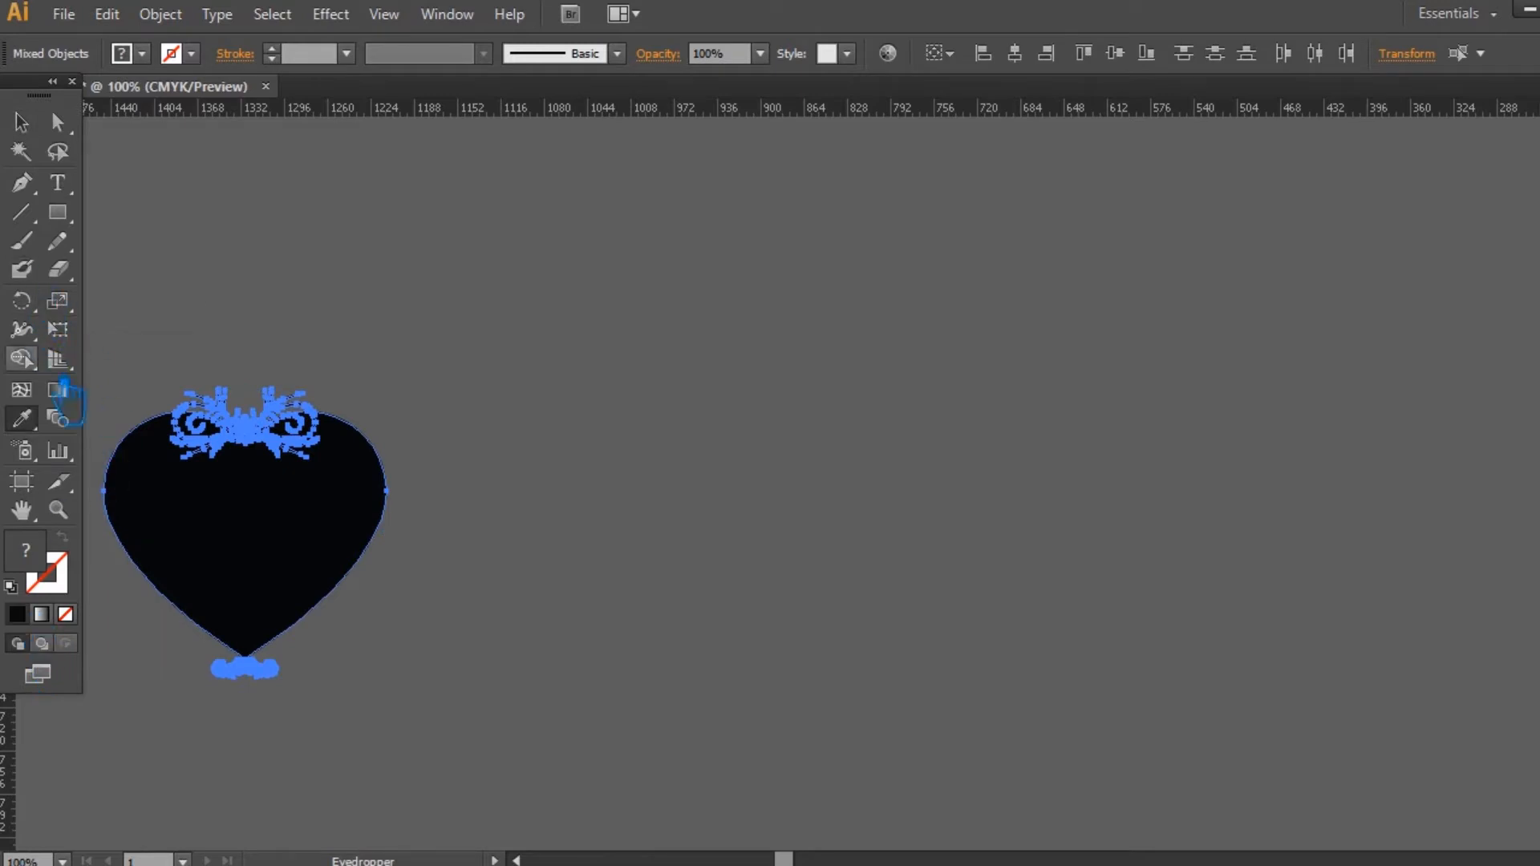
{"action": "left_click", "coordinate": [700, 375]}
{"action": "double_click", "coordinate": [44, 561]}
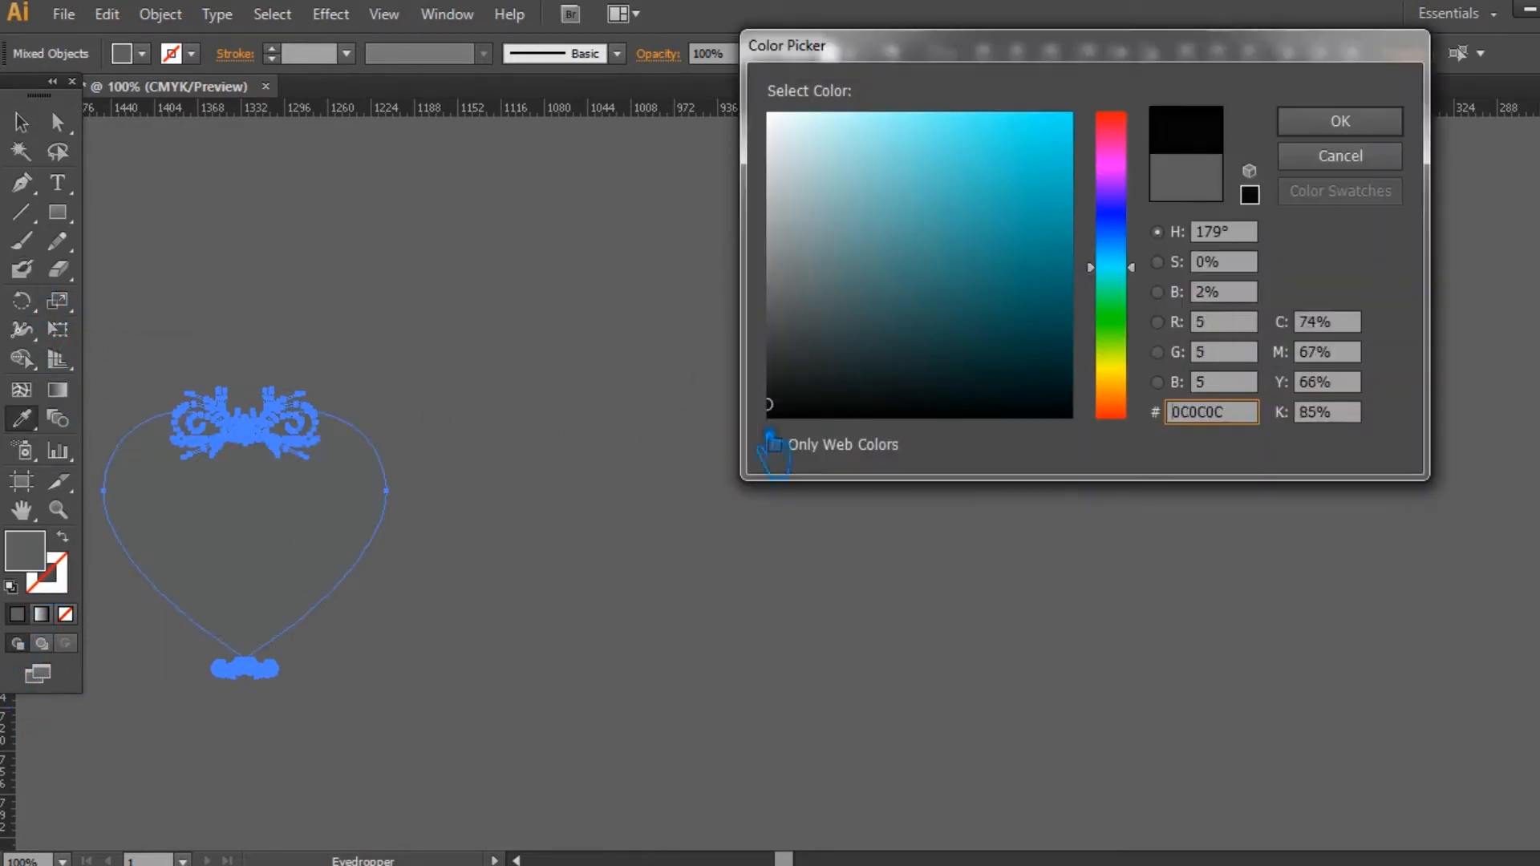
{"action": "left_click", "coordinate": [1337, 120]}
{"action": "left_click", "coordinate": [38, 135]}
{"action": "left_click", "coordinate": [372, 263]}
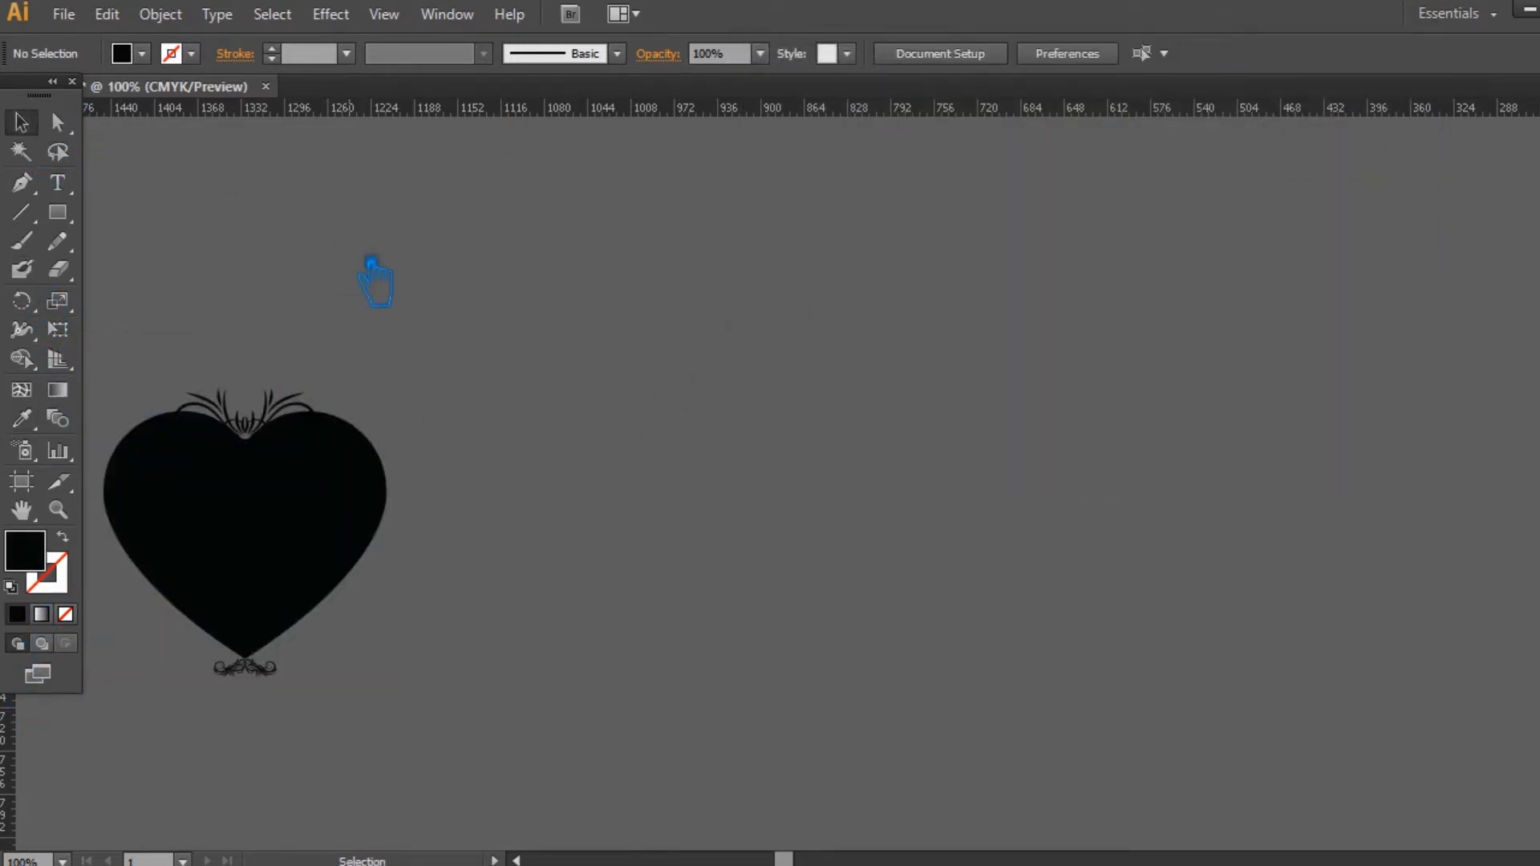
Step: Group the heart with its upper and lower ornaments
{"action": "left_click_drag", "start_coordinate": [509, 566], "coordinate": [797, 562]}
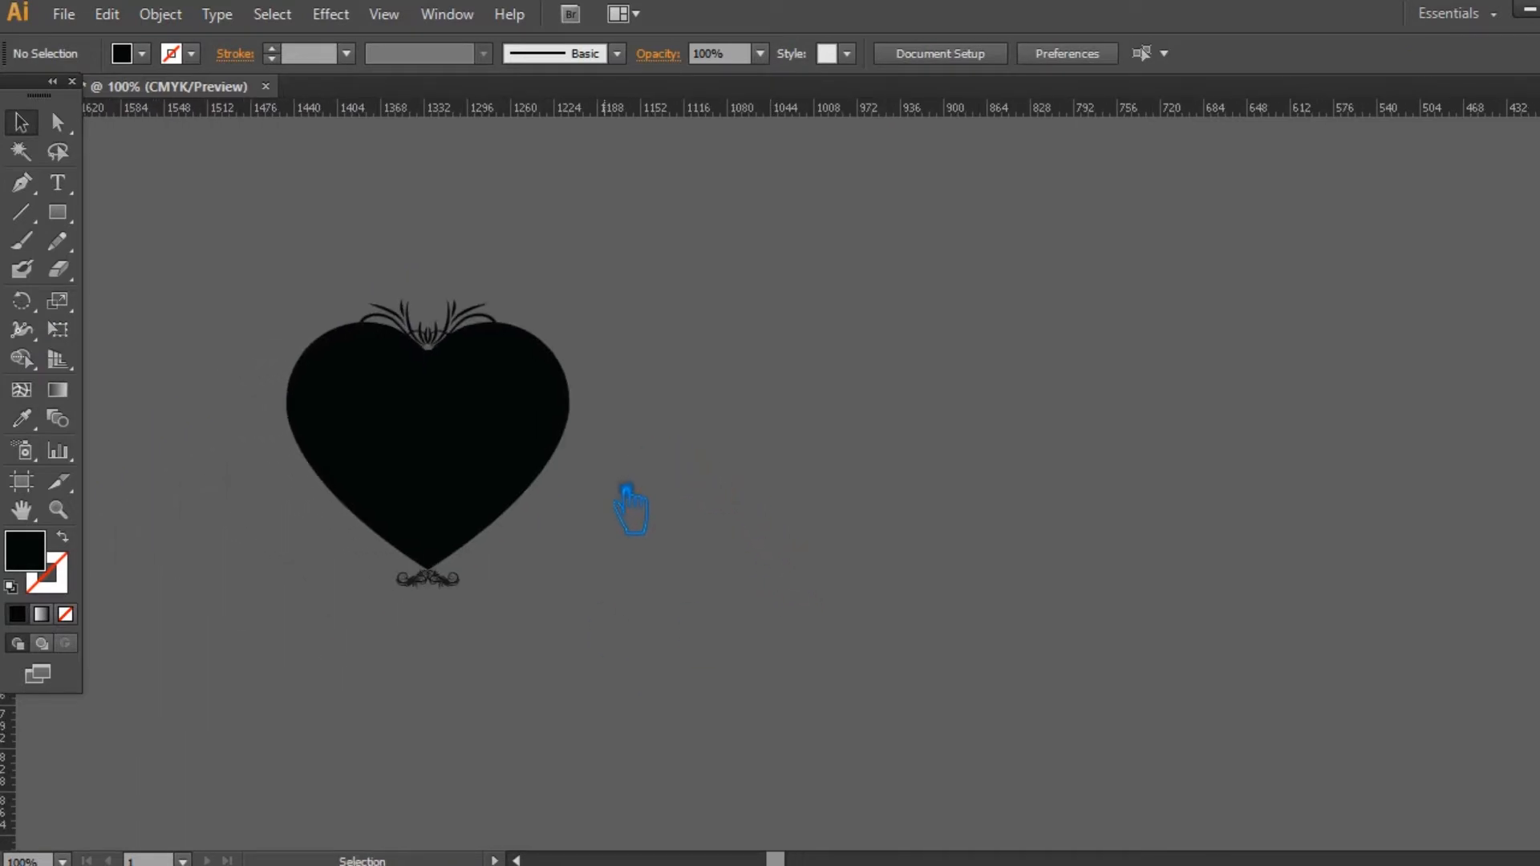
{"action": "left_click_drag", "start_coordinate": [578, 670], "coordinate": [265, 277]}
{"action": "key", "text": "a"}
{"action": "left_click_drag", "start_coordinate": [784, 630], "coordinate": [757, 584]}
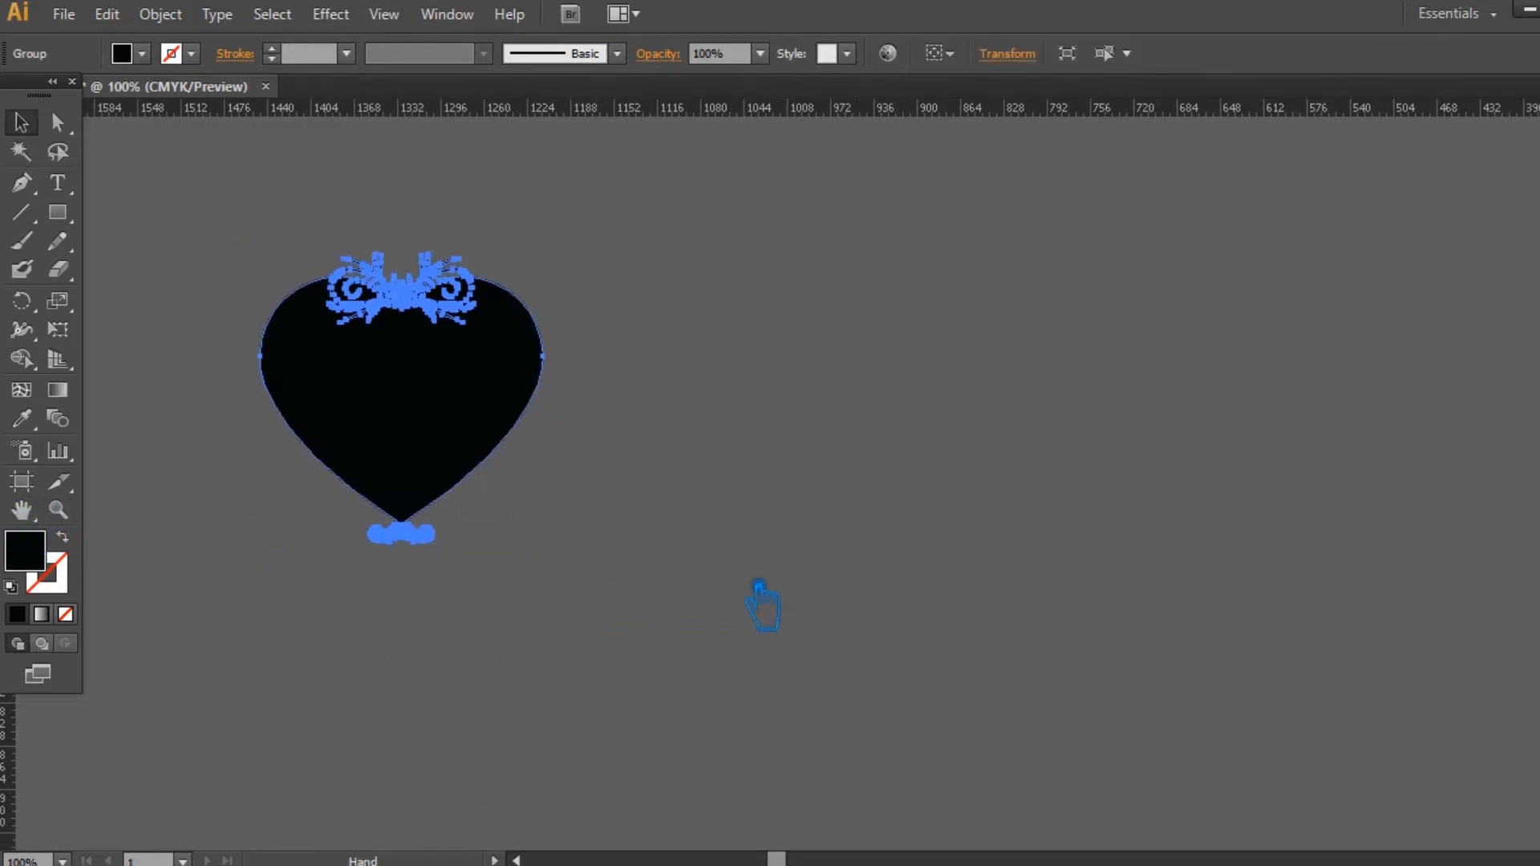
Step: Create a copy of the heart group rotated 60° about a point just below its lower ornament
{"action": "key", "text": "ctrl+minus"}
{"action": "key", "text": "ctrl+minus"}
{"action": "key", "text": "ctrl+minus"}
{"action": "left_click_drag", "start_coordinate": [860, 600], "coordinate": [701, 467]}
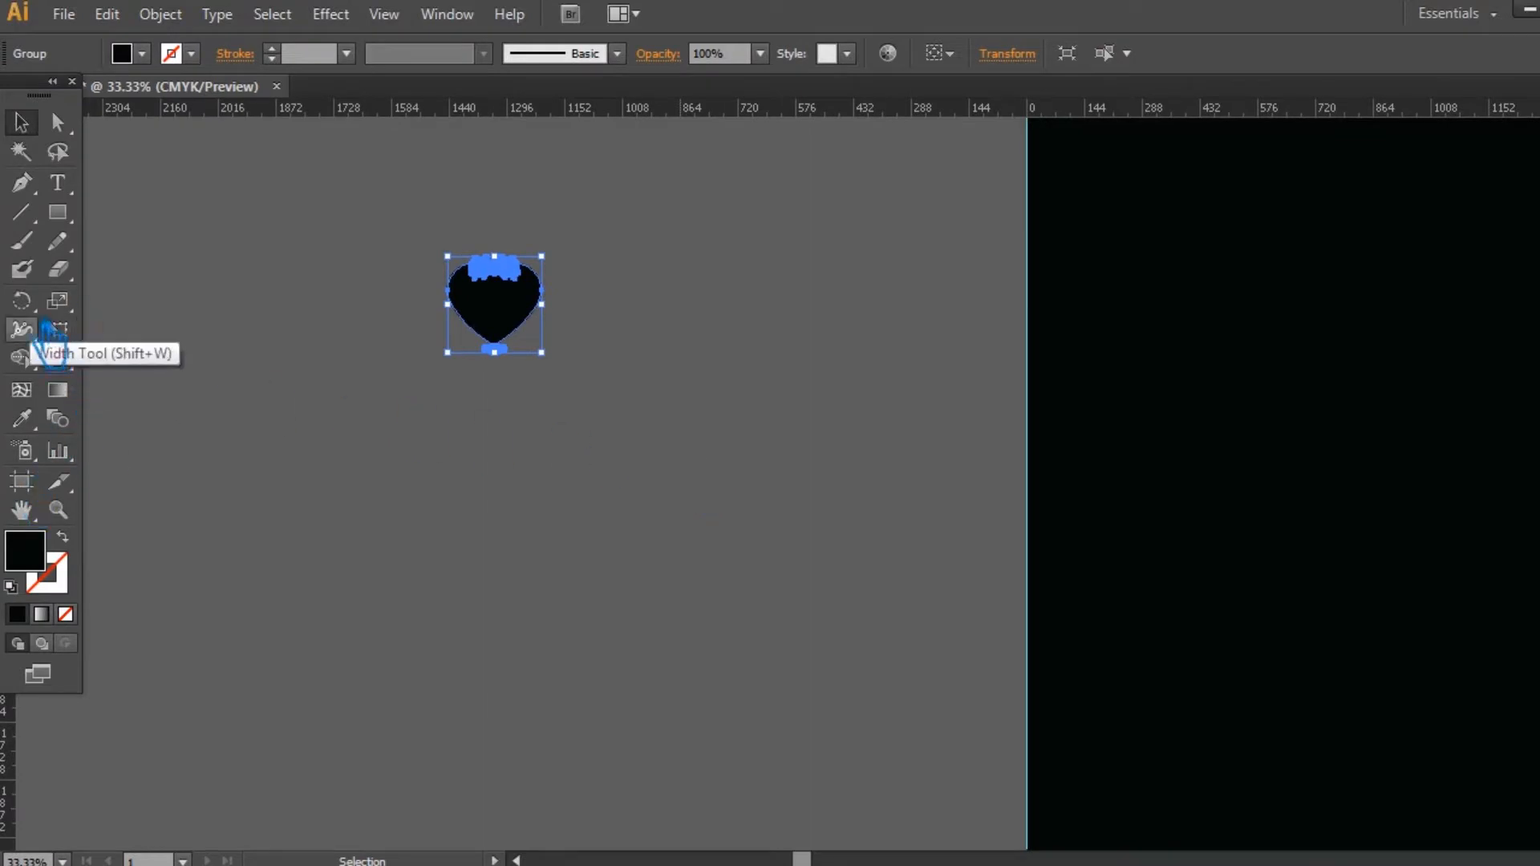
{"action": "key", "text": "r"}
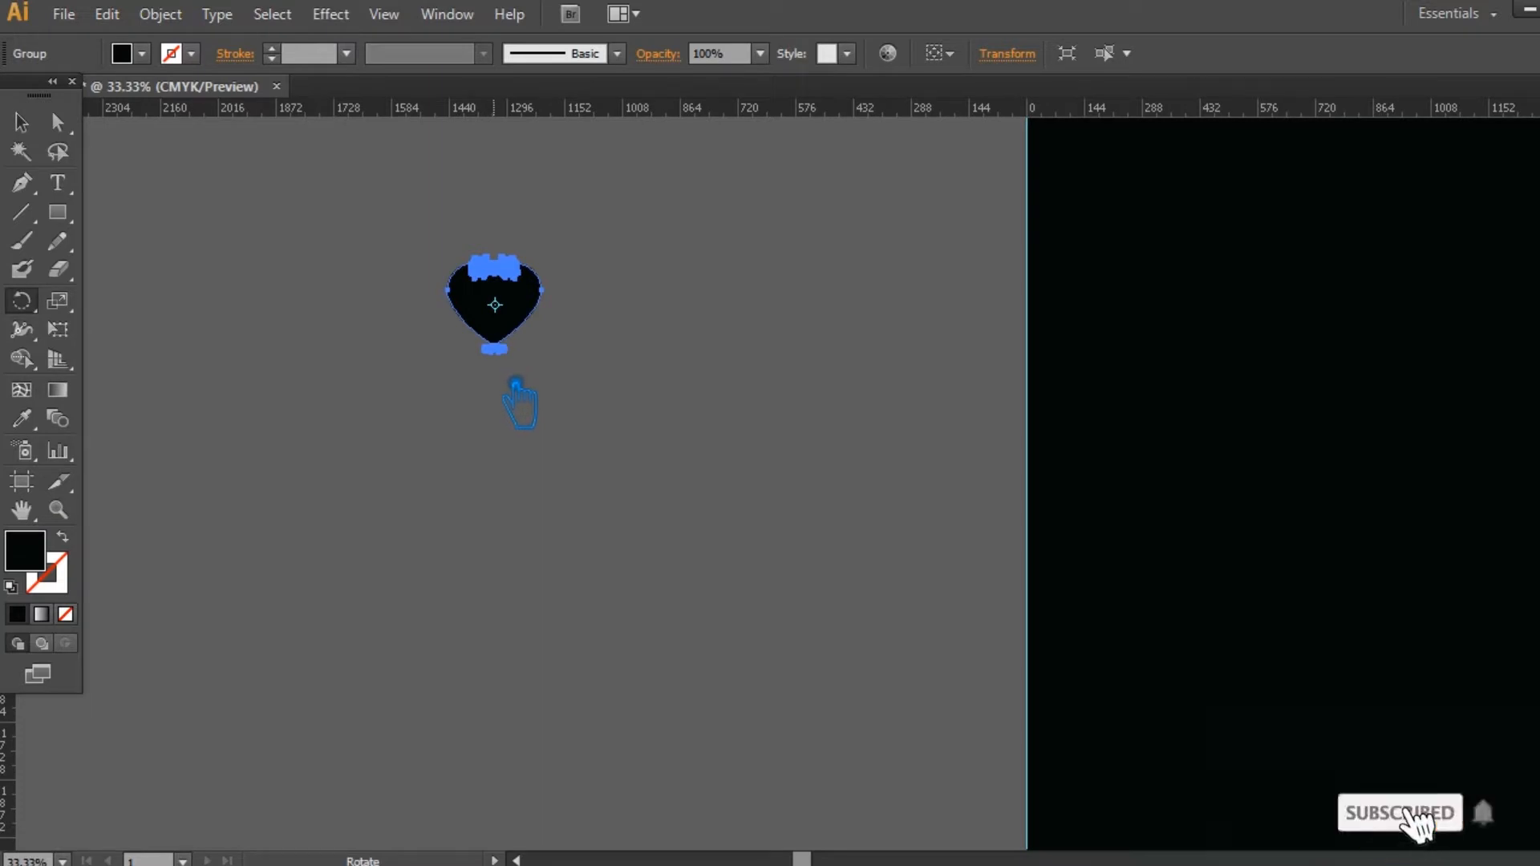
{"action": "left_click", "coordinate": [496, 370], "text": "alt"}
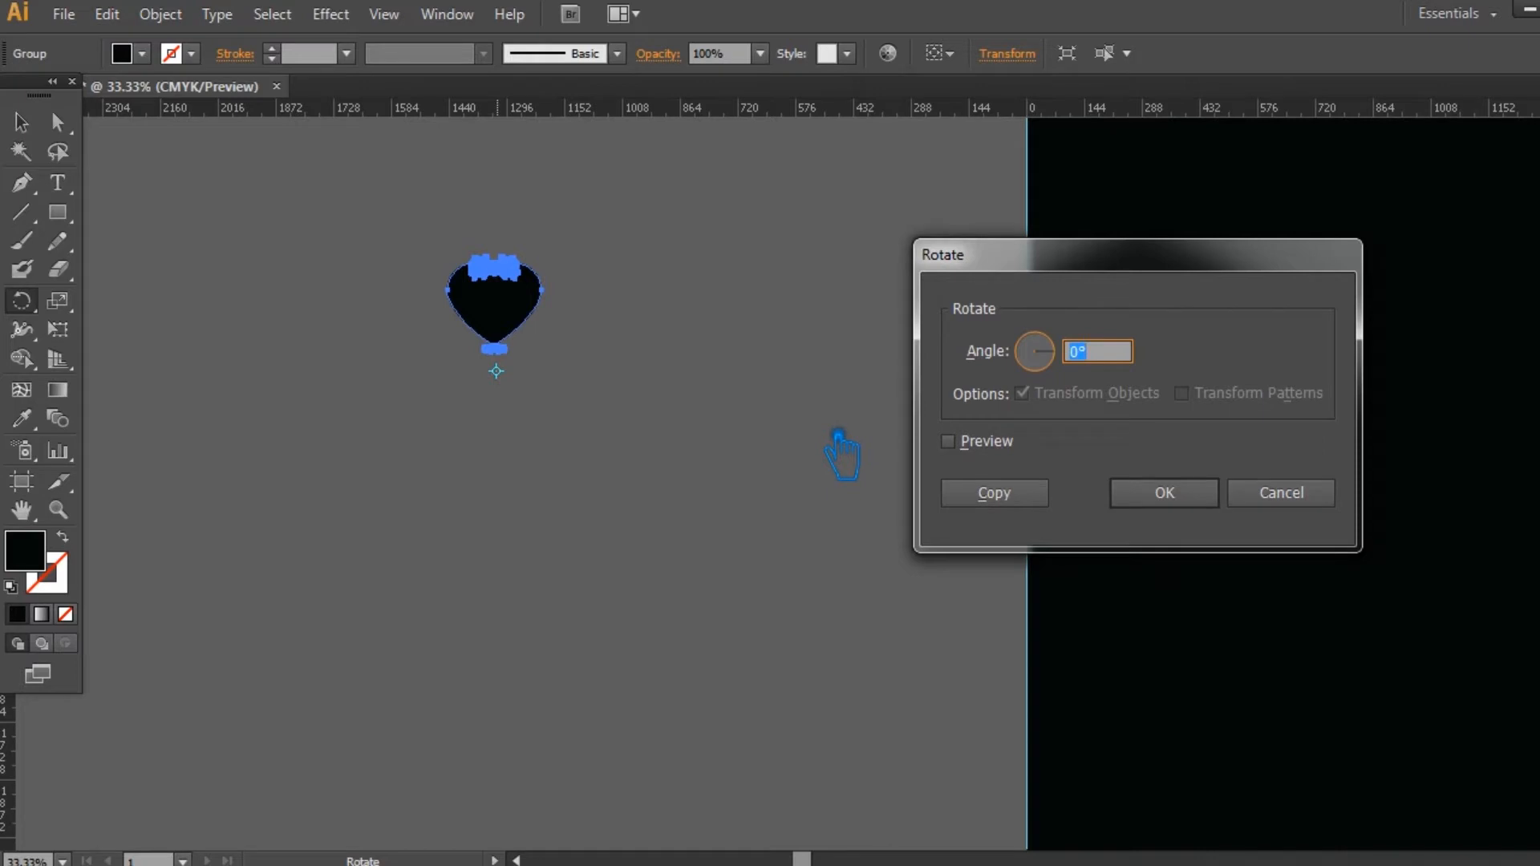
{"action": "type", "text": "60"}
{"action": "left_click", "coordinate": [1027, 483]}
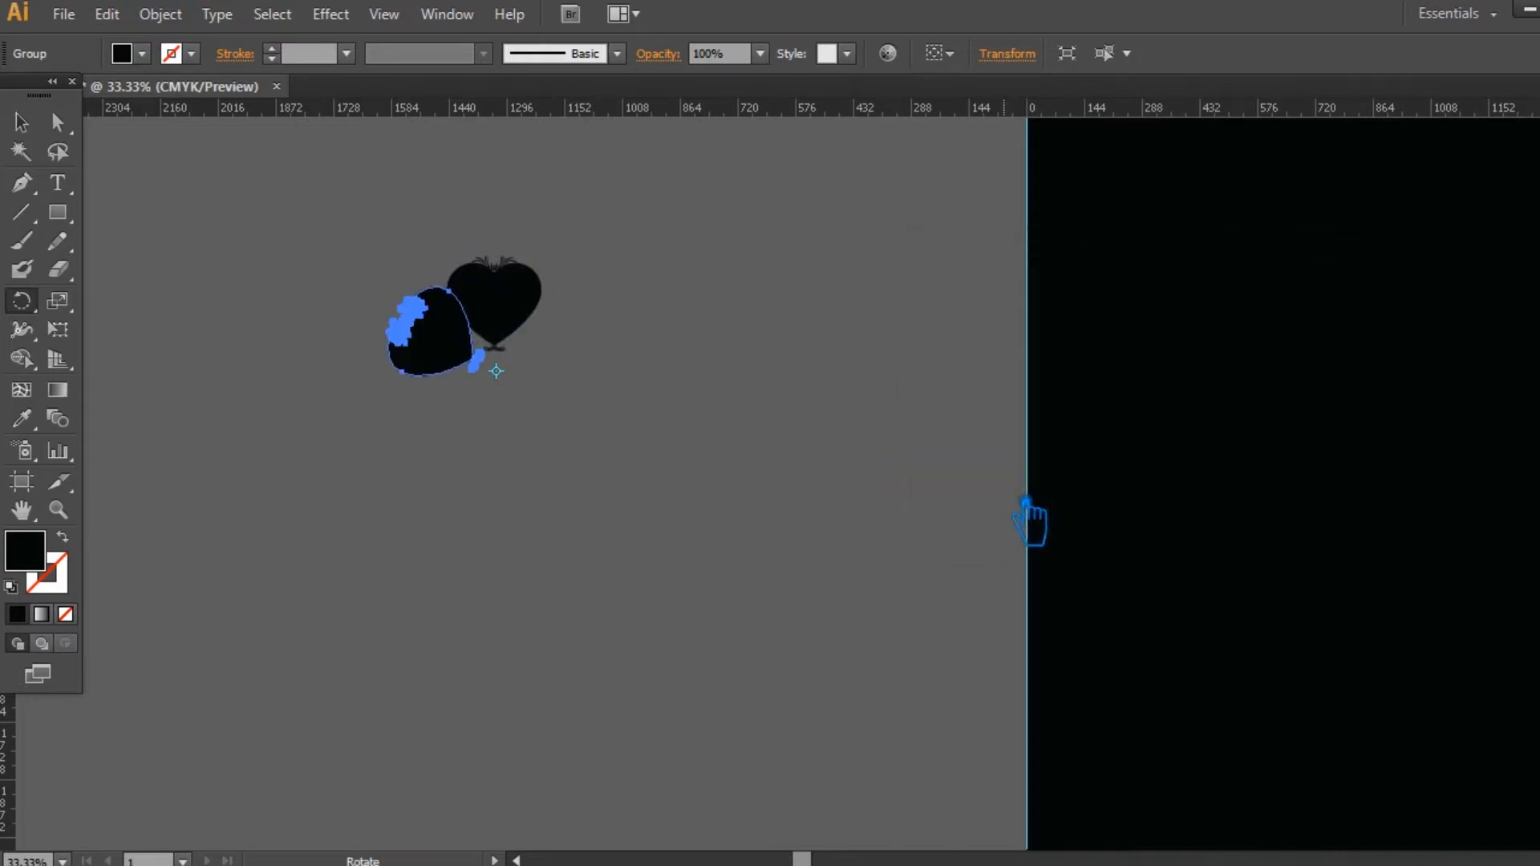
Step: Repeat the rotated copy until six hearts form a closed ring
{"action": "key", "text": "ctrl+d"}
{"action": "key", "text": "ctrl+d"}
{"action": "key", "text": "ctrl+d"}
{"action": "key", "text": "ctrl+d"}
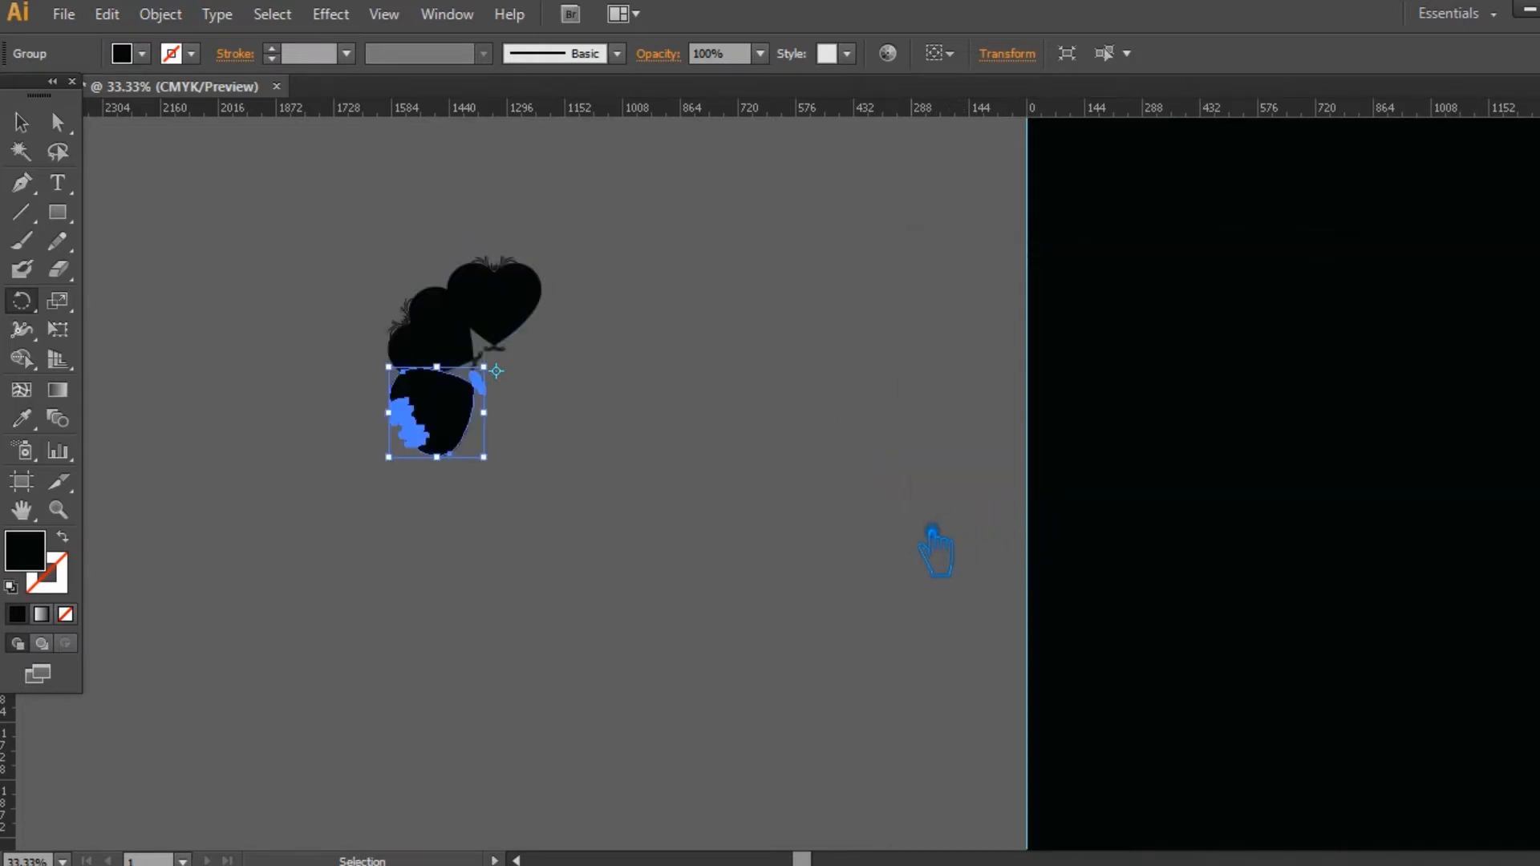
{"action": "key", "text": "a"}
{"action": "key", "text": "v"}
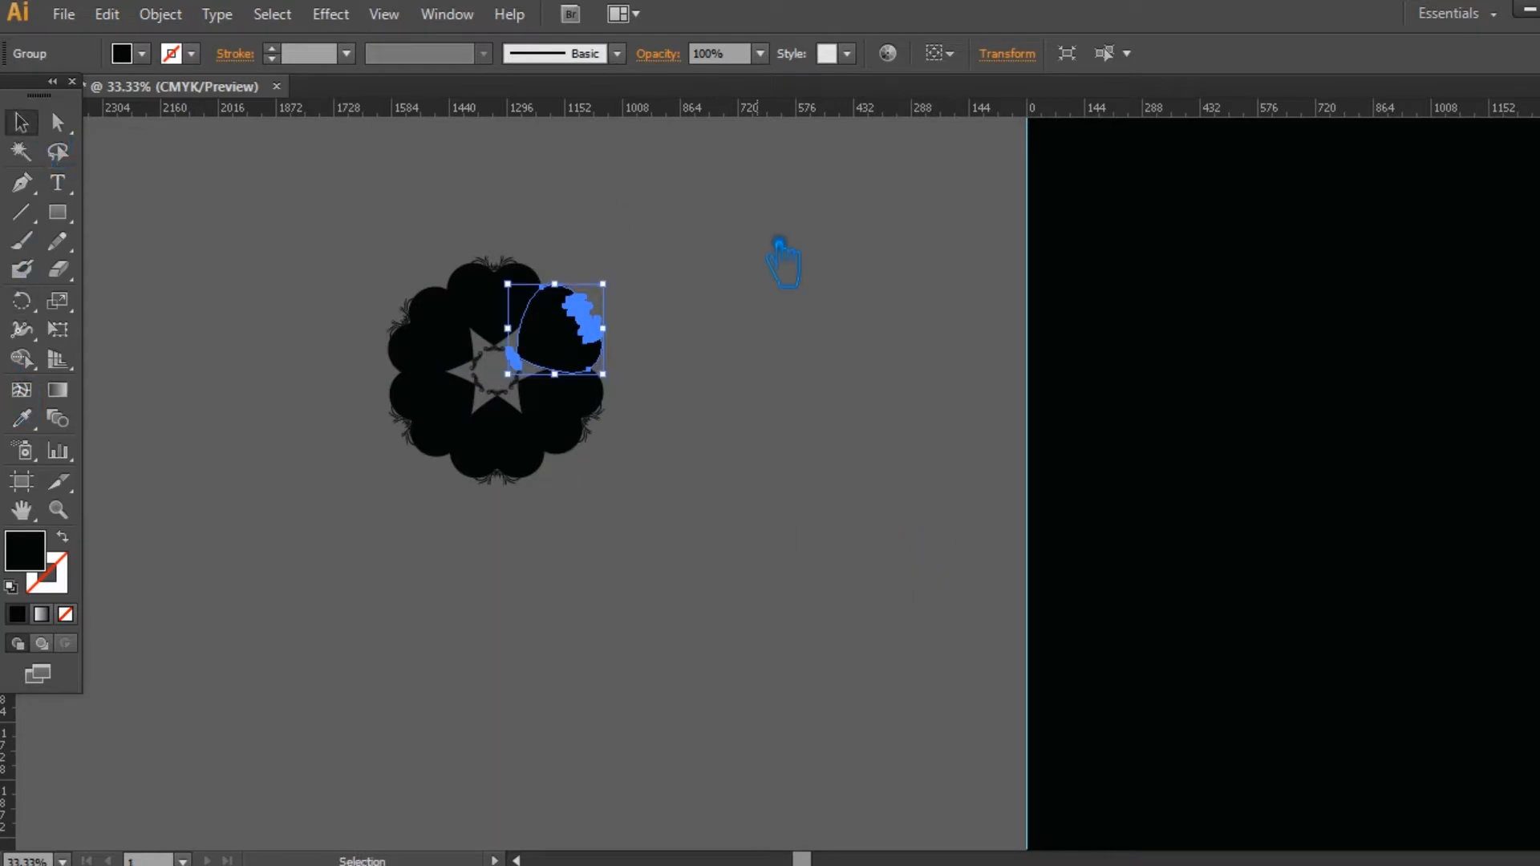
Step: Group the six-heart ring and place a duplicate beside it on the canvas
{"action": "left_click", "coordinate": [779, 245]}
{"action": "left_click_drag", "start_coordinate": [652, 564], "coordinate": [359, 254]}
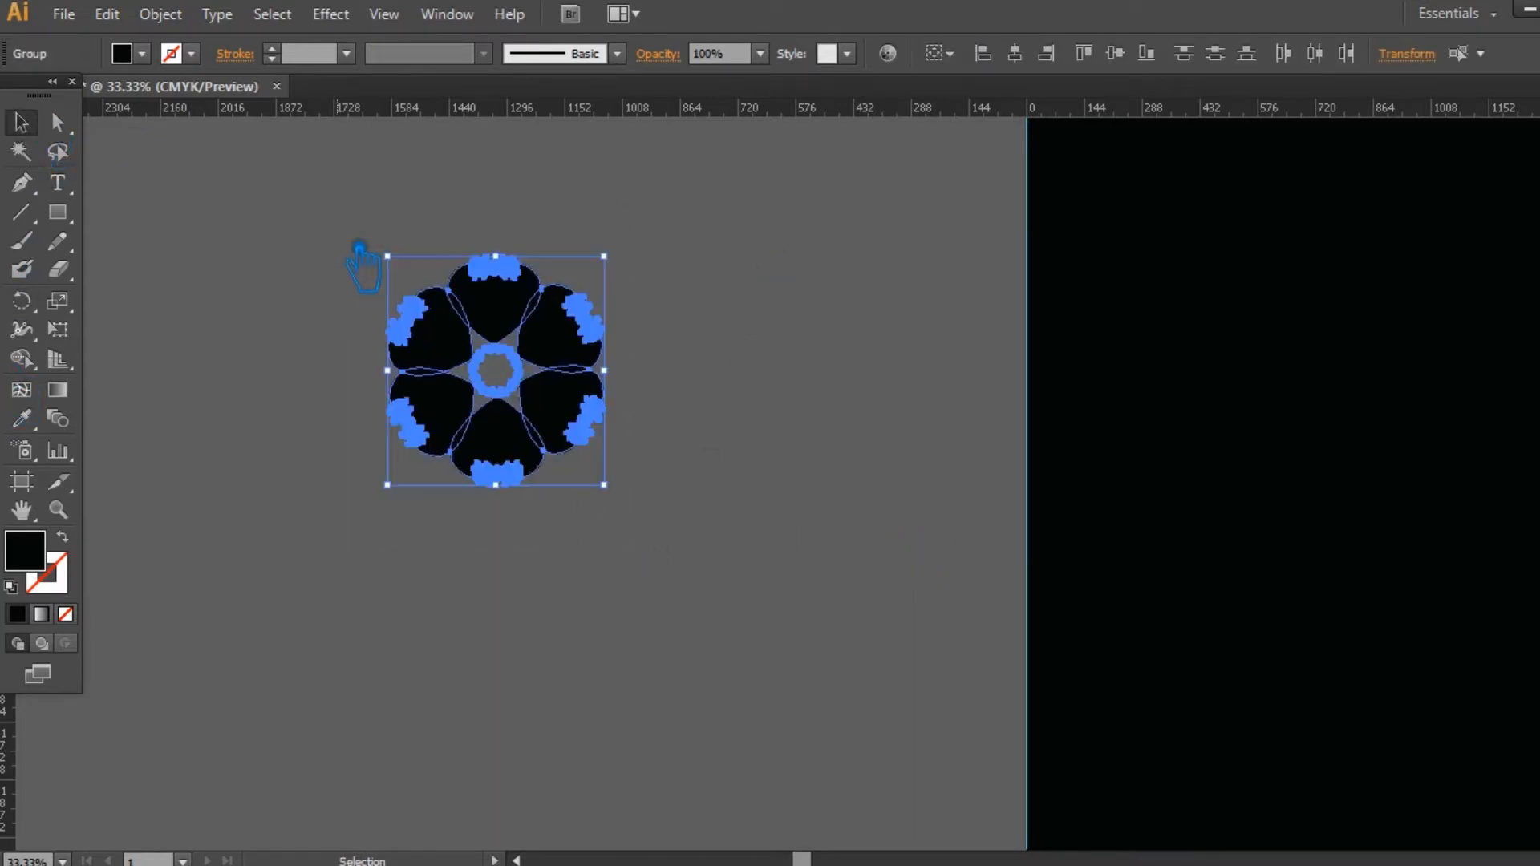
{"action": "left_click_drag", "start_coordinate": [520, 373], "coordinate": [737, 347]}
{"action": "left_click", "coordinate": [602, 386]}
{"action": "right_click", "coordinate": [716, 337]}
{"action": "left_click", "coordinate": [808, 480]}
{"action": "left_click", "coordinate": [461, 571]}
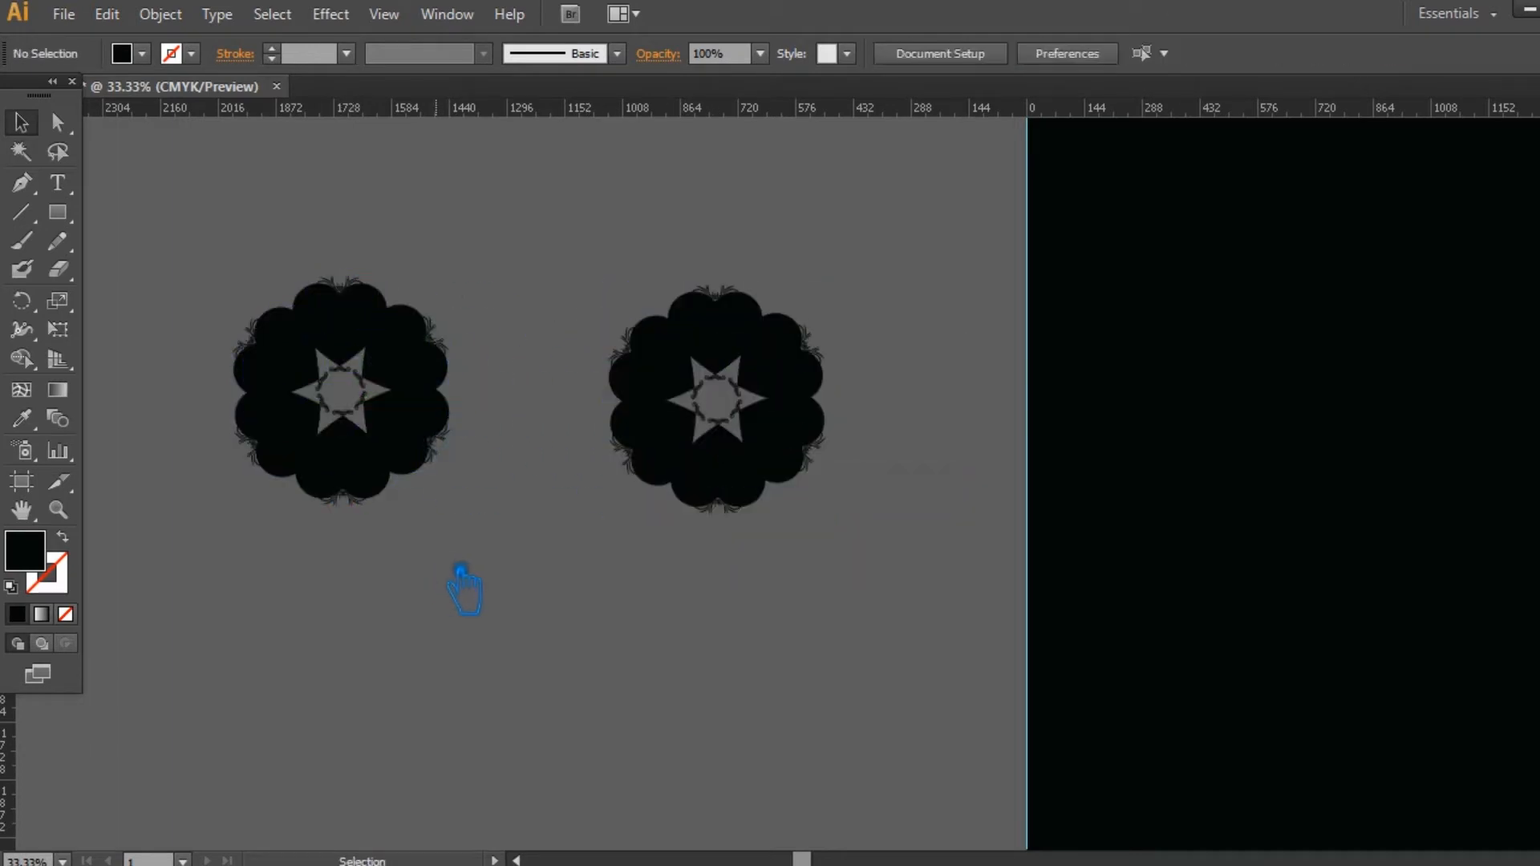
Step: Fill the heart ring farther from the artboard with pink FF43AF
{"action": "left_click", "coordinate": [426, 457]}
{"action": "double_click", "coordinate": [25, 550]}
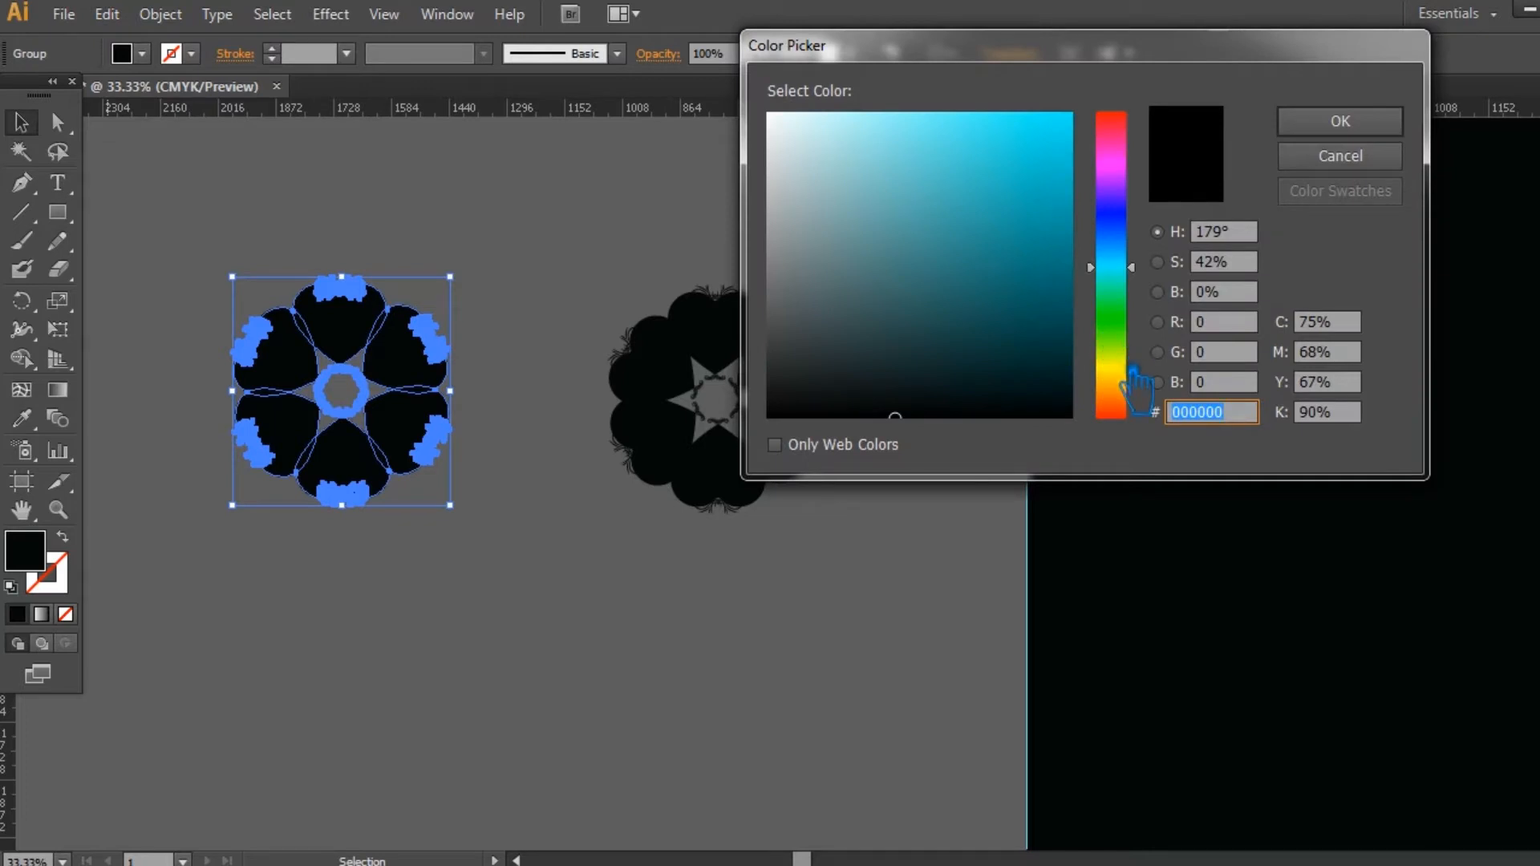
{"action": "left_click_drag", "start_coordinate": [1132, 190], "coordinate": [1131, 170]}
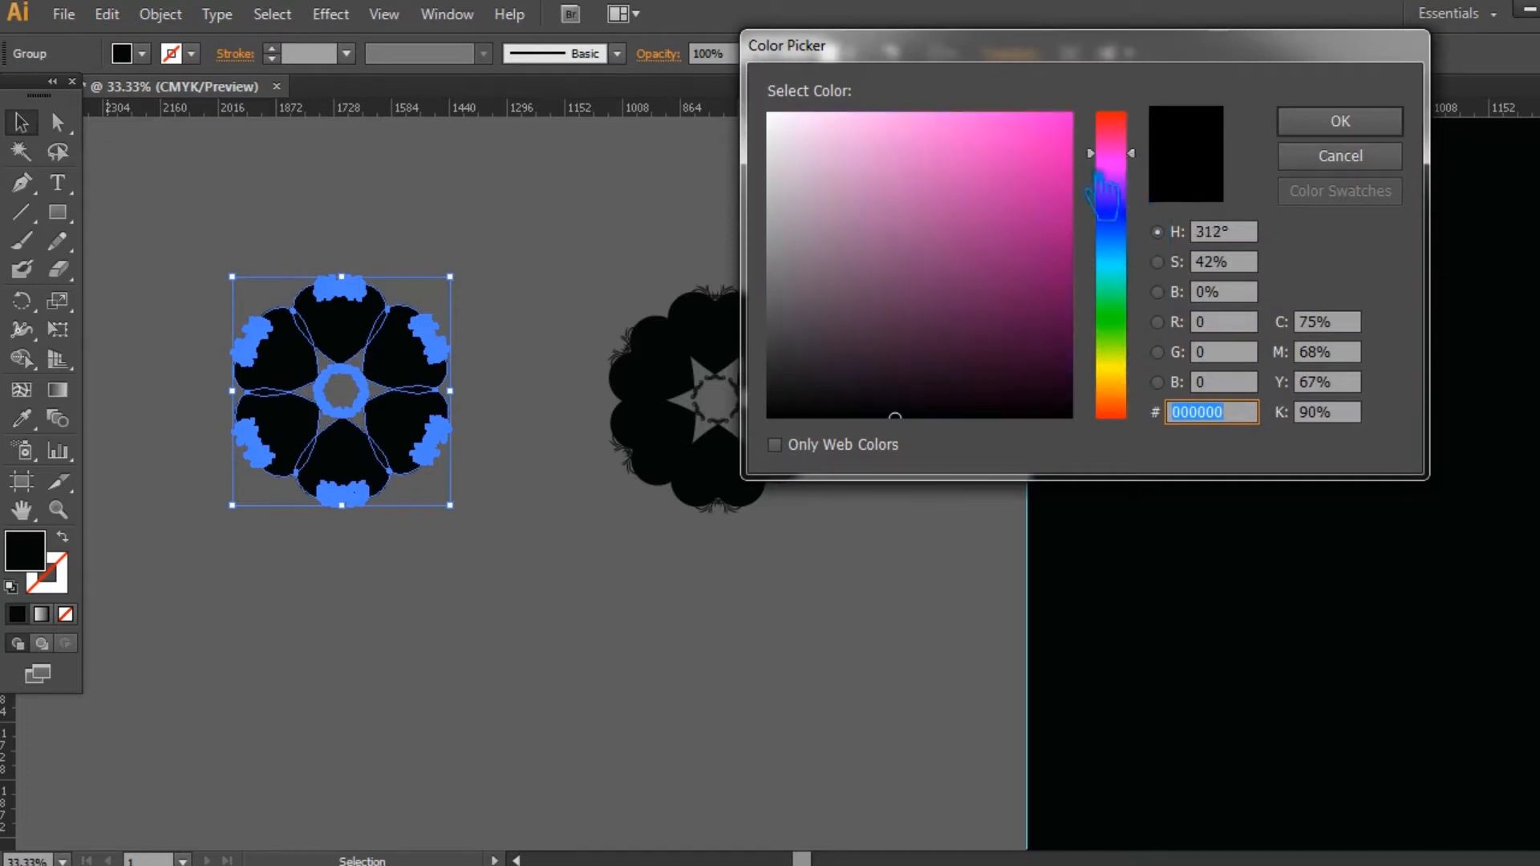
{"action": "left_click", "coordinate": [956, 144]}
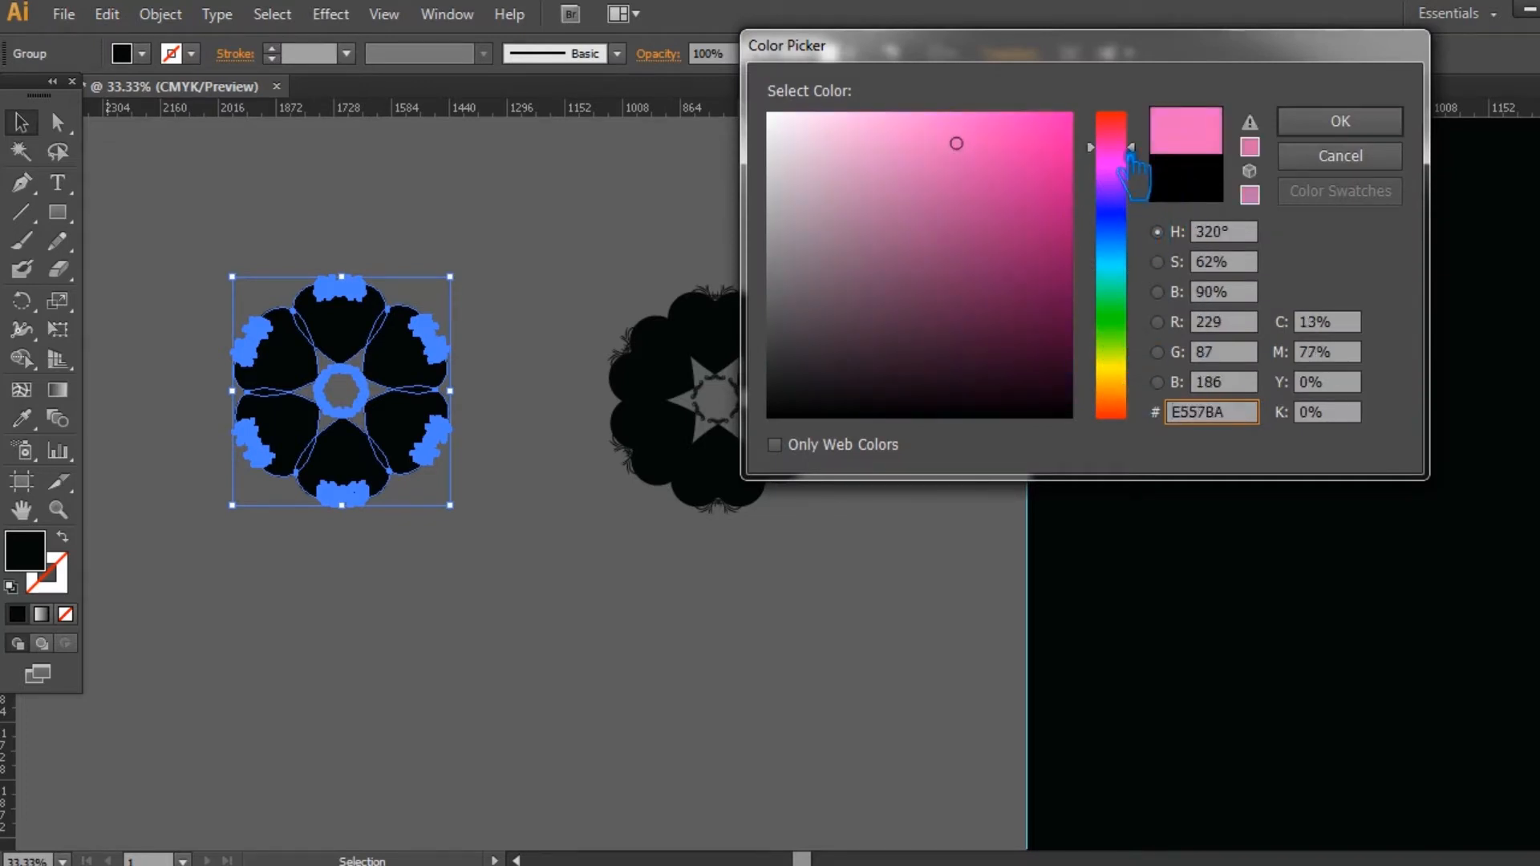
{"action": "left_click_drag", "start_coordinate": [1131, 148], "coordinate": [1131, 142]}
{"action": "left_click", "coordinate": [993, 114]}
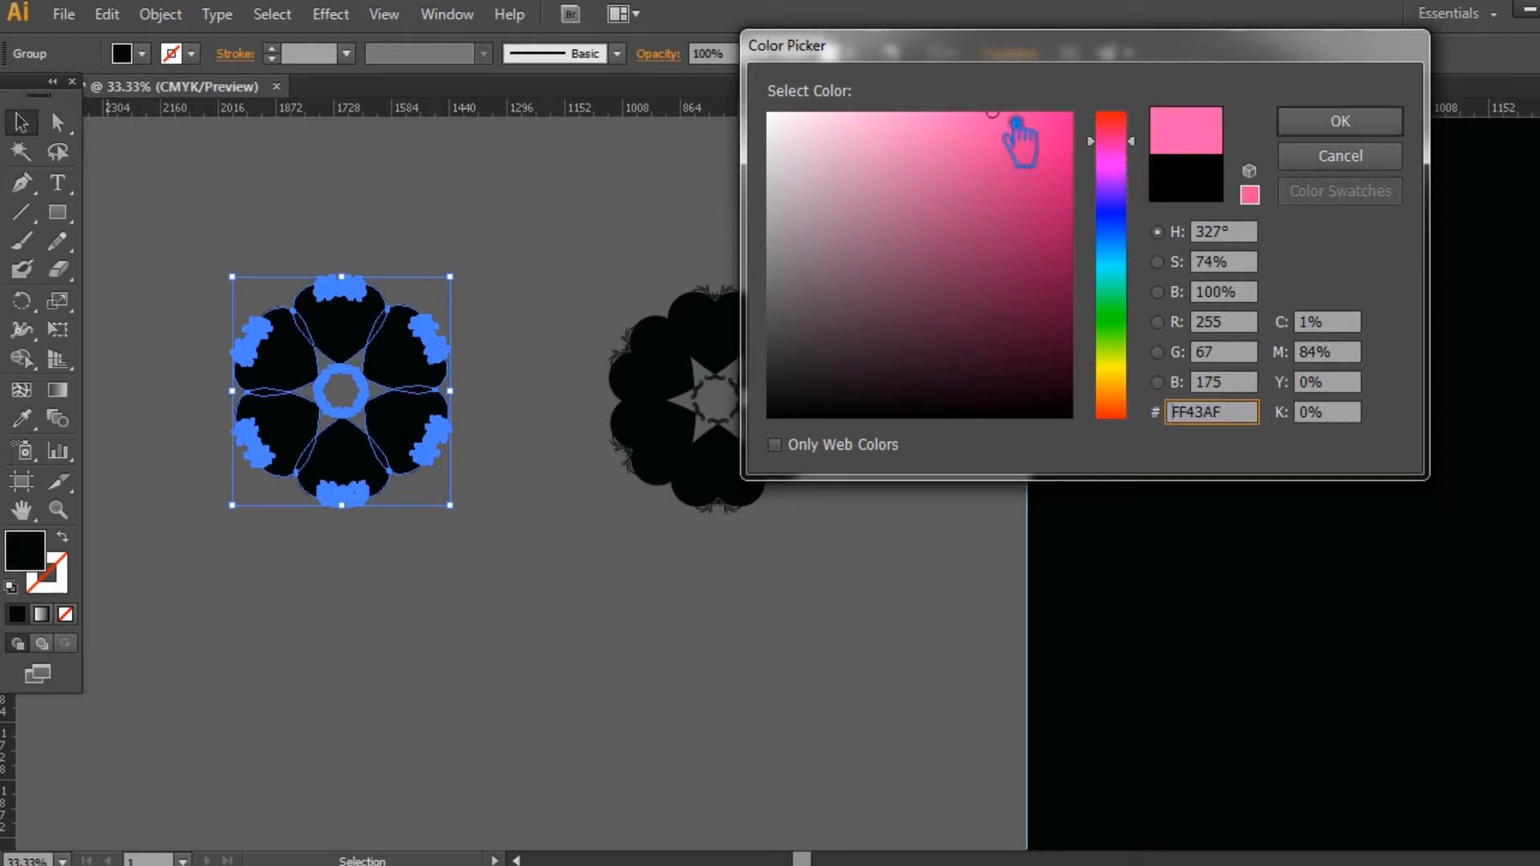
{"action": "left_click", "coordinate": [1339, 122]}
{"action": "left_click", "coordinate": [794, 258]}
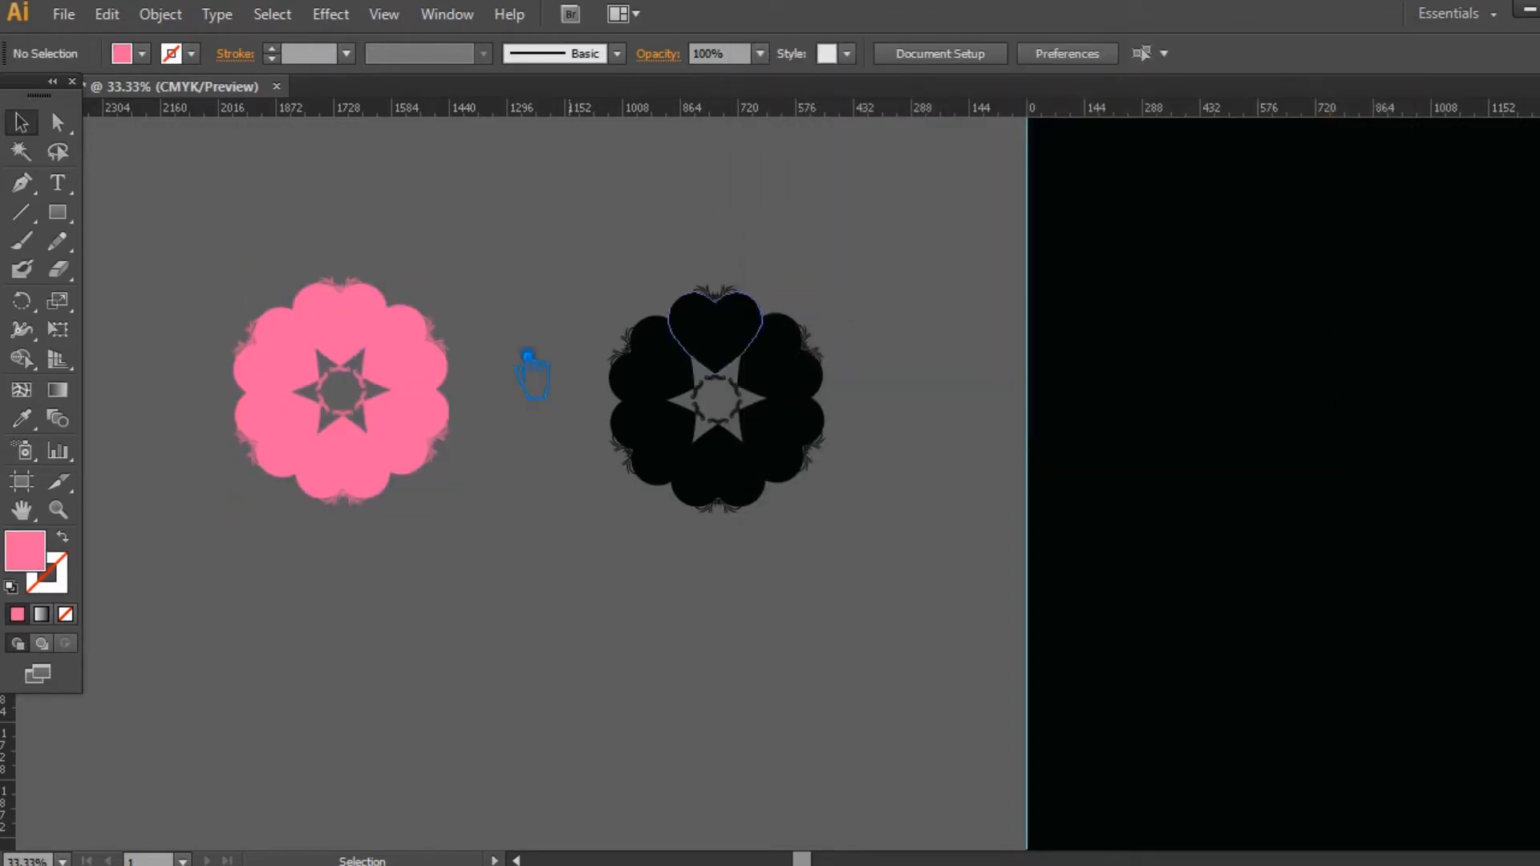
Step: Recolor the pink heart ring with a lighter pink fill
{"action": "left_click", "coordinate": [426, 355]}
{"action": "double_click", "coordinate": [38, 562]}
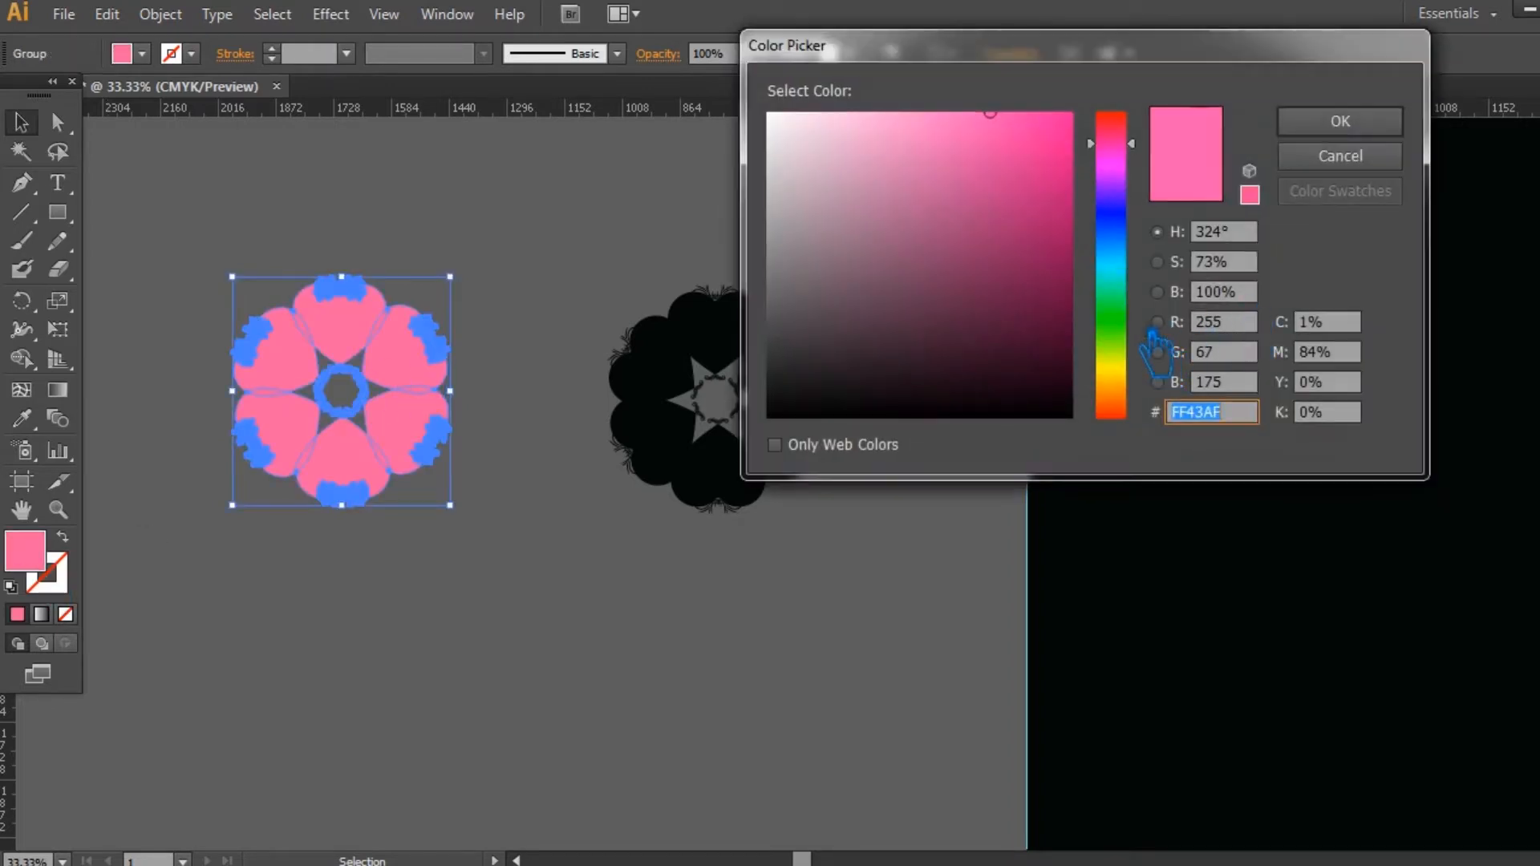
{"action": "left_click", "coordinate": [910, 114]}
{"action": "left_click", "coordinate": [1339, 122]}
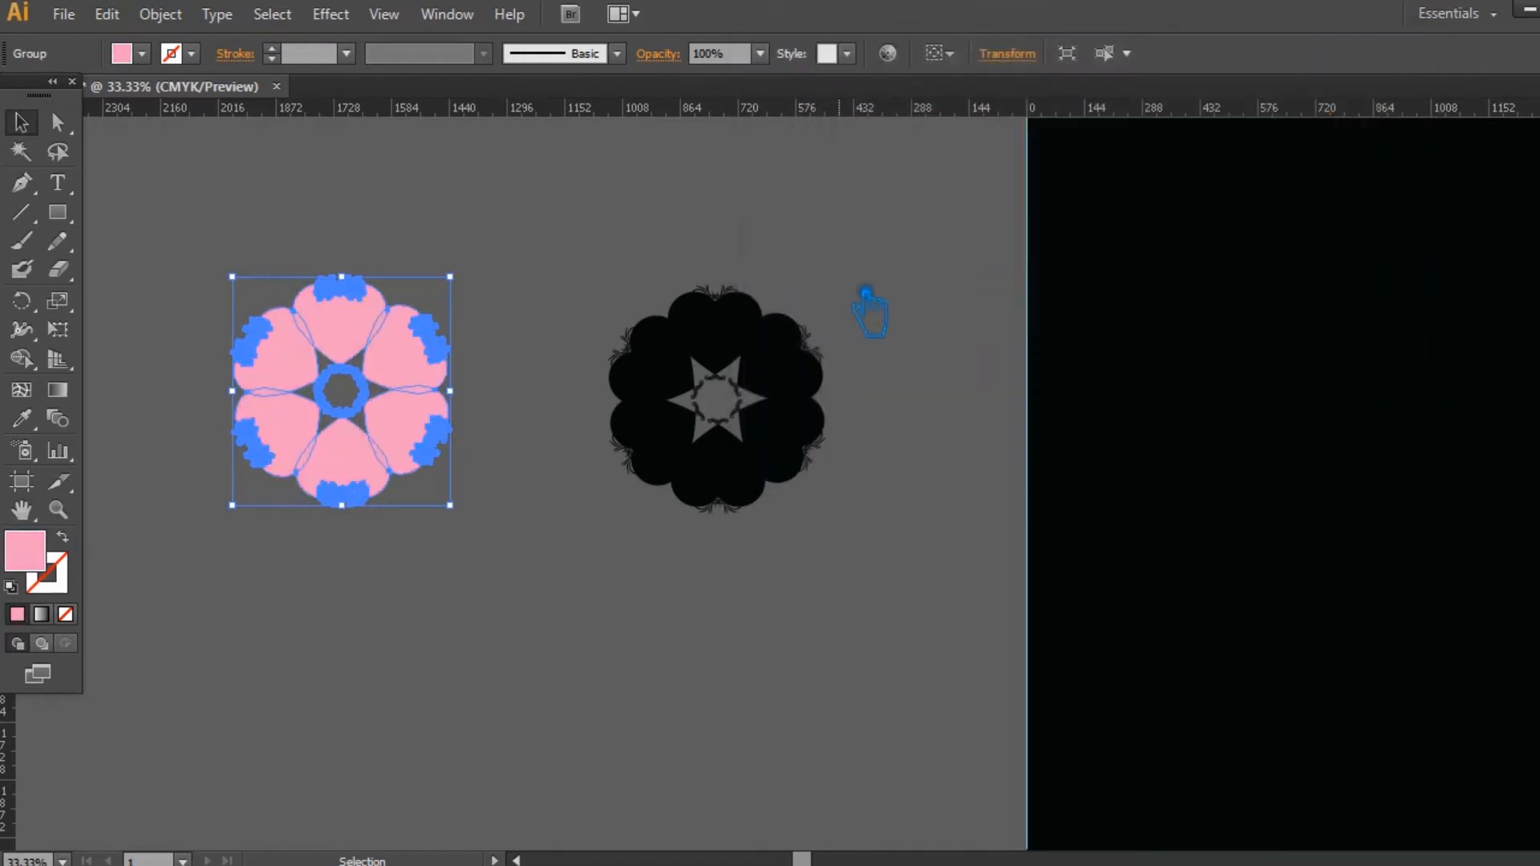
{"action": "left_click", "coordinate": [867, 295]}
Step: Place a copy of the light pink ring on the black artboard background and shrink it to about a quarter size
{"action": "left_click_drag", "start_coordinate": [426, 392], "coordinate": [1409, 482]}
{"action": "left_click", "coordinate": [933, 589]}
{"action": "left_click", "coordinate": [1432, 473]}
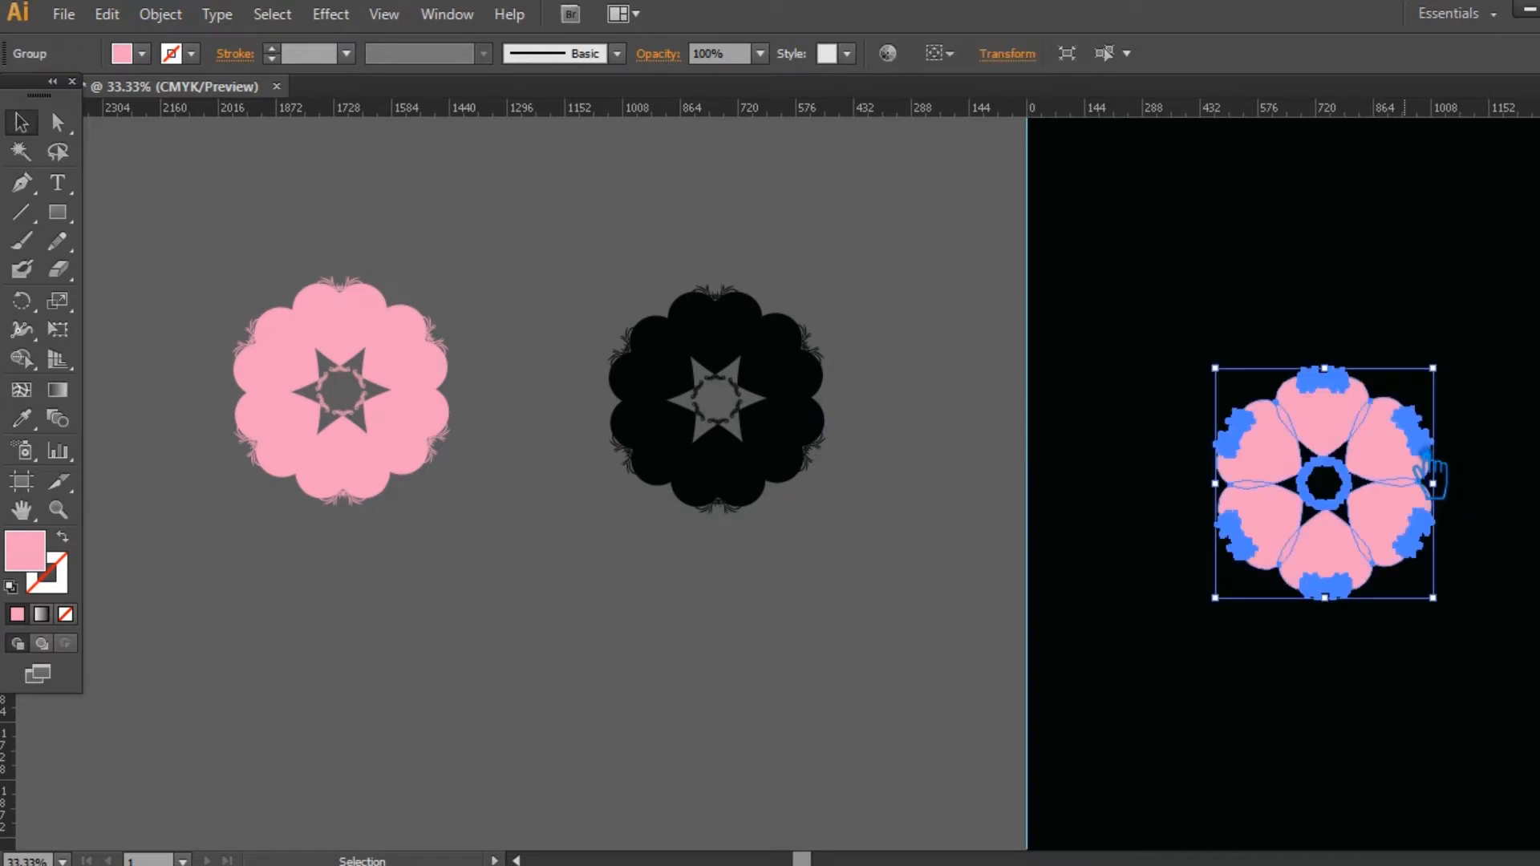
{"action": "left_click_drag", "start_coordinate": [1451, 375], "coordinate": [1364, 455]}
{"action": "left_click", "coordinate": [1434, 582]}
Step: Lock the black background rectangle and save the document
{"action": "left_click", "coordinate": [823, 628]}
{"action": "left_click", "coordinate": [1177, 565]}
{"action": "key", "text": "ctrl+2"}
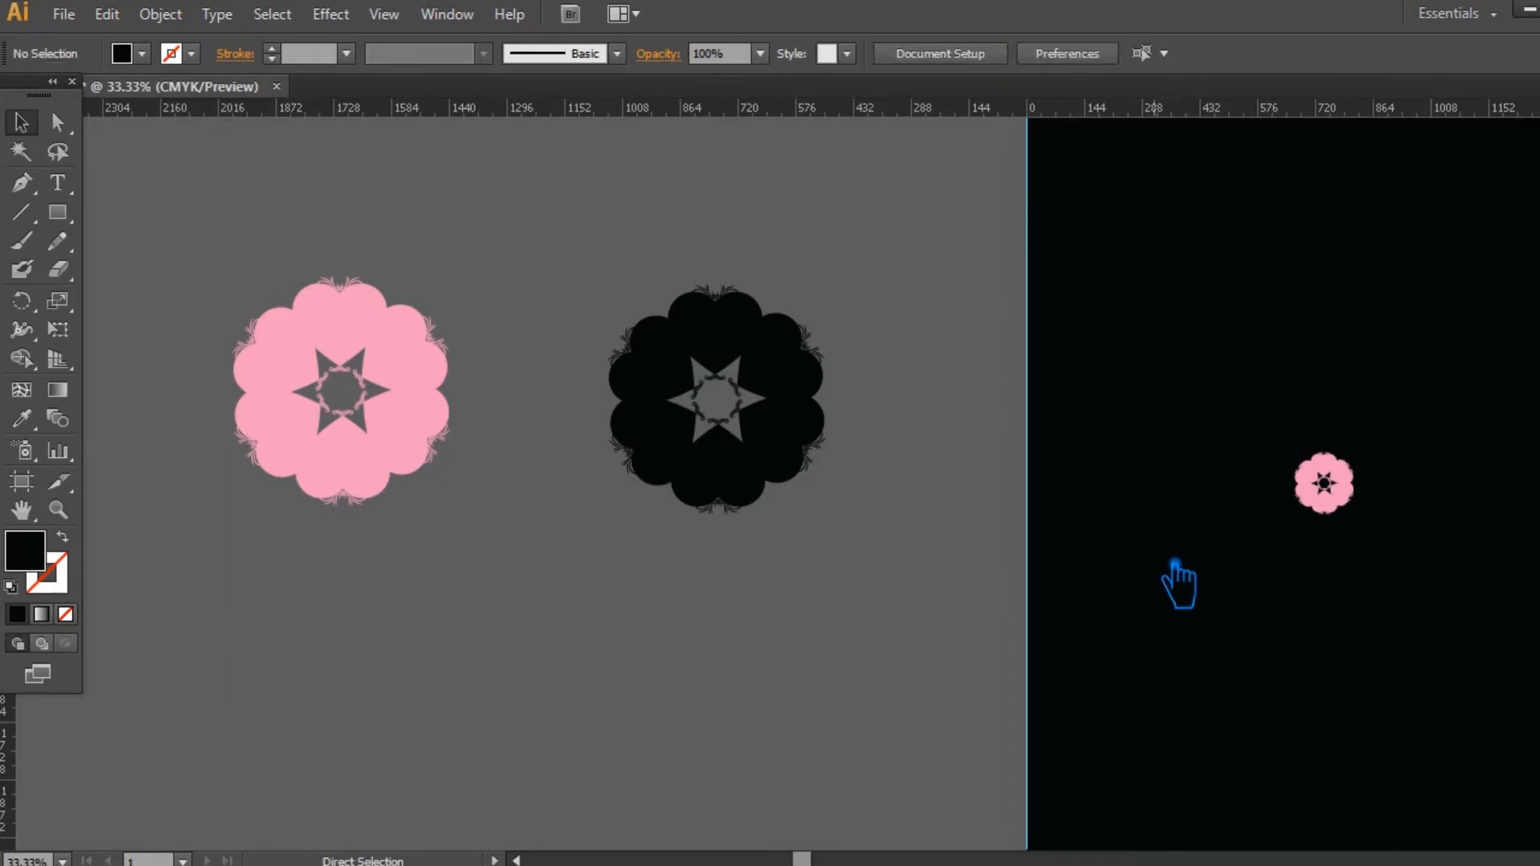
{"action": "key", "text": "ctrl+s"}
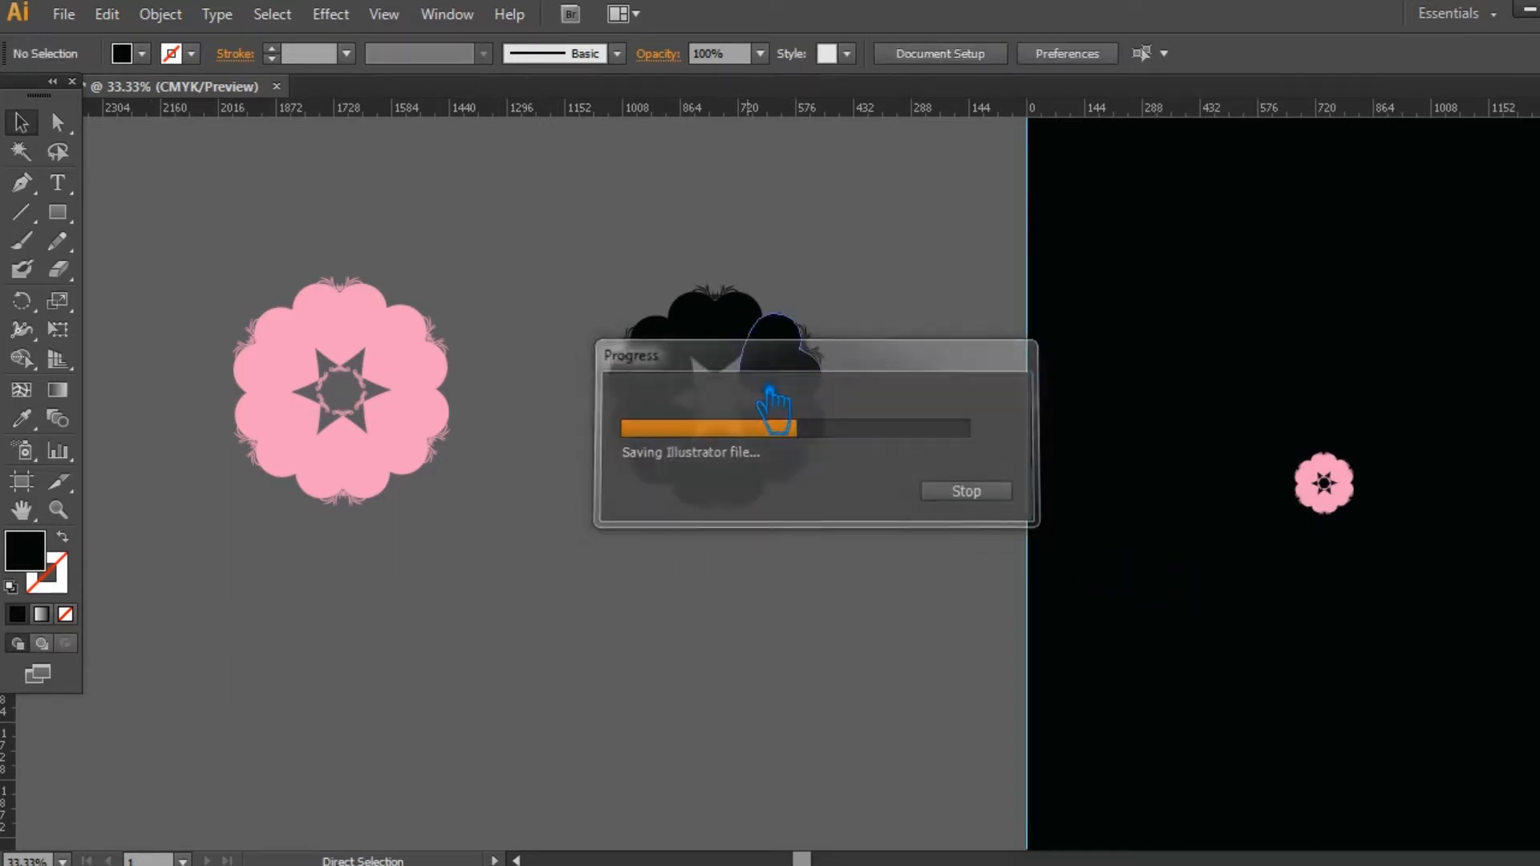
Step: Copy one ornamented heart from the black ring, enlarge it to about twice its size and place it directly above the ring
{"action": "left_click_drag", "start_coordinate": [674, 440], "coordinate": [562, 647]}
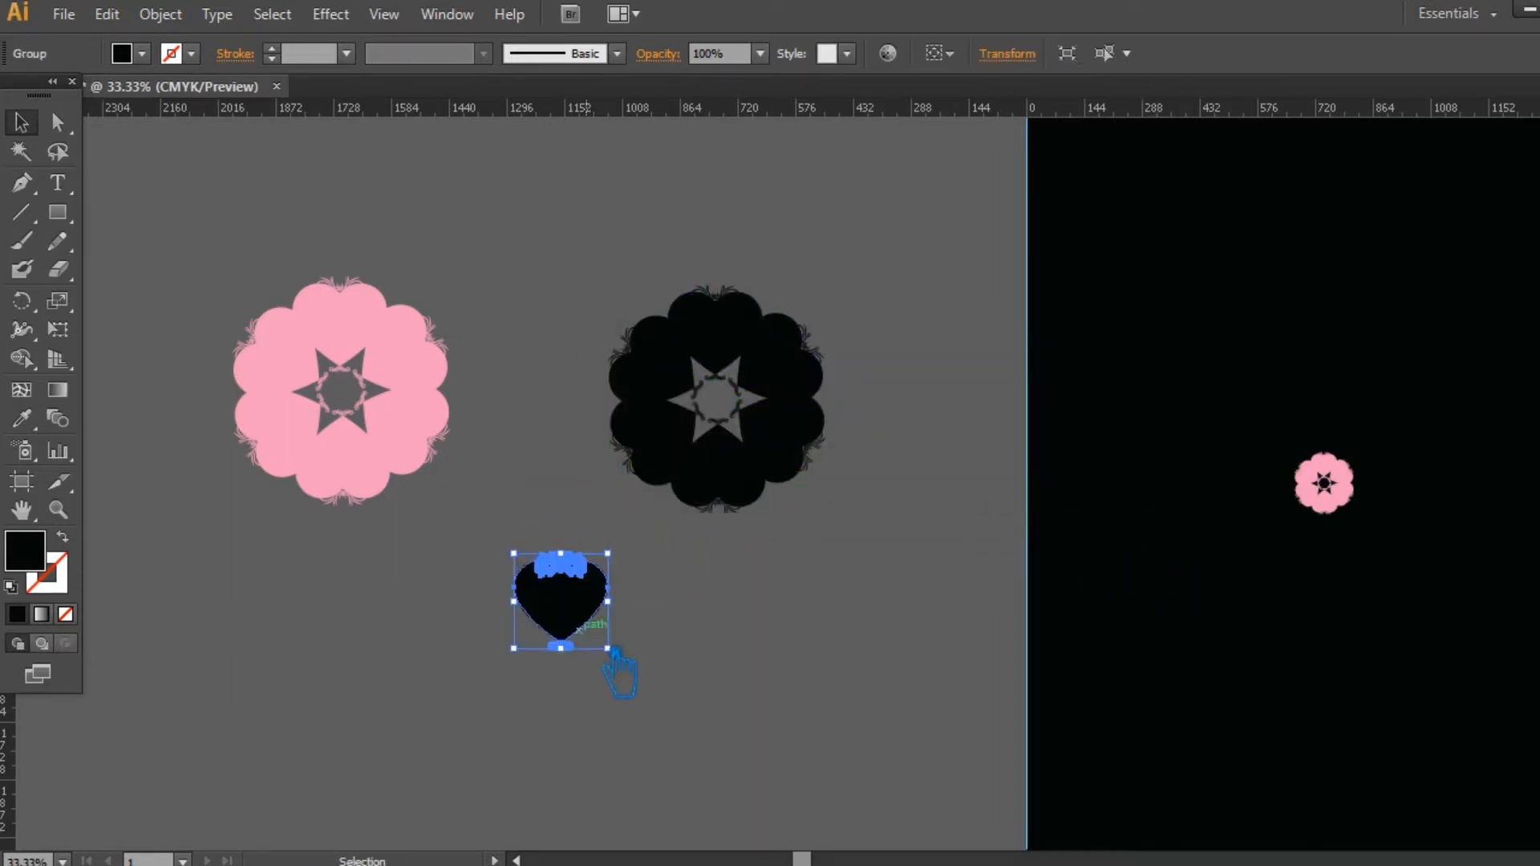
{"action": "key", "text": "r"}
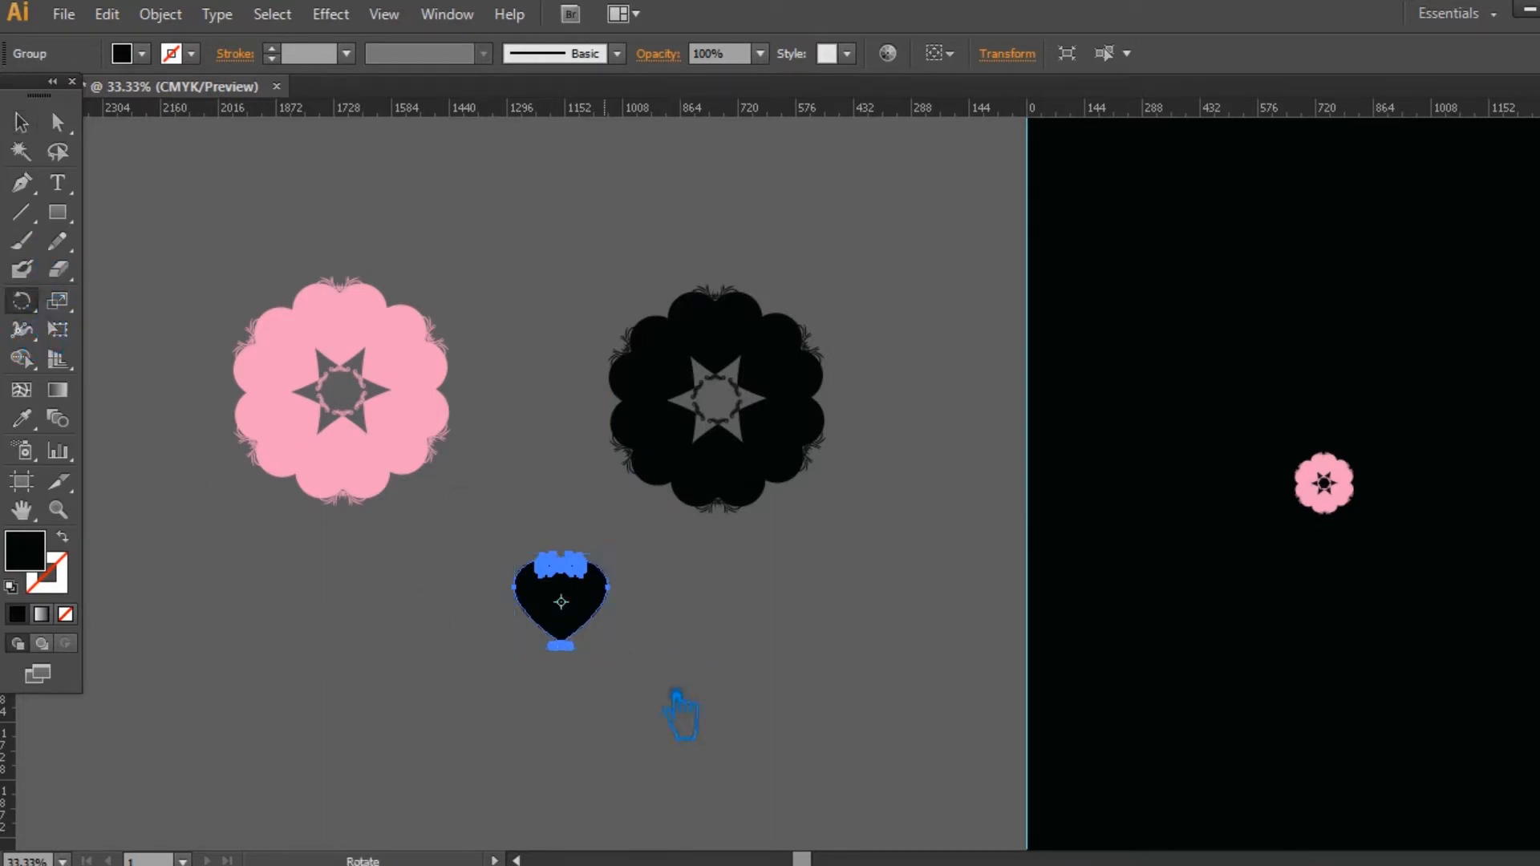
{"action": "left_click", "coordinate": [22, 123]}
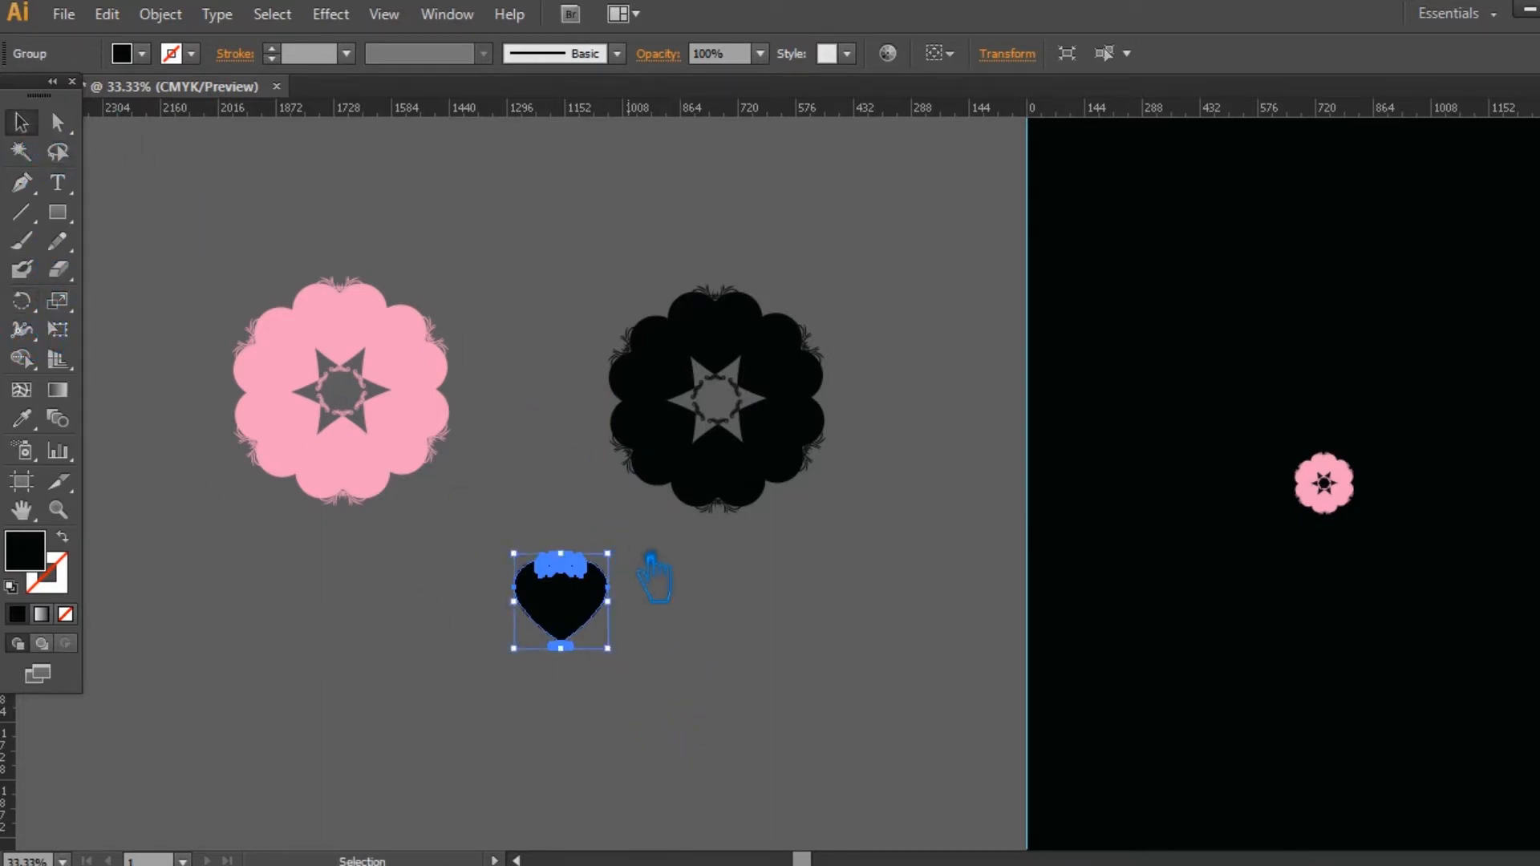
{"action": "left_click_drag", "start_coordinate": [607, 554], "coordinate": [661, 497]}
{"action": "left_click_drag", "start_coordinate": [604, 629], "coordinate": [755, 208]}
{"action": "left_click_drag", "start_coordinate": [967, 463], "coordinate": [897, 597]}
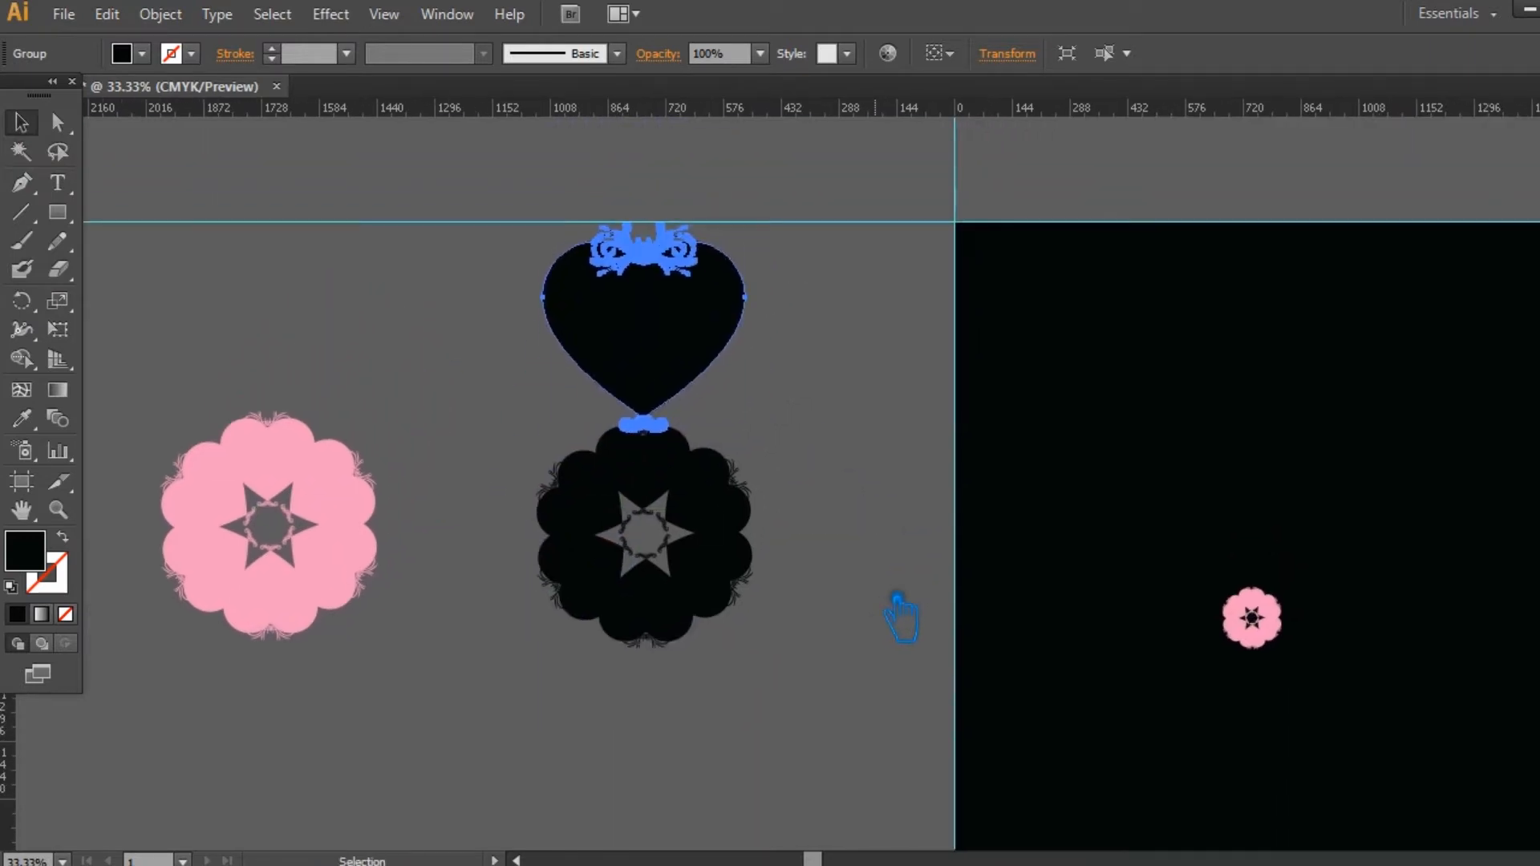
Step: Try to centre-align the enlarged heart with the black ring and undo the alignment
{"action": "left_click_drag", "start_coordinate": [818, 705], "coordinate": [560, 223]}
{"action": "left_click", "coordinate": [1014, 53]}
{"action": "key", "text": "ctrl+z"}
{"action": "left_click", "coordinate": [887, 533]}
{"action": "left_click", "coordinate": [540, 462]}
{"action": "key", "text": "v"}
{"action": "left_click", "coordinate": [811, 406]}
Step: Nudge the enlarged heart upward so it stands slightly clear of the black ring
{"action": "left_click", "coordinate": [654, 370]}
{"action": "key", "text": "shift+Up"}
{"action": "key", "text": "shift+Up"}
{"action": "key", "text": "shift+Up"}
{"action": "key", "text": "shift+Up"}
{"action": "key", "text": "shift+Up"}
{"action": "key", "text": "shift+Up"}
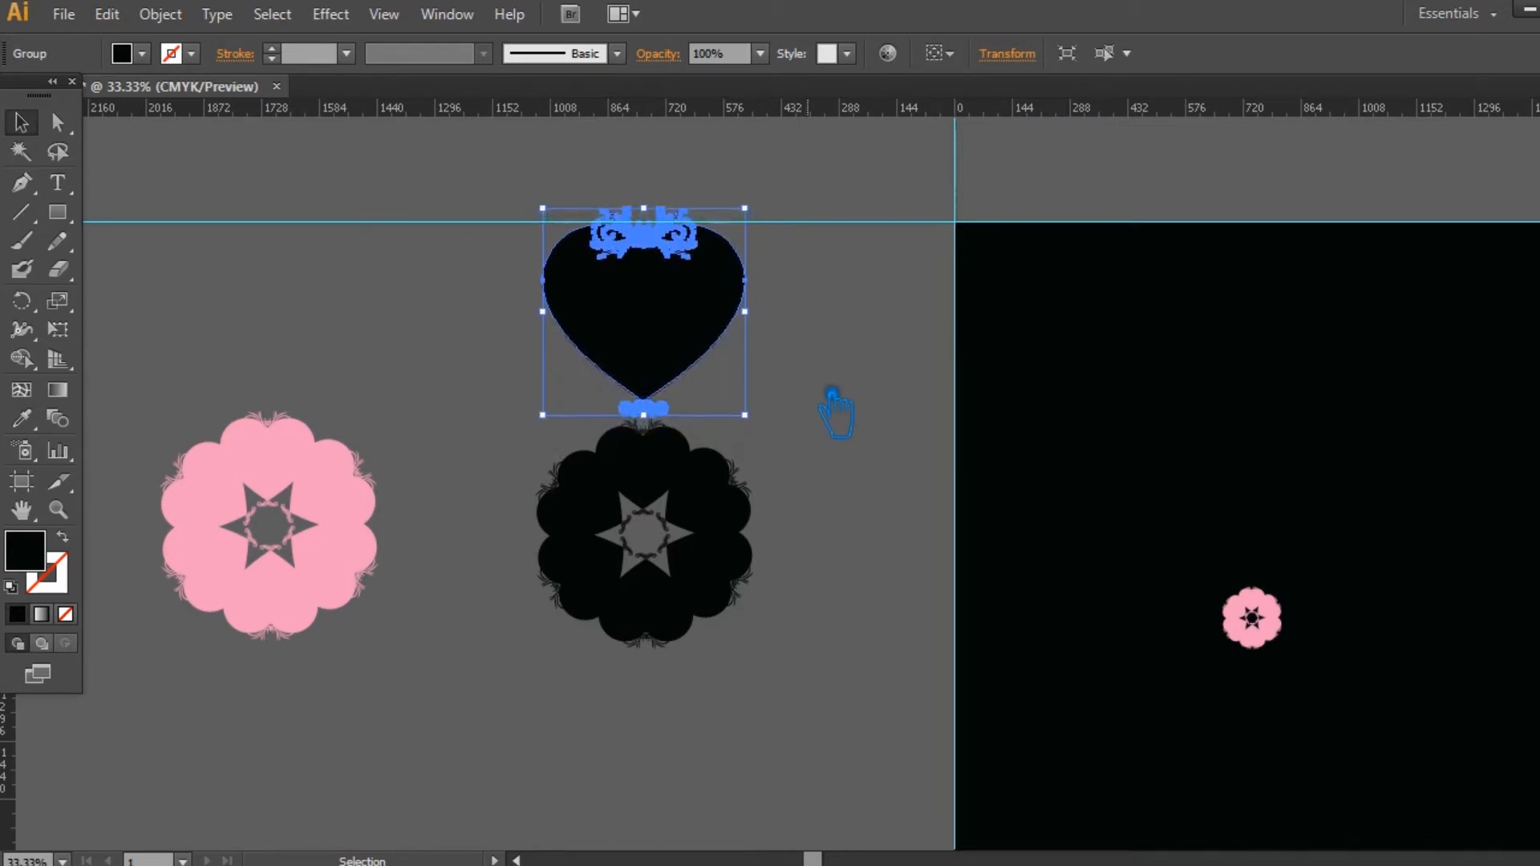
{"action": "left_click", "coordinate": [839, 396]}
{"action": "left_click", "coordinate": [681, 345]}
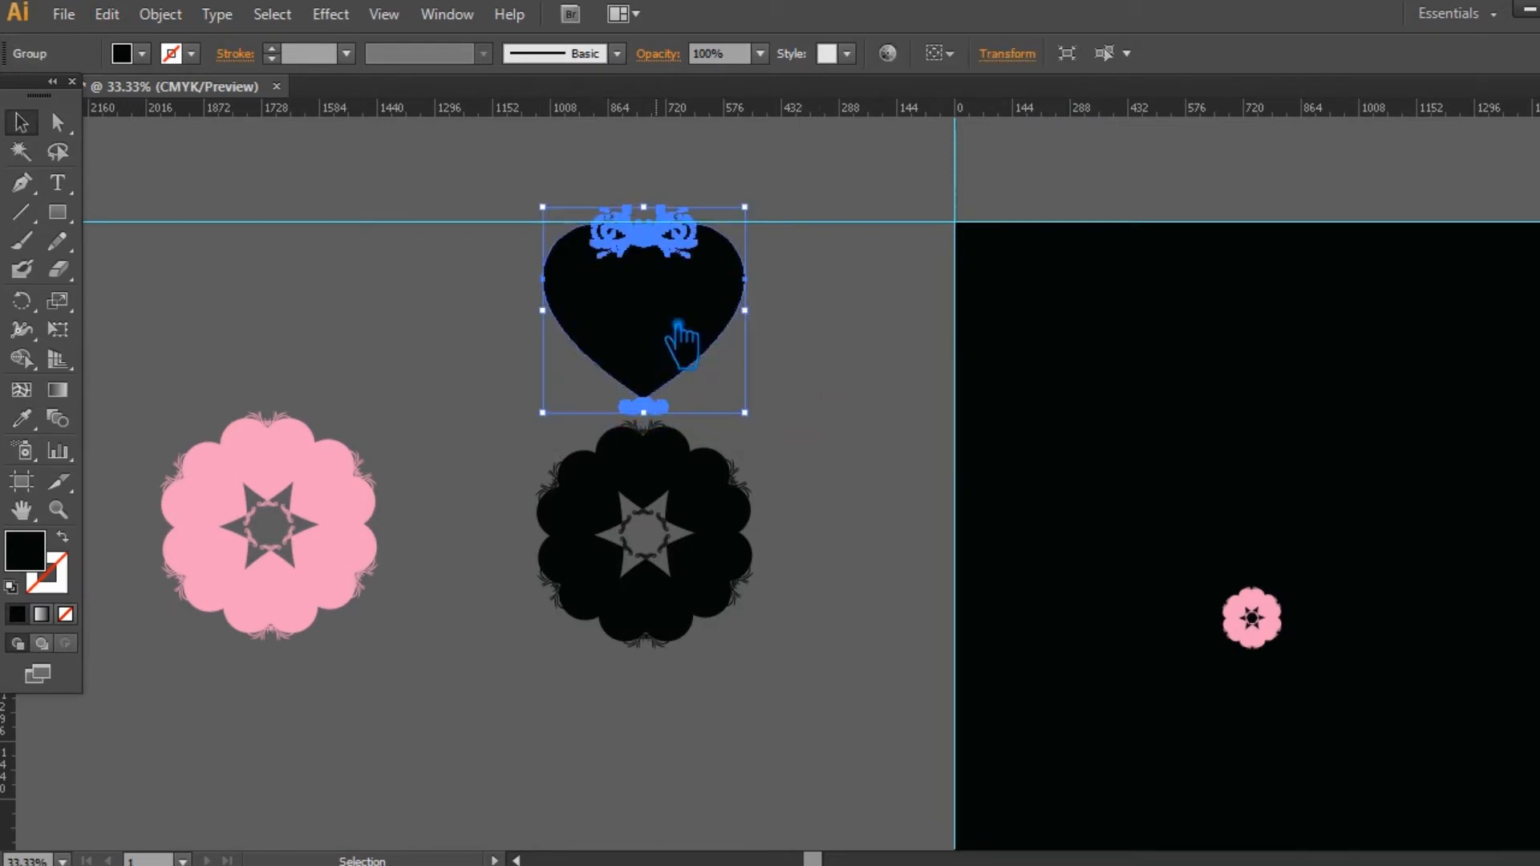
Step: Try to duplicate the heart and the black ring together around the ring's centre in 90° steps
{"action": "left_click", "coordinate": [825, 660]}
{"action": "left_click_drag", "start_coordinate": [825, 660], "coordinate": [688, 182]}
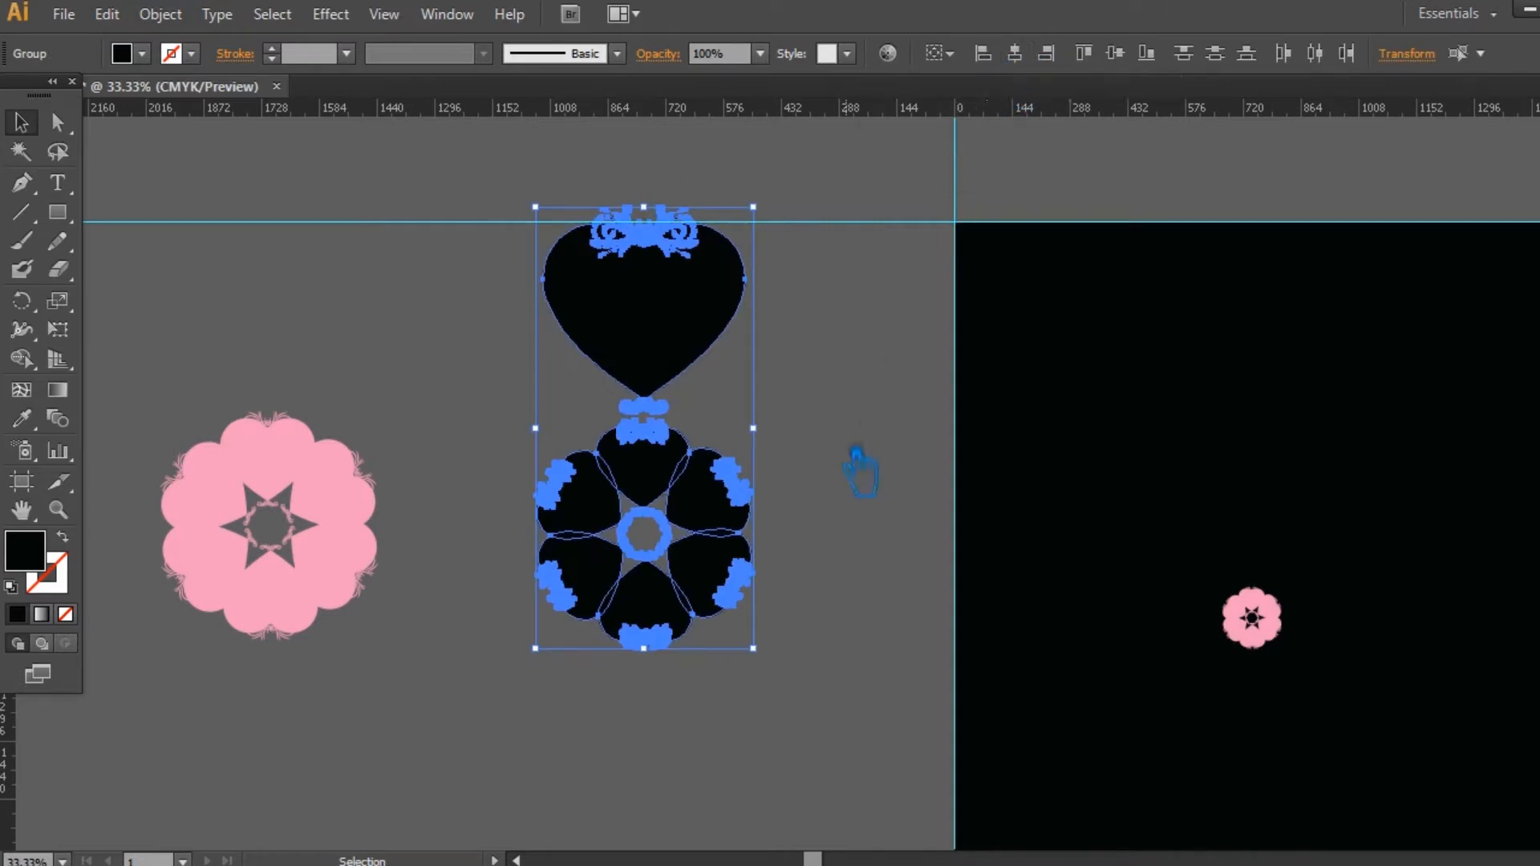
{"action": "left_click", "coordinate": [20, 301]}
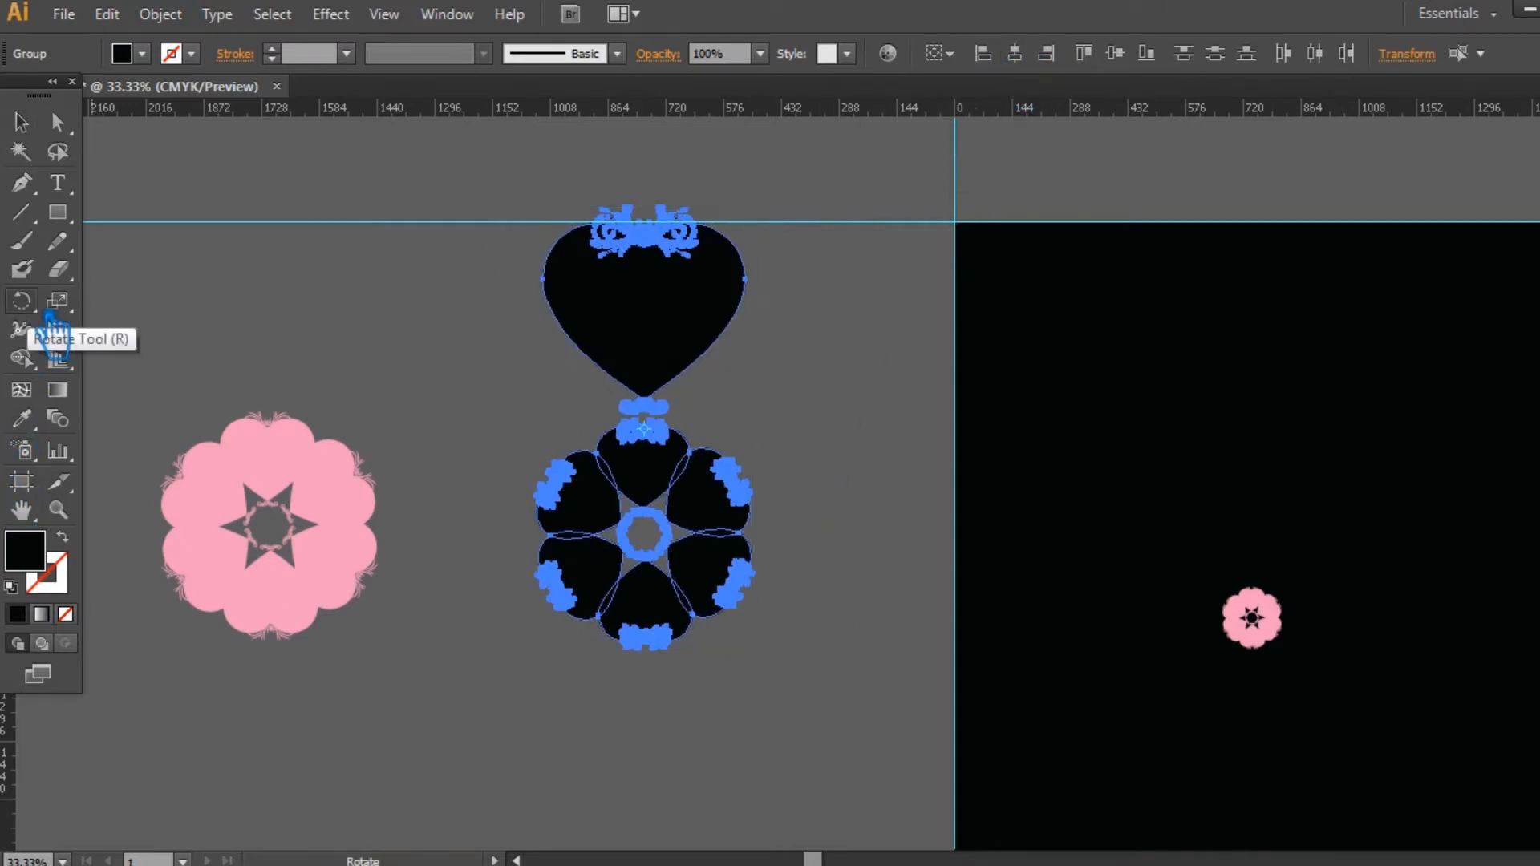
{"action": "left_click", "coordinate": [644, 534], "text": "alt"}
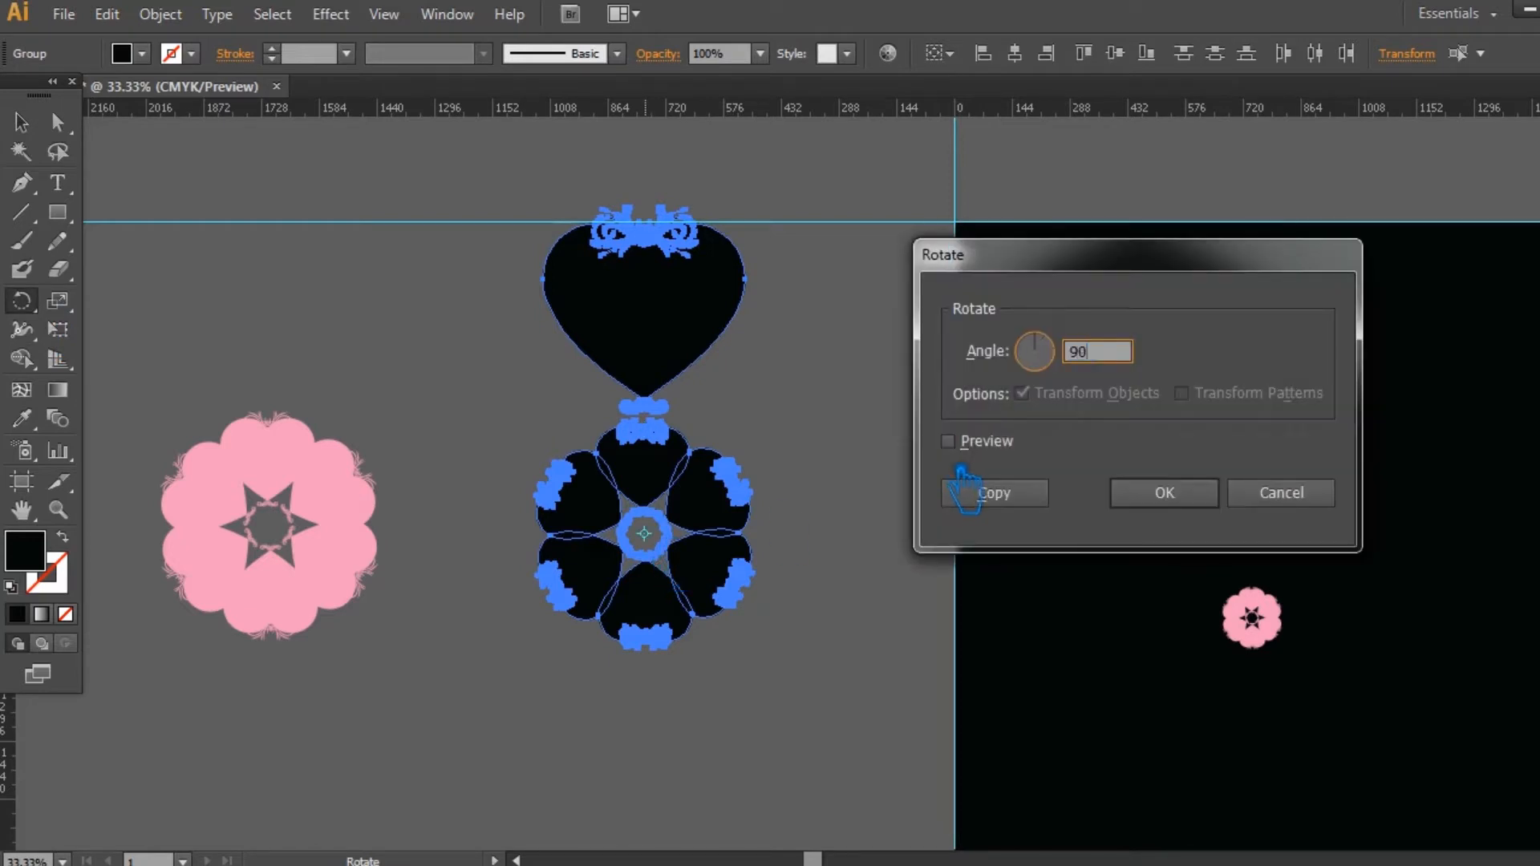
{"action": "type", "text": "90"}
{"action": "left_click", "coordinate": [948, 441]}
{"action": "left_click", "coordinate": [1040, 513]}
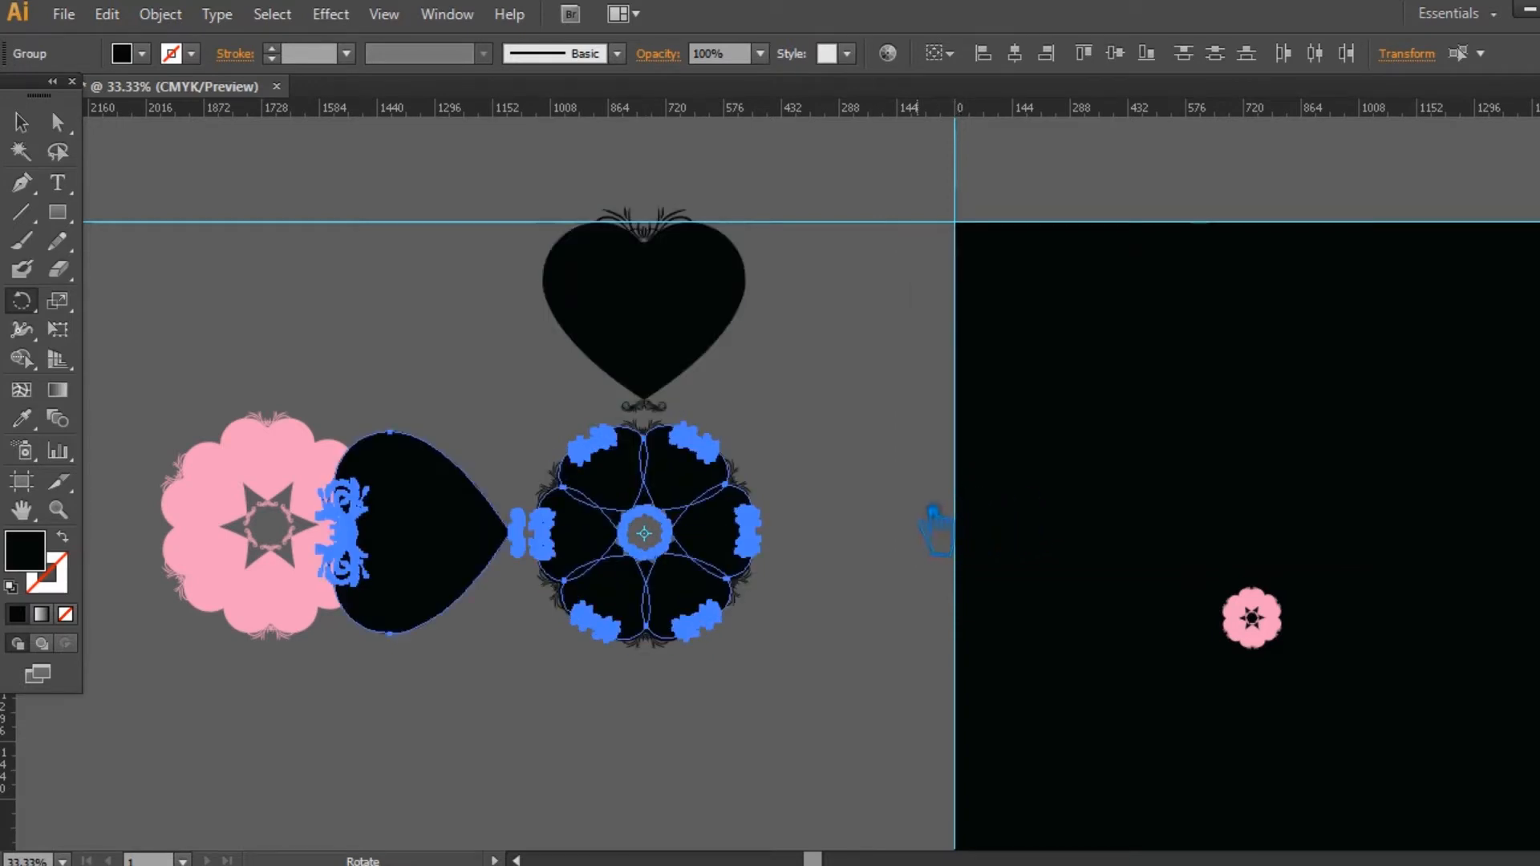
{"action": "key", "text": "ctrl+d"}
{"action": "key", "text": "ctrl+d"}
{"action": "key", "text": "v"}
{"action": "left_click", "coordinate": [164, 213]}
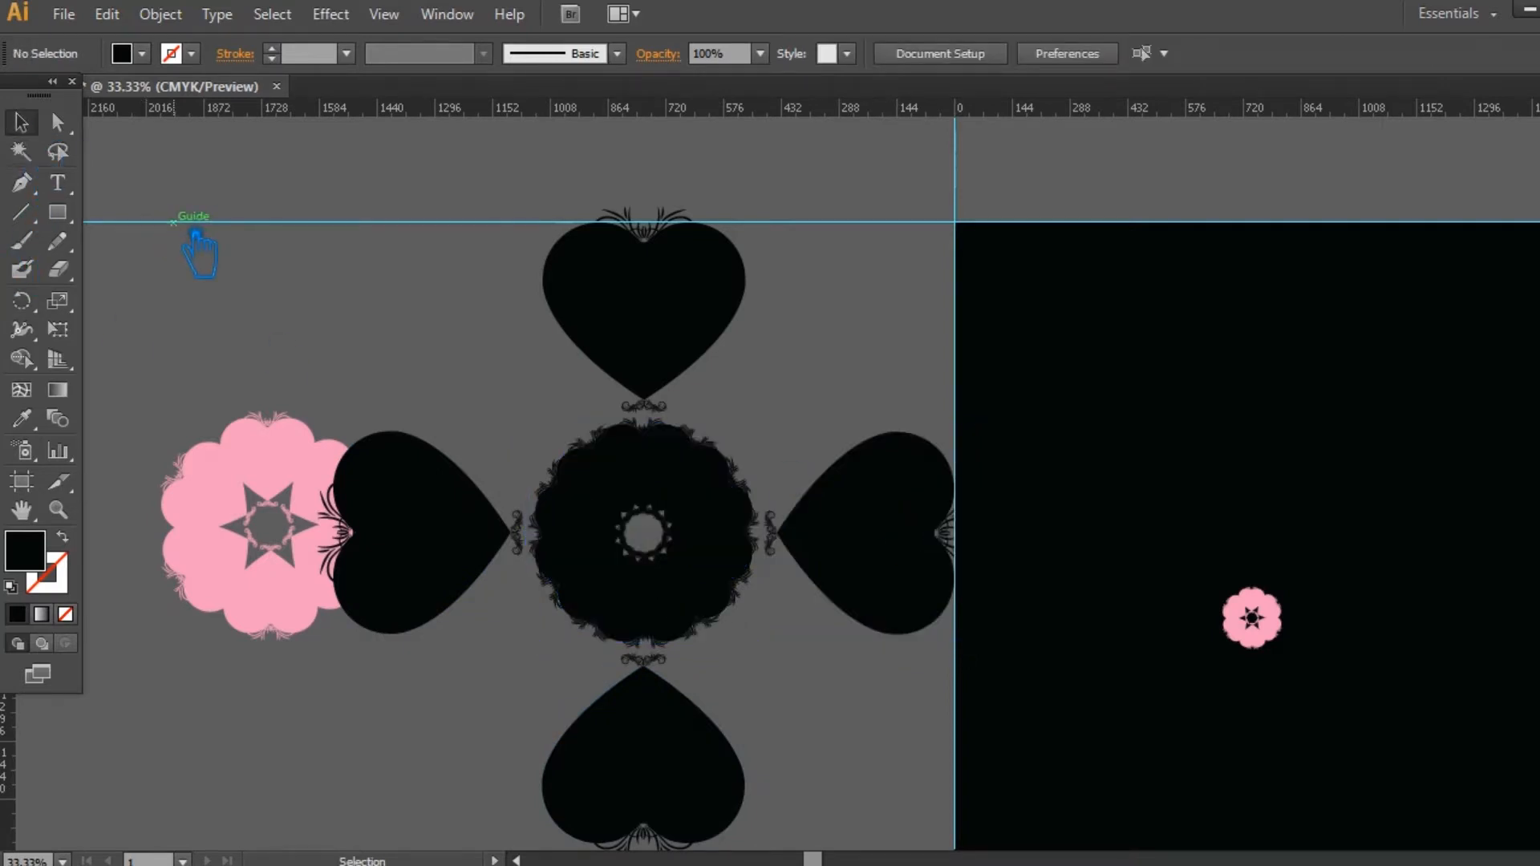
Step: Undo the 90° rotated copies of the heart and ring
{"action": "key", "text": "ctrl+z"}
{"action": "key", "text": "ctrl+z"}
{"action": "key", "text": "ctrl+z"}
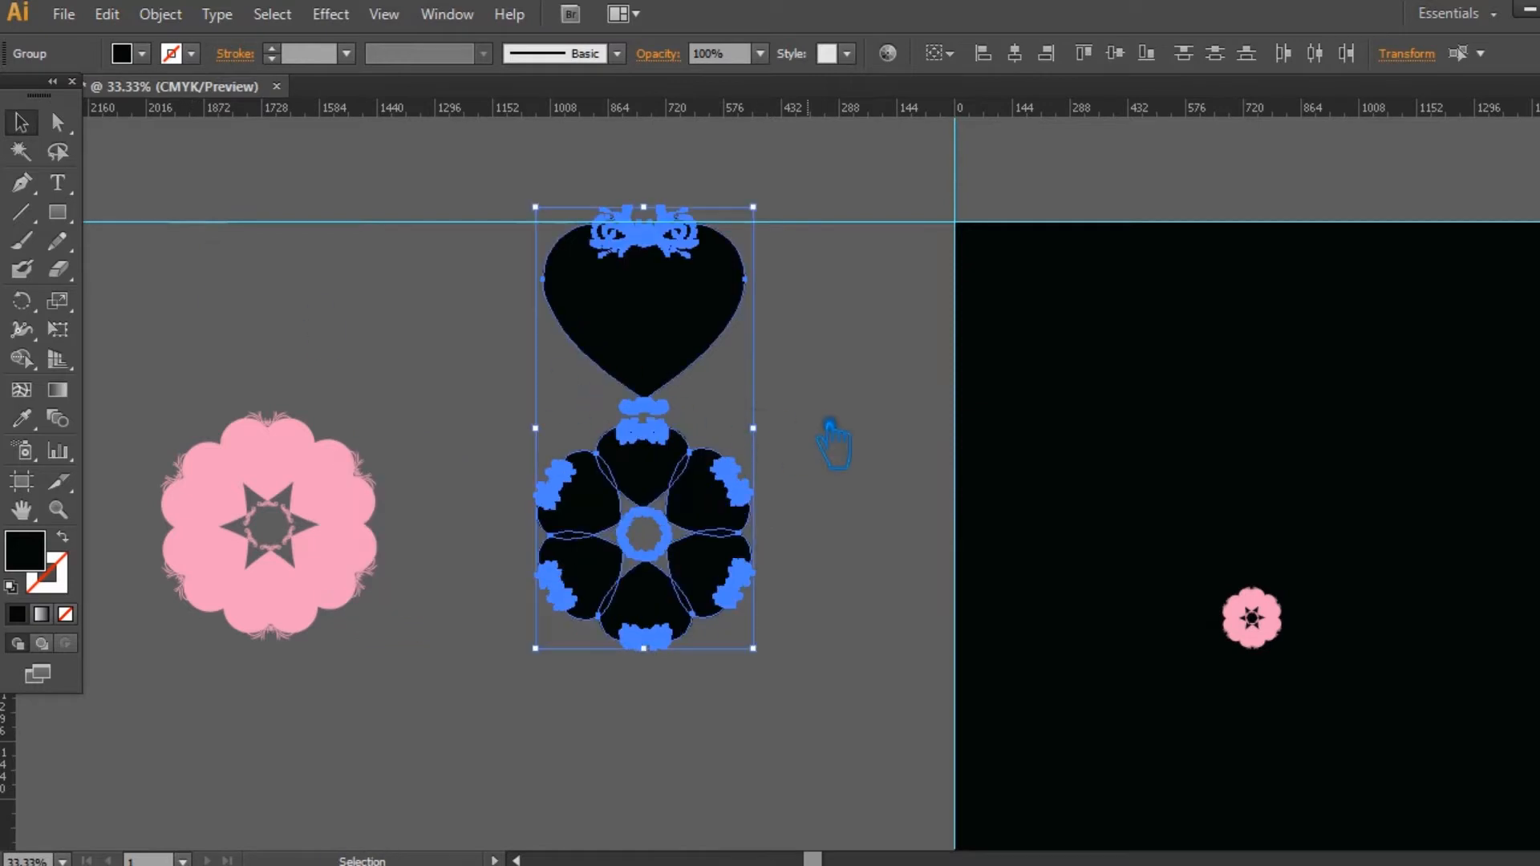
Step: Try to build an outer ring of nine overlapping large hearts by copying the heart around the black ring's centre
{"action": "left_click", "coordinate": [830, 425]}
{"action": "left_click_drag", "start_coordinate": [517, 267], "coordinate": [523, 262]}
{"action": "key", "text": "r"}
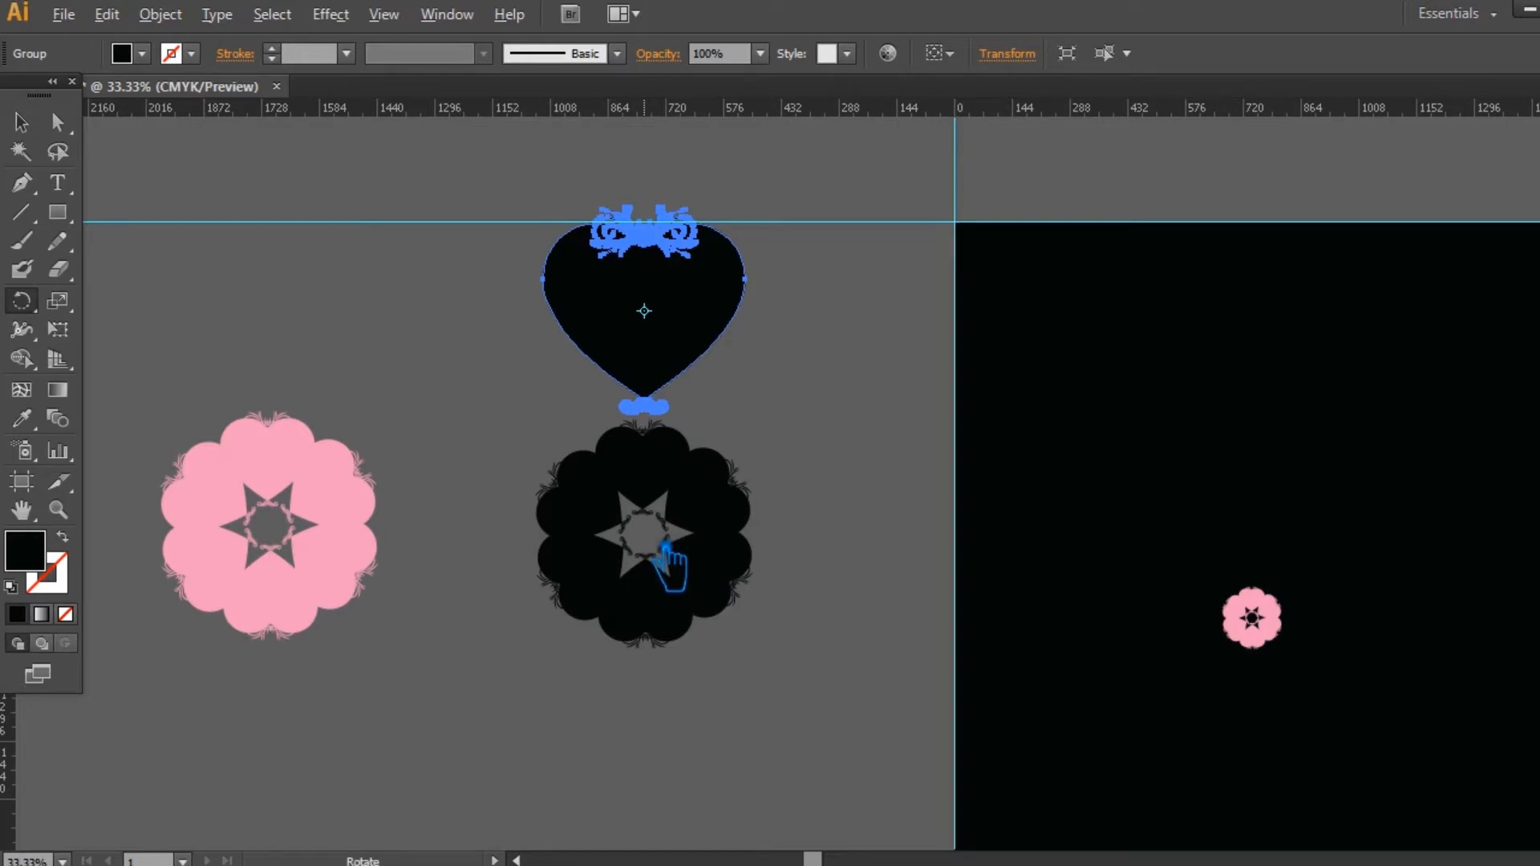
{"action": "left_click", "coordinate": [645, 535], "text": "alt"}
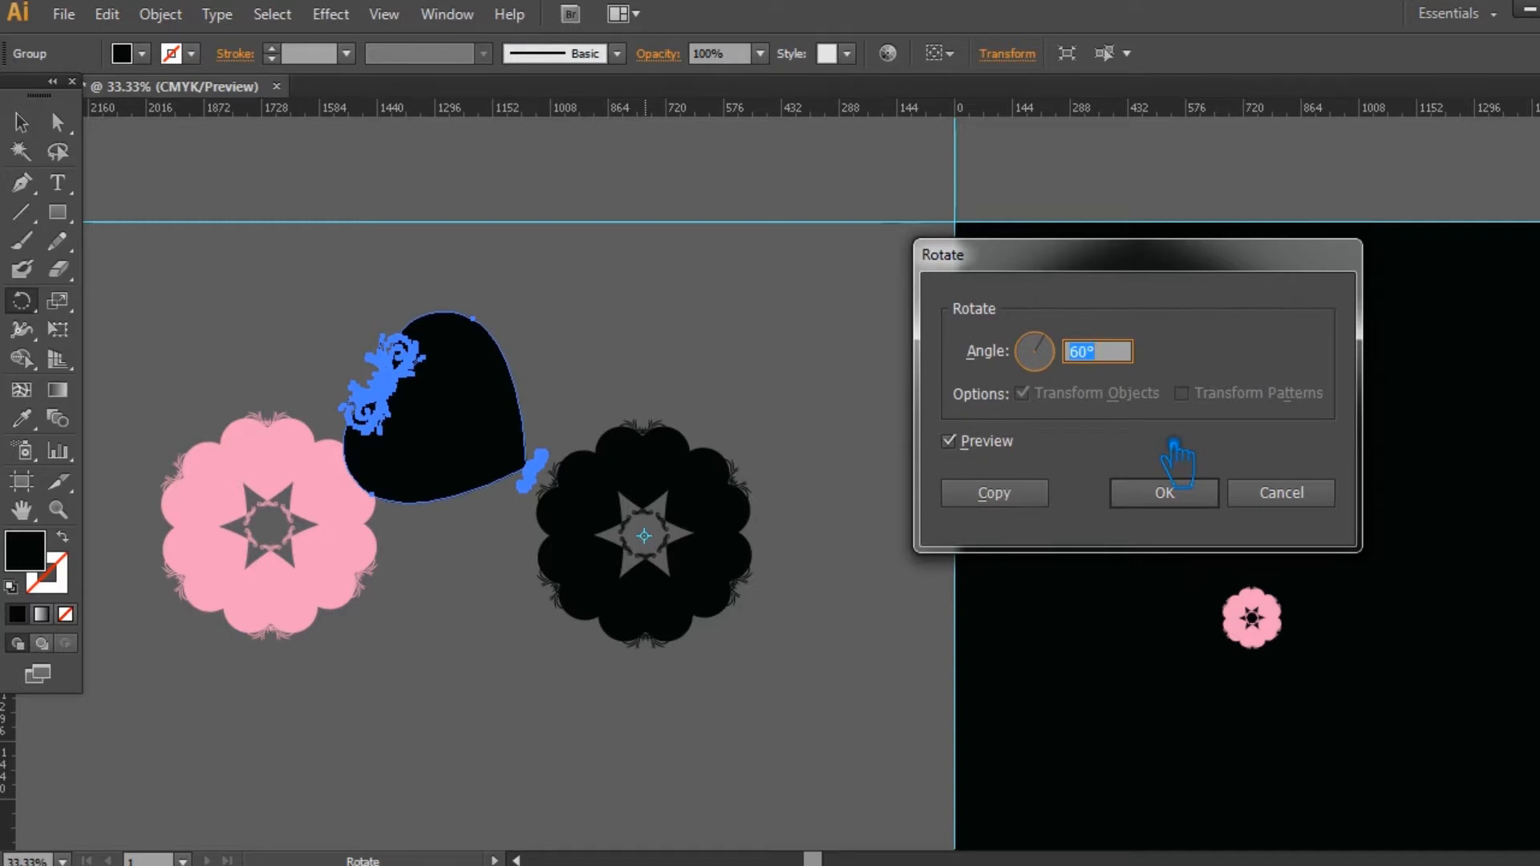
{"action": "left_click", "coordinate": [1035, 493]}
{"action": "key", "text": "v"}
{"action": "key", "text": "ctrl+d"}
{"action": "key", "text": "ctrl+d"}
{"action": "key", "text": "ctrl+d"}
{"action": "key", "text": "ctrl+d"}
{"action": "key", "text": "ctrl+d"}
{"action": "key", "text": "ctrl+d"}
{"action": "key", "text": "ctrl+d"}
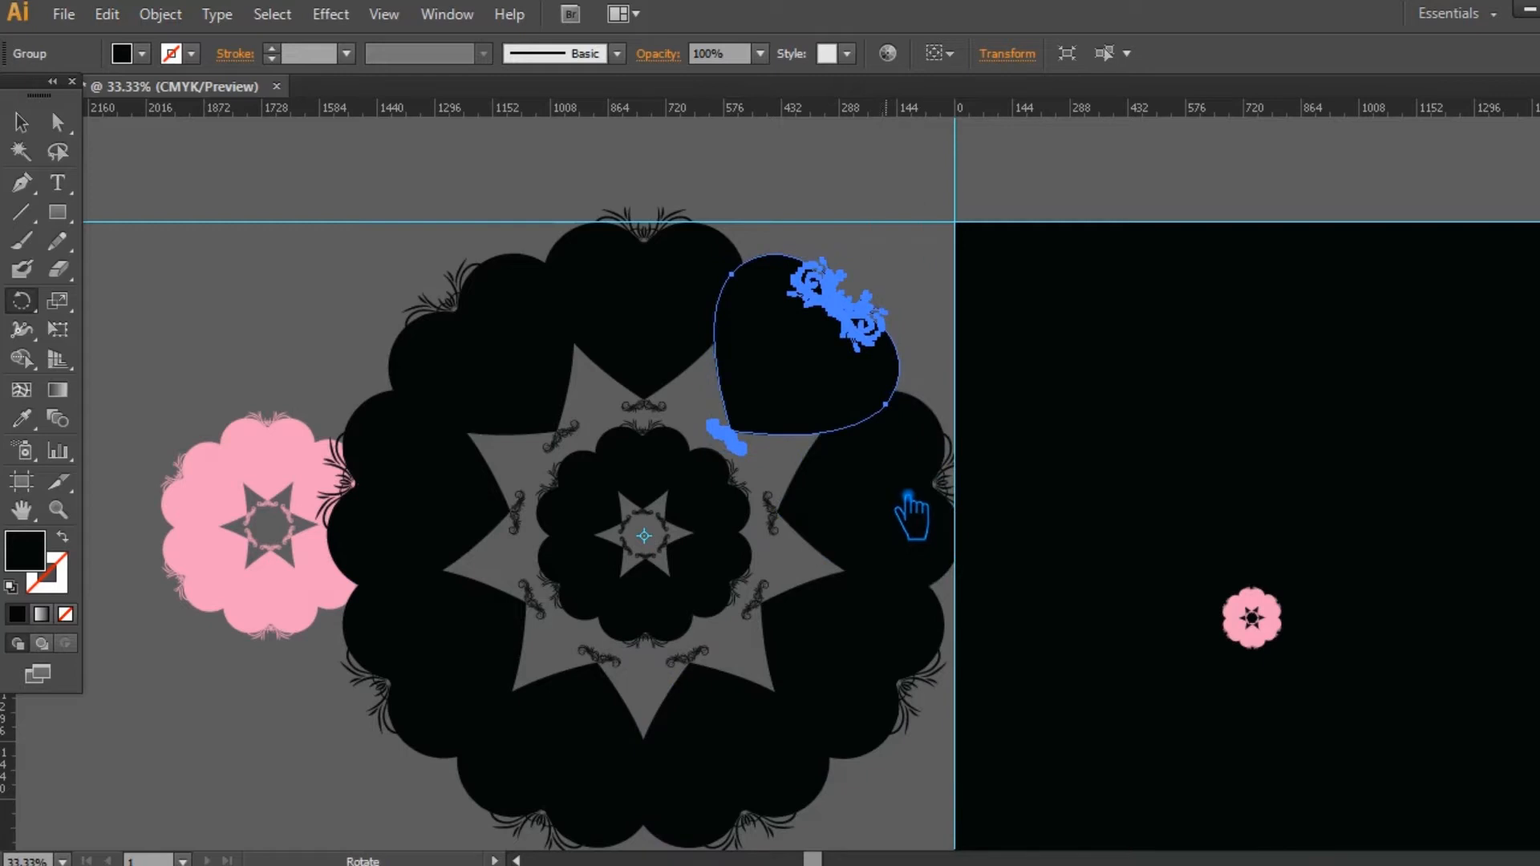
Step: Shrink the outer ring of nine hearts so it sits closer around the inner black ring
{"action": "key", "text": "v"}
{"action": "left_click_drag", "start_coordinate": [899, 779], "coordinate": [446, 265]}
{"action": "left_click", "coordinate": [662, 491], "text": "shift"}
{"action": "left_click_drag", "start_coordinate": [995, 223], "coordinate": [928, 223]}
{"action": "left_click", "coordinate": [578, 196]}
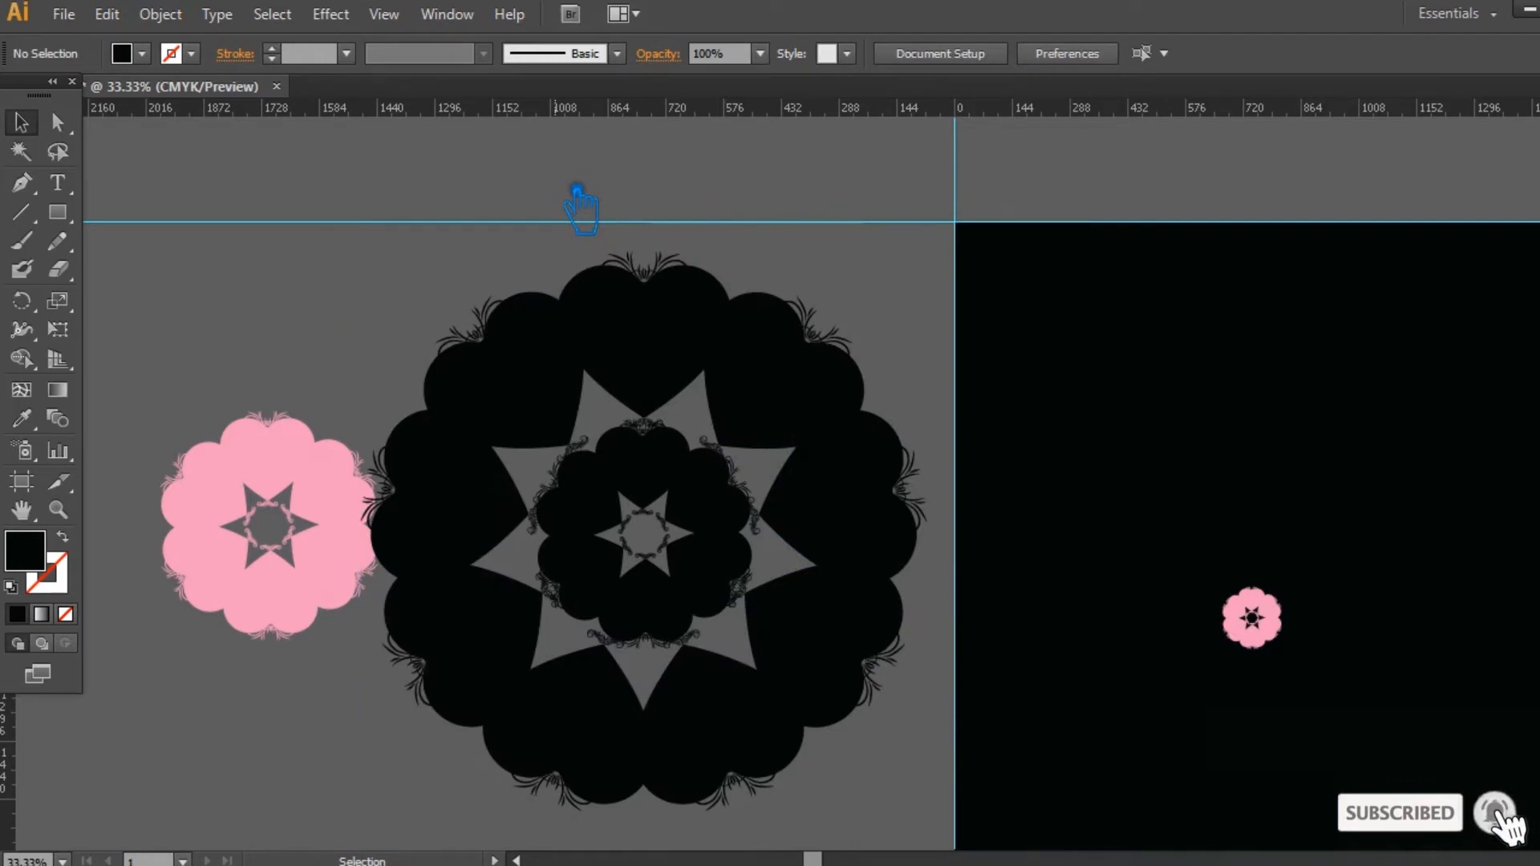
Step: Undo the resizing and the rotated copies of the outer ring, back to the single large heart
{"action": "key", "text": "ctrl+z"}
{"action": "key", "text": "ctrl+z"}
{"action": "key", "text": "ctrl+z"}
{"action": "key", "text": "ctrl+z"}
{"action": "key", "text": "ctrl+z"}
{"action": "key", "text": "ctrl+z"}
{"action": "key", "text": "ctrl+z"}
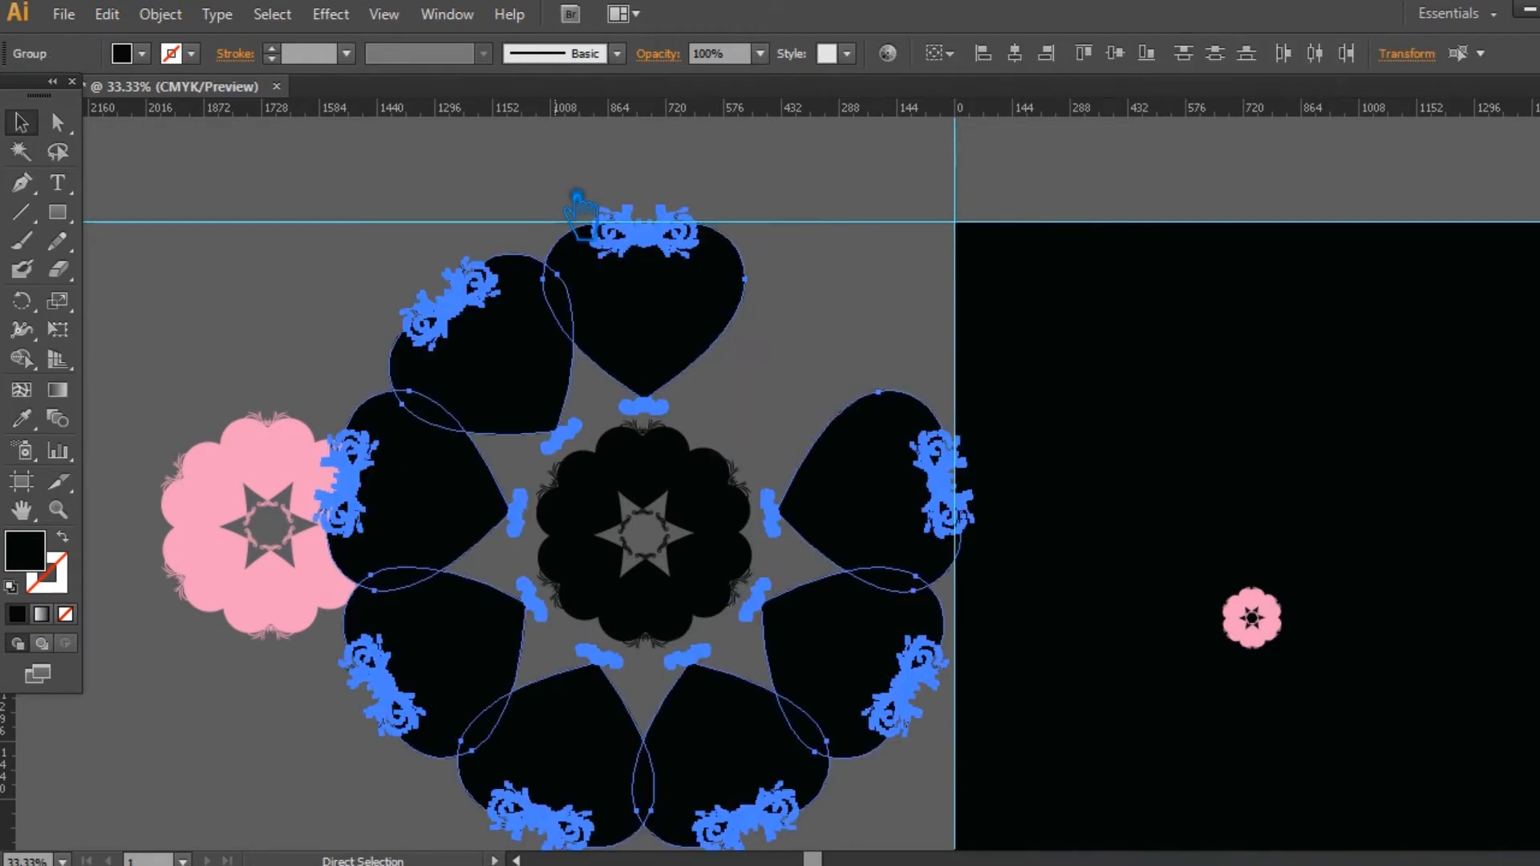
{"action": "key", "text": "ctrl+z"}
{"action": "key", "text": "v"}
{"action": "left_click", "coordinate": [831, 388]}
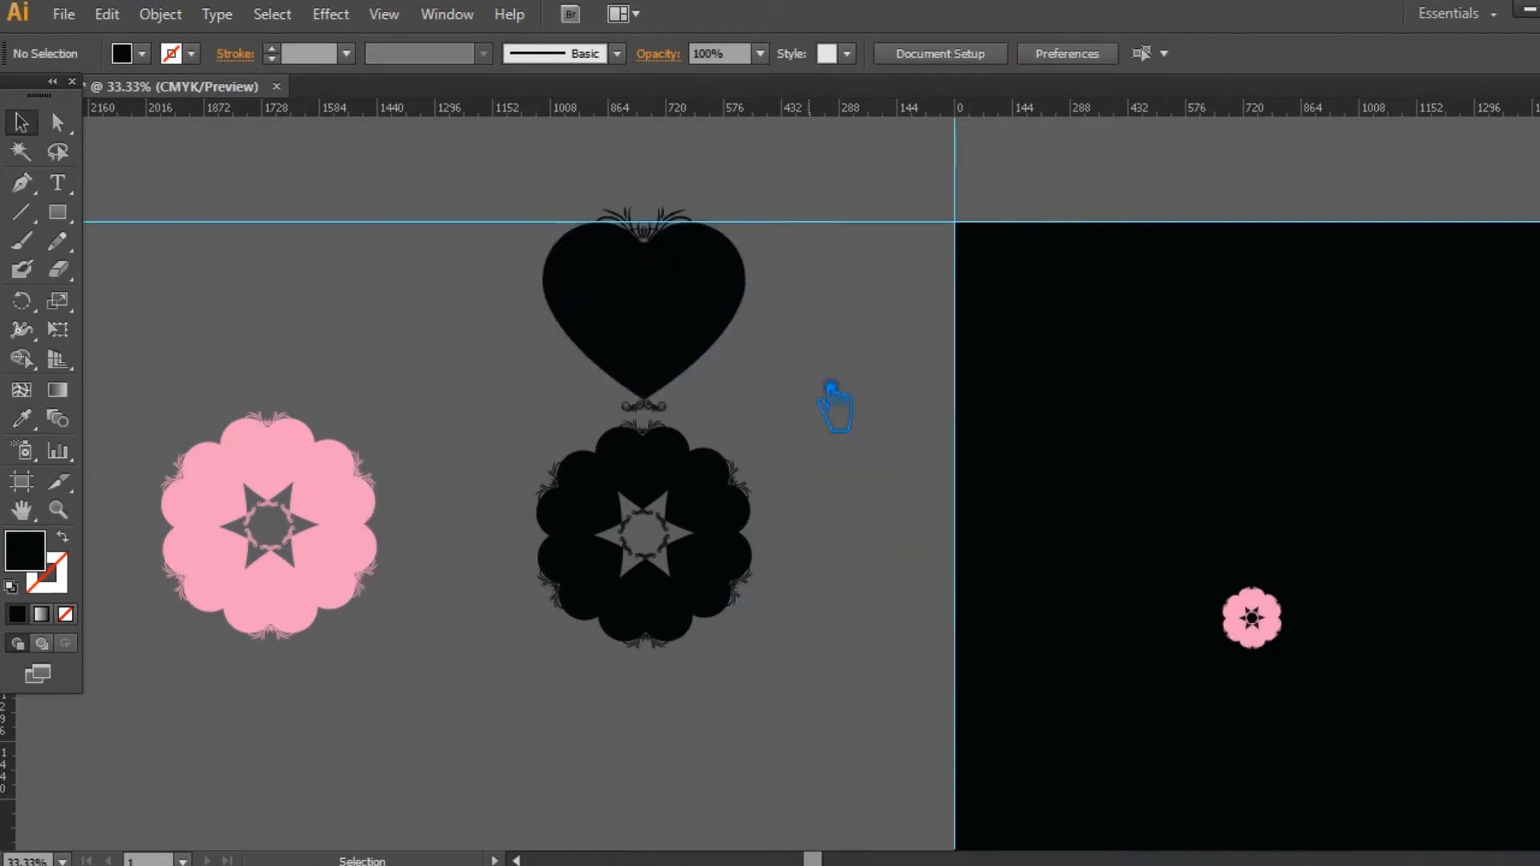
Step: Add a vertical guide through the common centre of the large heart and the black ring
{"action": "left_click", "coordinate": [676, 341]}
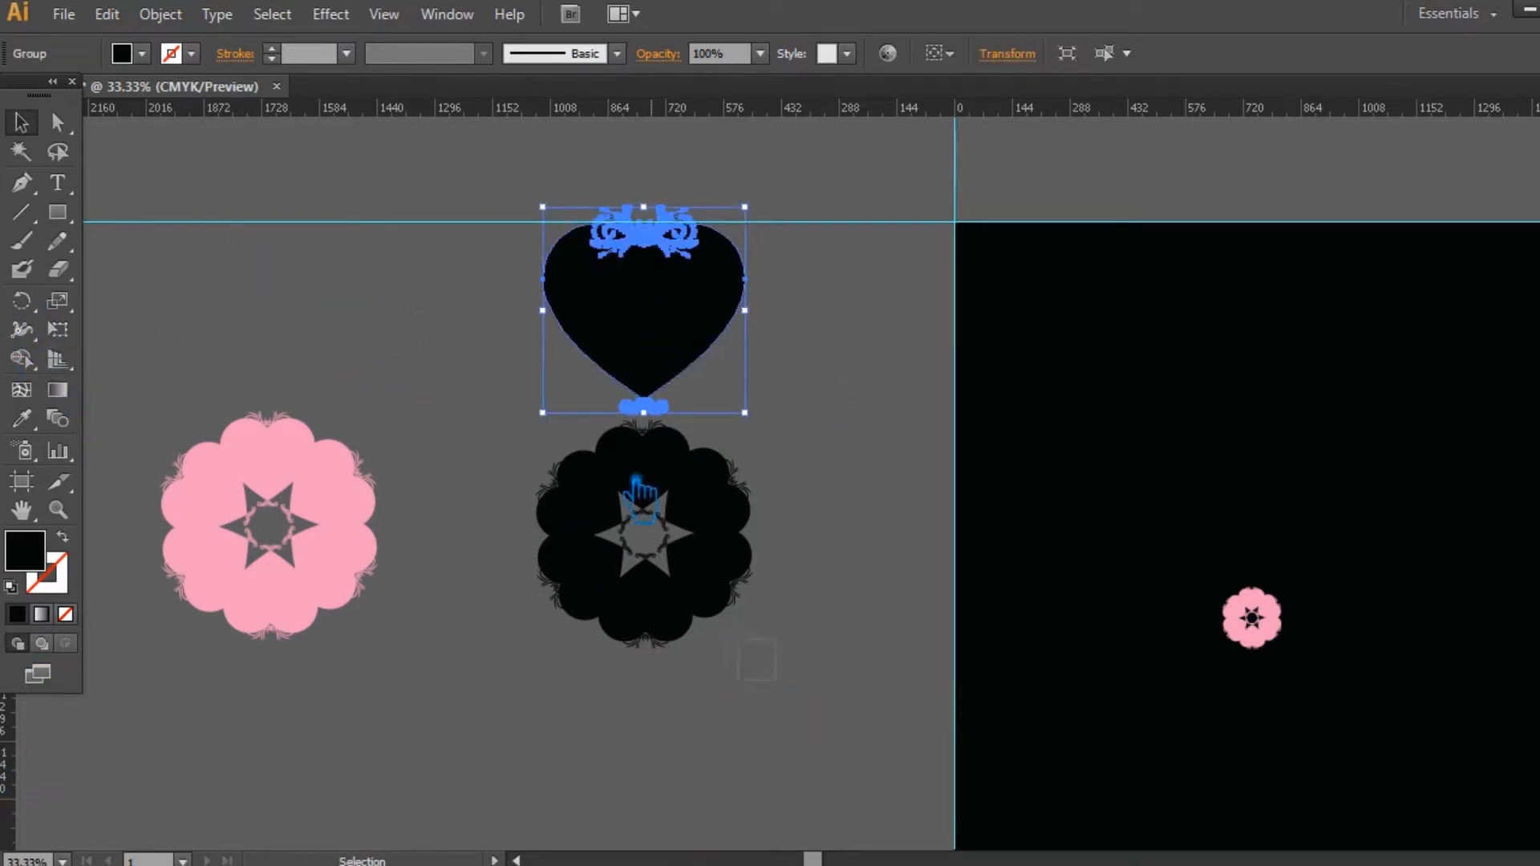
{"action": "left_click", "coordinate": [736, 619], "text": "shift"}
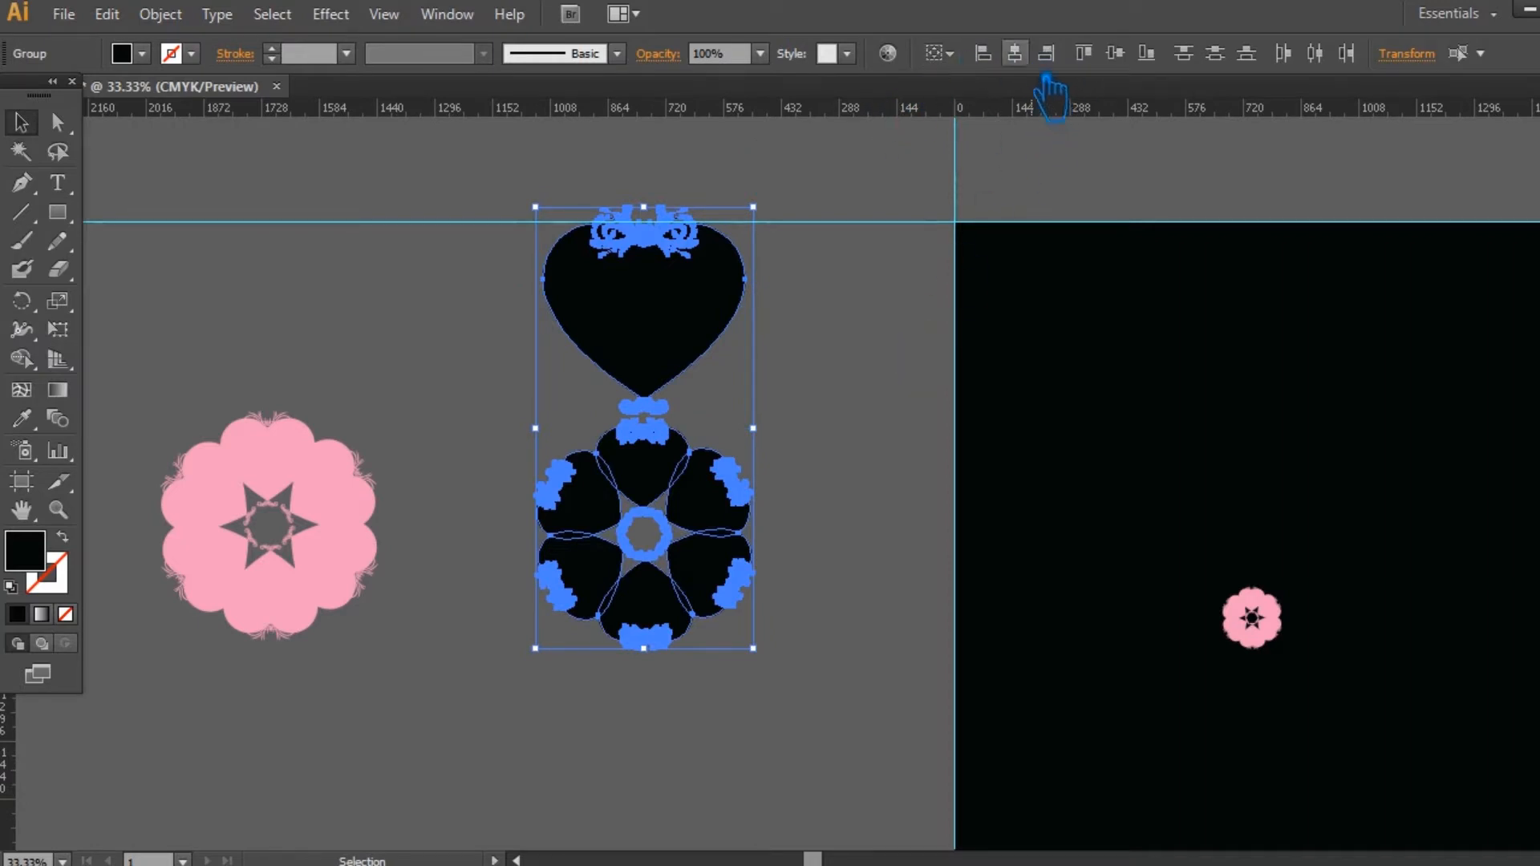
{"action": "left_click_drag", "start_coordinate": [208, 687], "coordinate": [665, 682]}
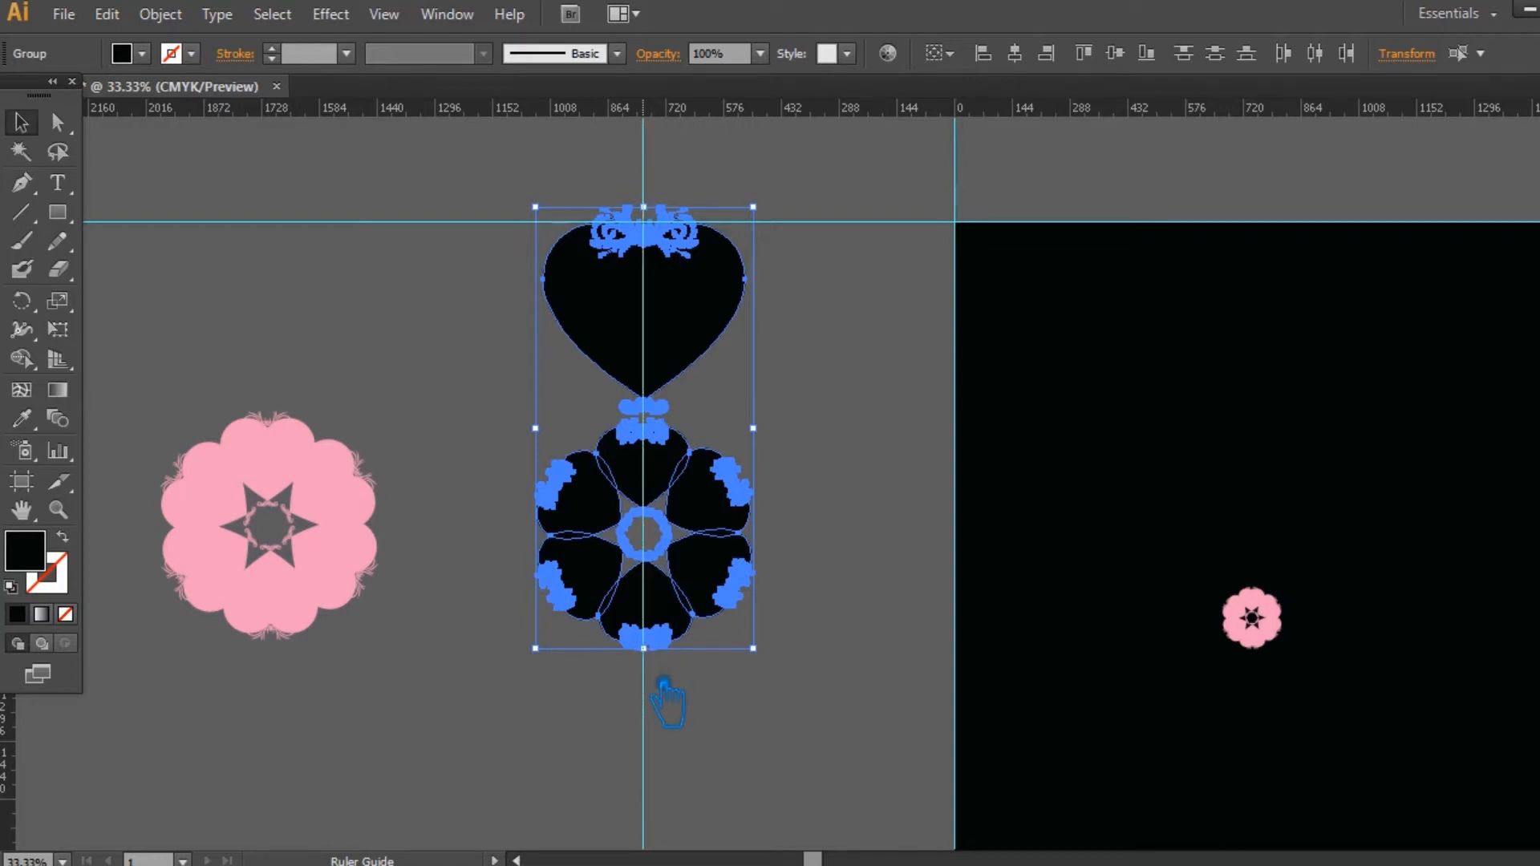
{"action": "left_click", "coordinate": [748, 720]}
Step: Try to surround the black ring with six large hearts, copying the heart in 60° steps about the ring's centre
{"action": "left_click", "coordinate": [652, 317]}
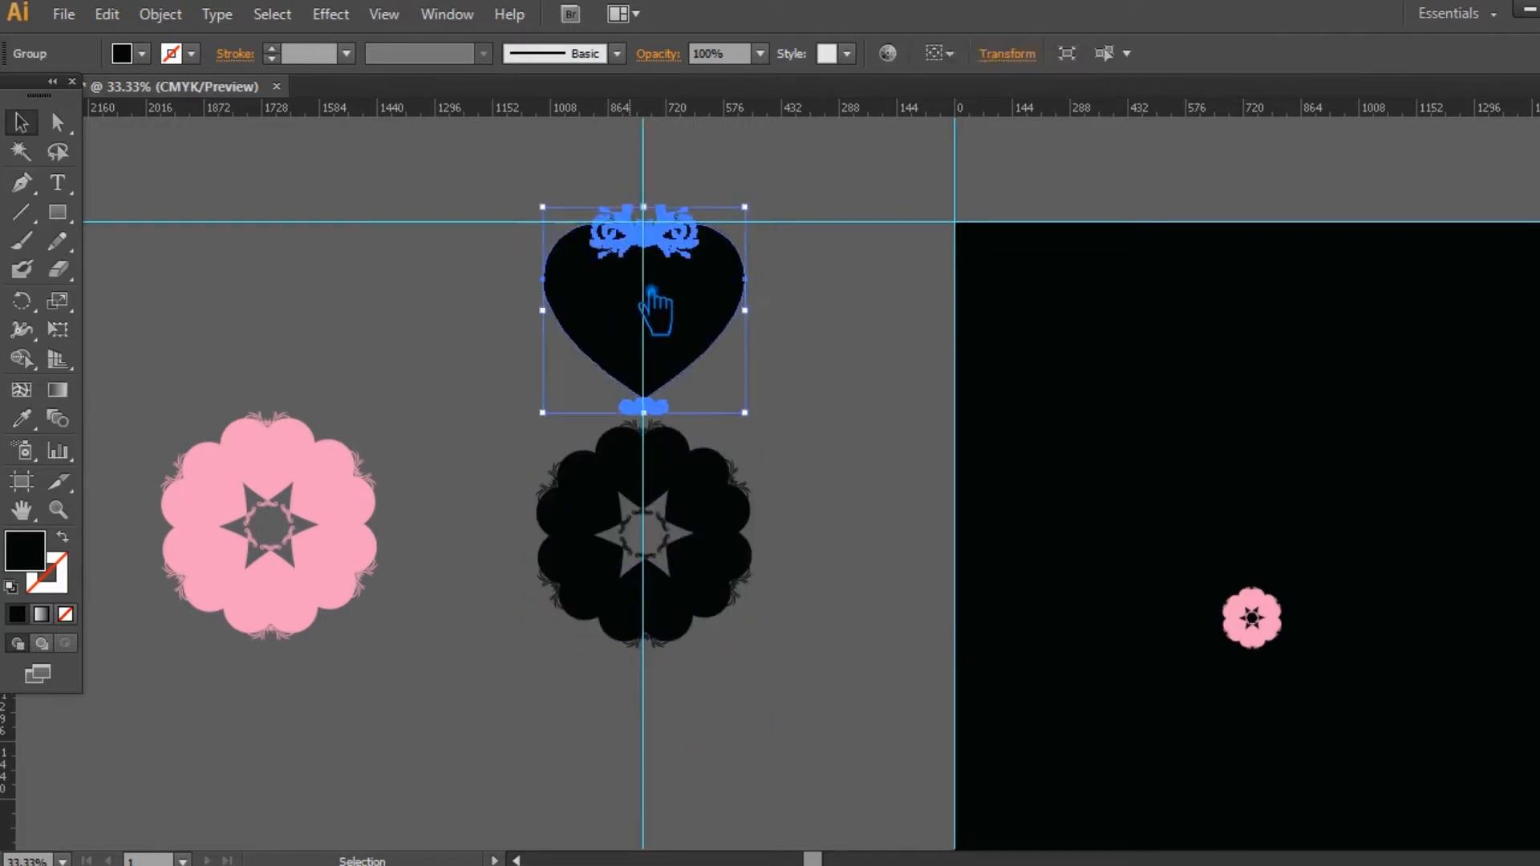
{"action": "left_click", "coordinate": [22, 301]}
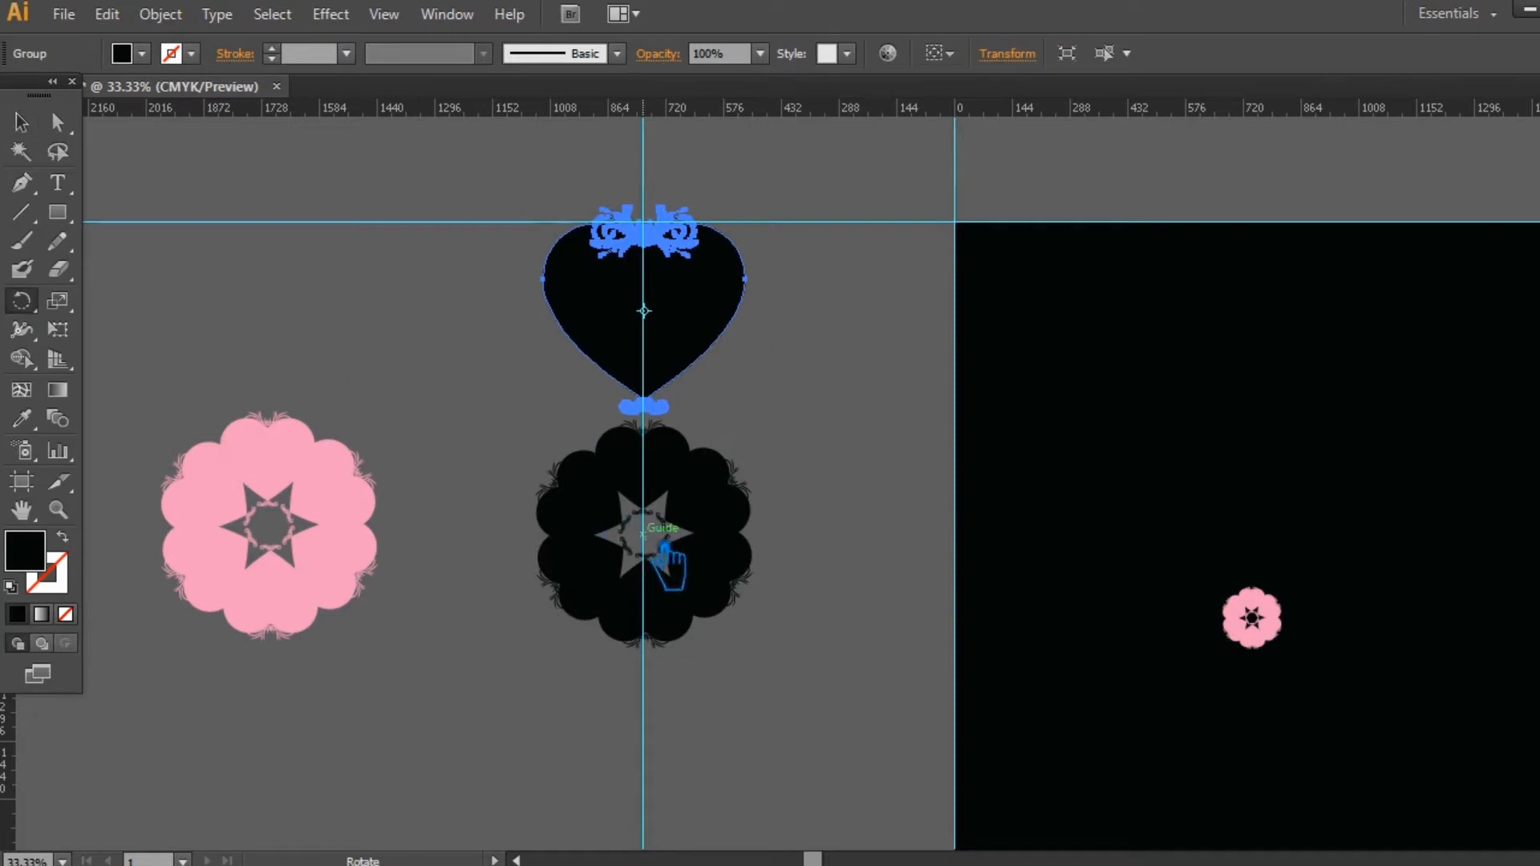
{"action": "left_click", "coordinate": [643, 532], "text": "alt"}
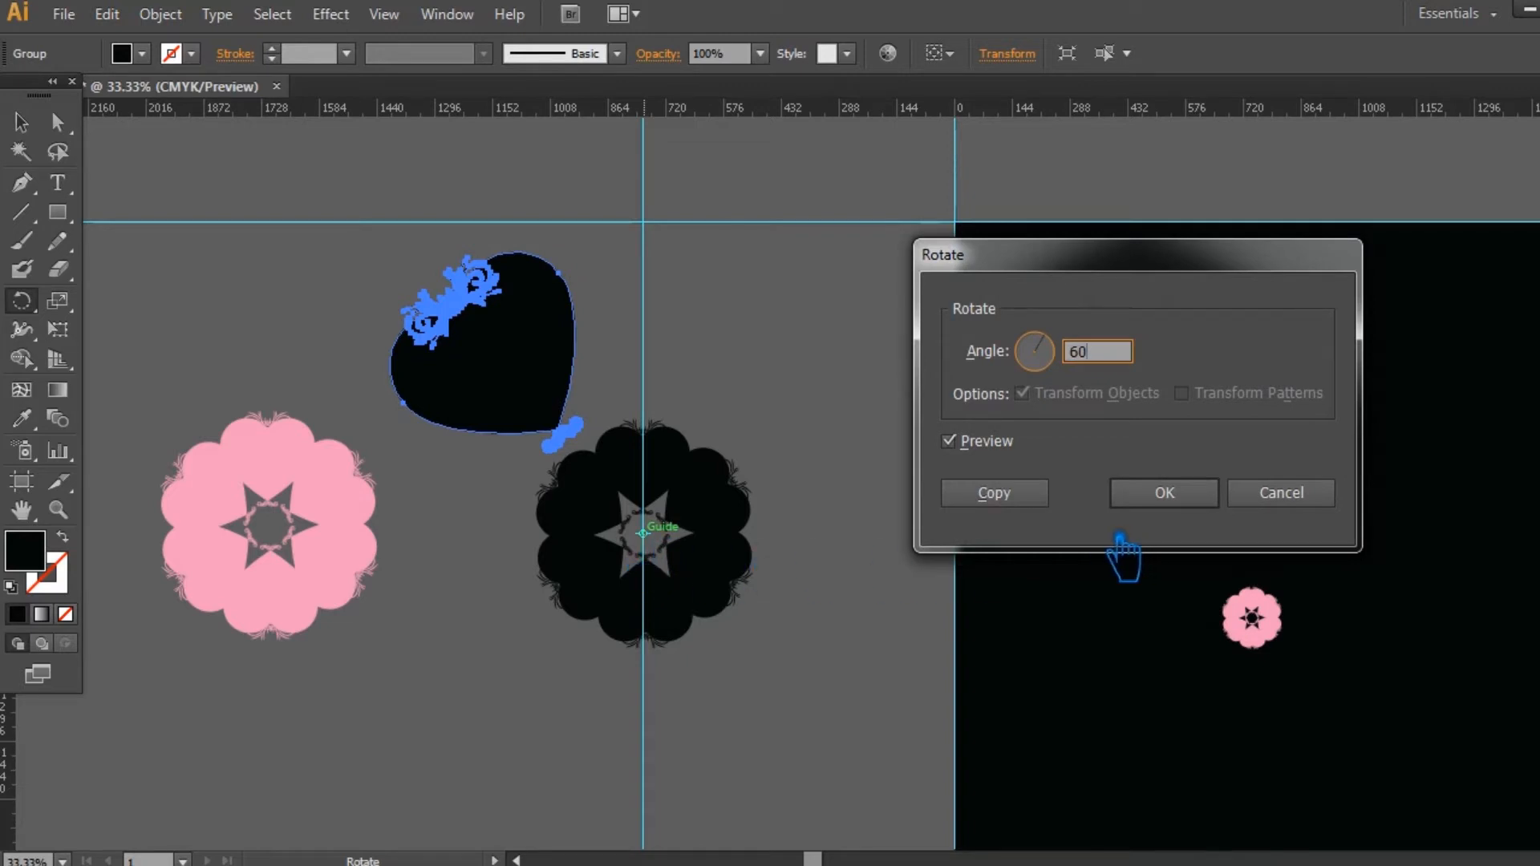
{"action": "type", "text": "60"}
{"action": "left_click", "coordinate": [1023, 493]}
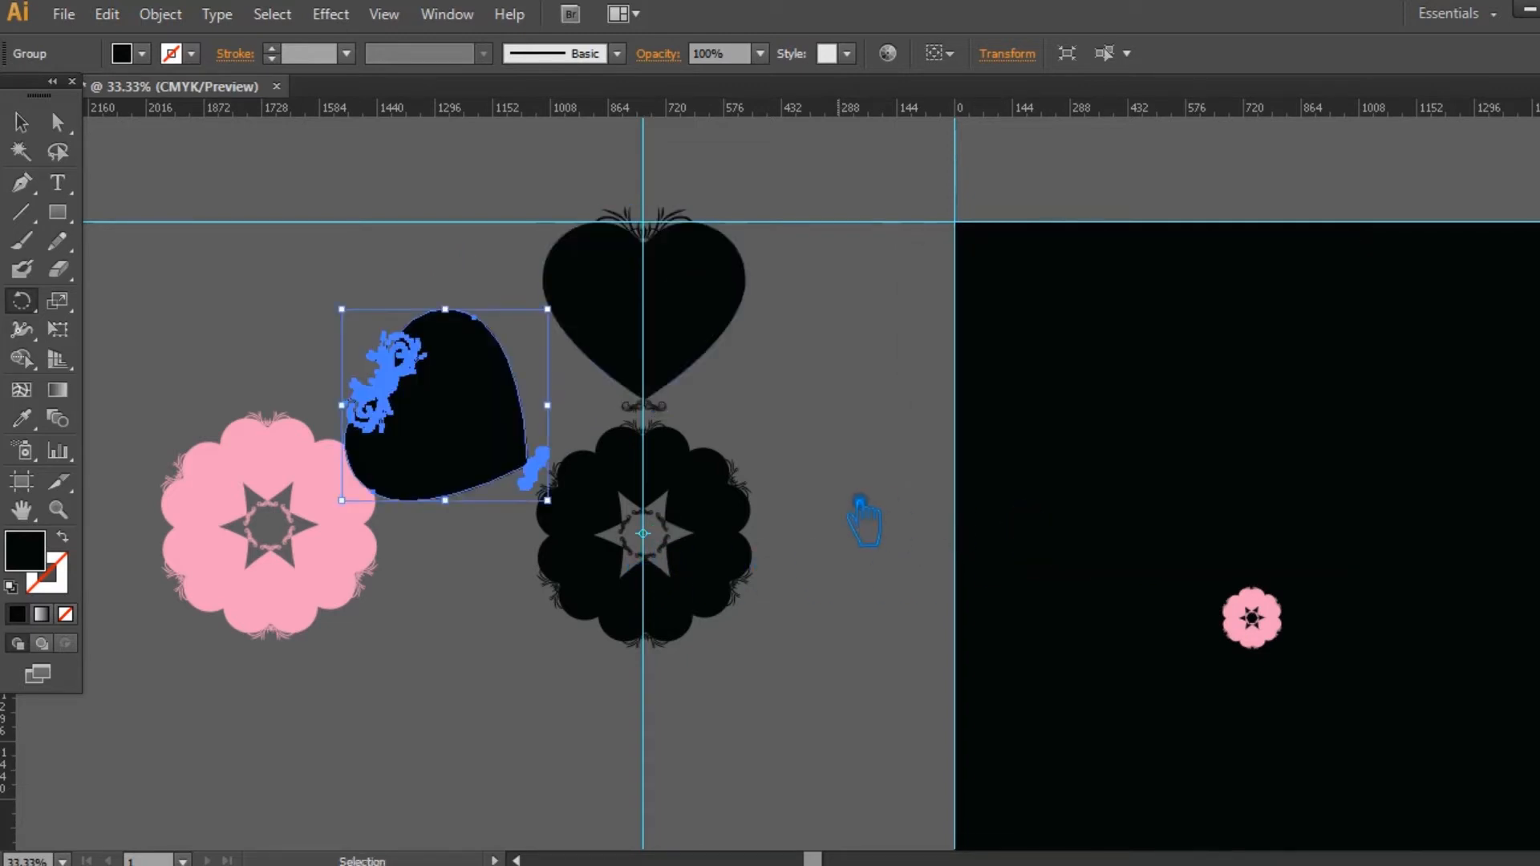
{"action": "key", "text": "ctrl+d"}
{"action": "key", "text": "ctrl+d"}
{"action": "key", "text": "ctrl+d"}
{"action": "key", "text": "ctrl+d"}
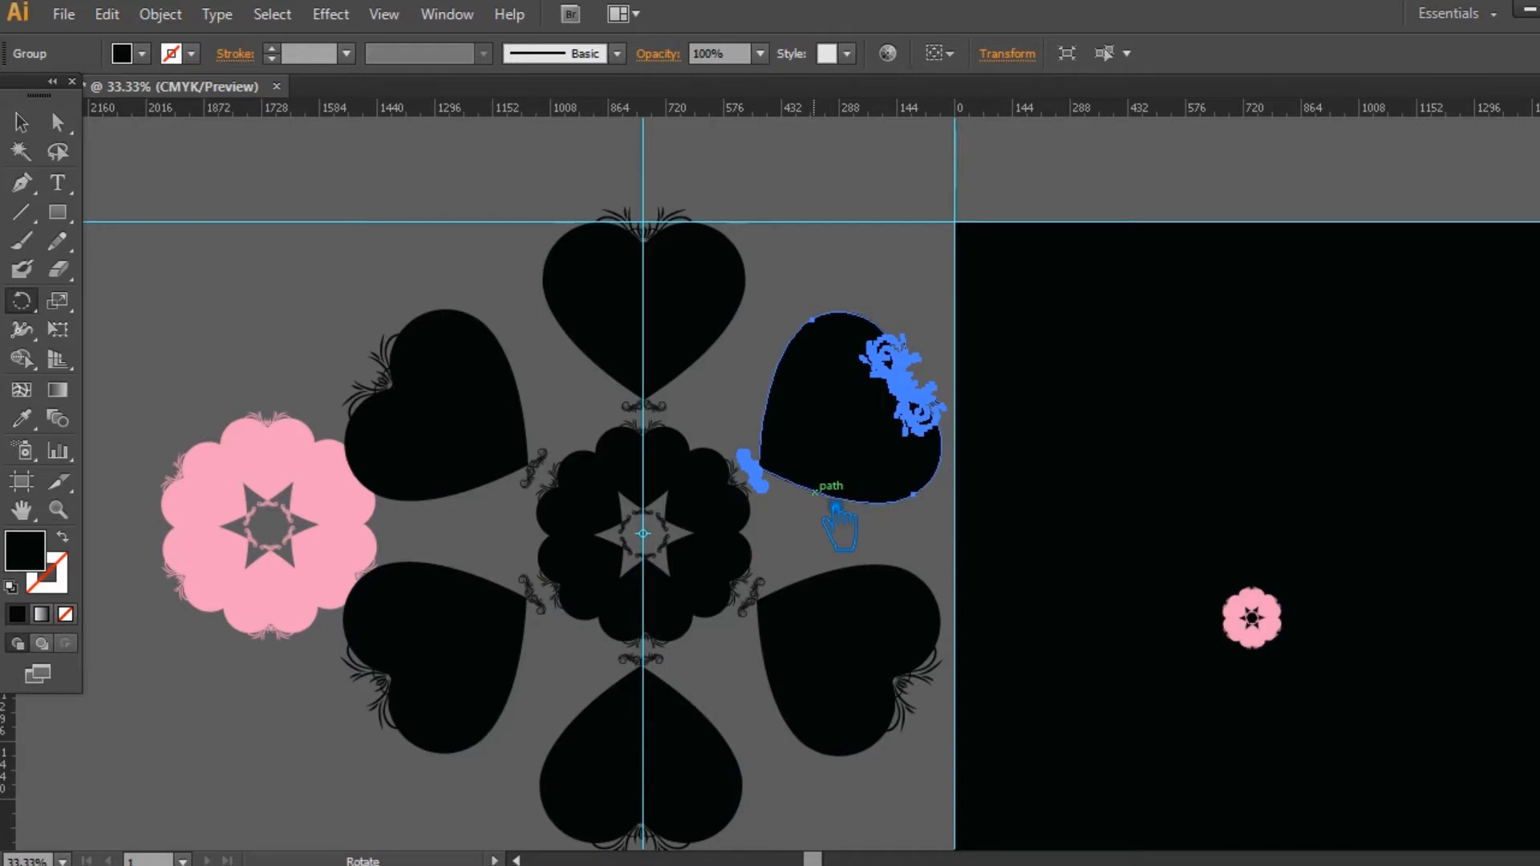
{"action": "key", "text": "v"}
{"action": "left_click", "coordinate": [900, 796]}
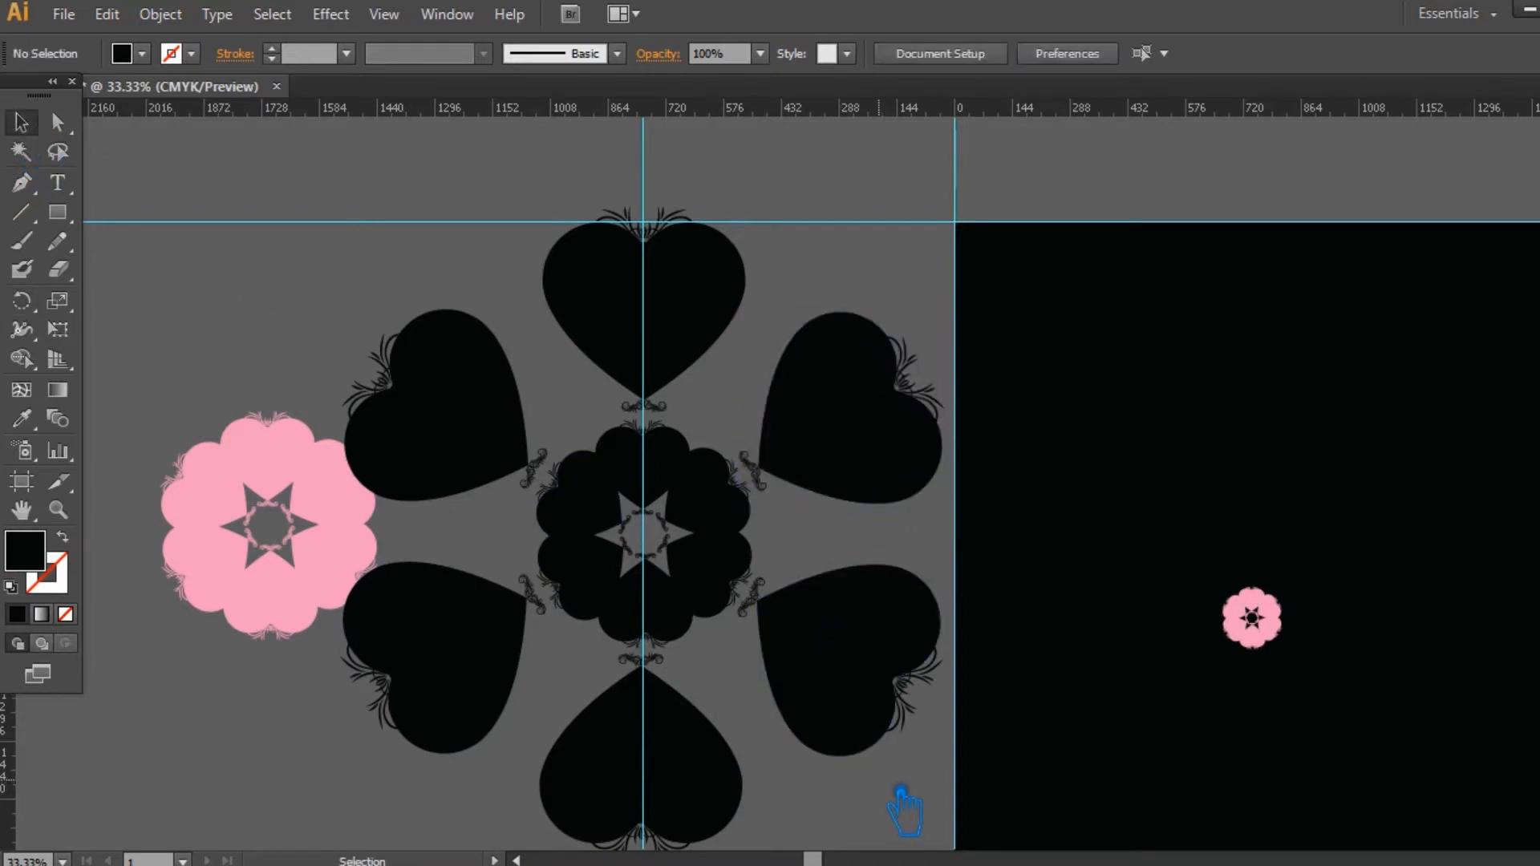
Step: Undo the 60° rotated heart copies around the black ring
{"action": "key", "text": "ctrl+z"}
{"action": "key", "text": "ctrl+z"}
{"action": "key", "text": "ctrl+z"}
{"action": "key", "text": "ctrl+z"}
{"action": "key", "text": "ctrl+z"}
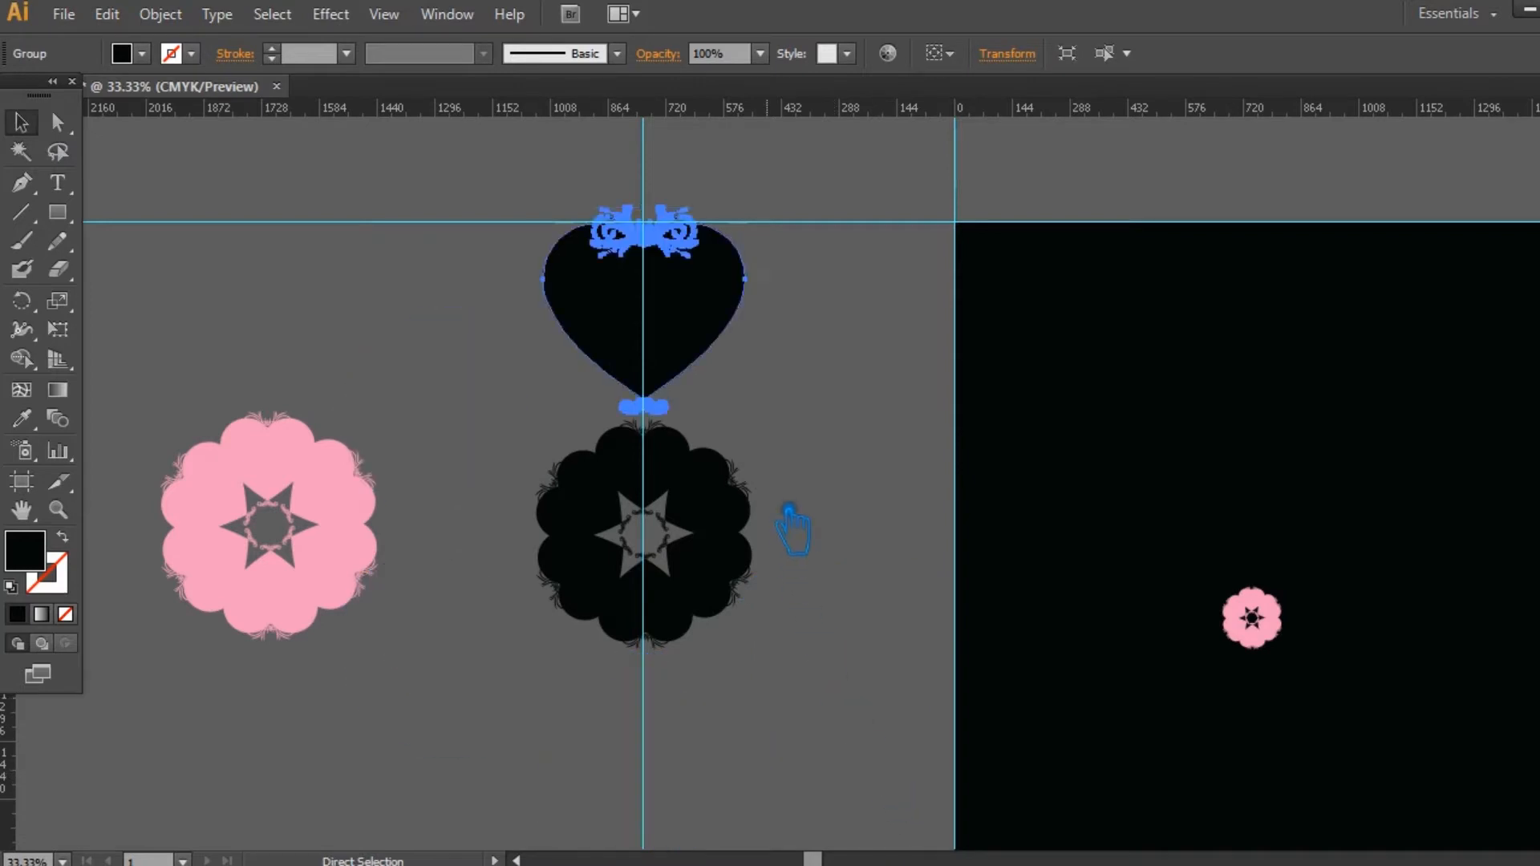
{"action": "left_click", "coordinate": [795, 488]}
Step: Nudge the large heart and the black ring together to the left to line up with the vertical guide
{"action": "scroll", "coordinate": [795, 489], "scroll_direction": "up", "scroll_amount": 2}
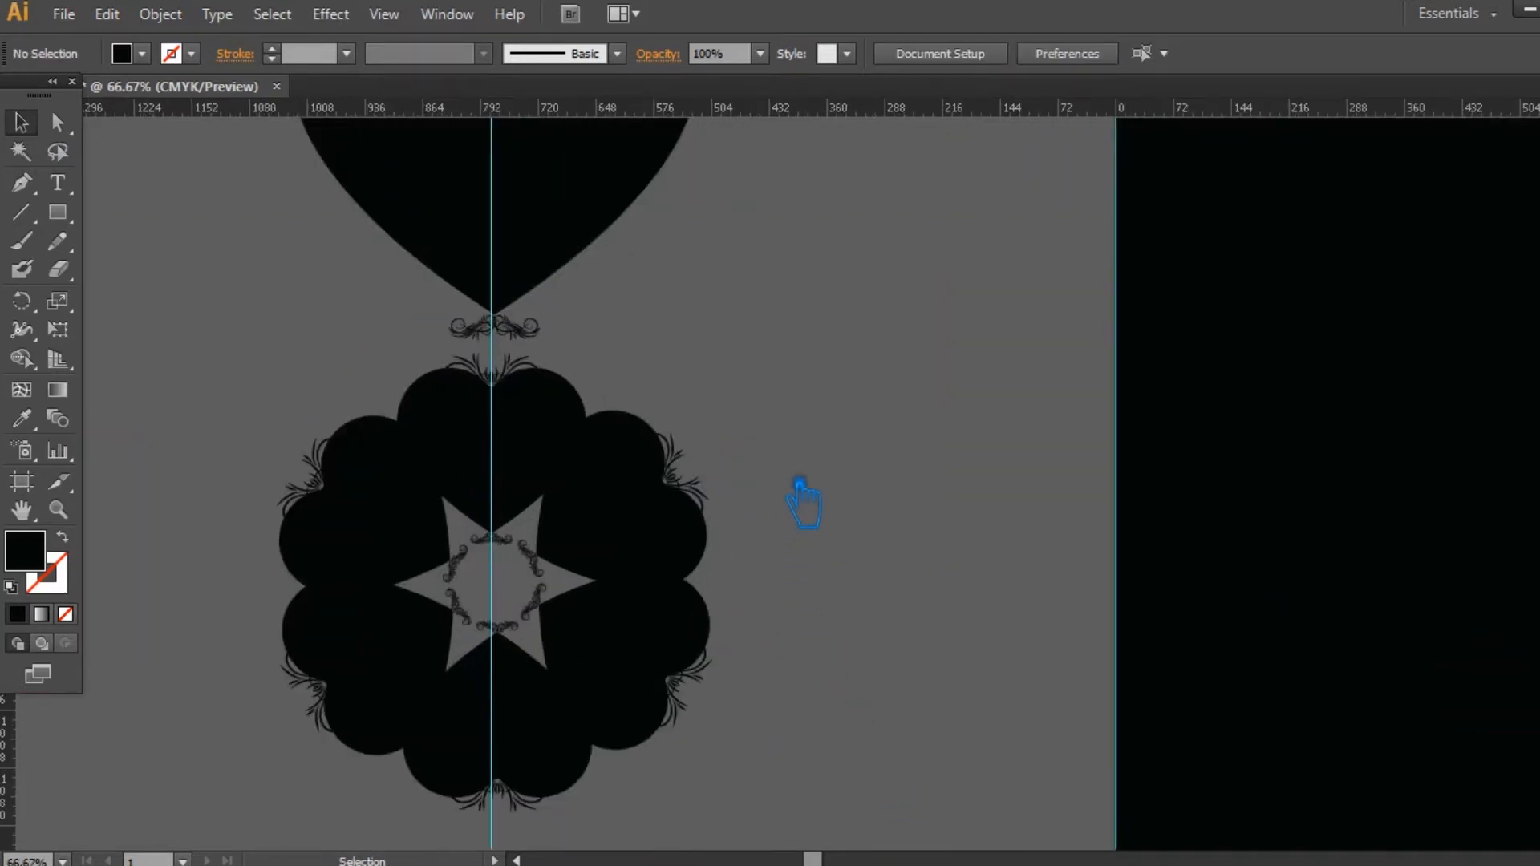
{"action": "left_click", "coordinate": [524, 246]}
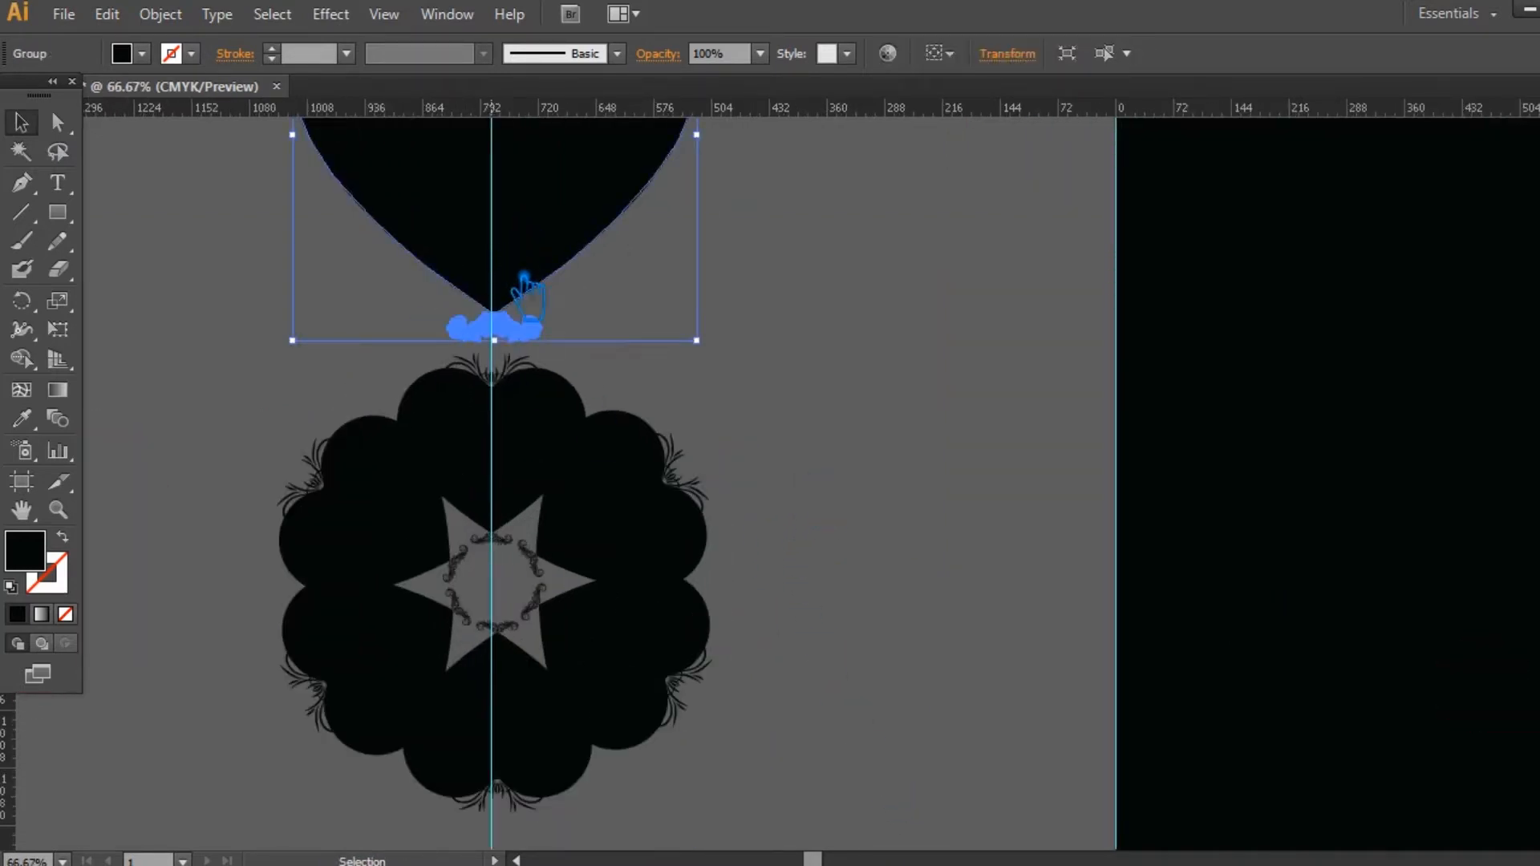
{"action": "left_click", "coordinate": [490, 459], "text": "shift"}
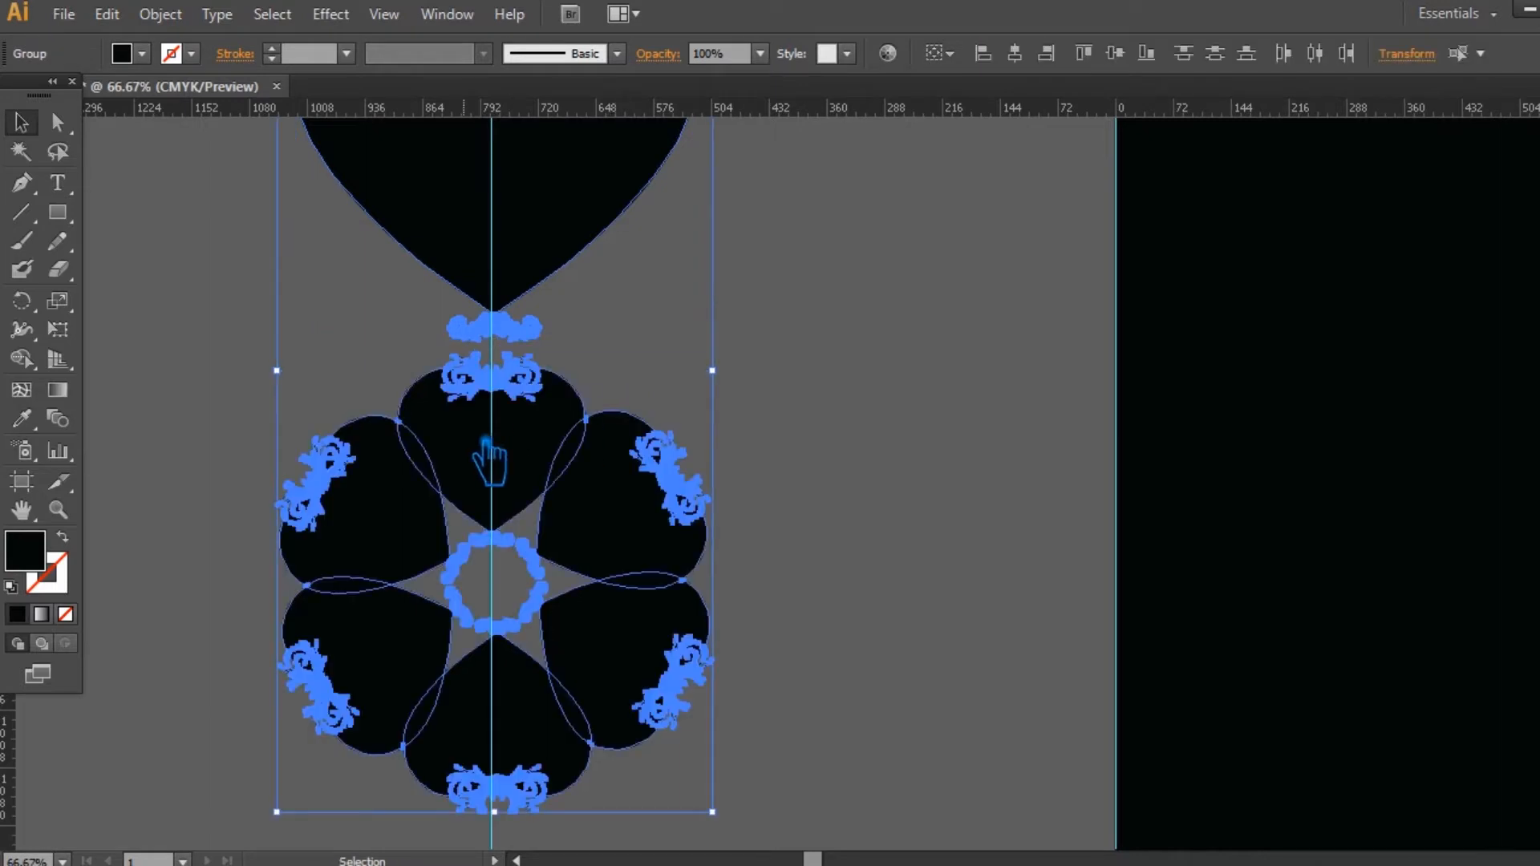
{"action": "key", "text": "Left"}
{"action": "key", "text": "Left"}
{"action": "key", "text": "Left"}
{"action": "key", "text": "Left"}
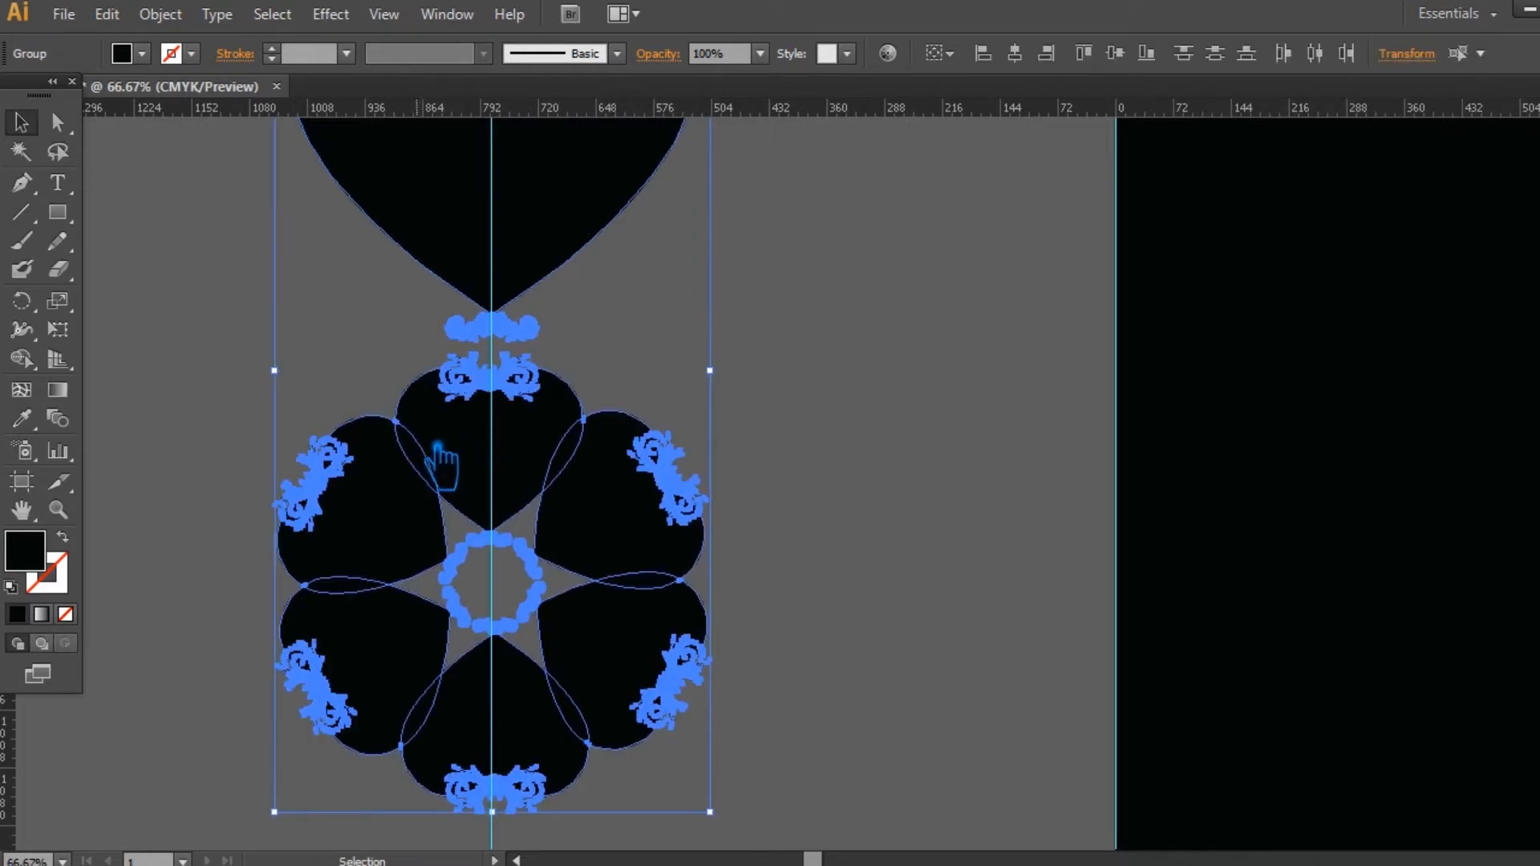
{"action": "left_click", "coordinate": [868, 472]}
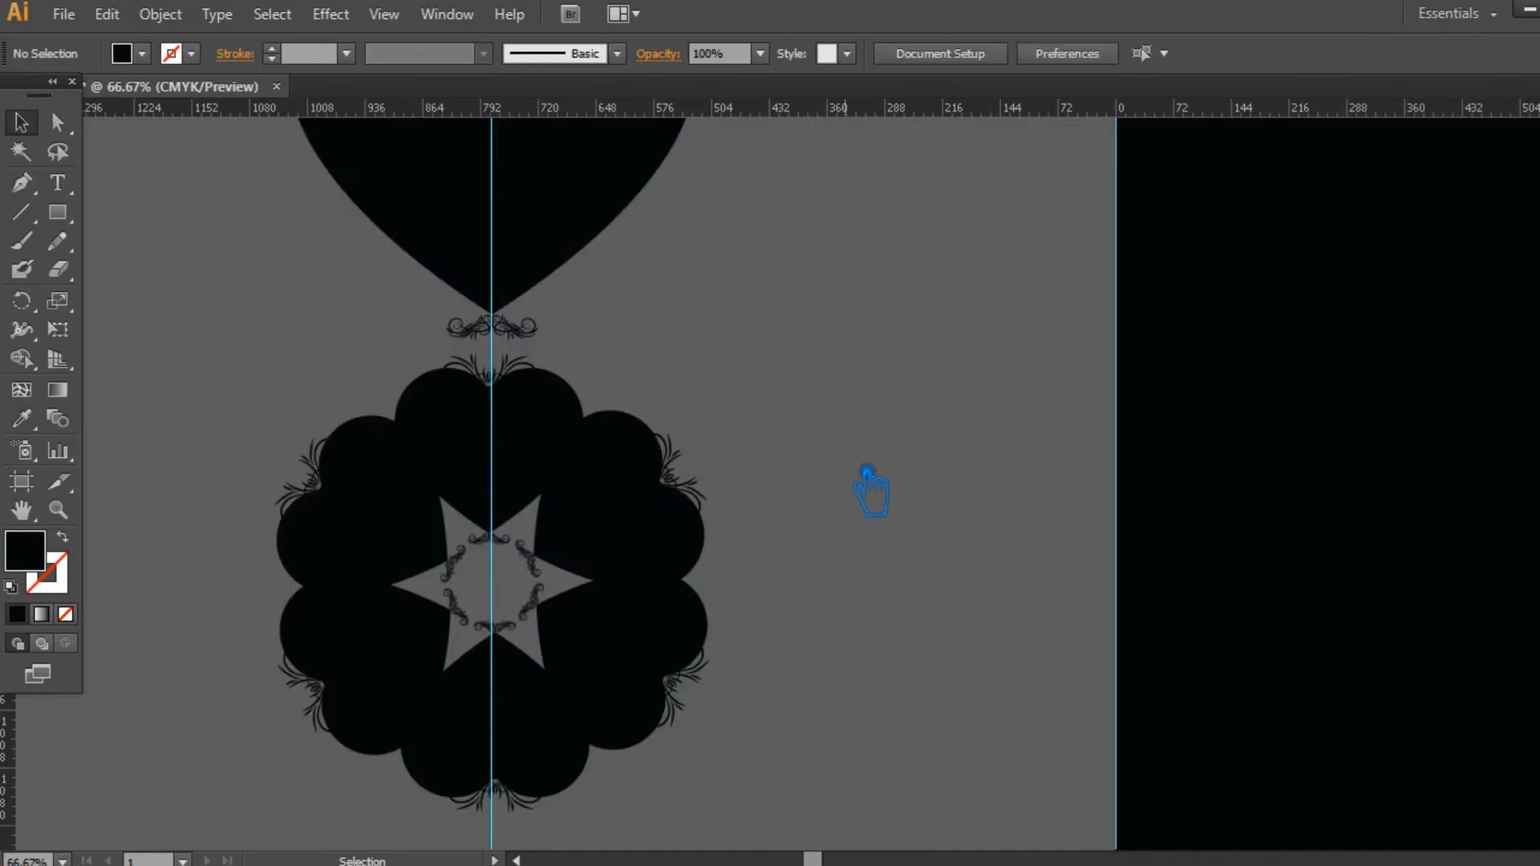
{"action": "left_click", "coordinate": [516, 266]}
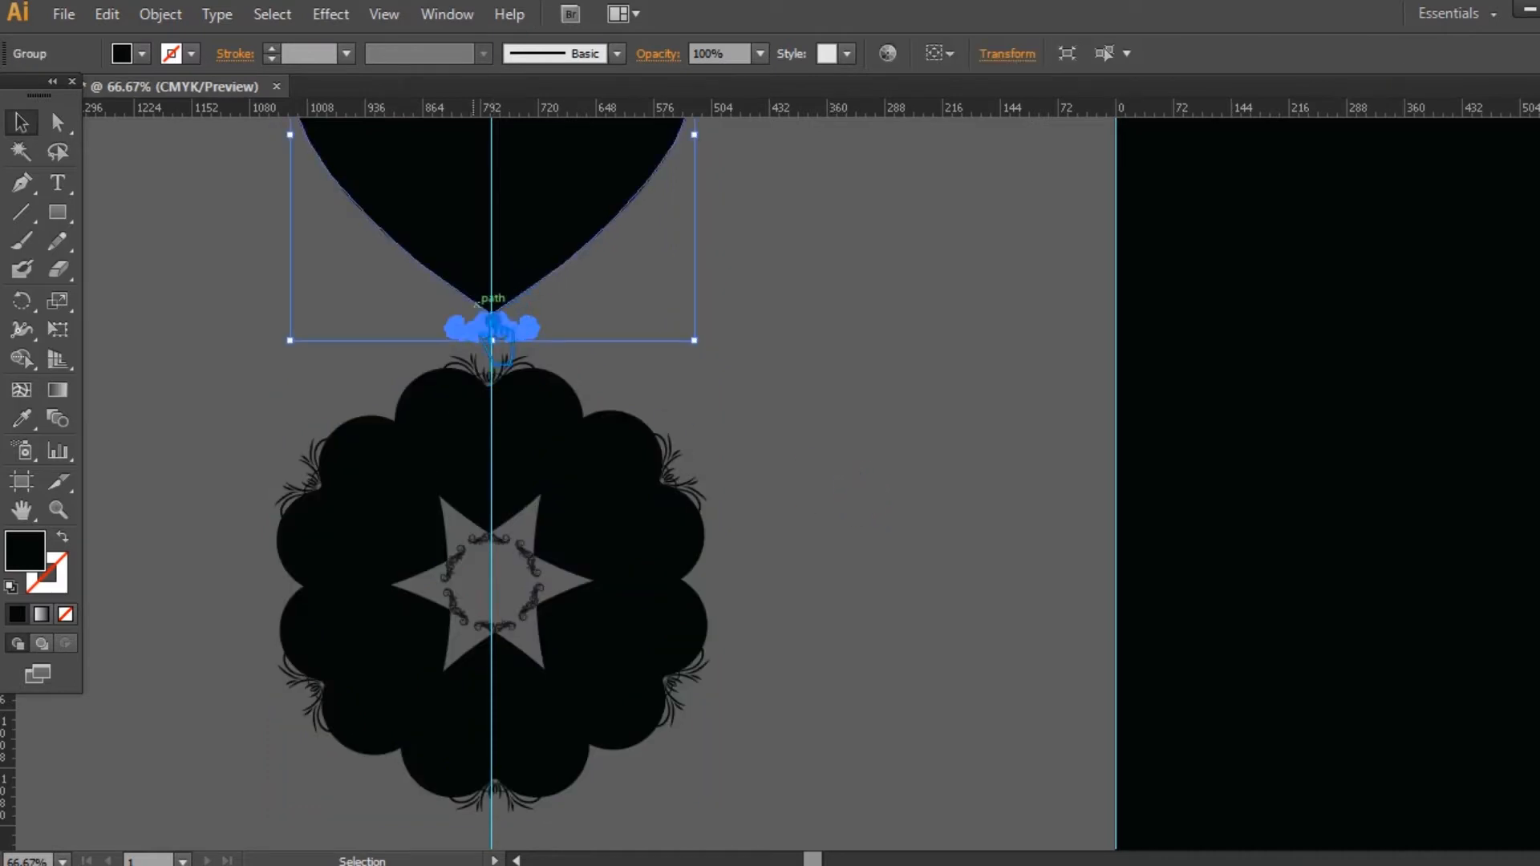
{"action": "left_click", "coordinate": [981, 342]}
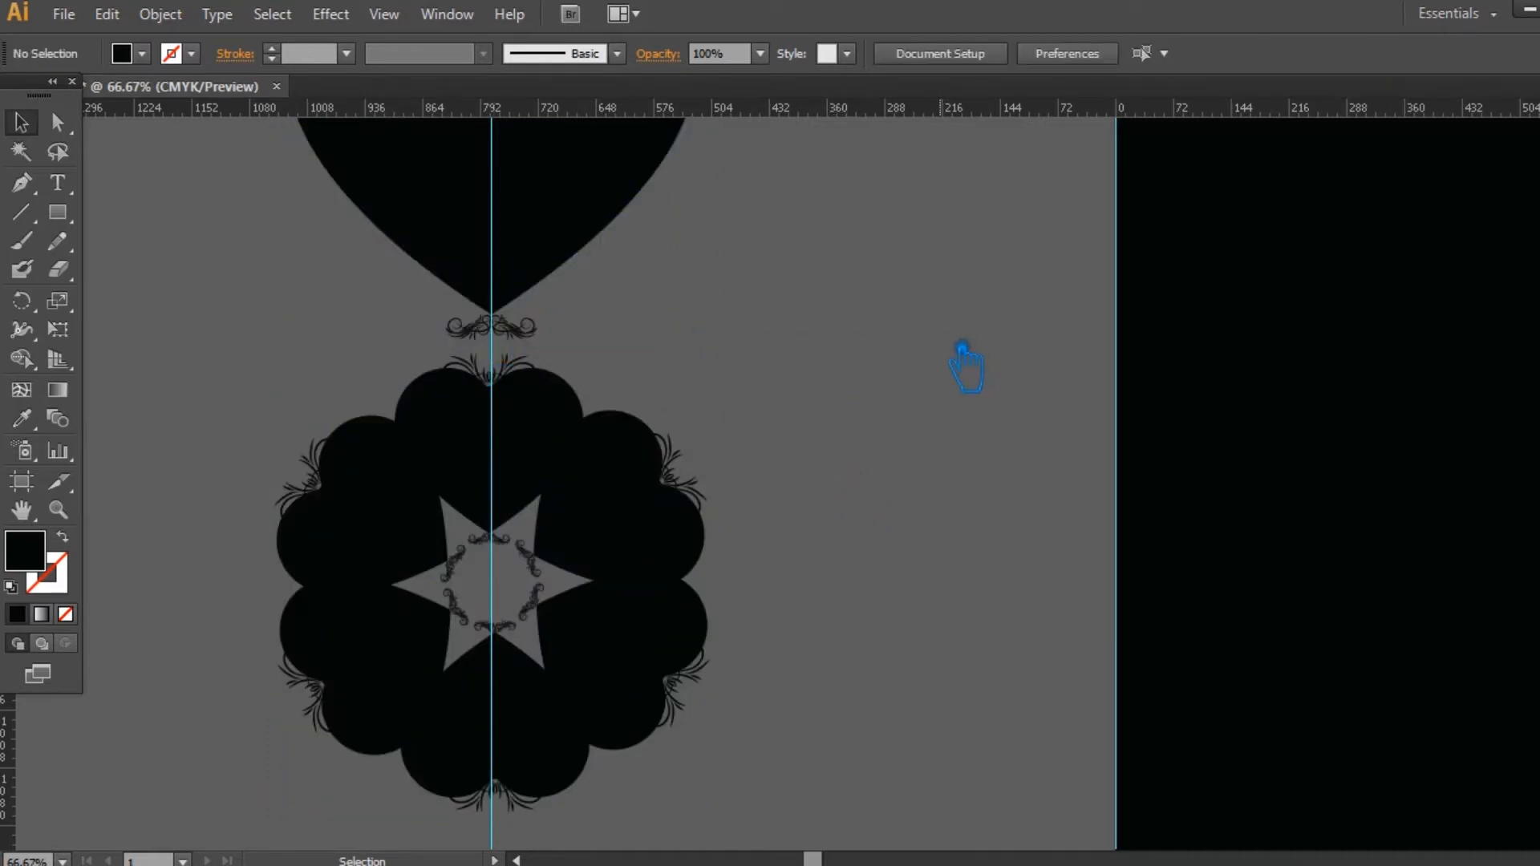
Step: Add a horizontal guide through the centre of the black ring
{"action": "left_click", "coordinate": [619, 575]}
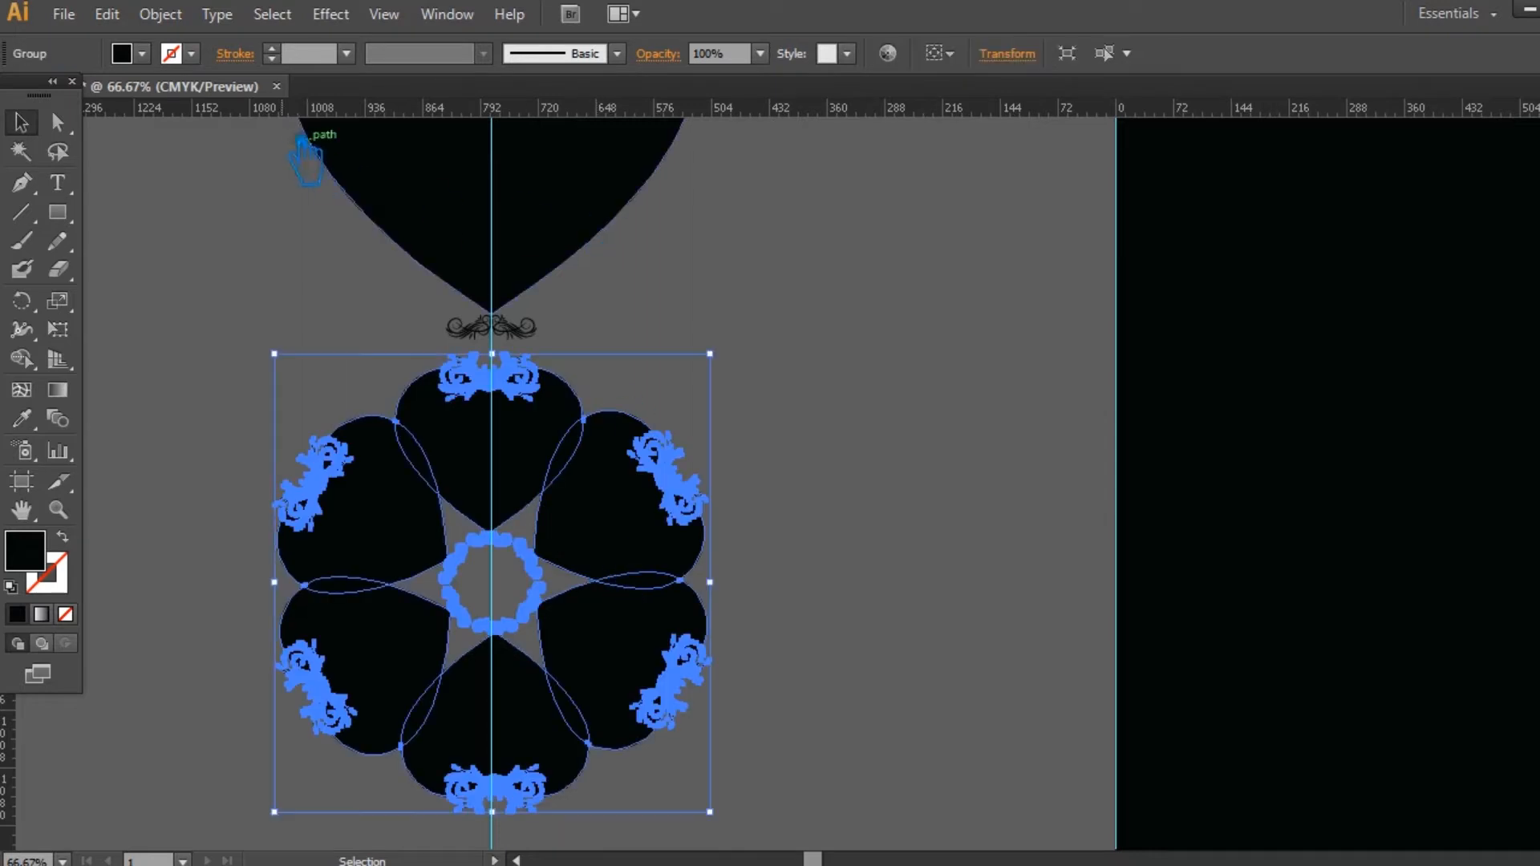
{"action": "left_click_drag", "start_coordinate": [290, 149], "coordinate": [291, 610]}
Step: Try to surround the black ring with nine evenly spaced large hearts, rotating copies of the heart about the guide intersection
{"action": "left_click", "coordinate": [551, 240]}
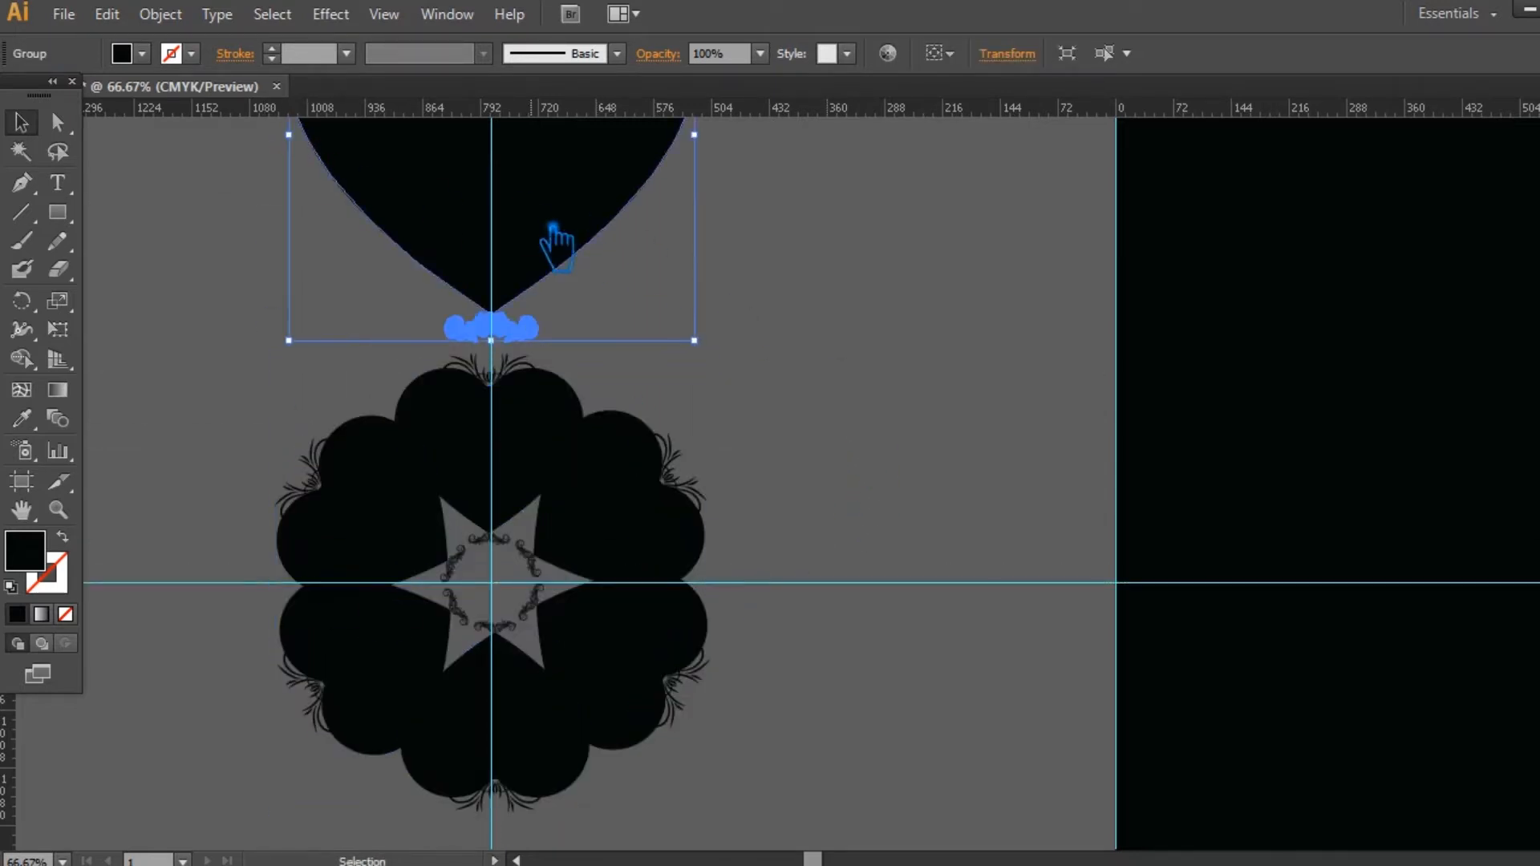
{"action": "key", "text": "r"}
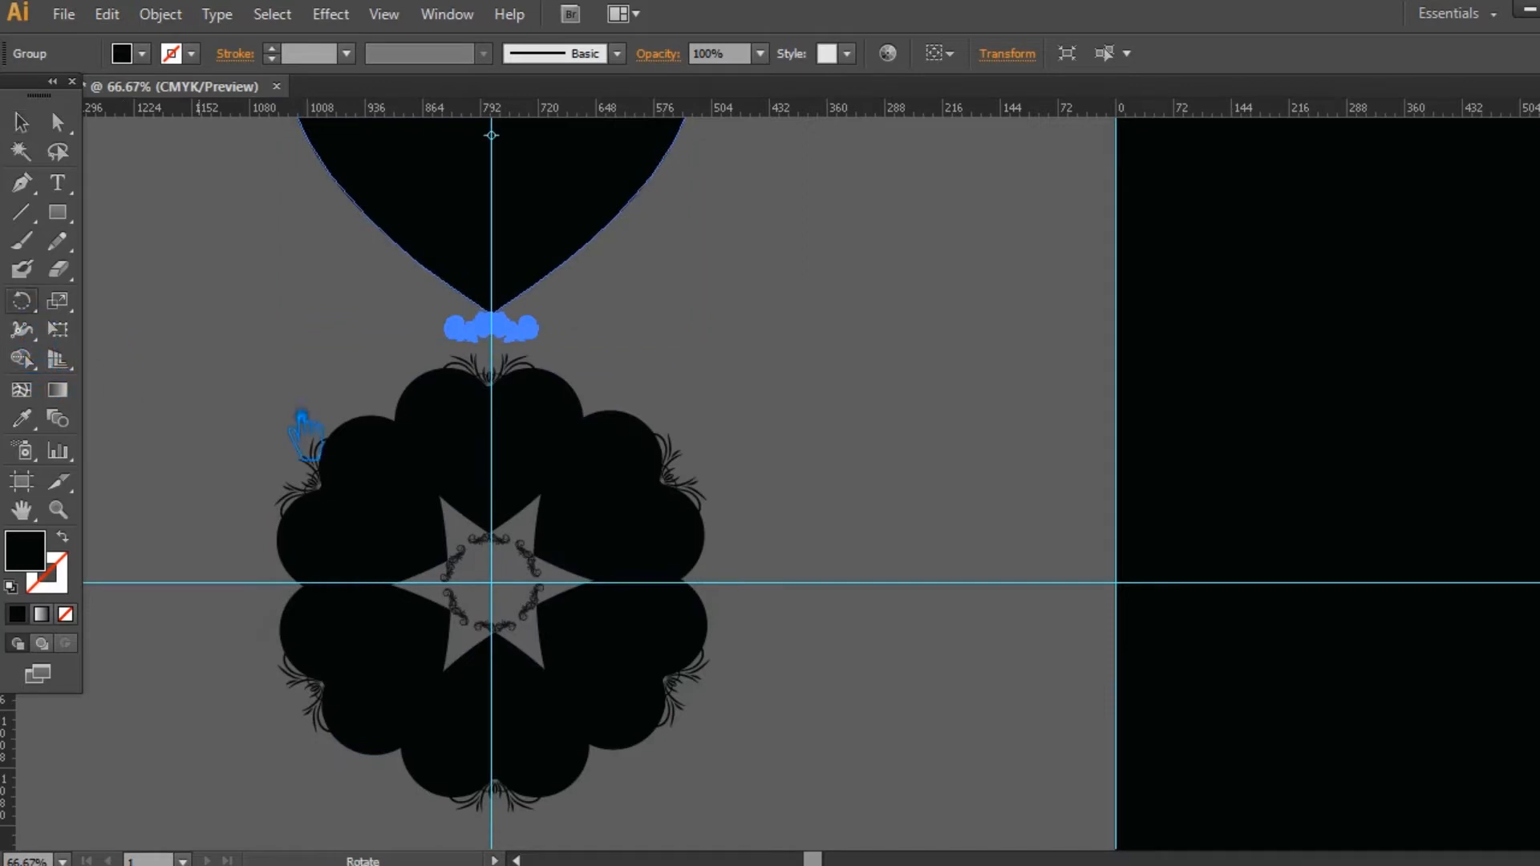
{"action": "left_click", "coordinate": [512, 595], "text": "alt"}
{"action": "left_click", "coordinate": [1012, 502]}
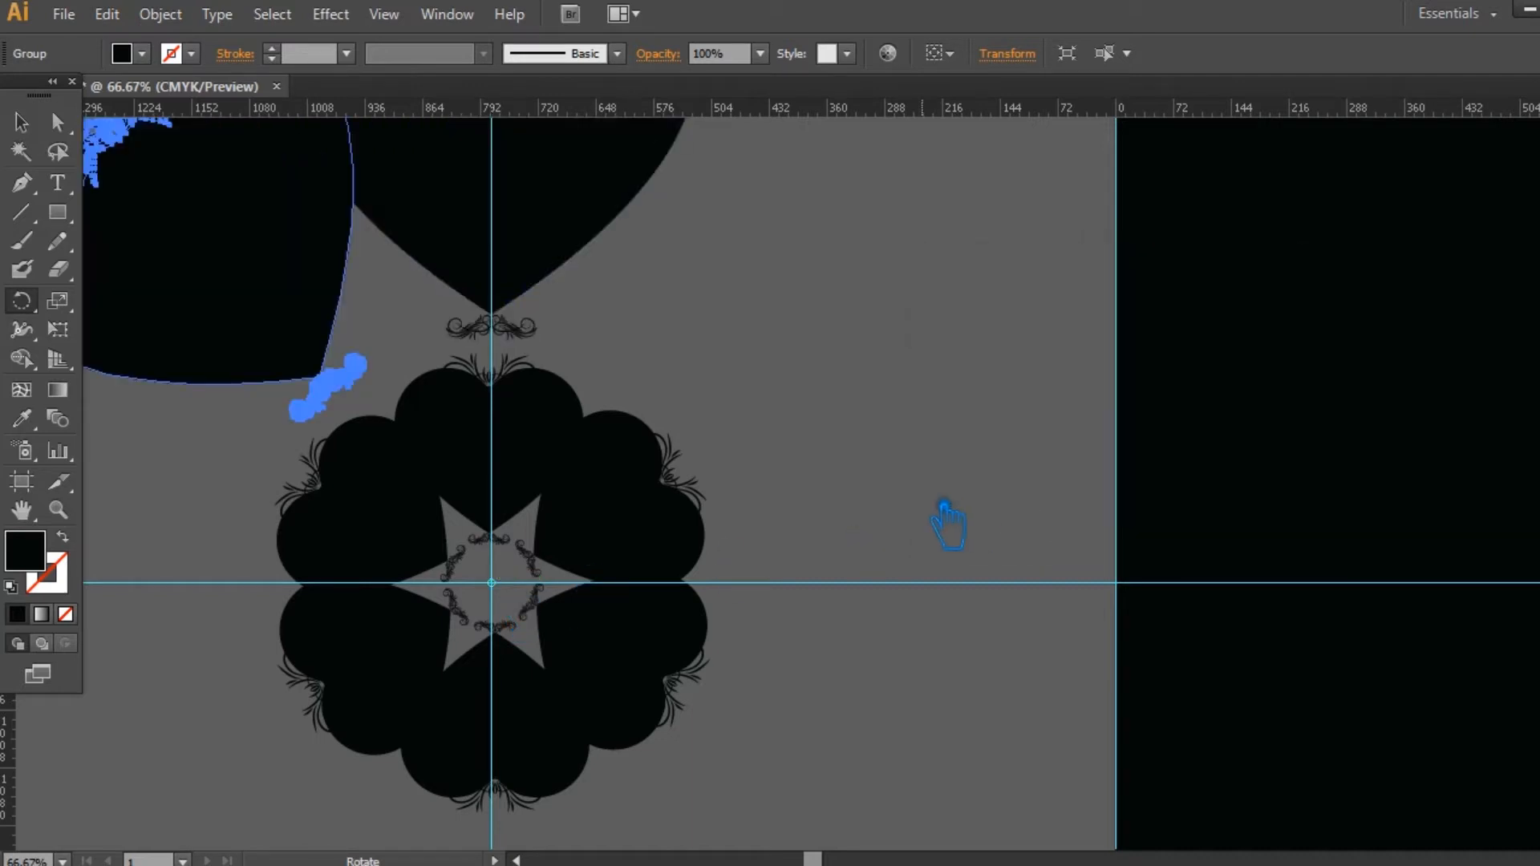
{"action": "key", "text": "ctrl+minus"}
{"action": "key", "text": "r"}
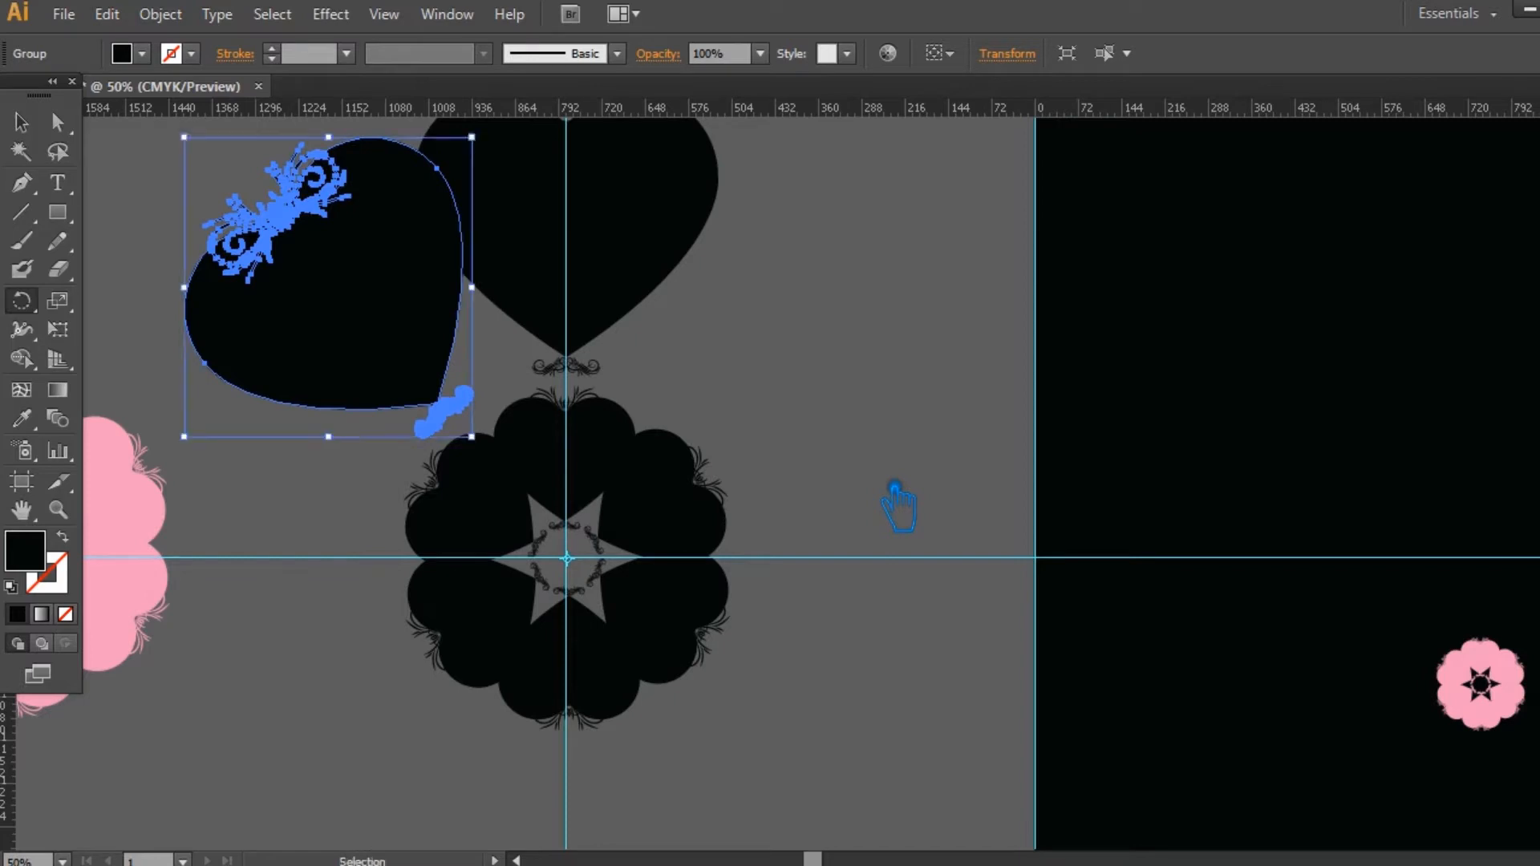
{"action": "key", "text": "ctrl+d"}
{"action": "key", "text": "ctrl+d"}
{"action": "key", "text": "ctrl+d"}
{"action": "key", "text": "ctrl+d"}
{"action": "key", "text": "ctrl+d"}
{"action": "key", "text": "ctrl+d"}
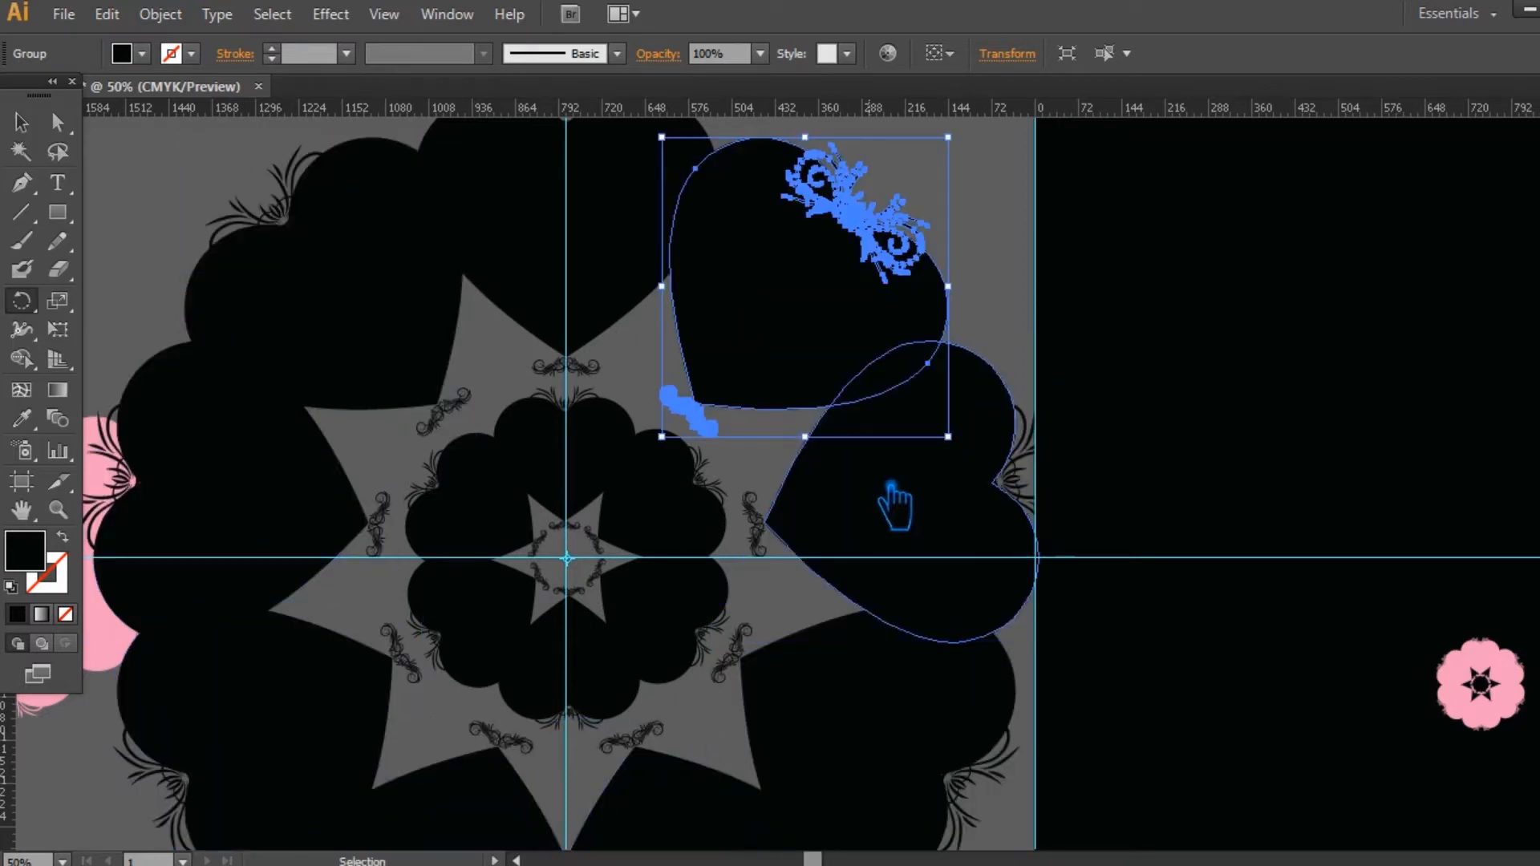
Step: Delete the larger pink ring and move the small pink ring off the artboard, to the upper left of the black motif
{"action": "left_click", "coordinate": [34, 122]}
{"action": "key", "text": "ctrl+minus"}
{"action": "key", "text": "ctrl+minus"}
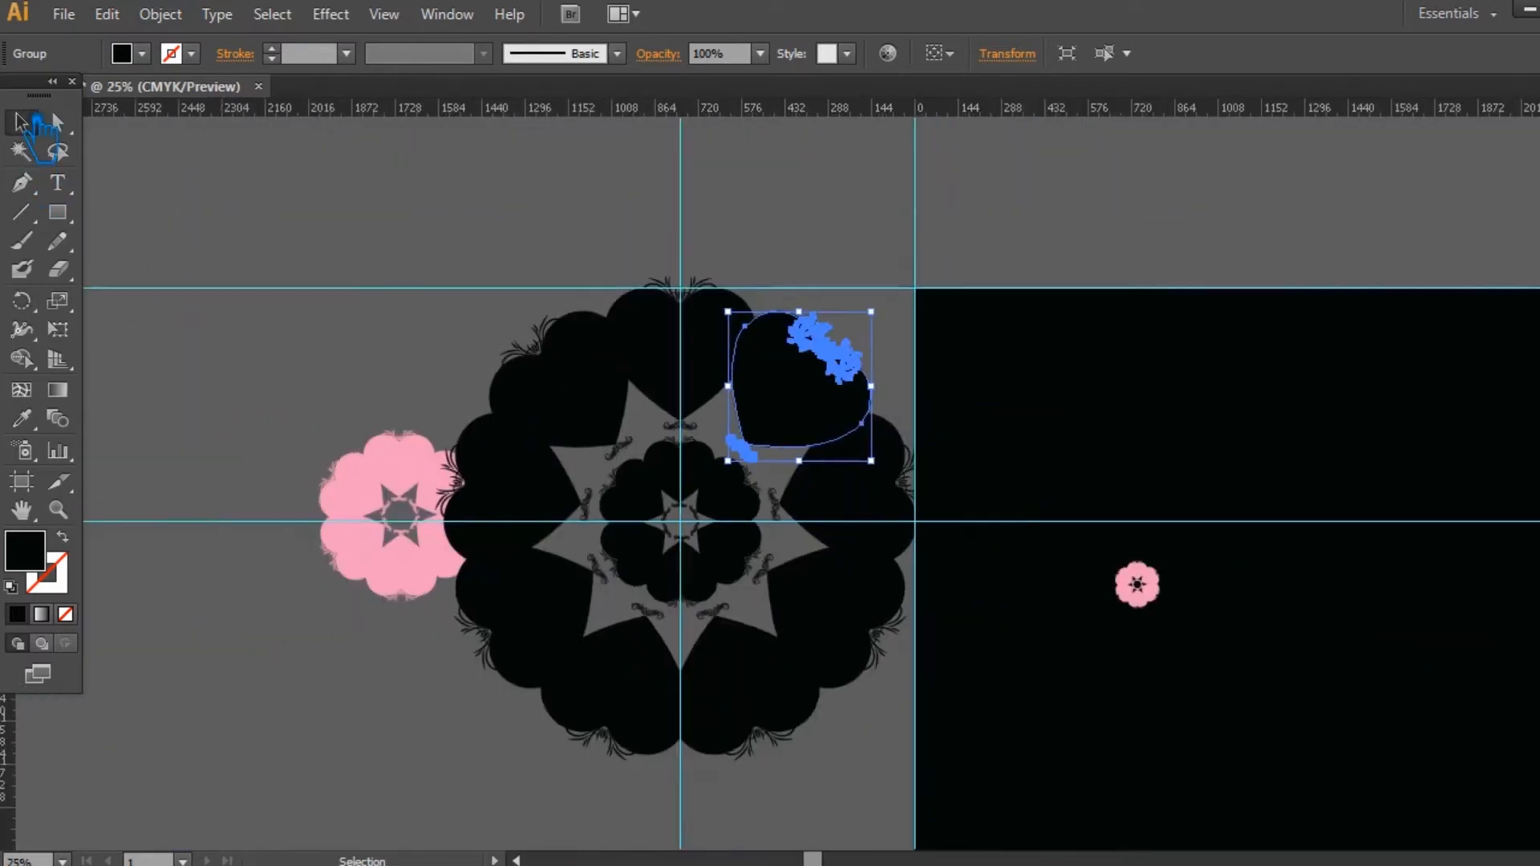
{"action": "left_click", "coordinate": [441, 481]}
{"action": "key", "text": "Delete"}
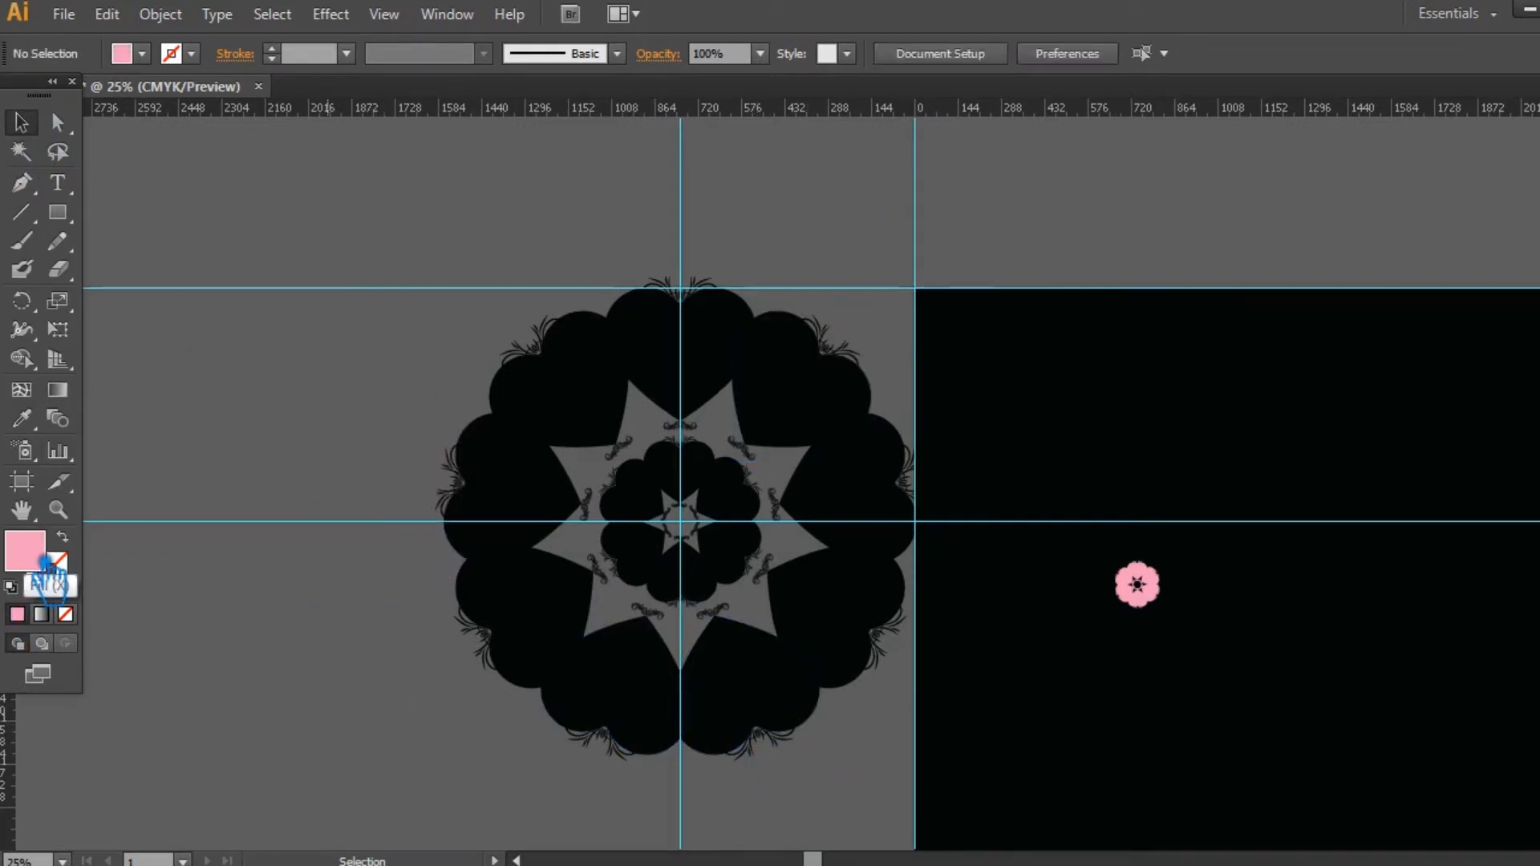
{"action": "left_click_drag", "start_coordinate": [1142, 589], "coordinate": [263, 194]}
{"action": "left_click", "coordinate": [446, 202]}
{"action": "left_click_drag", "start_coordinate": [875, 773], "coordinate": [559, 791]}
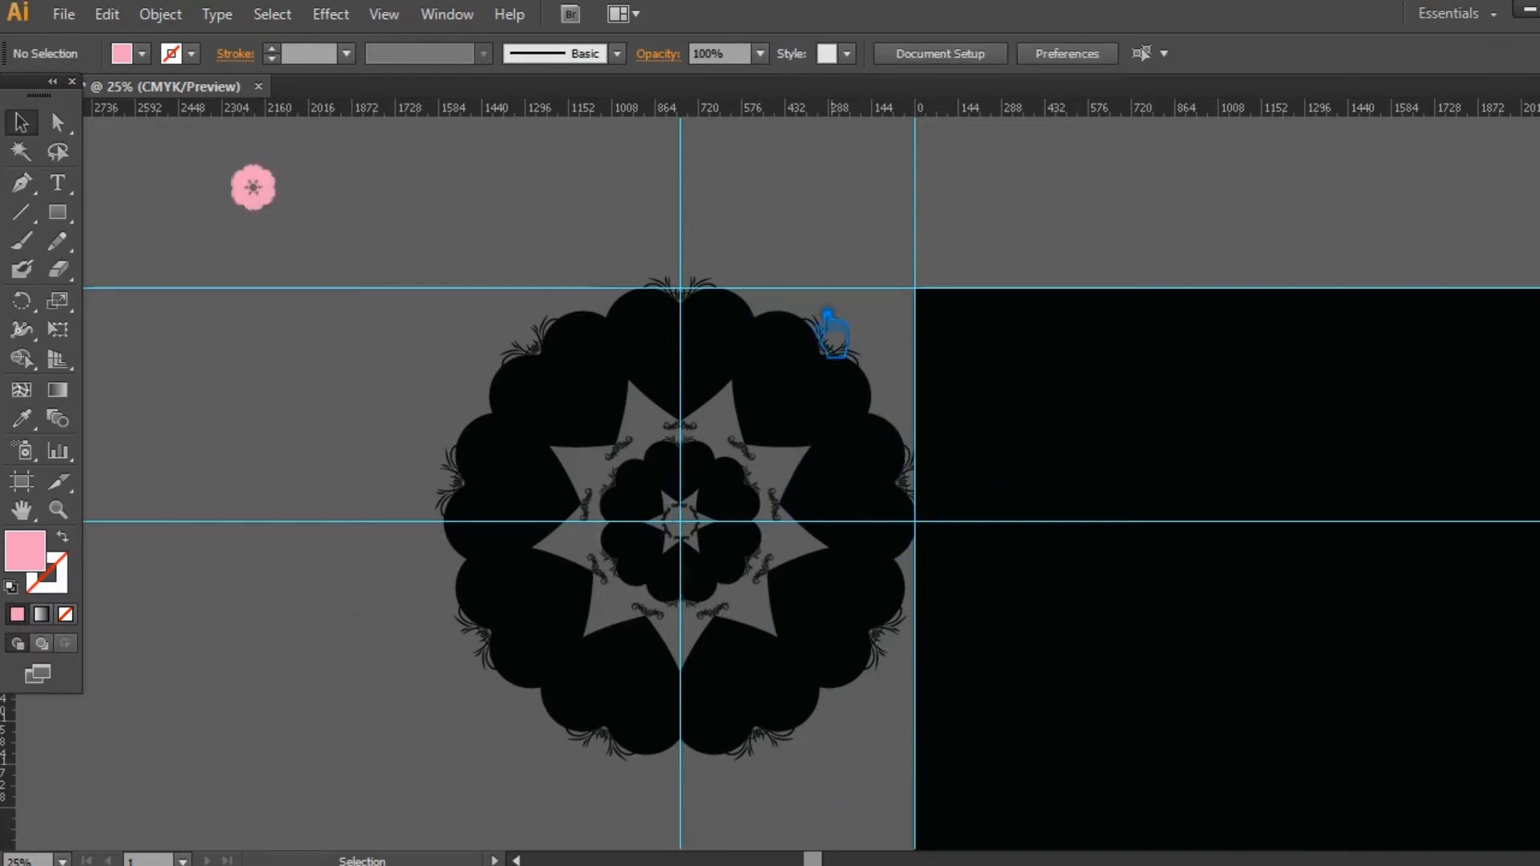
Step: Copy the topmost large heart straight up, above the ring of nine hearts
{"action": "left_click", "coordinate": [705, 357], "text": "ctrl"}
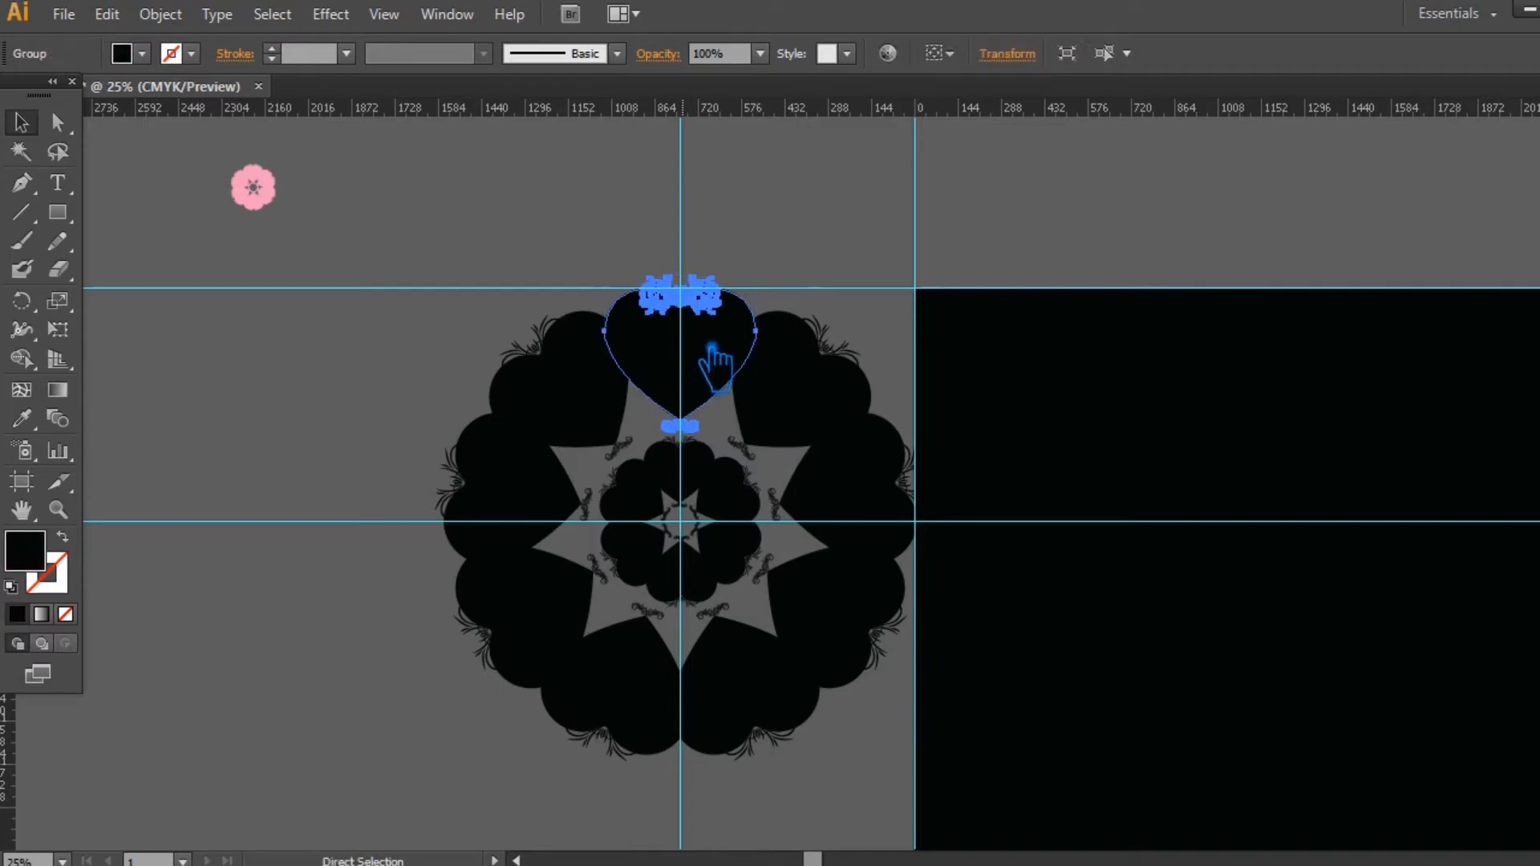
{"action": "left_click_drag", "start_coordinate": [714, 377], "coordinate": [718, 194]}
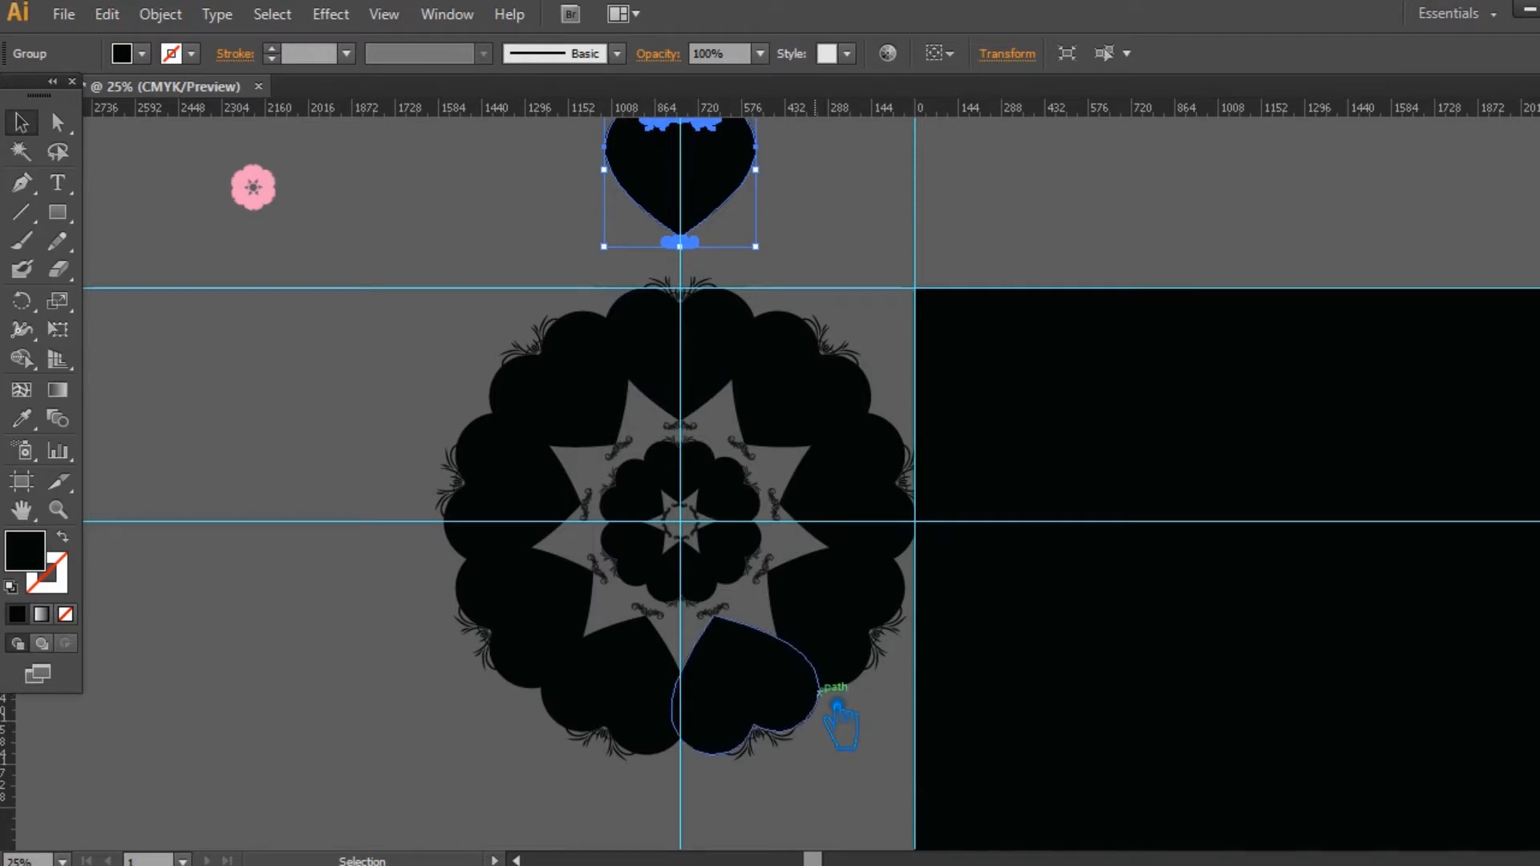
{"action": "left_click_drag", "start_coordinate": [1005, 663], "coordinate": [969, 667]}
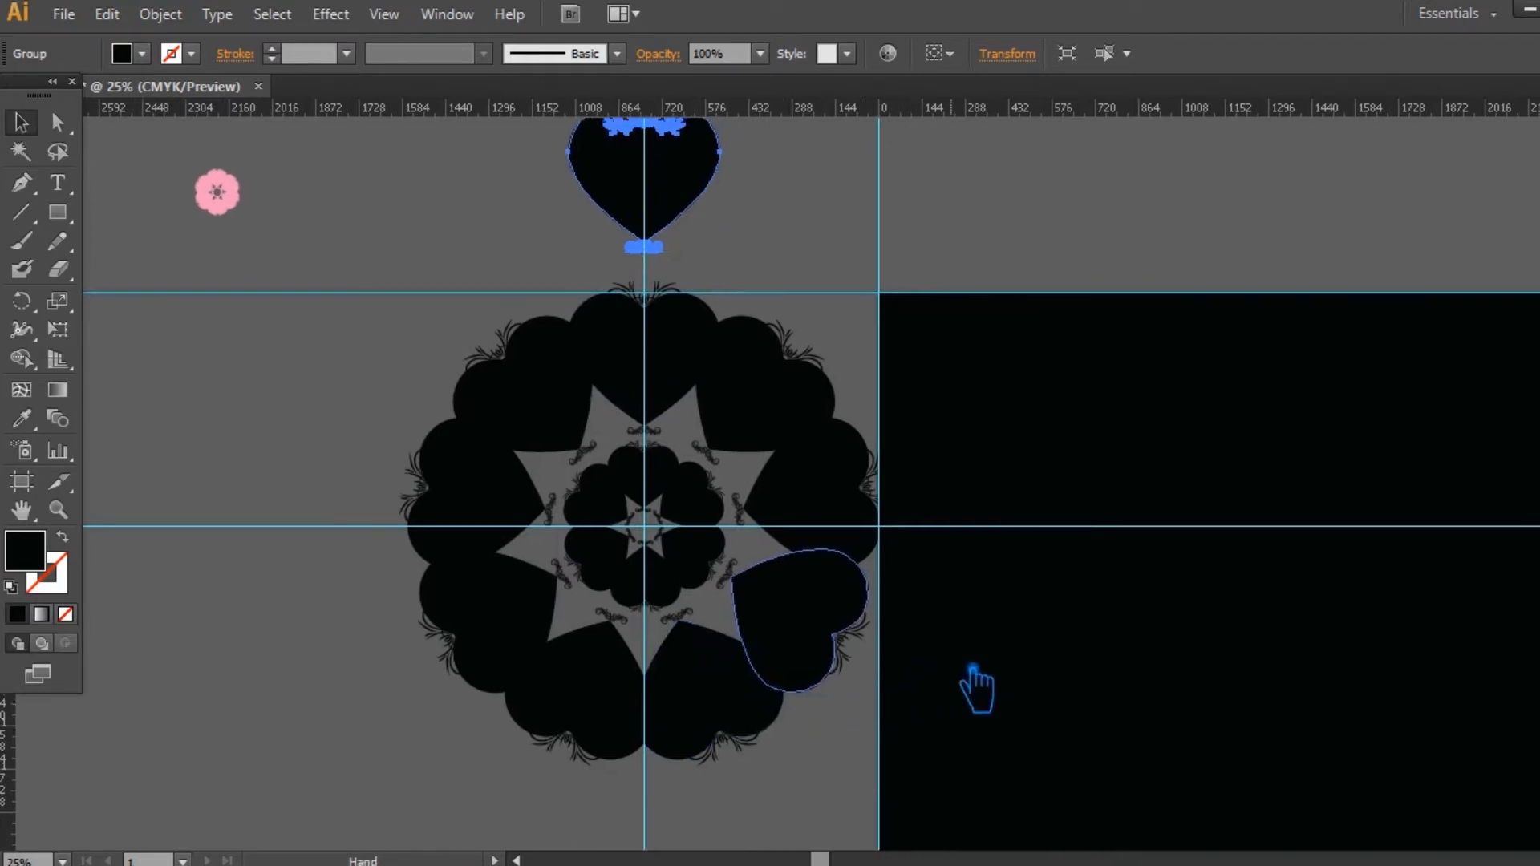
Step: Scale the nine large hearts down slightly together about their centre, leaving the inner black ring out of the selection
{"action": "left_click", "coordinate": [873, 780]}
{"action": "left_click", "coordinate": [718, 495]}
{"action": "left_click_drag", "start_coordinate": [870, 784], "coordinate": [381, 329]}
{"action": "left_click", "coordinate": [700, 504], "text": "shift"}
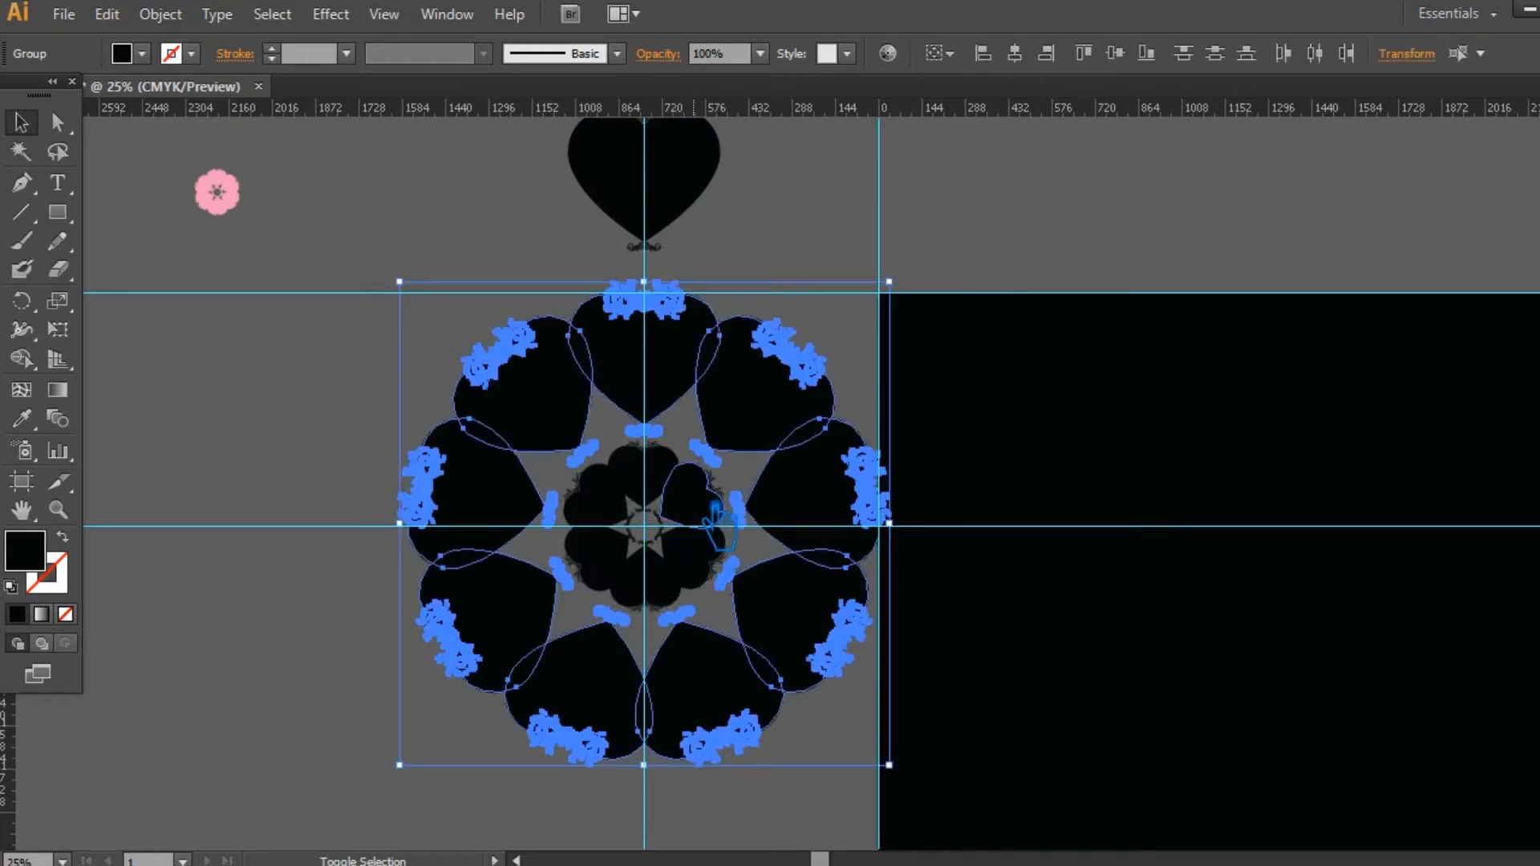
{"action": "mouse_move", "coordinate": [888, 282]}
{"action": "left_mouse_down"}
{"action": "mouse_move", "coordinate": [879, 292]}
{"action": "mouse_move", "coordinate": [905, 306]}
{"action": "left_mouse_up"}
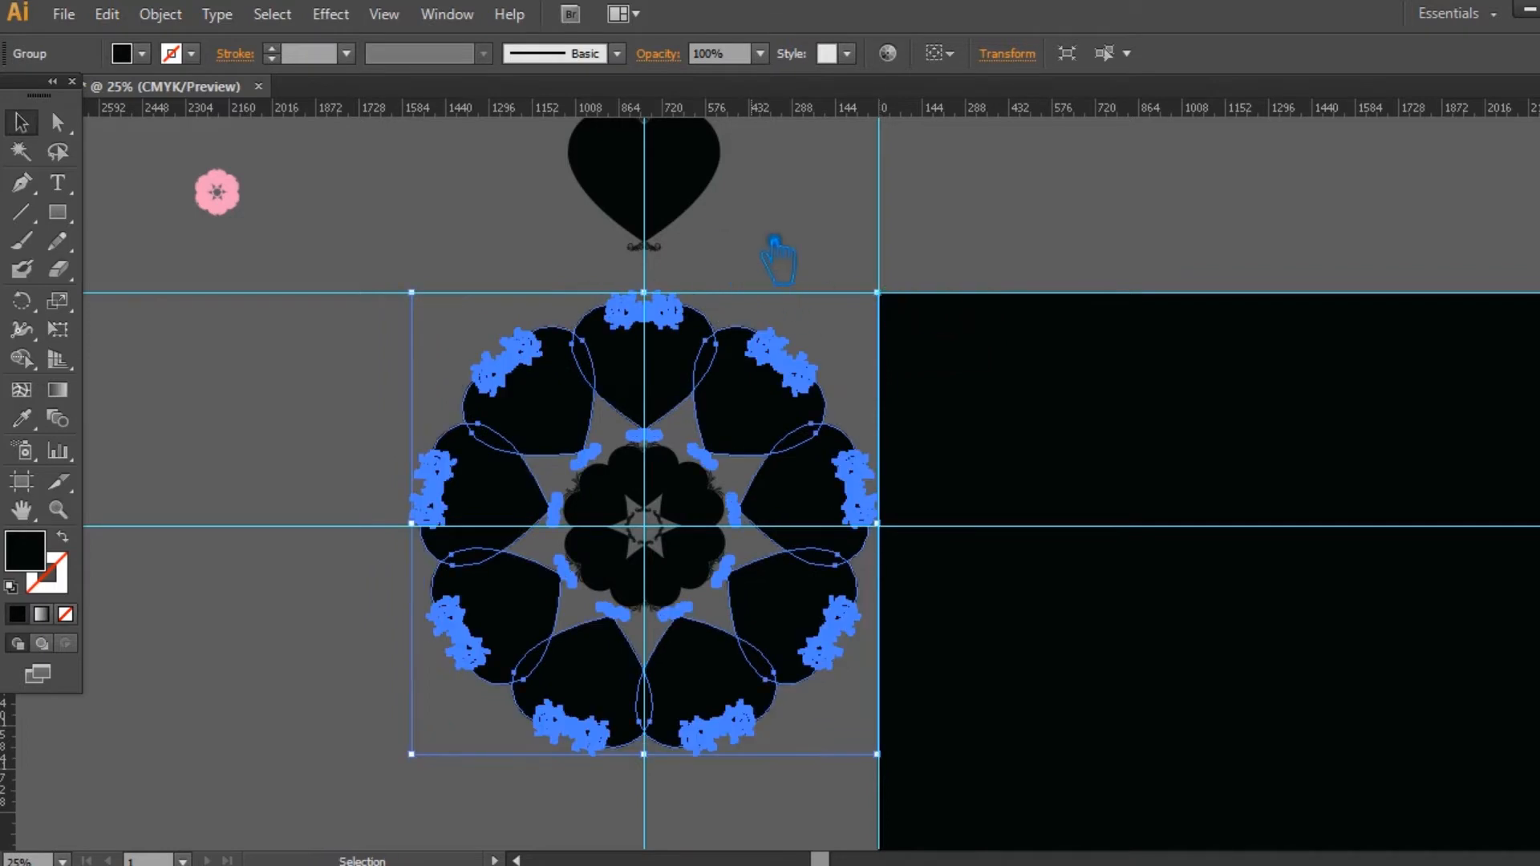
Step: Undo the scaling, the heart copies and the pink ring changes, back to the single large heart above the black ring
{"action": "key", "text": "a"}
{"action": "key", "text": "ctrl+z"}
{"action": "key", "text": "ctrl+z"}
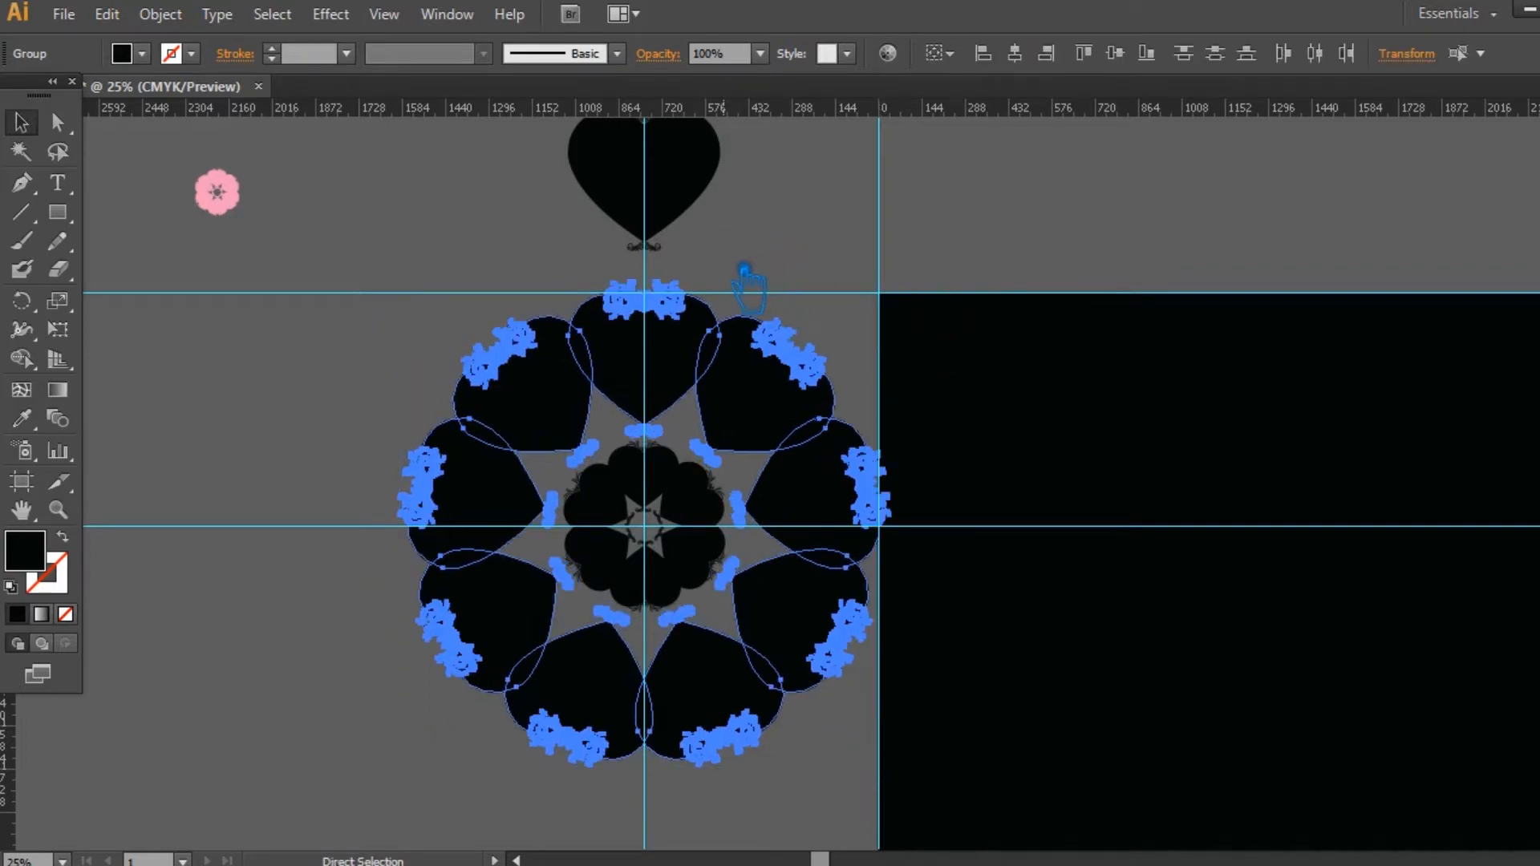
{"action": "key", "text": "ctrl+z"}
{"action": "key", "text": "ctrl+z"}
{"action": "key", "text": "ctrl+z"}
{"action": "key", "text": "ctrl+z"}
{"action": "key", "text": "ctrl+z"}
{"action": "key", "text": "ctrl+z"}
{"action": "key", "text": "ctrl+z"}
{"action": "key", "text": "ctrl+z"}
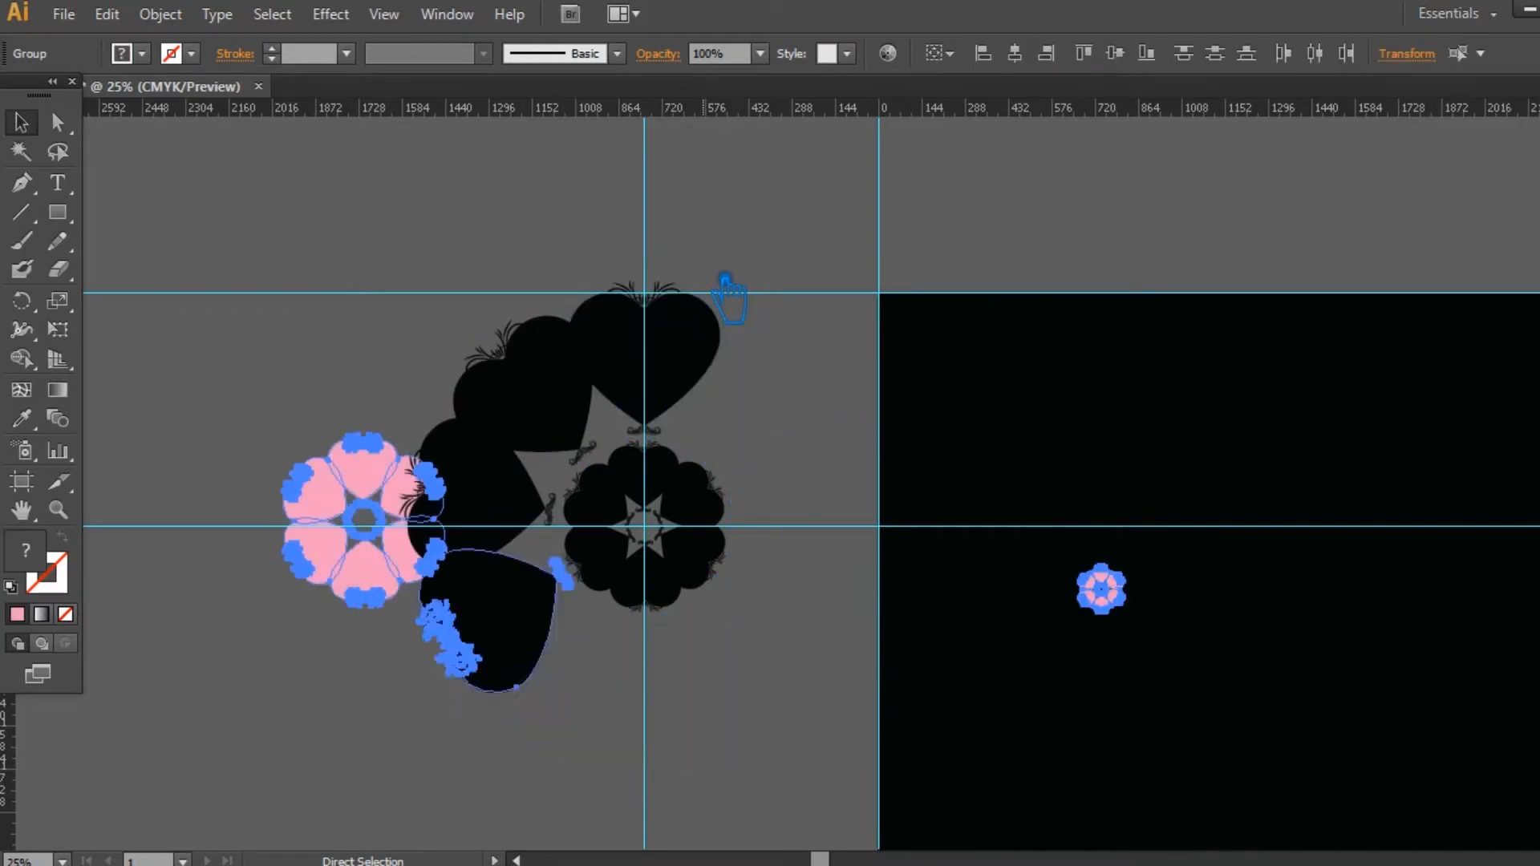
{"action": "key", "text": "ctrl+z"}
Step: Remove the larger pink ring and place the small pink ring outside the artboard, to the upper left of the large heart
{"action": "left_click", "coordinate": [417, 519]}
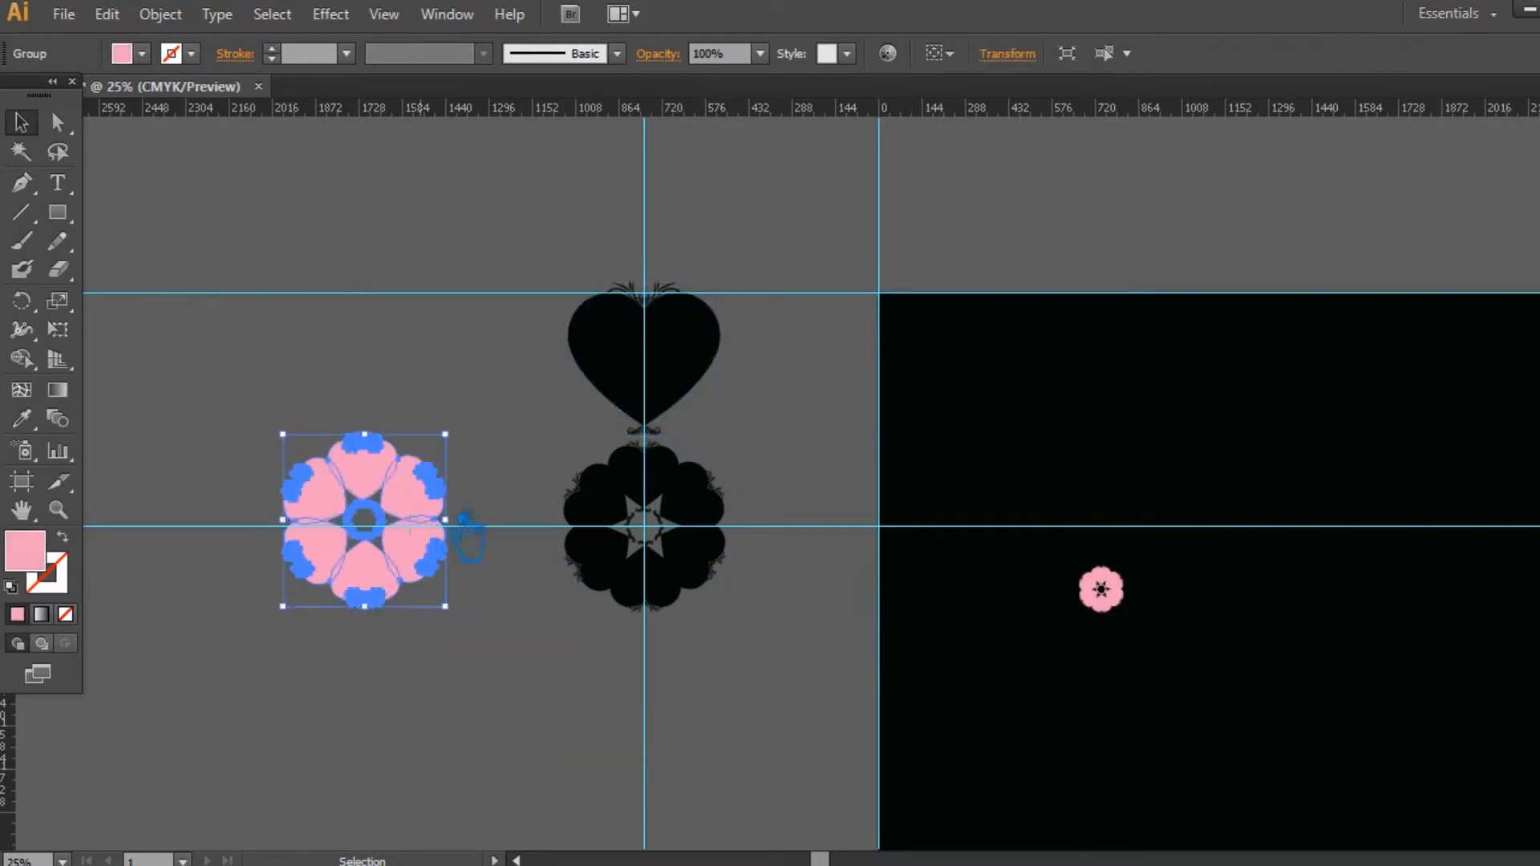
{"action": "key", "text": "Delete"}
{"action": "left_click_drag", "start_coordinate": [1101, 592], "coordinate": [341, 183]}
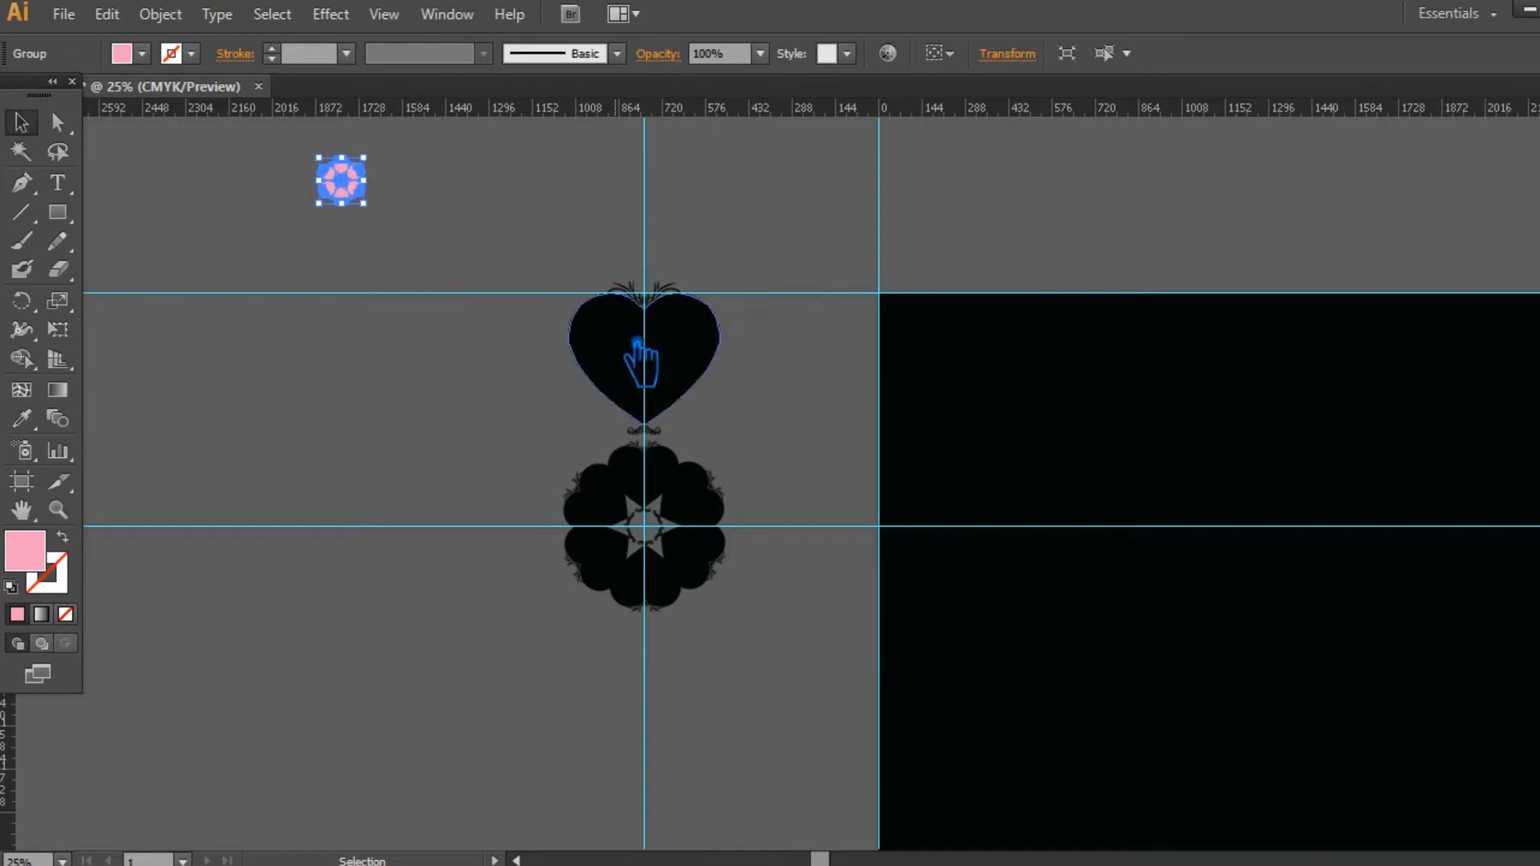
Step: Scale the large heart down slightly, move it down to just above the black ring, and save the document
{"action": "left_click", "coordinate": [691, 377]}
{"action": "left_click_drag", "start_coordinate": [745, 294], "coordinate": [737, 302]}
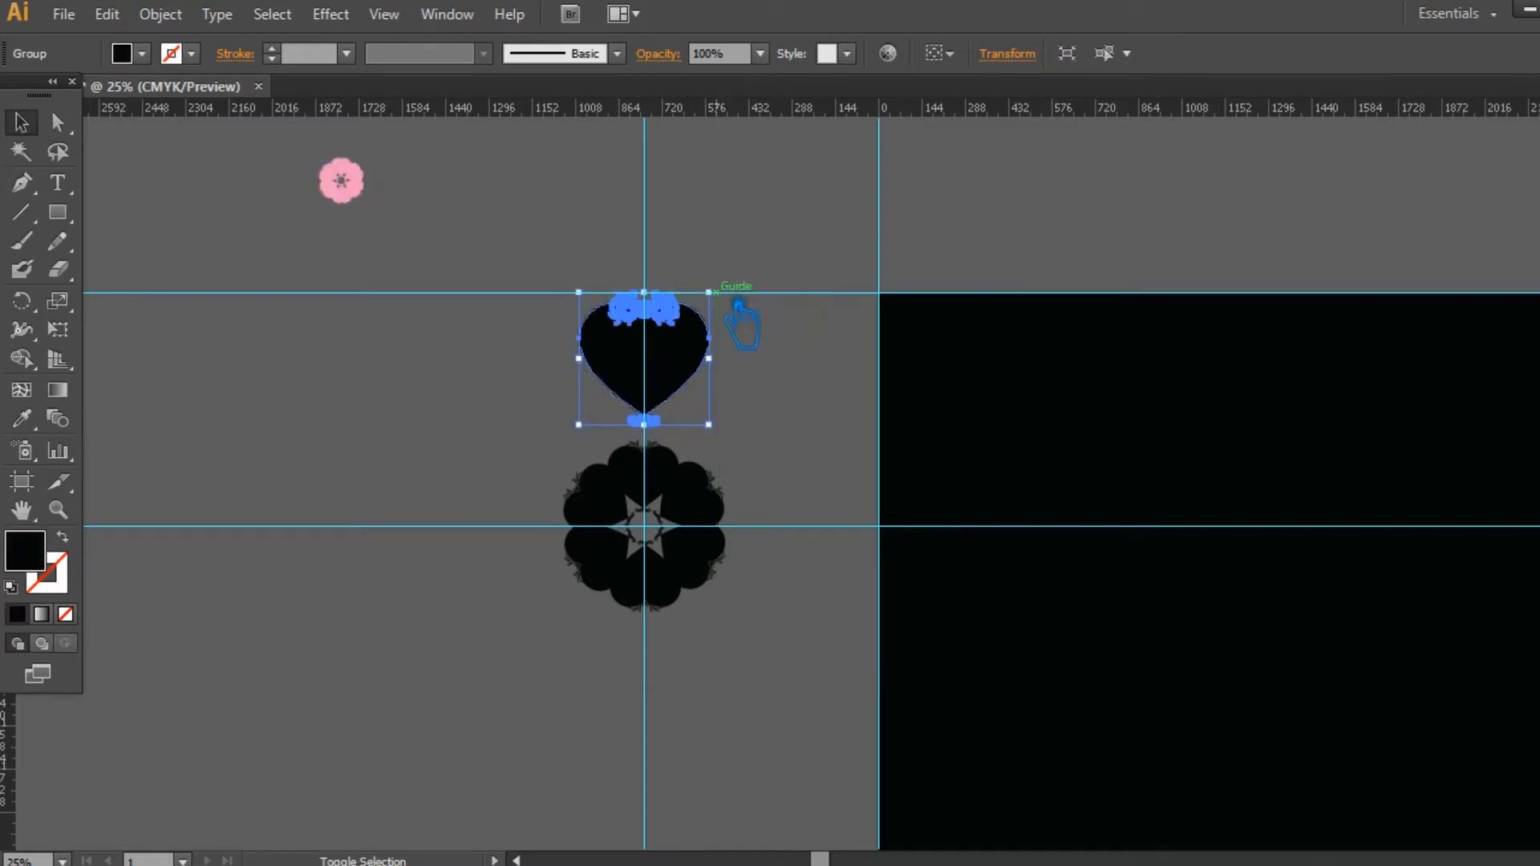
{"action": "left_click", "coordinate": [785, 382]}
{"action": "left_click_drag", "start_coordinate": [685, 363], "coordinate": [690, 369]}
{"action": "left_click", "coordinate": [799, 423]}
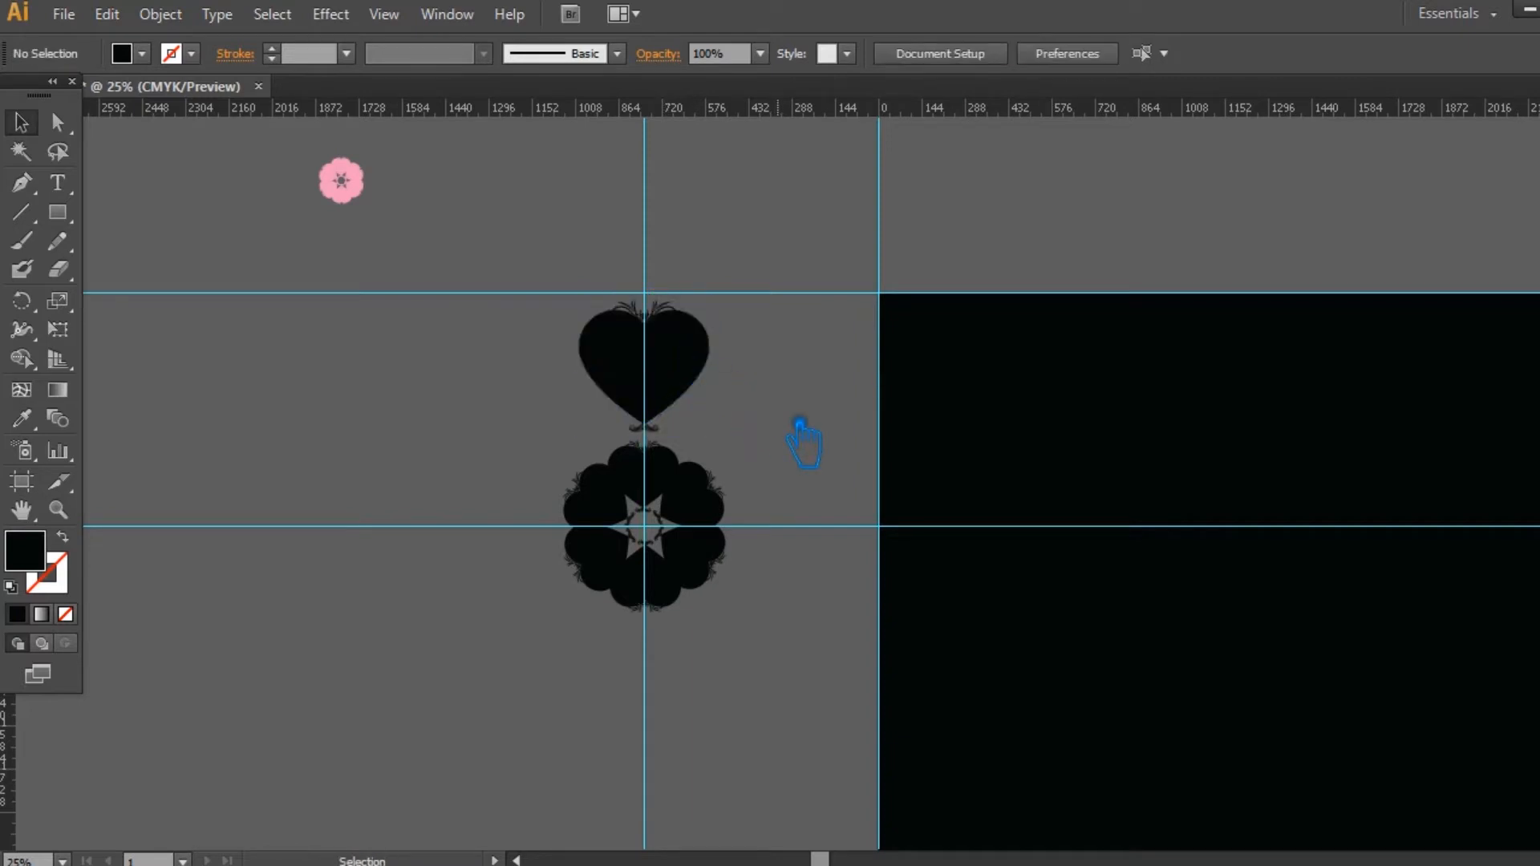
{"action": "key", "text": "ctrl+s"}
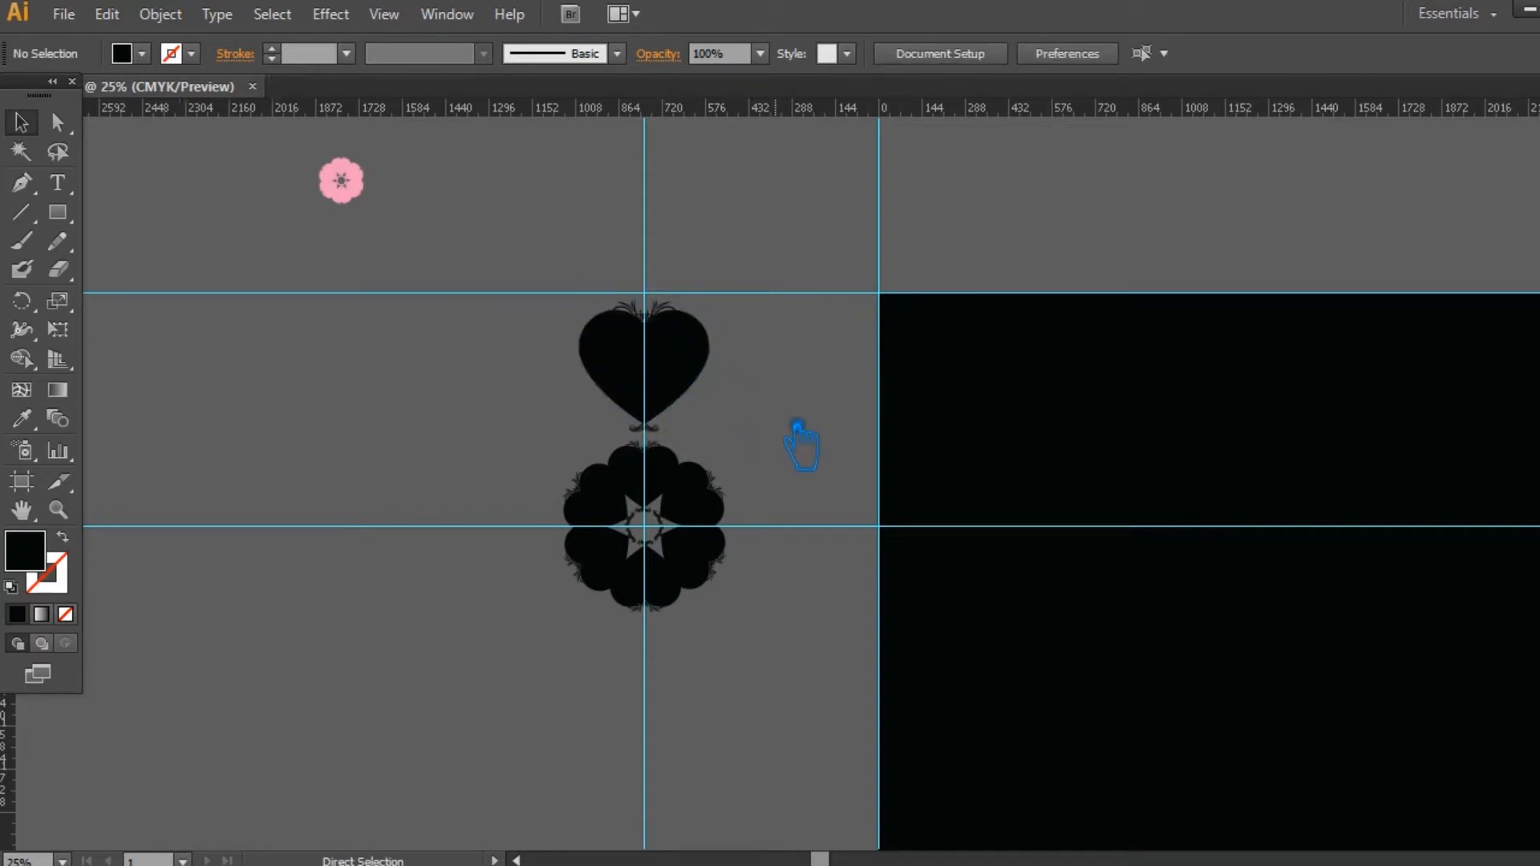
{"action": "left_click", "coordinate": [698, 367]}
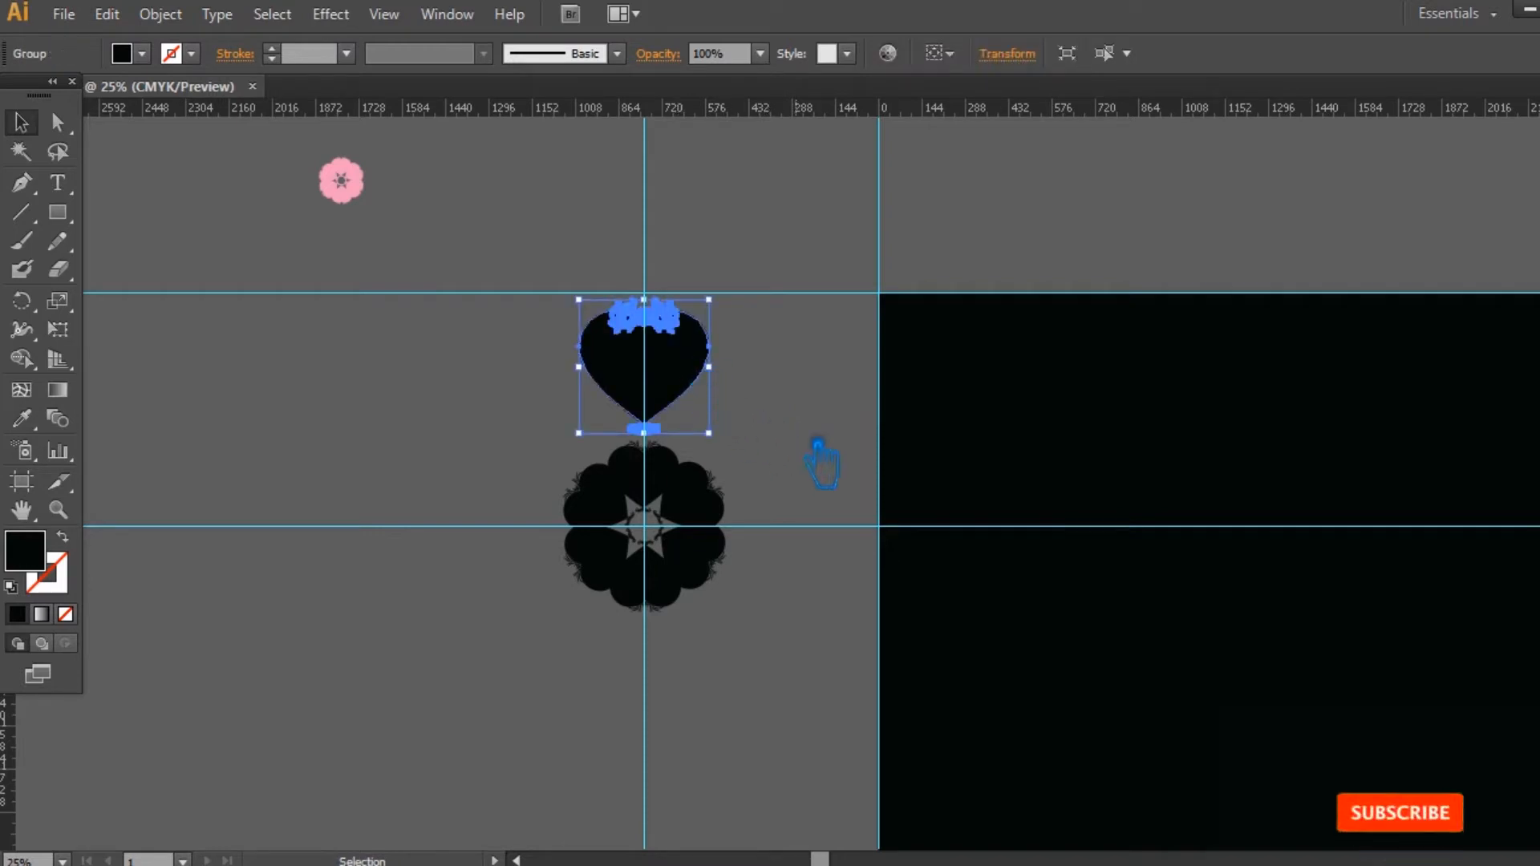
{"action": "left_click", "coordinate": [817, 442]}
{"action": "left_click", "coordinate": [693, 383]}
{"action": "left_click", "coordinate": [793, 440]}
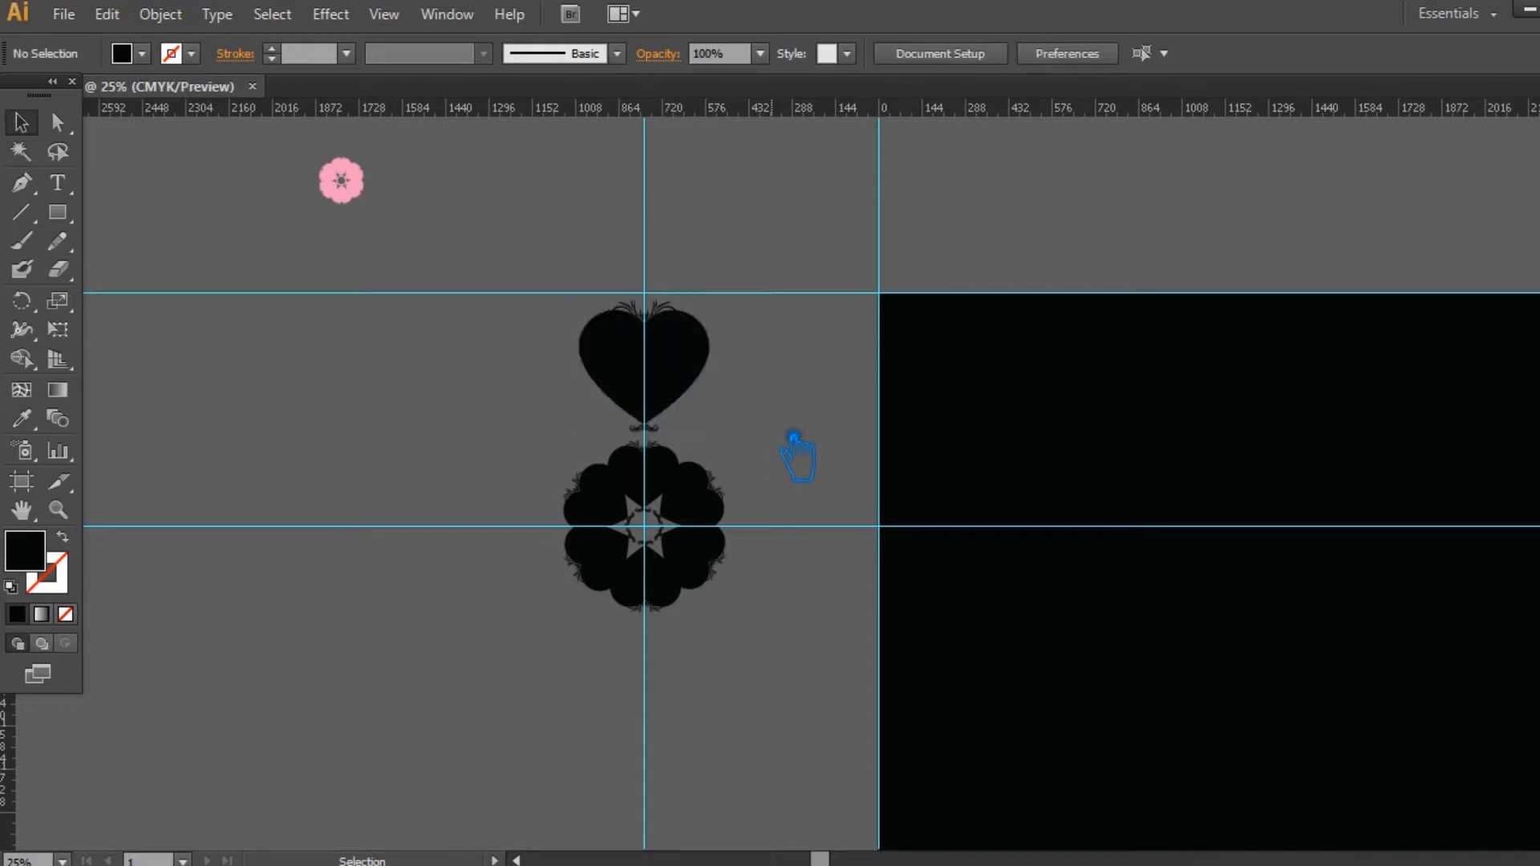
Step: Surround the black ring with six large hearts, copying the heart in 60° steps about the guide intersection
{"action": "left_click", "coordinate": [36, 306]}
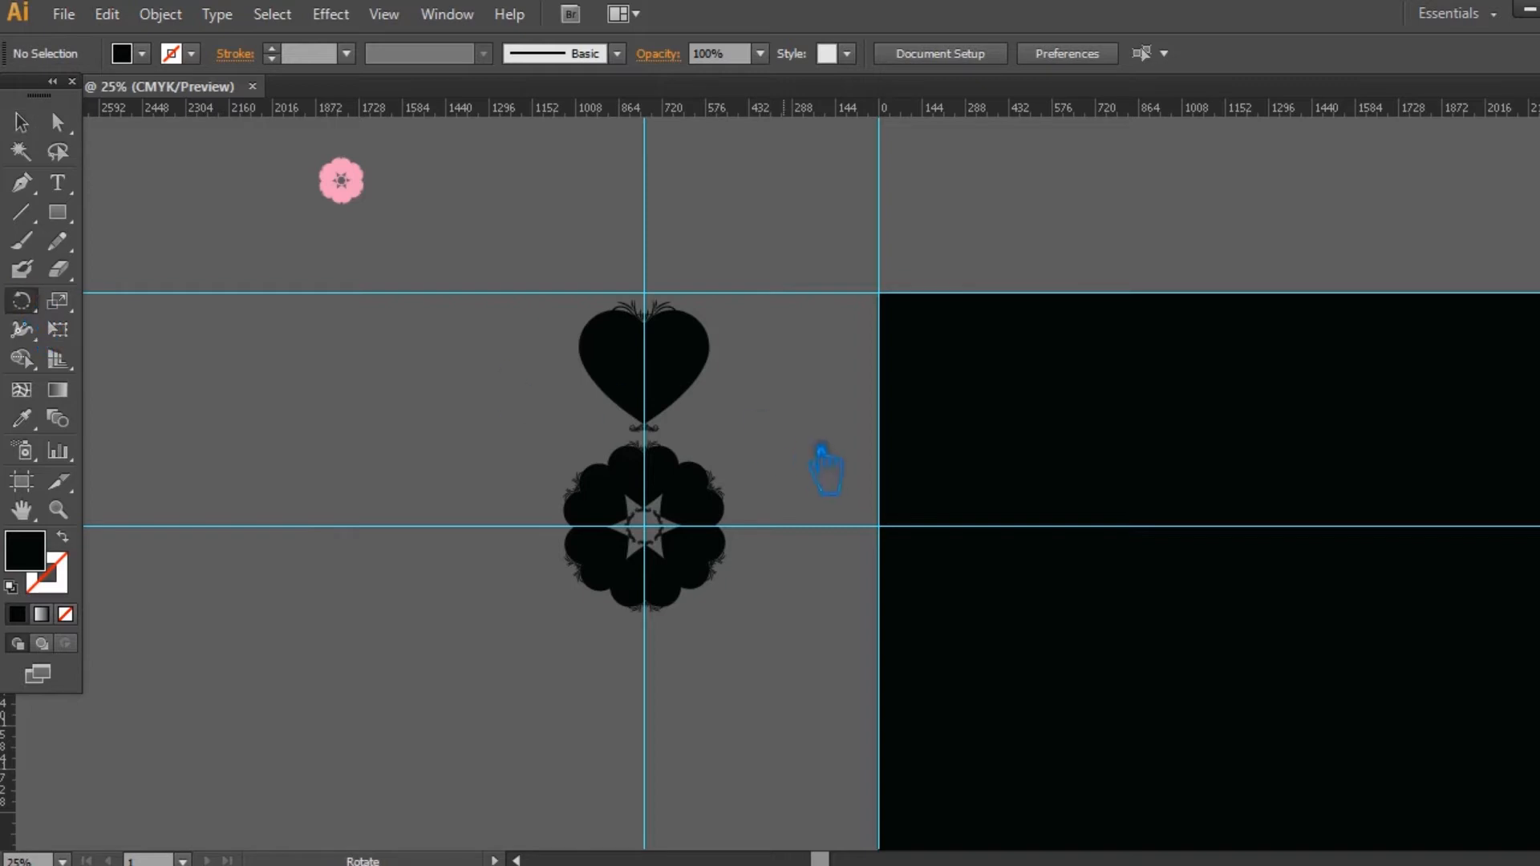
{"action": "left_click", "coordinate": [666, 540], "text": "alt"}
{"action": "type", "text": "60"}
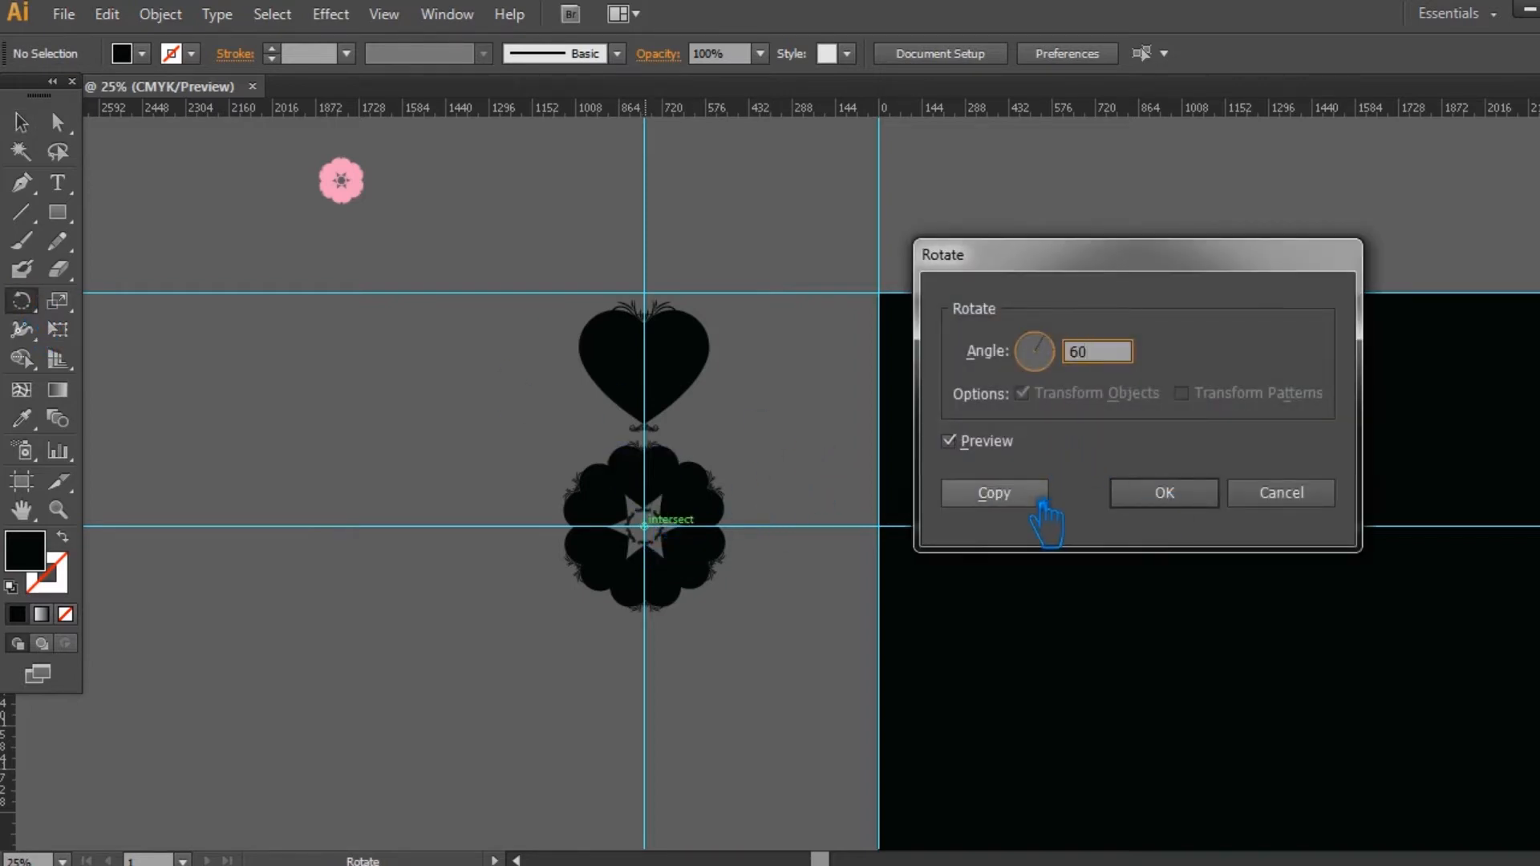
{"action": "left_click", "coordinate": [1039, 496]}
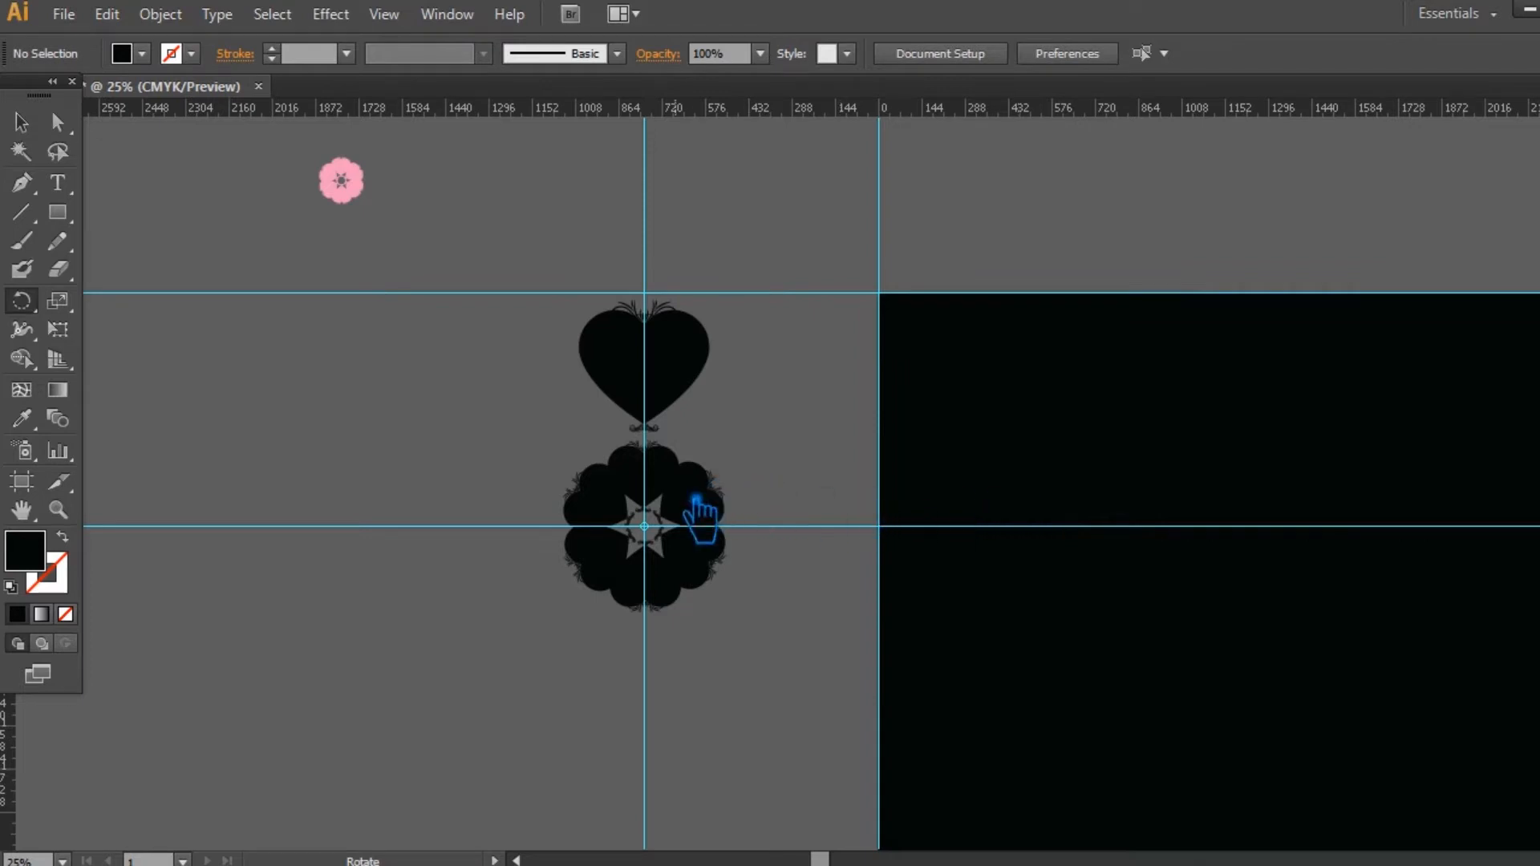
{"action": "left_click", "coordinate": [20, 122]}
{"action": "left_click", "coordinate": [672, 389]}
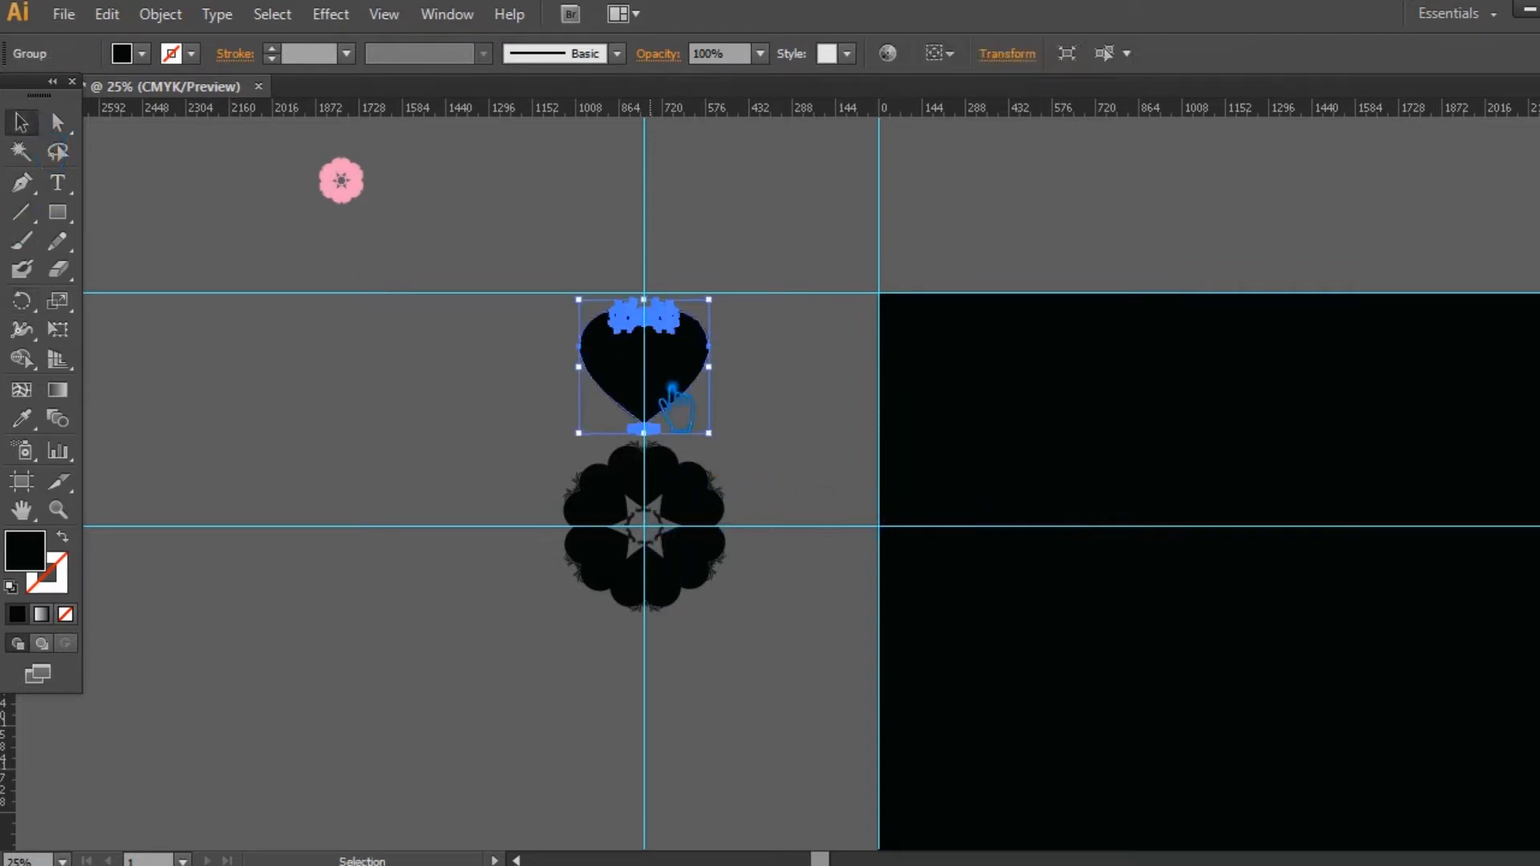
{"action": "left_click", "coordinate": [21, 301]}
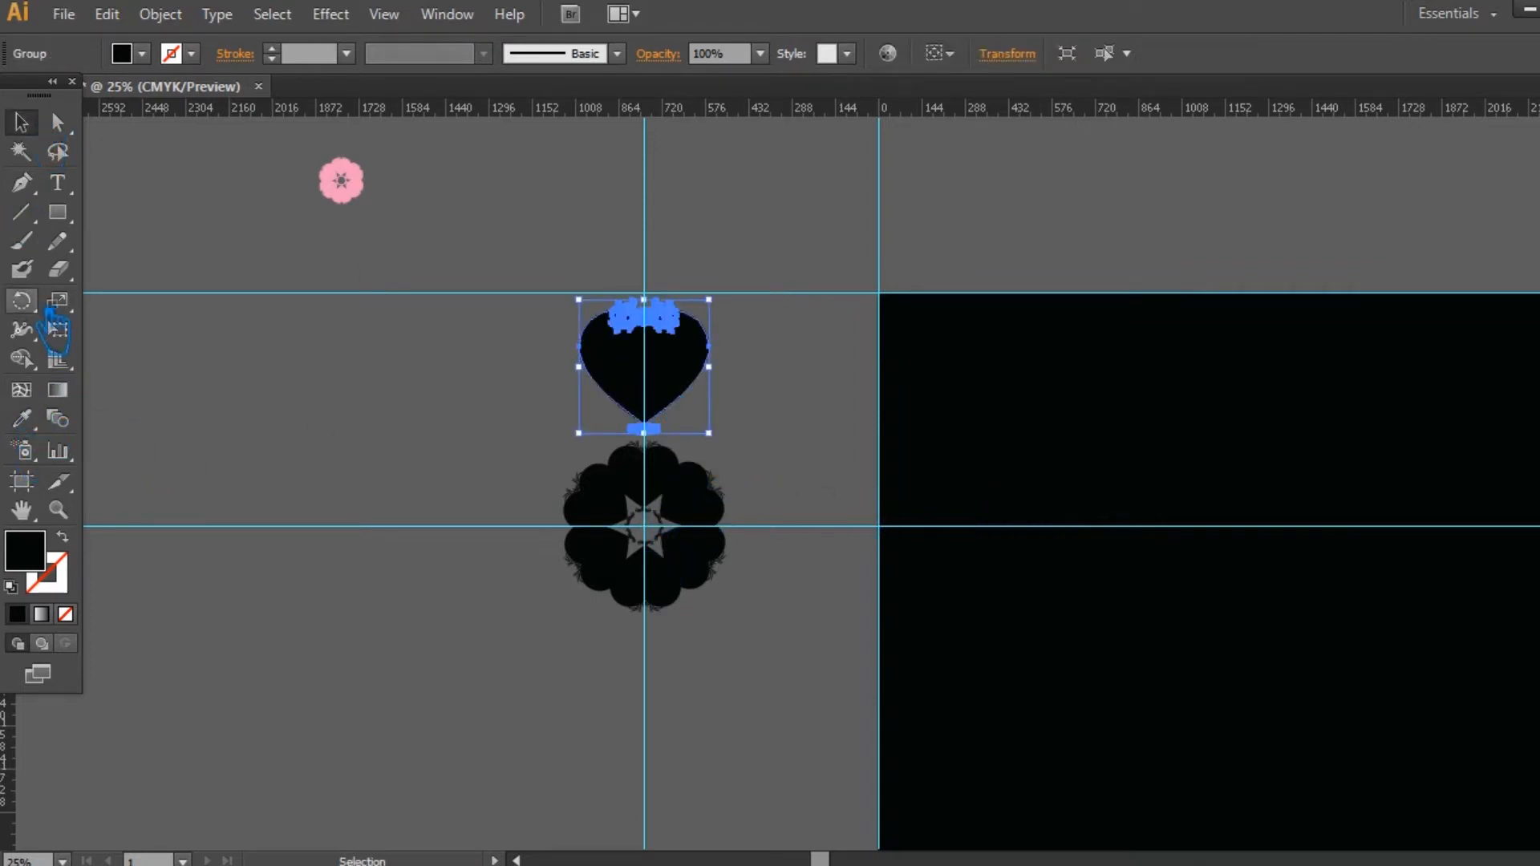
{"action": "left_click", "coordinate": [667, 539], "text": "alt"}
{"action": "left_click", "coordinate": [1027, 496]}
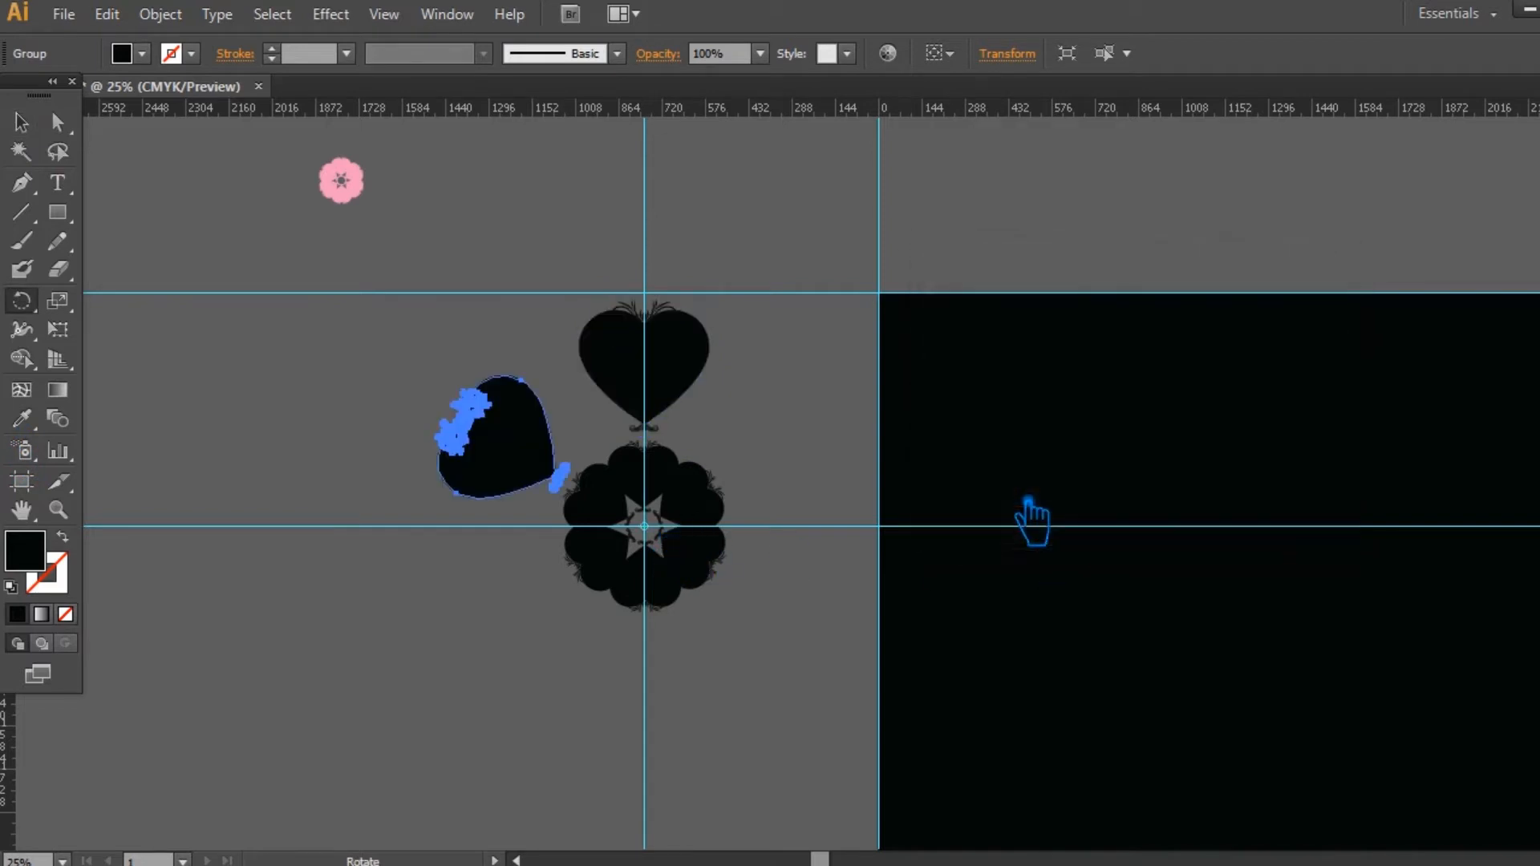
{"action": "key", "text": "ctrl+d"}
{"action": "key", "text": "ctrl+d"}
{"action": "key", "text": "ctrl+d"}
{"action": "key", "text": "ctrl+d"}
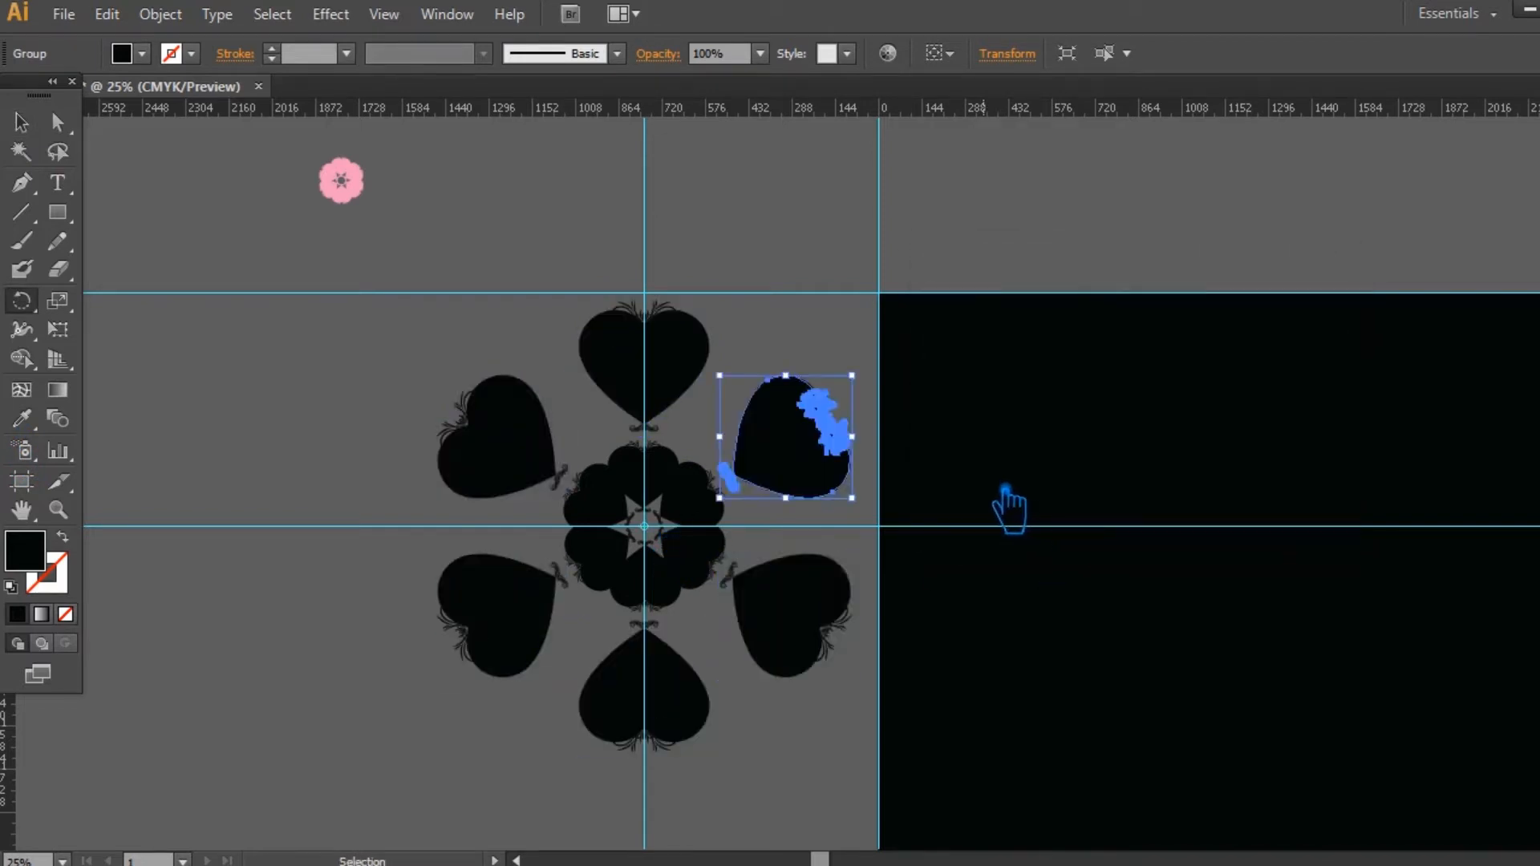
{"action": "left_click", "coordinate": [21, 122]}
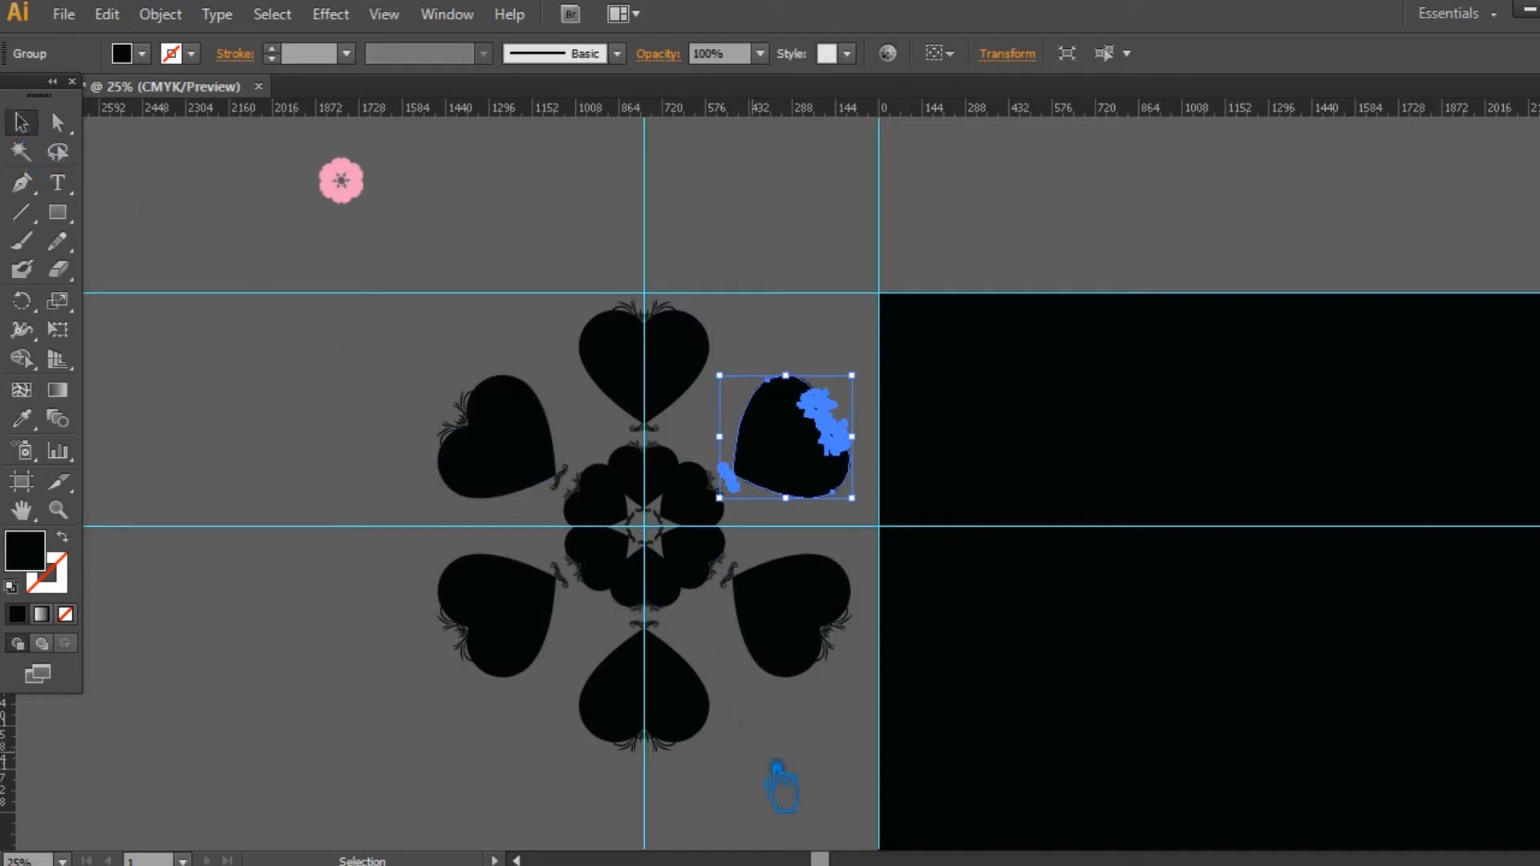
{"action": "left_click", "coordinate": [807, 793]}
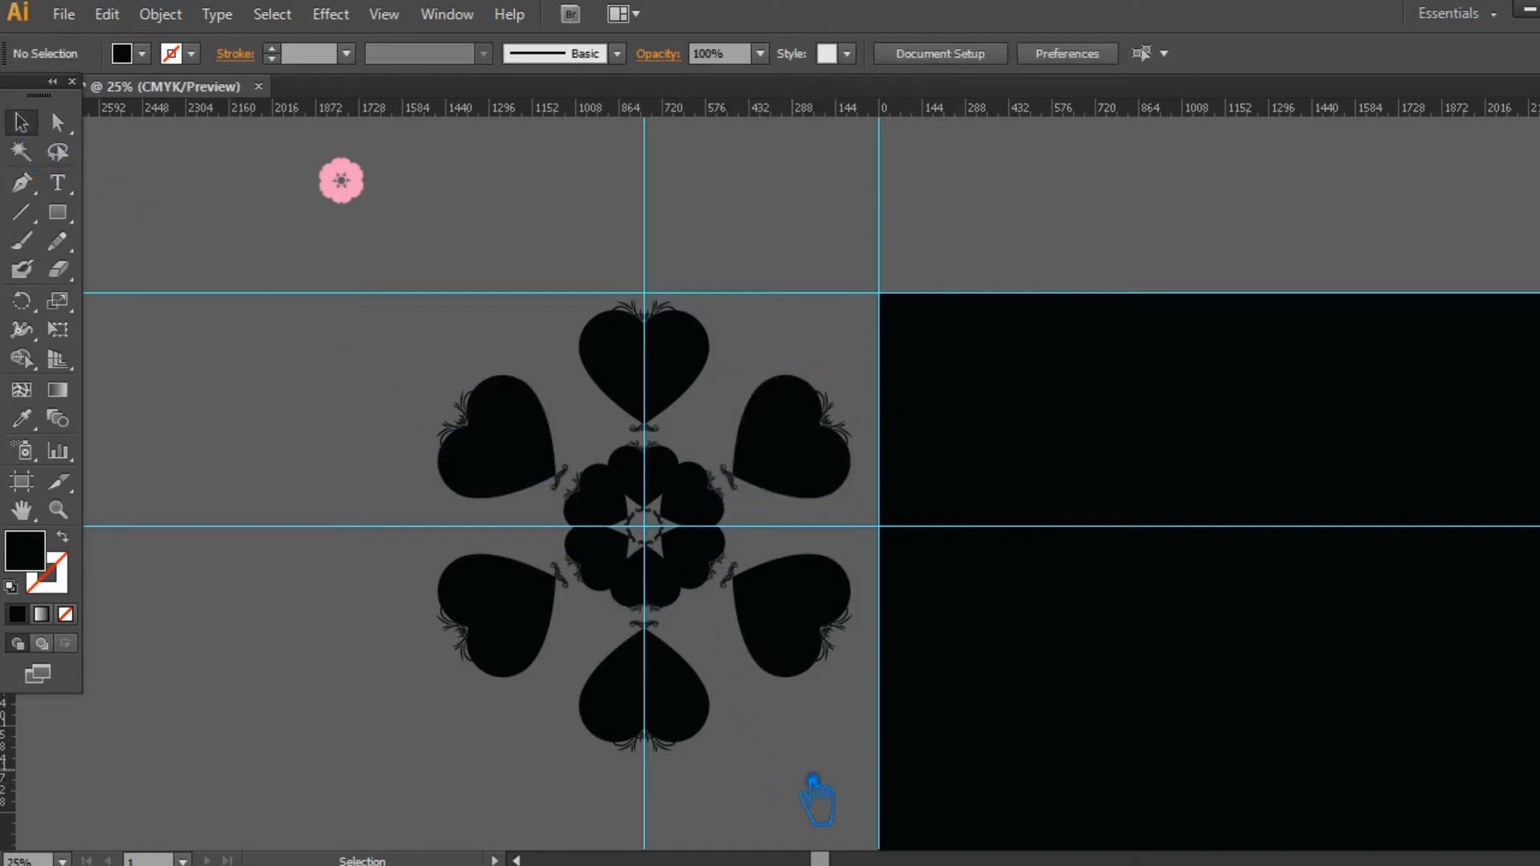
Step: Try to move the topmost large heart upward out of the ring, and undo the move
{"action": "left_click_drag", "start_coordinate": [835, 762], "coordinate": [433, 343]}
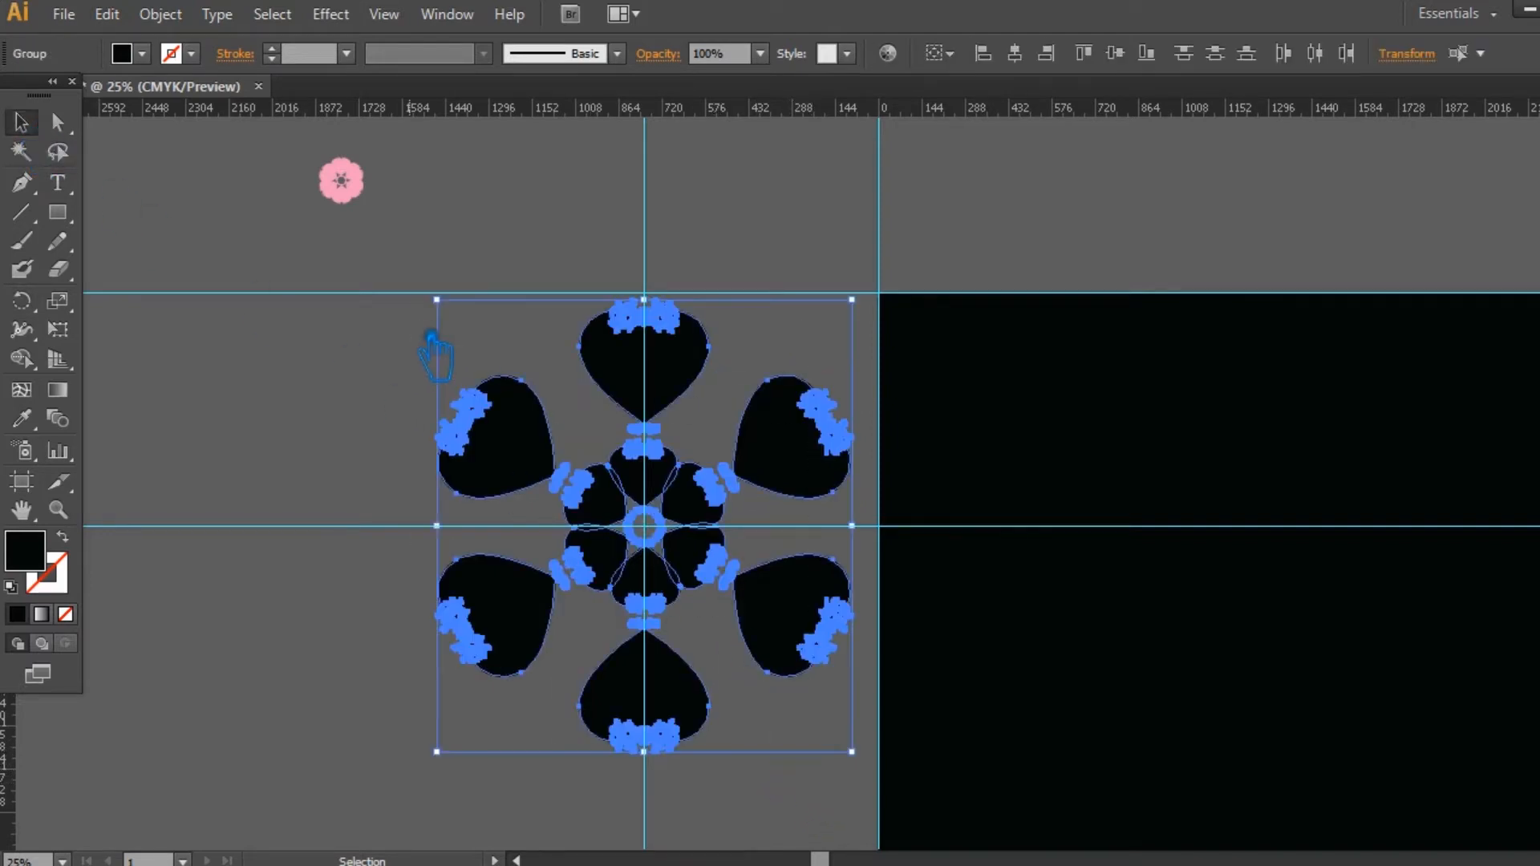
{"action": "left_click", "coordinate": [591, 791]}
{"action": "left_click", "coordinate": [688, 344]}
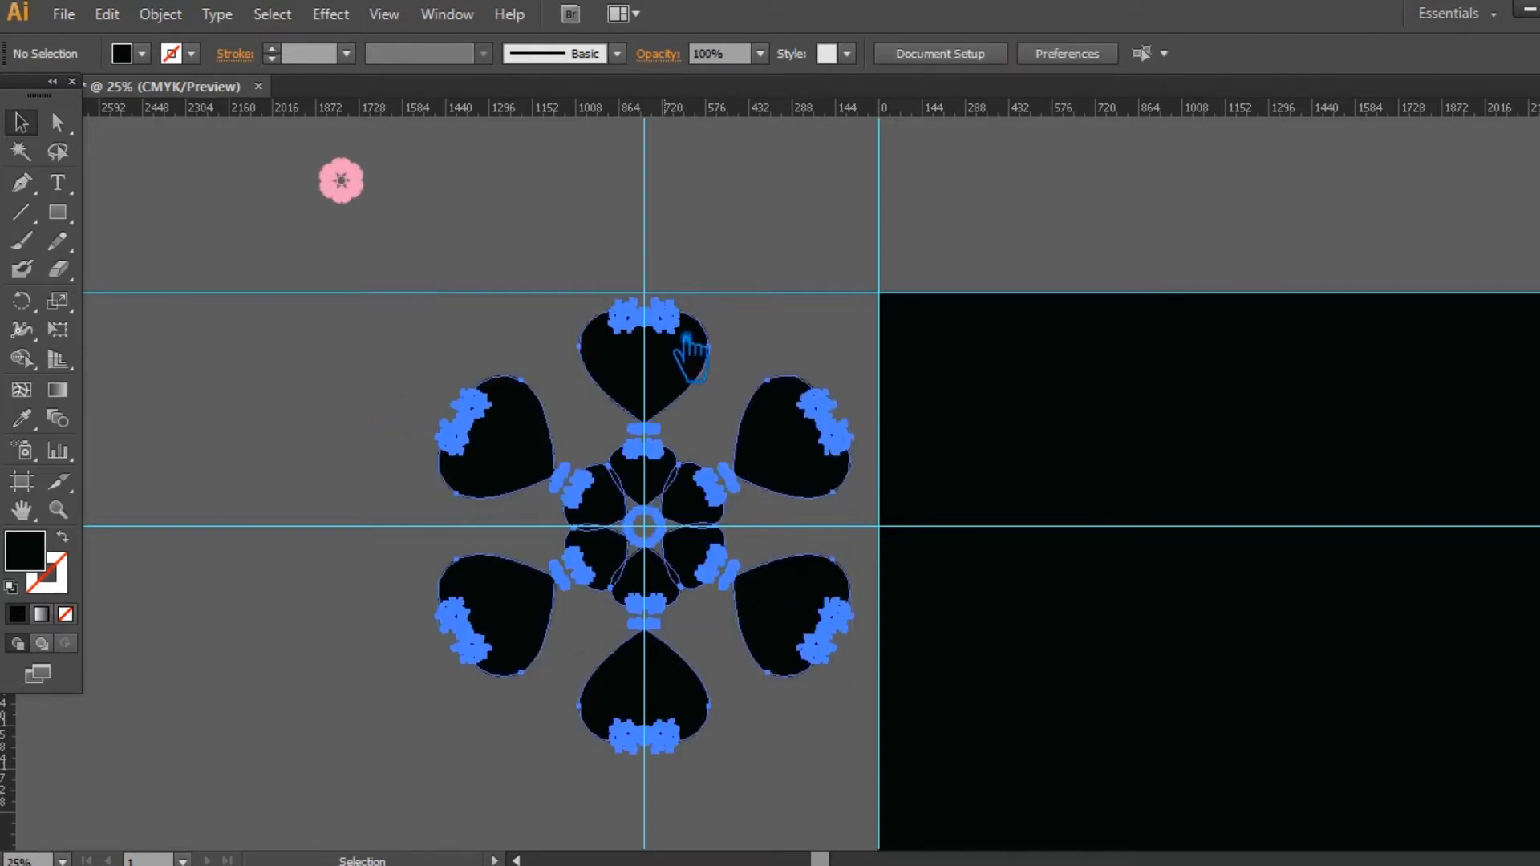
{"action": "right_click", "coordinate": [662, 328]}
{"action": "left_click", "coordinate": [716, 469]}
{"action": "left_click", "coordinate": [716, 415]}
{"action": "left_click_drag", "start_coordinate": [674, 350], "coordinate": [682, 212]}
{"action": "key", "text": "ctrl+z"}
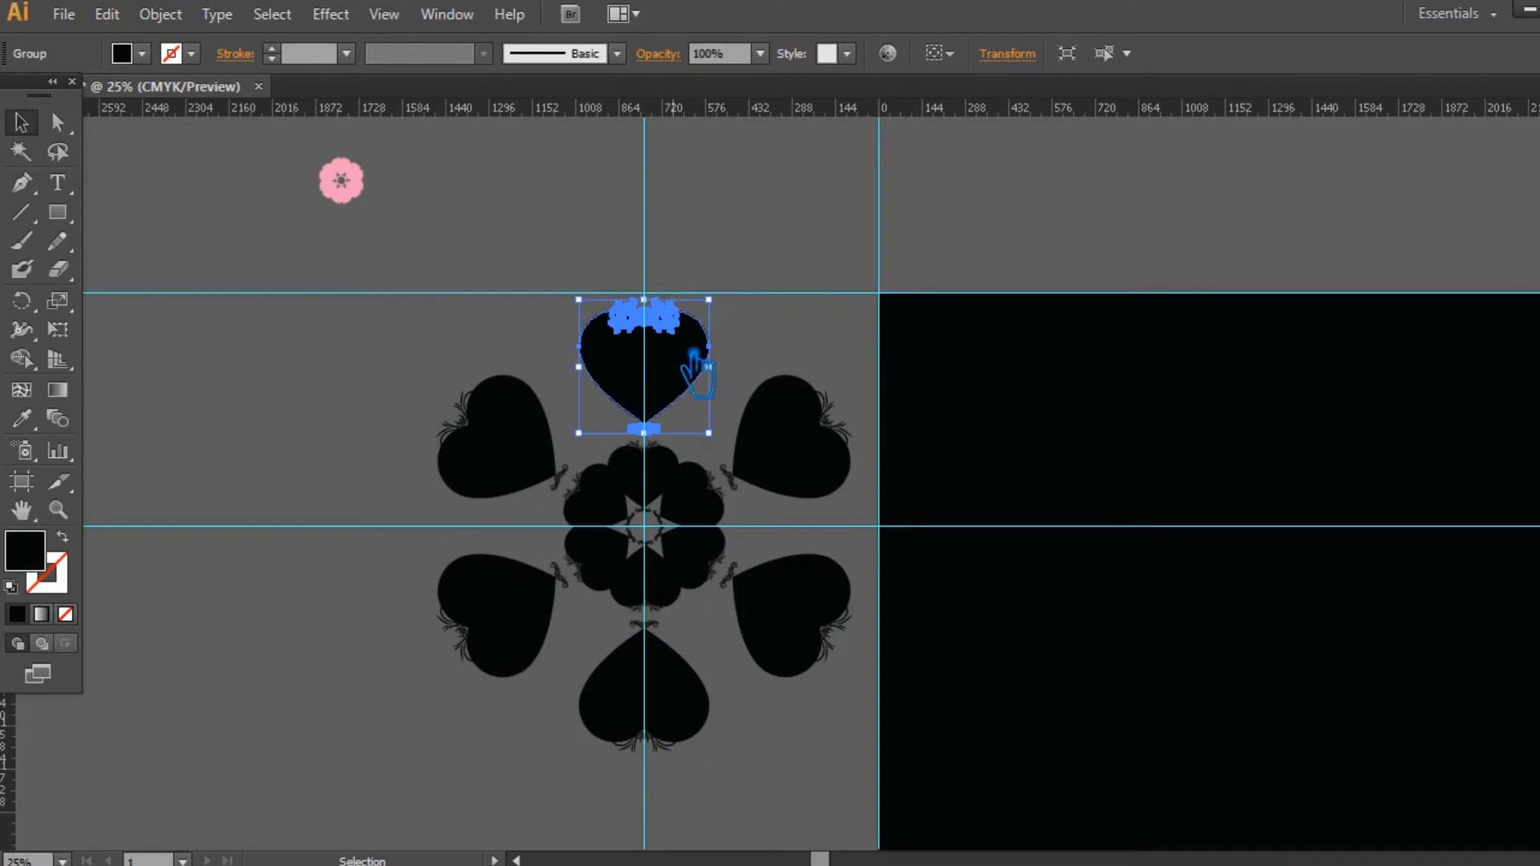
Step: Place a copy of the topmost heart above the ring and enlarge it, keeping it centred on the vertical guide just above the original heart
{"action": "left_click", "coordinate": [791, 344]}
{"action": "left_click_drag", "start_coordinate": [668, 375], "coordinate": [669, 218]}
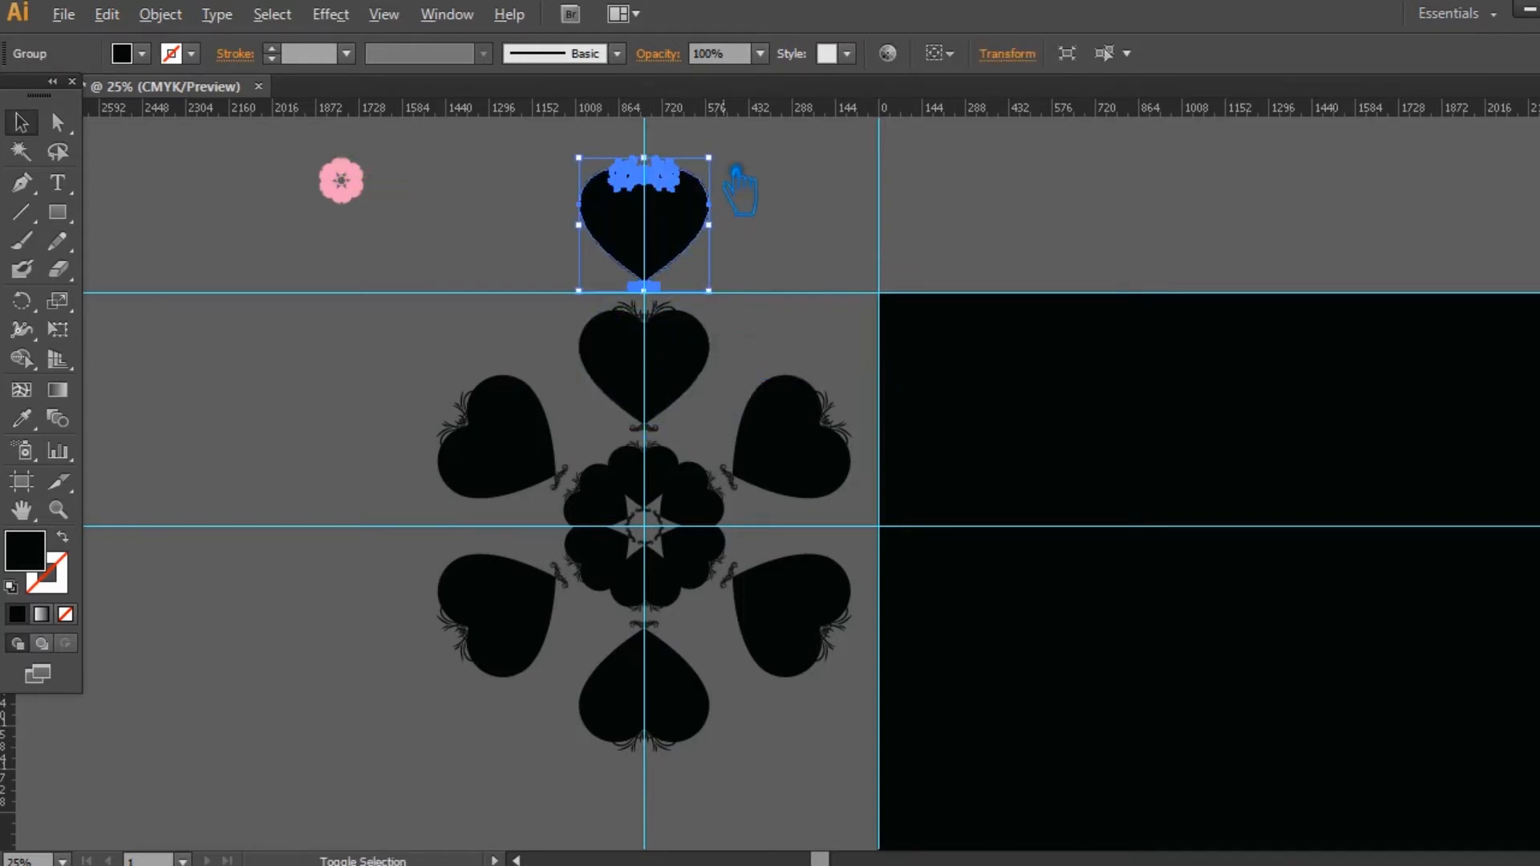
{"action": "left_click_drag", "start_coordinate": [726, 169], "coordinate": [729, 285]}
{"action": "left_click", "coordinate": [859, 406]}
{"action": "left_click_drag", "start_coordinate": [643, 420], "coordinate": [643, 415]}
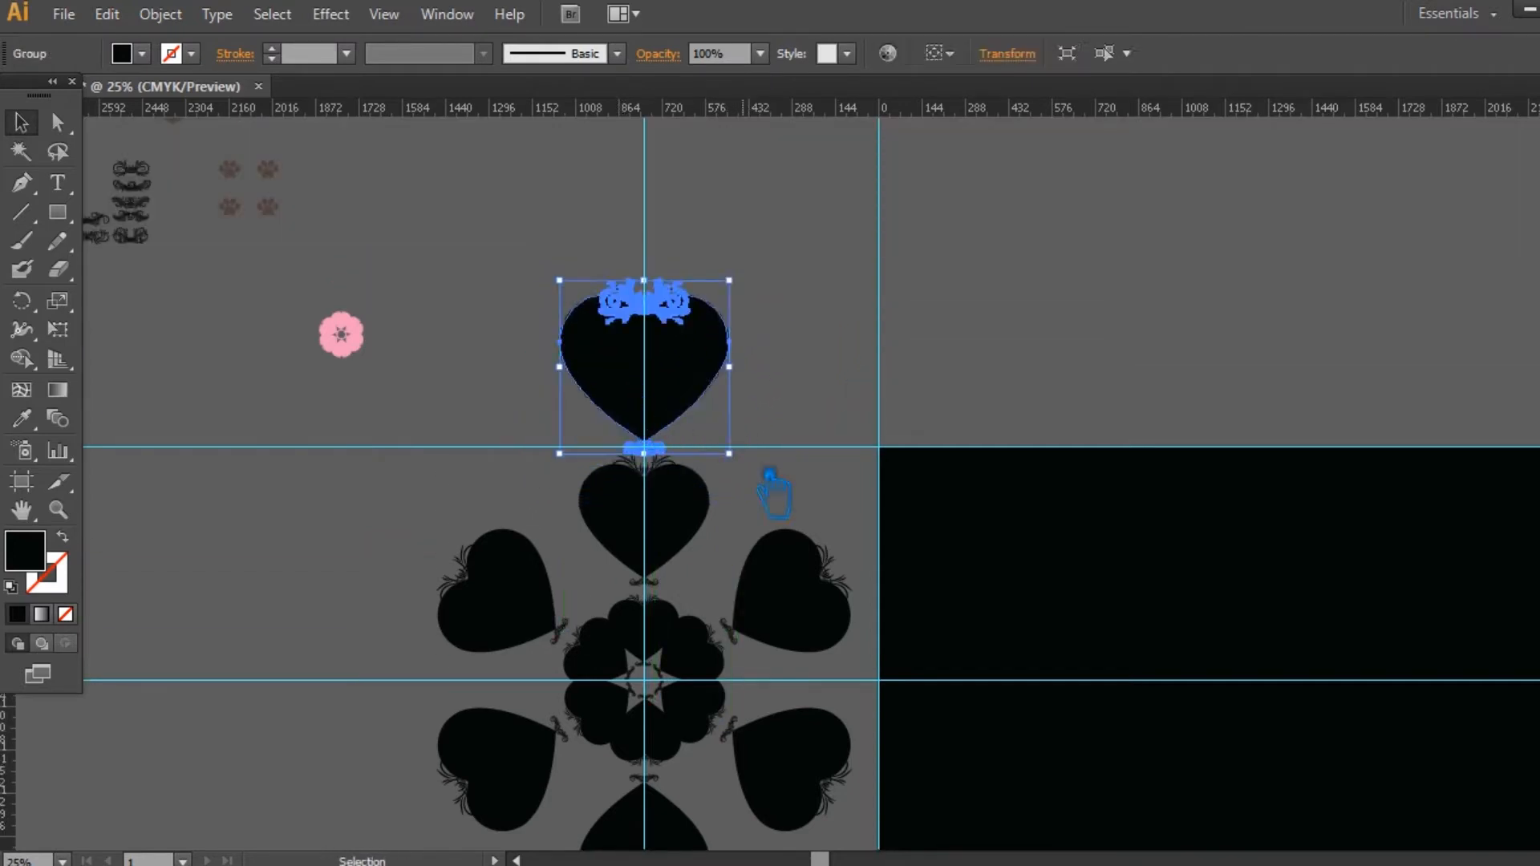
{"action": "left_click", "coordinate": [798, 483]}
{"action": "left_click_drag", "start_coordinate": [790, 534], "coordinate": [794, 395]}
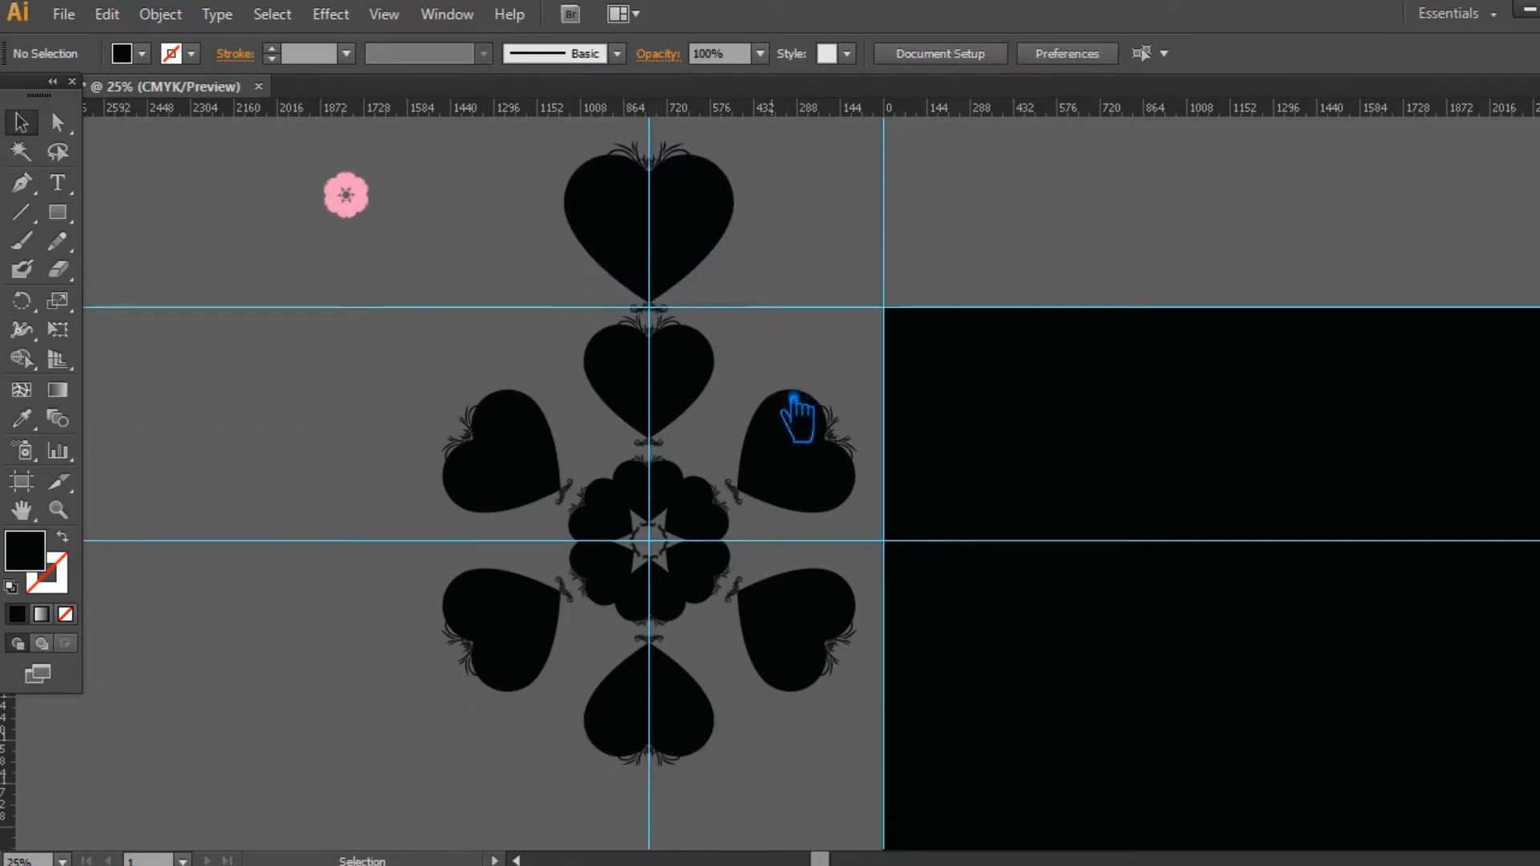
Step: Build an outer ring of six enlarged hearts by copying the top heart in 60° steps about the guide intersection
{"action": "left_click", "coordinate": [672, 262]}
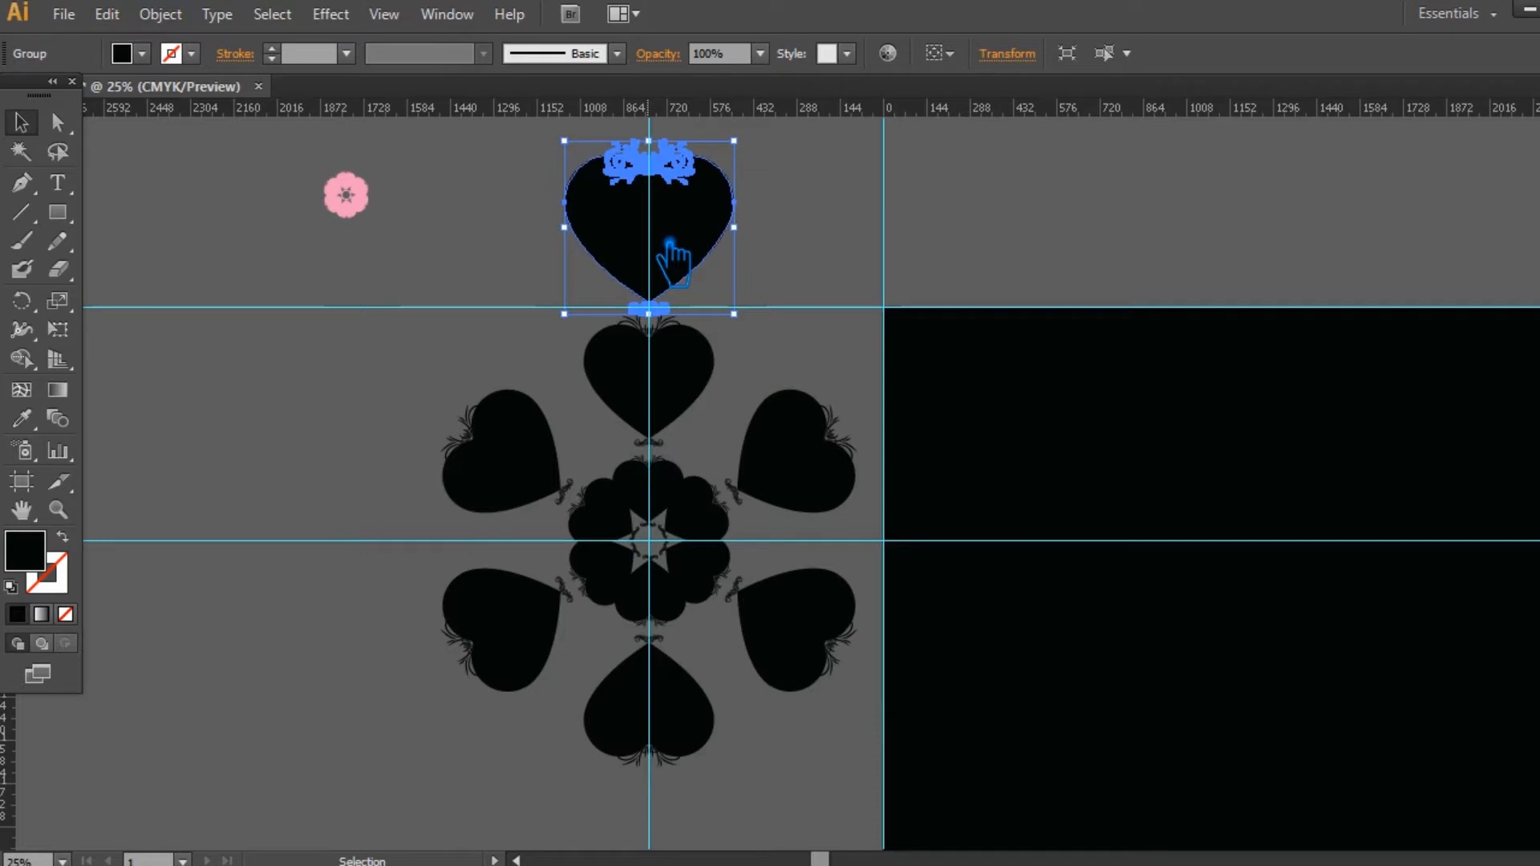
{"action": "left_click", "coordinate": [21, 301]}
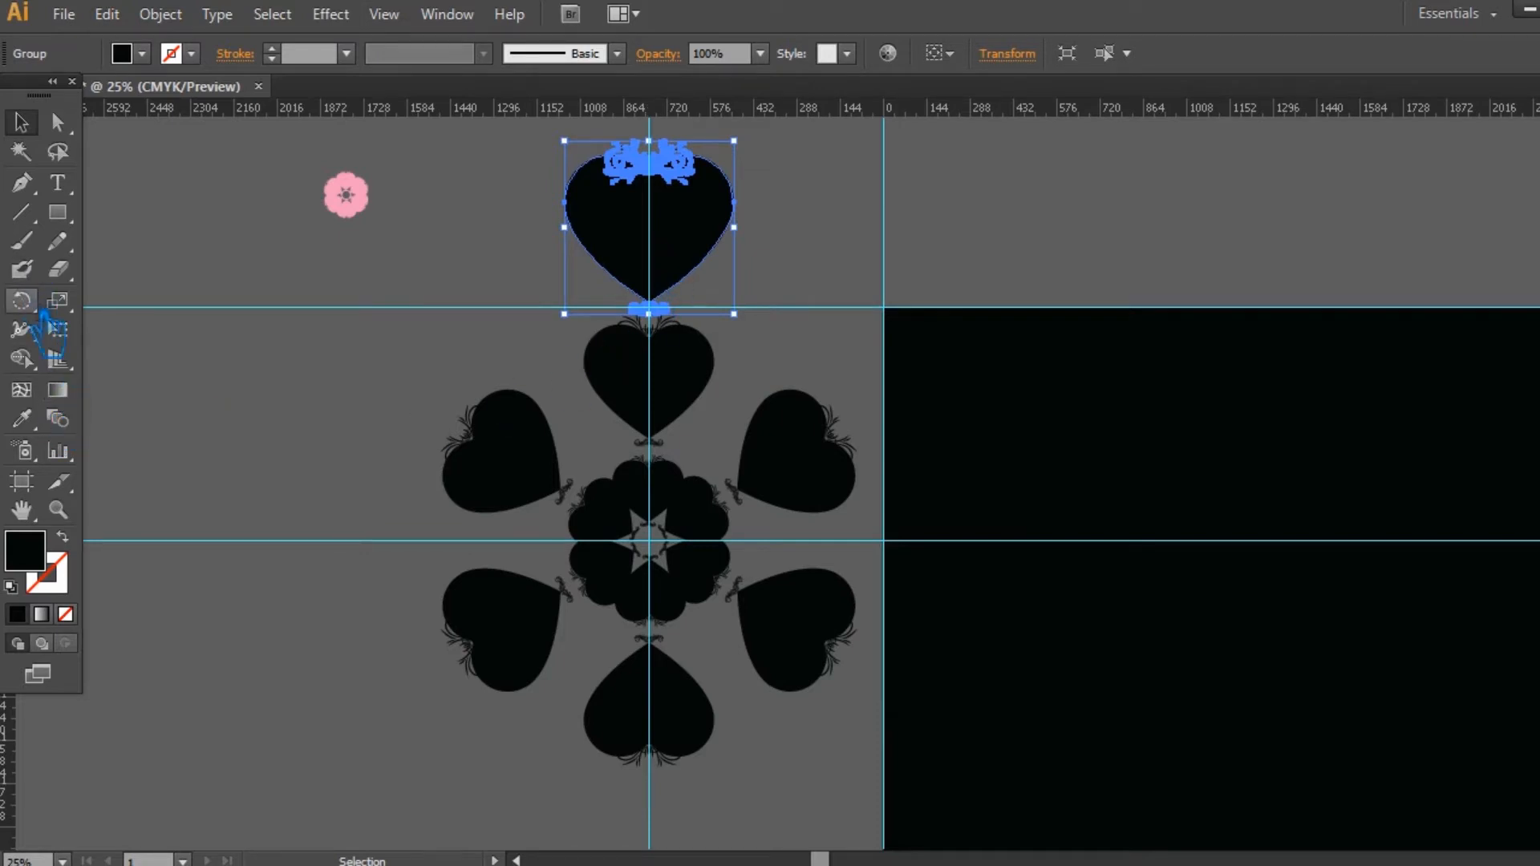
{"action": "left_click", "coordinate": [671, 553], "text": "alt"}
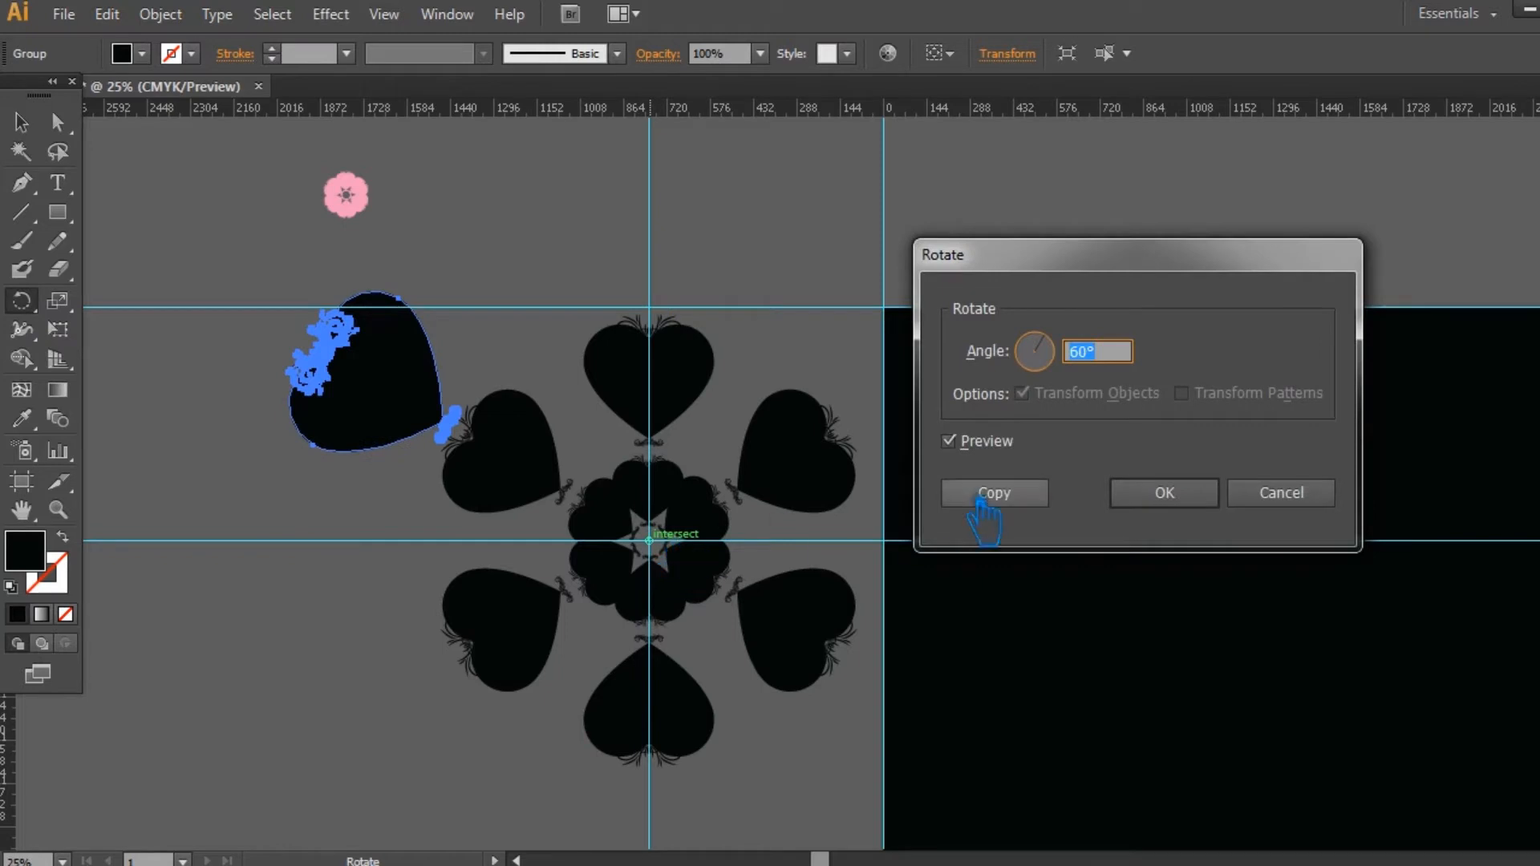
{"action": "key", "text": "Escape"}
{"action": "key", "text": "ctrl+d"}
{"action": "key", "text": "ctrl+d"}
{"action": "key", "text": "ctrl+d"}
{"action": "key", "text": "ctrl+d"}
{"action": "key", "text": "ctrl+d"}
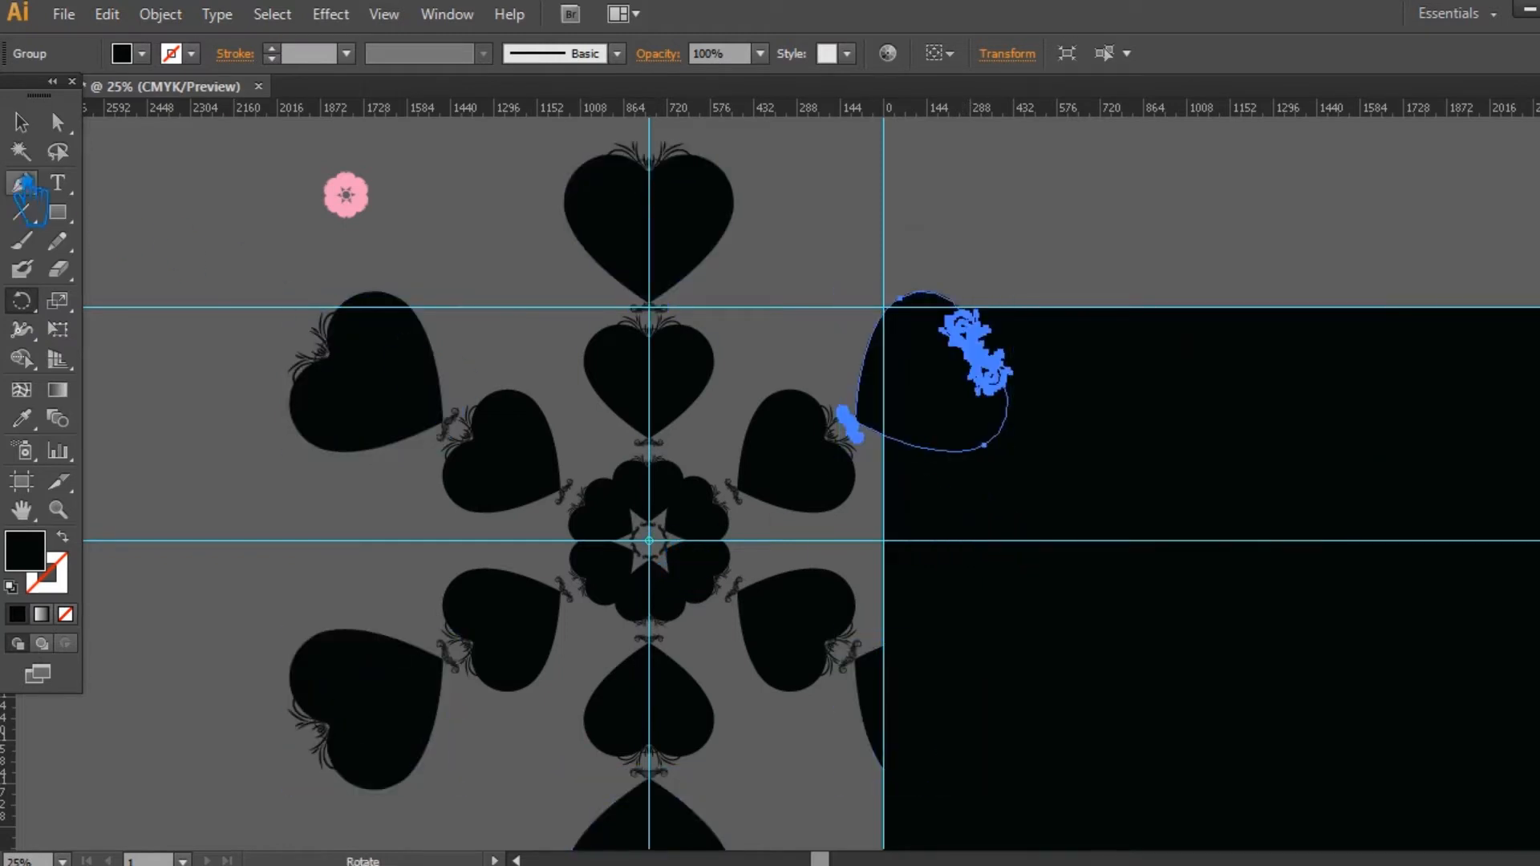
Step: Select the six hearts of the middle ring and group them
{"action": "left_click", "coordinate": [20, 122]}
{"action": "left_click_drag", "start_coordinate": [946, 377], "coordinate": [810, 641]}
{"action": "left_click_drag", "start_coordinate": [832, 754], "coordinate": [568, 457]}
{"action": "key", "text": "a"}
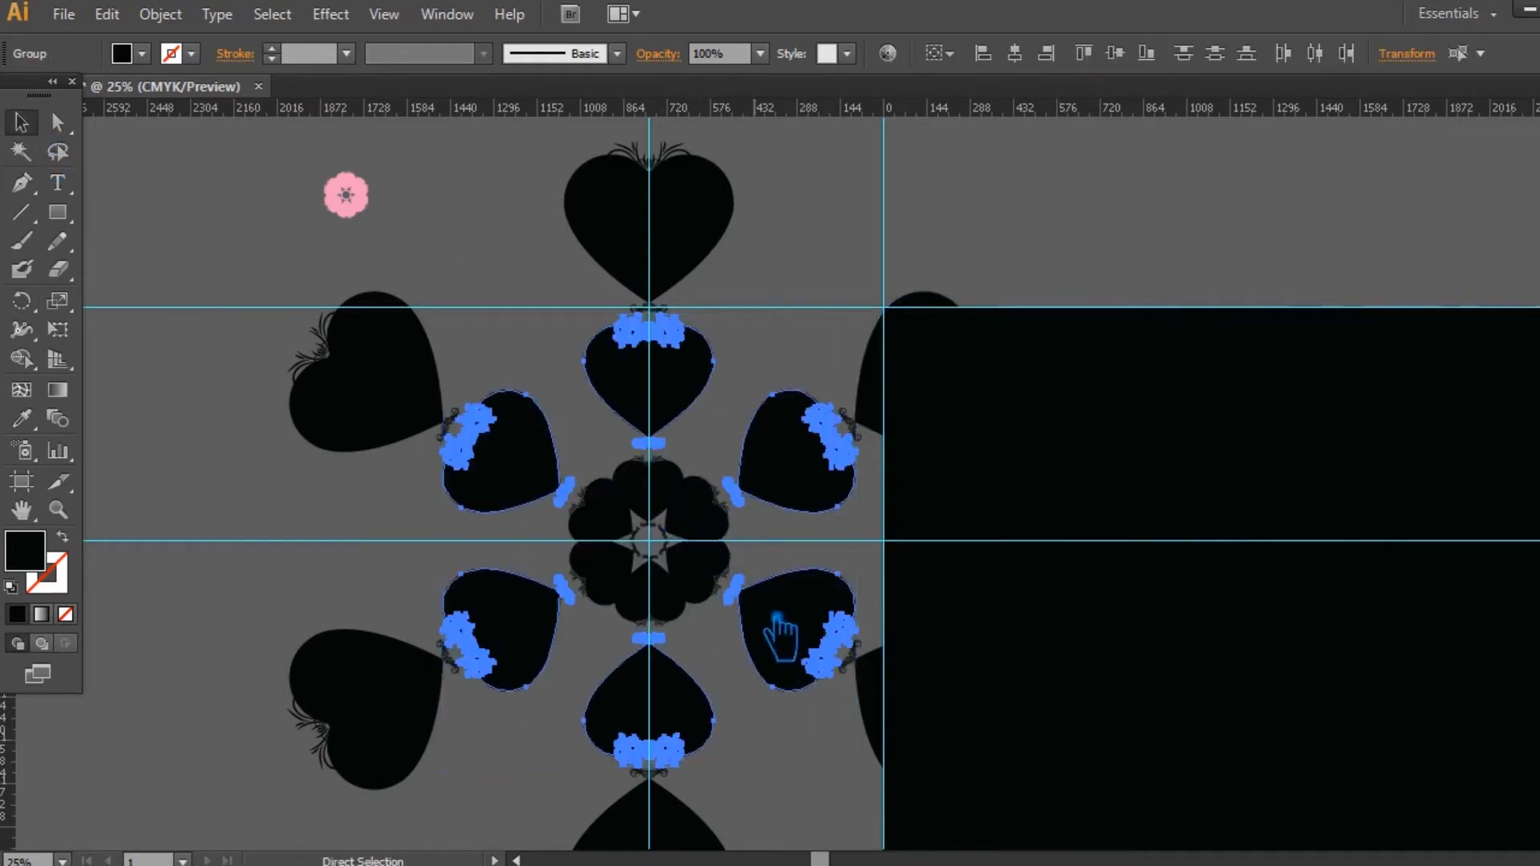
Step: Select the six hearts of the outer ring, excluding the inner rings, and group them
{"action": "key", "text": "v"}
{"action": "left_click", "coordinate": [1091, 642]}
{"action": "left_click_drag", "start_coordinate": [1011, 787], "coordinate": [395, 348]}
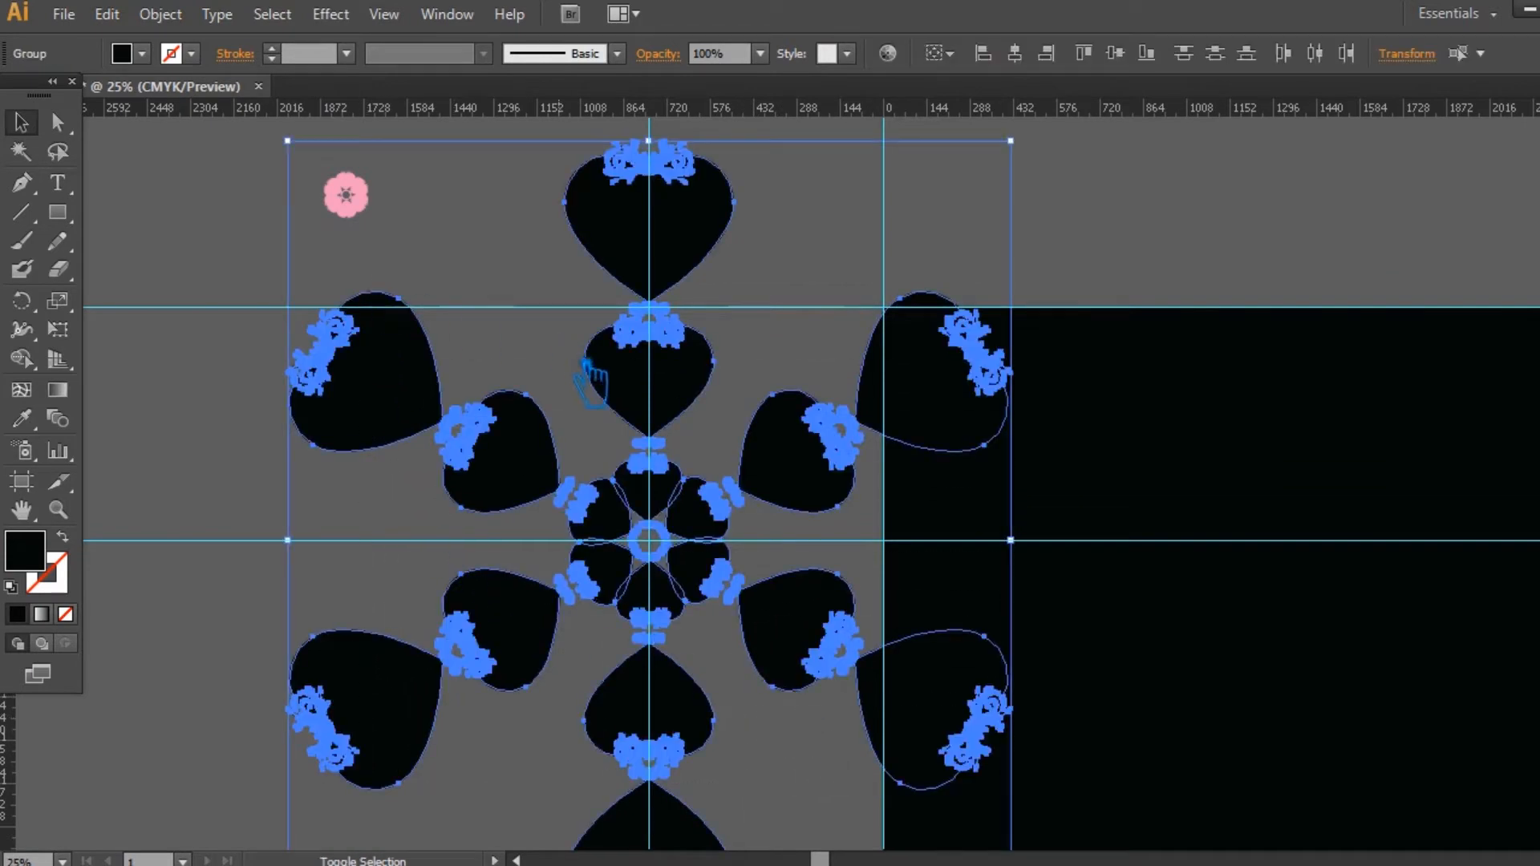
{"action": "left_click", "coordinate": [670, 405], "text": "shift"}
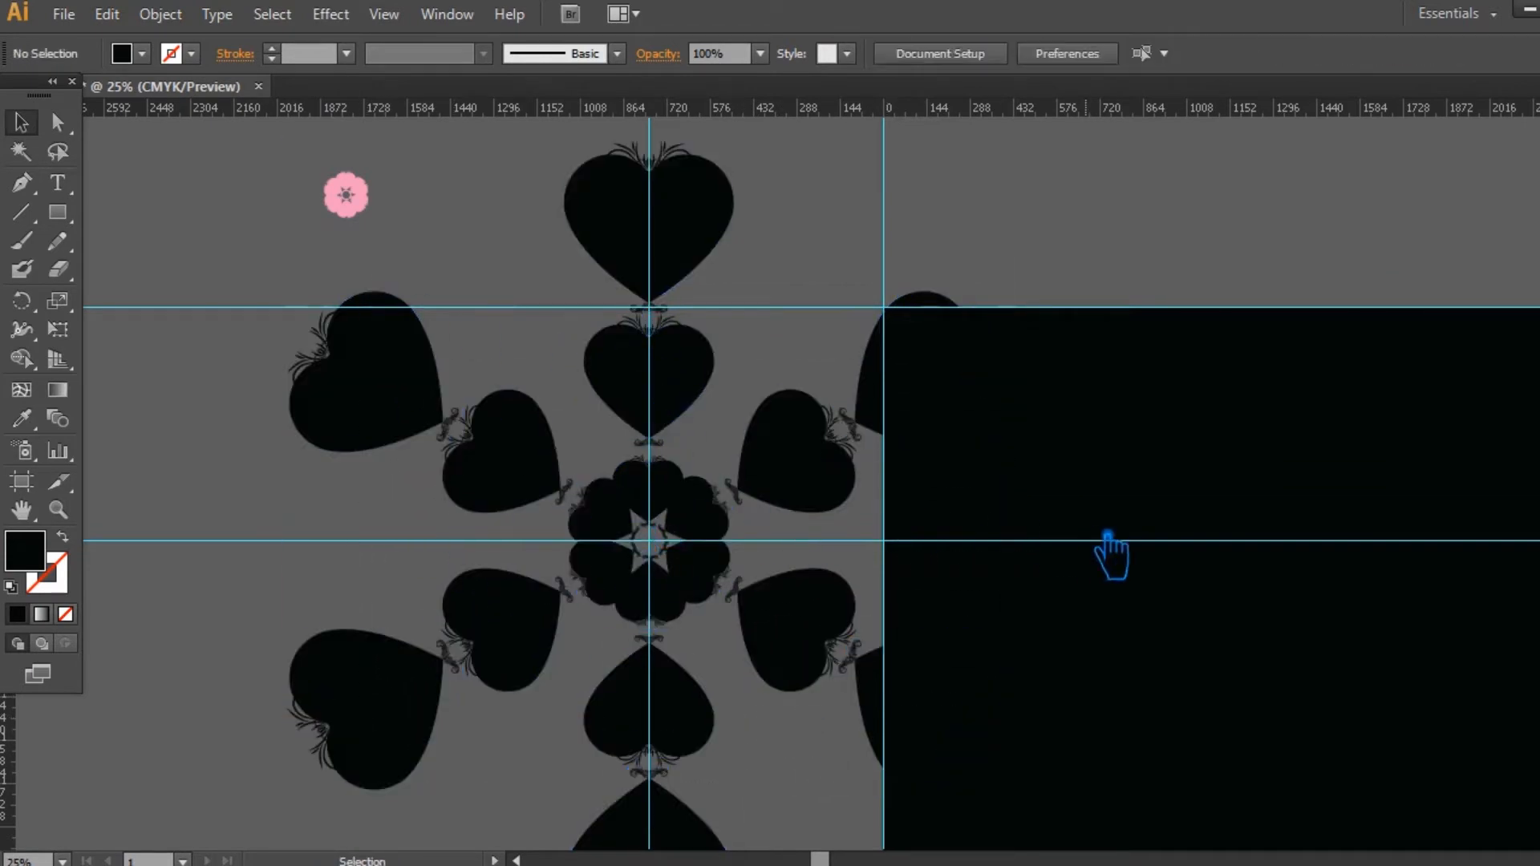
Step: Move the whole heart pattern down and to the left, away from the guide intersection, and save the document
{"action": "key", "text": "ctrl+minus"}
{"action": "left_click_drag", "start_coordinate": [1019, 792], "coordinate": [377, 365]}
{"action": "left_click_drag", "start_coordinate": [940, 258], "coordinate": [818, 454]}
{"action": "left_click_drag", "start_coordinate": [596, 568], "coordinate": [343, 734]}
{"action": "left_click", "coordinate": [706, 706]}
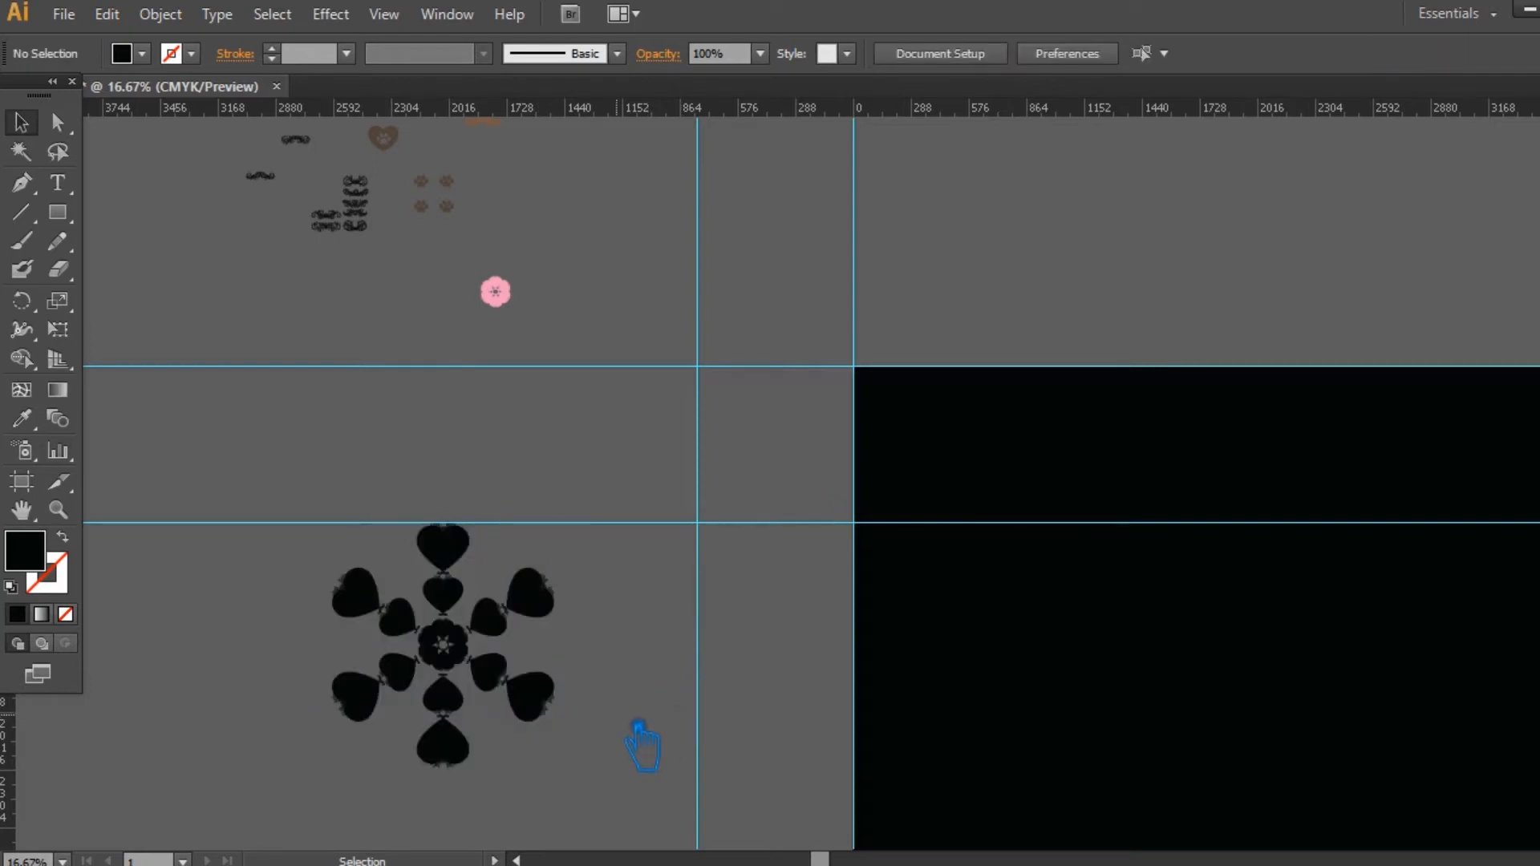
{"action": "key", "text": "ctrl+equal"}
{"action": "key", "text": "ctrl+equal"}
{"action": "left_click_drag", "start_coordinate": [591, 681], "coordinate": [848, 393]}
{"action": "key", "text": "ctrl+s"}
Step: Ungroup the middle and outer heart rings of the moved pattern
{"action": "left_click", "coordinate": [445, 398]}
{"action": "right_click", "coordinate": [447, 386]}
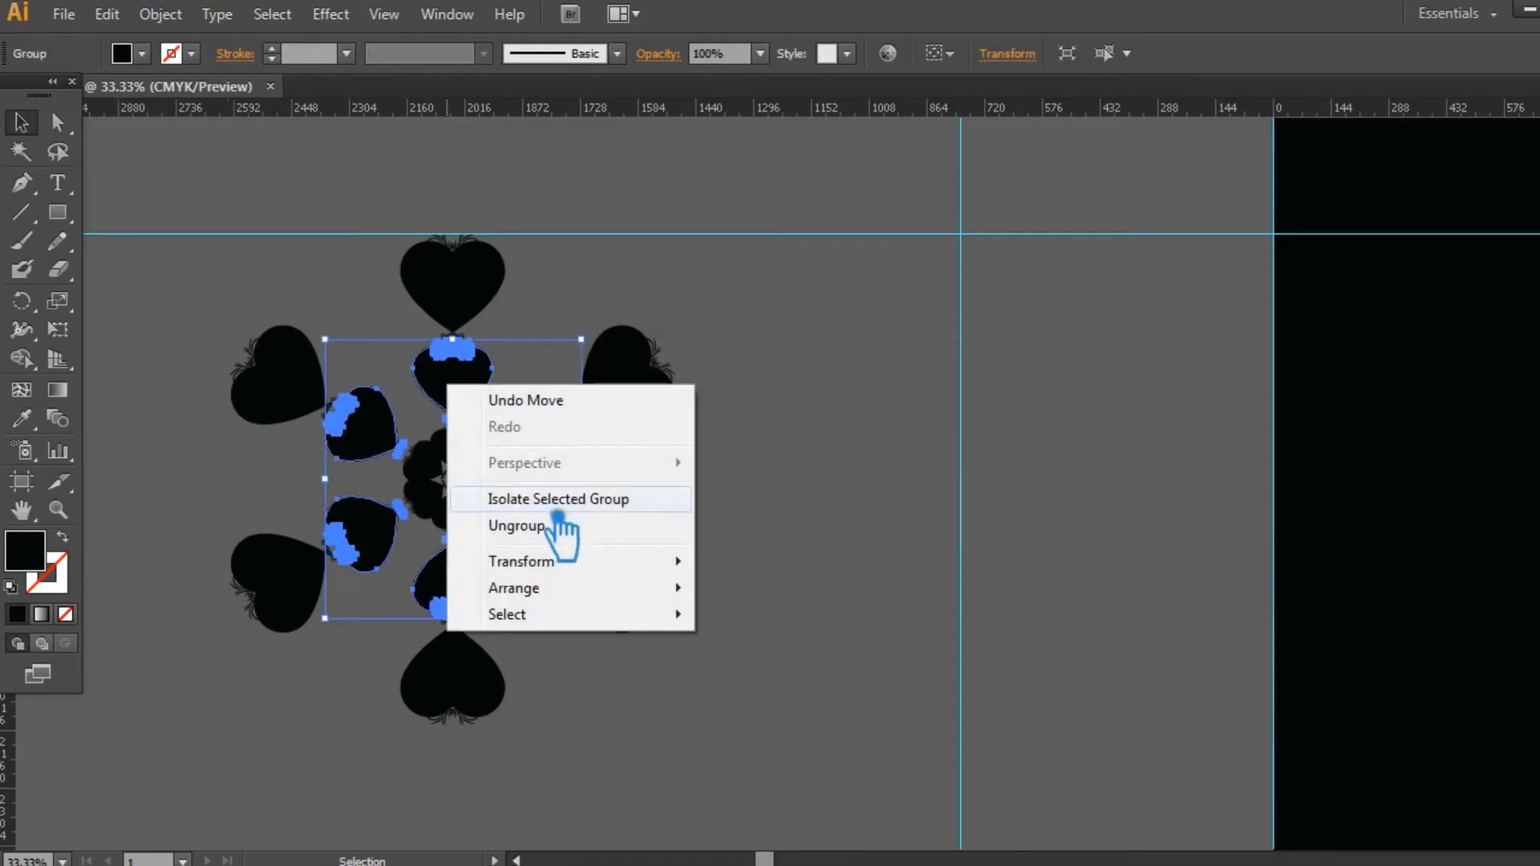
{"action": "left_click", "coordinate": [530, 525]}
{"action": "left_click", "coordinate": [790, 469]}
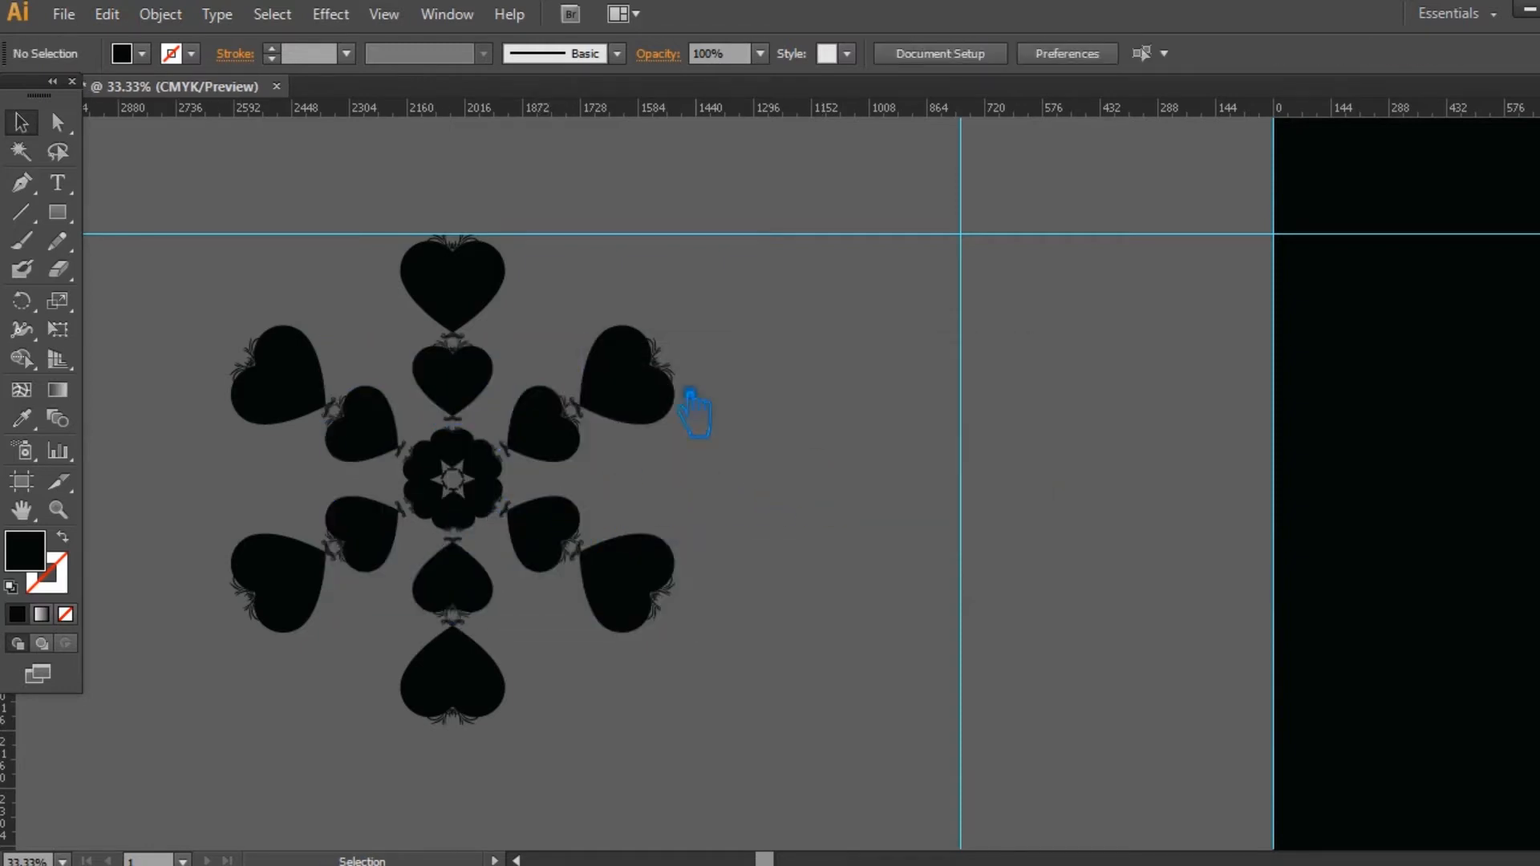
{"action": "right_click", "coordinate": [473, 263]}
{"action": "left_click", "coordinate": [530, 402]}
{"action": "left_click", "coordinate": [802, 391]}
{"action": "left_click", "coordinate": [474, 303]}
{"action": "left_click", "coordinate": [838, 379]}
Step: Undo the ungrouping and the move of the whole heart pattern
{"action": "key", "text": "ctrl+z"}
{"action": "key", "text": "ctrl+z"}
{"action": "key", "text": "ctrl+z"}
{"action": "key", "text": "ctrl+z"}
{"action": "key", "text": "ctrl+shift+z"}
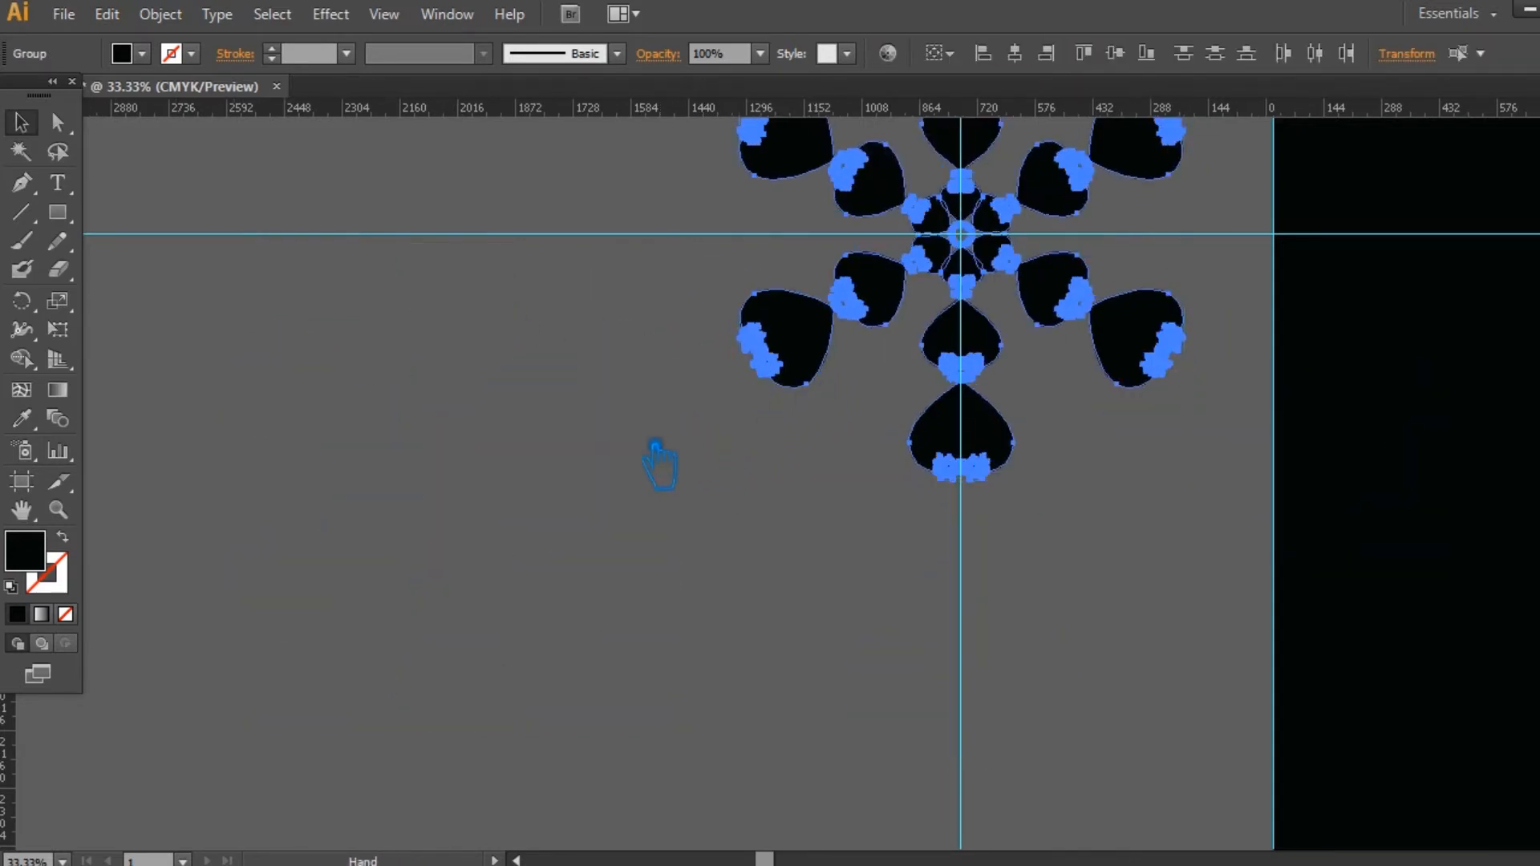
Step: Ungroup the outer ring of six large hearts centred on the guide intersection
{"action": "left_click_drag", "start_coordinate": [506, 377], "coordinate": [388, 560]}
{"action": "left_click", "coordinate": [387, 559]}
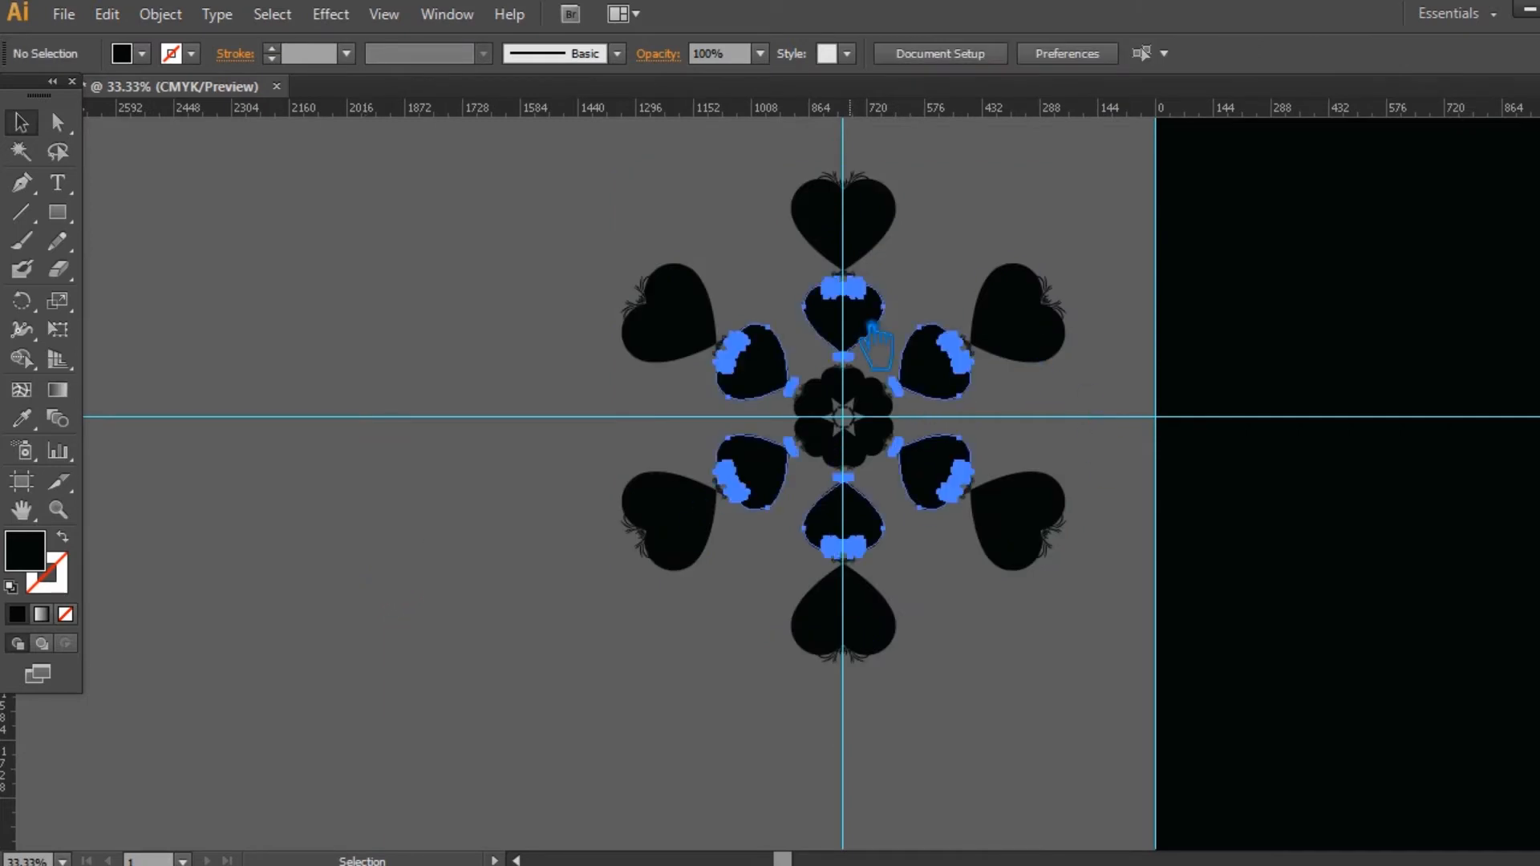
{"action": "left_click", "coordinate": [847, 225]}
{"action": "right_click", "coordinate": [844, 223]}
{"action": "left_click", "coordinate": [912, 361]}
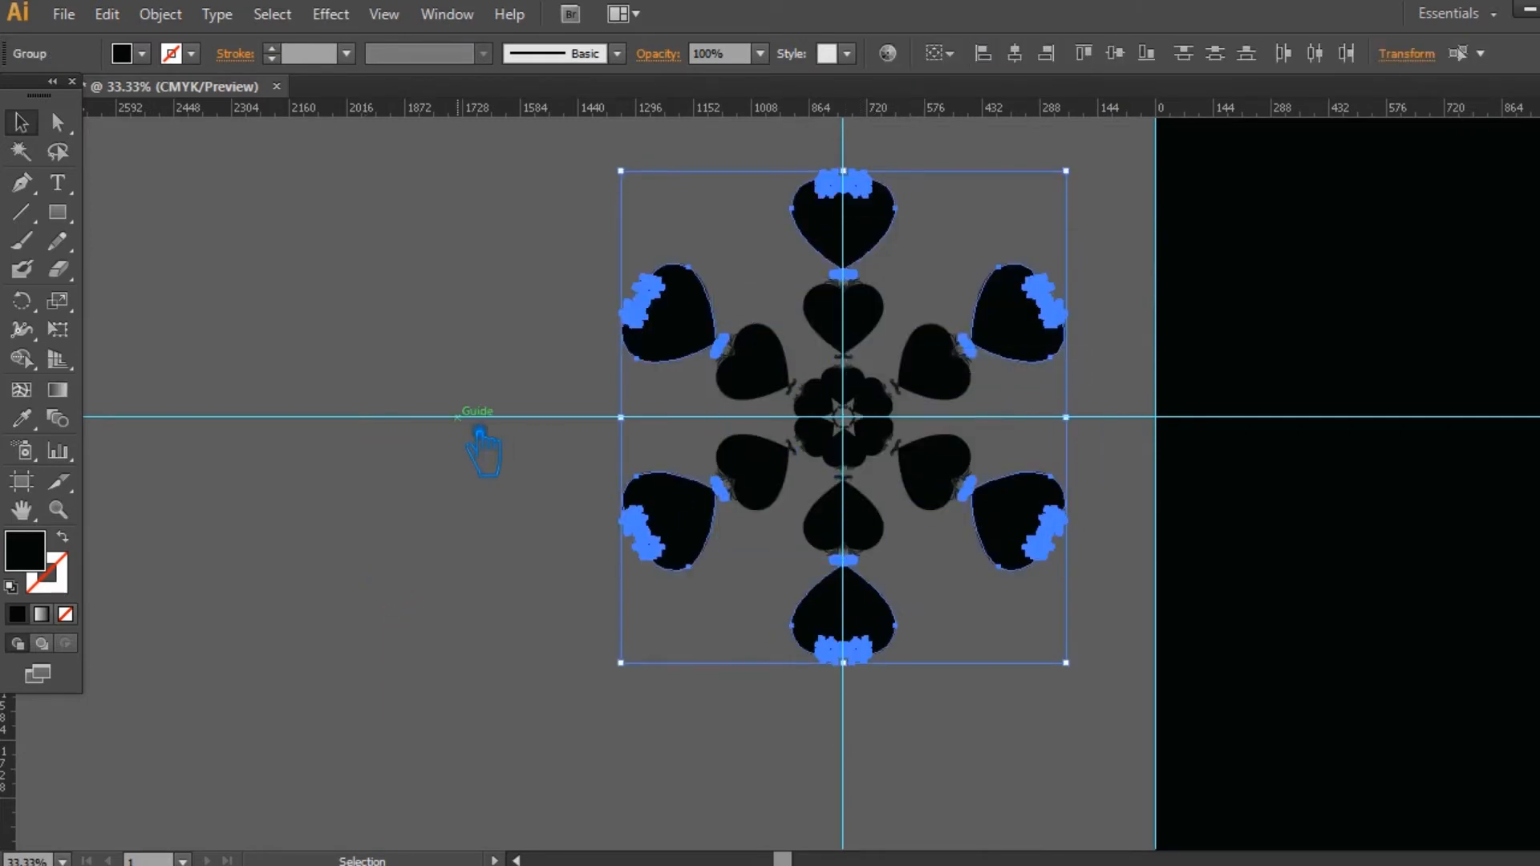
Step: Duplicate the topmost outer heart in place and scale the copy down about its centre to fit inside the original
{"action": "left_click", "coordinate": [481, 440]}
{"action": "left_click", "coordinate": [858, 241]}
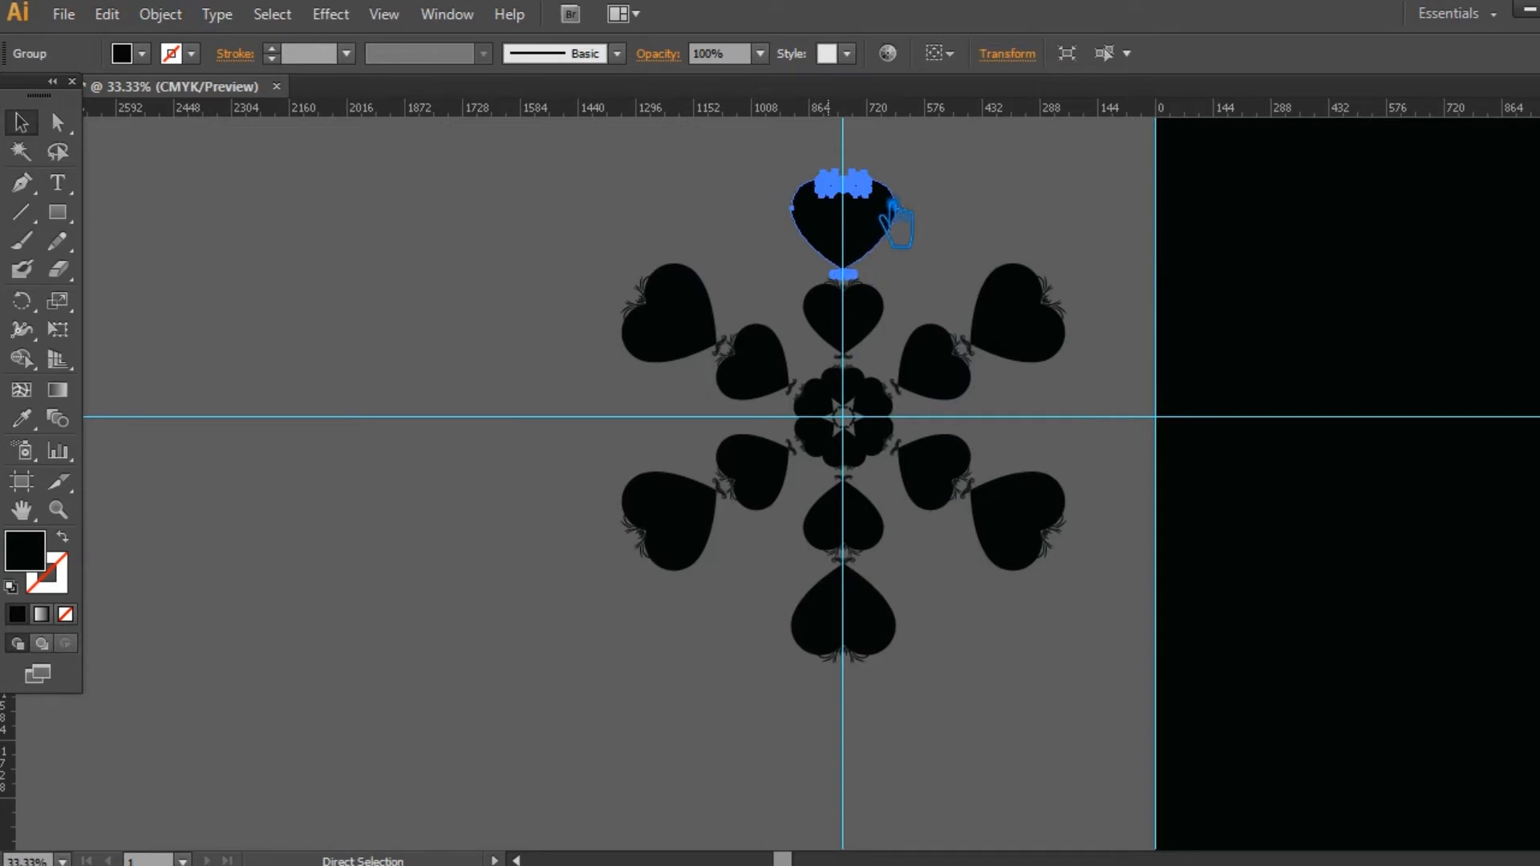
{"action": "left_click_drag", "start_coordinate": [897, 196], "coordinate": [900, 195]}
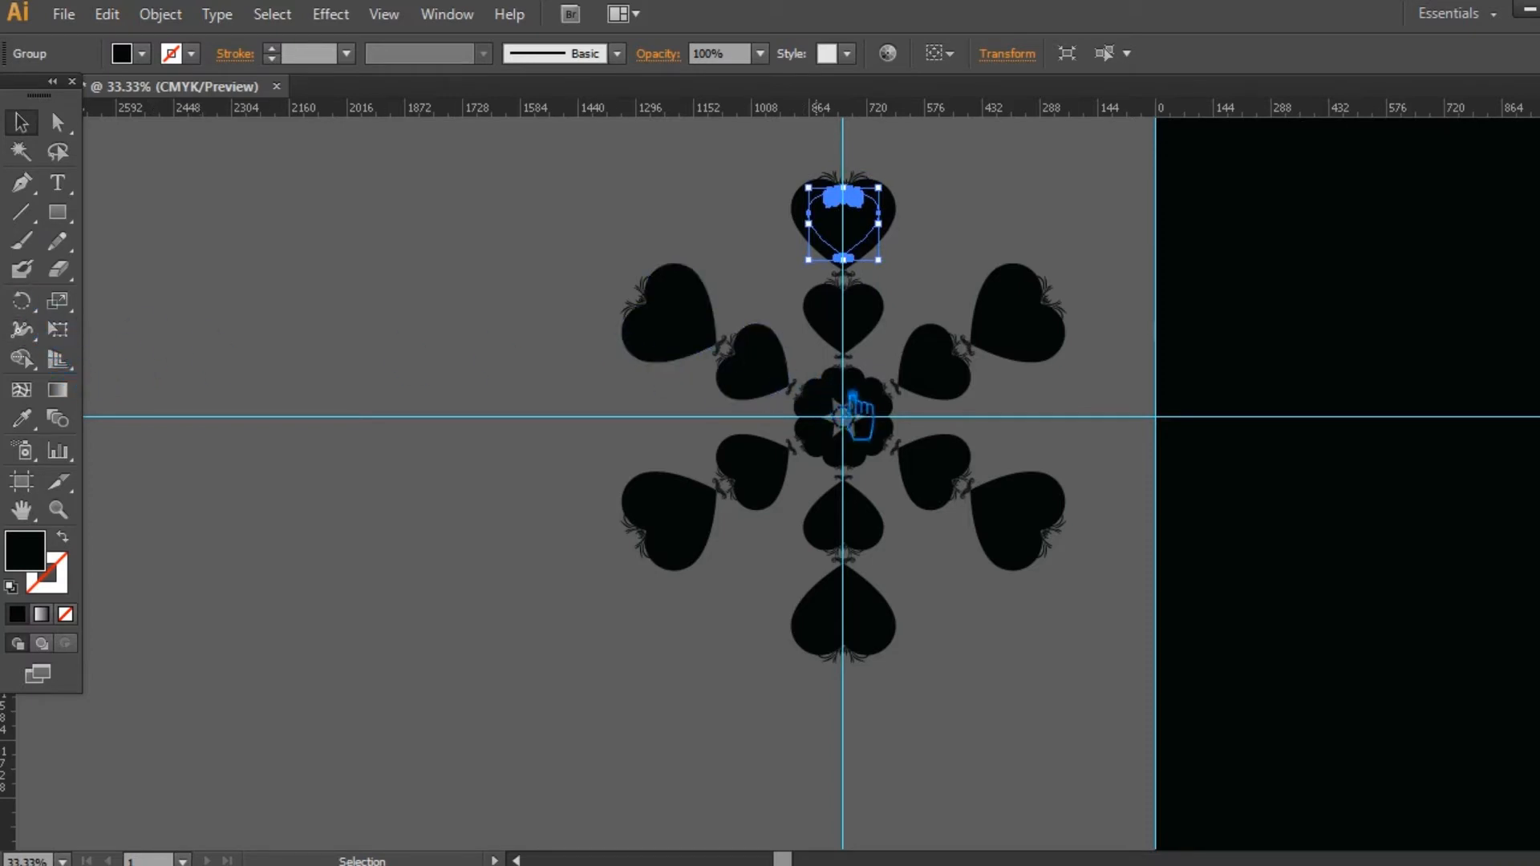
Step: Make a copy of the small heart rotated 30° about the guide intersection, previewing other angles first
{"action": "left_click", "coordinate": [37, 303]}
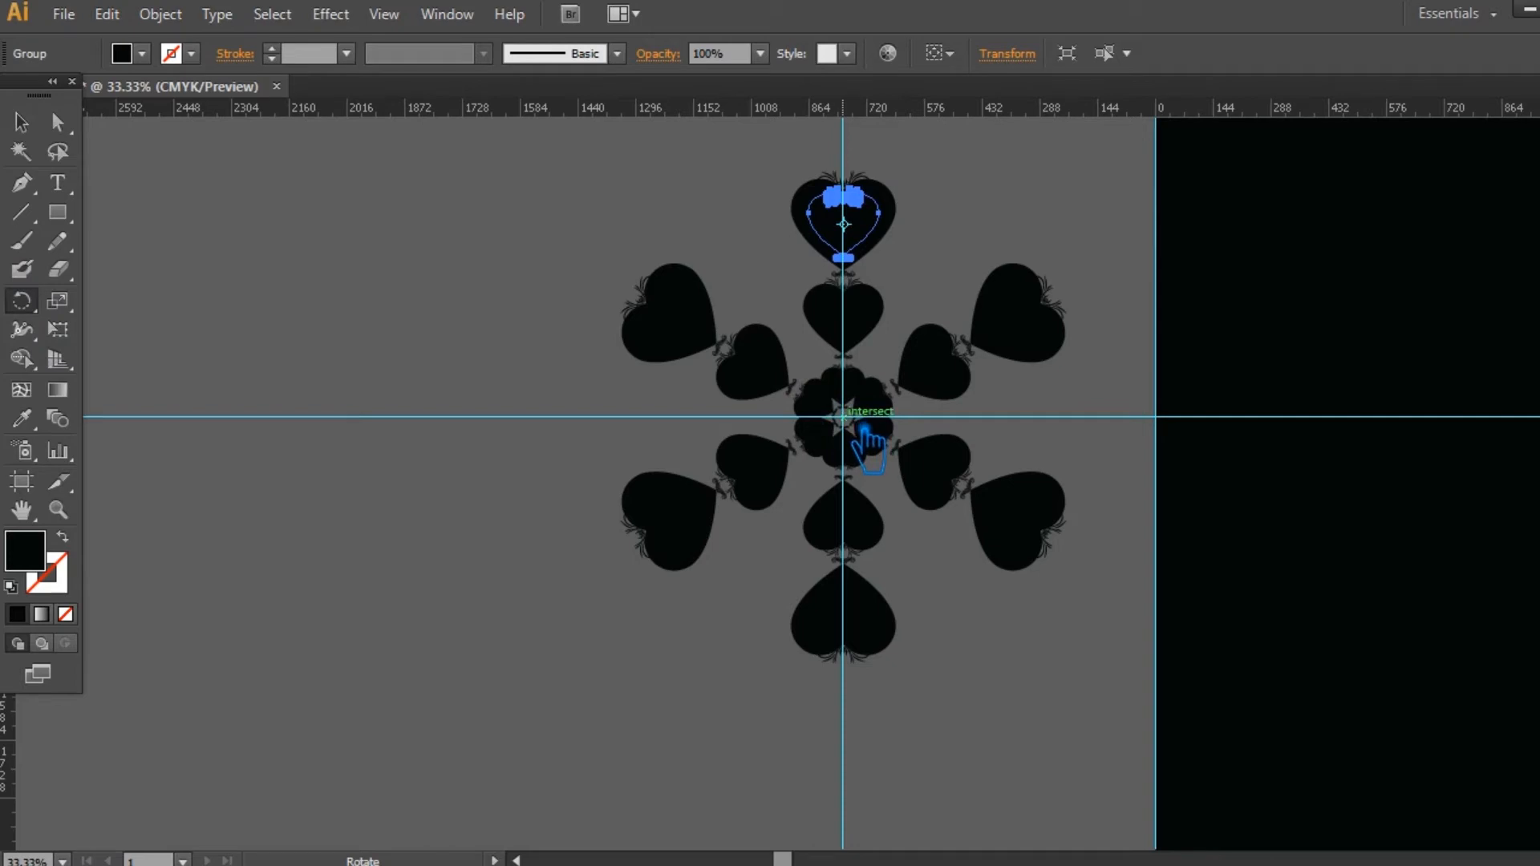
{"action": "left_click", "coordinate": [864, 429], "text": "alt"}
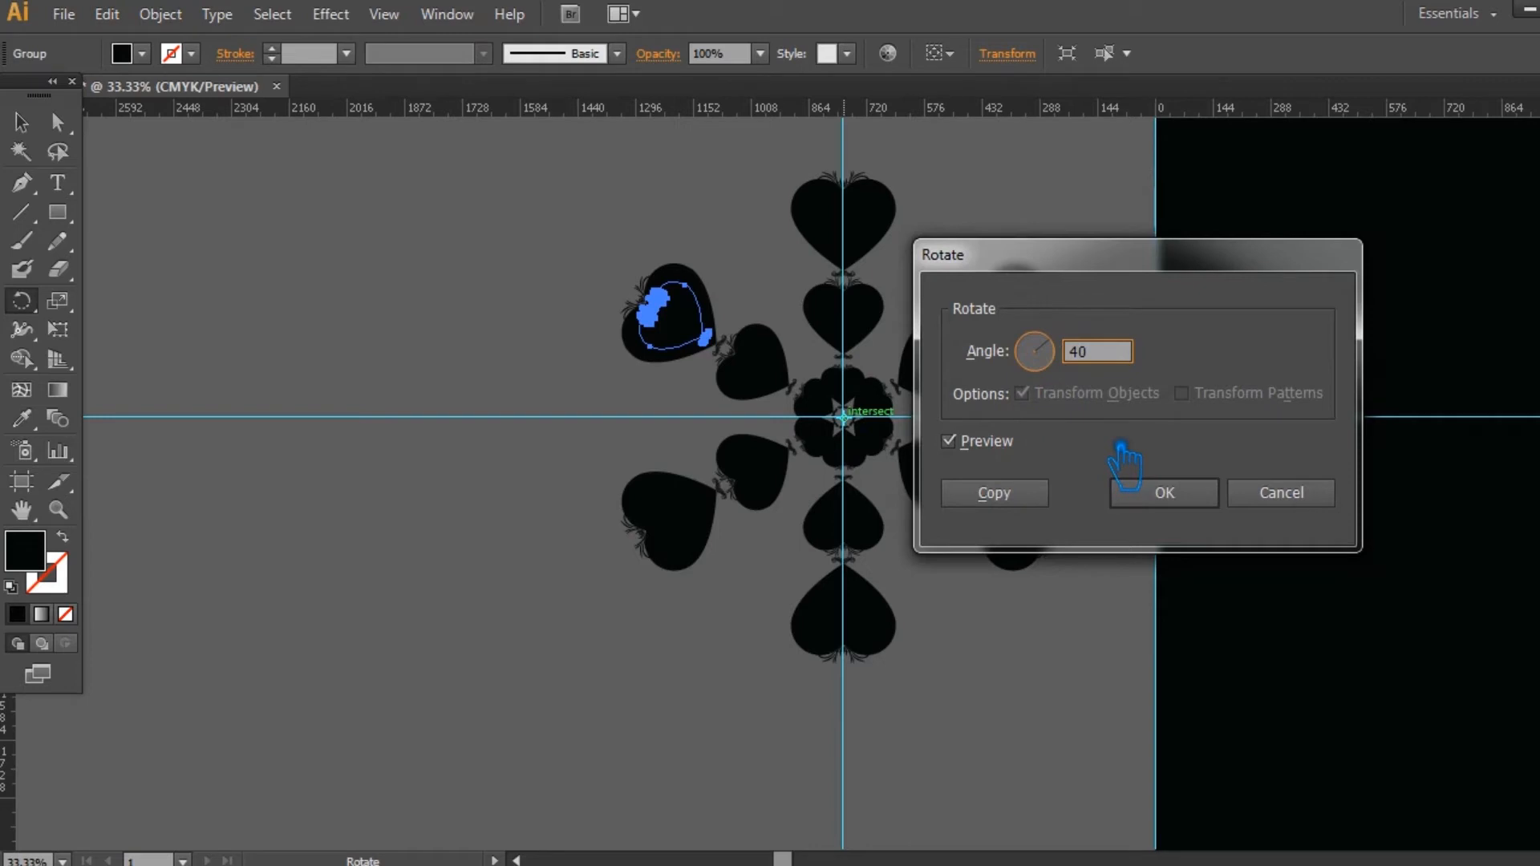
{"action": "left_click", "coordinate": [969, 452]}
{"action": "left_click", "coordinate": [968, 451]}
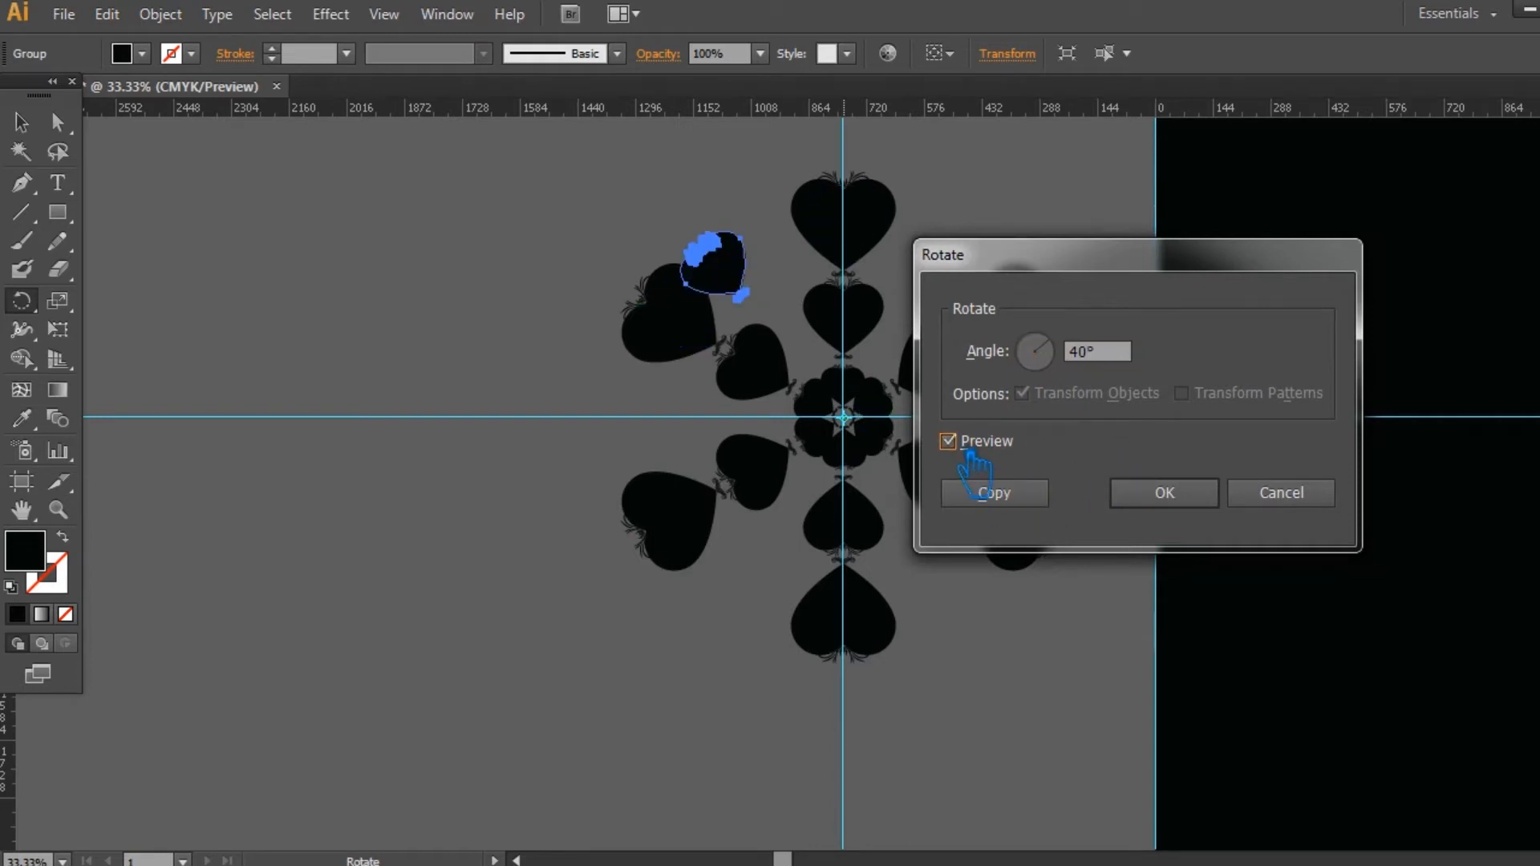
{"action": "left_click", "coordinate": [968, 452]}
{"action": "left_click", "coordinate": [1100, 353]}
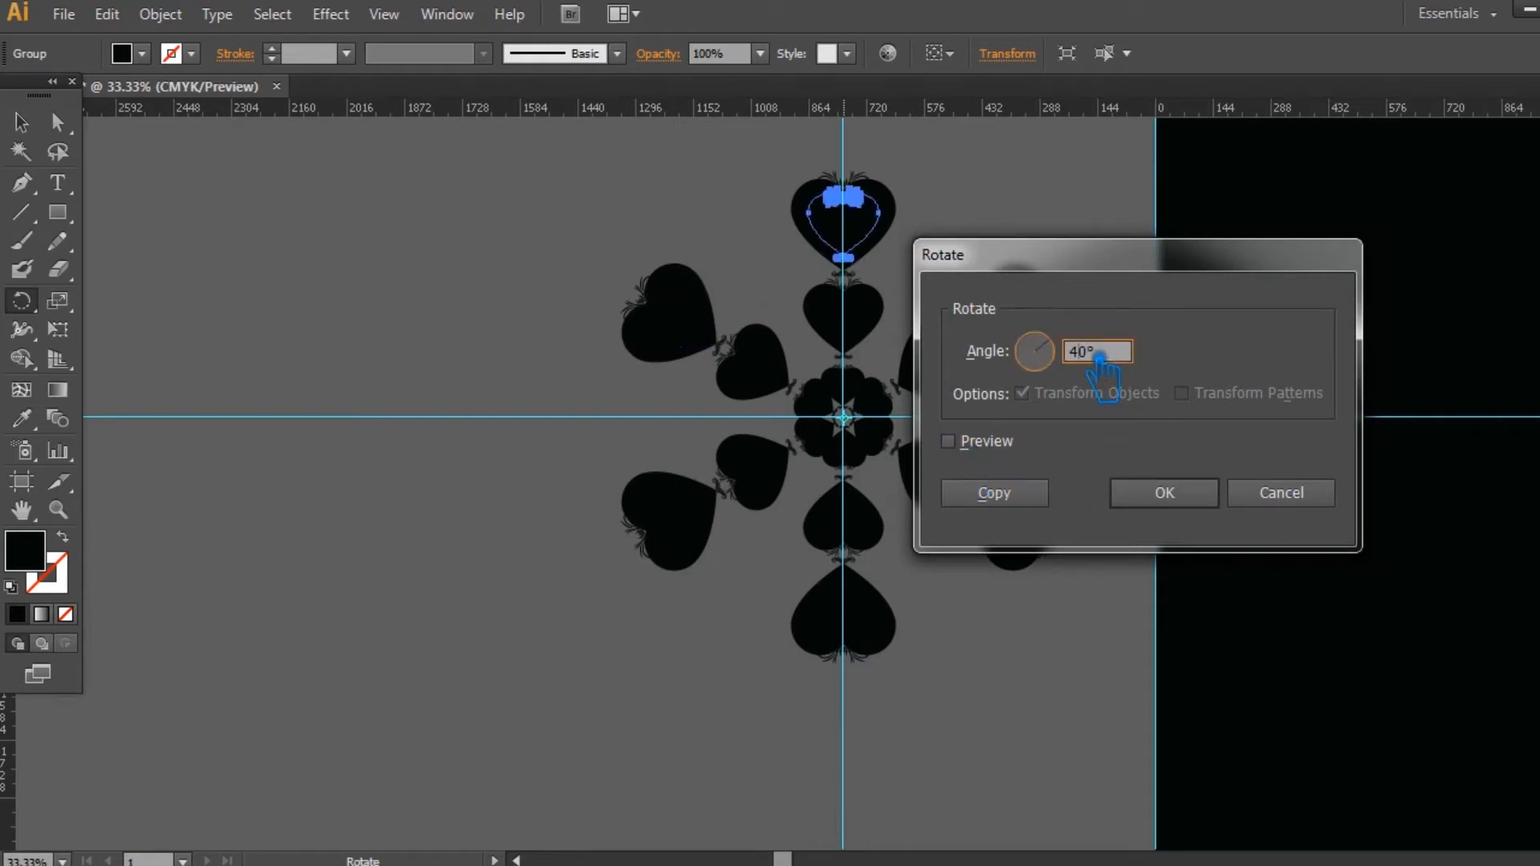
{"action": "left_click", "coordinate": [971, 454]}
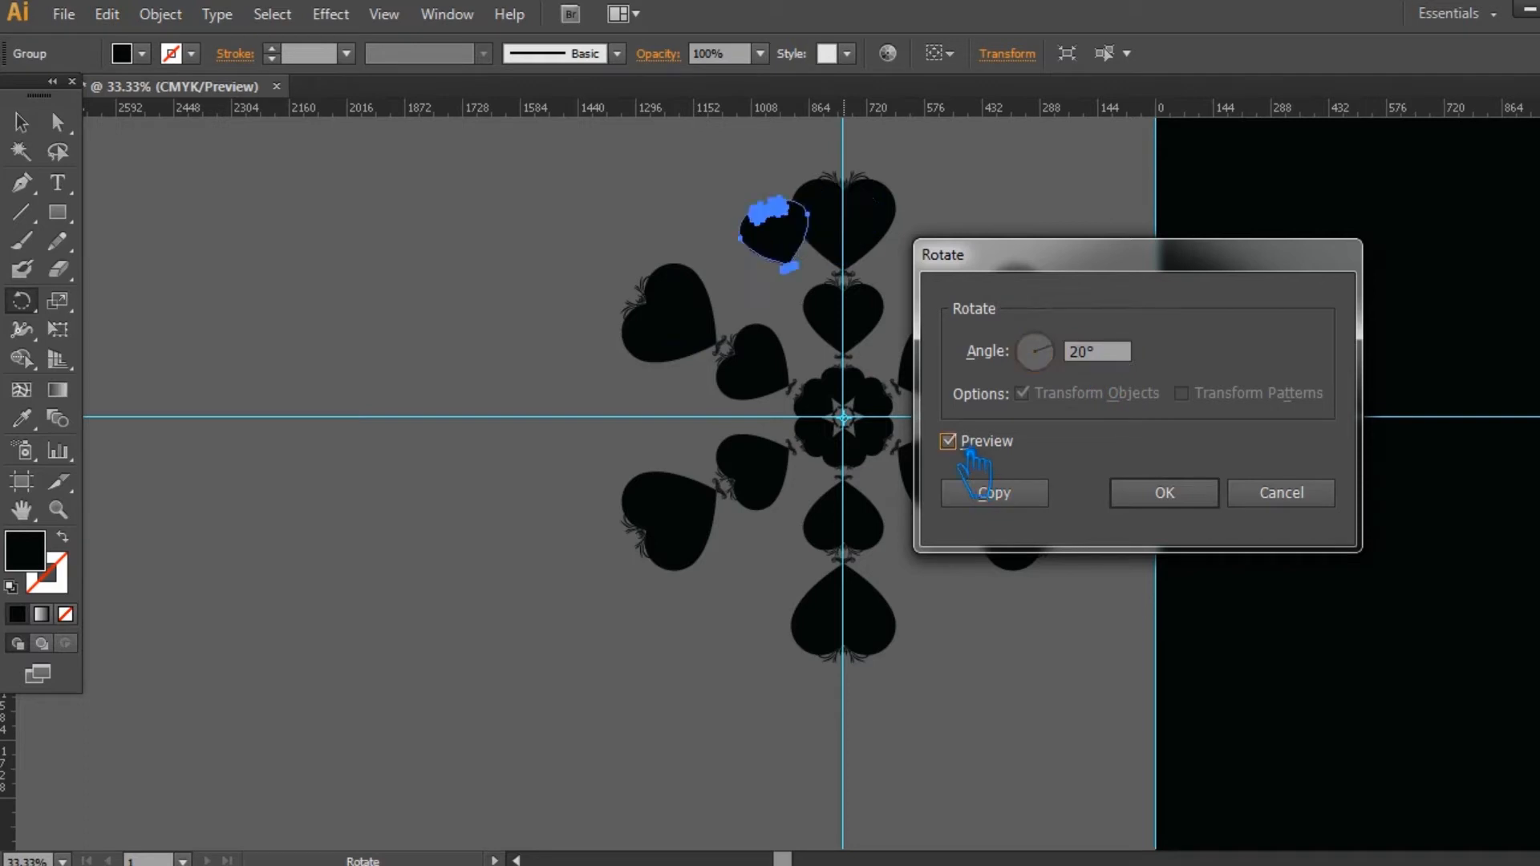
{"action": "left_click", "coordinate": [1099, 353]}
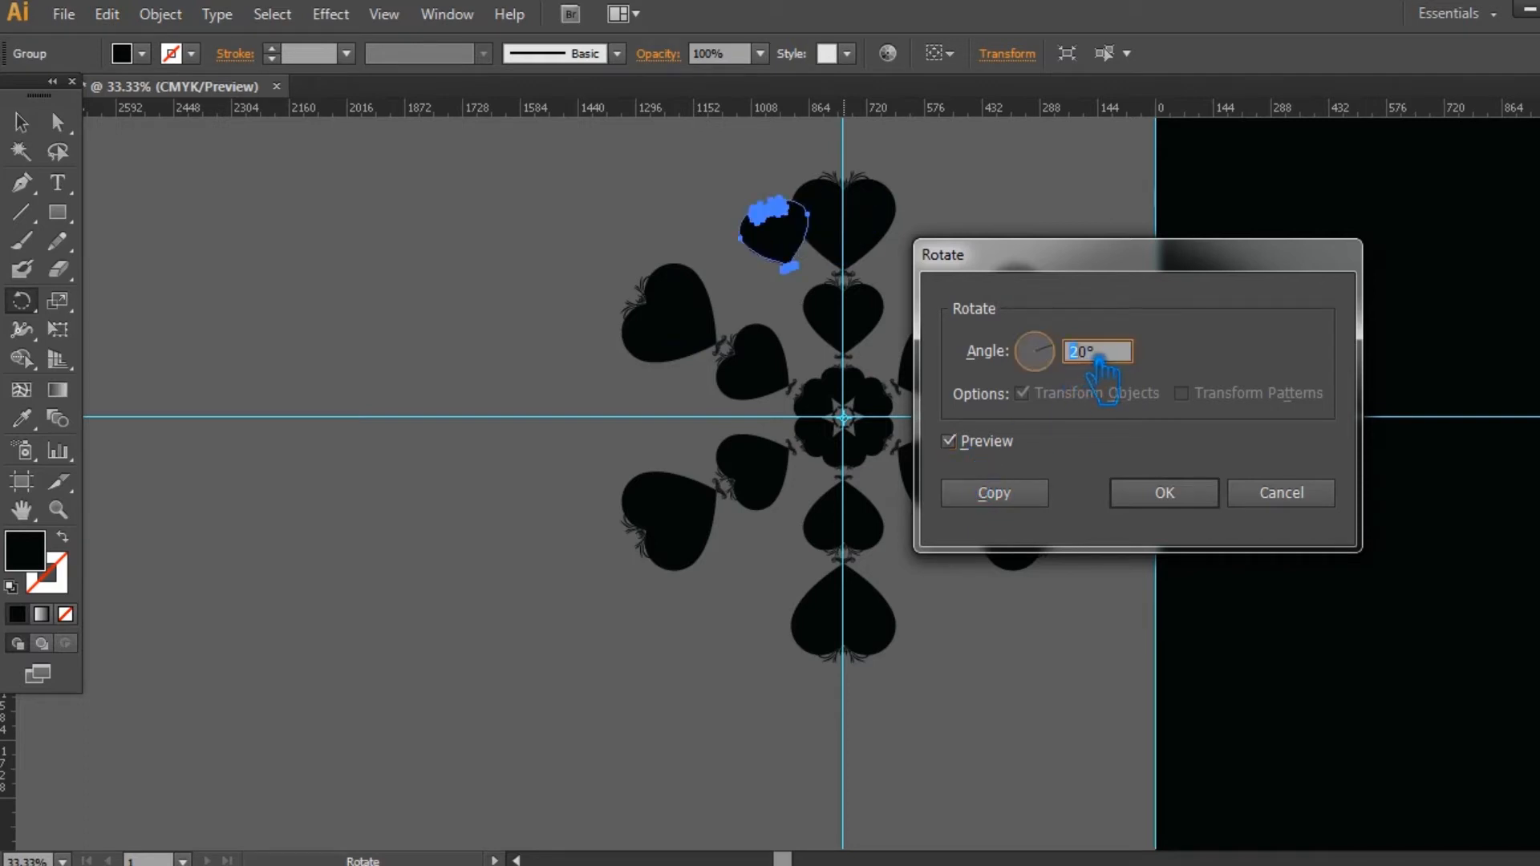
{"action": "left_click", "coordinate": [972, 446]}
{"action": "left_click", "coordinate": [971, 449]}
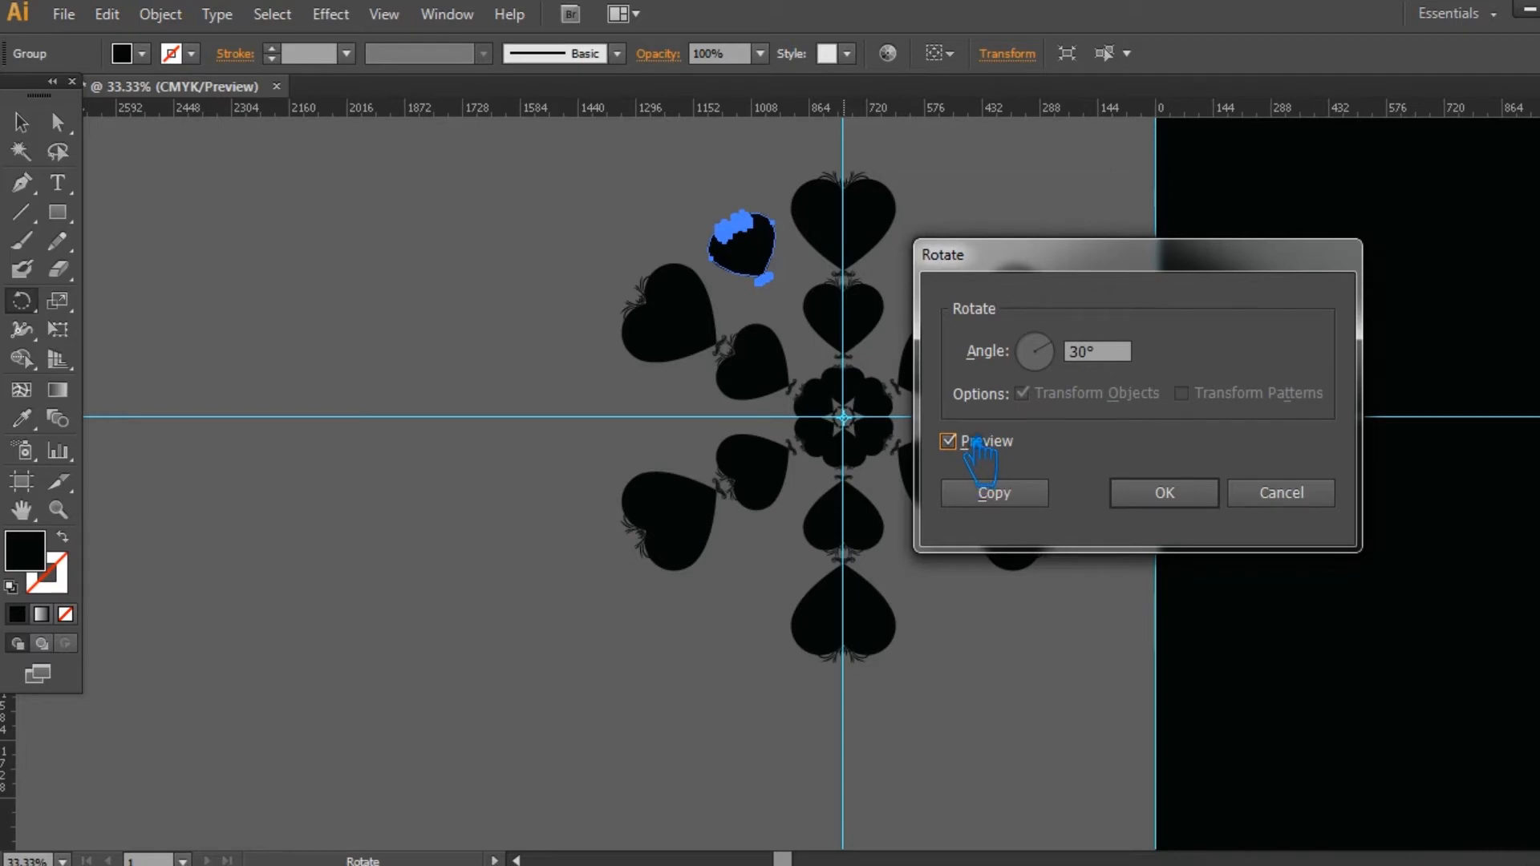
{"action": "left_click", "coordinate": [1040, 493]}
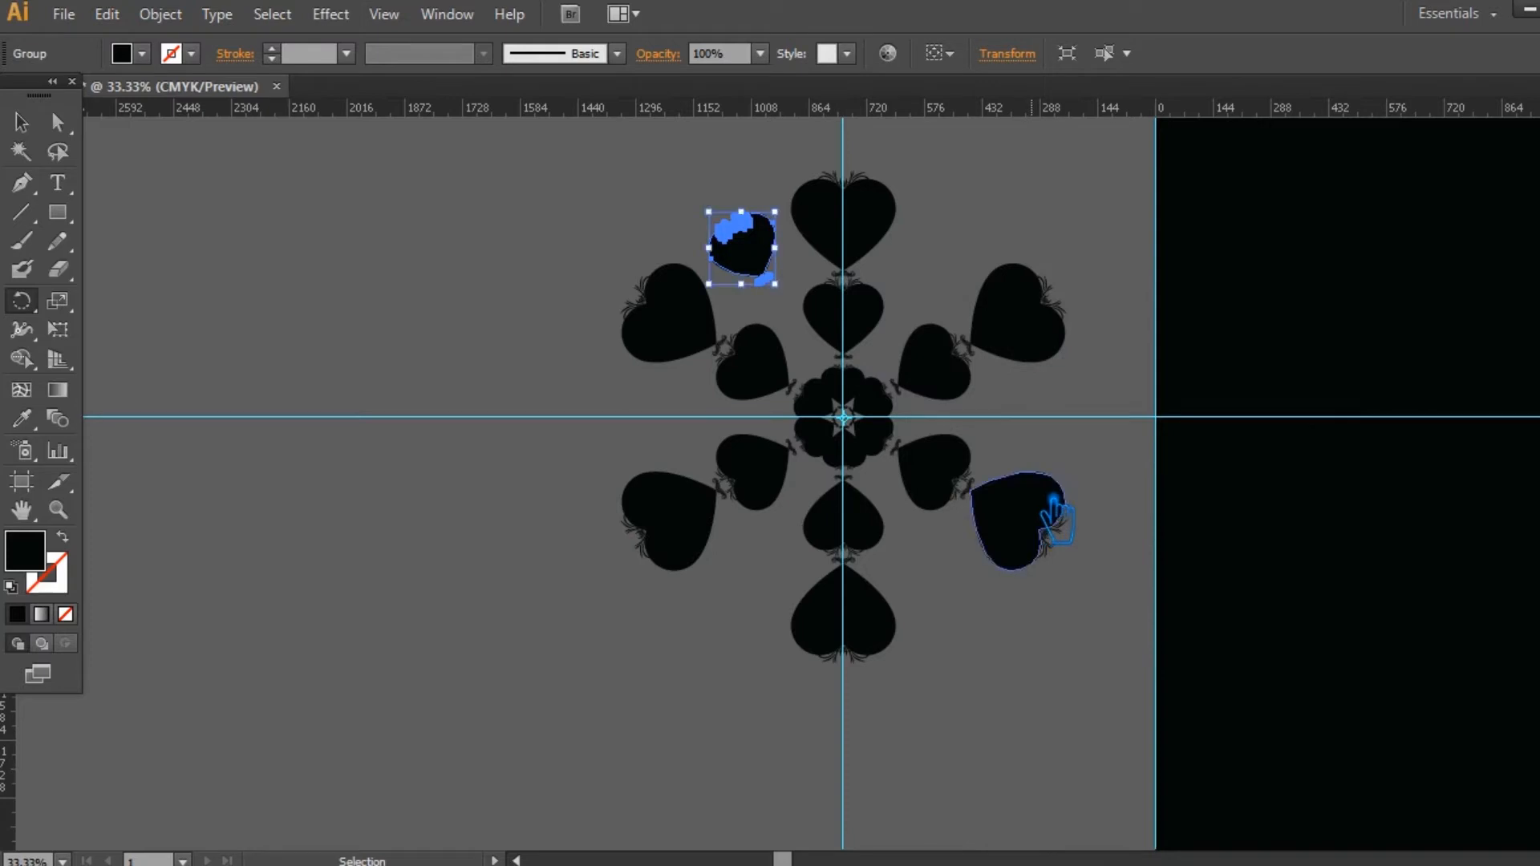
Step: Repeat the 30° rotated copy until small hearts fill all the gaps between the large outer hearts
{"action": "key", "text": "ctrl+d"}
{"action": "key", "text": "ctrl+d"}
{"action": "key", "text": "ctrl+d"}
{"action": "key", "text": "ctrl+d"}
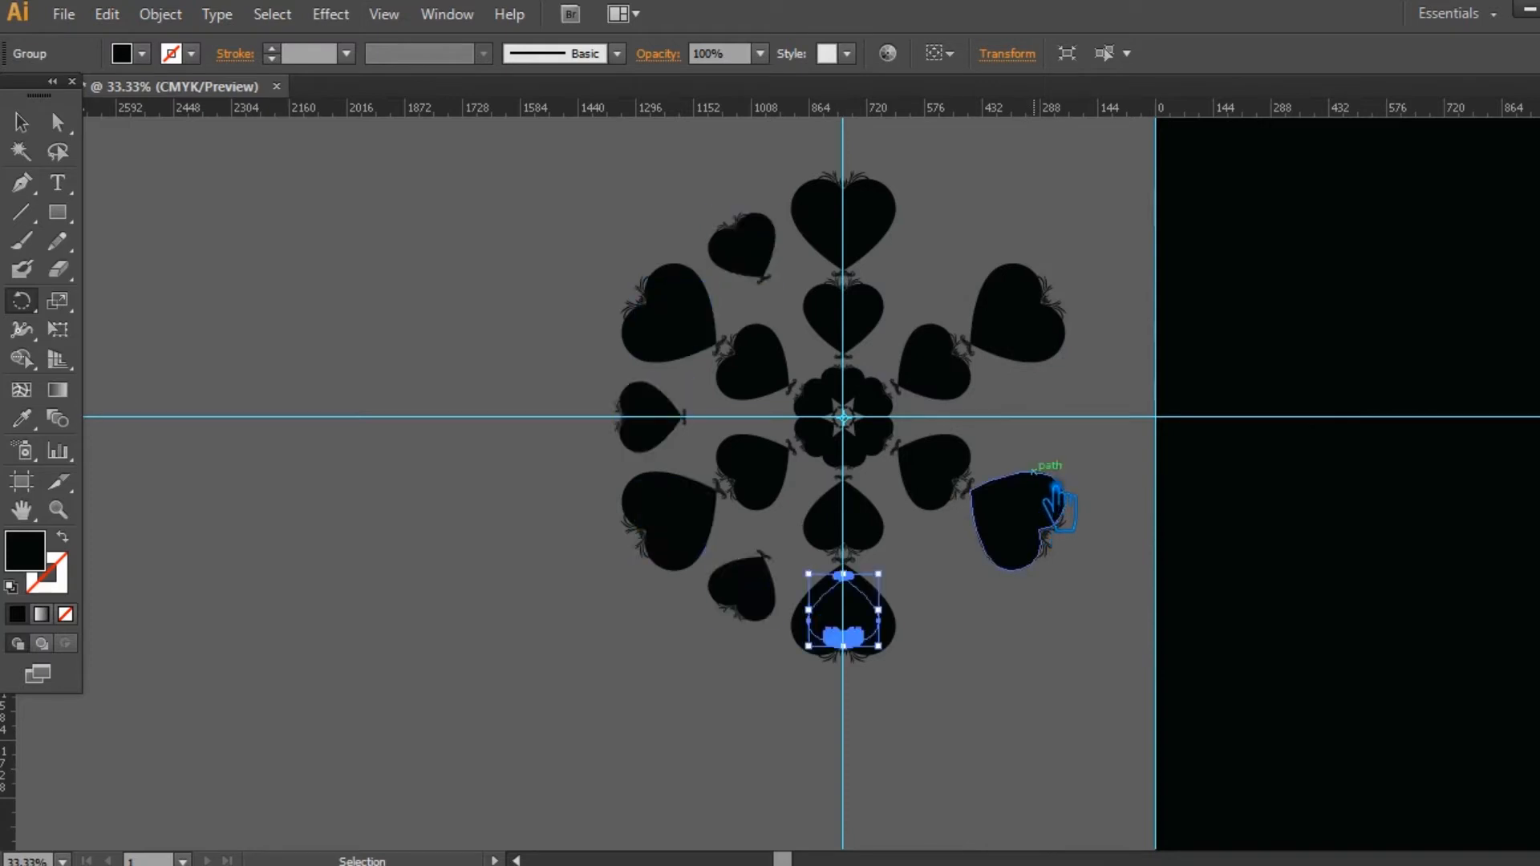
{"action": "key", "text": "ctrl+d"}
{"action": "key", "text": "ctrl+d"}
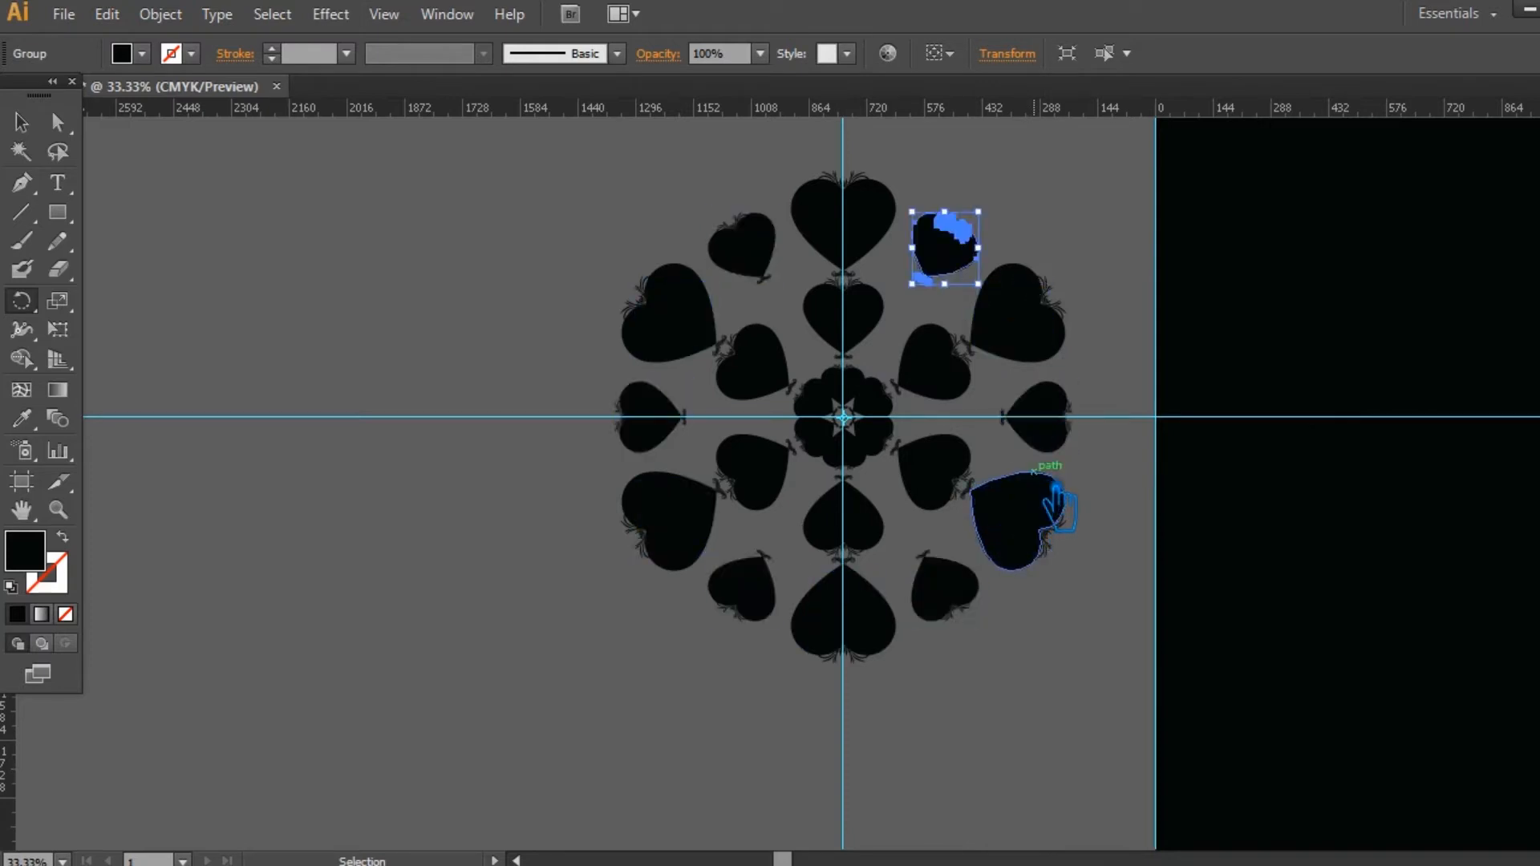
{"action": "key", "text": "ctrl+d"}
{"action": "key", "text": "ctrl+shift+a"}
{"action": "left_click", "coordinate": [21, 123]}
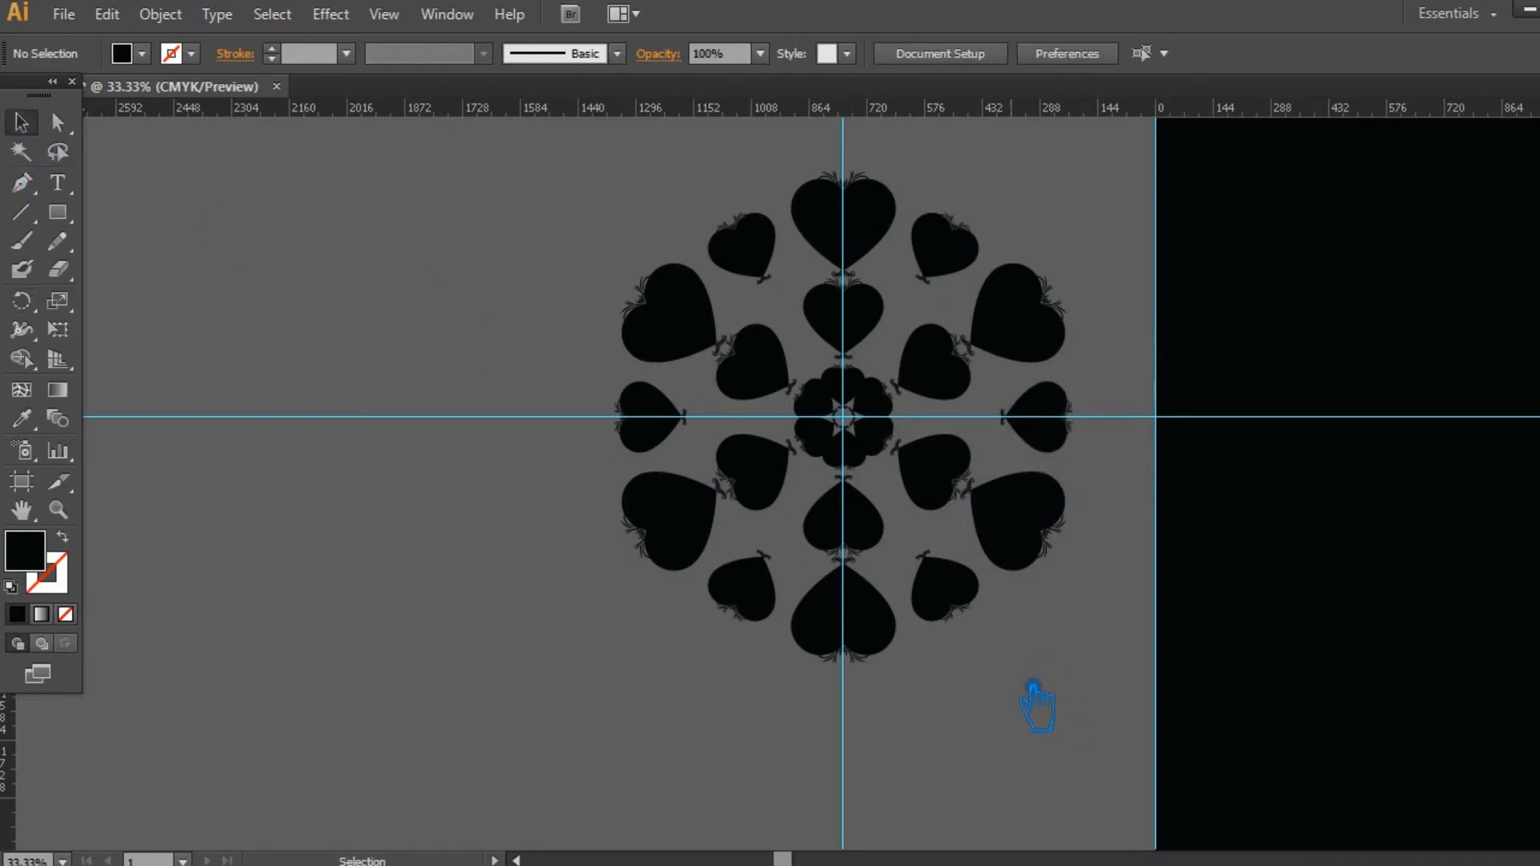
Step: Select the six large hearts of the outer ring and group them
{"action": "left_click", "coordinate": [654, 413]}
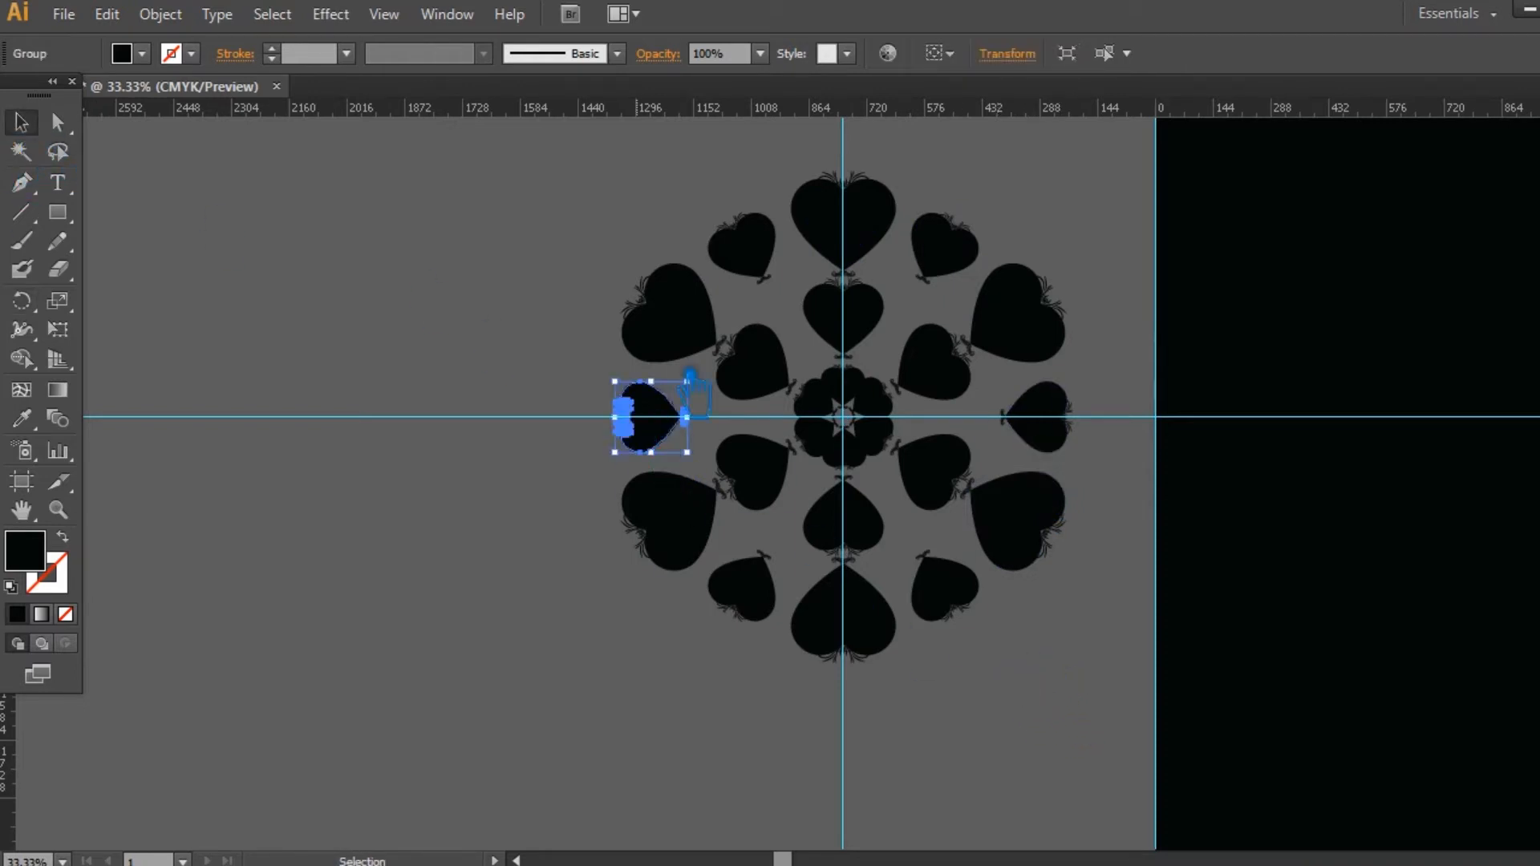
{"action": "left_click", "coordinate": [692, 336], "text": "shift"}
{"action": "left_click", "coordinate": [649, 418], "text": "shift"}
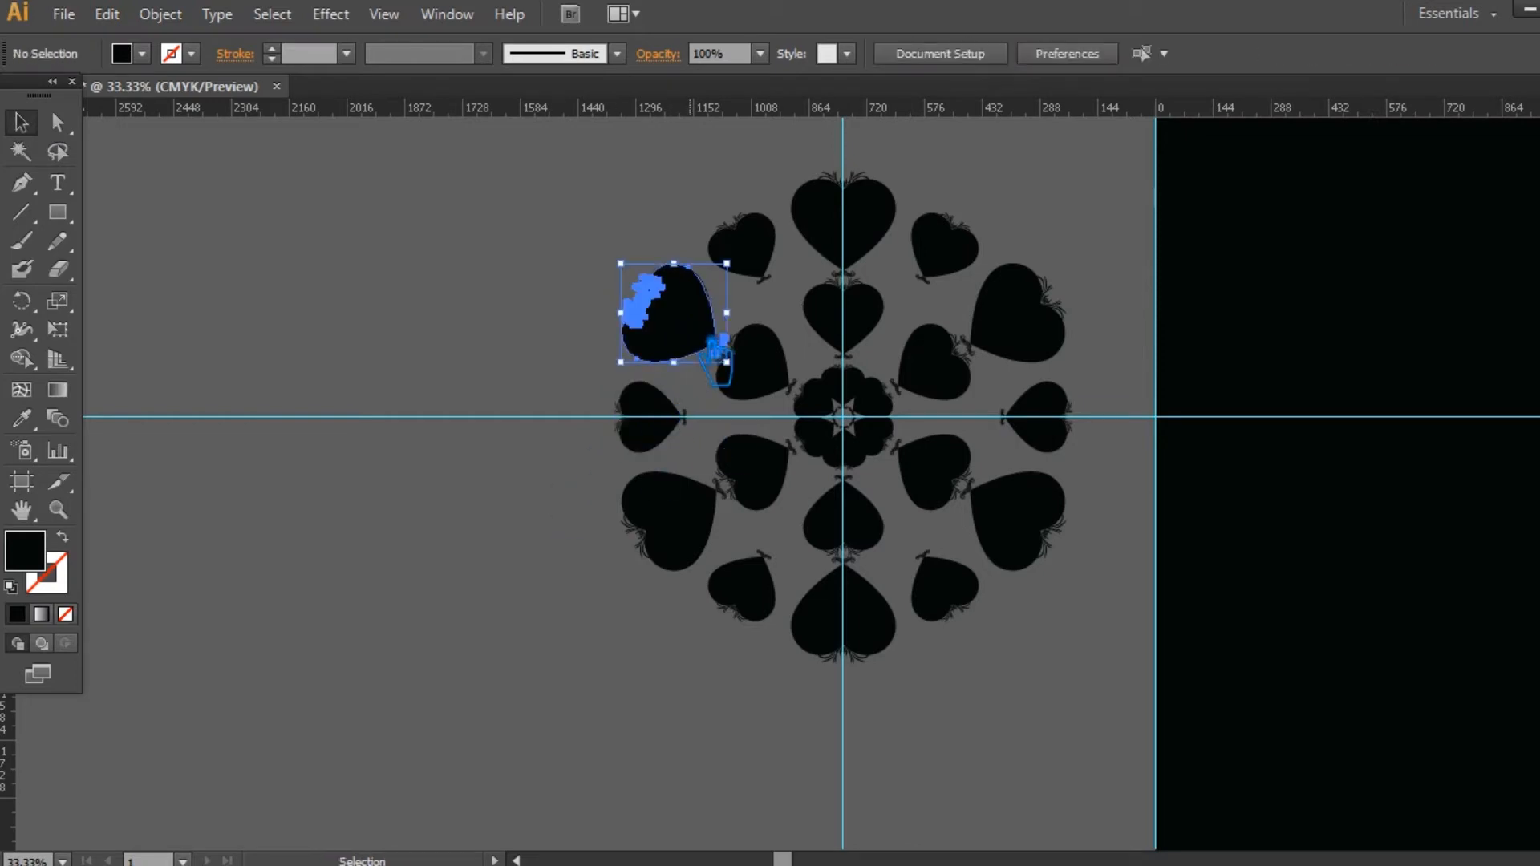
{"action": "left_click", "coordinate": [666, 521], "text": "shift"}
{"action": "left_click", "coordinate": [863, 645], "text": "shift"}
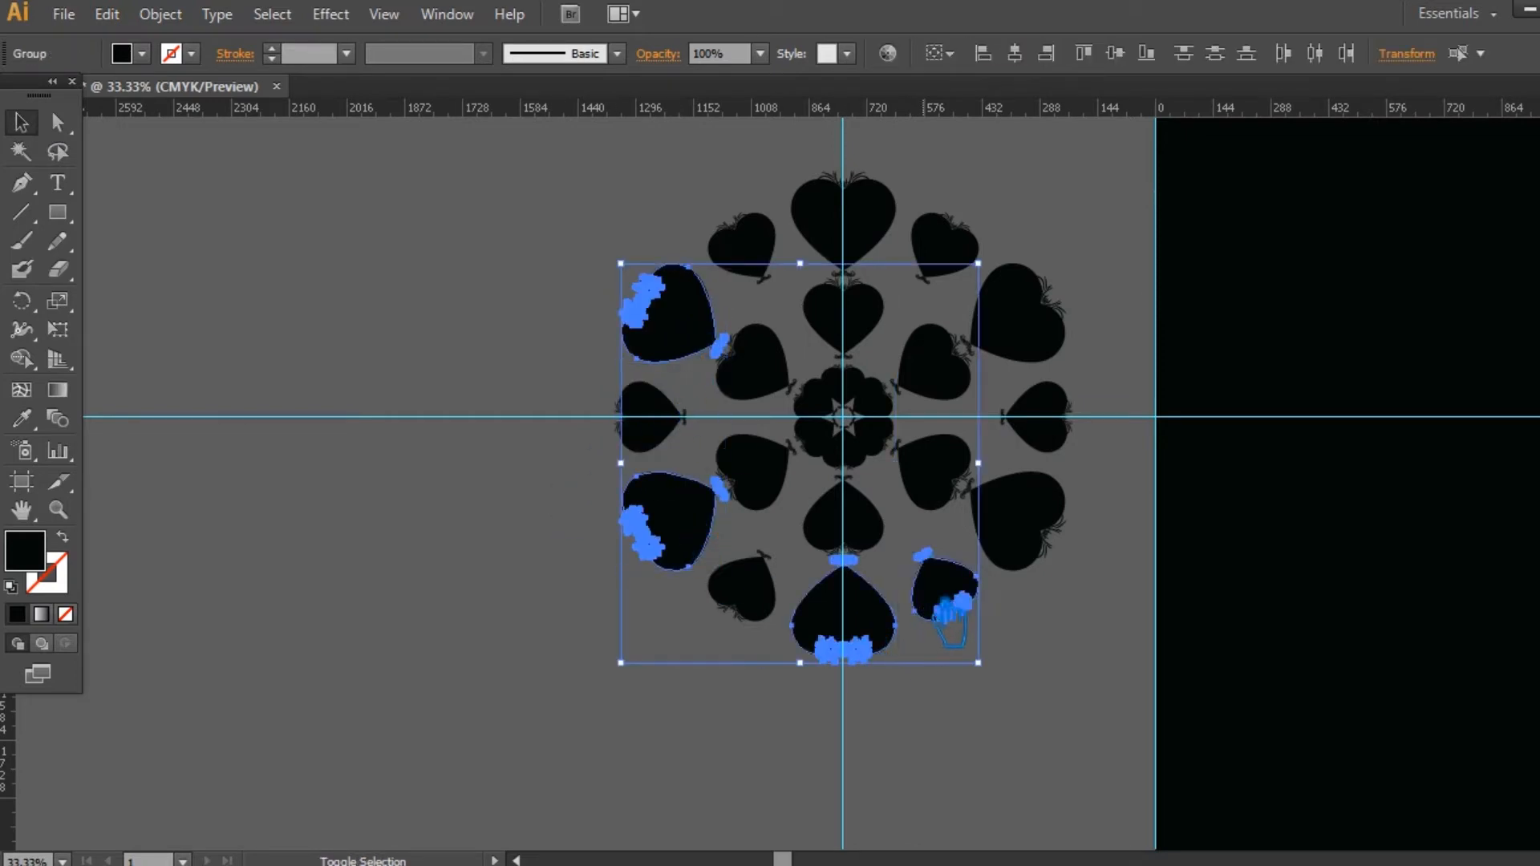
{"action": "left_click", "coordinate": [1059, 520], "text": "shift"}
{"action": "left_click", "coordinate": [1053, 327], "text": "shift"}
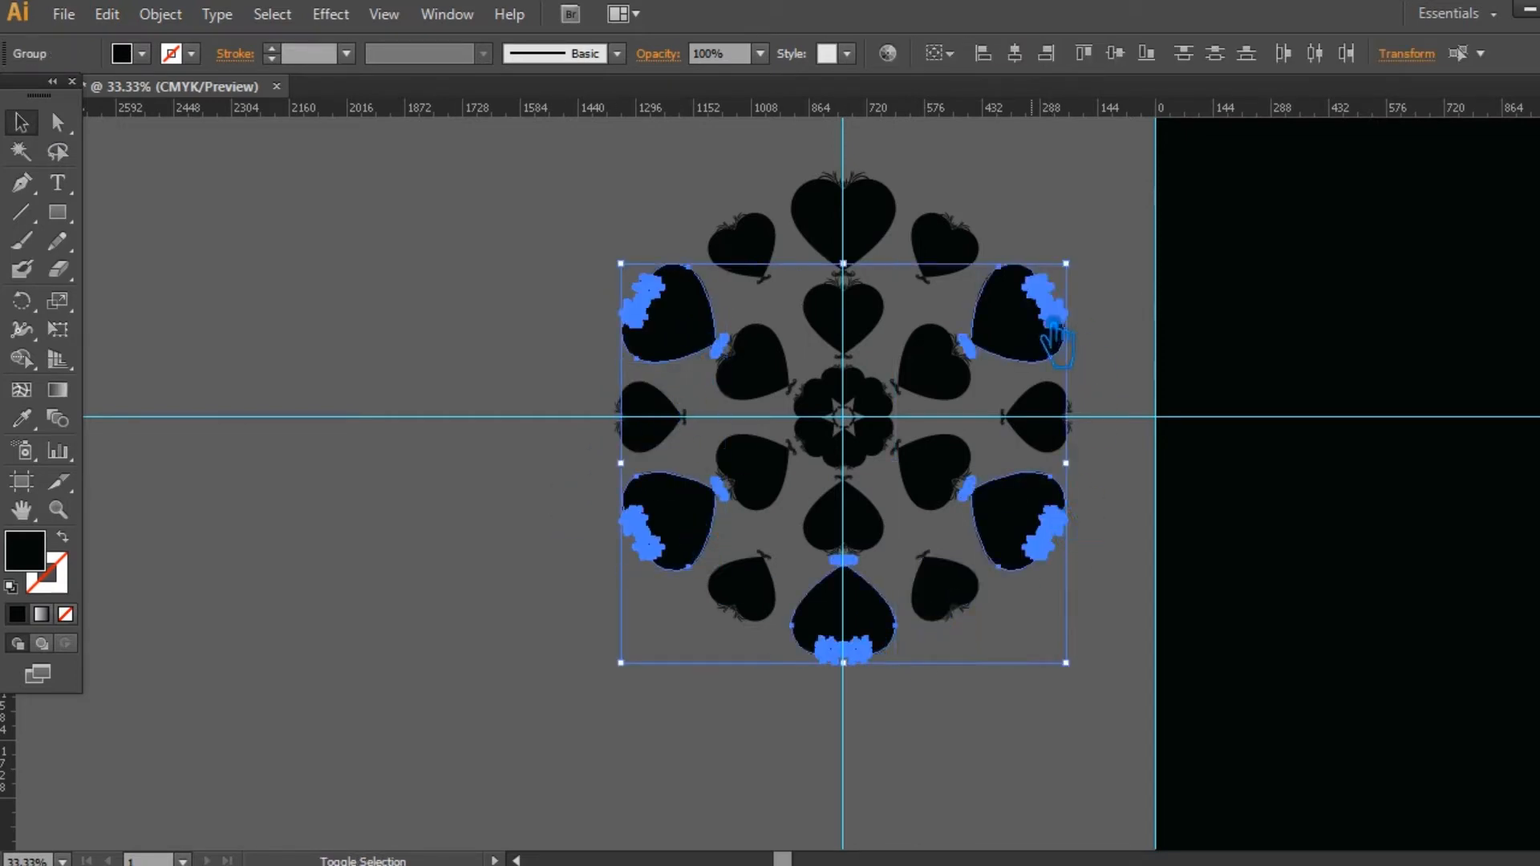
{"action": "left_click", "coordinate": [882, 224], "text": "shift"}
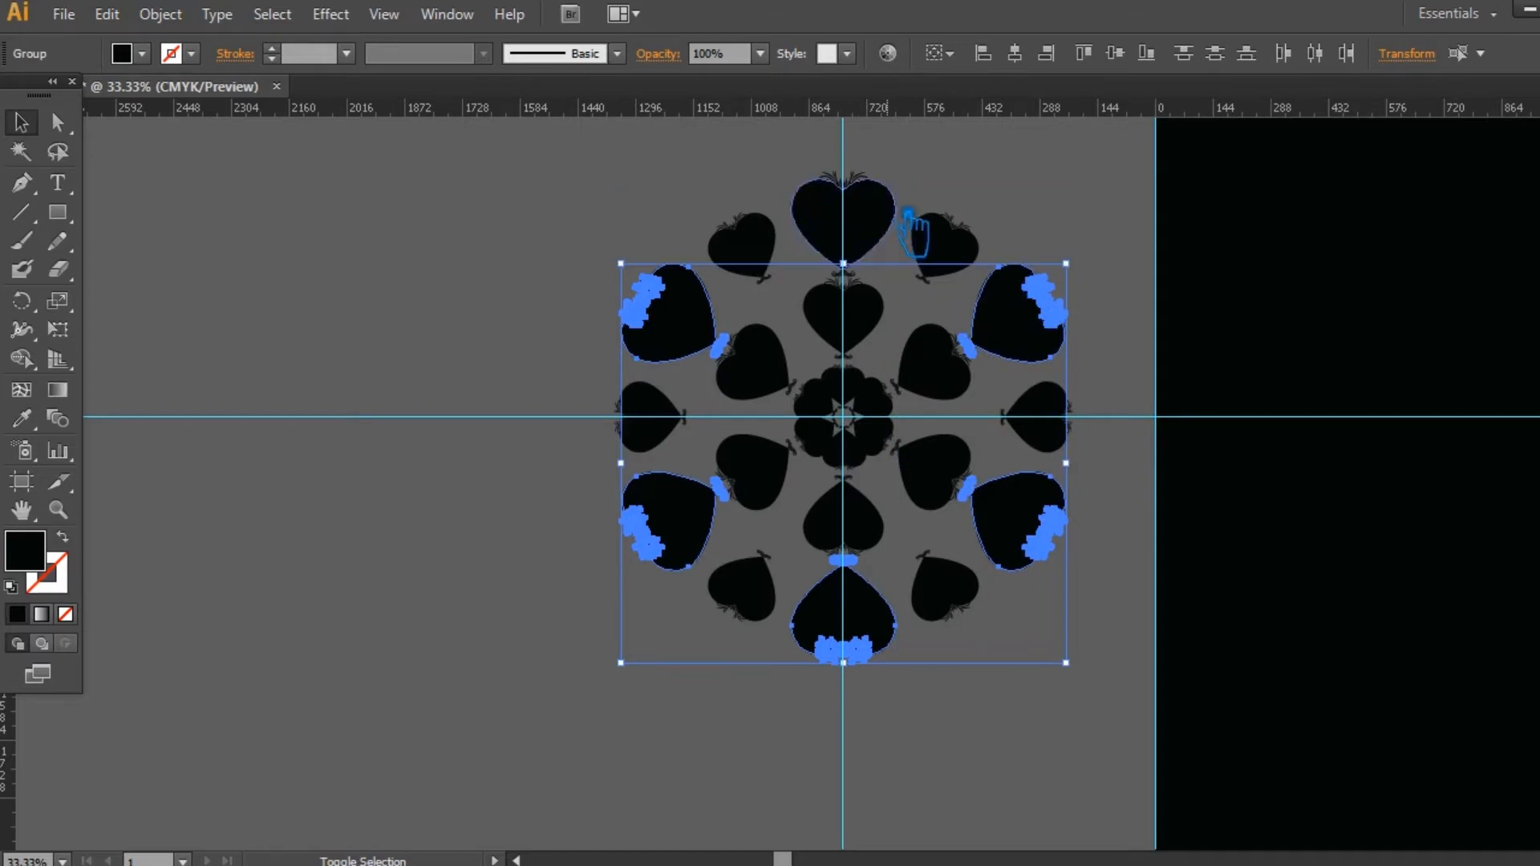
{"action": "left_click", "coordinate": [882, 229], "text": "shift"}
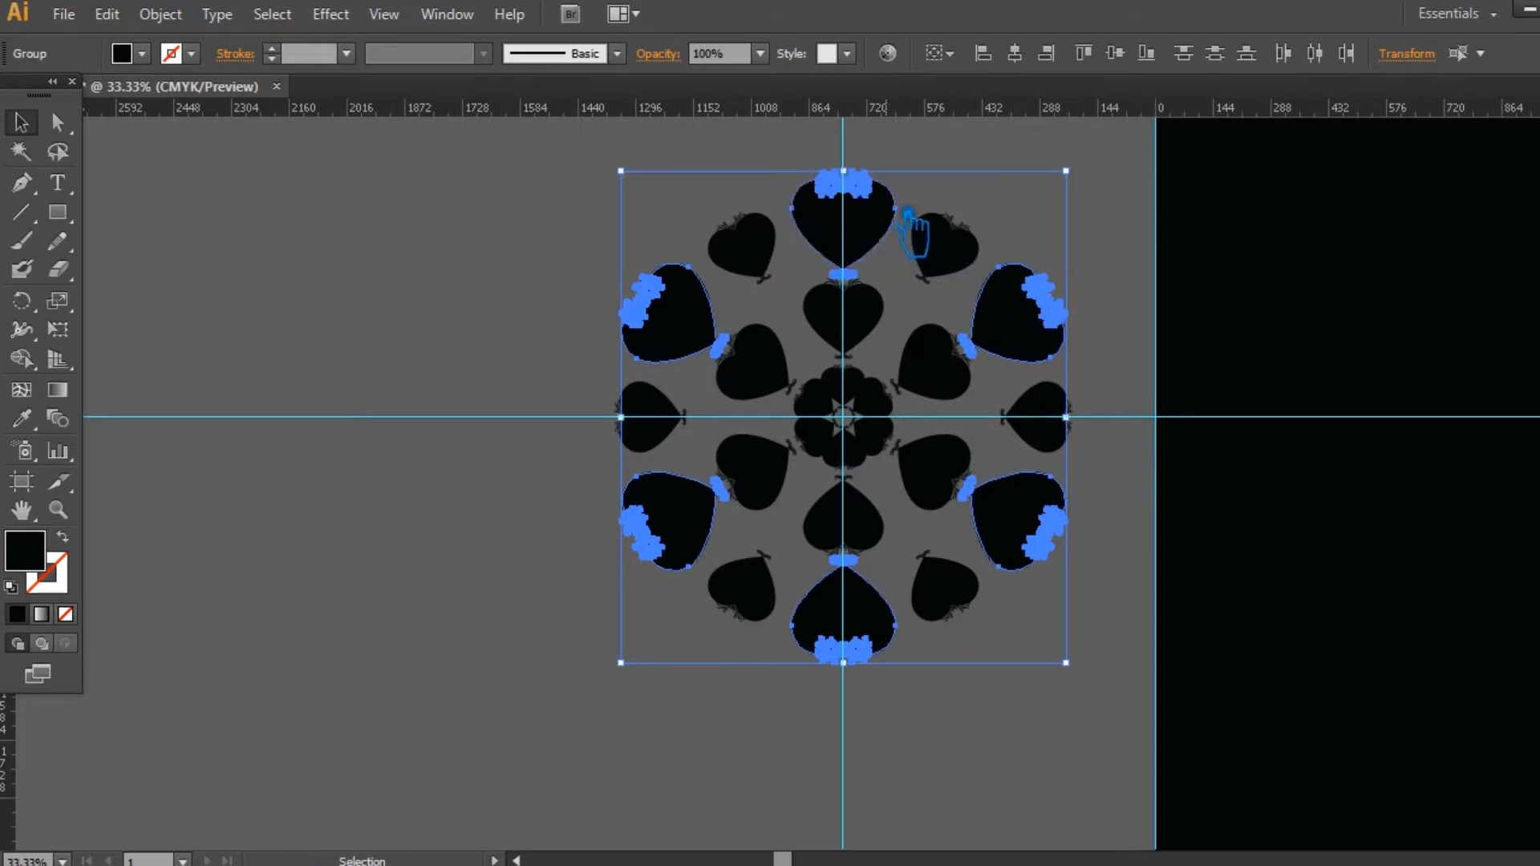
Step: Fill the grouped large outer hearts with the teal colour 38A5A5
{"action": "double_click", "coordinate": [56, 566]}
{"action": "left_click", "coordinate": [1131, 265]}
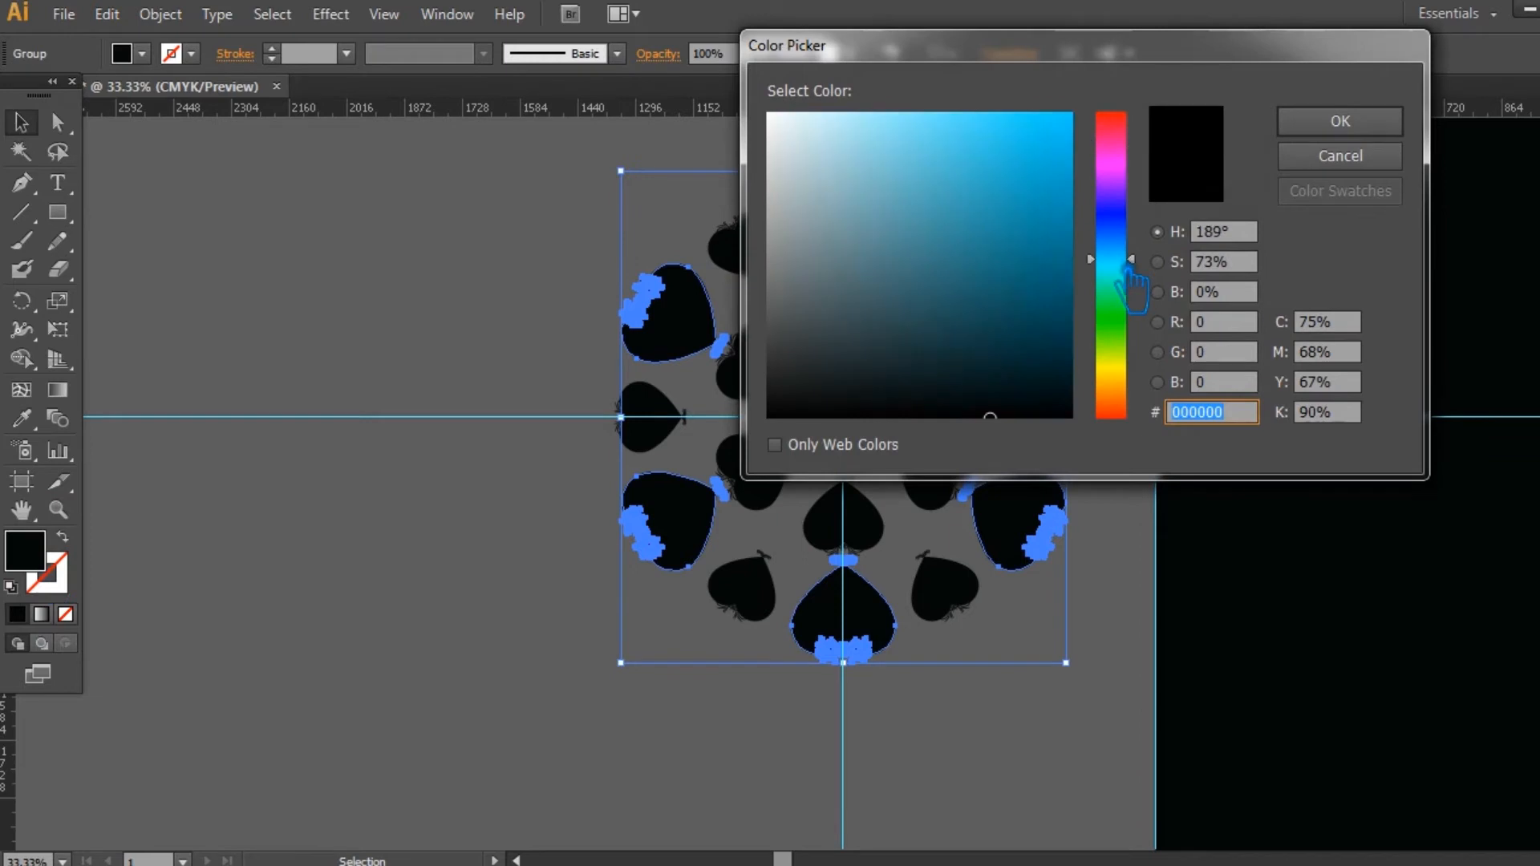
{"action": "left_click", "coordinate": [1119, 351]}
{"action": "left_click_drag", "start_coordinate": [1125, 357], "coordinate": [1134, 272]}
{"action": "left_click_drag", "start_coordinate": [974, 290], "coordinate": [970, 220]}
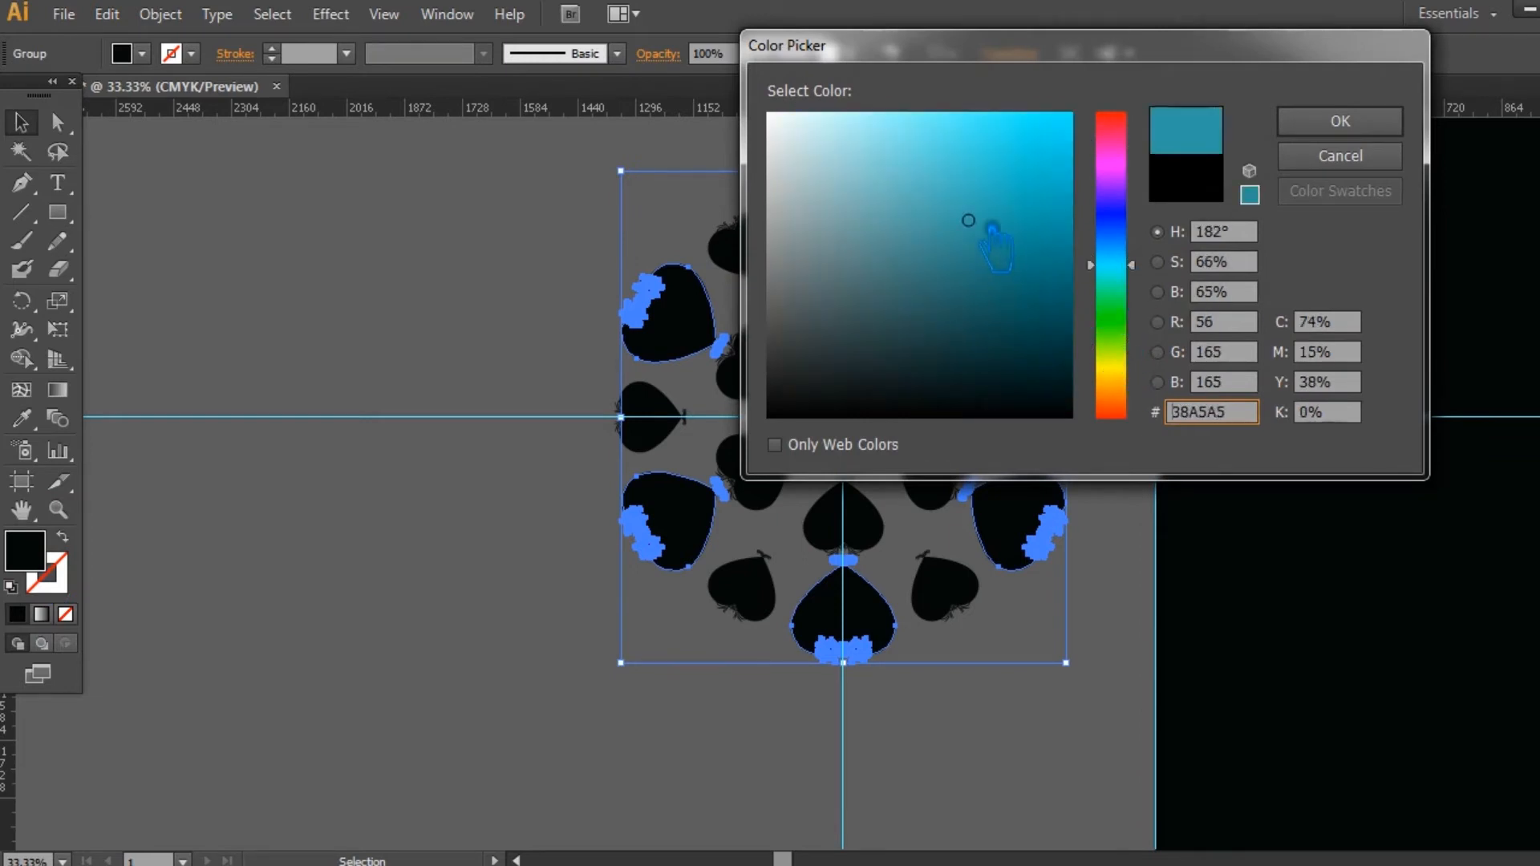
{"action": "left_click", "coordinate": [1340, 121]}
{"action": "left_click", "coordinate": [1137, 274]}
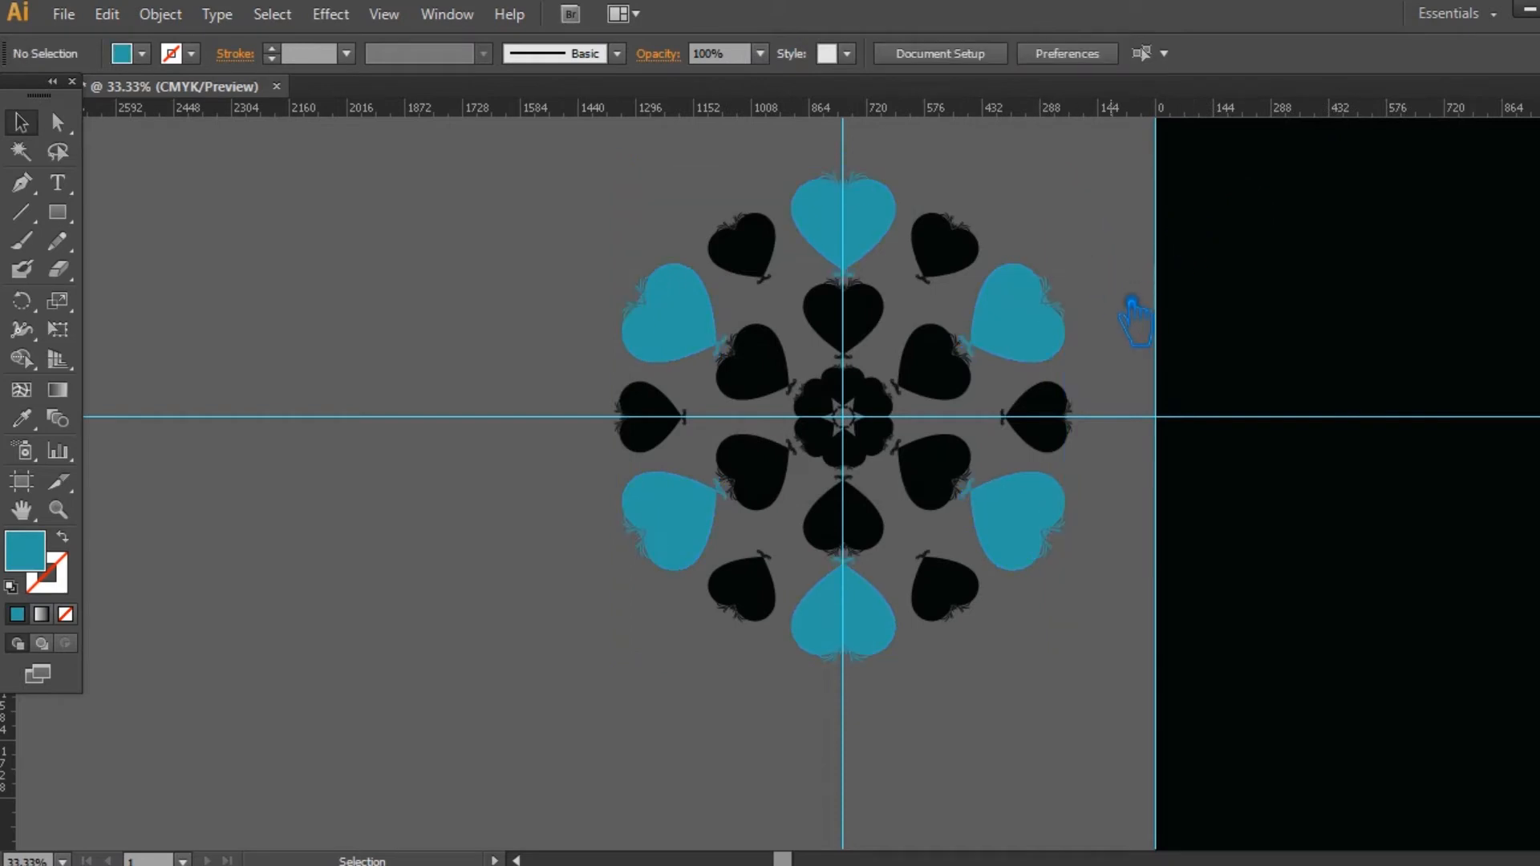
Step: Send the group of large outer hearts to the back, behind their small inner hearts
{"action": "left_click", "coordinate": [1052, 336]}
{"action": "key", "text": "ctrl+shift+bracketleft"}
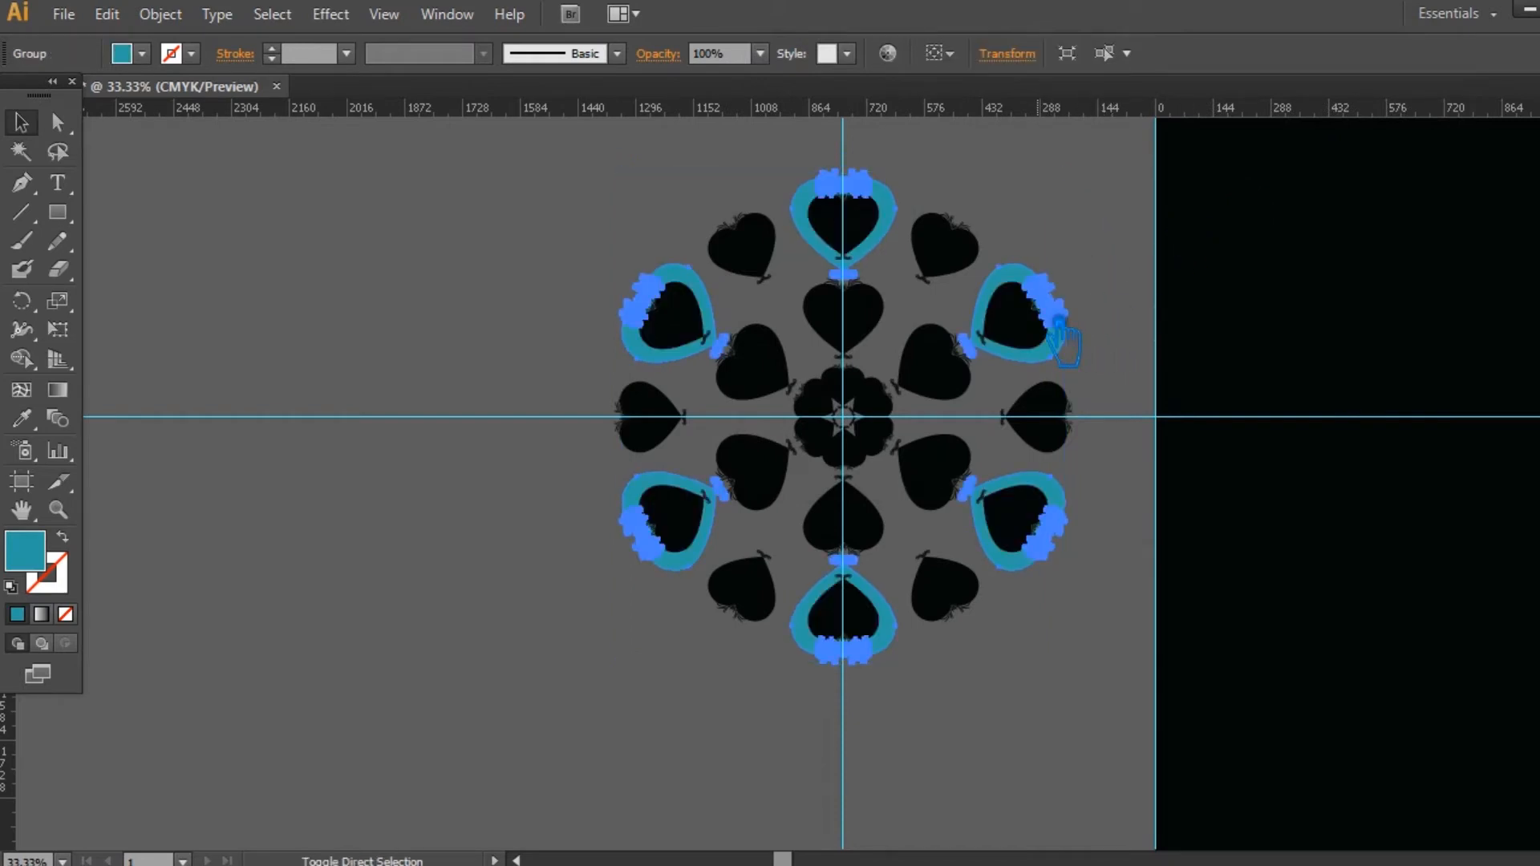
{"action": "left_click", "coordinate": [1161, 282]}
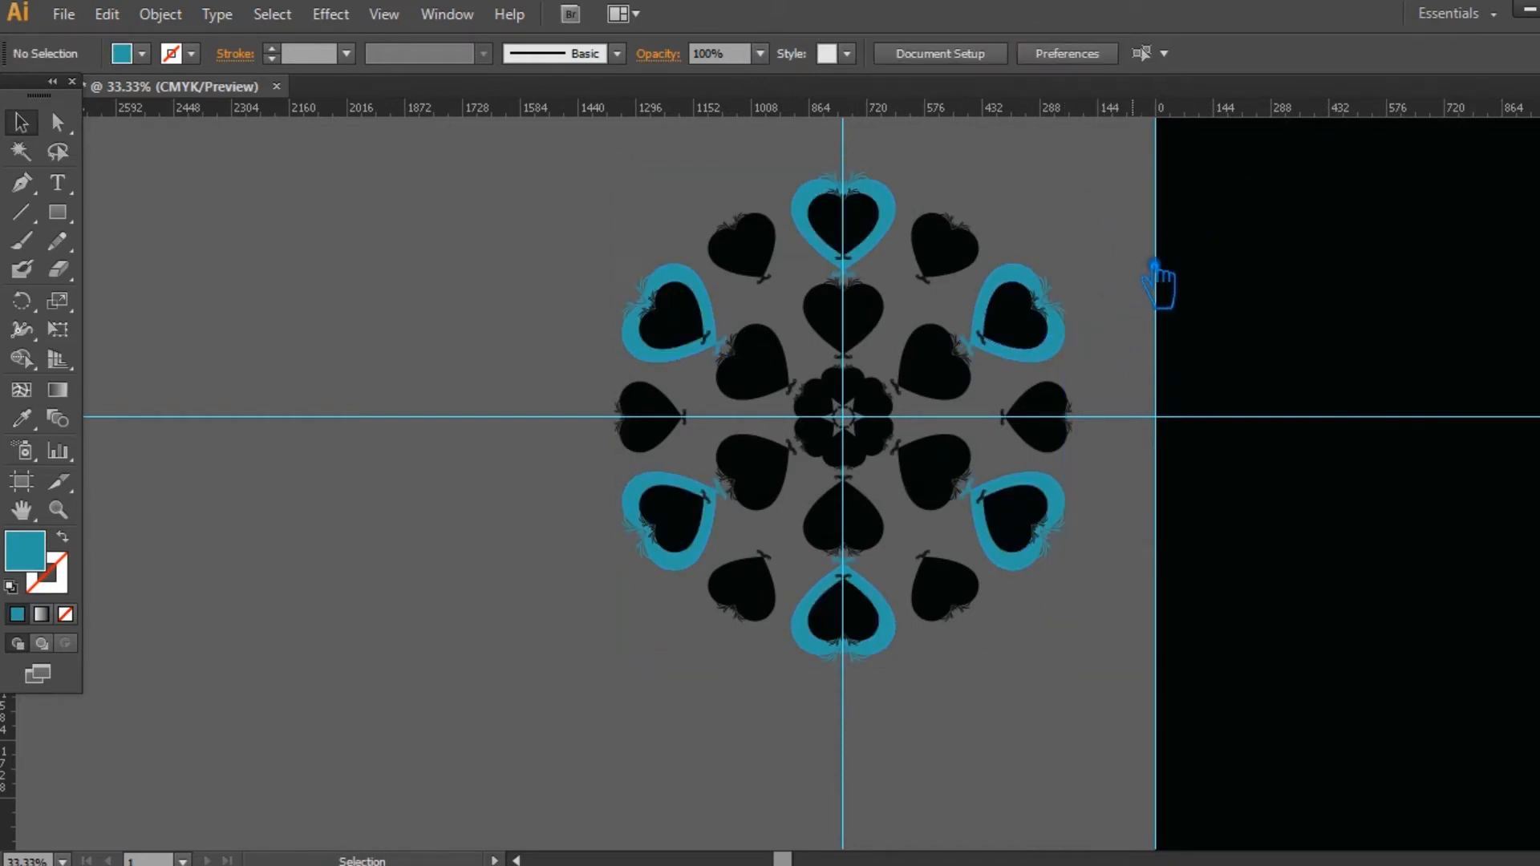
Step: Select the six small hearts nested inside the large outer hearts and group them
{"action": "left_click", "coordinate": [844, 215], "text": "shift"}
{"action": "left_click", "coordinate": [696, 333], "text": "shift"}
{"action": "left_click", "coordinate": [703, 492], "text": "shift"}
{"action": "left_click", "coordinate": [859, 637], "text": "shift"}
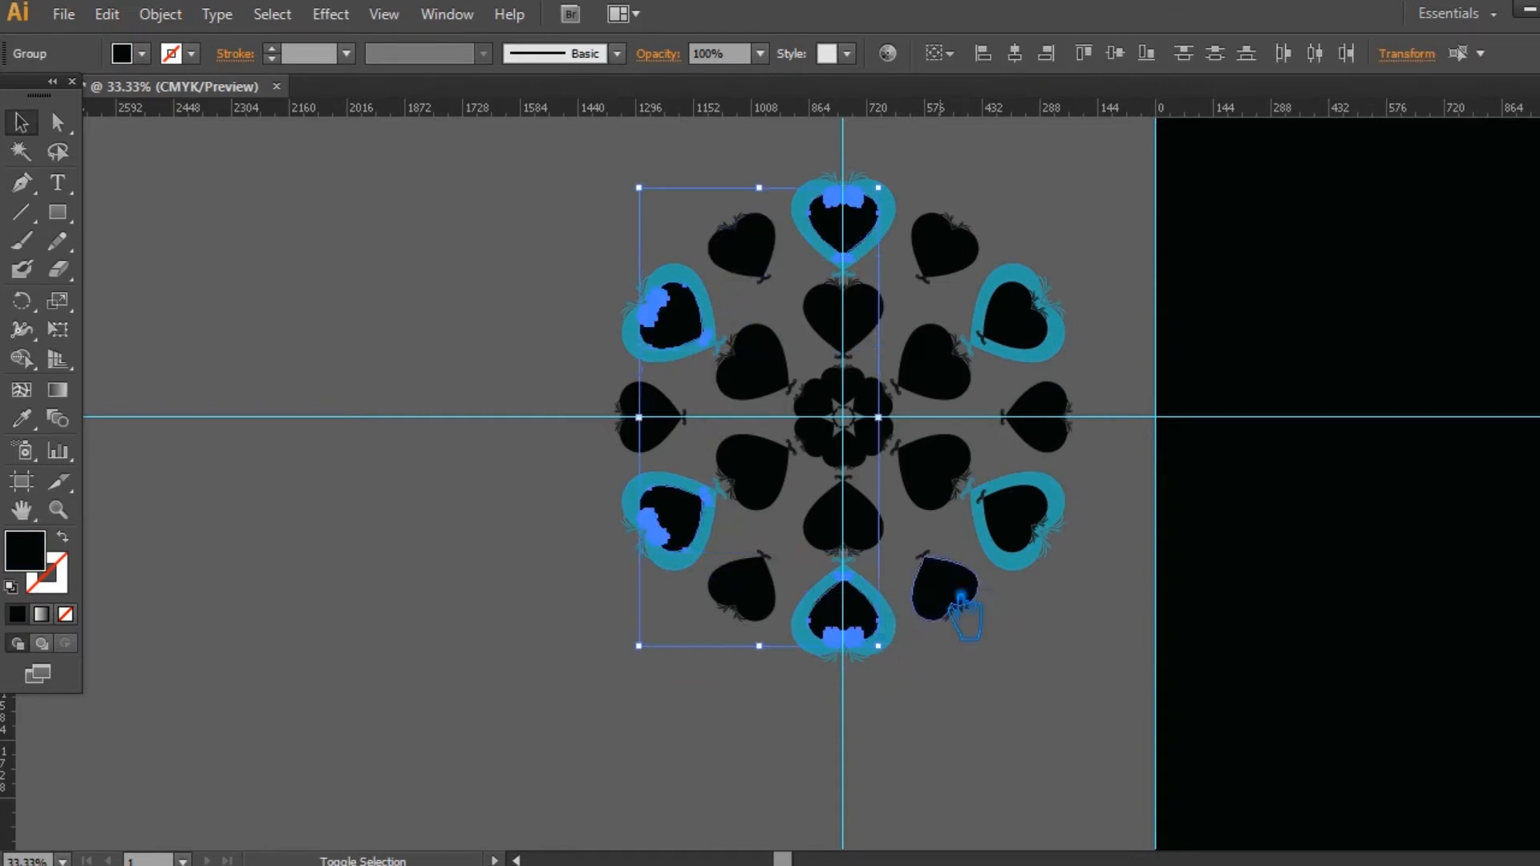
{"action": "left_click", "coordinate": [1033, 536], "text": "shift"}
{"action": "left_click", "coordinate": [1027, 317], "text": "shift"}
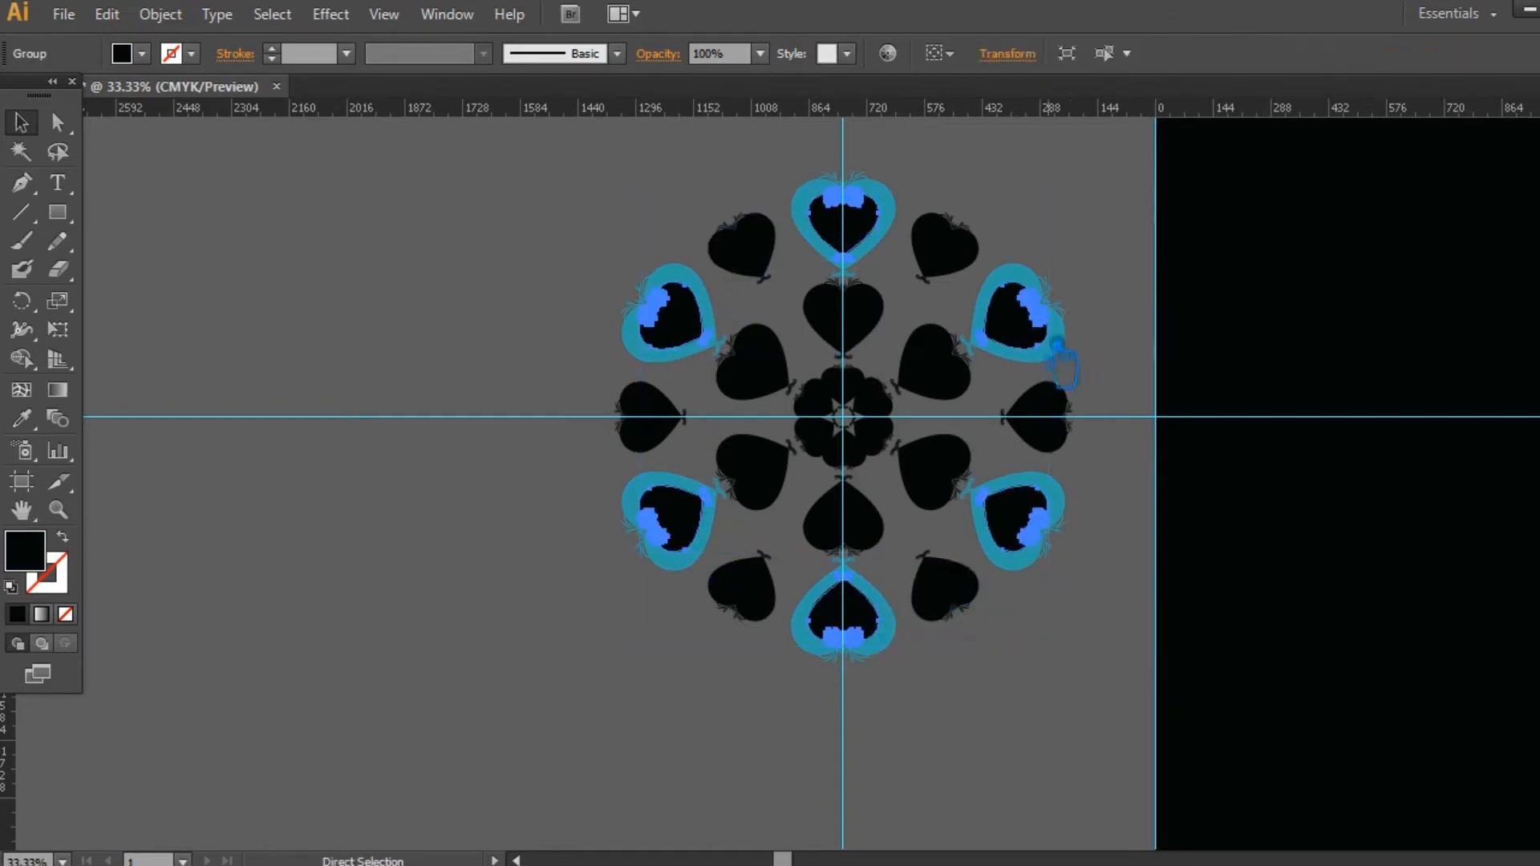
Step: Sample the large hearts' teal onto the nested small hearts and darken their fill to a deeper teal
{"action": "left_click", "coordinate": [26, 422]}
{"action": "left_click", "coordinate": [696, 284]}
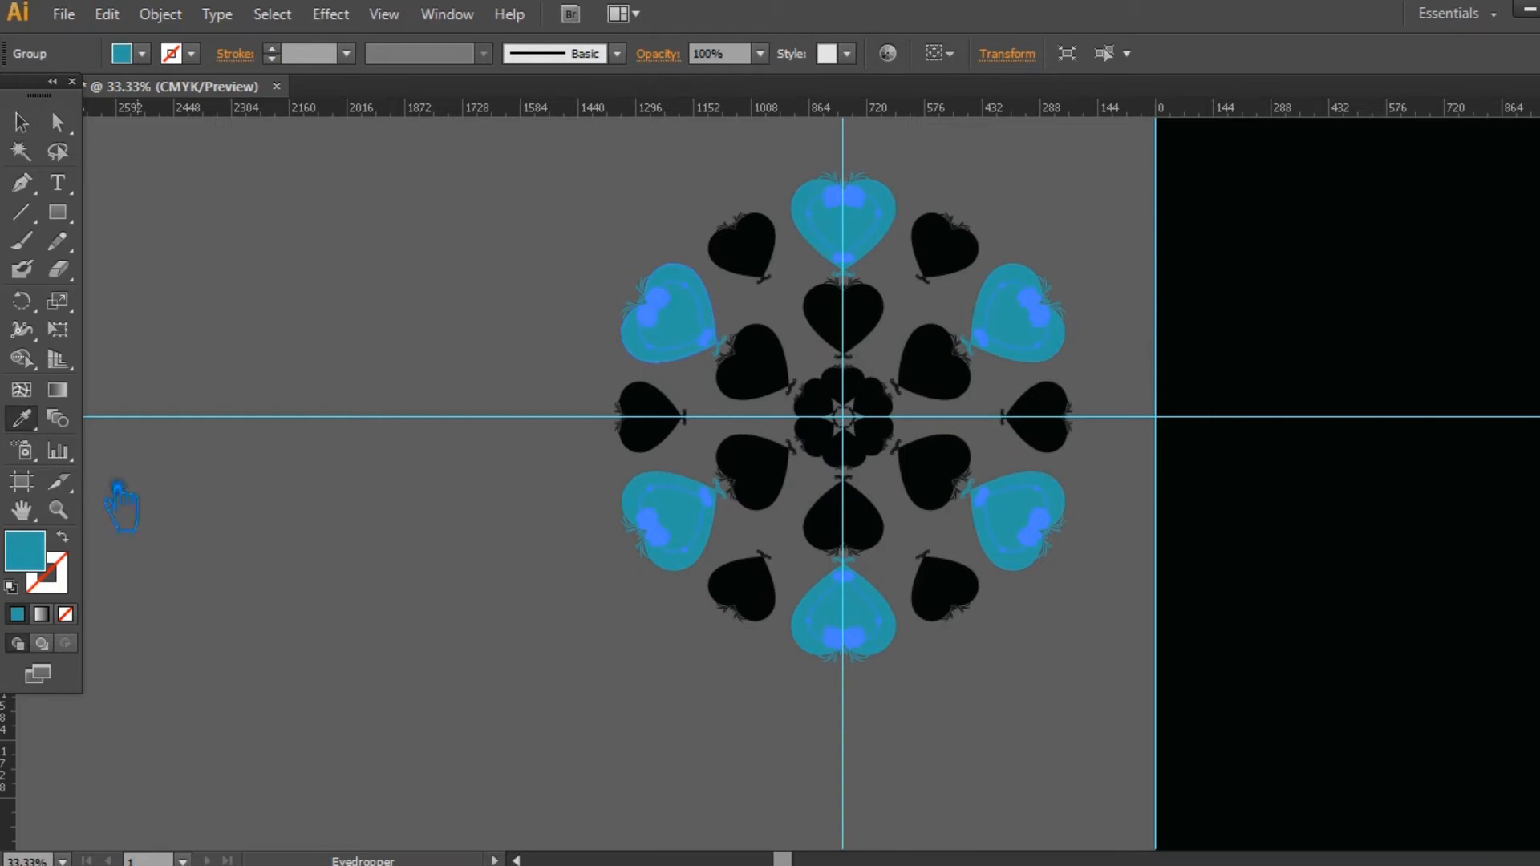
{"action": "double_click", "coordinate": [26, 552]}
{"action": "left_click", "coordinate": [1009, 279]}
{"action": "left_click", "coordinate": [1364, 128]}
{"action": "left_click", "coordinate": [21, 122]}
{"action": "left_click", "coordinate": [398, 277]}
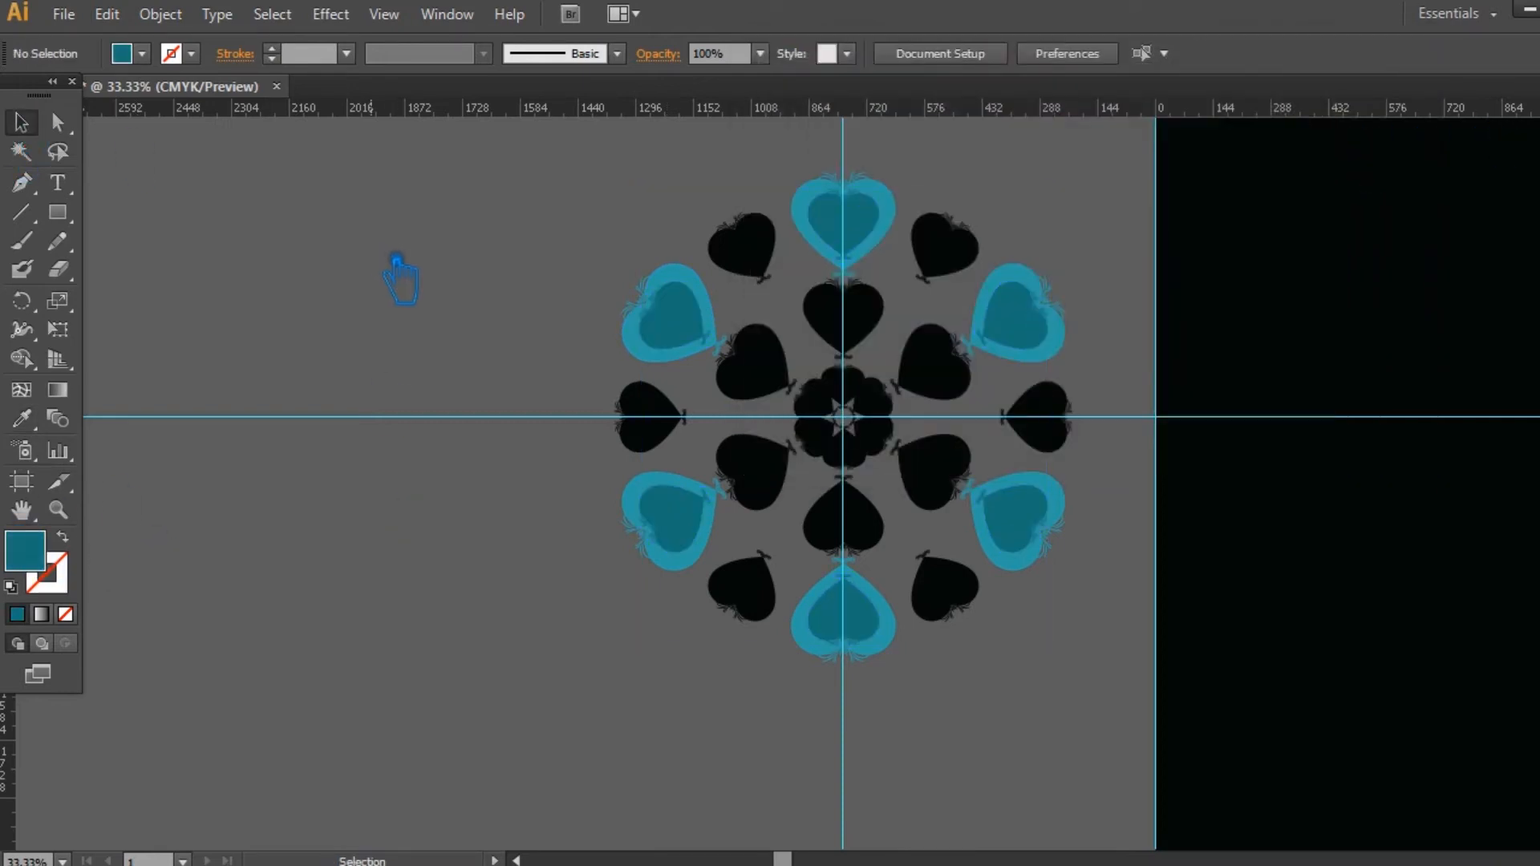
Step: Select the six small hearts in the gaps between the large outer hearts and group them
{"action": "left_click", "coordinate": [746, 245]}
{"action": "left_click", "coordinate": [945, 245], "text": "shift"}
{"action": "left_click", "coordinate": [1047, 421], "text": "shift"}
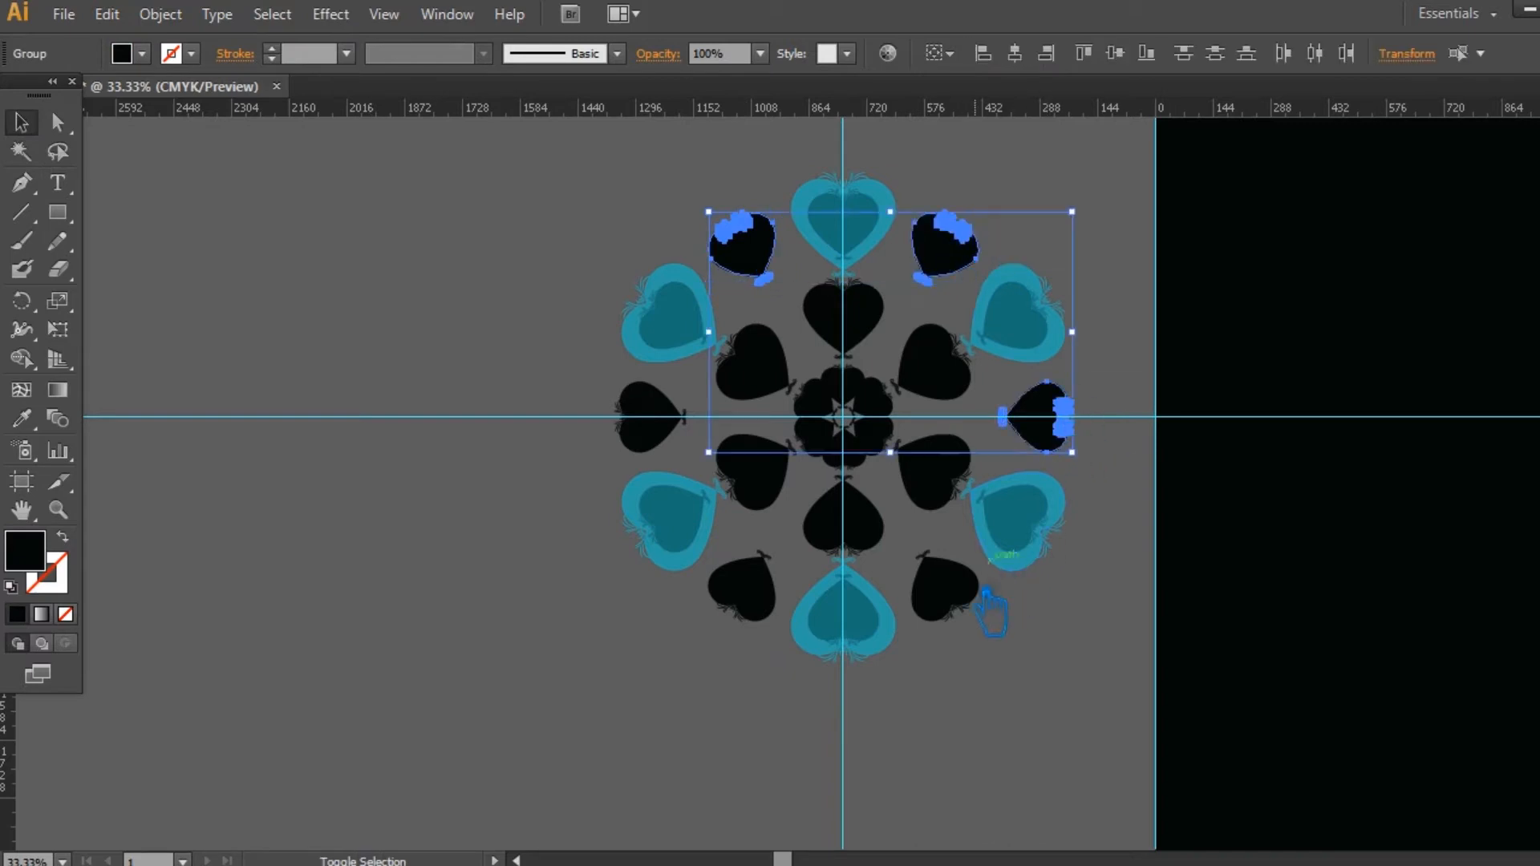
{"action": "left_click", "coordinate": [945, 593], "text": "shift"}
{"action": "left_click", "coordinate": [742, 589], "text": "shift"}
{"action": "left_click", "coordinate": [648, 417], "text": "shift"}
{"action": "key", "text": "ctrl"}
Step: Sample the nested hearts' teal onto the gap hearts and darken their fill to 17605C
{"action": "left_click", "coordinate": [21, 418]}
{"action": "left_click", "coordinate": [705, 337]}
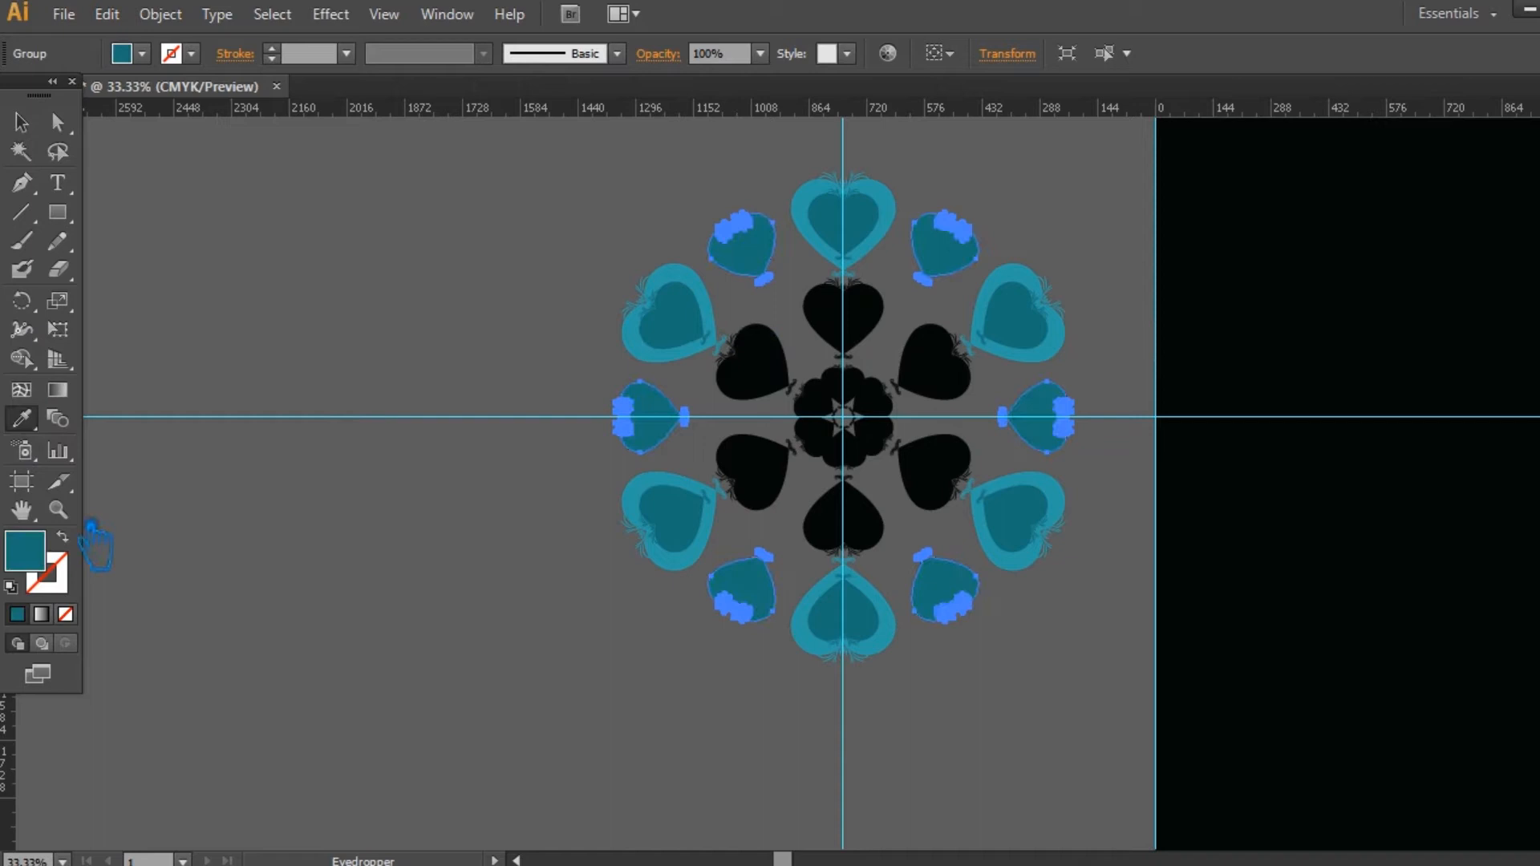
{"action": "double_click", "coordinate": [26, 553]}
{"action": "left_click", "coordinate": [1016, 312]}
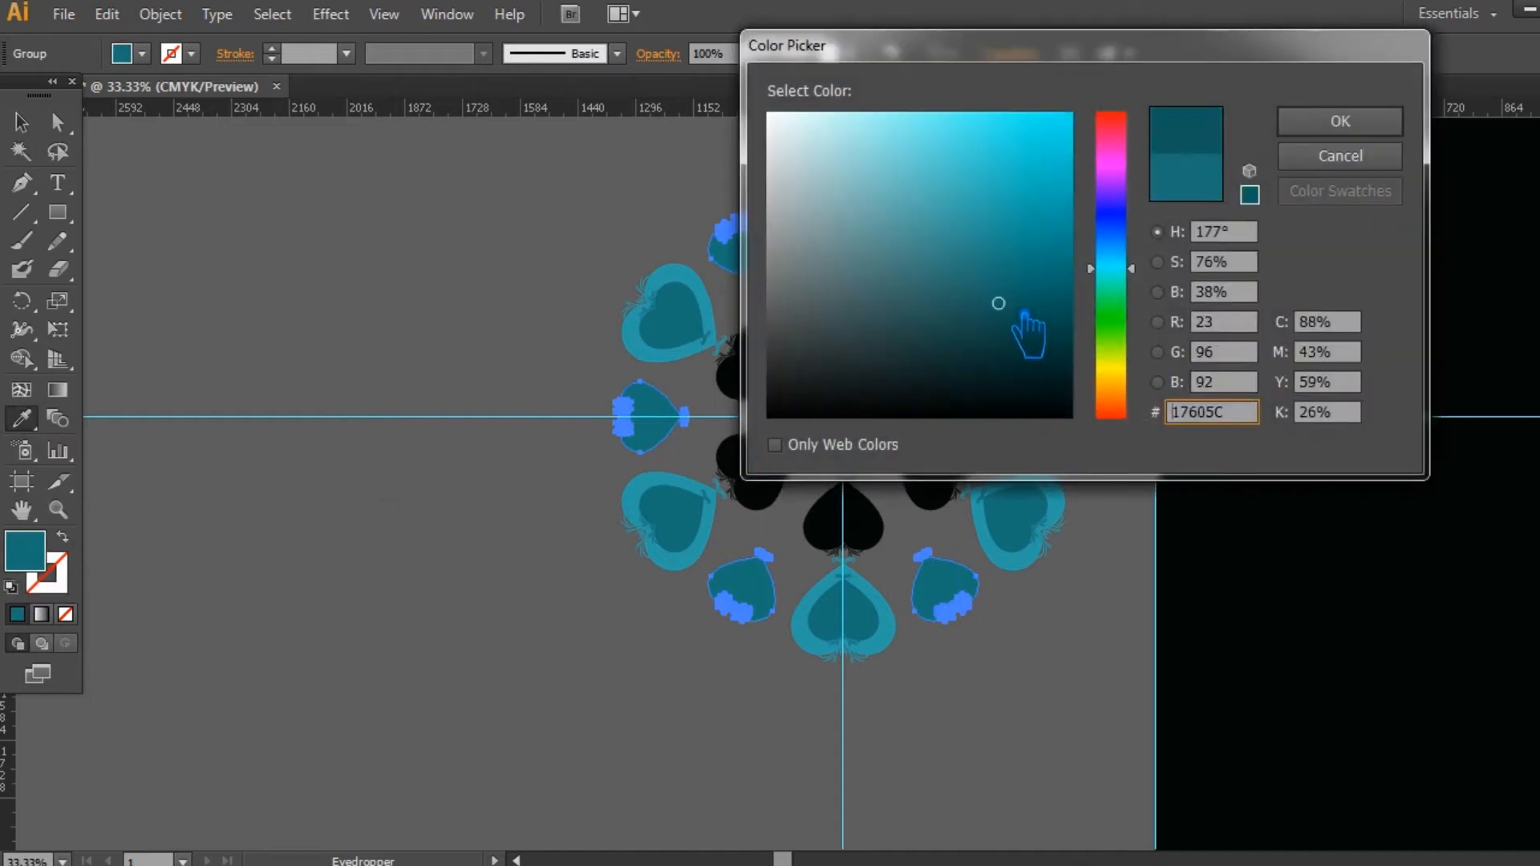
{"action": "left_click", "coordinate": [1363, 125]}
Step: Select the group of six hearts forming the middle ring
{"action": "left_click", "coordinate": [22, 122]}
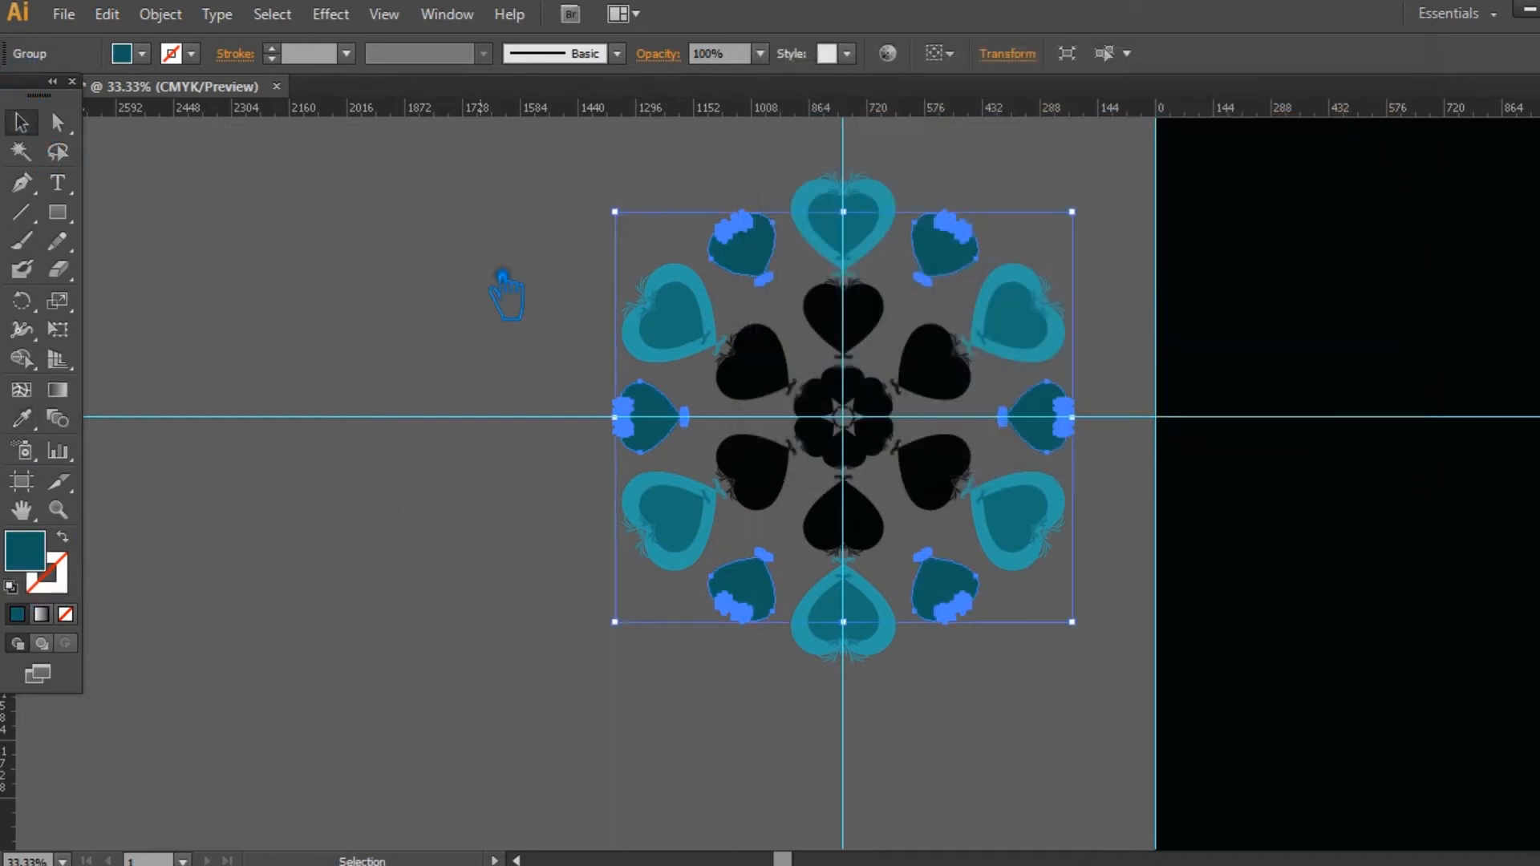
{"action": "left_click", "coordinate": [505, 290]}
{"action": "left_click", "coordinate": [953, 380]}
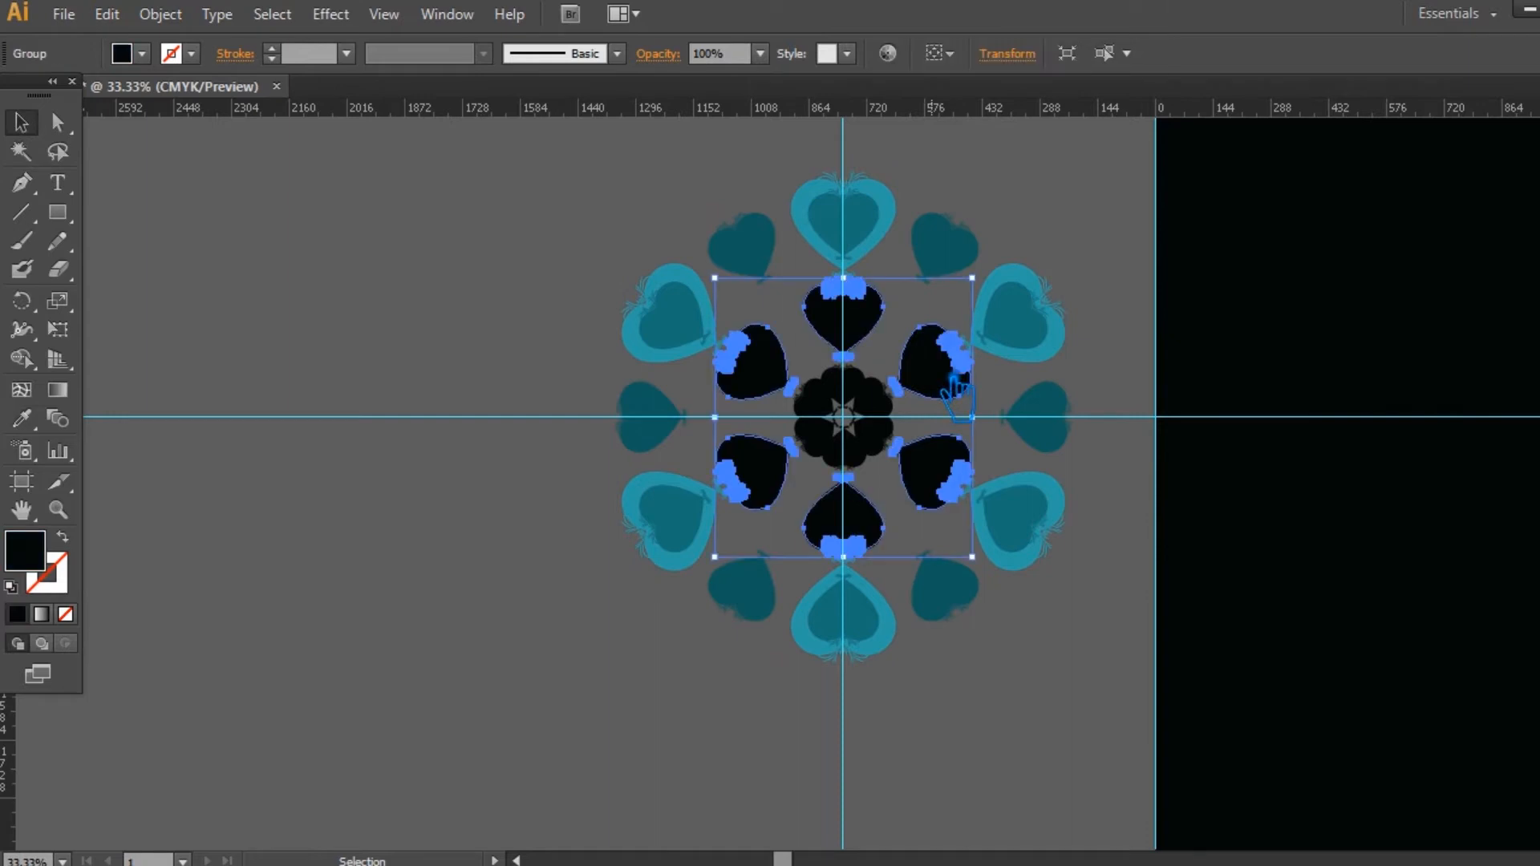
{"action": "left_click", "coordinate": [21, 417]}
{"action": "left_click", "coordinate": [711, 317]}
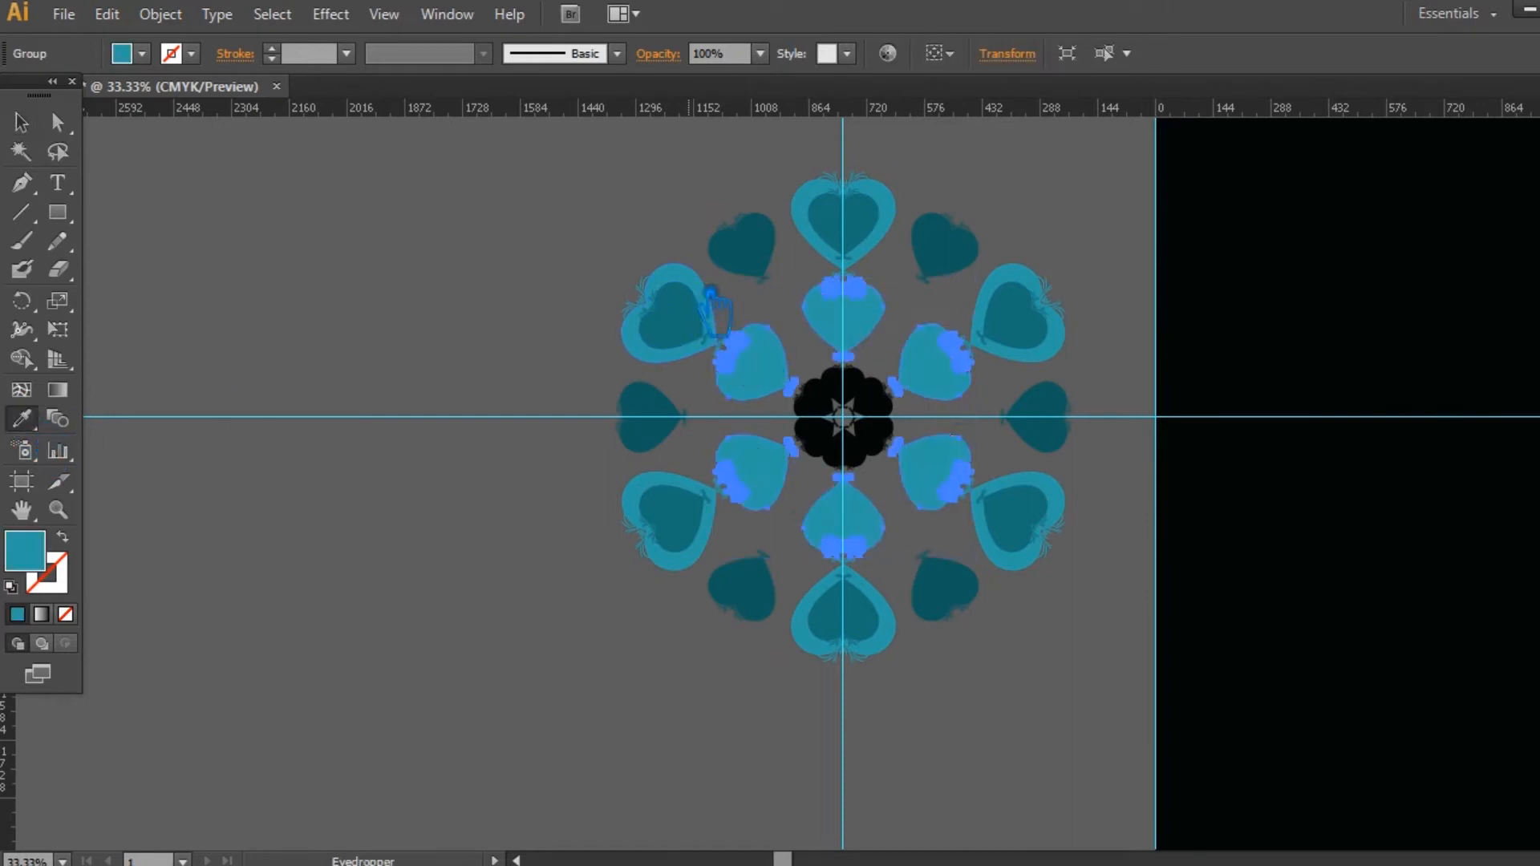
{"action": "key", "text": "ctrl+z"}
{"action": "left_click", "coordinate": [22, 121]}
Step: Fill the middle ring of six hearts with the medium blue 48ACB9
{"action": "double_click", "coordinate": [40, 555]}
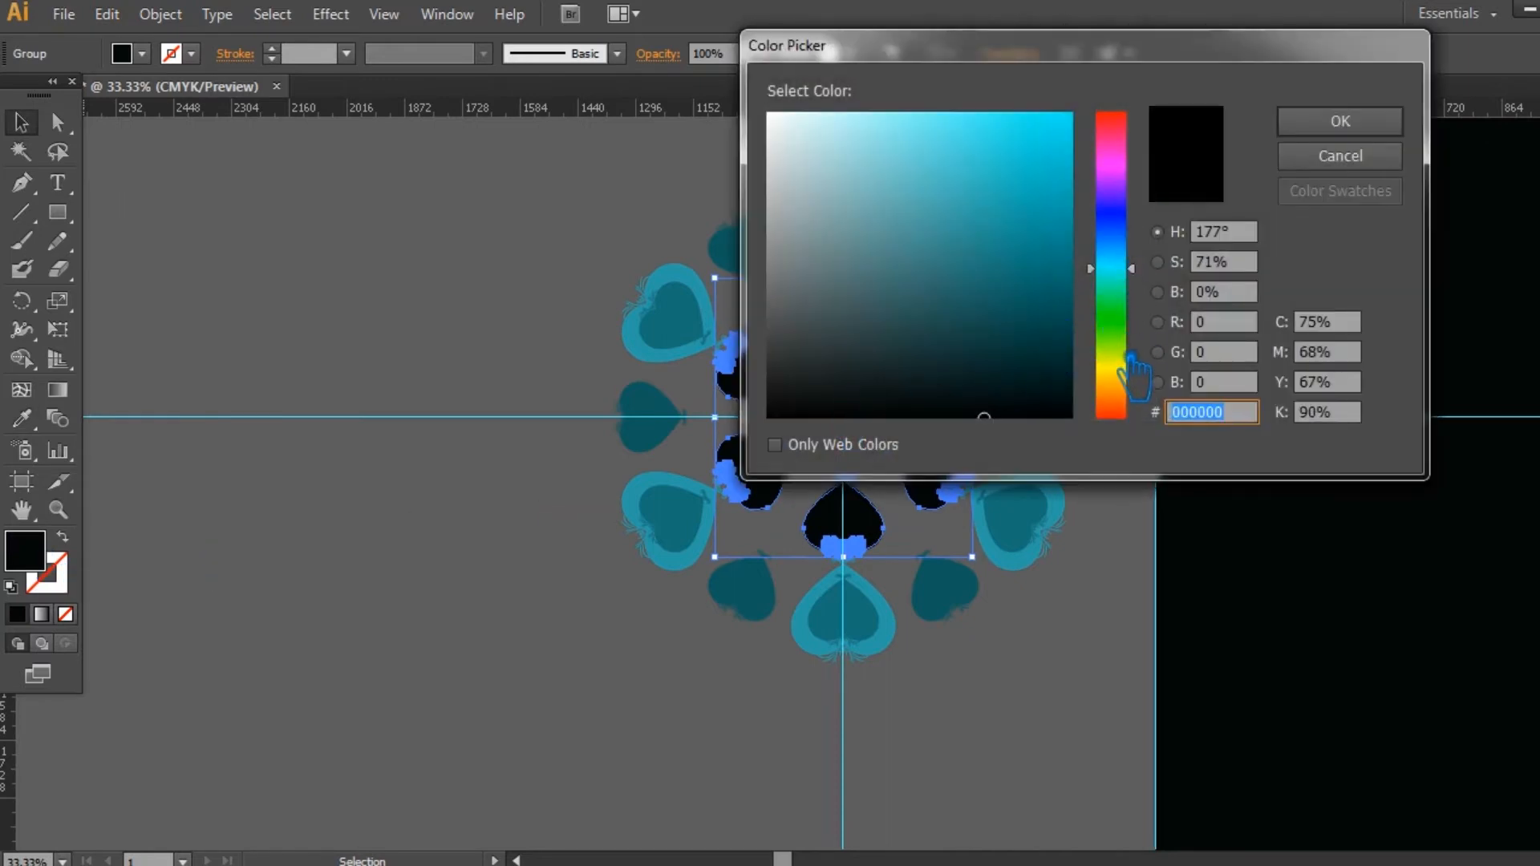
{"action": "left_click", "coordinate": [1131, 386]}
{"action": "left_click", "coordinate": [1131, 259]}
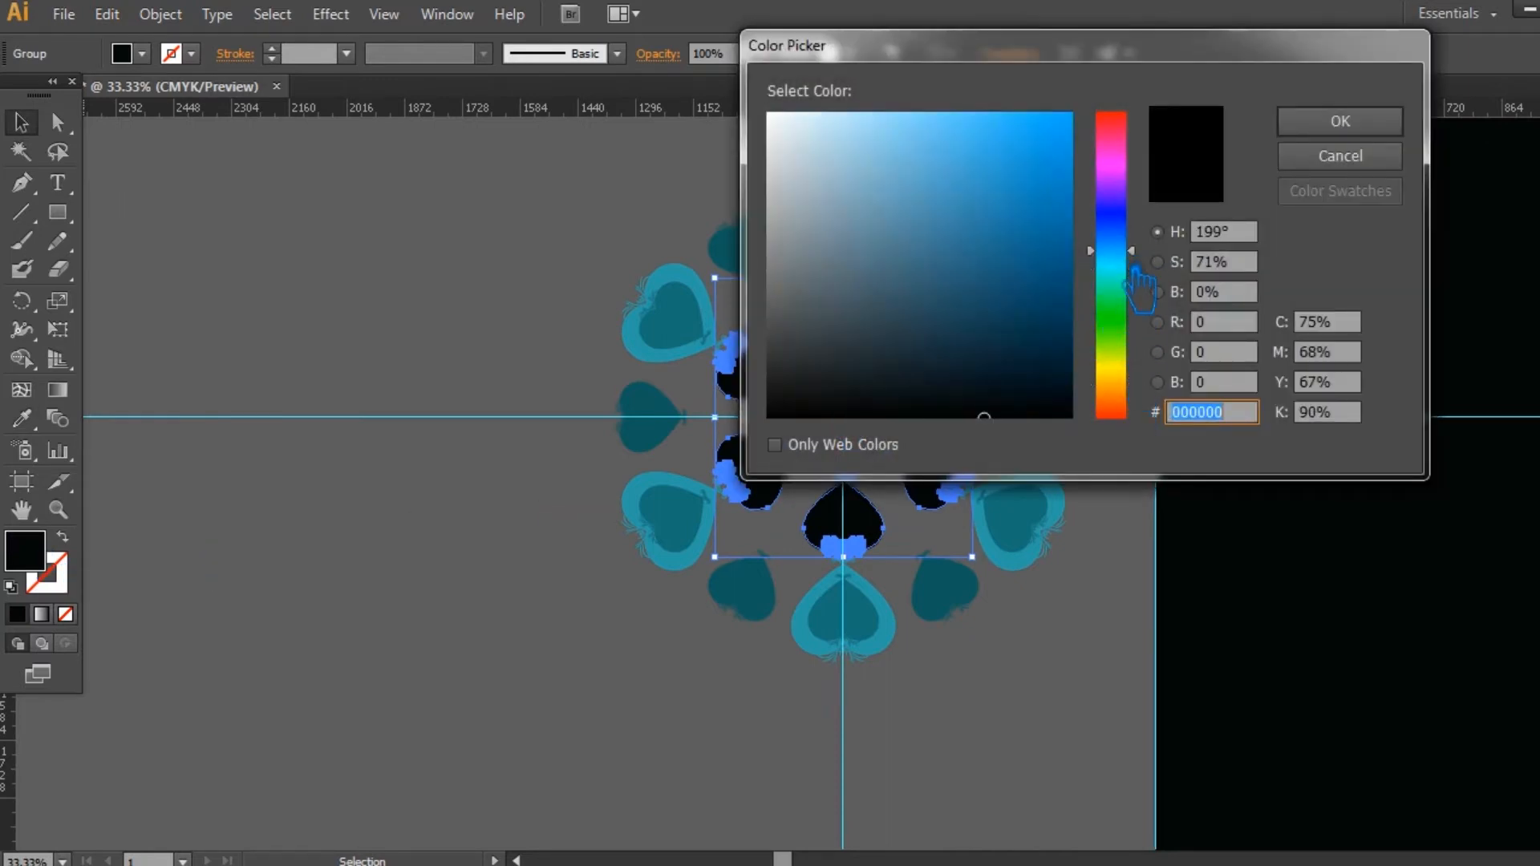
{"action": "left_click", "coordinate": [1021, 317]}
{"action": "left_click_drag", "start_coordinate": [1046, 327], "coordinate": [978, 205]}
{"action": "left_click", "coordinate": [1363, 131]}
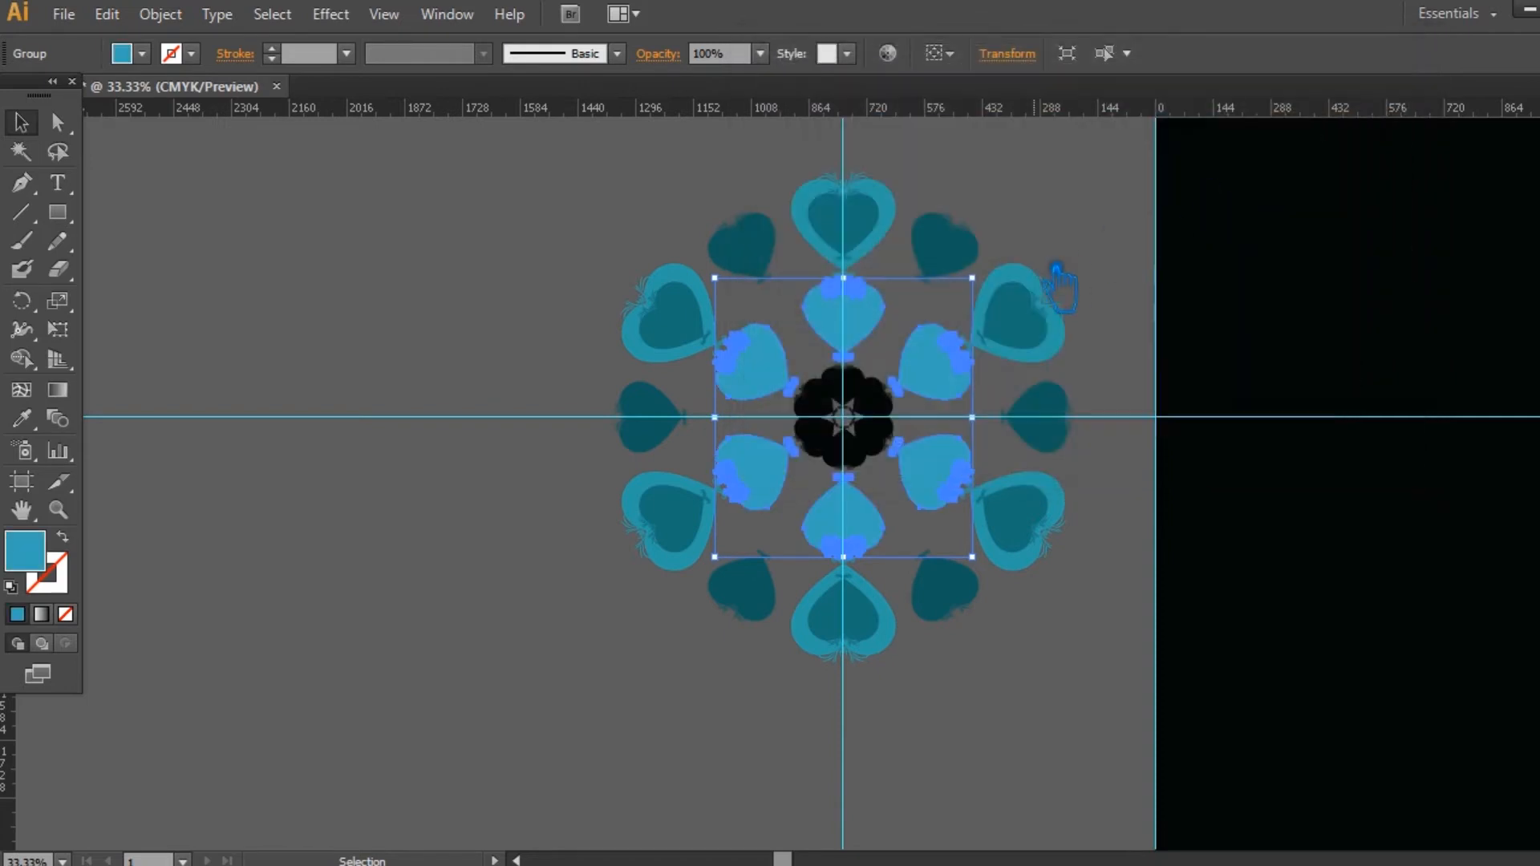
{"action": "left_click", "coordinate": [1099, 236]}
Step: Sample the middle ring's blue onto the central rosette of hearts and lighten its fill to 70D8E0
{"action": "left_click", "coordinate": [917, 411]}
{"action": "left_click", "coordinate": [22, 418]}
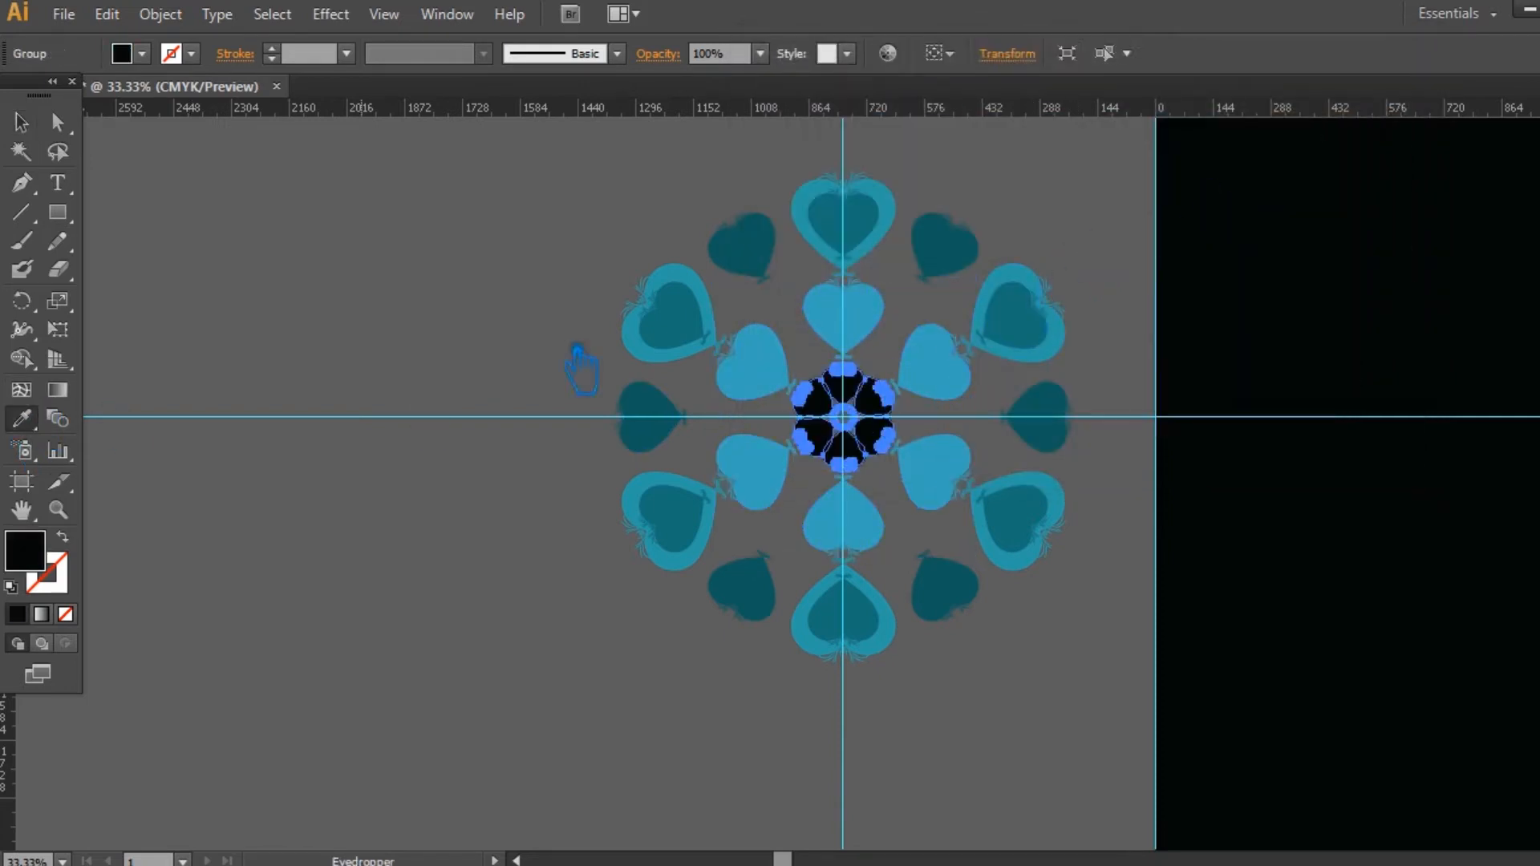
{"action": "left_click", "coordinate": [915, 345]}
{"action": "double_click", "coordinate": [42, 562]}
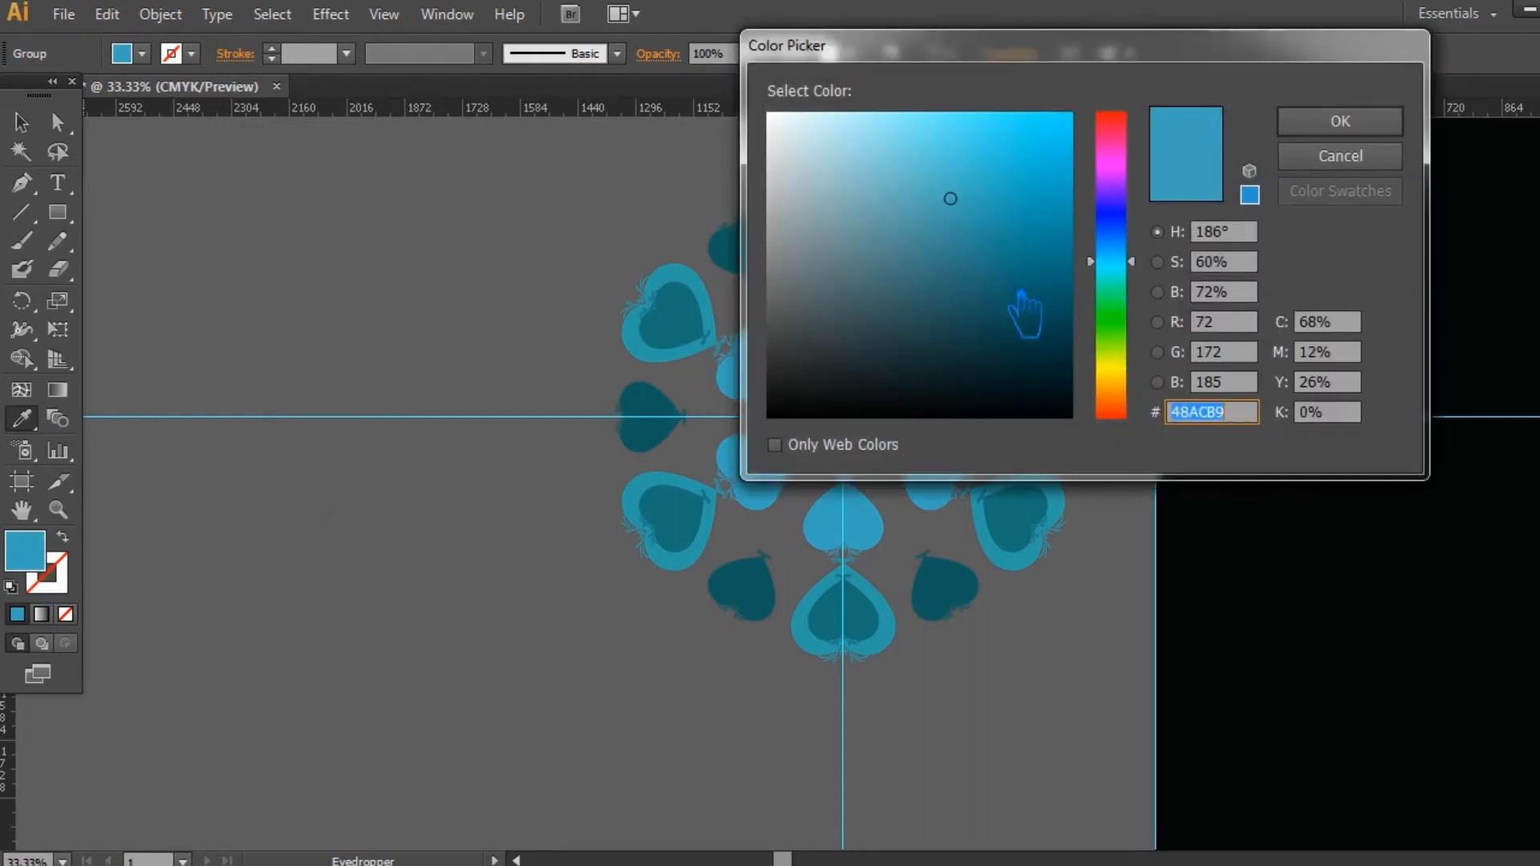
{"action": "left_click", "coordinate": [931, 169]}
{"action": "left_click", "coordinate": [917, 149]}
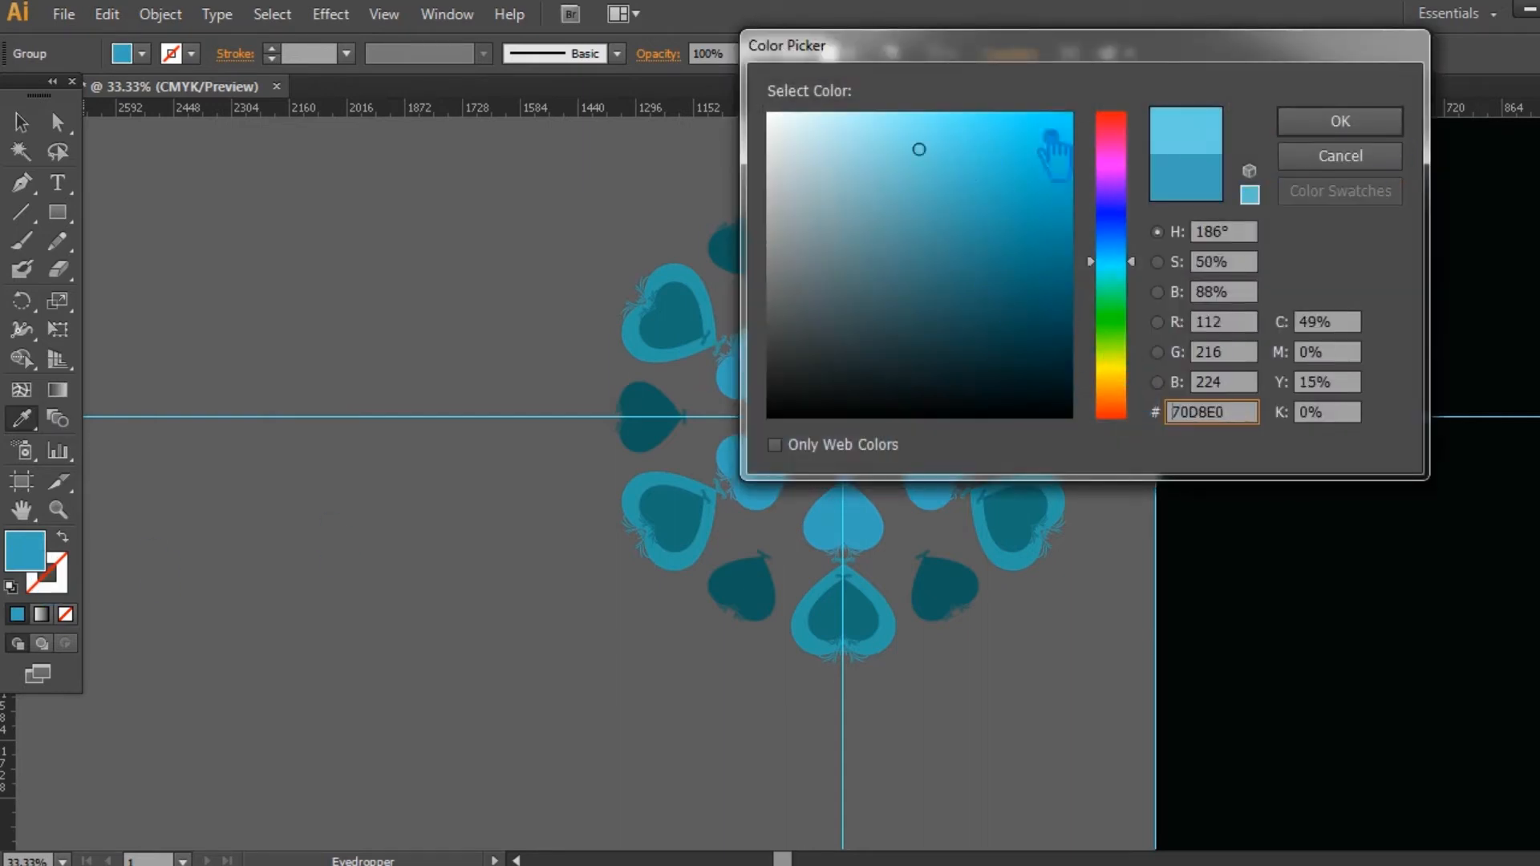
{"action": "left_click", "coordinate": [1340, 121]}
{"action": "left_click", "coordinate": [22, 122]}
{"action": "left_click", "coordinate": [503, 251]}
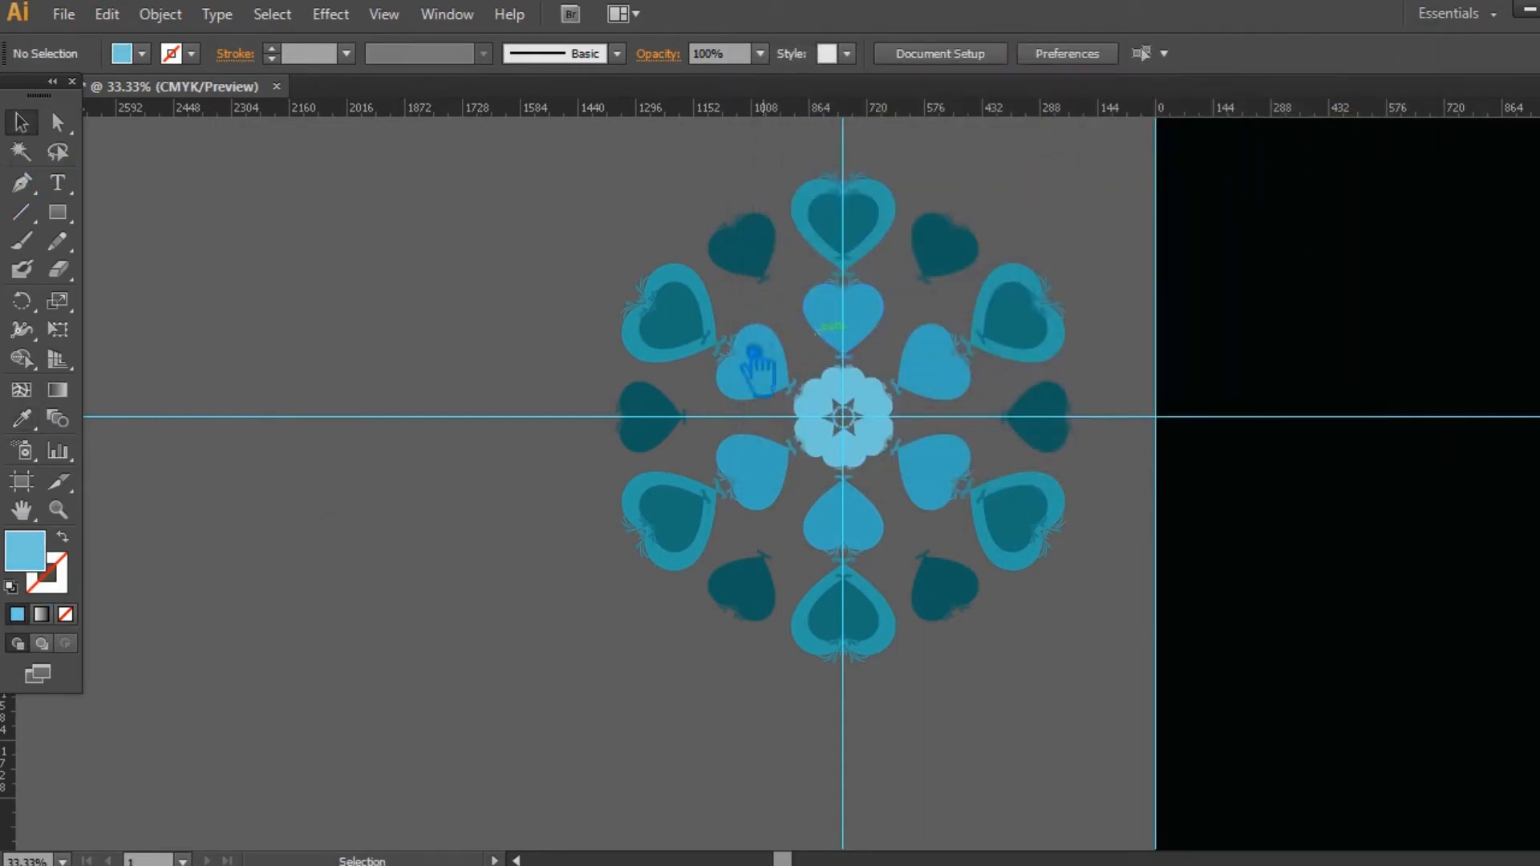
Step: Recolour the small hearts nested in the large outer hearts with the middle ring's blue, darkened slightly
{"action": "left_click", "coordinate": [699, 341]}
{"action": "left_click", "coordinate": [22, 418]}
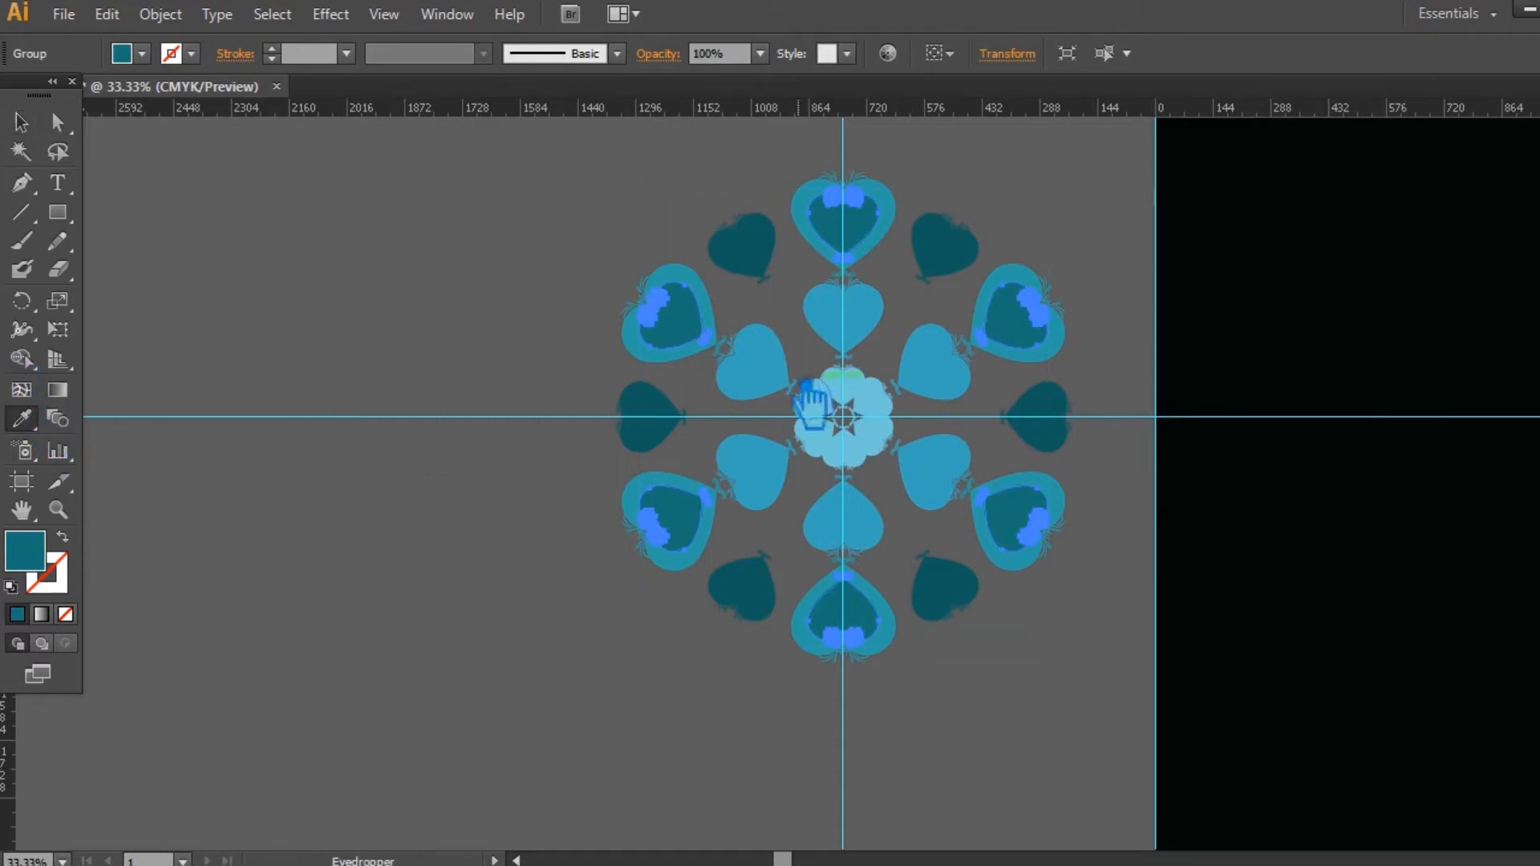
{"action": "left_click", "coordinate": [768, 390]}
{"action": "double_click", "coordinate": [36, 560]}
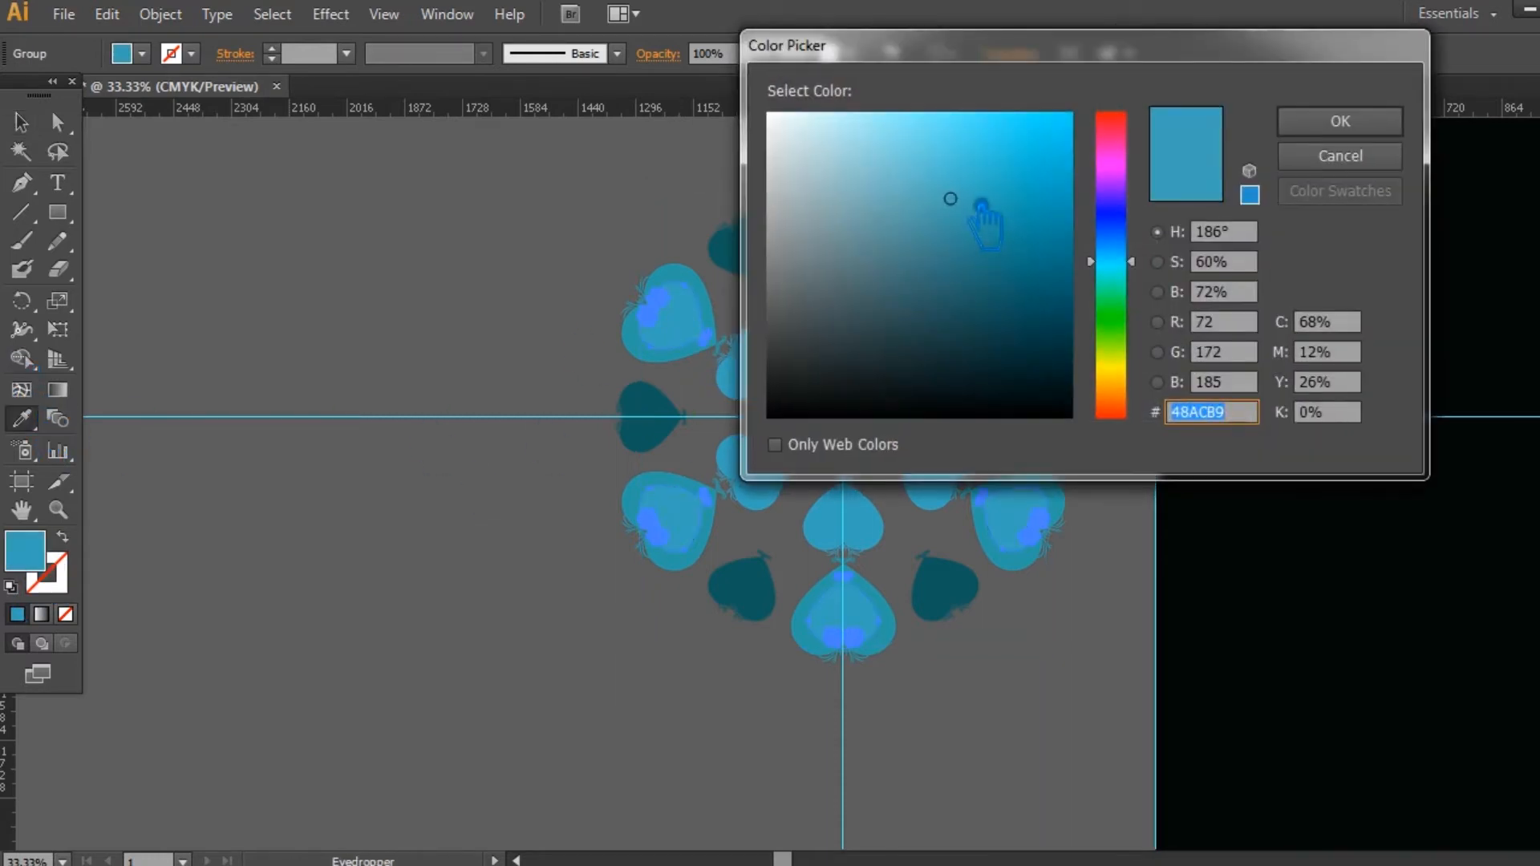
{"action": "left_click", "coordinate": [934, 173]}
{"action": "left_click", "coordinate": [1348, 127]}
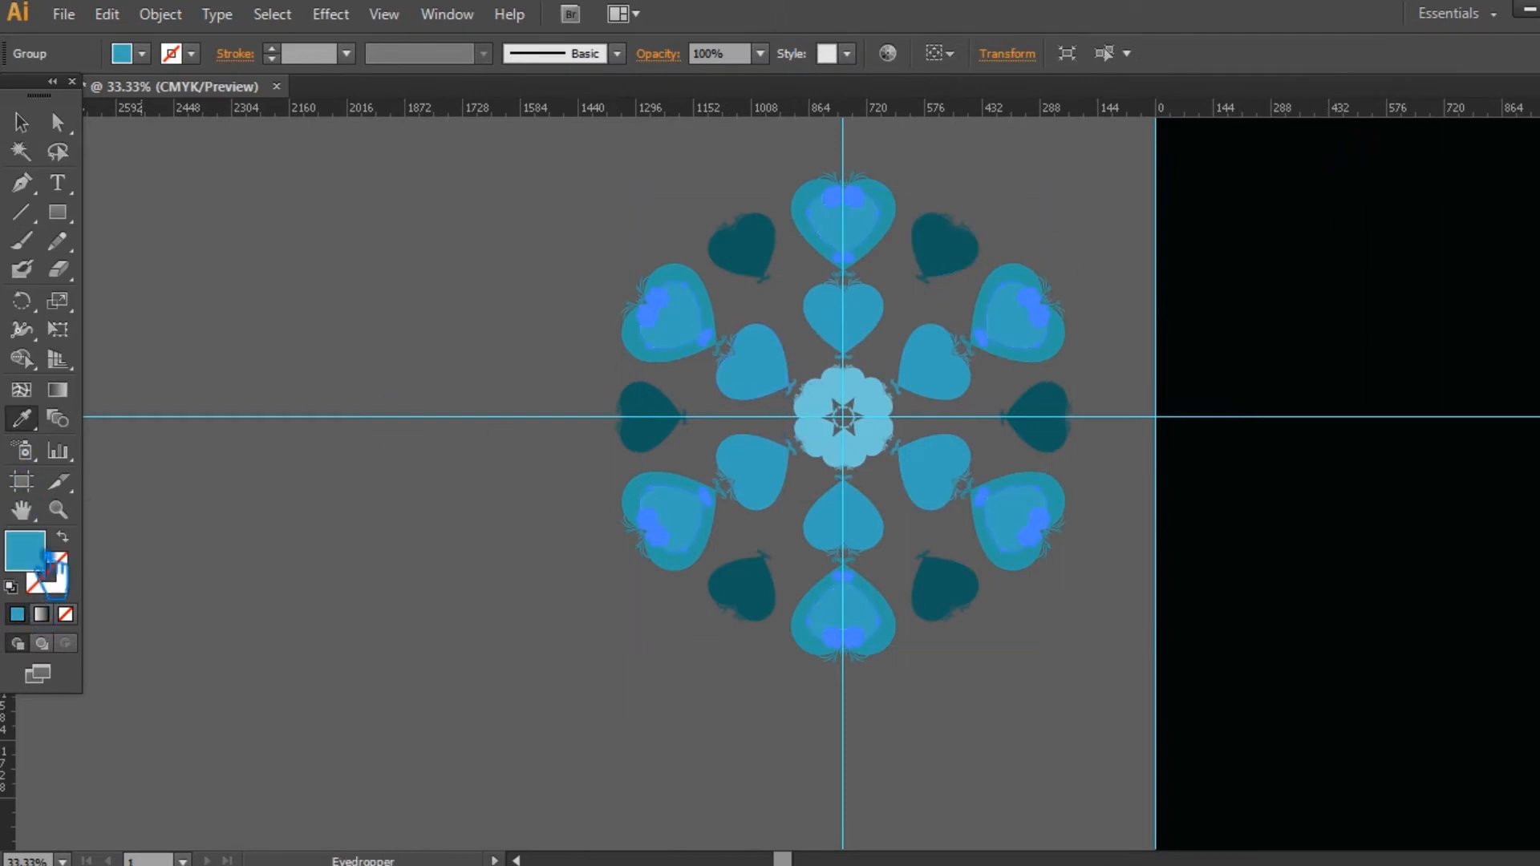
{"action": "double_click", "coordinate": [28, 554]}
{"action": "left_click", "coordinate": [975, 228]}
{"action": "left_click", "coordinate": [1344, 124]}
{"action": "left_click", "coordinate": [22, 123]}
{"action": "left_click", "coordinate": [263, 202]}
Step: Sample the nested hearts' blue onto the large outer hearts and darken their fill to a deep teal-blue
{"action": "left_click", "coordinate": [662, 365]}
{"action": "left_click", "coordinate": [21, 418]}
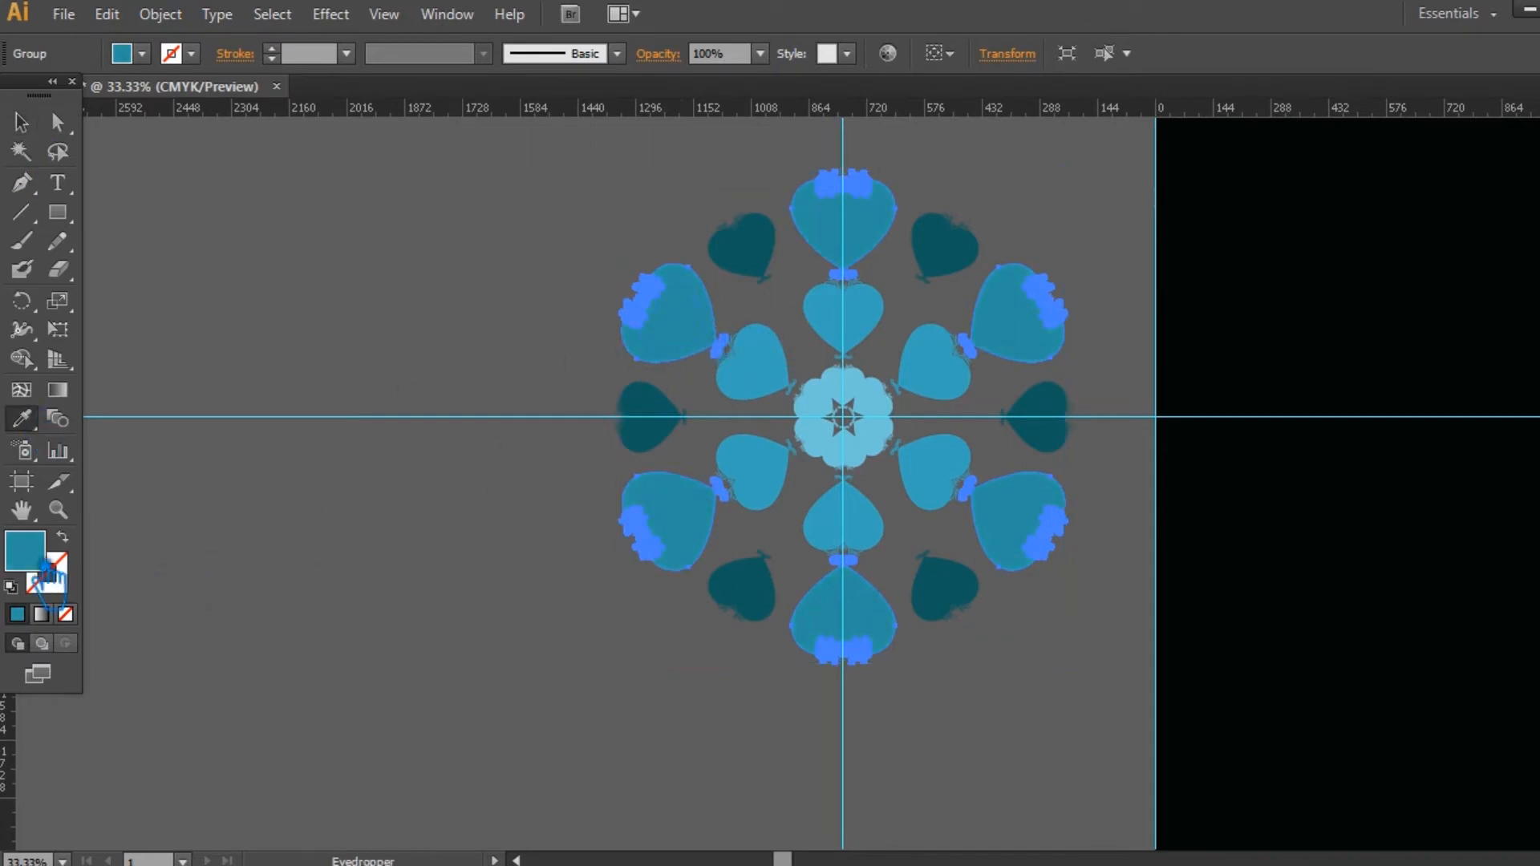
{"action": "double_click", "coordinate": [42, 561]}
{"action": "left_click", "coordinate": [1012, 277]}
{"action": "left_click", "coordinate": [1341, 121]}
{"action": "left_click", "coordinate": [21, 123]}
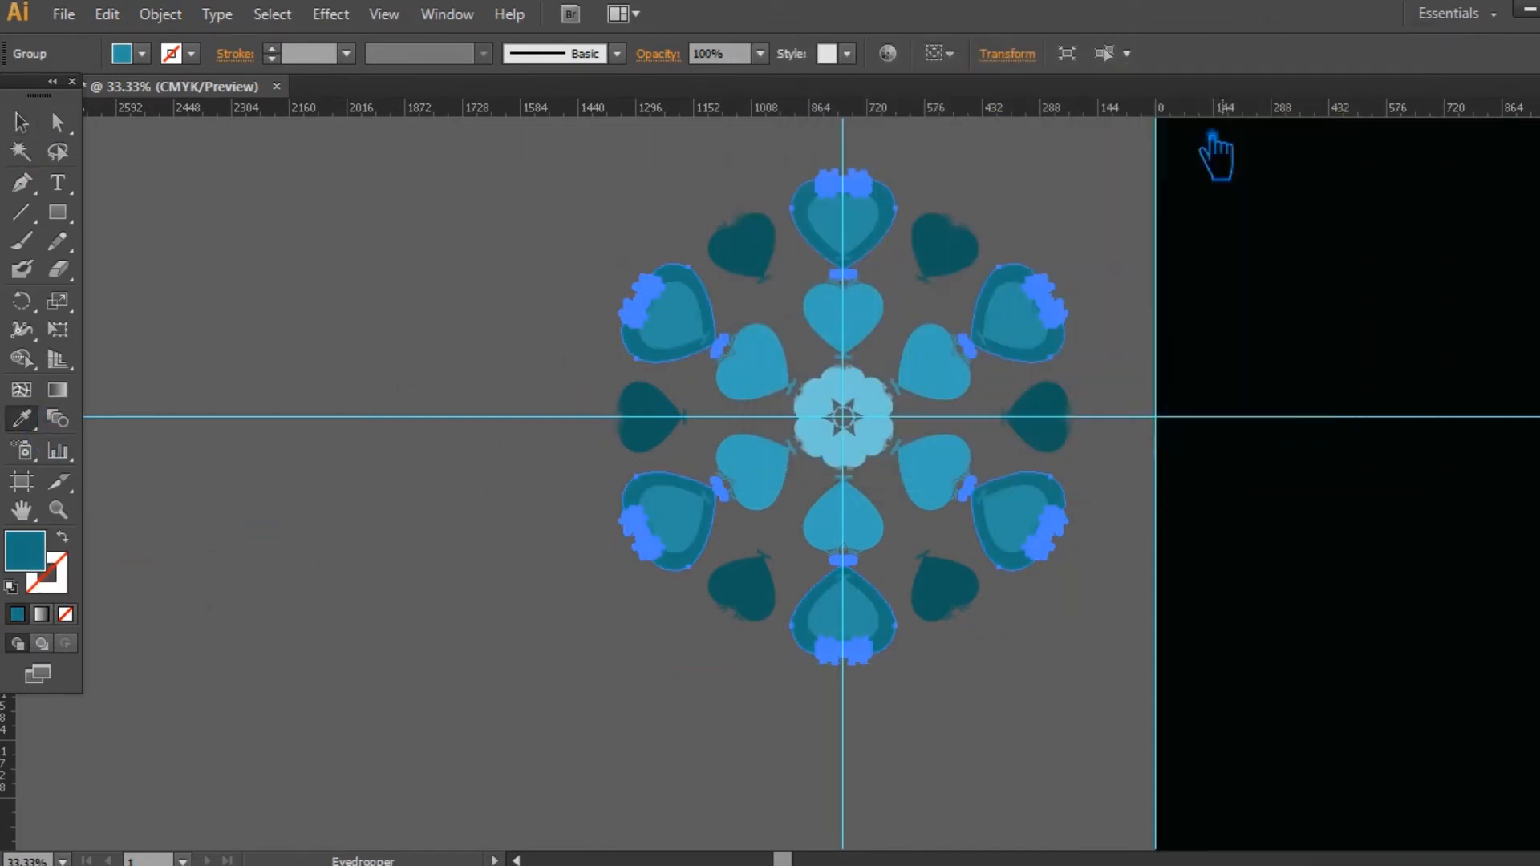
{"action": "left_click", "coordinate": [339, 247]}
Step: Sample the large outer hearts' colour onto the six gap hearts and darken their fill to 17605E
{"action": "left_click", "coordinate": [770, 245]}
{"action": "left_click", "coordinate": [22, 418]}
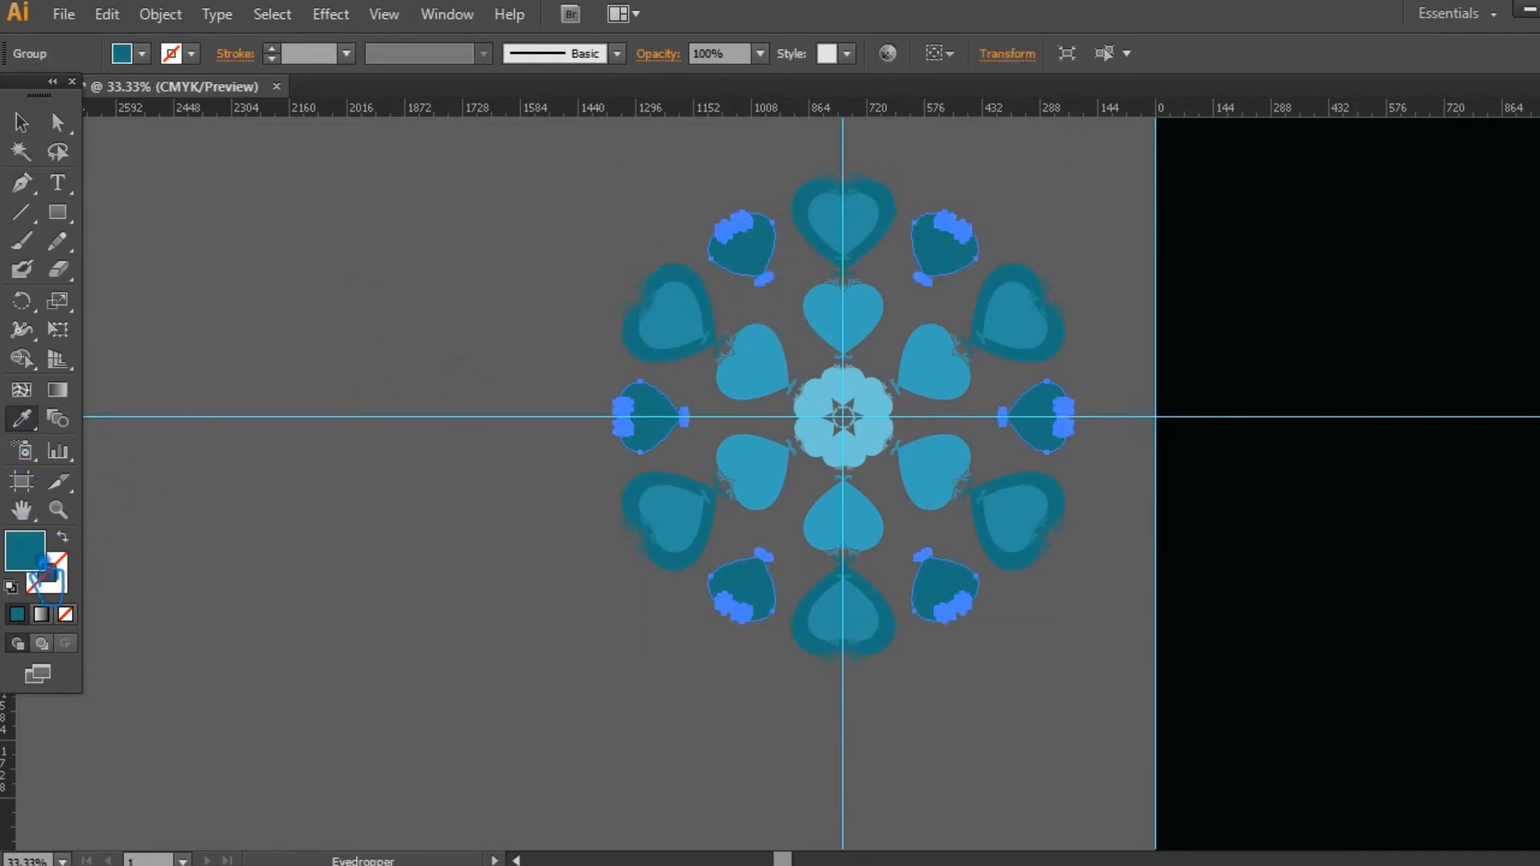
{"action": "double_click", "coordinate": [42, 562]}
{"action": "left_click", "coordinate": [1019, 303]}
{"action": "left_click", "coordinate": [1341, 121]}
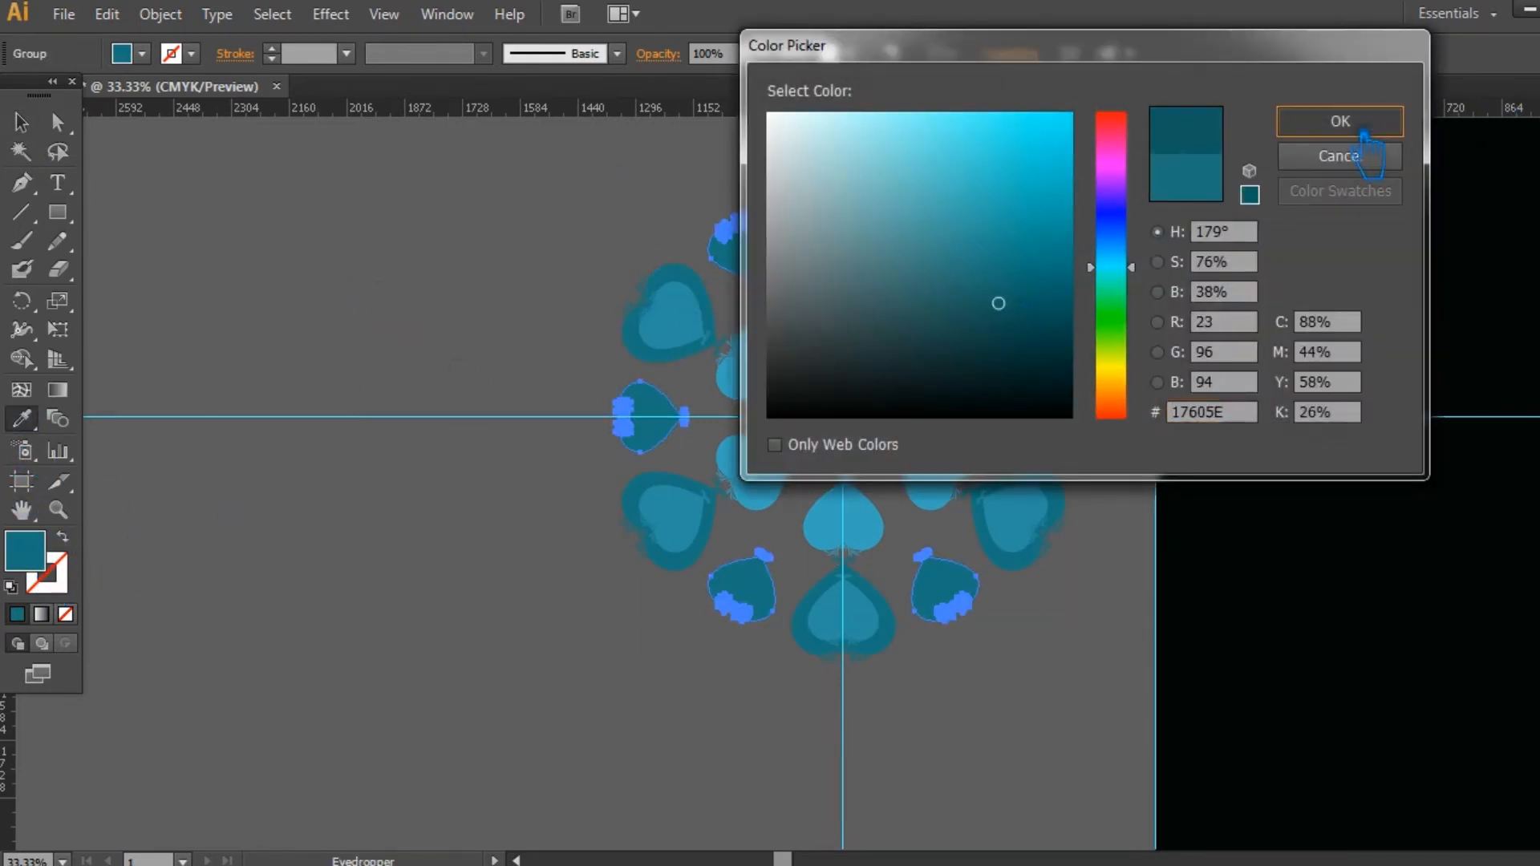
Step: Deselect the recoloured heart motif and save the document
{"action": "left_click", "coordinate": [21, 123]}
{"action": "left_click", "coordinate": [1060, 729]}
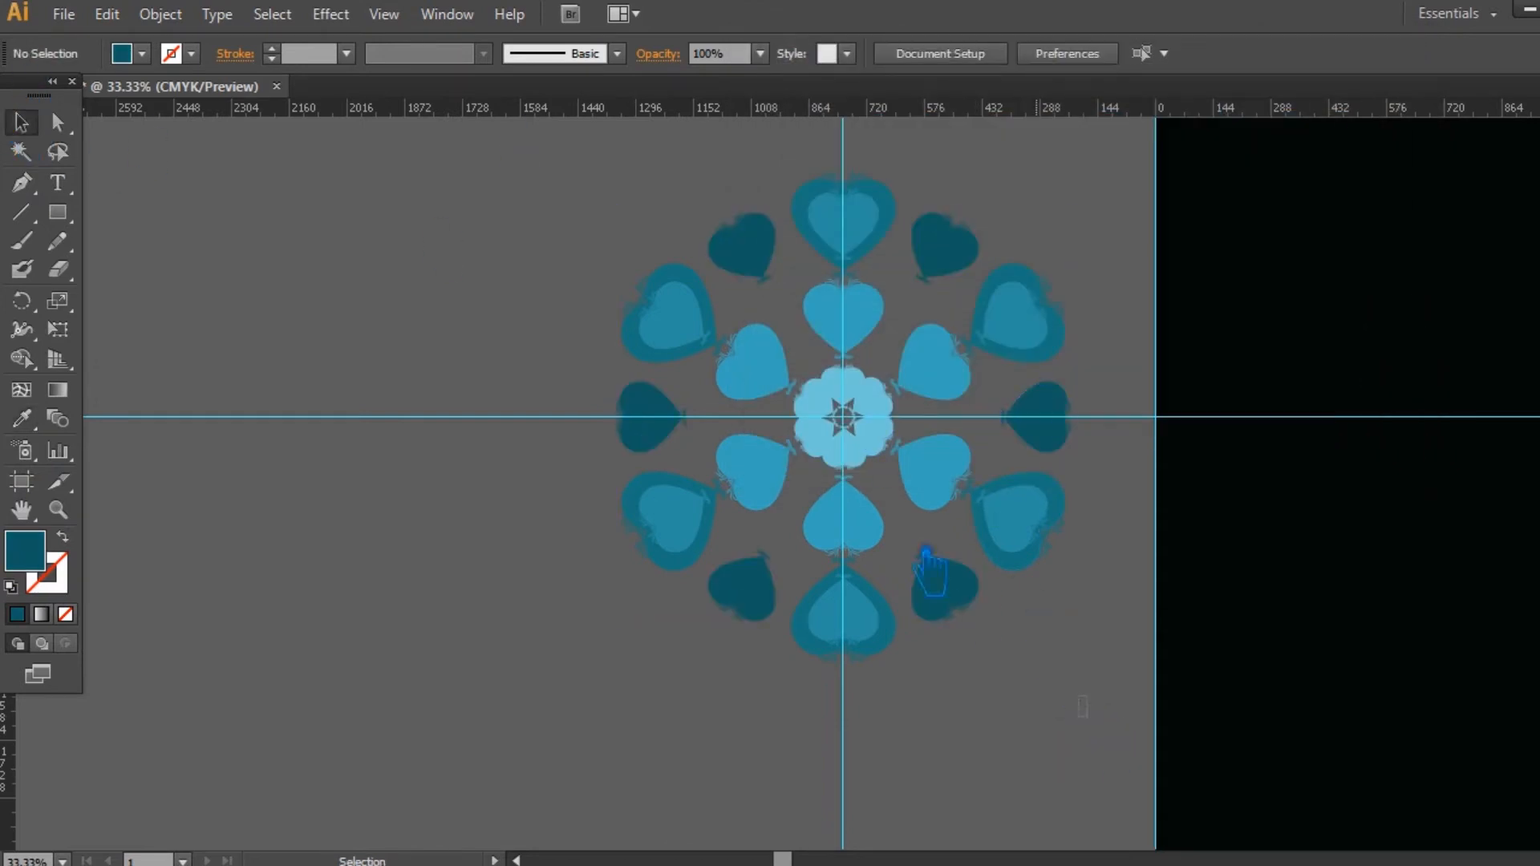
{"action": "left_click_drag", "start_coordinate": [560, 199], "coordinate": [561, 201]}
{"action": "left_click", "coordinate": [564, 371]}
{"action": "key", "text": "ctrl+s"}
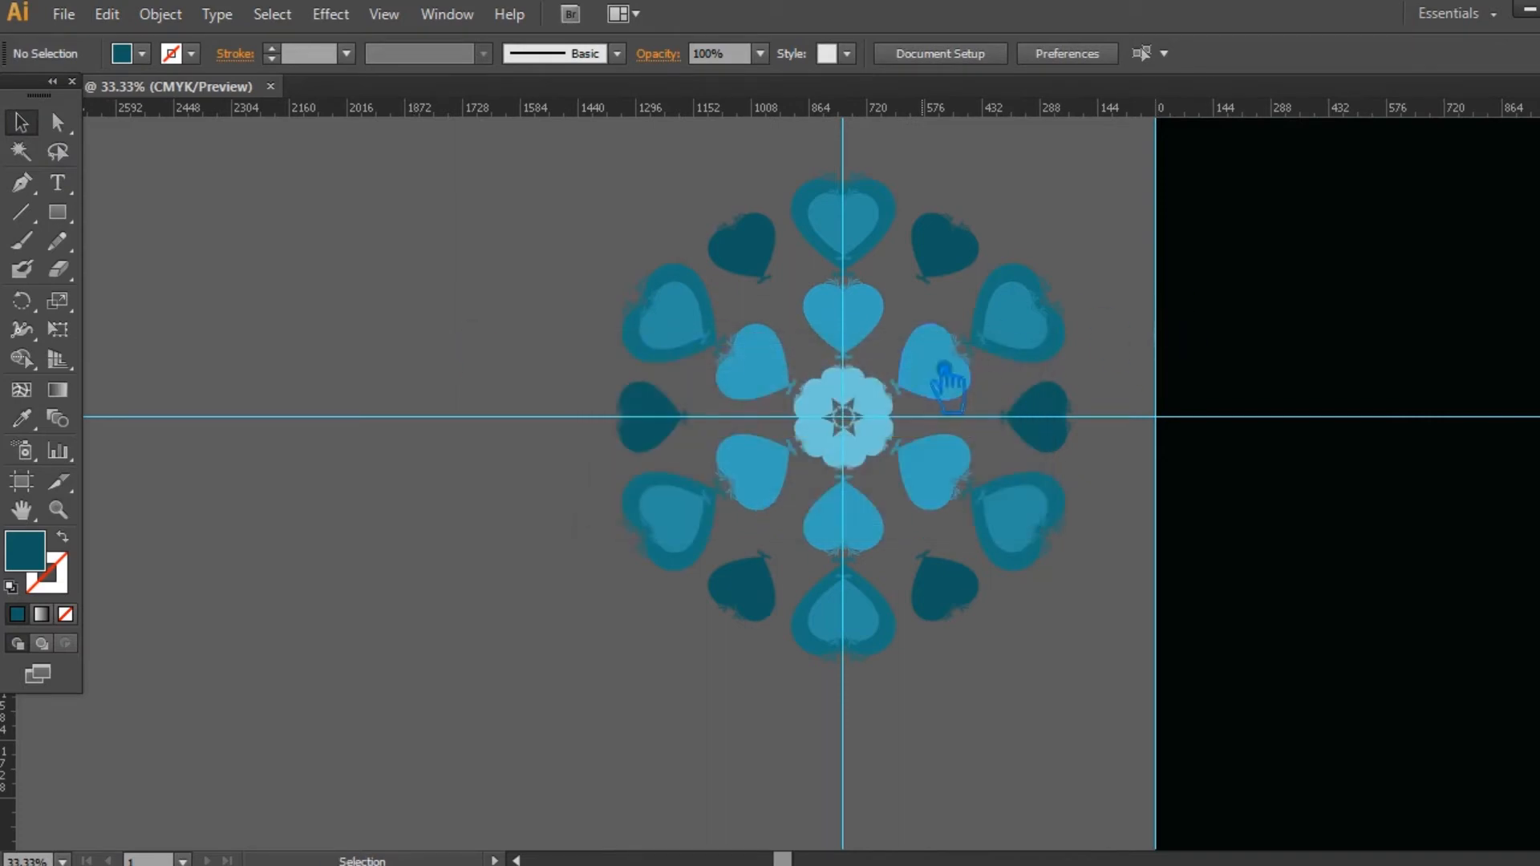
Step: Scale the grouped heart motif down to roughly half its size and place a copy on the black artboard
{"action": "left_click", "coordinate": [952, 377]}
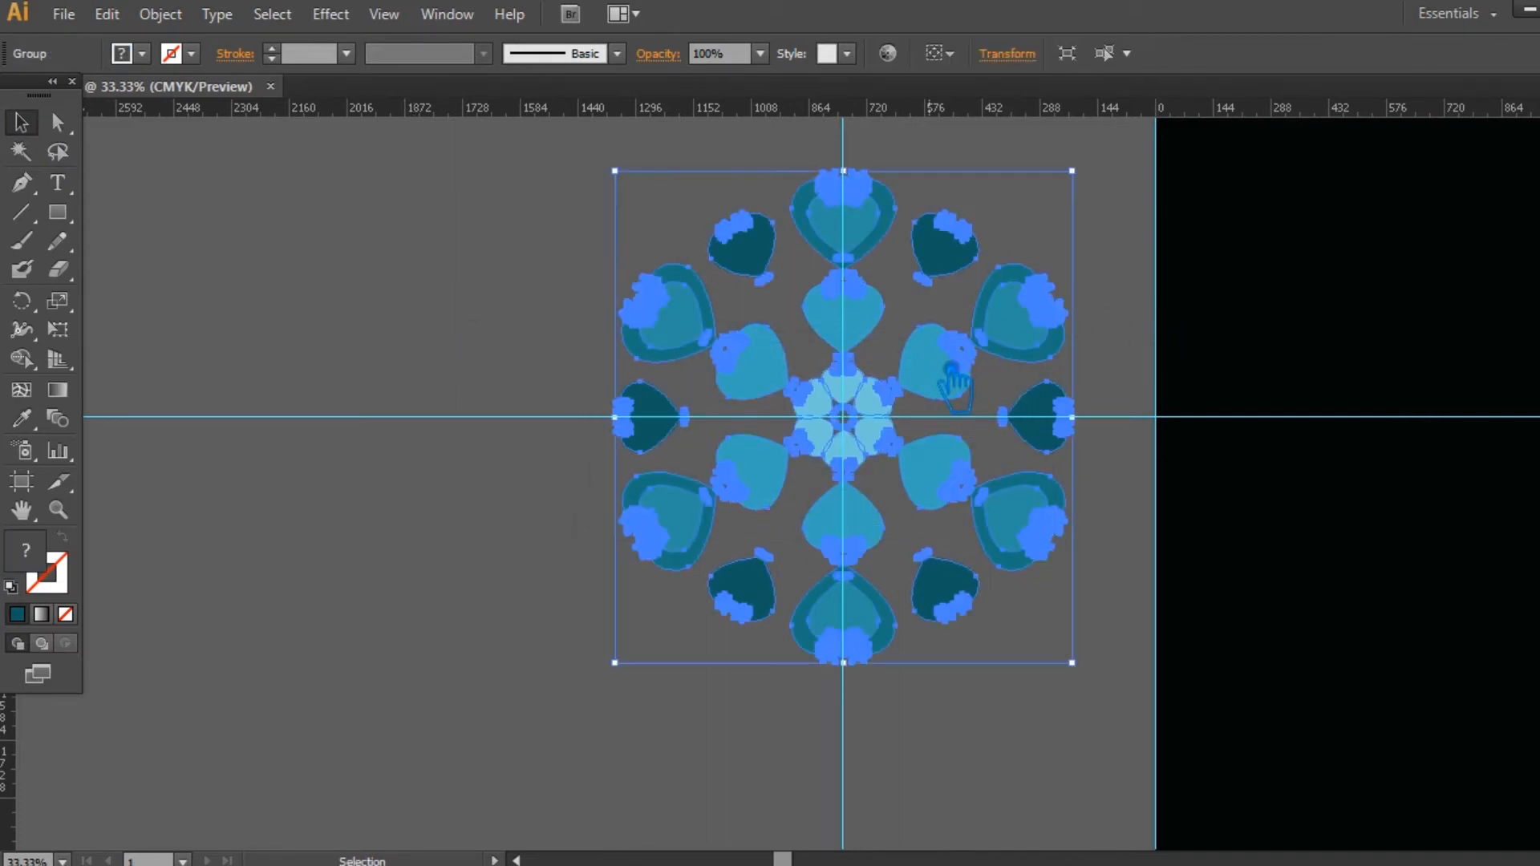
{"action": "left_click_drag", "start_coordinate": [1094, 186], "coordinate": [973, 289]}
{"action": "left_click", "coordinate": [1065, 292]}
{"action": "left_click_drag", "start_coordinate": [1051, 579], "coordinate": [570, 579]}
{"action": "left_click_drag", "start_coordinate": [413, 399], "coordinate": [1091, 433]}
{"action": "left_click", "coordinate": [1284, 539]}
{"action": "left_click_drag", "start_coordinate": [1284, 539], "coordinate": [887, 543]}
{"action": "left_click", "coordinate": [595, 422]}
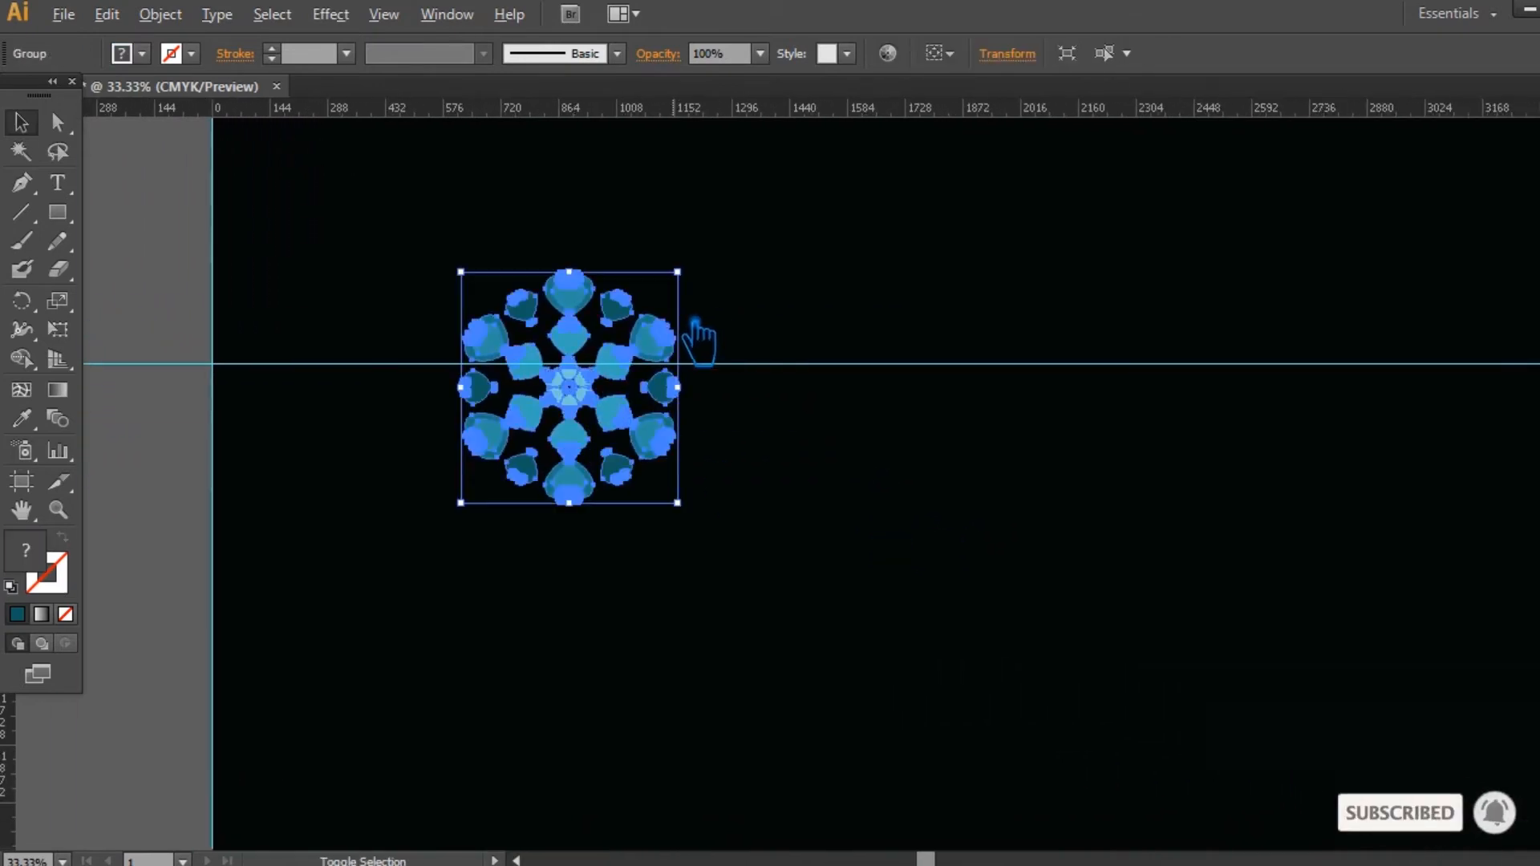
Step: Shrink the motif on the artboard about its centre to about 406 px wide and save the document
{"action": "left_click_drag", "start_coordinate": [697, 291], "coordinate": [676, 315]}
{"action": "left_click", "coordinate": [811, 528]}
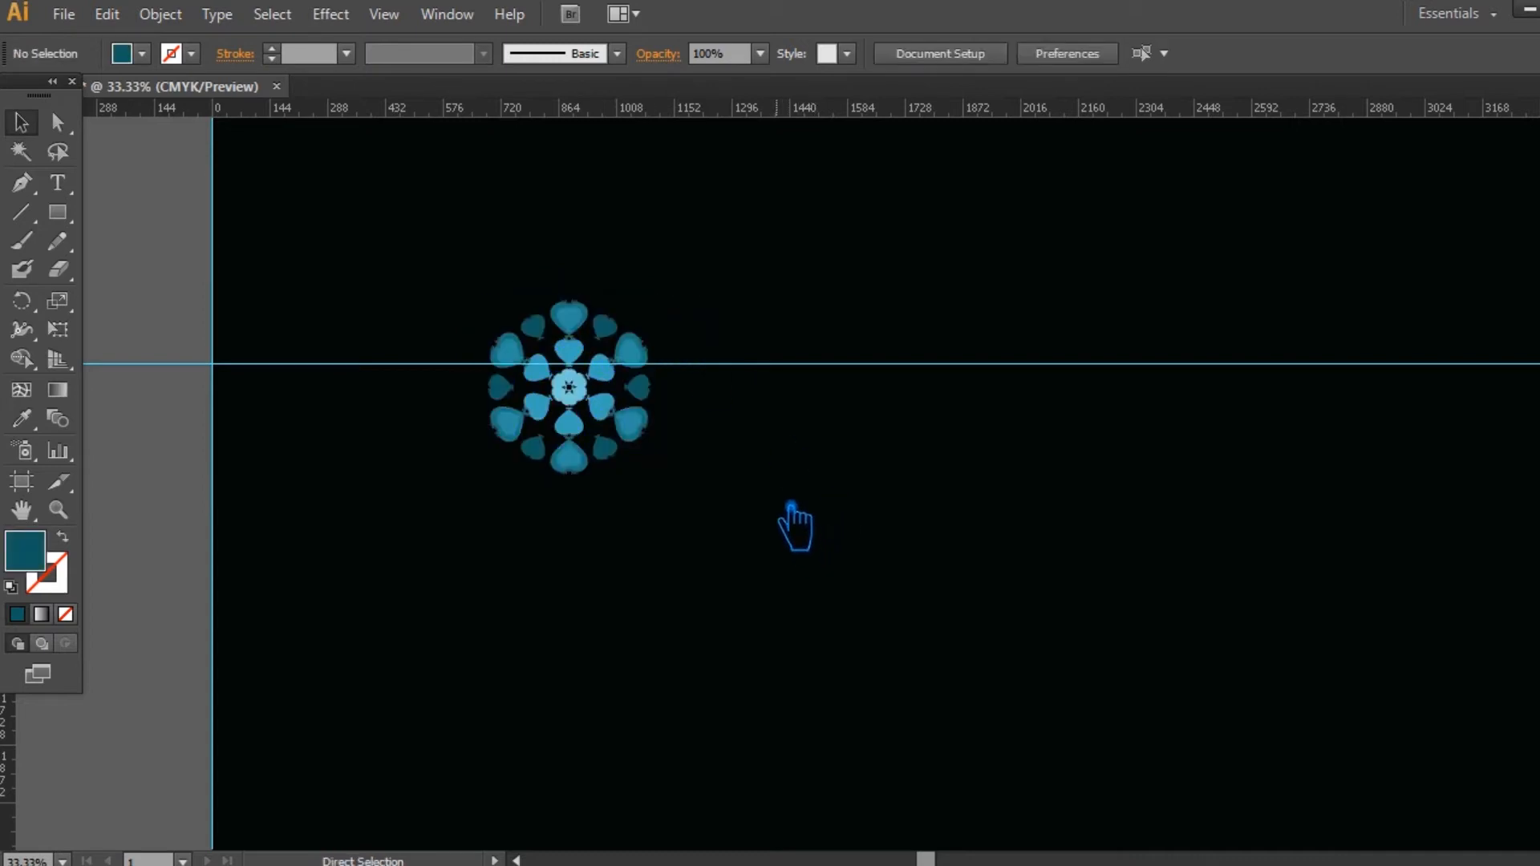
{"action": "key", "text": "ctrl+s"}
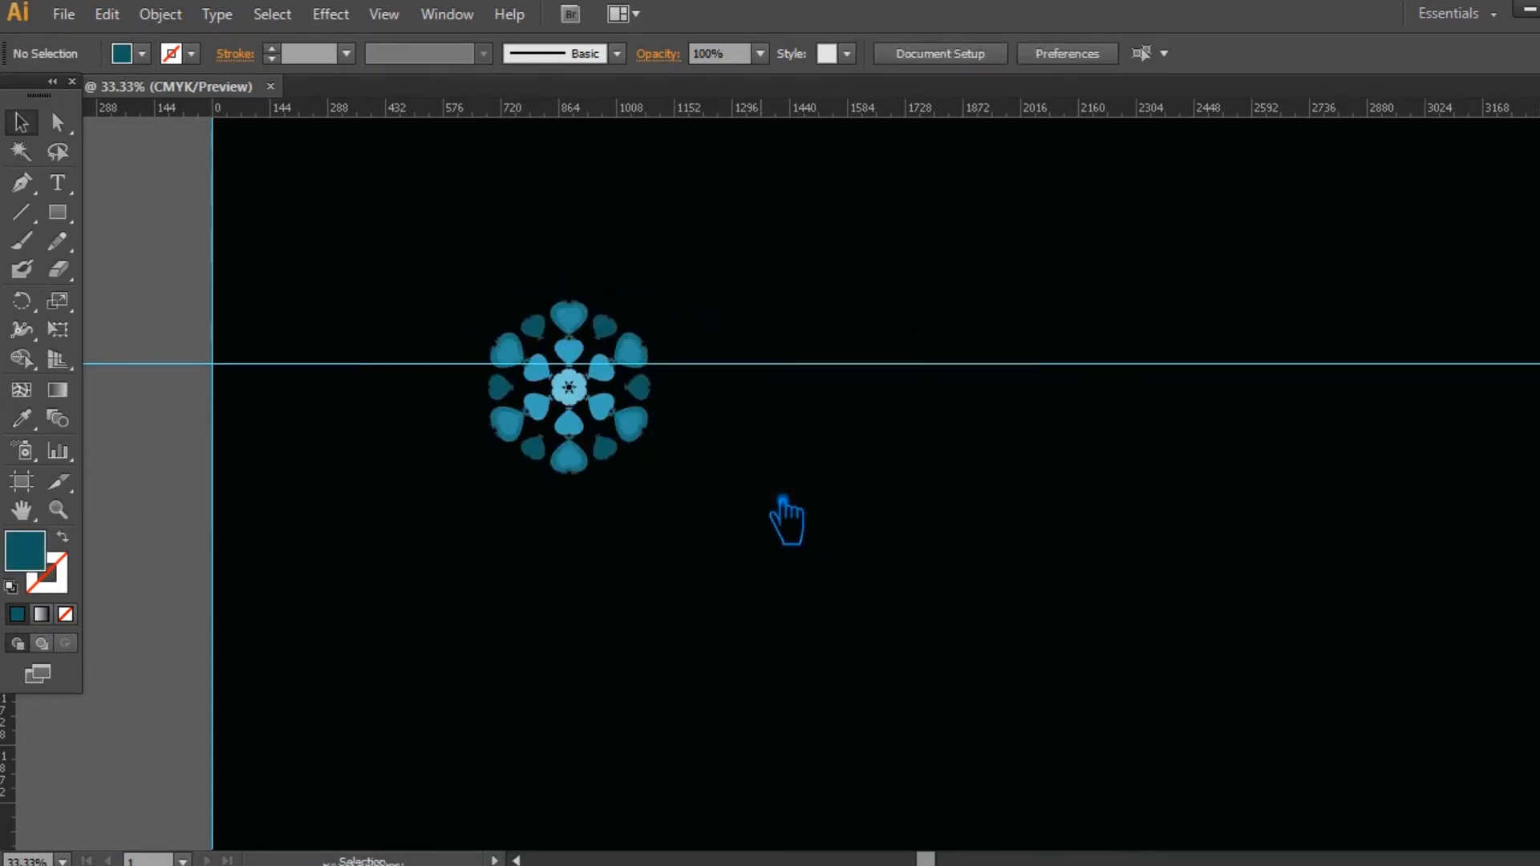
Step: Make a grid pattern swatch from the small motif, with the tile sized to the art and 20 px horizontal and vertical spacing
{"action": "left_click", "coordinate": [600, 429]}
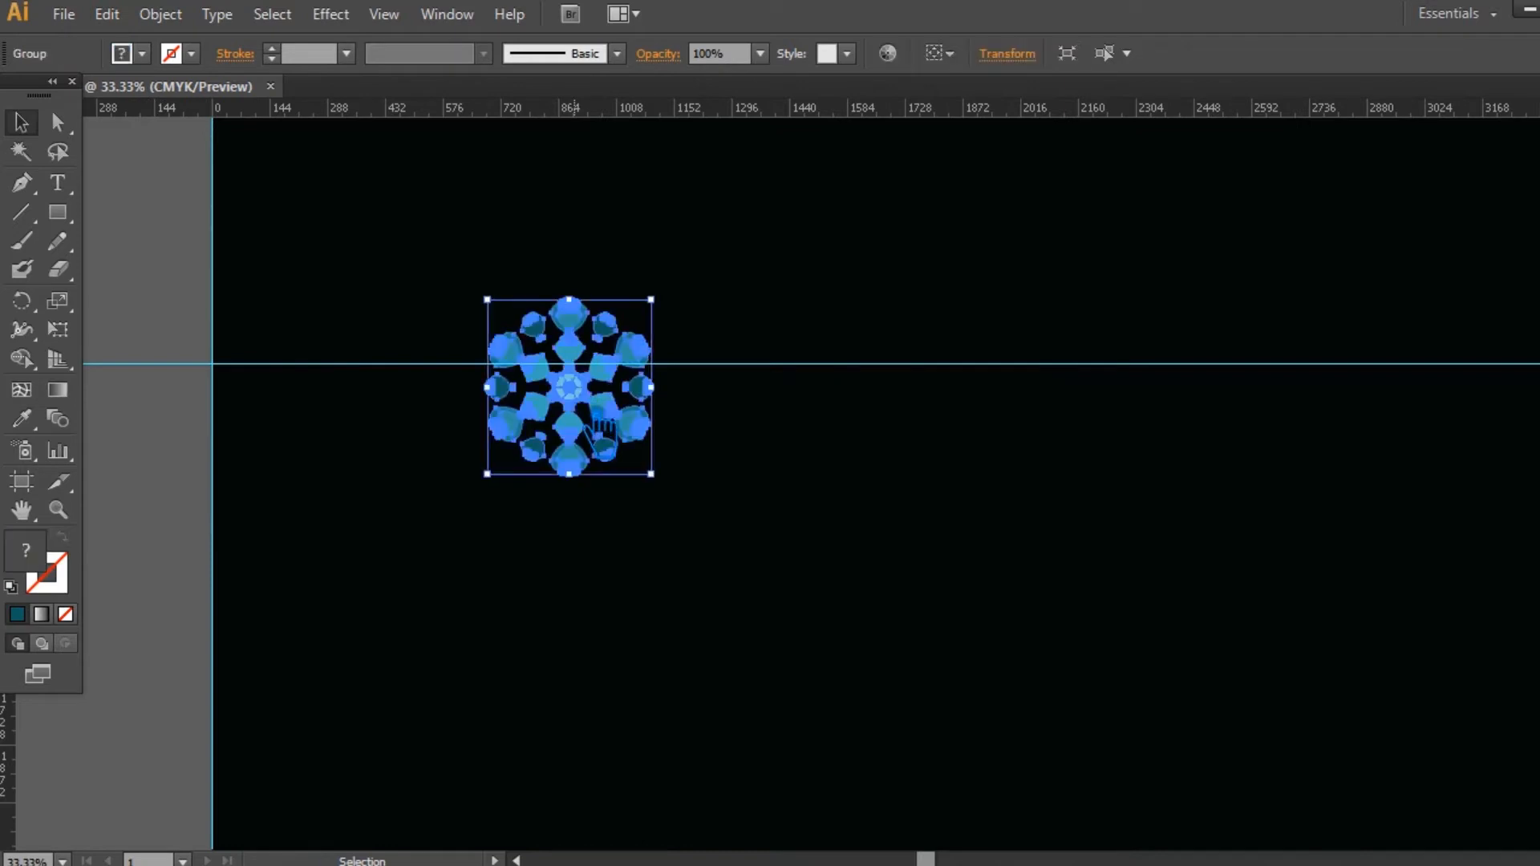
{"action": "left_click", "coordinate": [160, 13]}
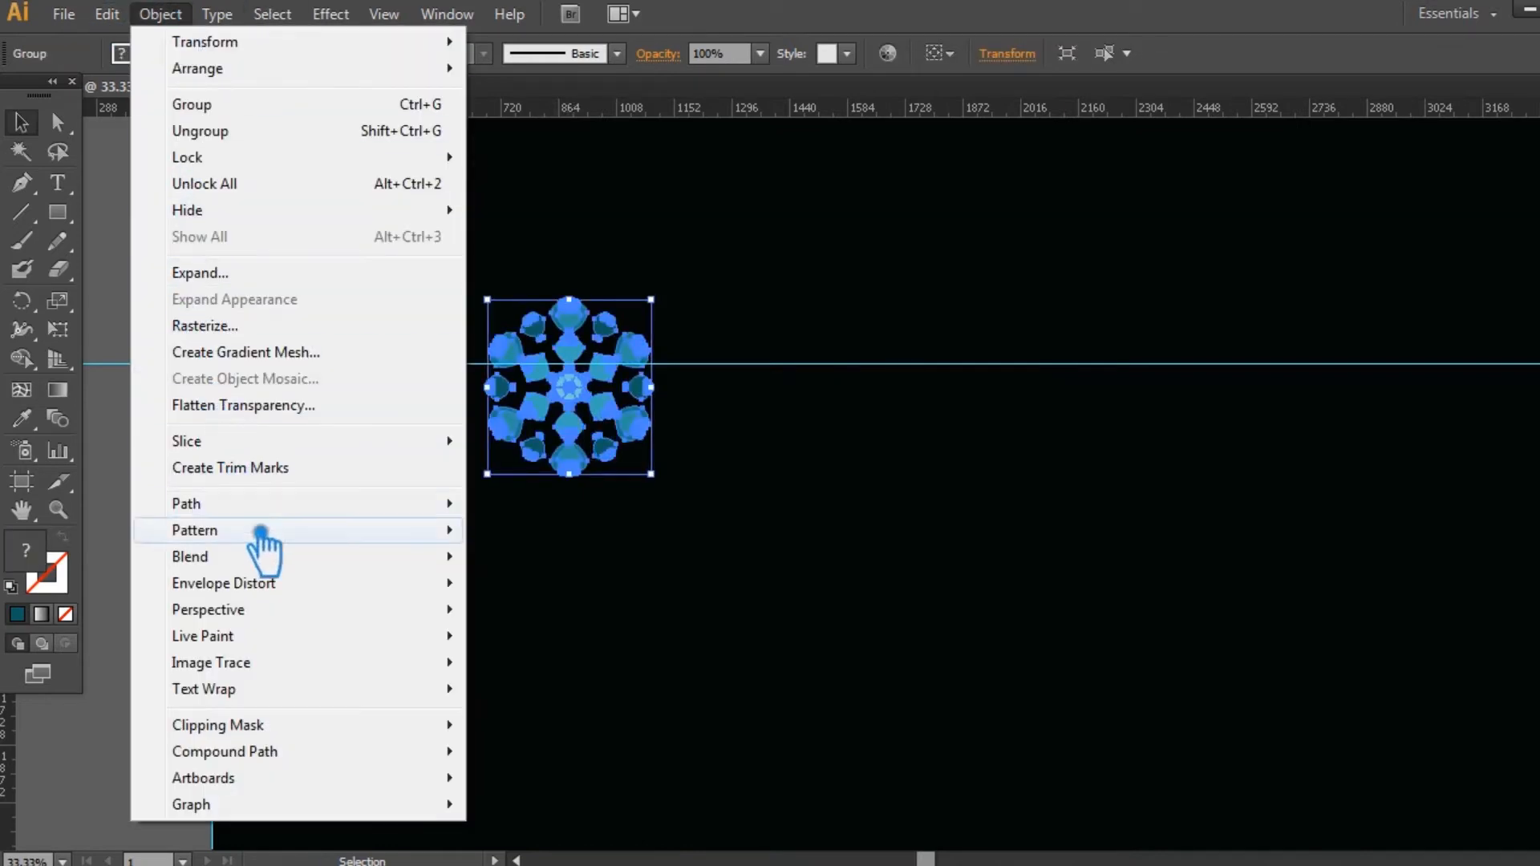
{"action": "left_click", "coordinate": [559, 535]}
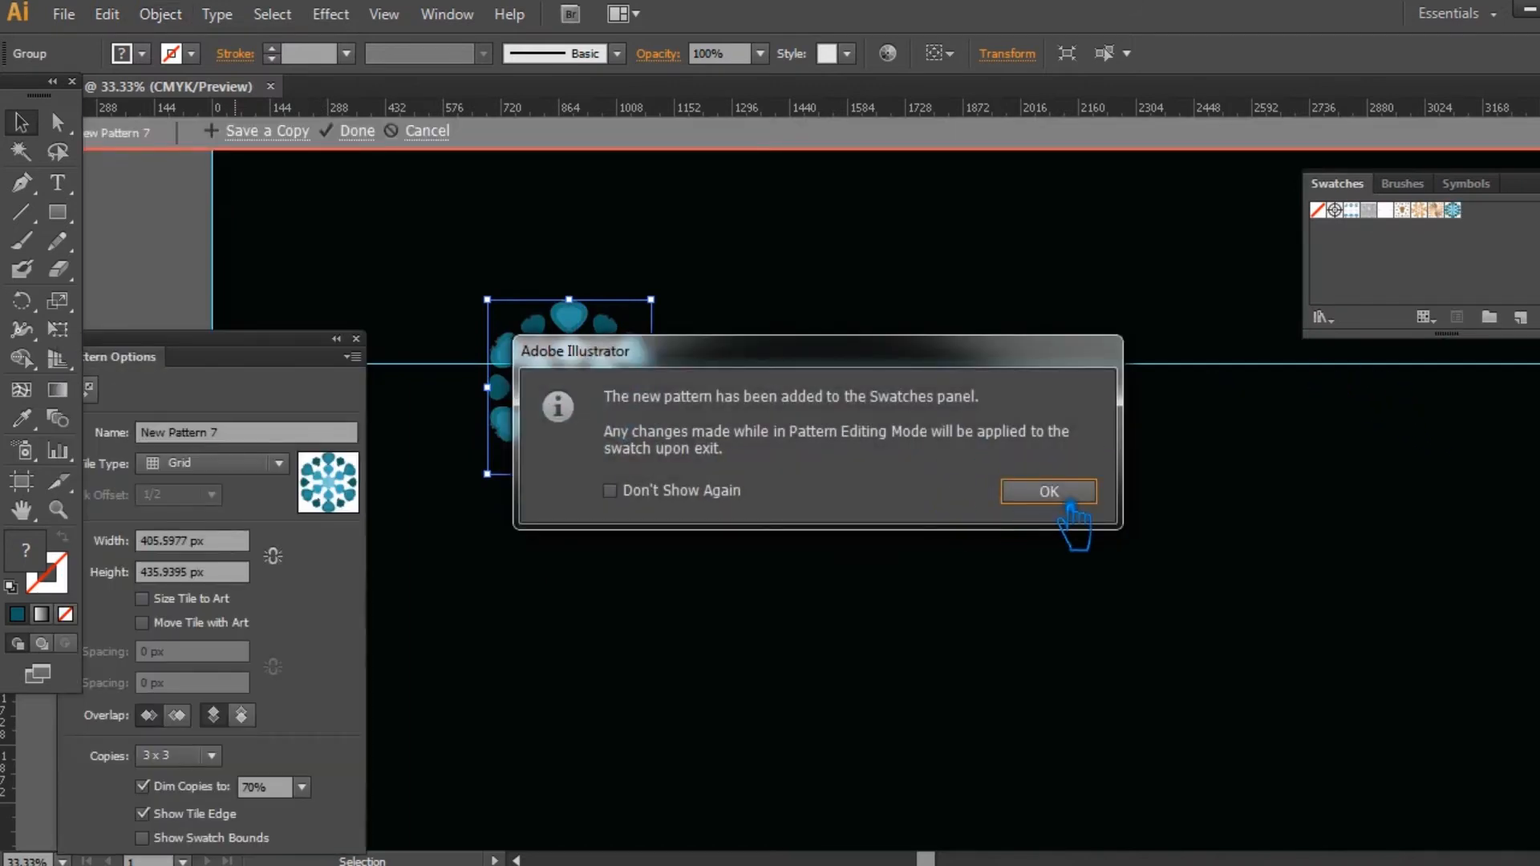
{"action": "left_click", "coordinate": [1051, 492]}
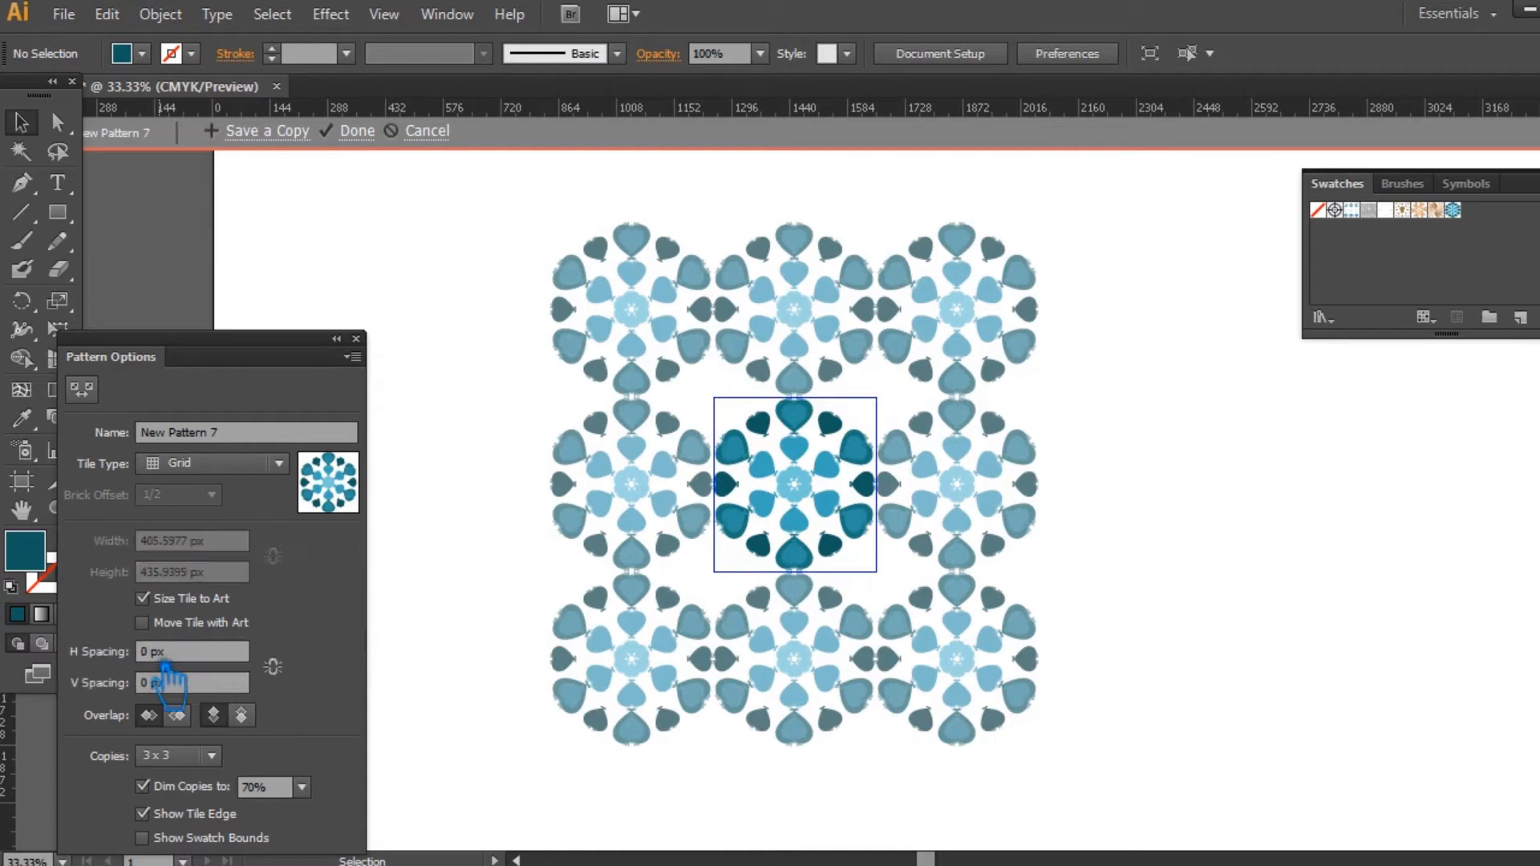
{"action": "left_click", "coordinate": [162, 661]}
{"action": "left_click", "coordinate": [159, 684]}
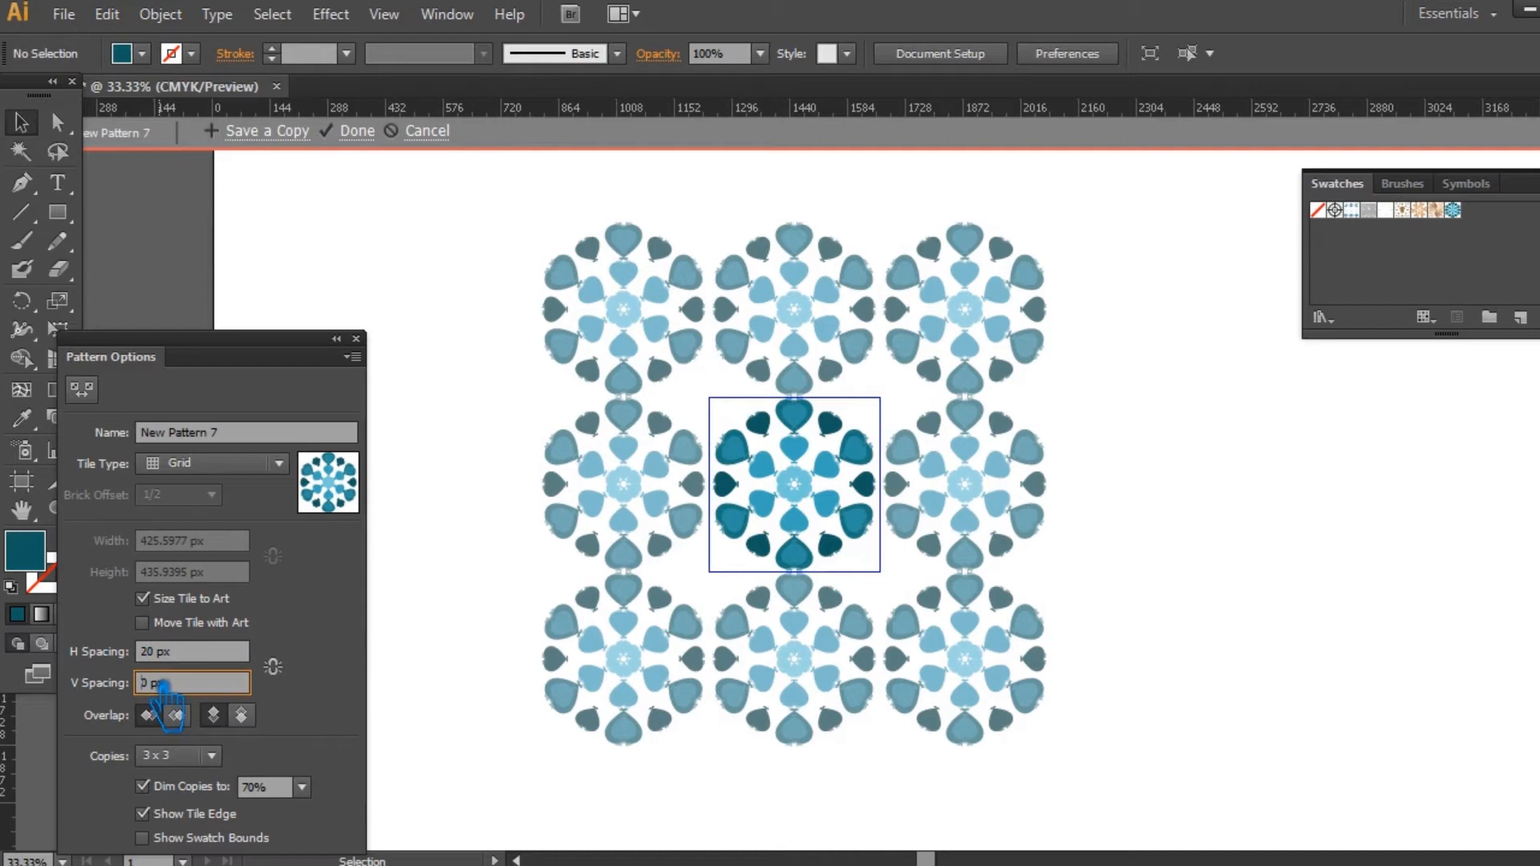
{"action": "left_click", "coordinate": [195, 656]}
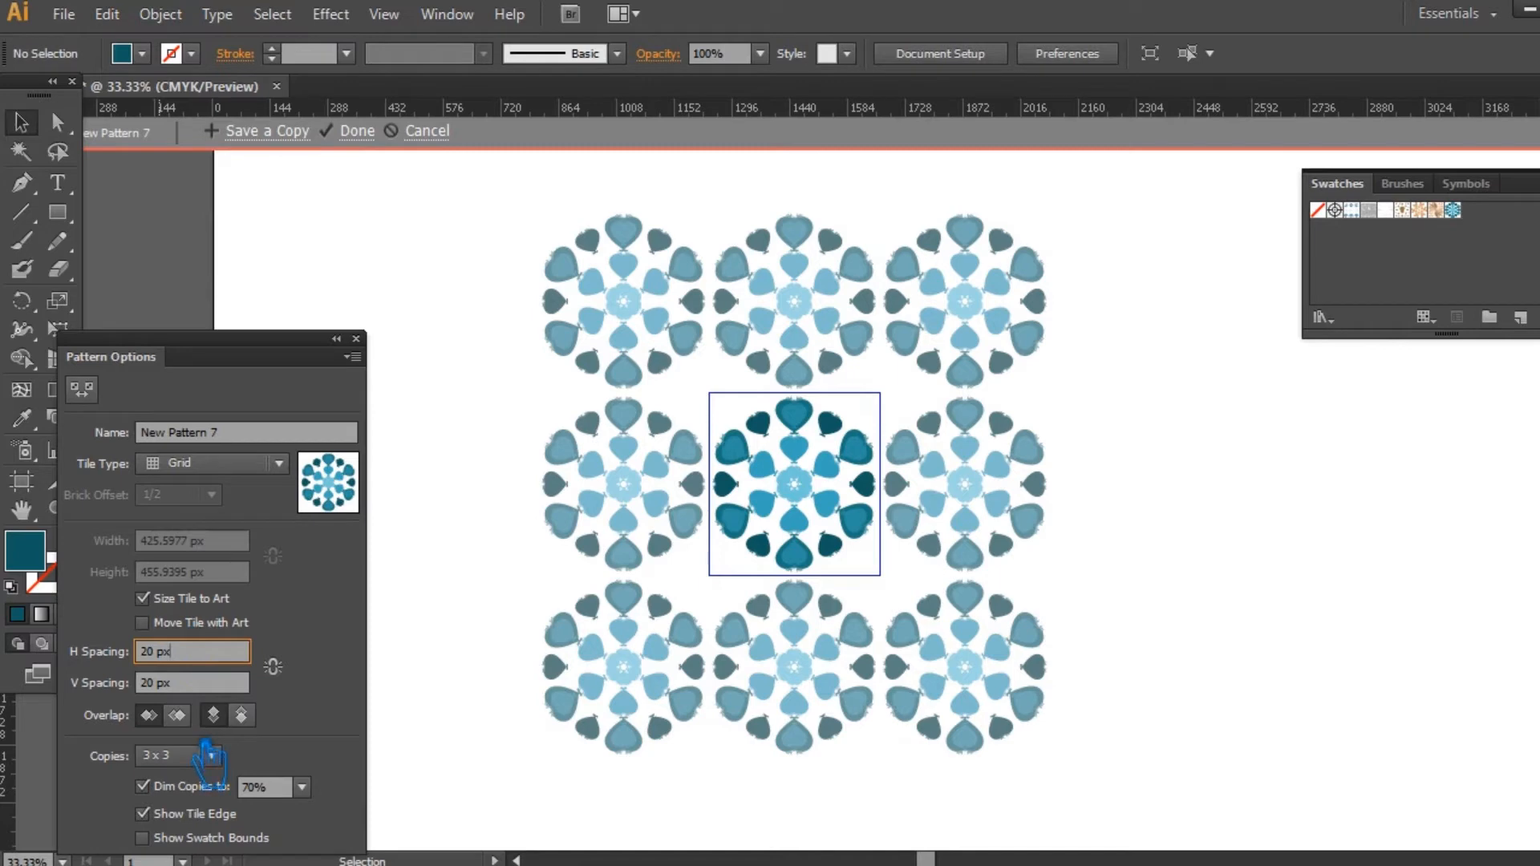
{"action": "left_click", "coordinate": [379, 143]}
Step: Clear the small motif off the black artboard, keeping copies of it outside the artboard's left and right edges
{"action": "left_click_drag", "start_coordinate": [802, 527], "coordinate": [1111, 477]}
{"action": "left_click_drag", "start_coordinate": [904, 337], "coordinate": [385, 586]}
{"action": "left_click_drag", "start_coordinate": [1111, 497], "coordinate": [680, 566]}
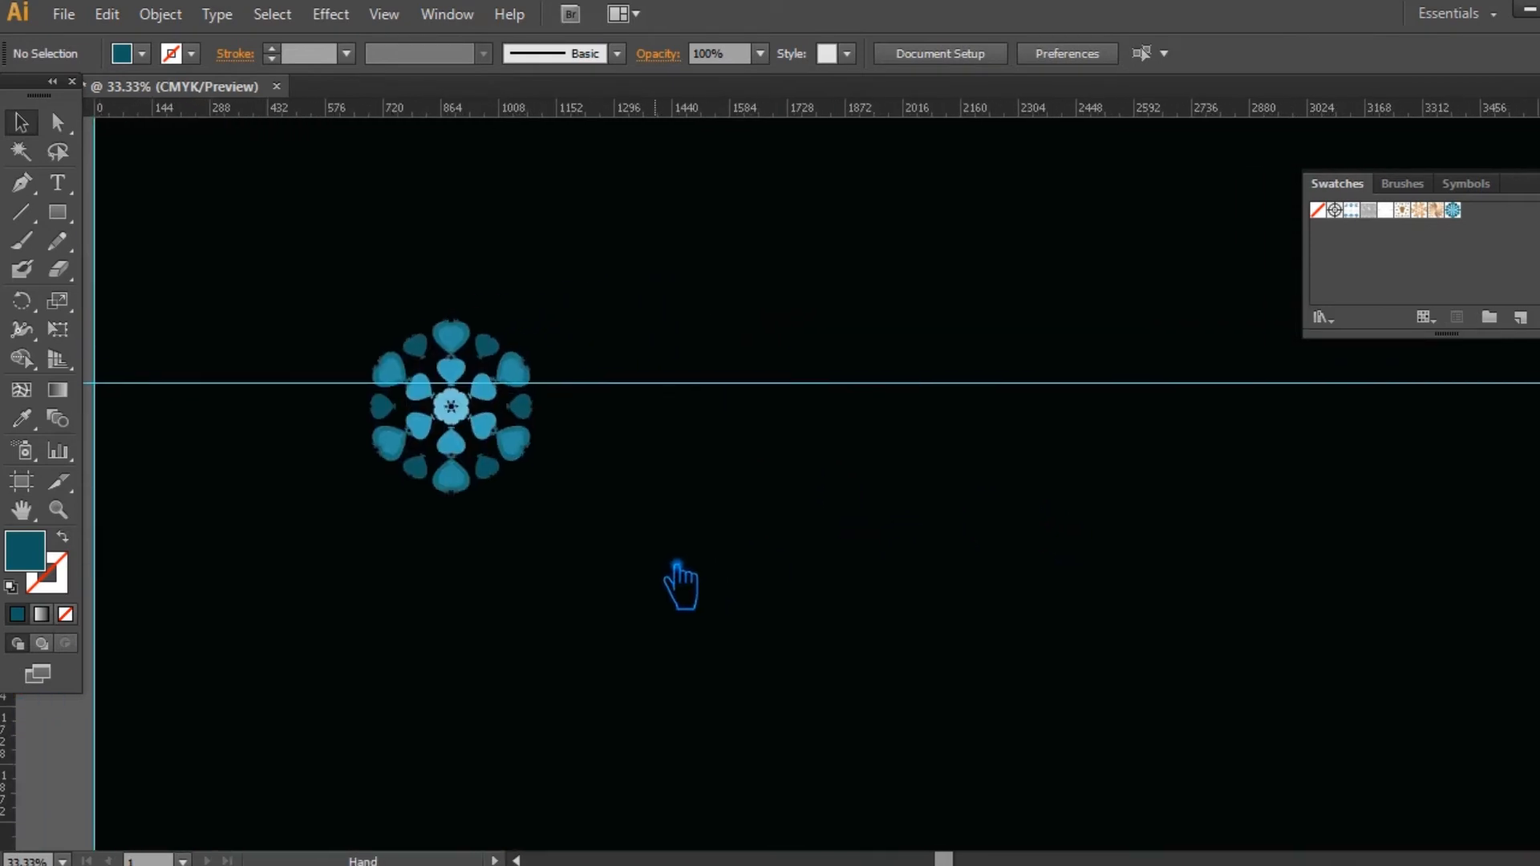
{"action": "key", "text": "ctrl+minus"}
{"action": "left_click_drag", "start_coordinate": [685, 594], "coordinate": [477, 309]}
{"action": "left_click_drag", "start_coordinate": [655, 543], "coordinate": [849, 810]}
{"action": "key", "text": "ctrl+minus"}
{"action": "left_click_drag", "start_coordinate": [449, 289], "coordinate": [1462, 481]}
{"action": "left_click_drag", "start_coordinate": [1400, 631], "coordinate": [1352, 579]}
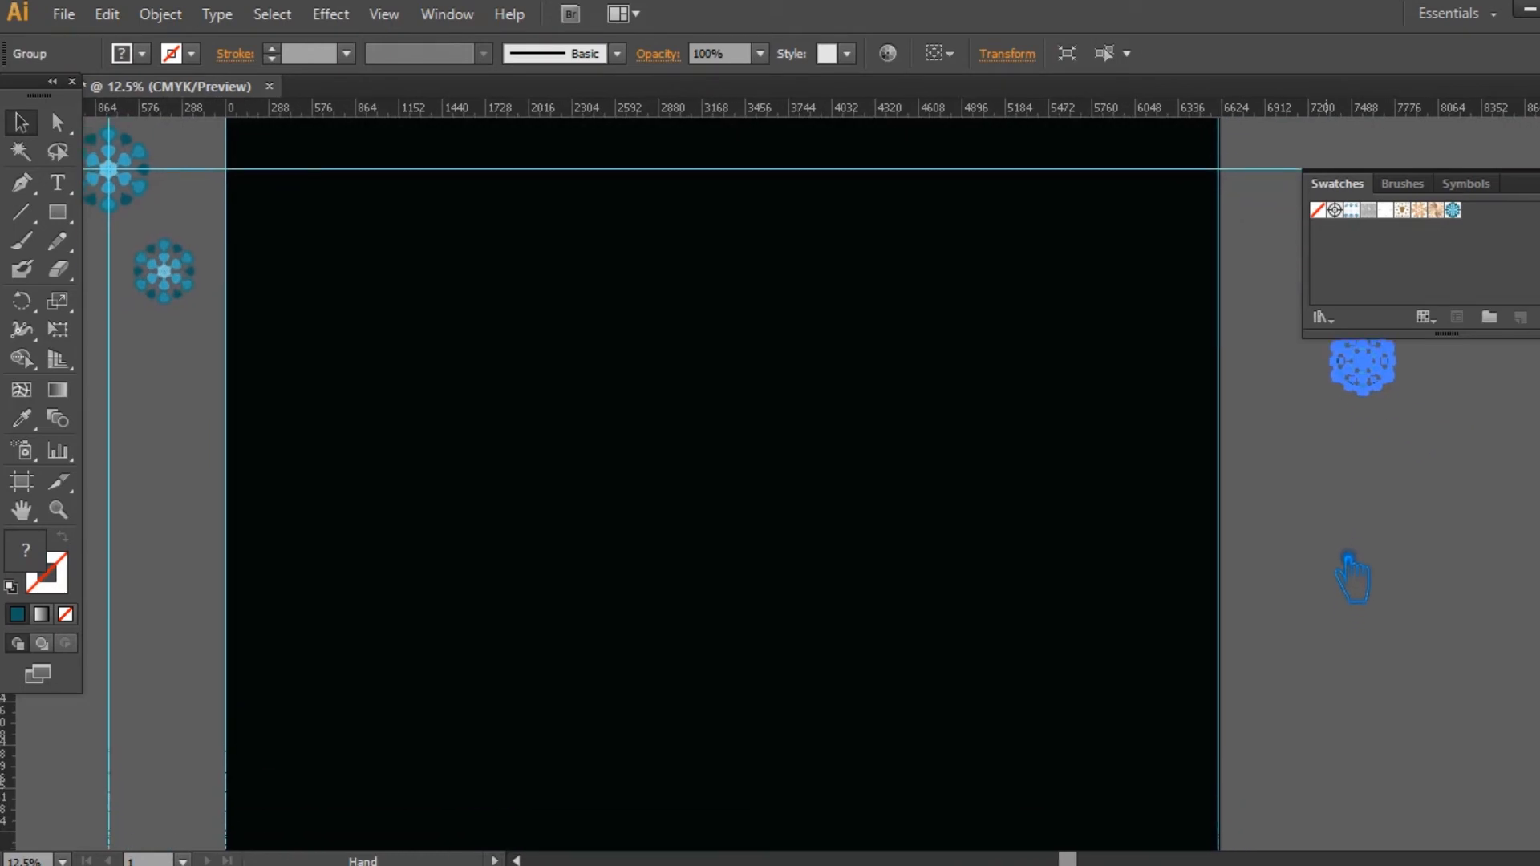
Step: Delete the horizontal and vertical guides crossing the large motif beside the artboard, and save the document
{"action": "key", "text": "ctrl+minus"}
{"action": "right_click", "coordinate": [343, 147]}
{"action": "left_click", "coordinate": [417, 290]}
{"action": "left_click", "coordinate": [327, 431]}
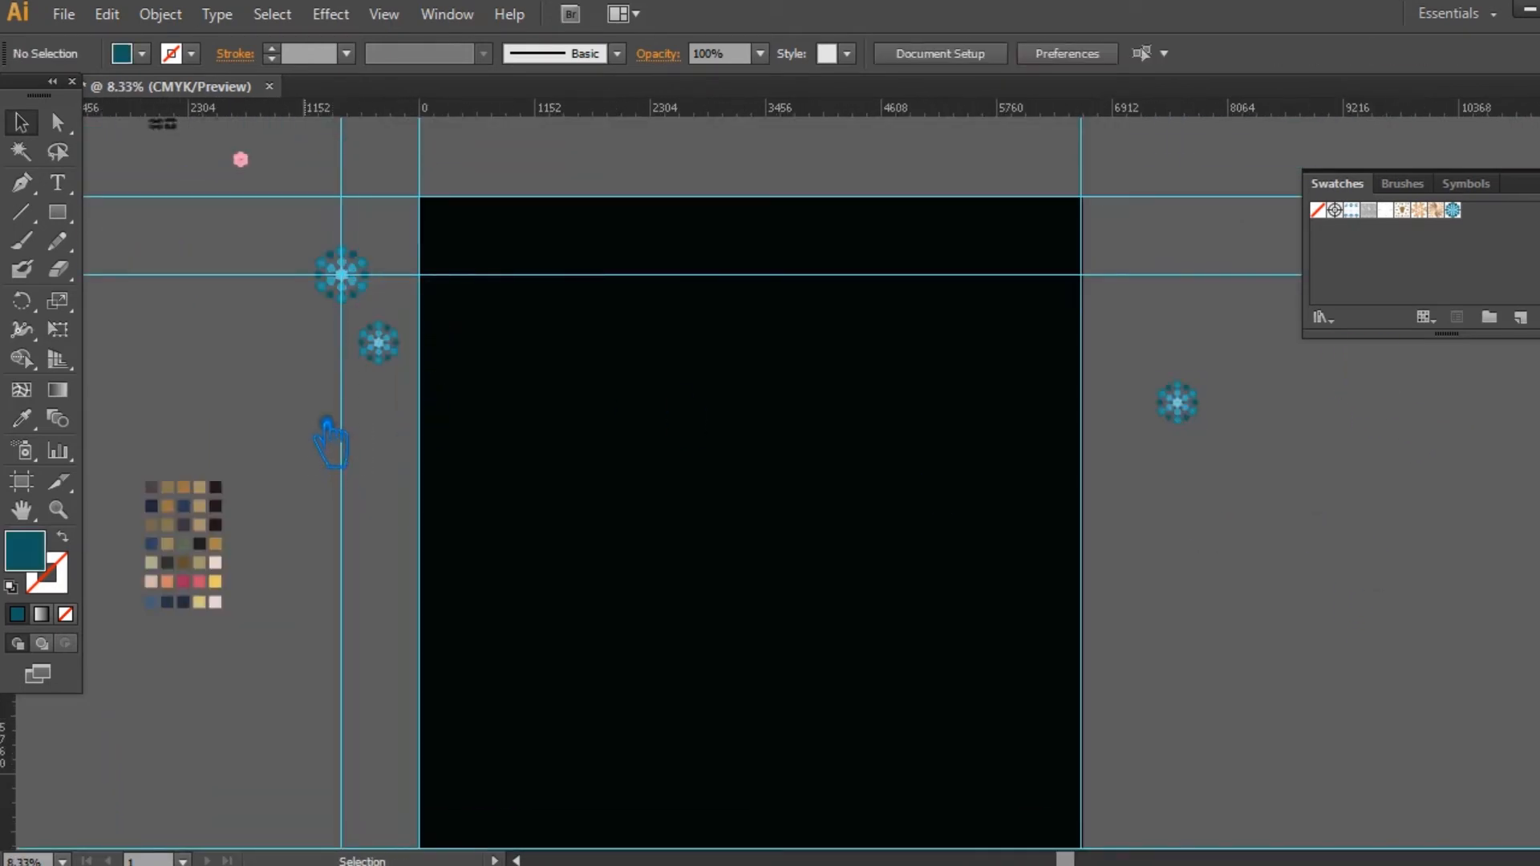
{"action": "right_click", "coordinate": [345, 412]}
{"action": "left_click", "coordinate": [435, 634]}
{"action": "left_click_drag", "start_coordinate": [350, 488], "coordinate": [372, 507]}
{"action": "key", "text": "Delete"}
{"action": "key", "text": "Delete"}
{"action": "right_click", "coordinate": [314, 193]}
{"action": "left_click", "coordinate": [411, 407]}
{"action": "key", "text": "a"}
{"action": "key", "text": "ctrl+s"}
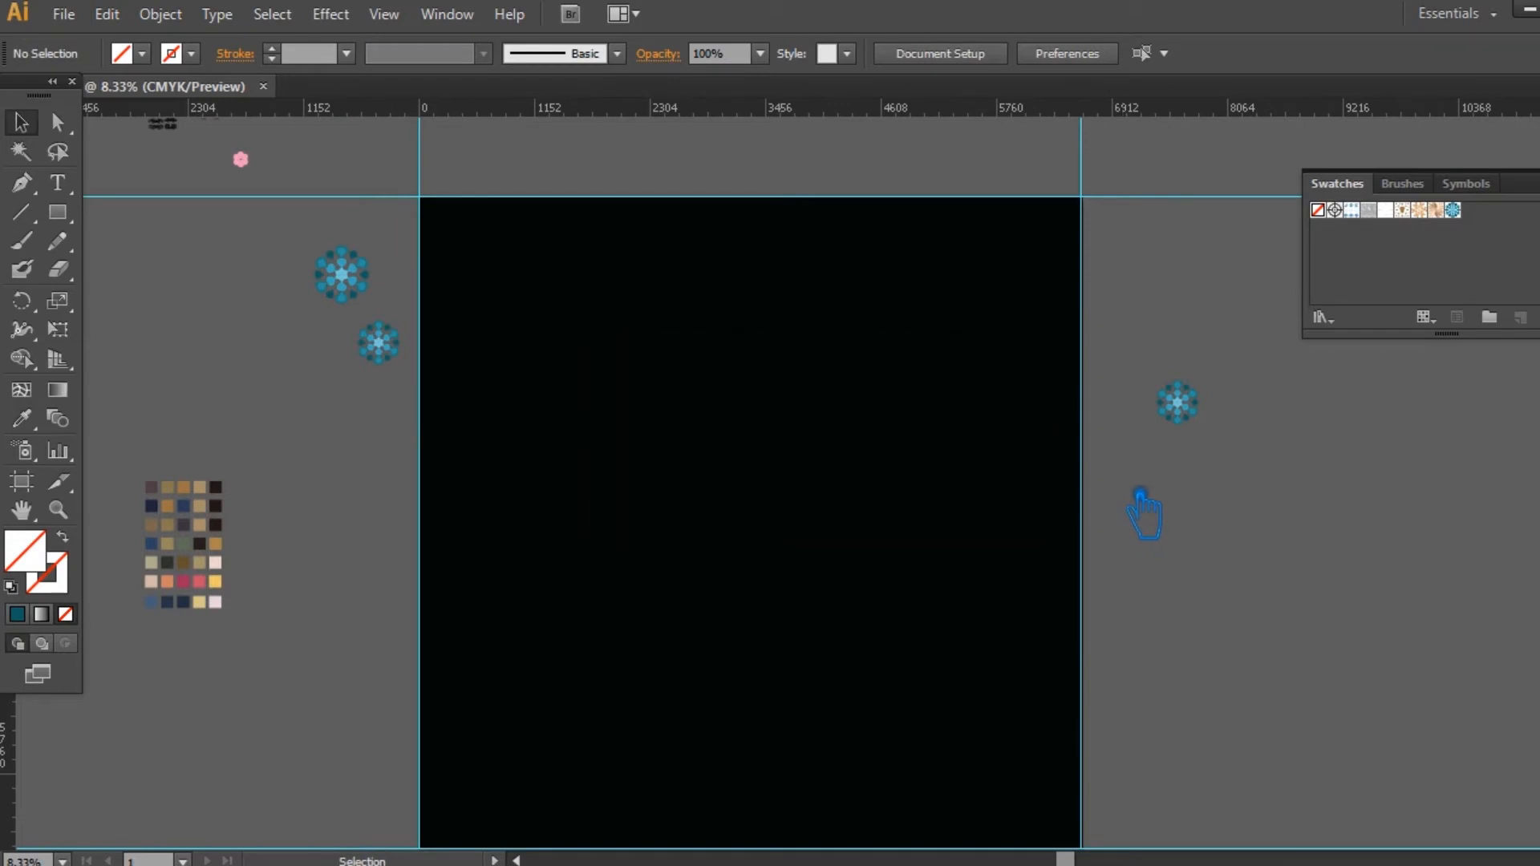
Step: Lock the front black rectangle, bring the second one to the front and fill it with the new heart pattern swatch
{"action": "left_click", "coordinate": [805, 467]}
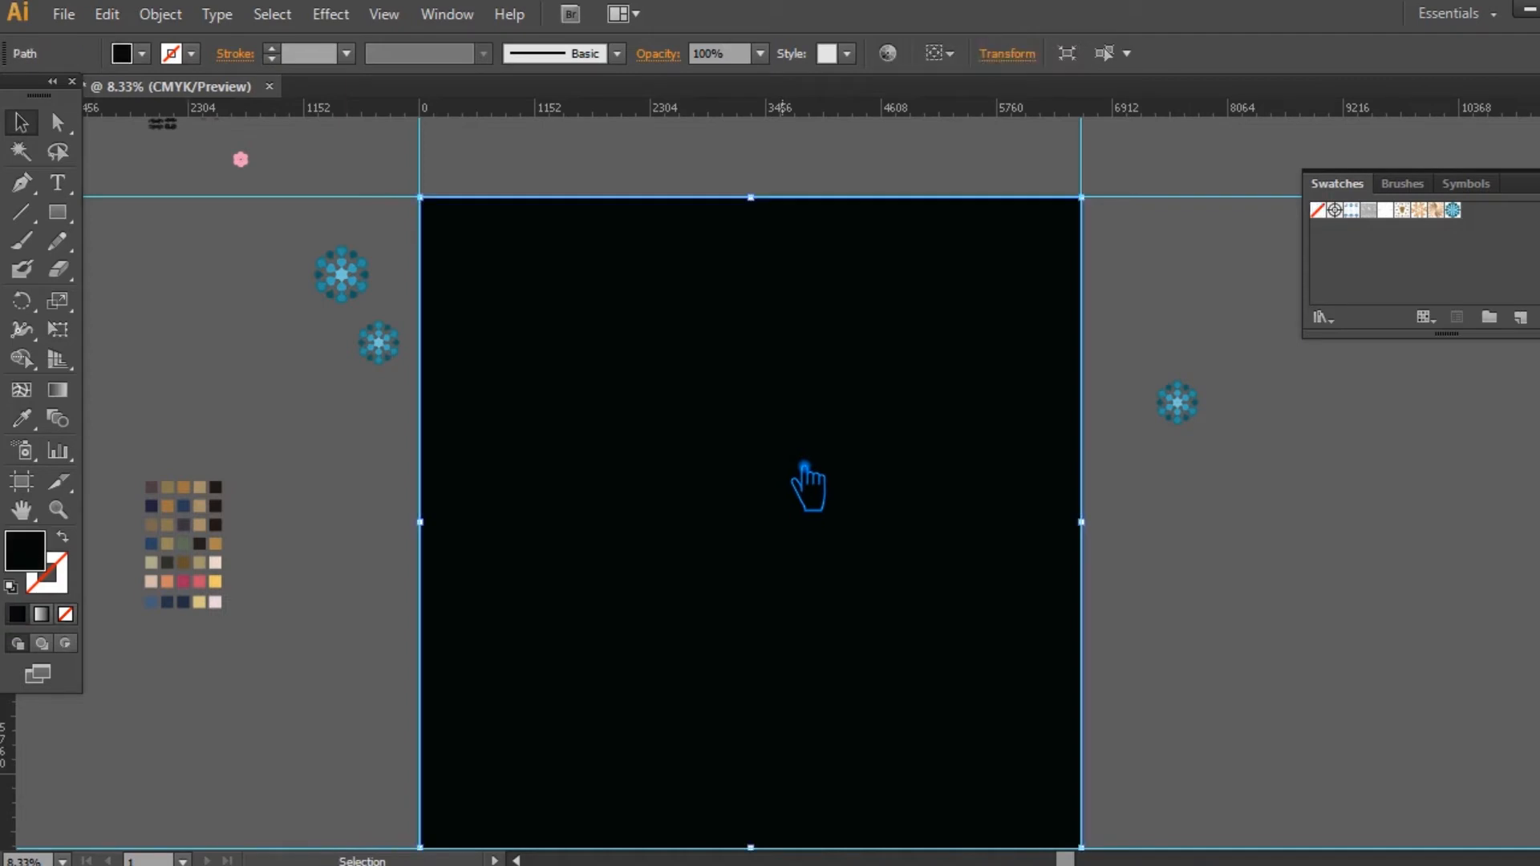
{"action": "key", "text": "ctrl+2"}
{"action": "left_click", "coordinate": [849, 506]}
{"action": "key", "text": "ctrl+shift+]"}
{"action": "left_click", "coordinate": [1453, 210]}
{"action": "left_click", "coordinate": [1294, 625]}
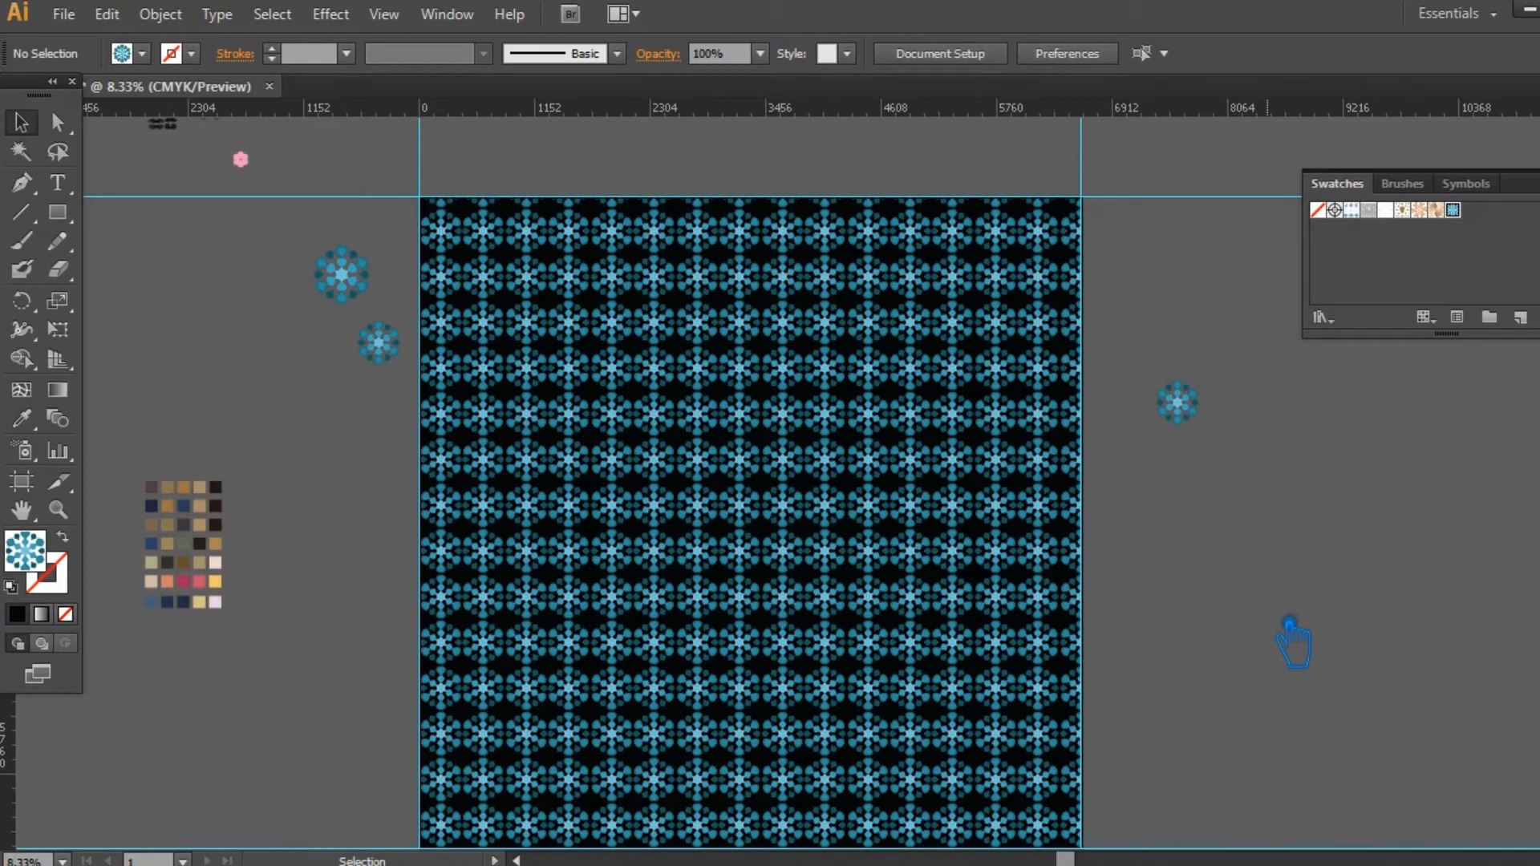
Step: Save the document with the heart pattern filling the artboard
{"action": "scroll", "coordinate": [1241, 641], "scroll_direction": "down", "scroll_amount": 2}
{"action": "scroll", "coordinate": [1241, 643], "scroll_direction": "up", "scroll_amount": 2}
{"action": "key", "text": "space"}
{"action": "left_click_drag", "start_coordinate": [1233, 682], "coordinate": [1196, 645]}
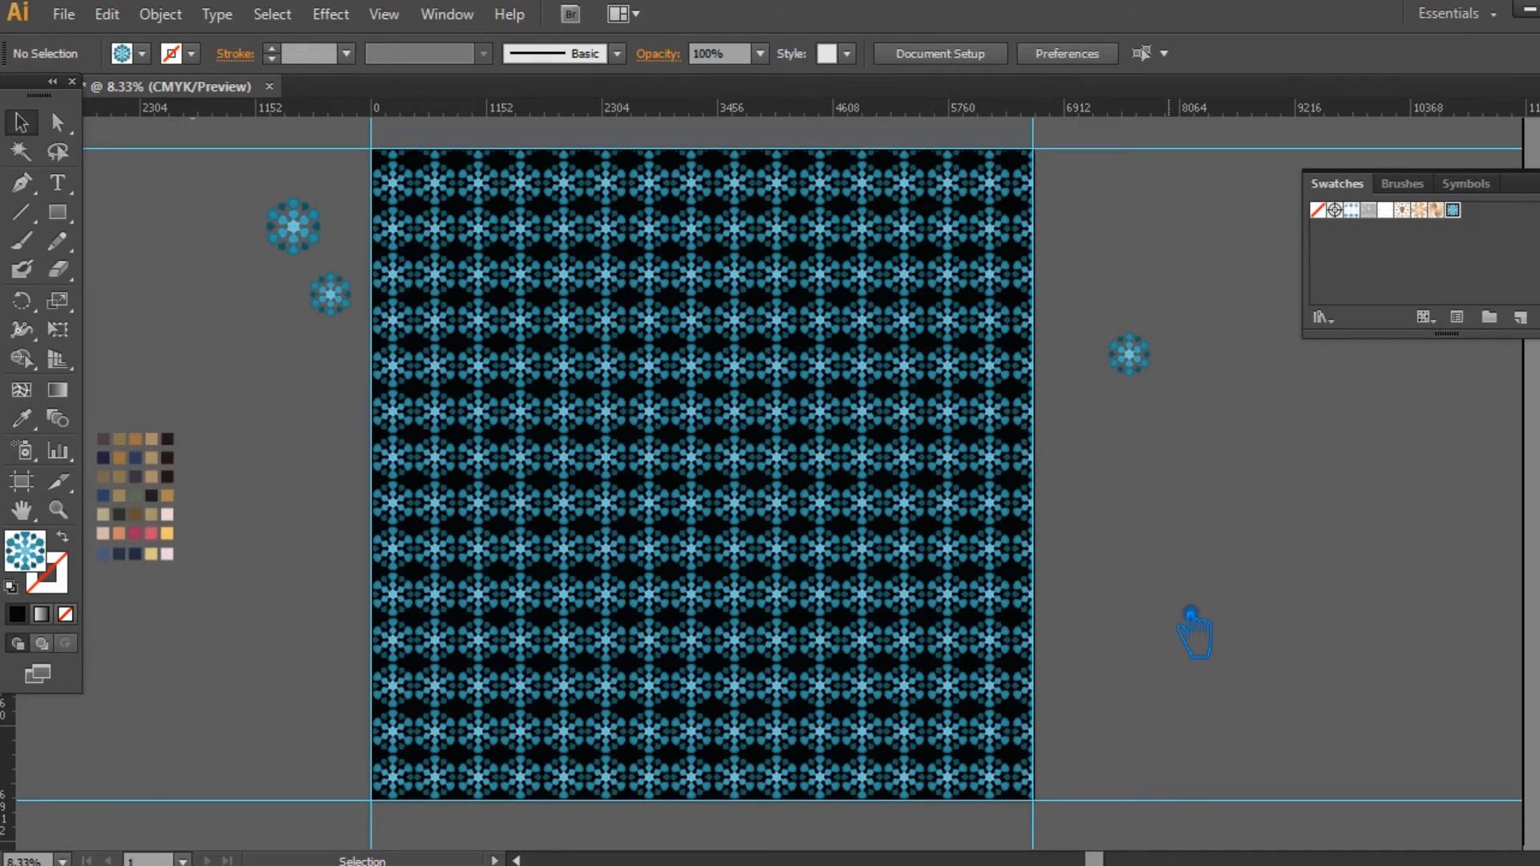
{"action": "left_click", "coordinate": [616, 349]}
{"action": "left_click", "coordinate": [1189, 594]}
{"action": "left_click", "coordinate": [1331, 429]}
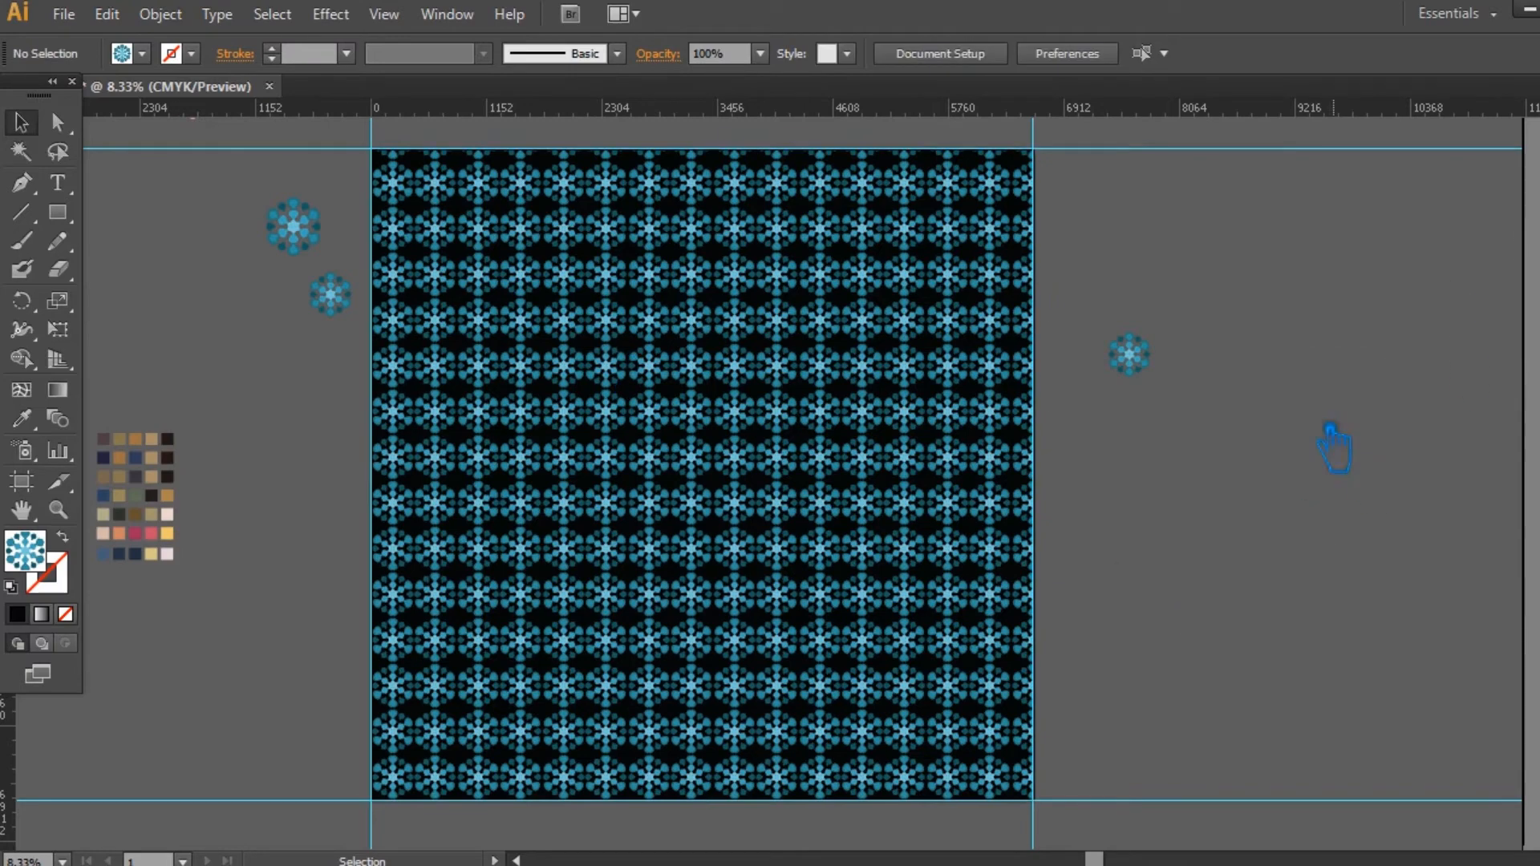
{"action": "left_click_drag", "start_coordinate": [1290, 474], "coordinate": [1312, 482]}
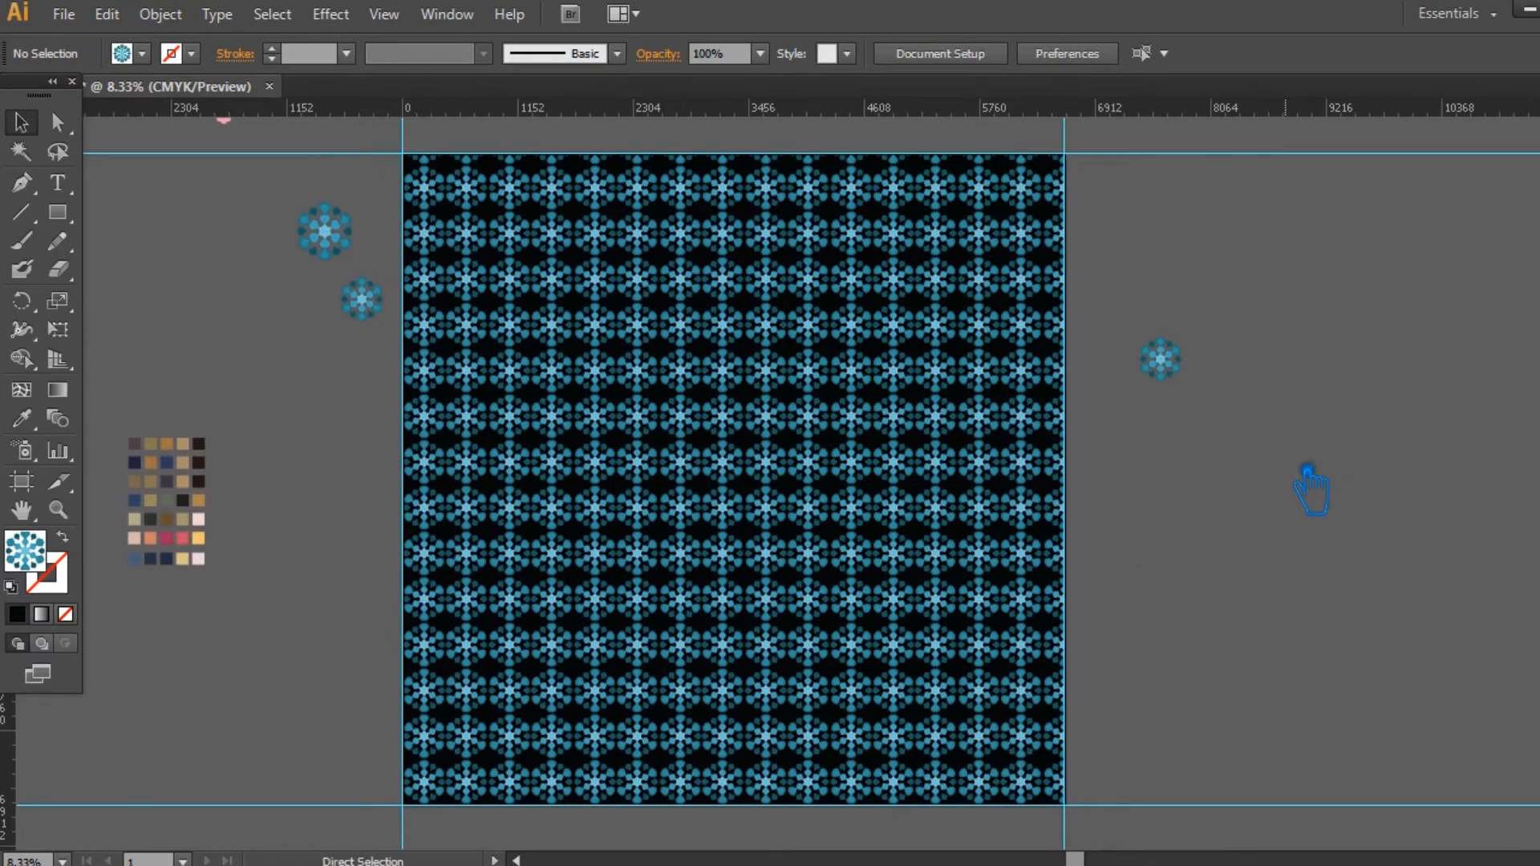
{"action": "key", "text": "ctrl+s"}
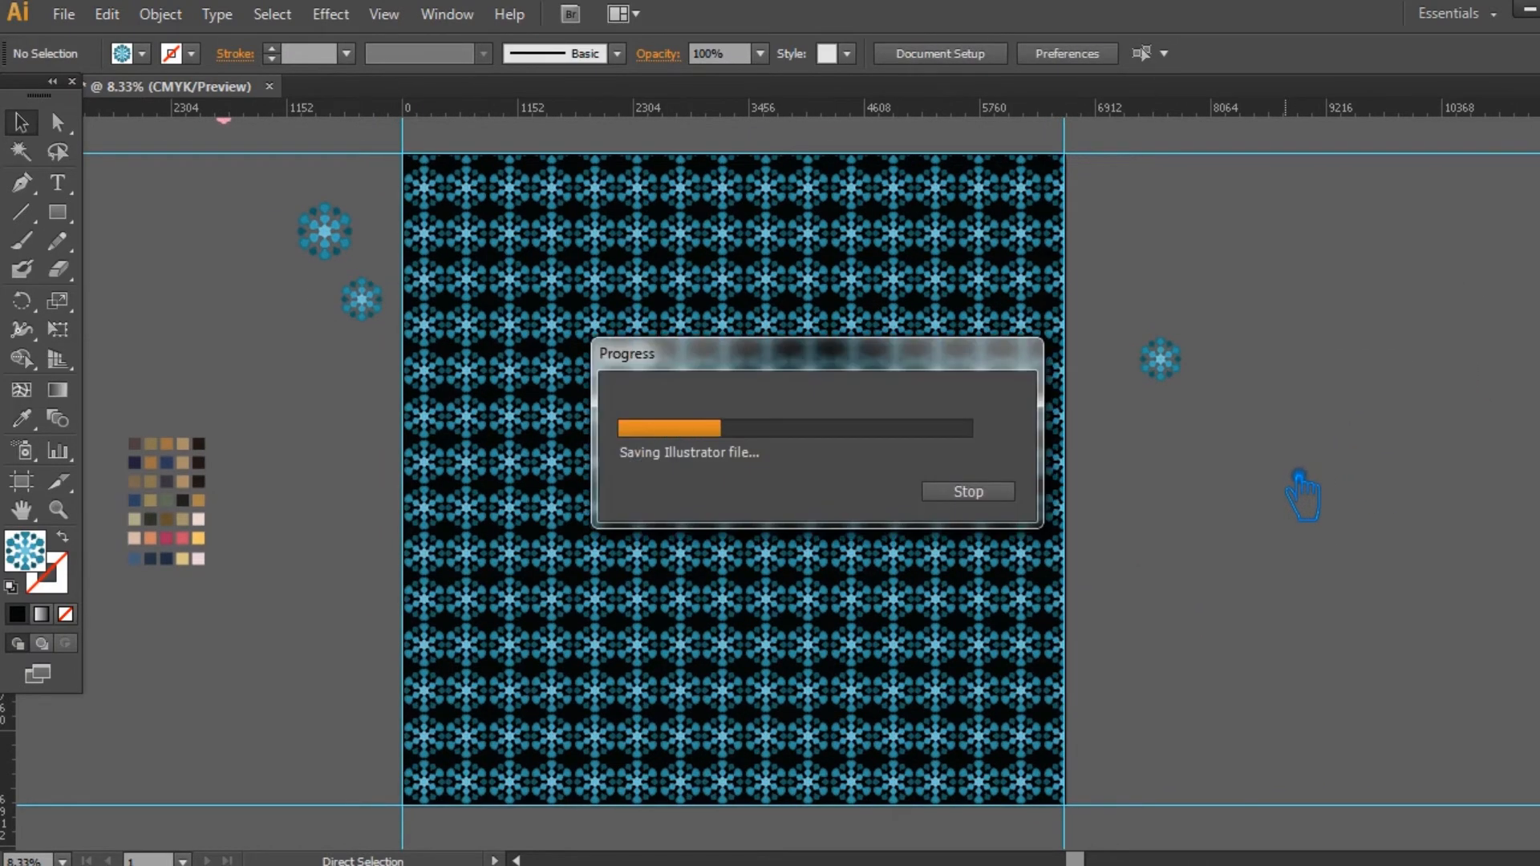
{"action": "key", "text": "ctrl"}
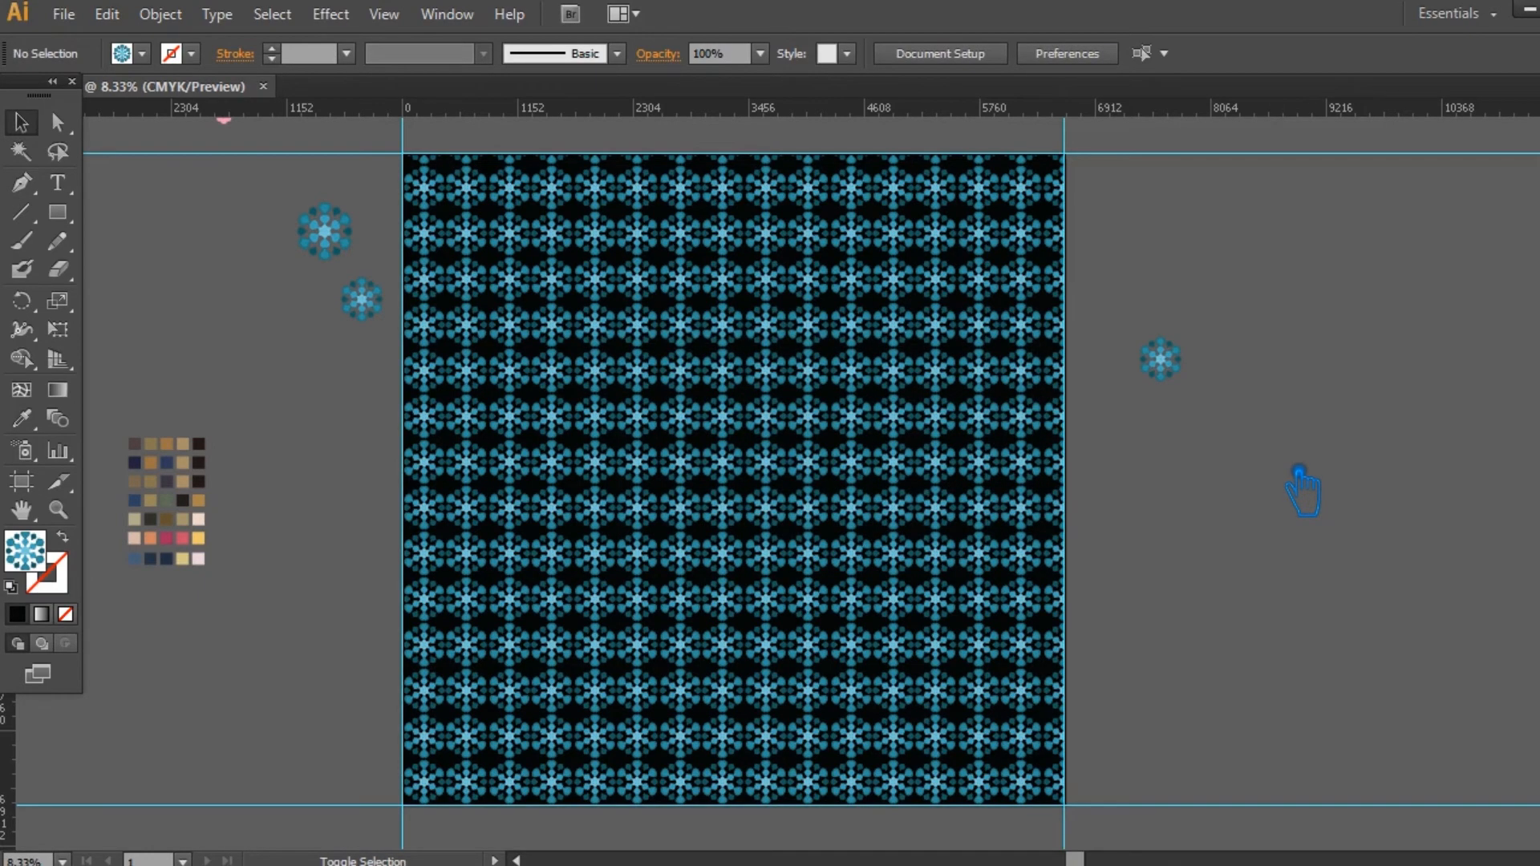
Step: Export the artboard for web as a 6600 by 6500 px JPEG at 100% quality, named Leggings-1, in folder 173
{"action": "key", "text": "ctrl+alt+shift+s"}
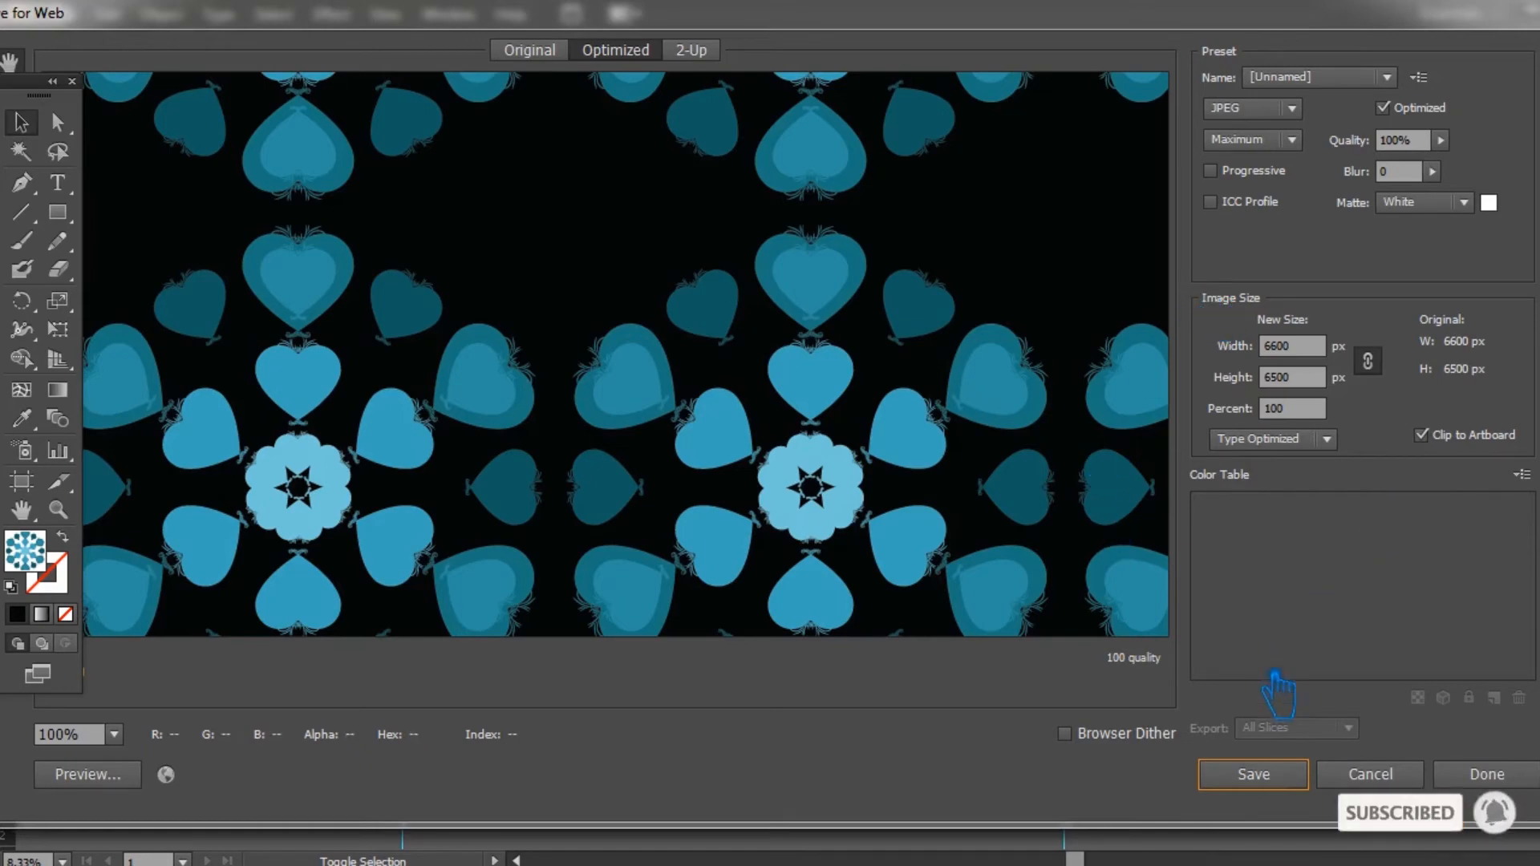
{"action": "left_click", "coordinate": [1254, 774]}
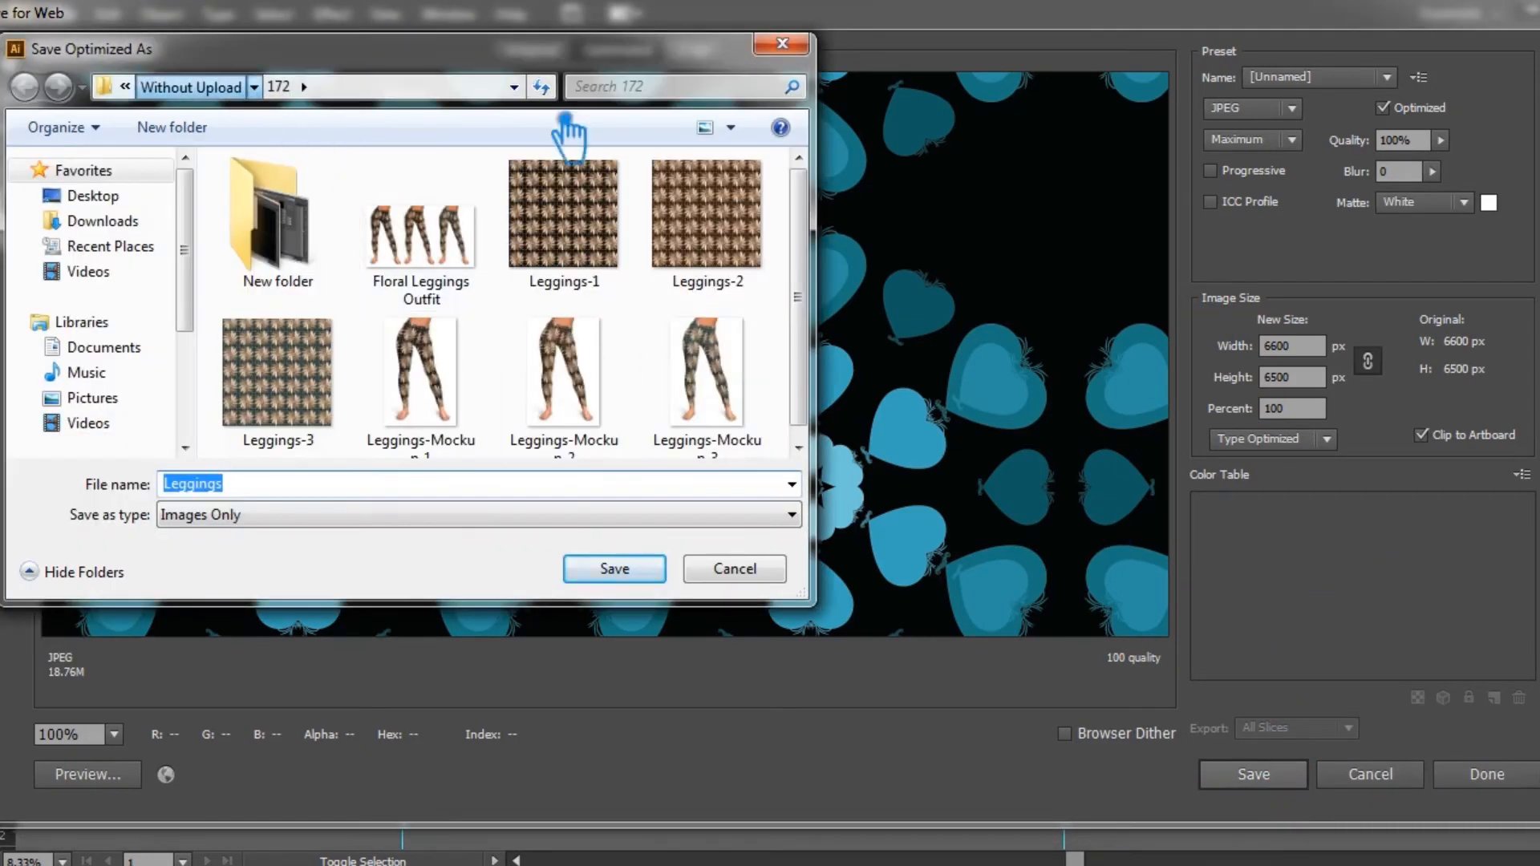
{"action": "left_click_drag", "start_coordinate": [804, 181], "coordinate": [807, 446]}
{"action": "double_click", "coordinate": [740, 281]}
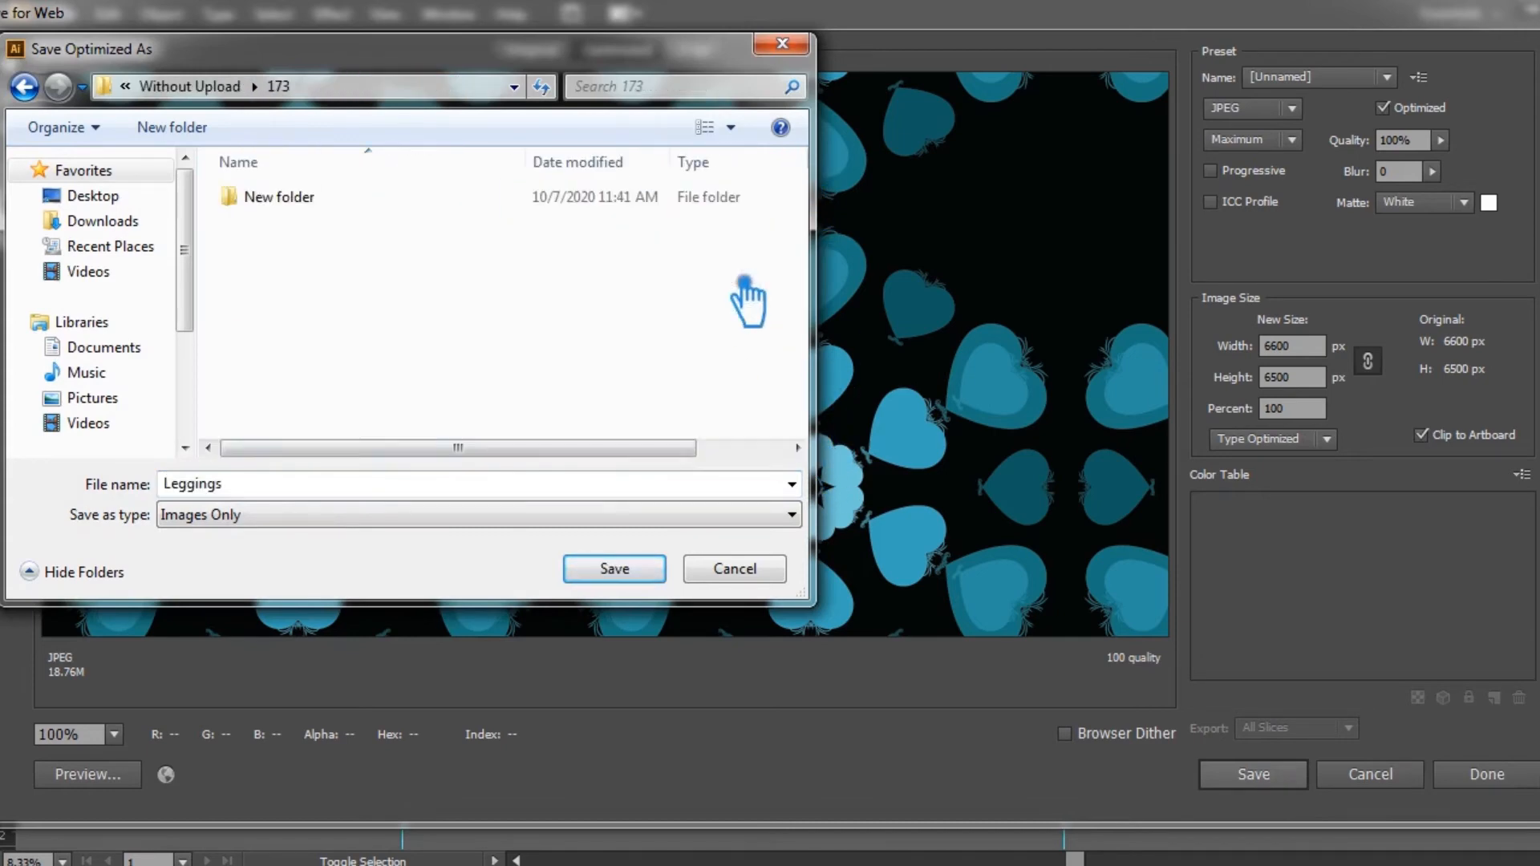
{"action": "left_click", "coordinate": [396, 485]}
{"action": "type", "text": "-1"}
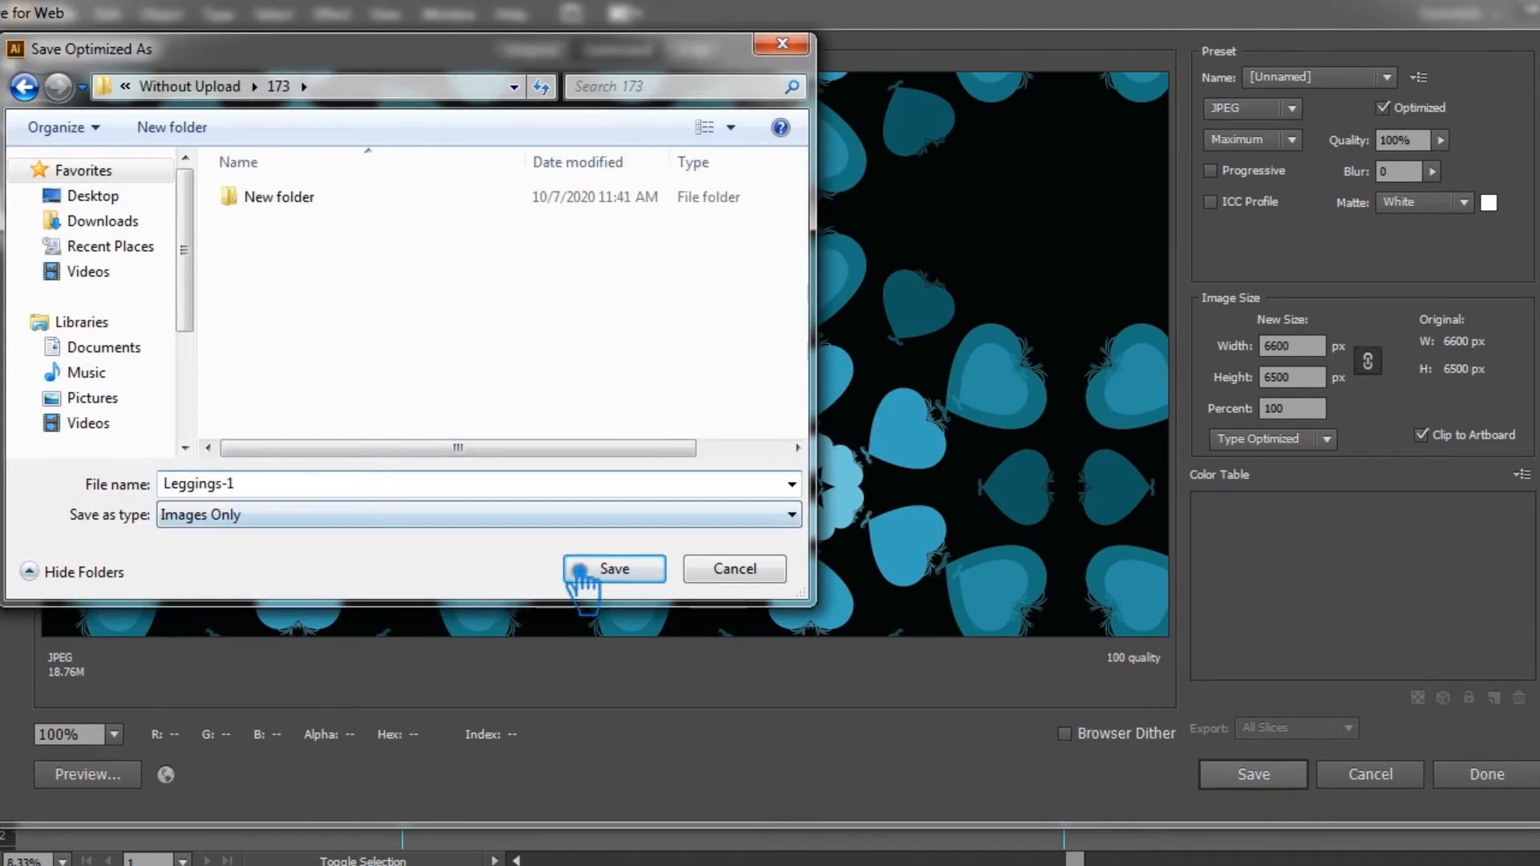
{"action": "left_click", "coordinate": [581, 570]}
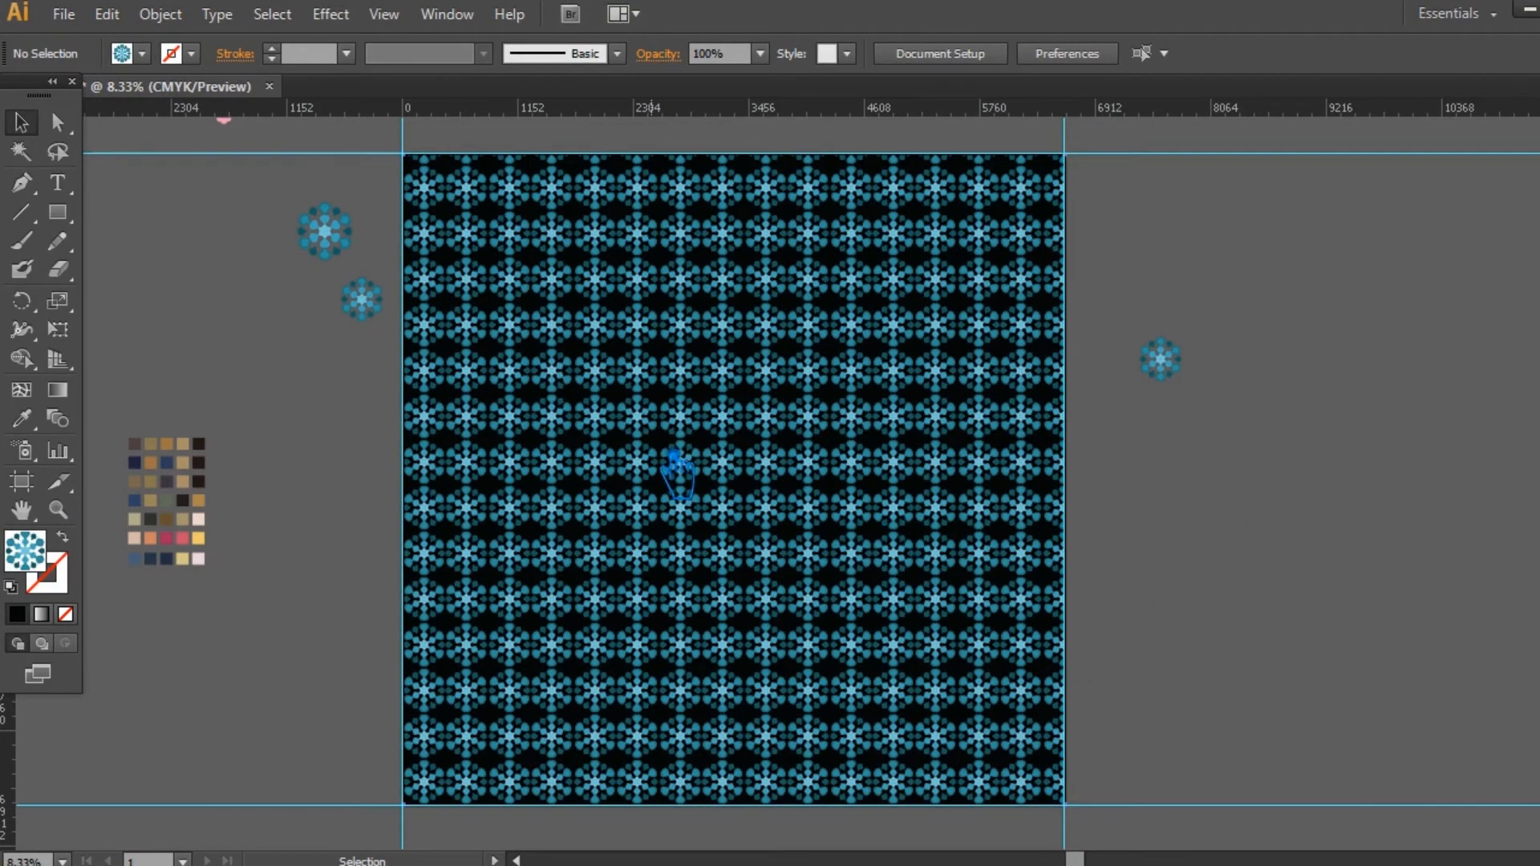
Step: Unlock all objects and lock only the pattern-filled rectangle on top
{"action": "left_click", "coordinate": [674, 462]}
{"action": "key", "text": "ctrl+2"}
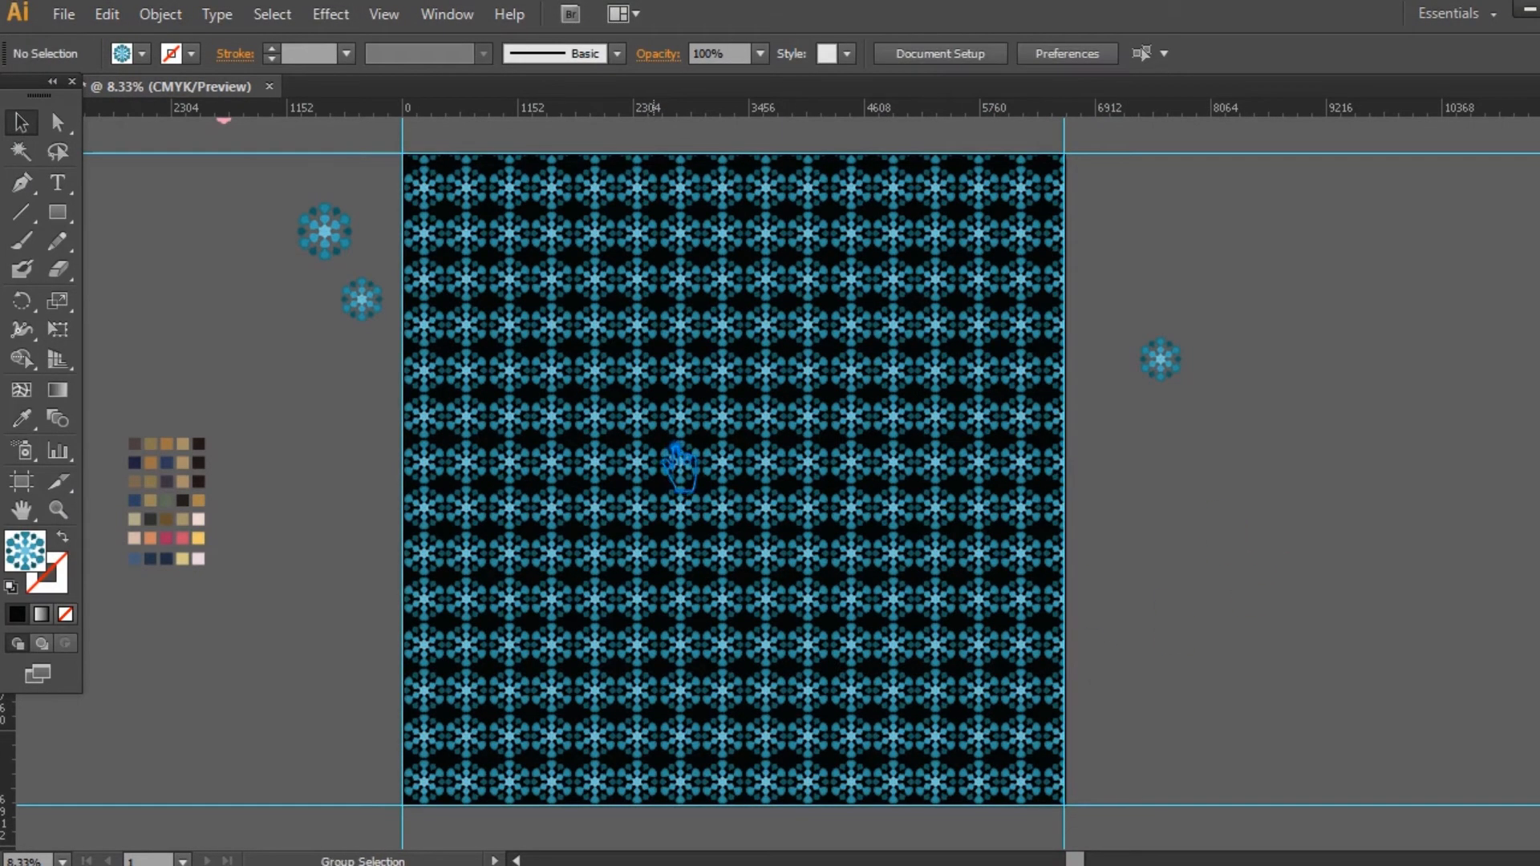
{"action": "key", "text": "ctrl+alt+2"}
{"action": "left_click", "coordinate": [1116, 514]}
{"action": "left_click", "coordinate": [904, 480]}
{"action": "key", "text": "ctrl+2"}
Step: Try several brown, tan and orange colours from the palette squares as the background rectangle's fill, using the Eyedropper
{"action": "left_click", "coordinate": [826, 482]}
{"action": "left_click", "coordinate": [22, 419]}
{"action": "left_click", "coordinate": [135, 444]}
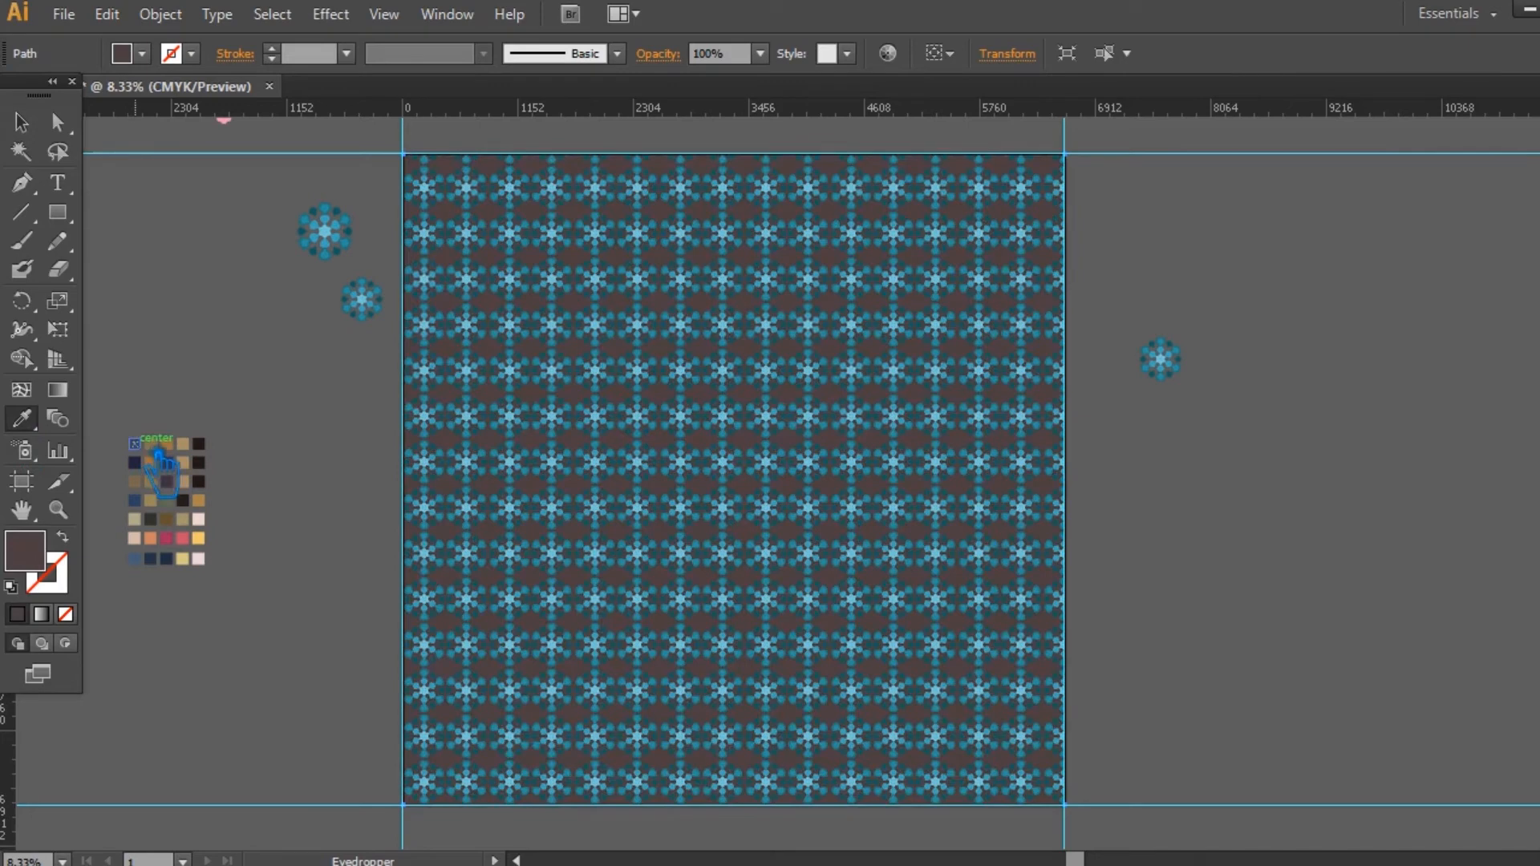
{"action": "left_click", "coordinate": [152, 444]}
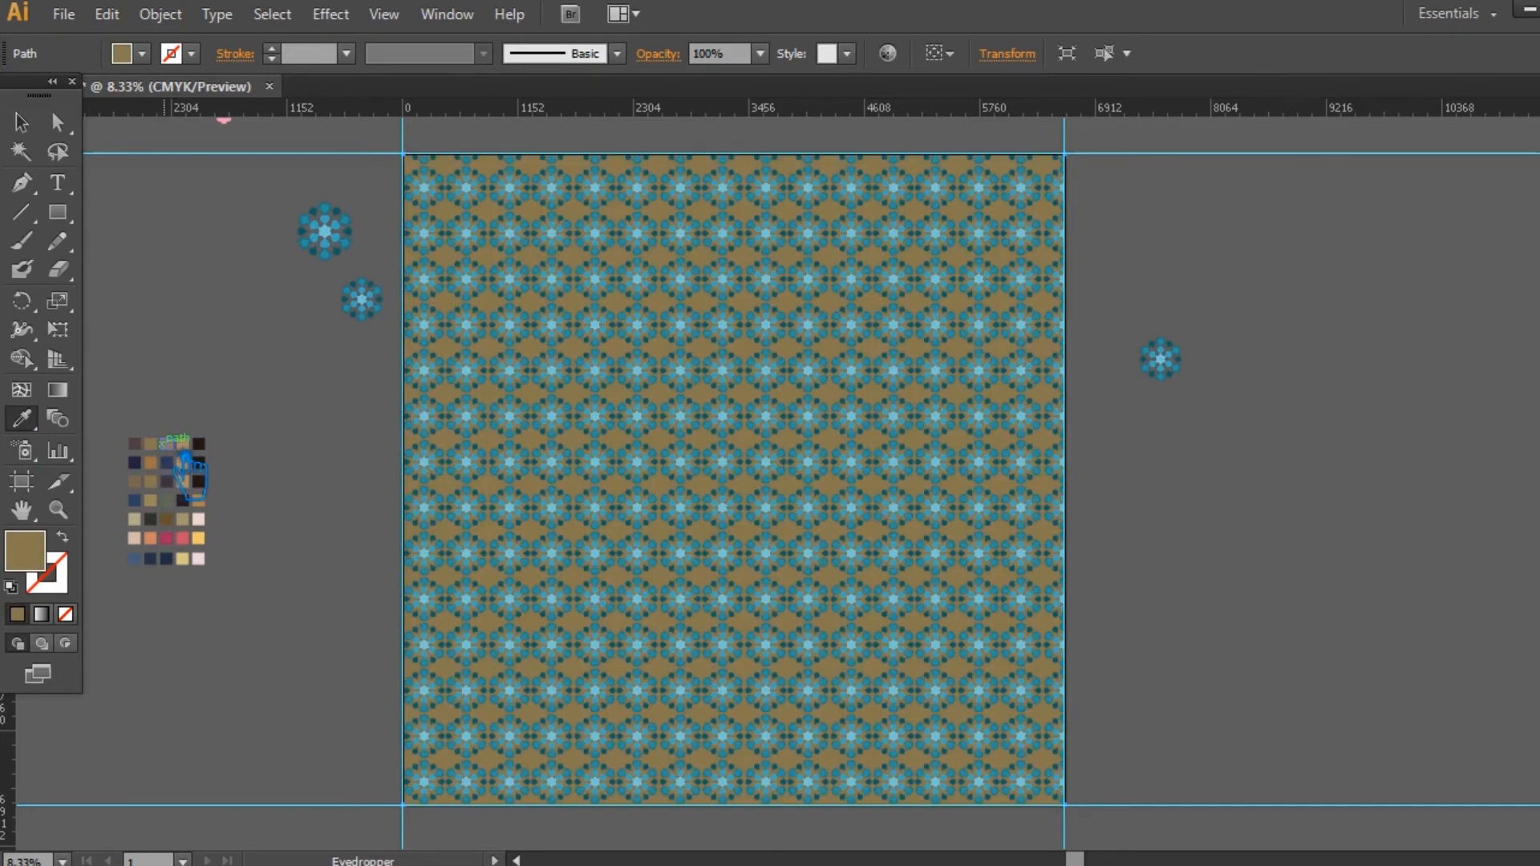
{"action": "left_click", "coordinate": [184, 463]}
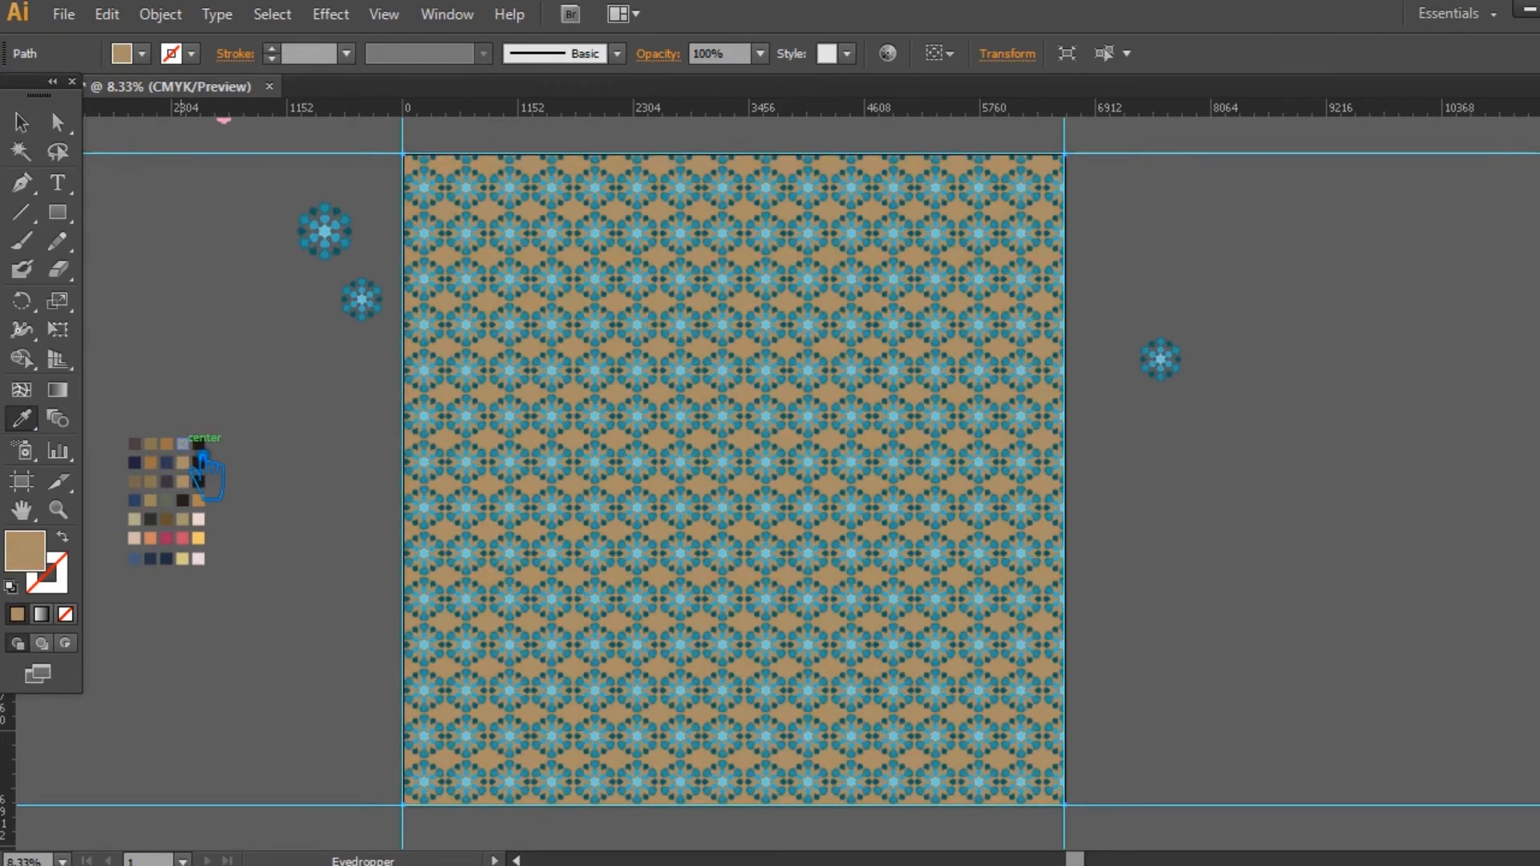
{"action": "left_click", "coordinate": [151, 463]}
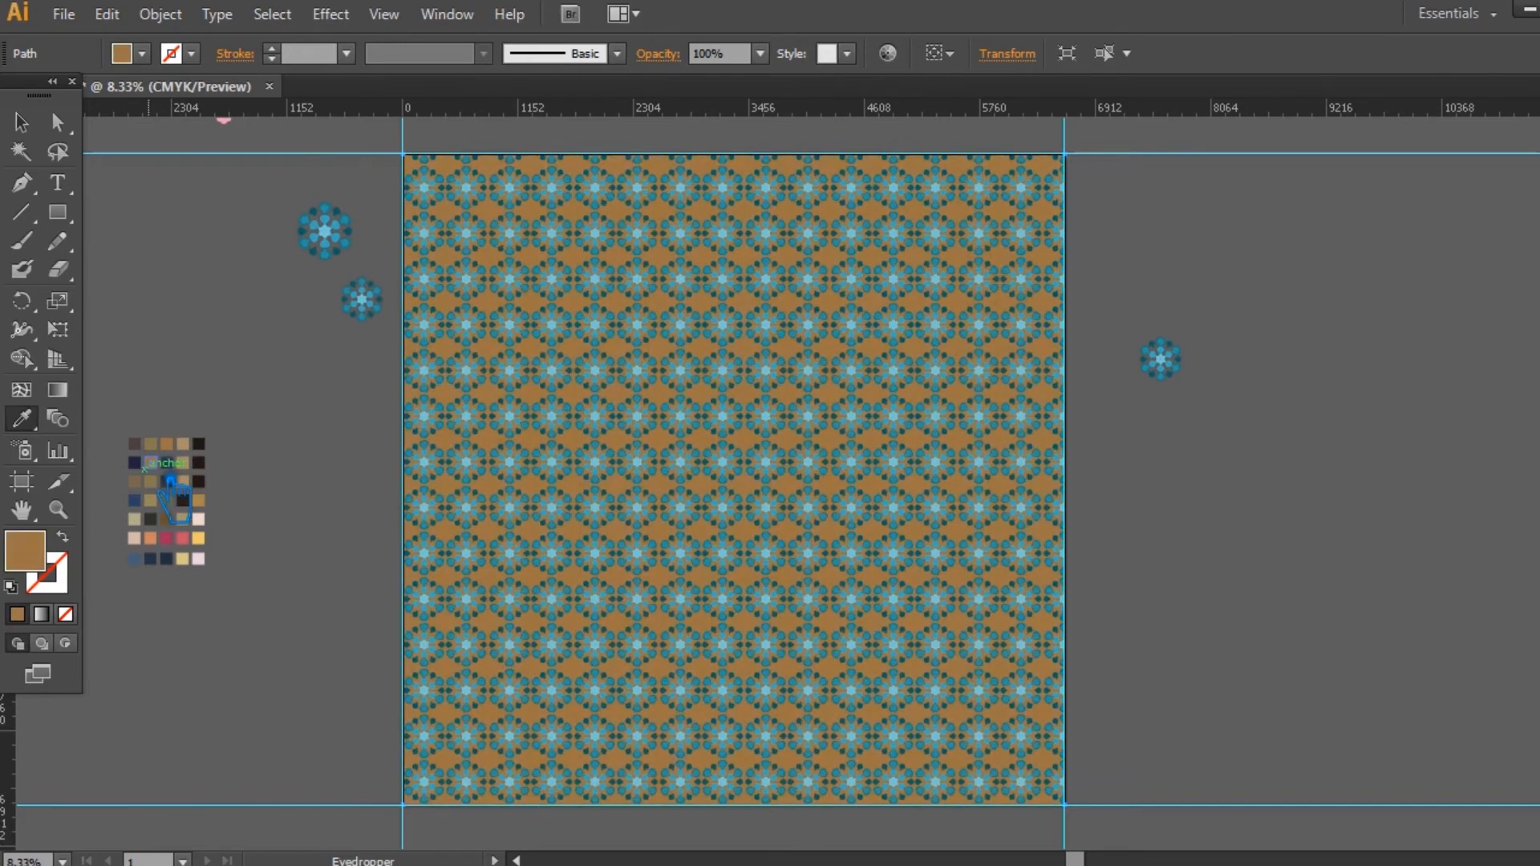
{"action": "left_click", "coordinate": [185, 463]}
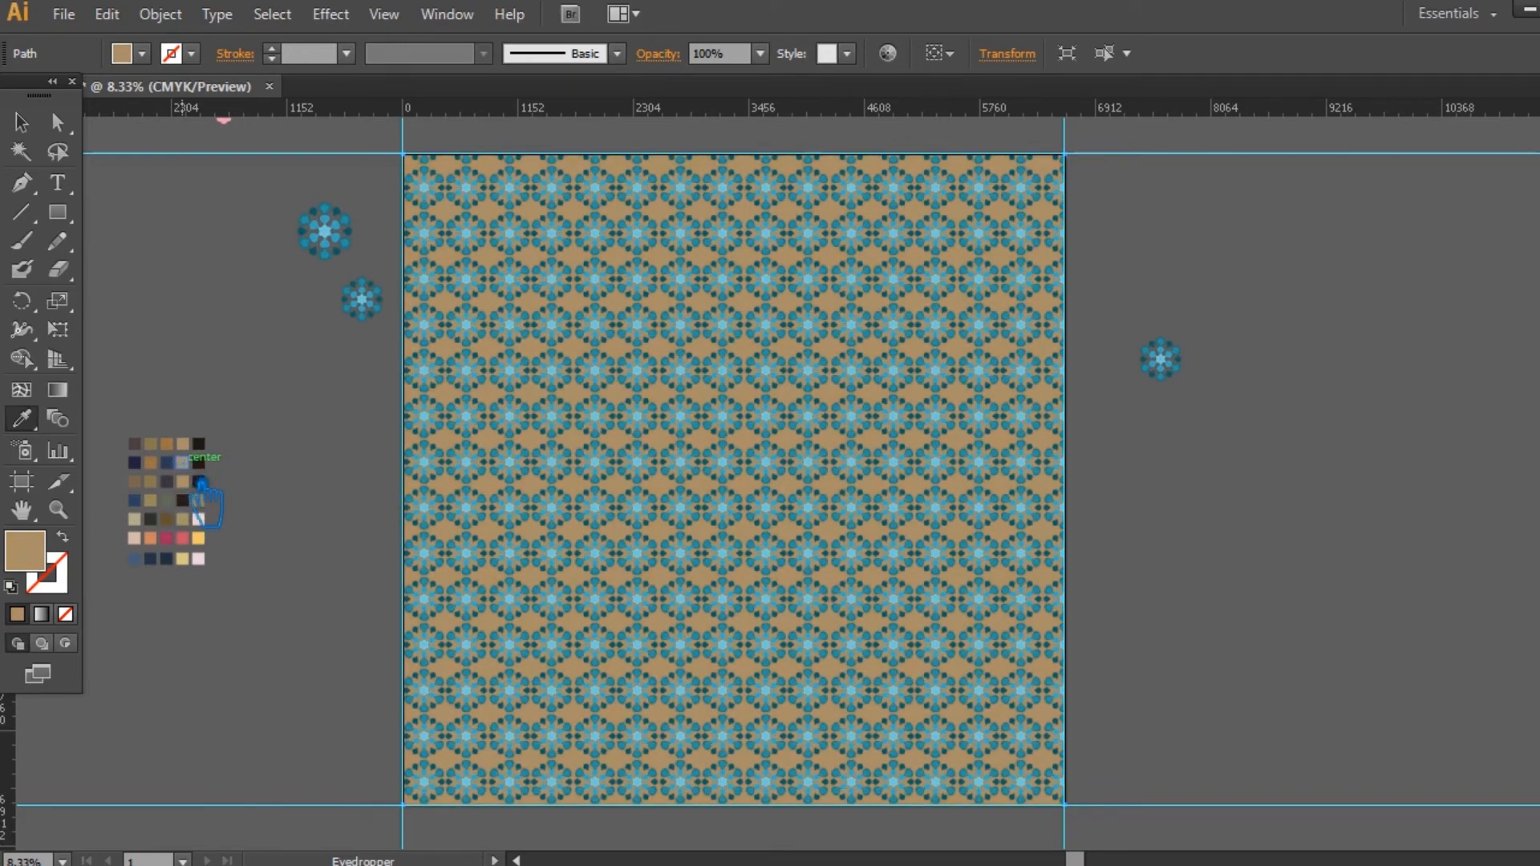
{"action": "left_click", "coordinate": [153, 499]}
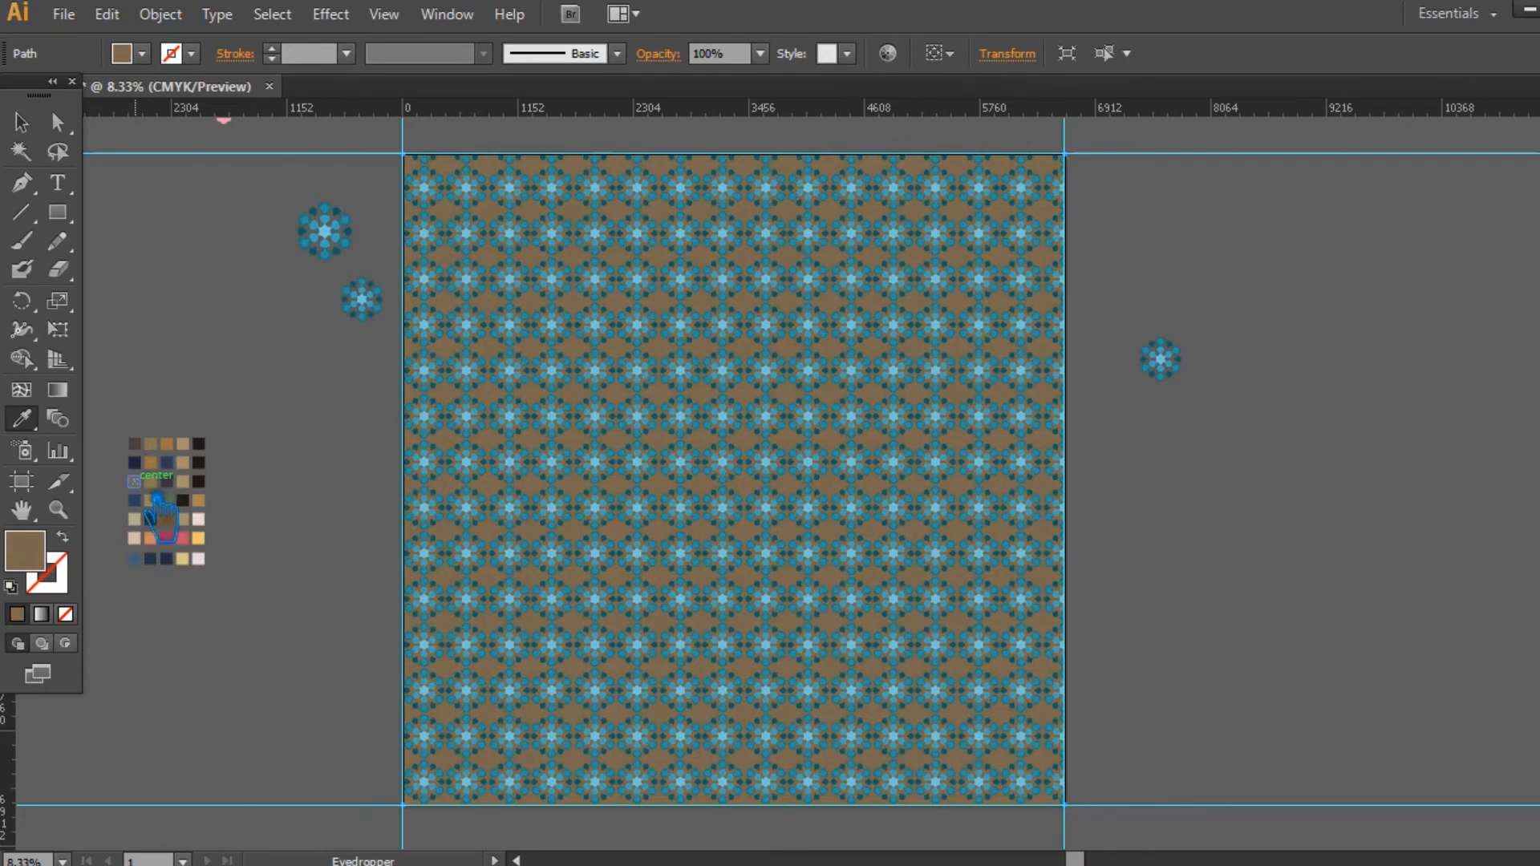
{"action": "left_click", "coordinate": [175, 542]}
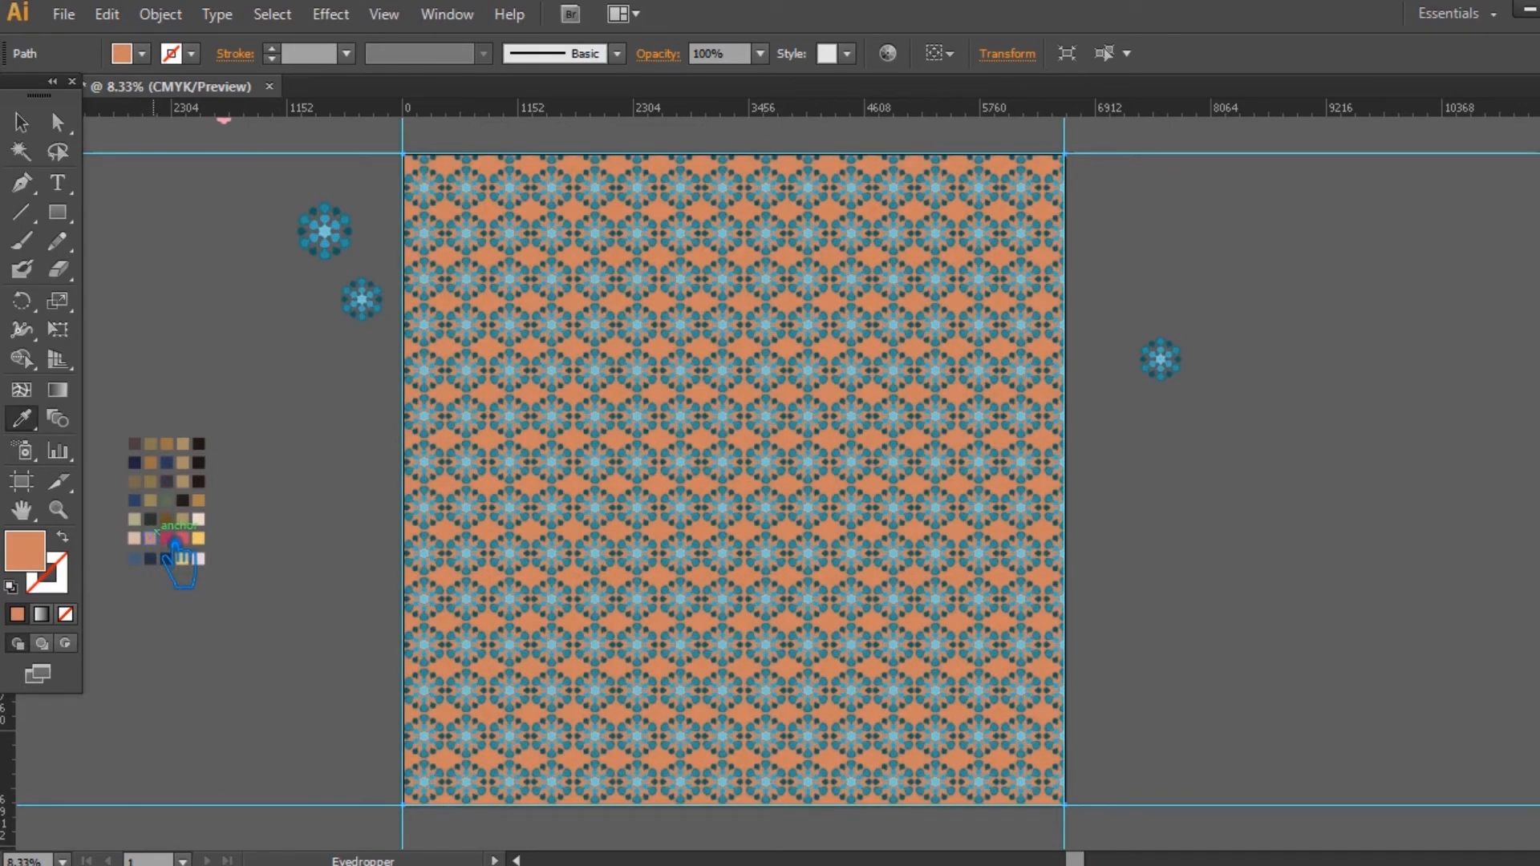
Step: Recolour the background rectangle behind the heart pattern to pink #EA73B7 and deselect it
{"action": "double_click", "coordinate": [31, 562]}
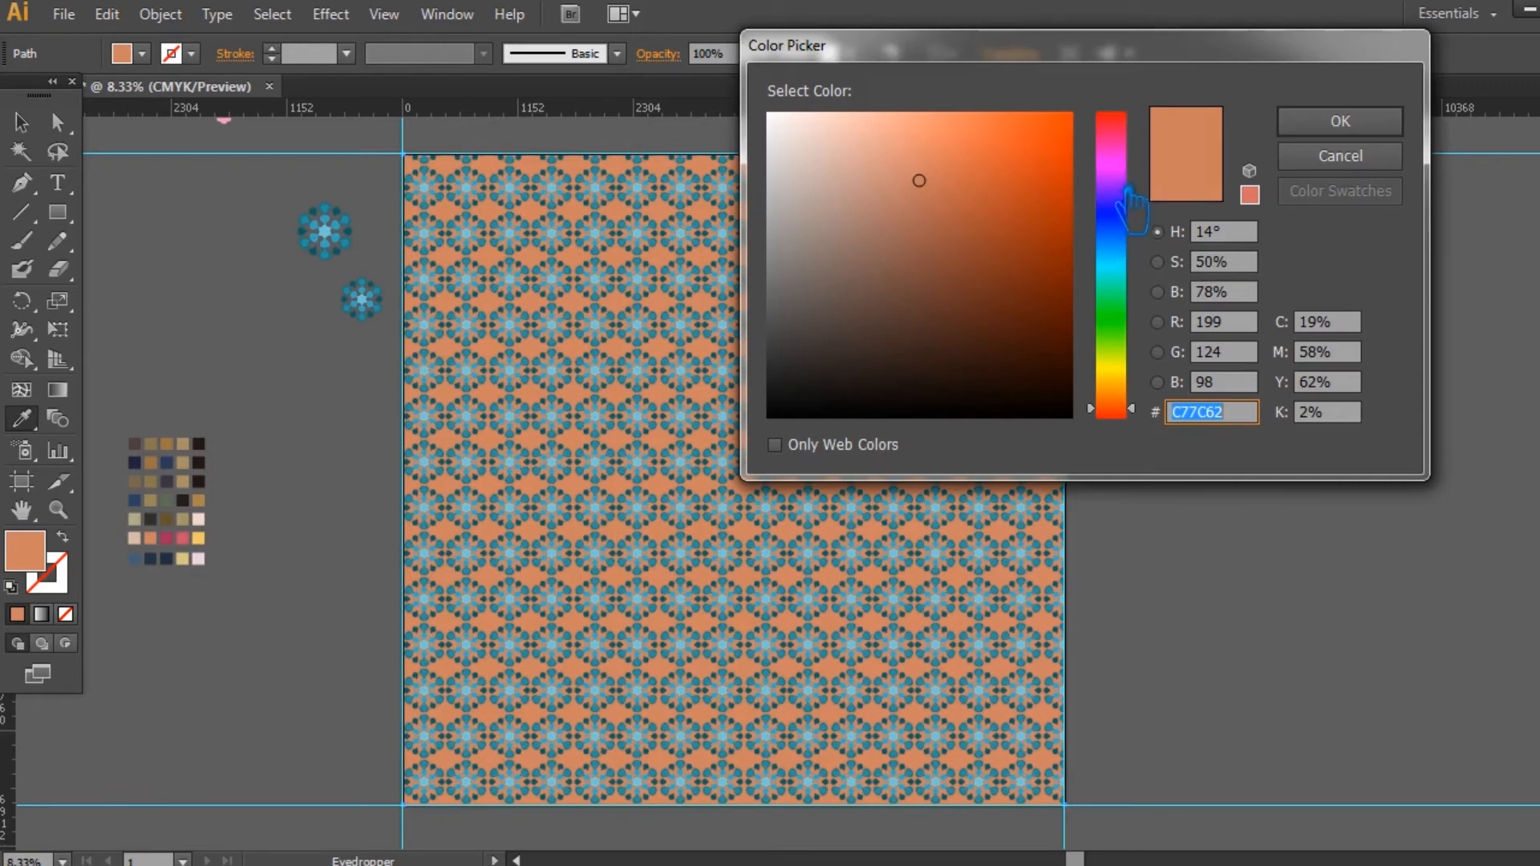
{"action": "left_click", "coordinate": [1115, 167]}
{"action": "left_click_drag", "start_coordinate": [922, 201], "coordinate": [925, 194]}
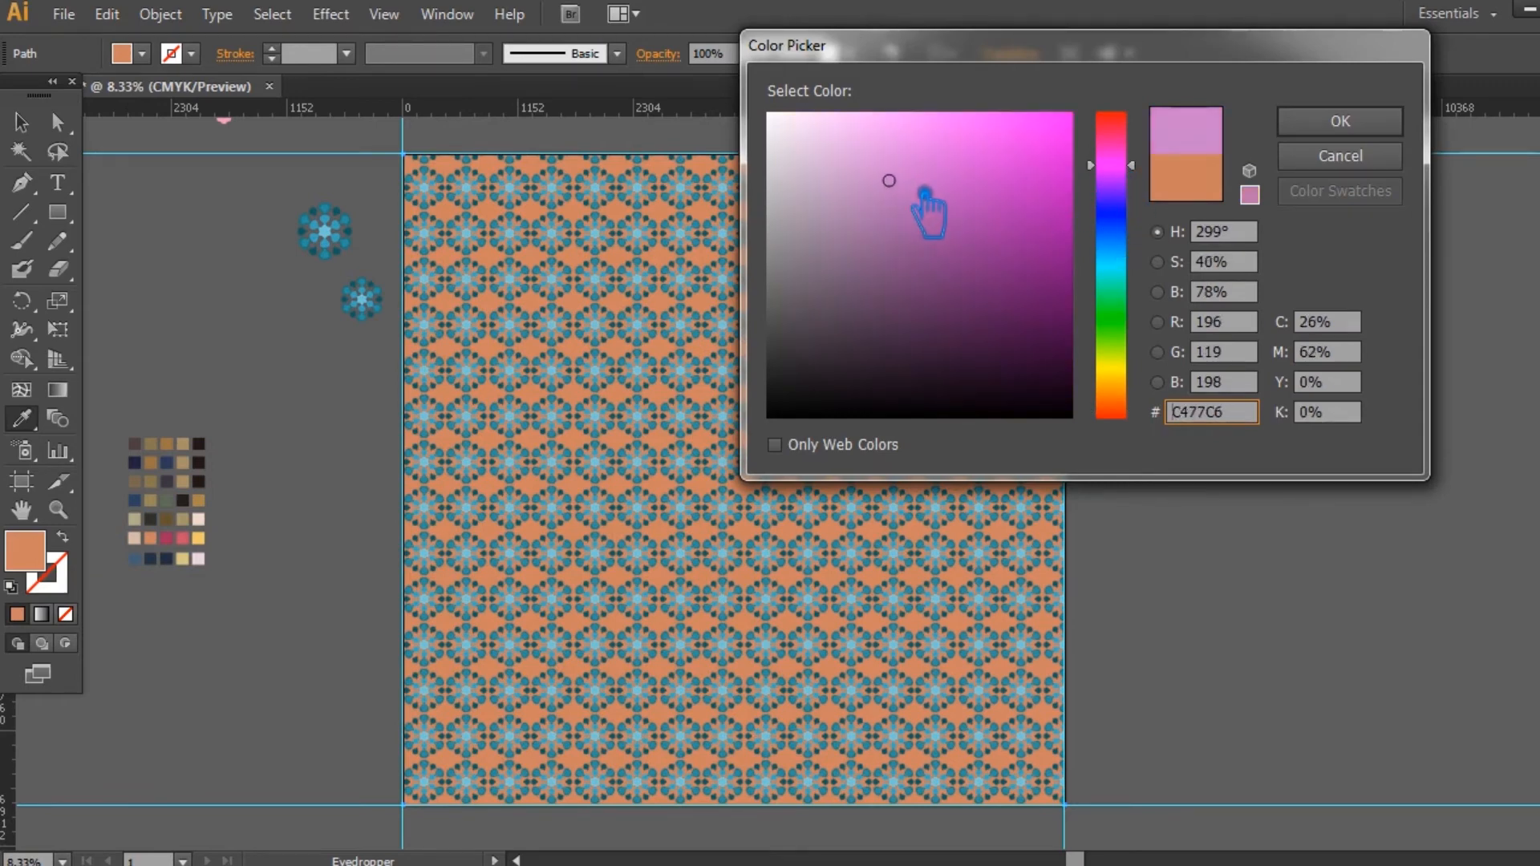
{"action": "left_click", "coordinate": [1131, 157]}
{"action": "left_click_drag", "start_coordinate": [1133, 161], "coordinate": [1133, 139]}
{"action": "mouse_move", "coordinate": [992, 194]}
{"action": "left_mouse_down"}
{"action": "mouse_move", "coordinate": [987, 160]}
{"action": "mouse_move", "coordinate": [951, 133]}
{"action": "left_mouse_up"}
{"action": "left_click", "coordinate": [1340, 121]}
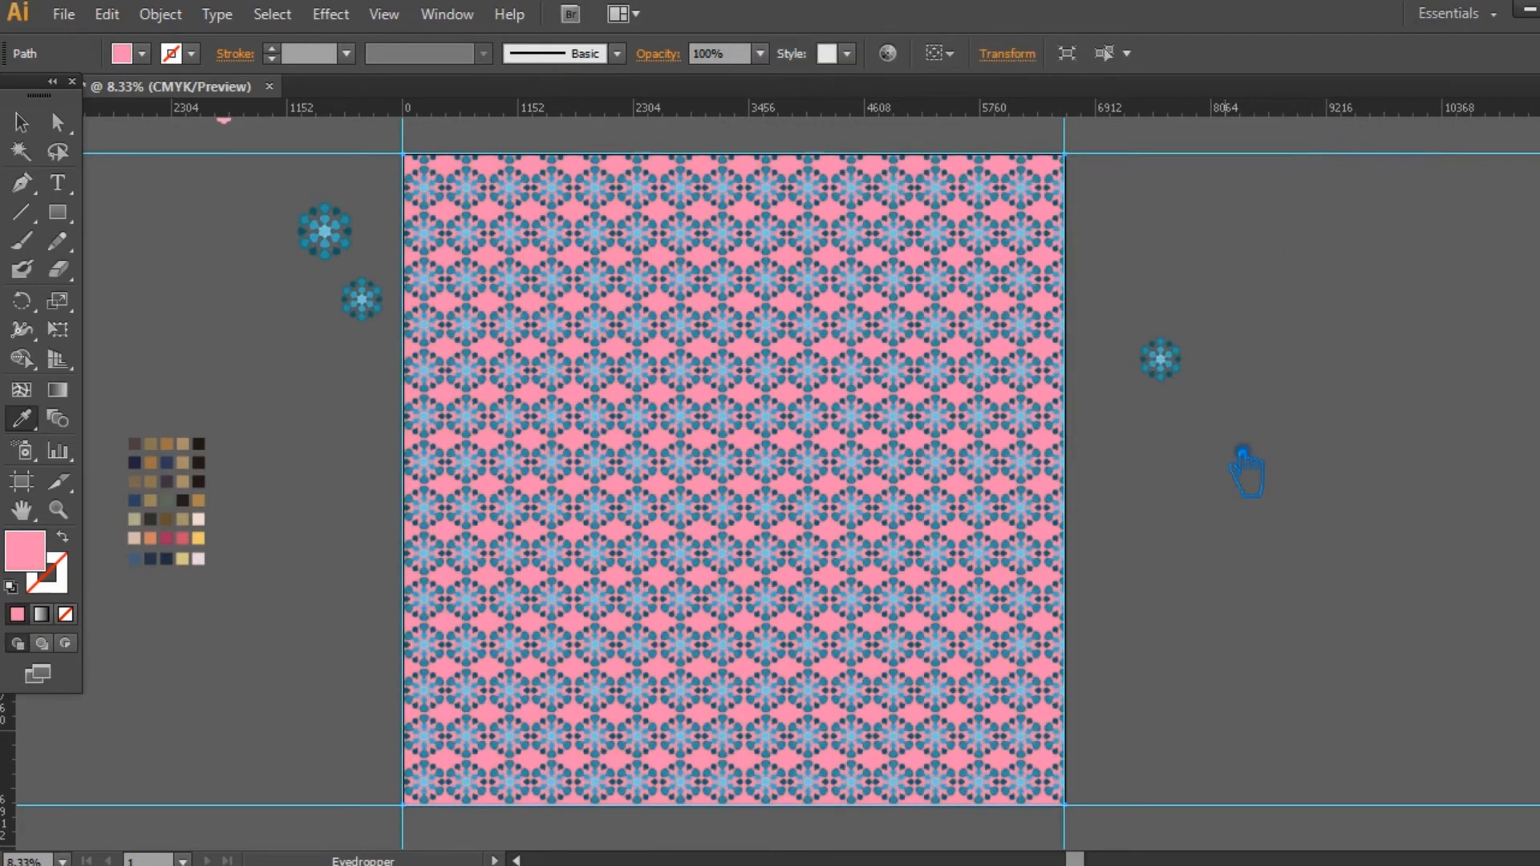
{"action": "left_click", "coordinate": [21, 122]}
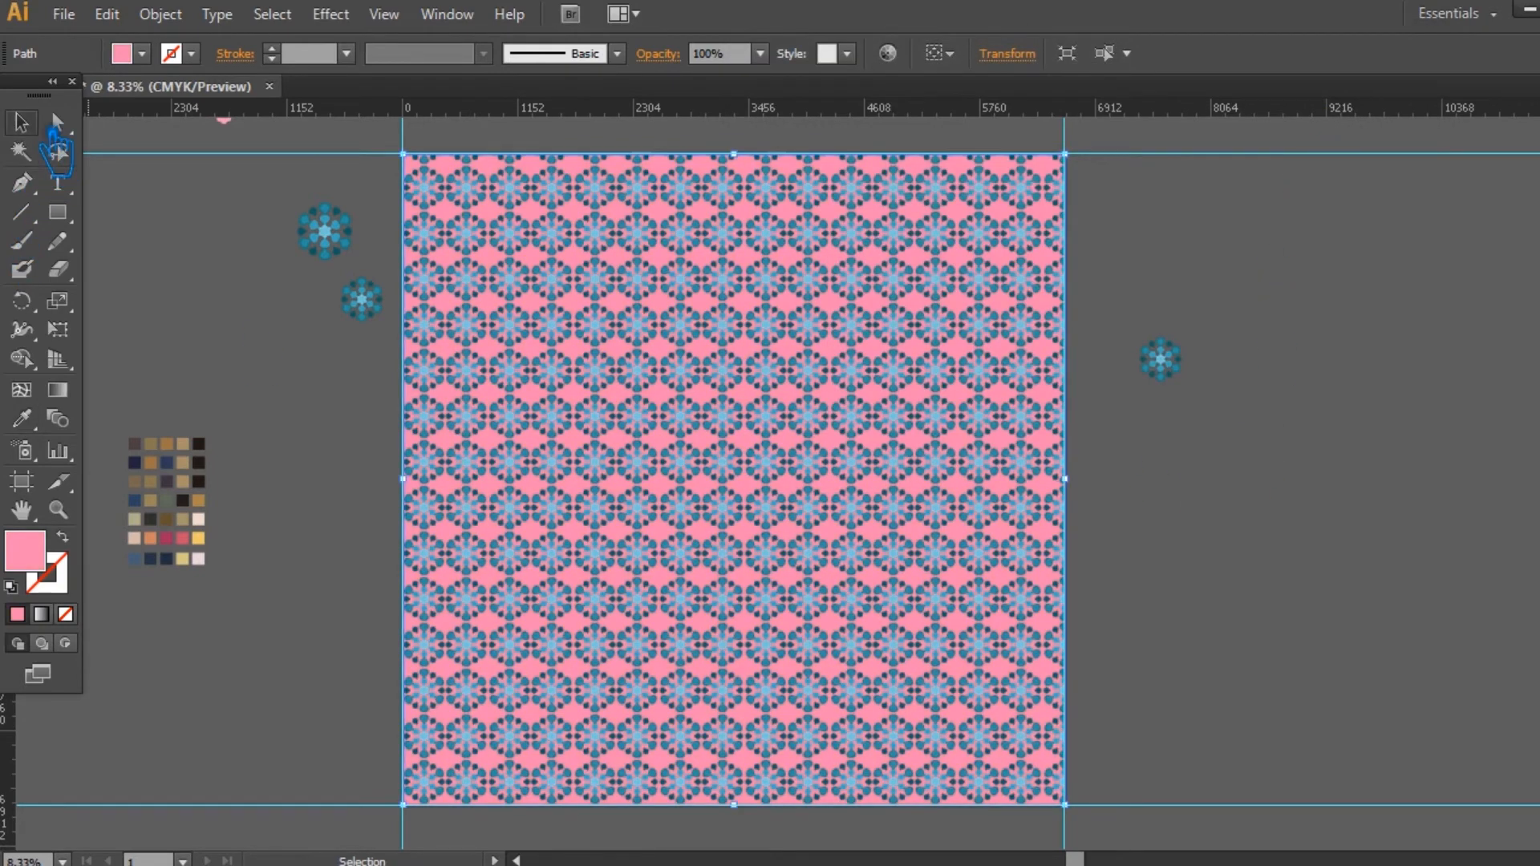
{"action": "double_click", "coordinate": [38, 561]}
{"action": "left_click_drag", "start_coordinate": [973, 170], "coordinate": [976, 170]}
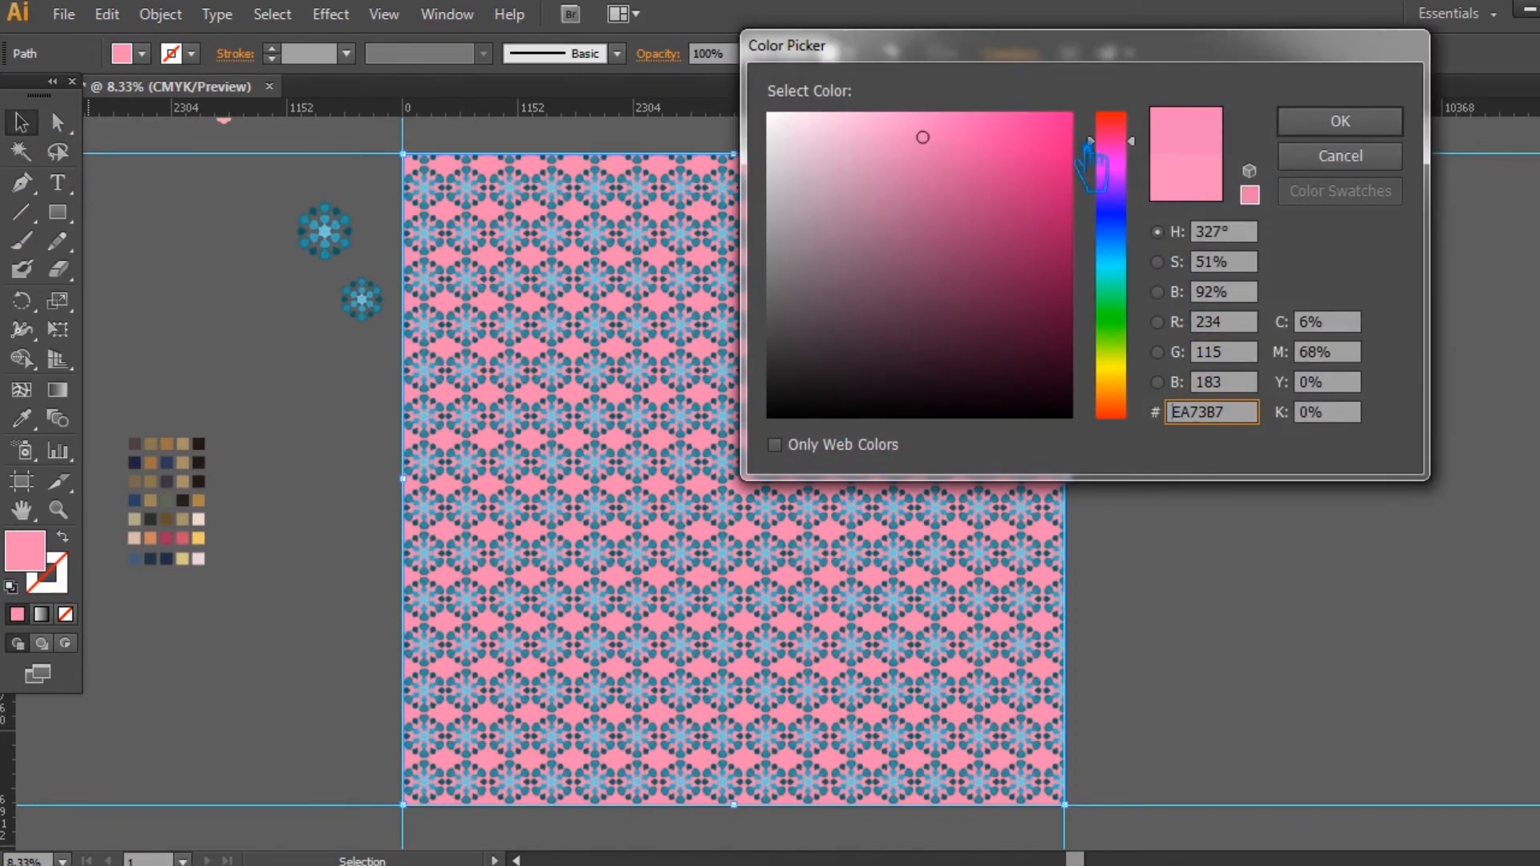
{"action": "left_click", "coordinate": [1340, 121]}
{"action": "left_click", "coordinate": [1201, 515]}
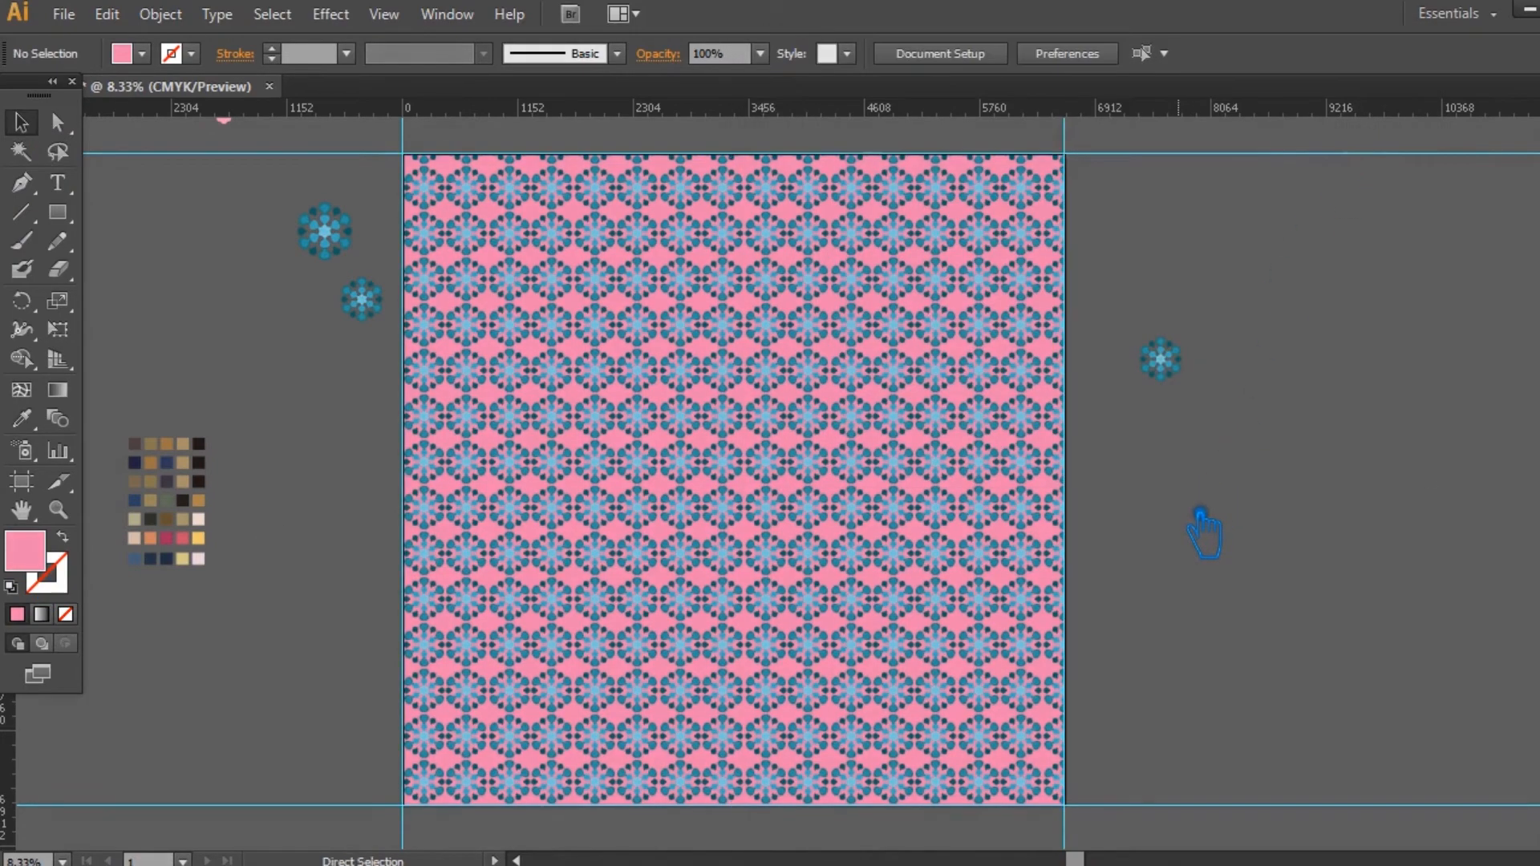
Step: Export the pink version for web as a 6600 by 6500 px JPEG at 100% quality, named Leggings-2, in folder 173
{"action": "key", "text": "ctrl+alt+shift+s"}
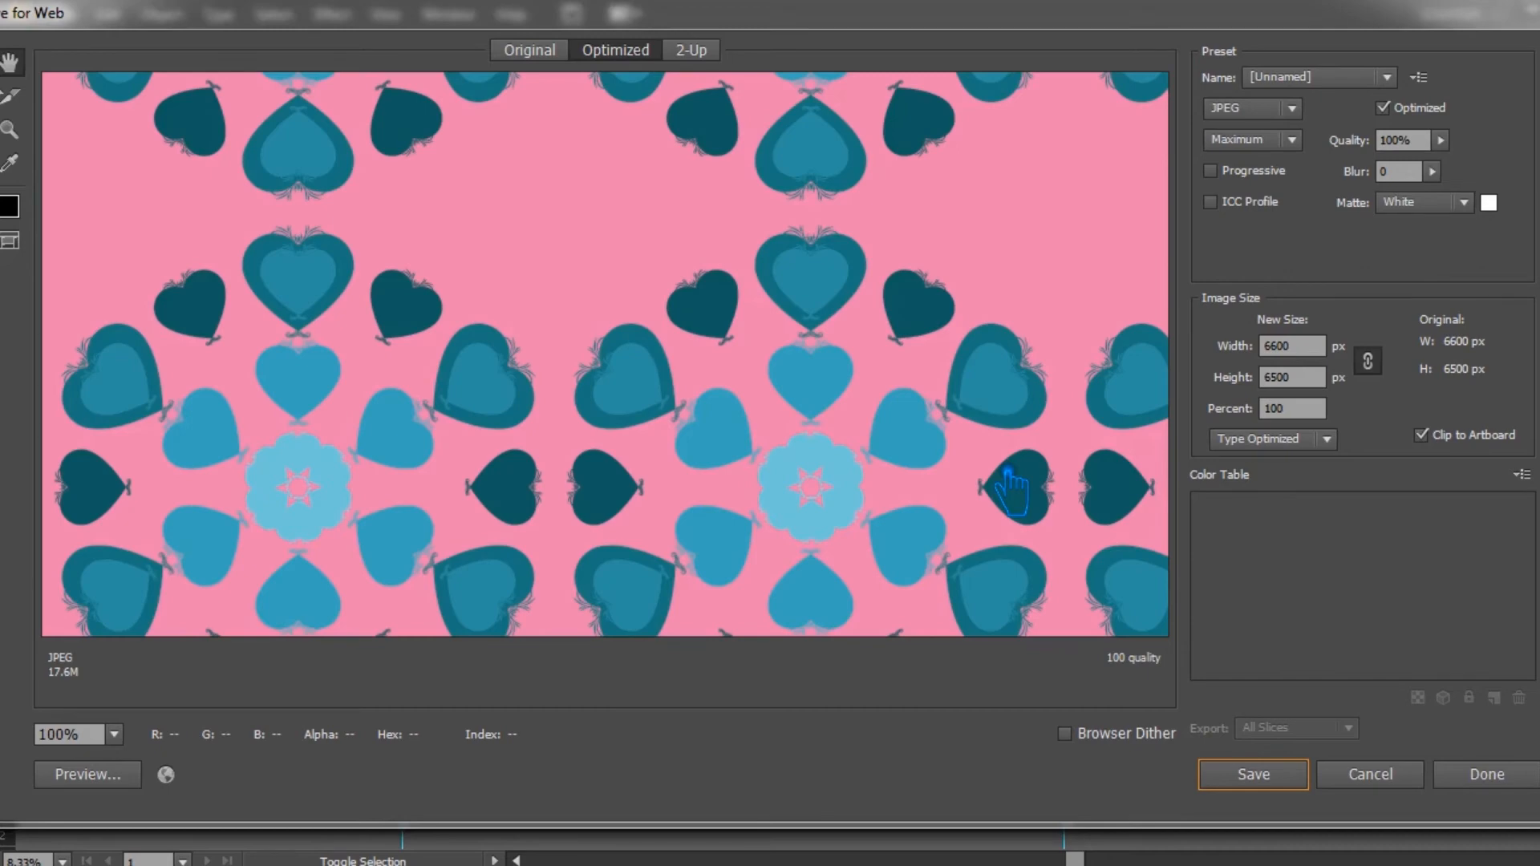
{"action": "left_click", "coordinate": [1254, 775]}
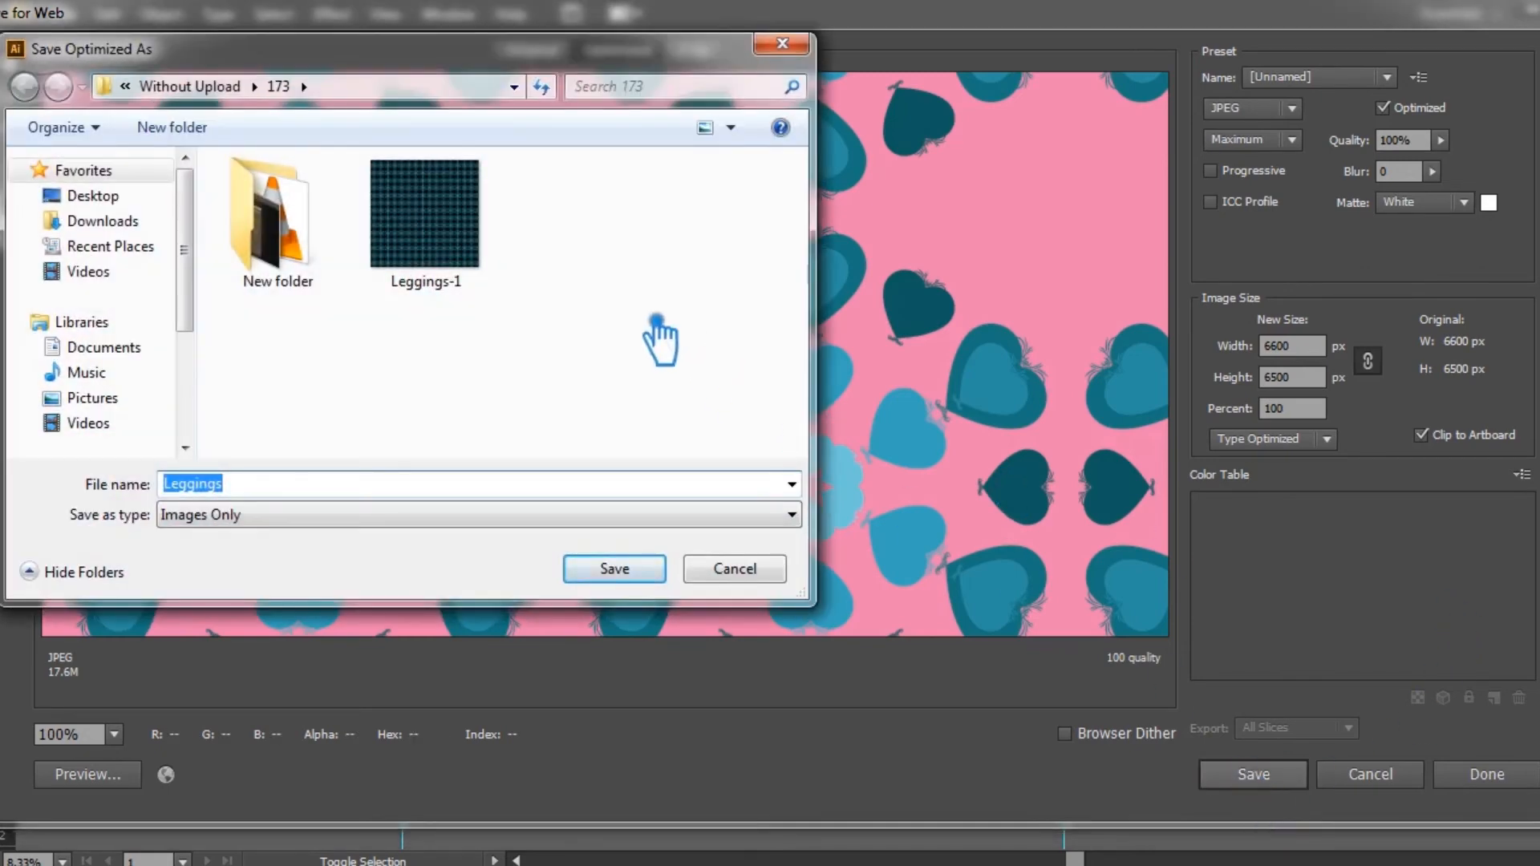
{"action": "left_click", "coordinate": [425, 215]}
{"action": "left_click", "coordinate": [357, 486]}
{"action": "key", "text": "BackSpace"}
{"action": "type", "text": "2"}
{"action": "left_click", "coordinate": [612, 569]}
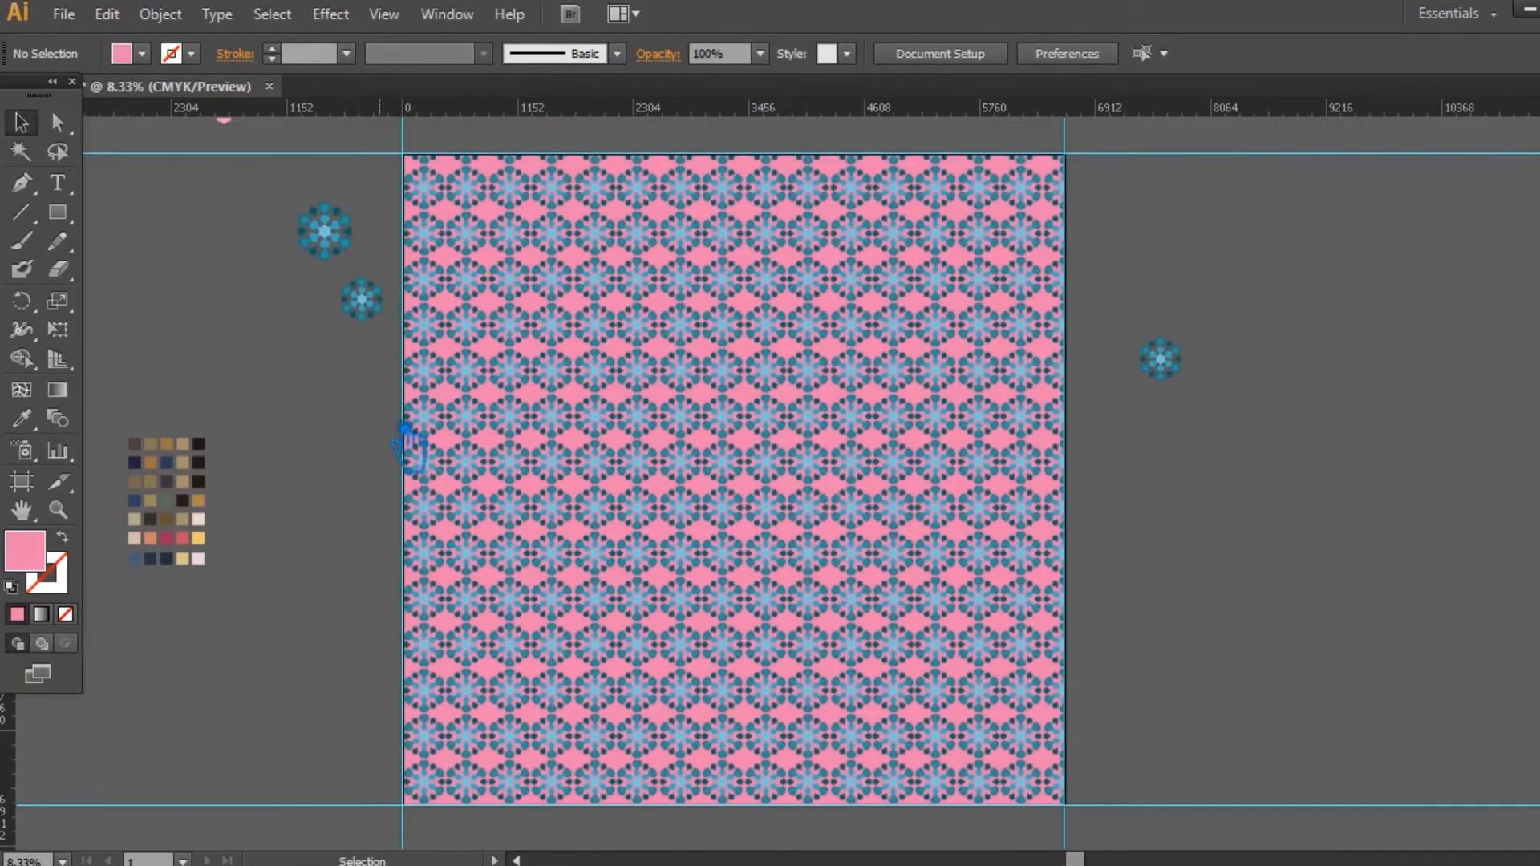
Step: Change the pink background rectangle's fill back to black
{"action": "left_click_drag", "start_coordinate": [409, 445], "coordinate": [605, 481]}
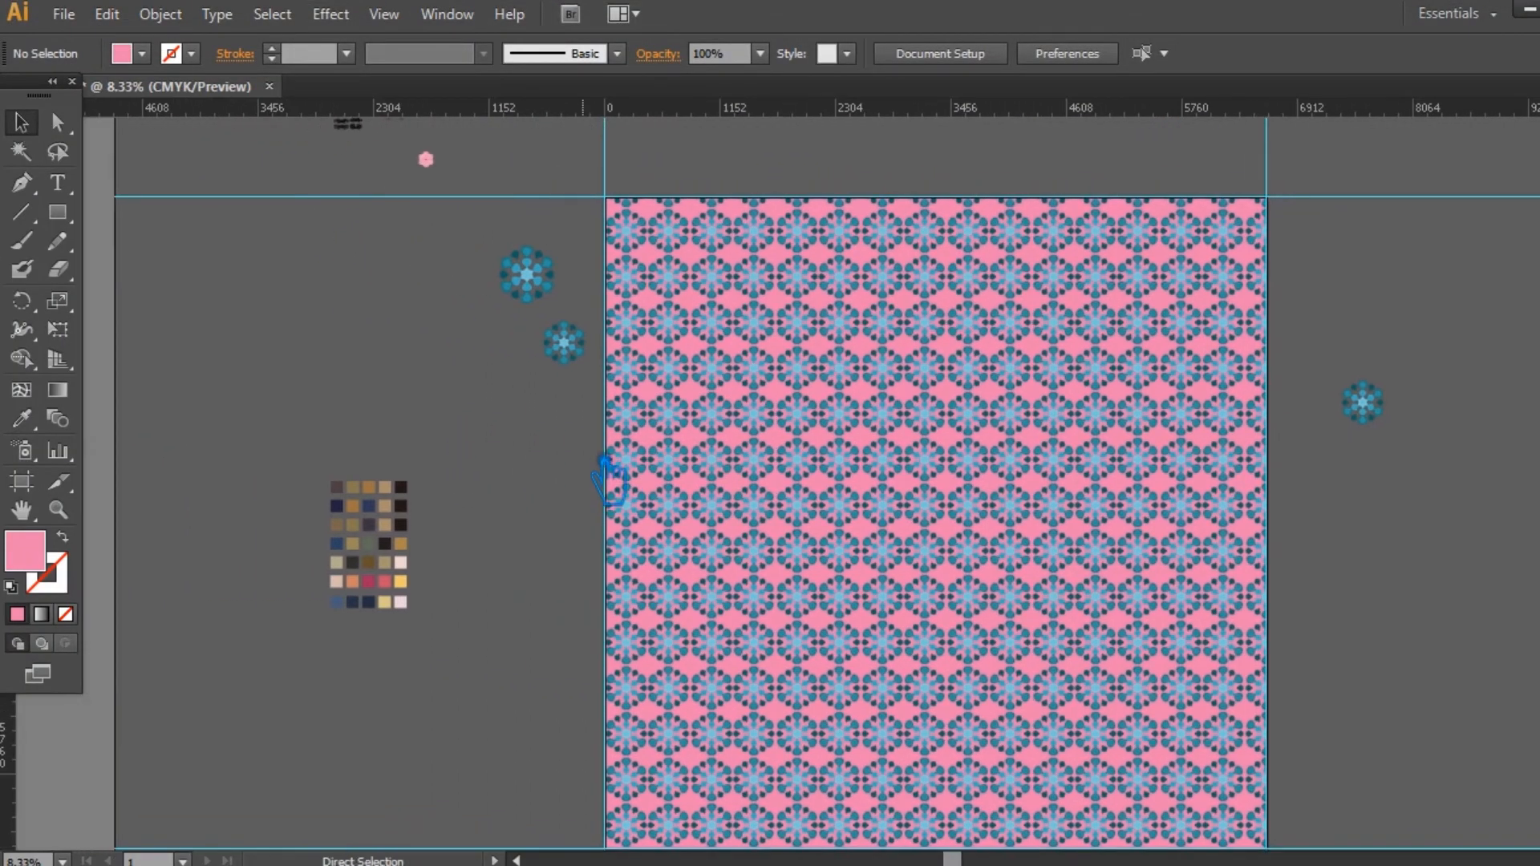
{"action": "key", "text": "ctrl+plus"}
{"action": "key", "text": "ctrl+plus"}
{"action": "key", "text": "ctrl+plus"}
{"action": "left_click_drag", "start_coordinate": [425, 374], "coordinate": [773, 342]}
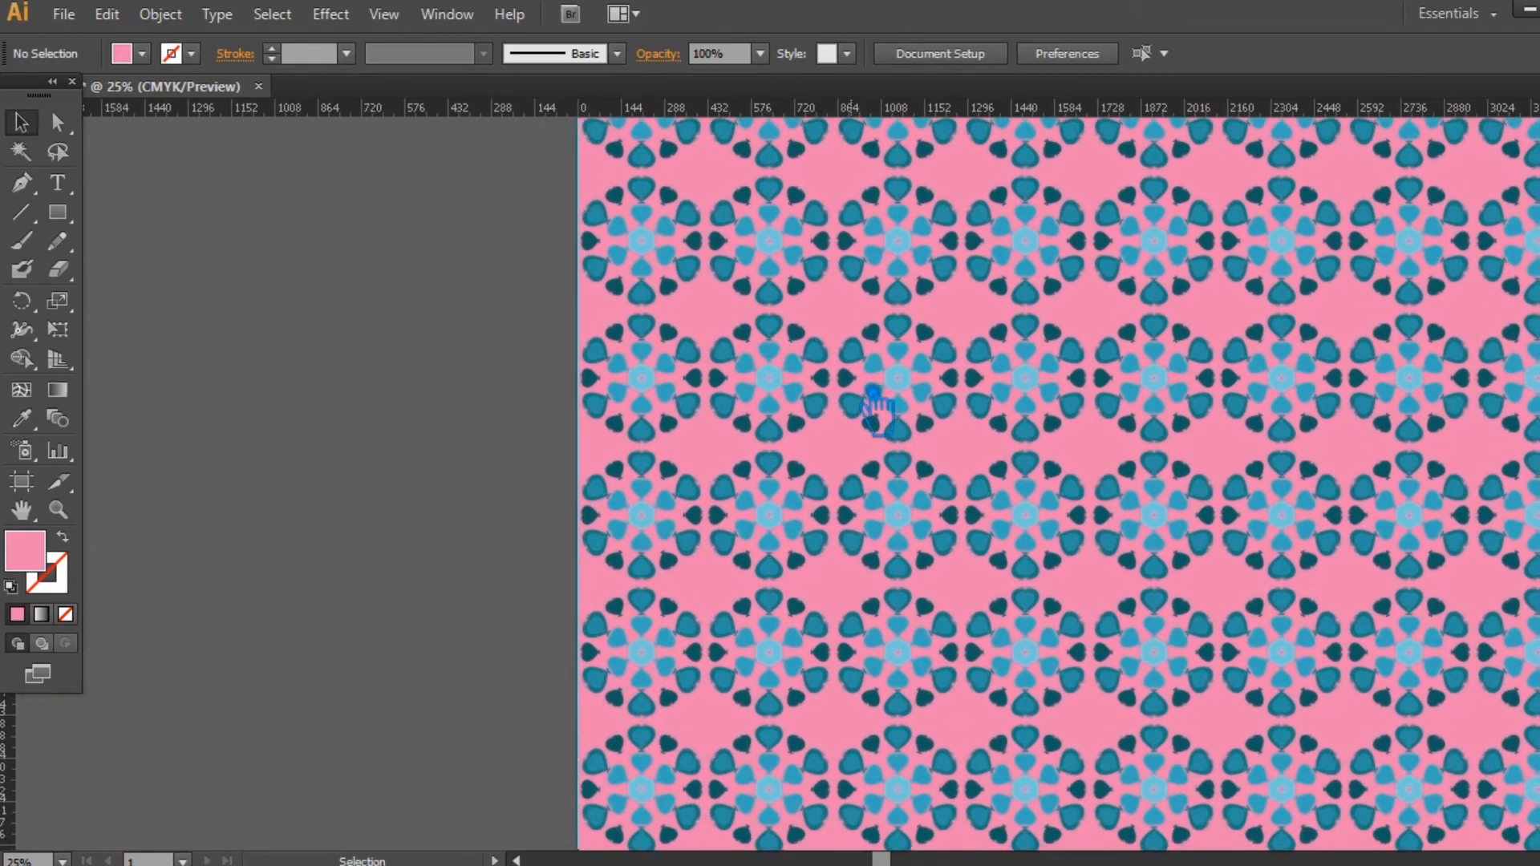
{"action": "left_click", "coordinate": [873, 391]}
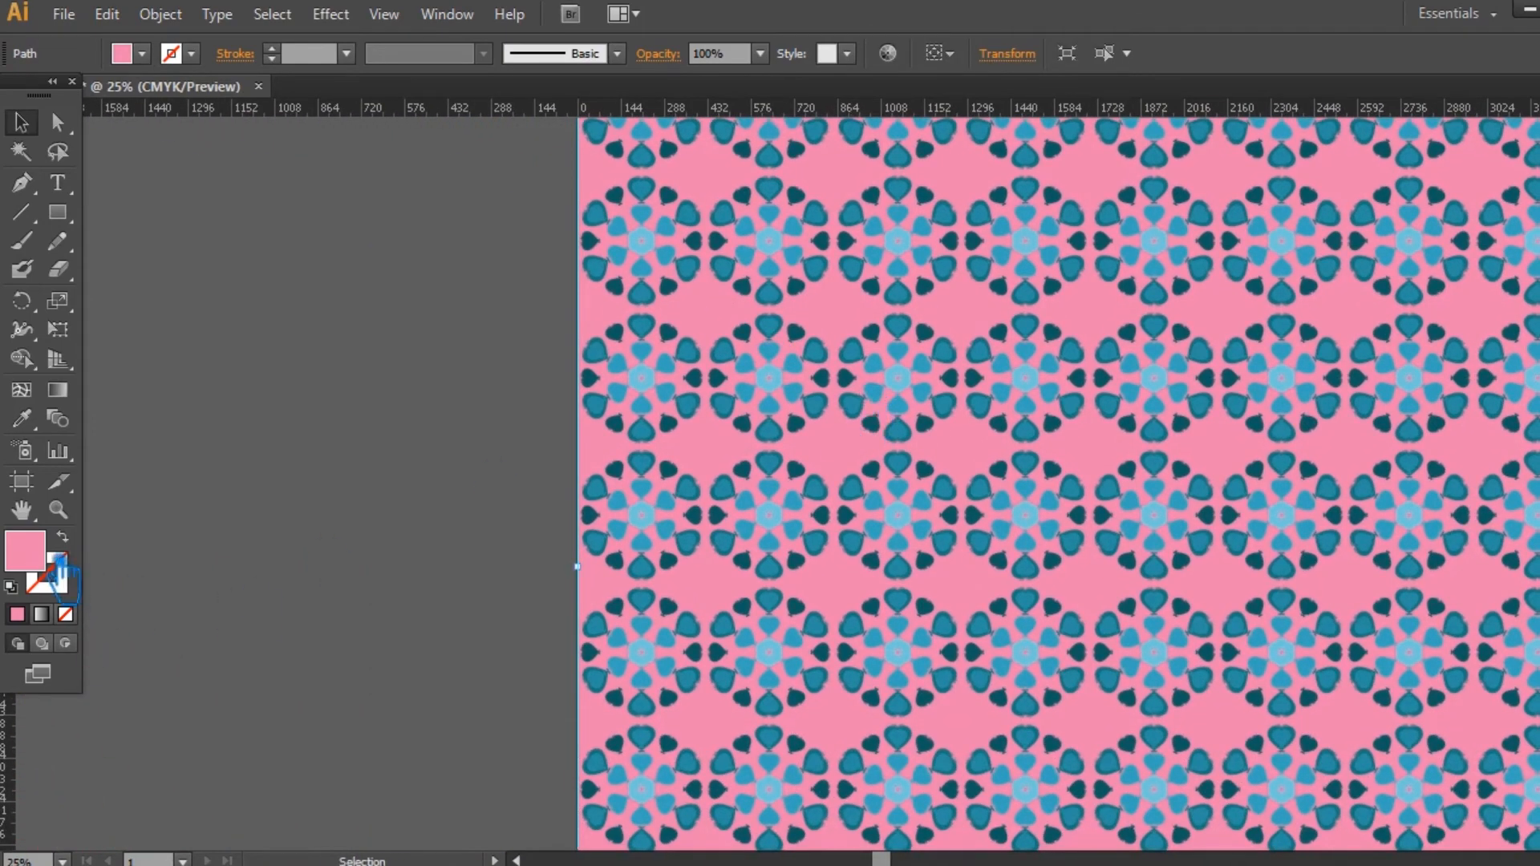
{"action": "double_click", "coordinate": [31, 558]}
{"action": "left_click_drag", "start_coordinate": [905, 393], "coordinate": [790, 445]}
{"action": "left_click", "coordinate": [1340, 120]}
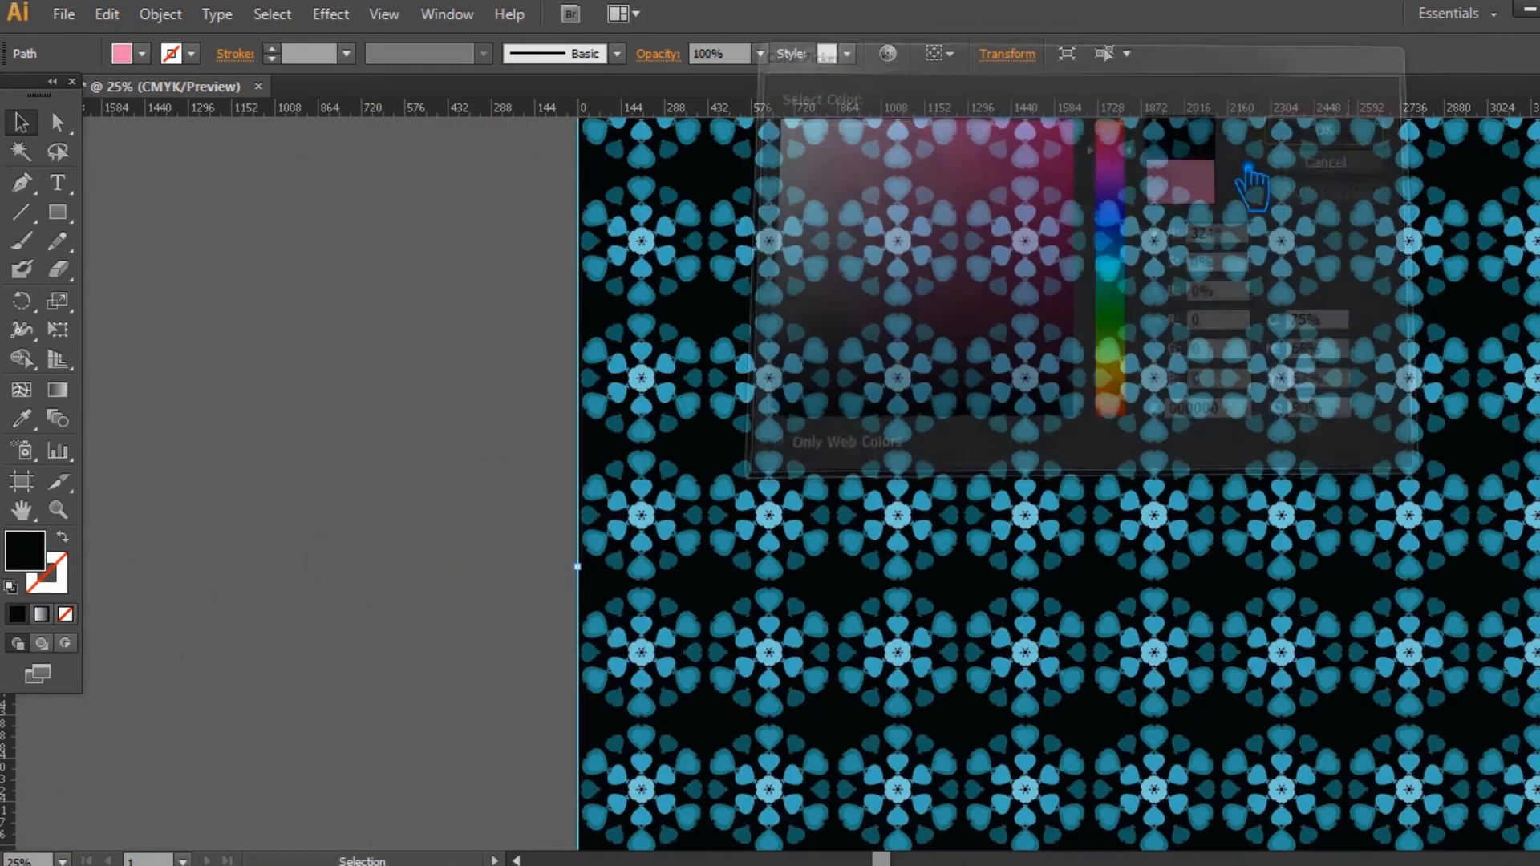
Step: Unlock all objects, delete the pattern-filled rectangle and lock the black background rectangle
{"action": "key", "text": "ctrl"}
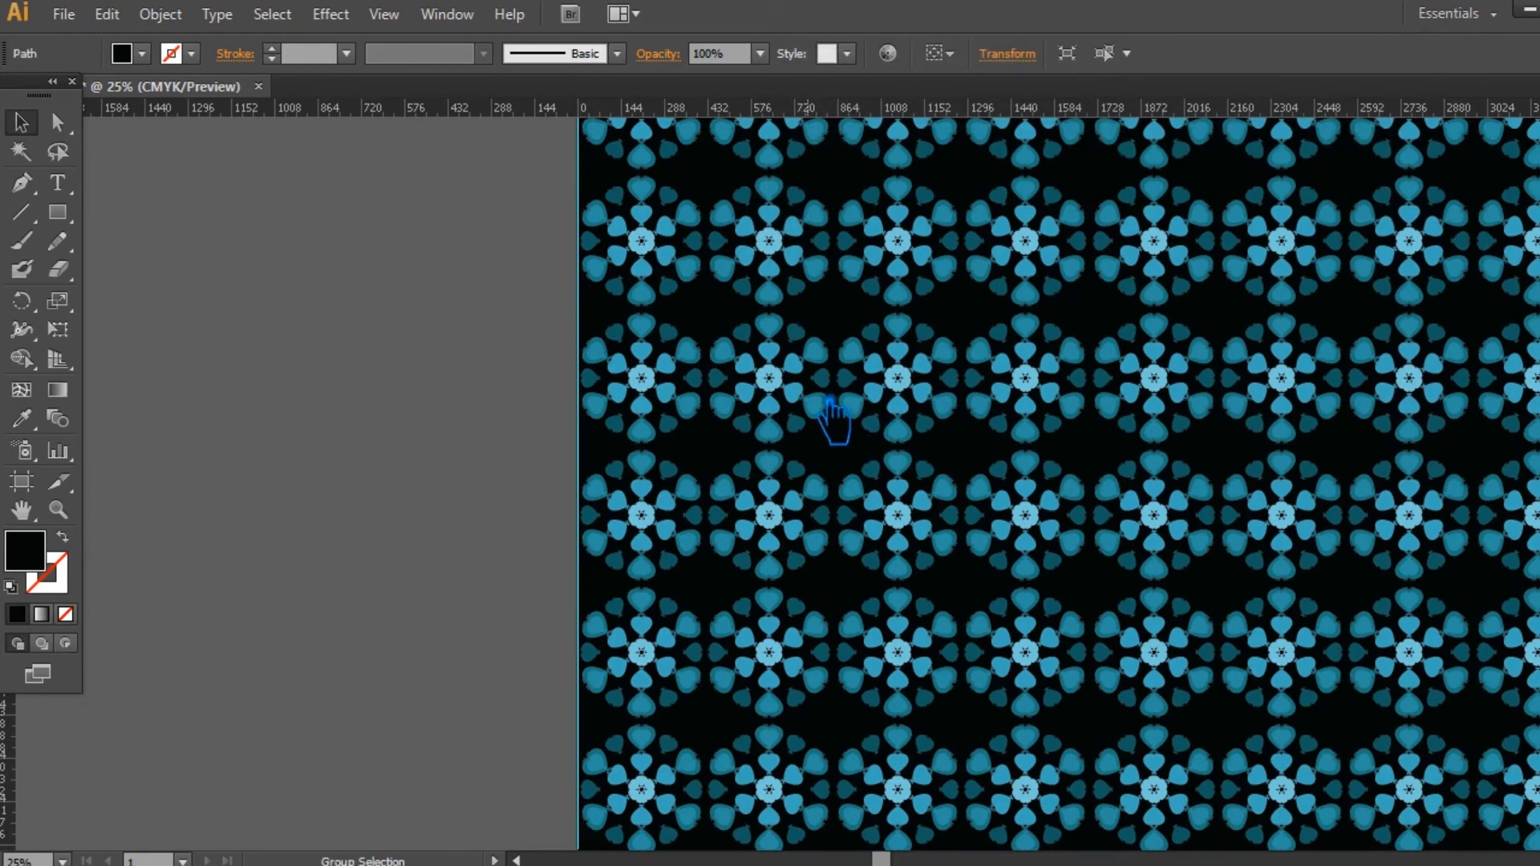
{"action": "key", "text": "ctrl+alt+2"}
{"action": "left_click", "coordinate": [381, 417]}
{"action": "left_click", "coordinate": [796, 395]}
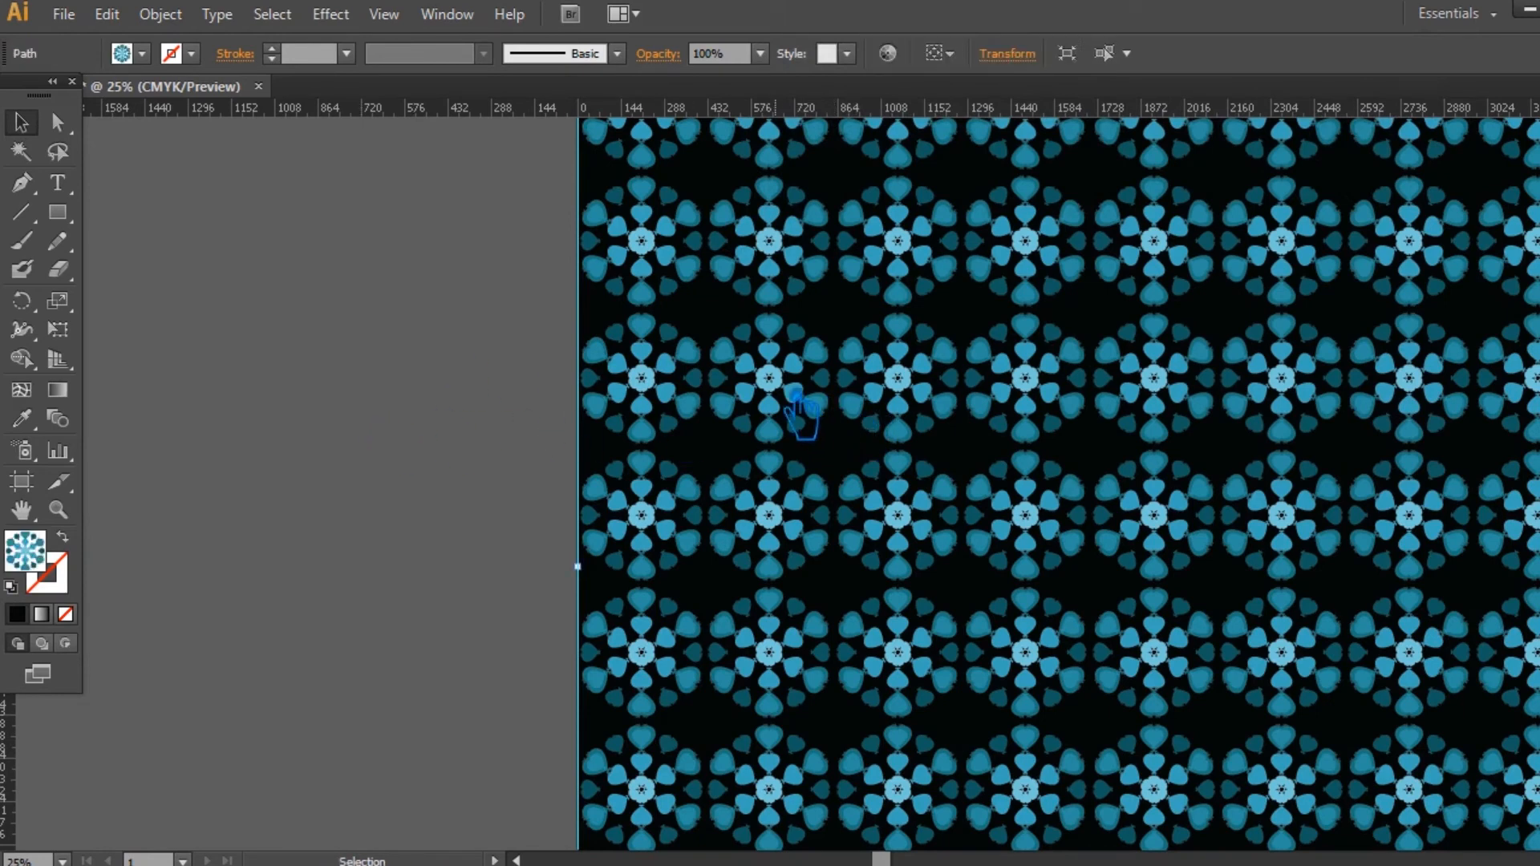
{"action": "key", "text": "Delete"}
{"action": "left_click", "coordinate": [756, 422]}
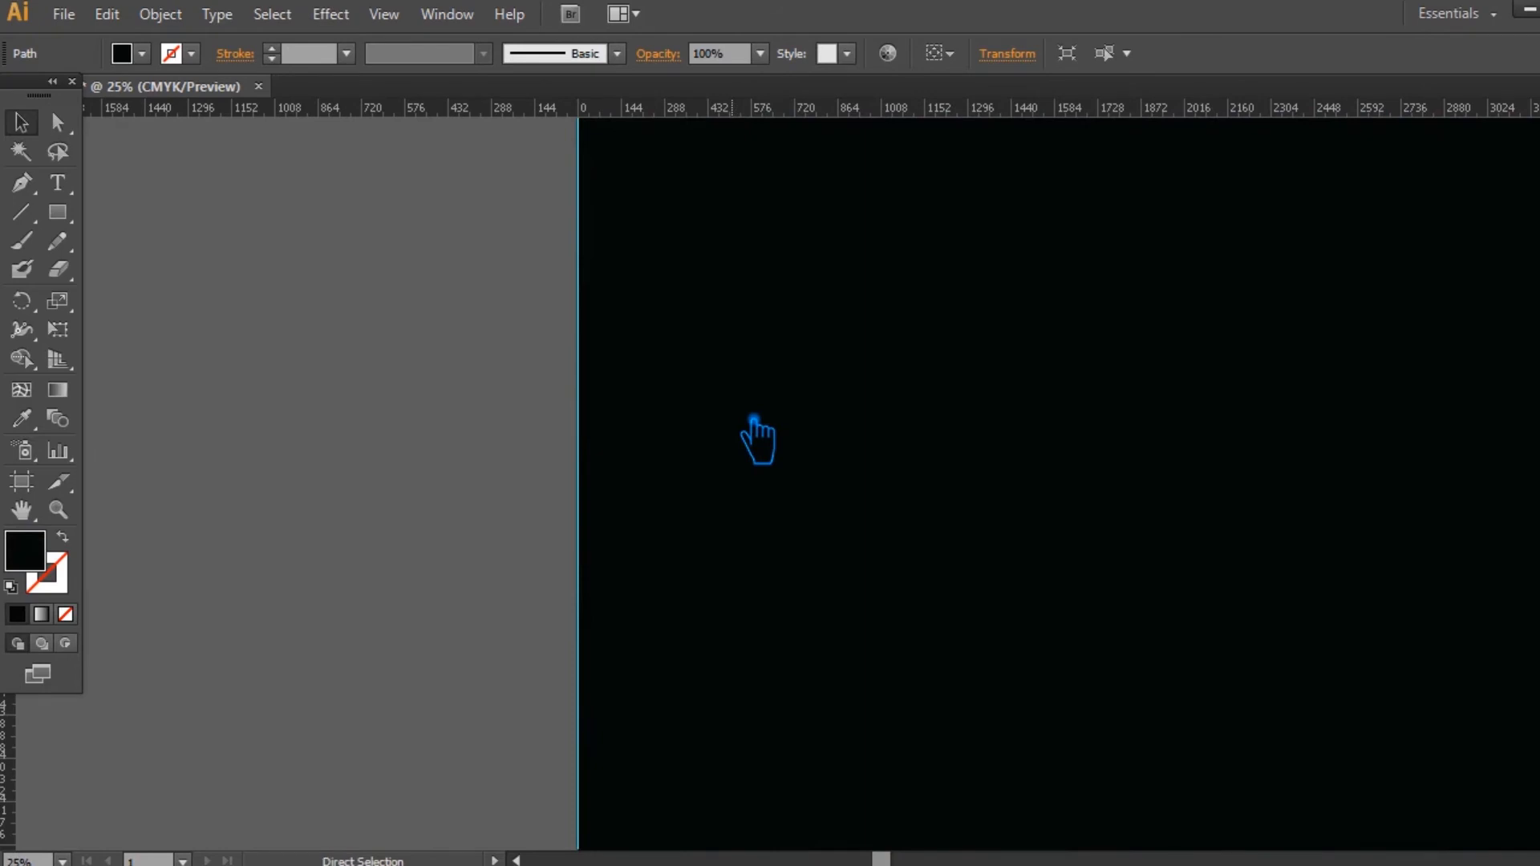
{"action": "key", "text": "ctrl+2"}
Step: Ungroup the blue-teal heart motif just beside the artboard, next to the colour palette, and deselect it
{"action": "key", "text": "space"}
{"action": "left_click_drag", "start_coordinate": [356, 540], "coordinate": [755, 770]}
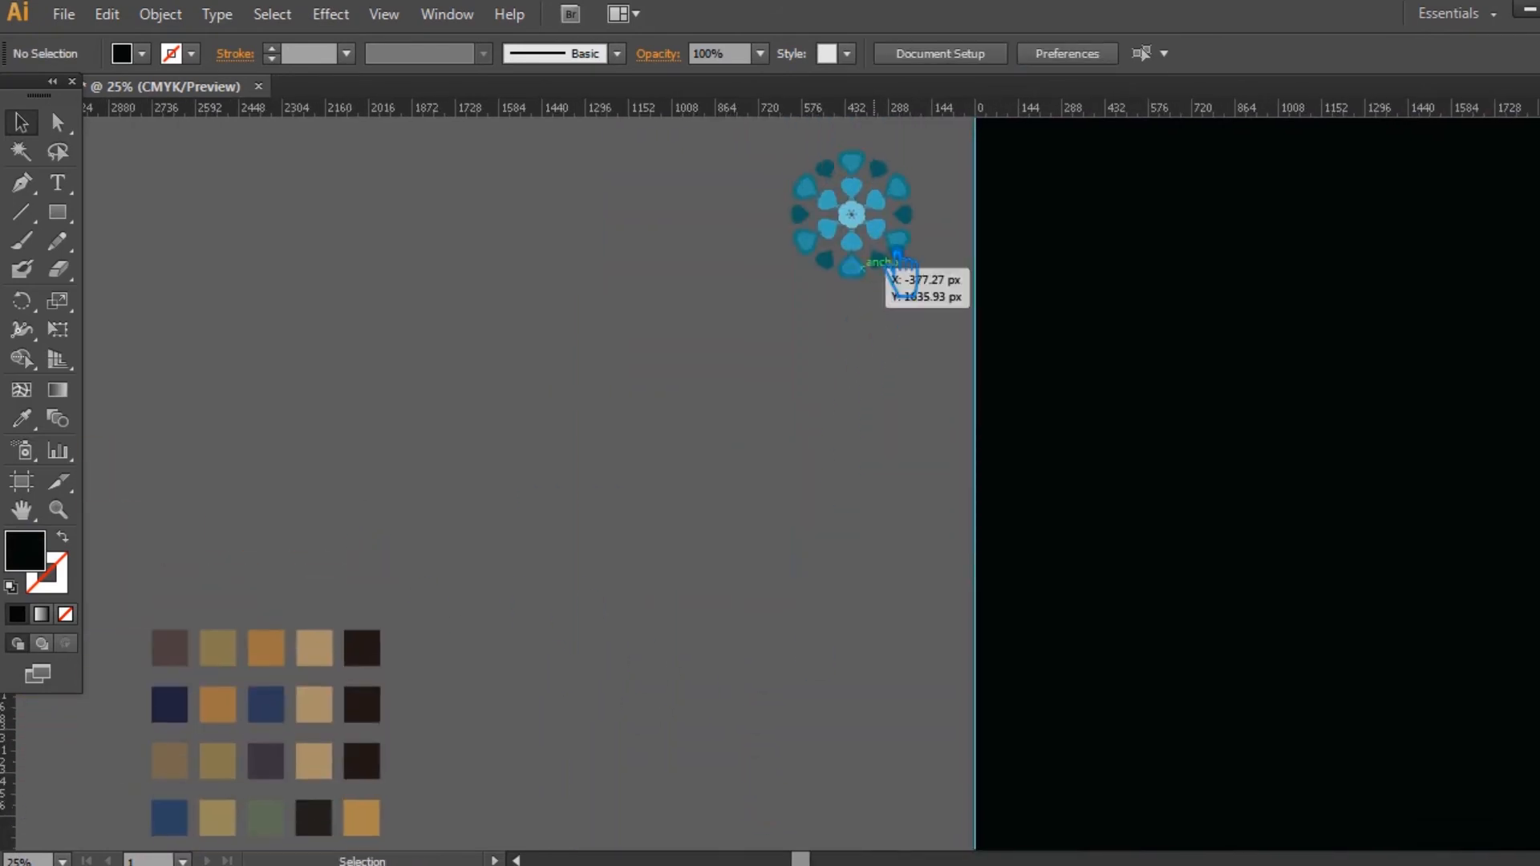
{"action": "left_click", "coordinate": [875, 238]}
{"action": "right_click", "coordinate": [875, 239]}
{"action": "left_click", "coordinate": [922, 382]}
{"action": "left_click", "coordinate": [806, 361]}
Step: Recolour the motif's centre flower from the tan palette swatch, lightened to #EAC492
{"action": "left_click", "coordinate": [858, 221]}
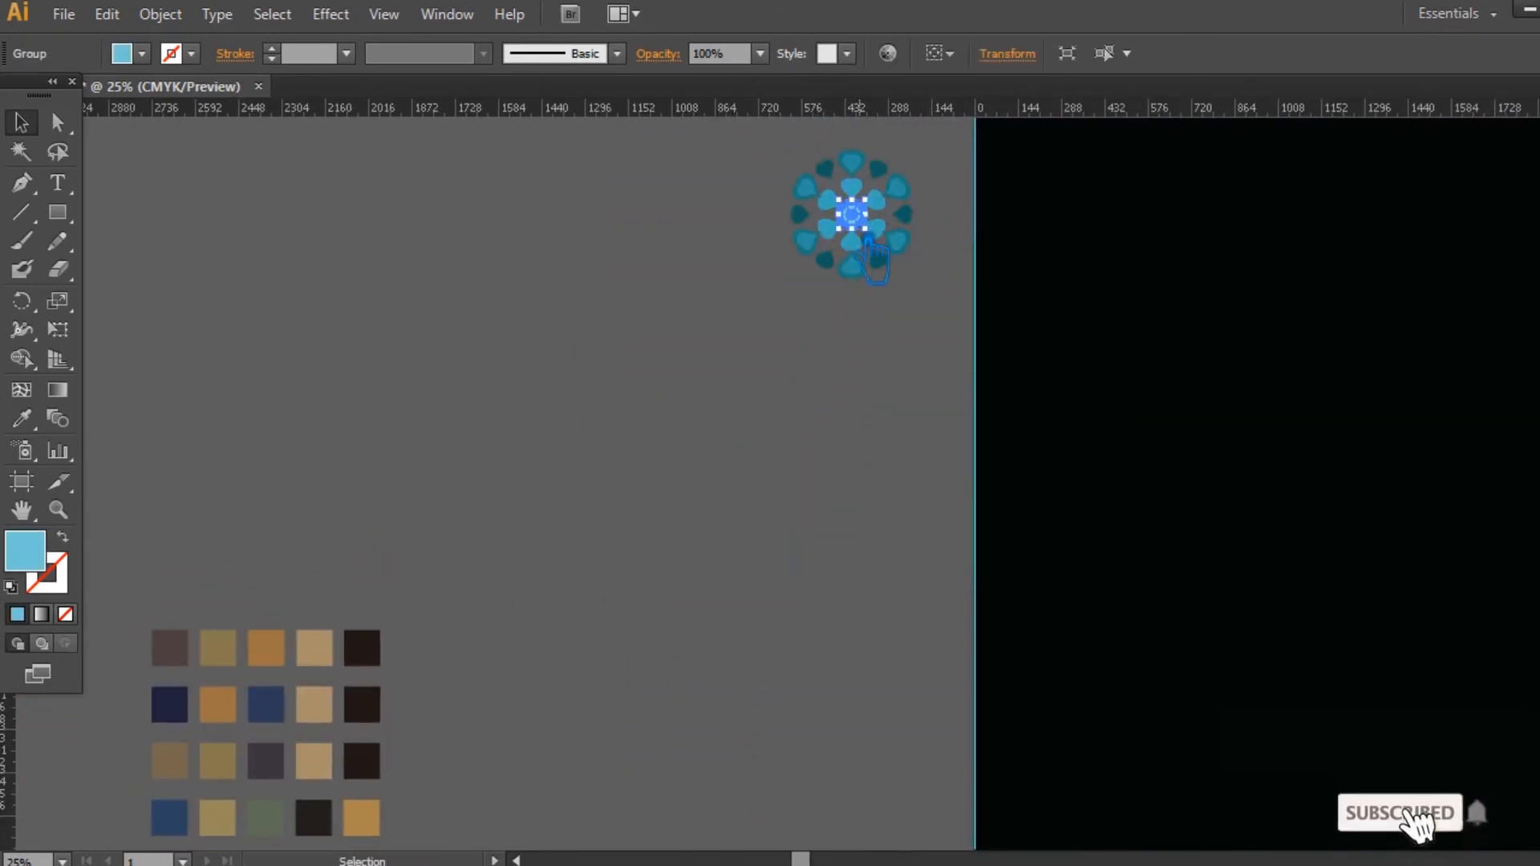
{"action": "left_click", "coordinate": [21, 418]}
{"action": "left_click", "coordinate": [314, 648]}
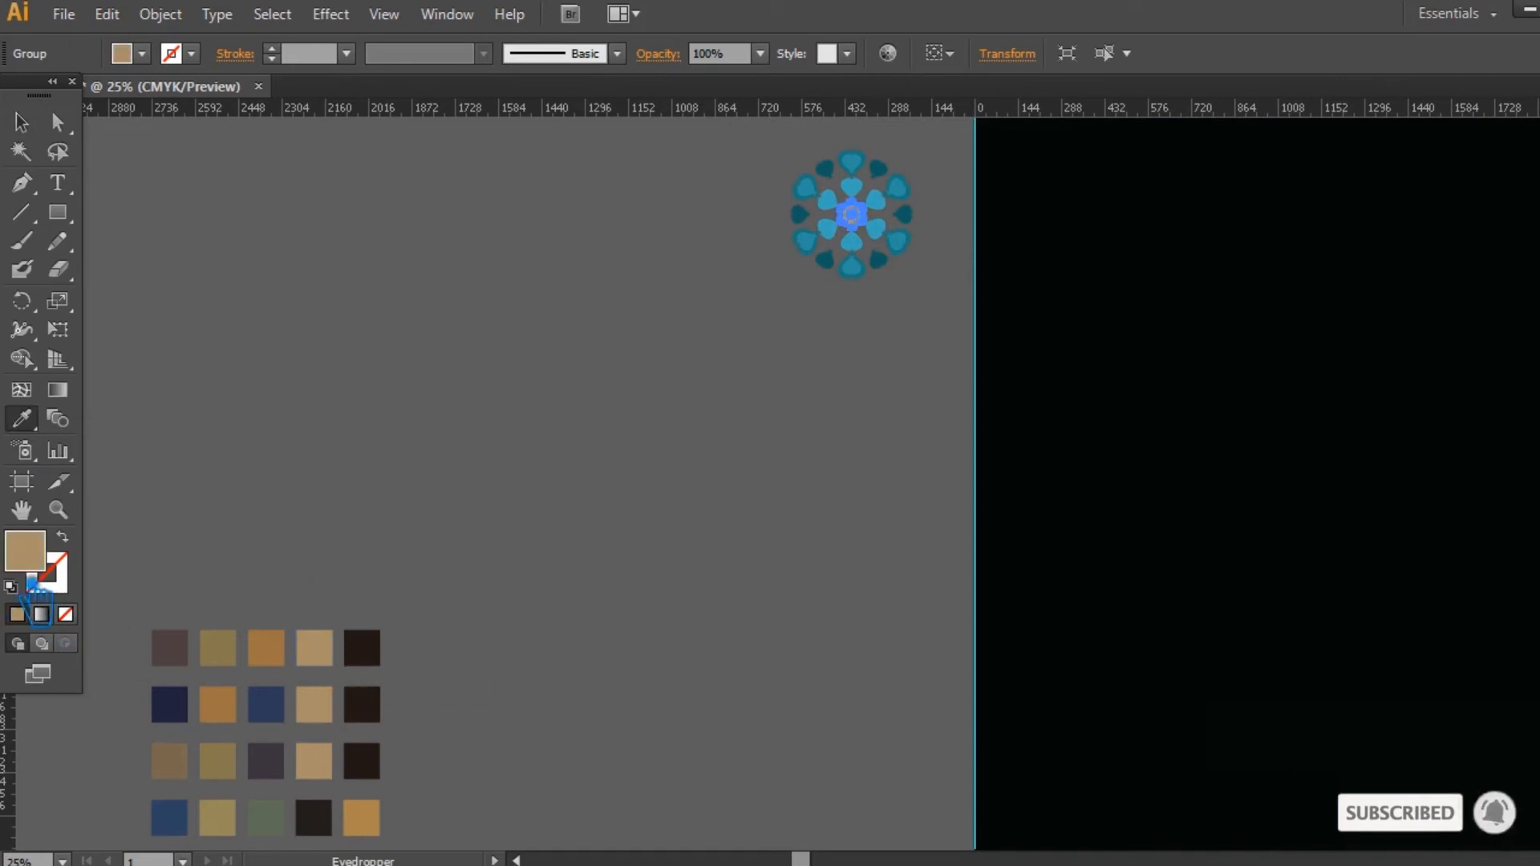
{"action": "double_click", "coordinate": [25, 552]}
{"action": "left_click", "coordinate": [882, 138]}
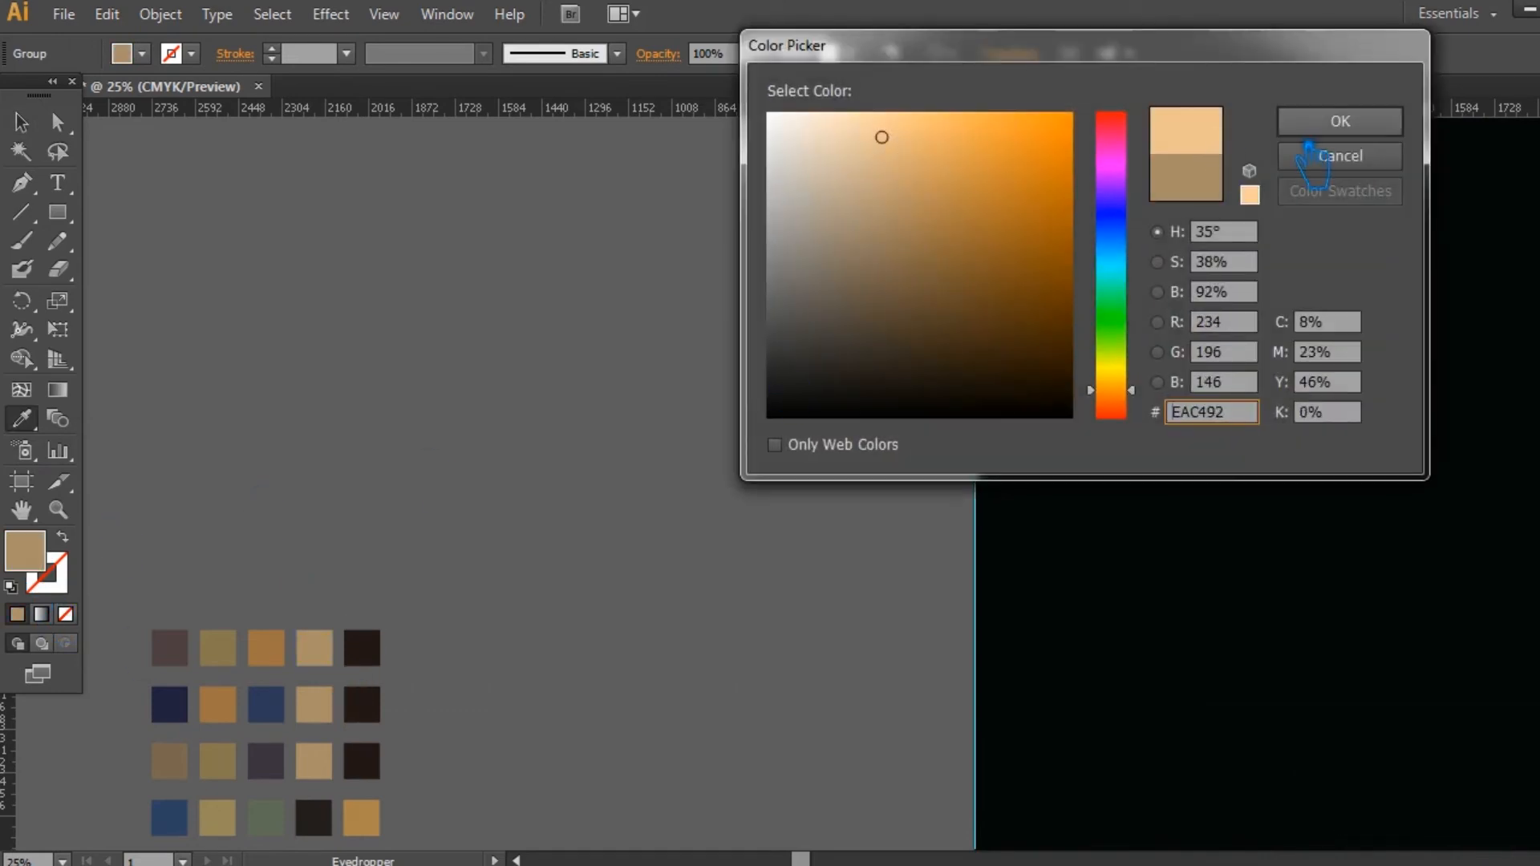
{"action": "left_click", "coordinate": [1327, 127]}
Step: Recolour the ring of six hearts around the centre flower with its colour, darkened to #D8B080
{"action": "left_click_drag", "start_coordinate": [899, 416], "coordinate": [802, 606]}
{"action": "key", "text": "ctrl+plus"}
{"action": "key", "text": "ctrl+plus"}
{"action": "key", "text": "ctrl+plus"}
{"action": "key", "text": "ctrl+plus"}
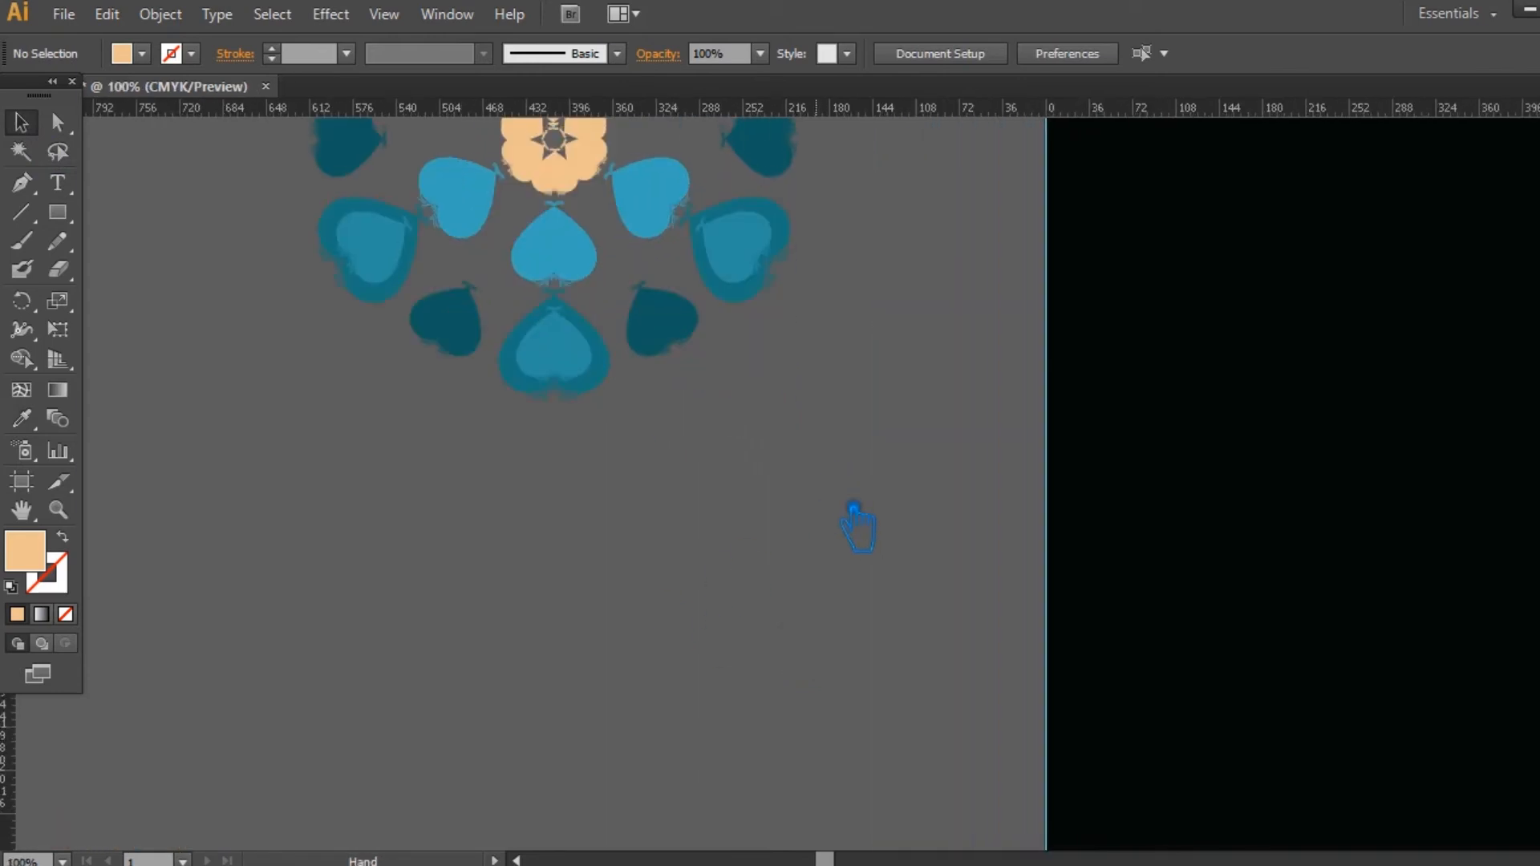
{"action": "left_click_drag", "start_coordinate": [841, 493], "coordinate": [922, 677]}
{"action": "left_click", "coordinate": [738, 302]}
{"action": "key", "text": "i"}
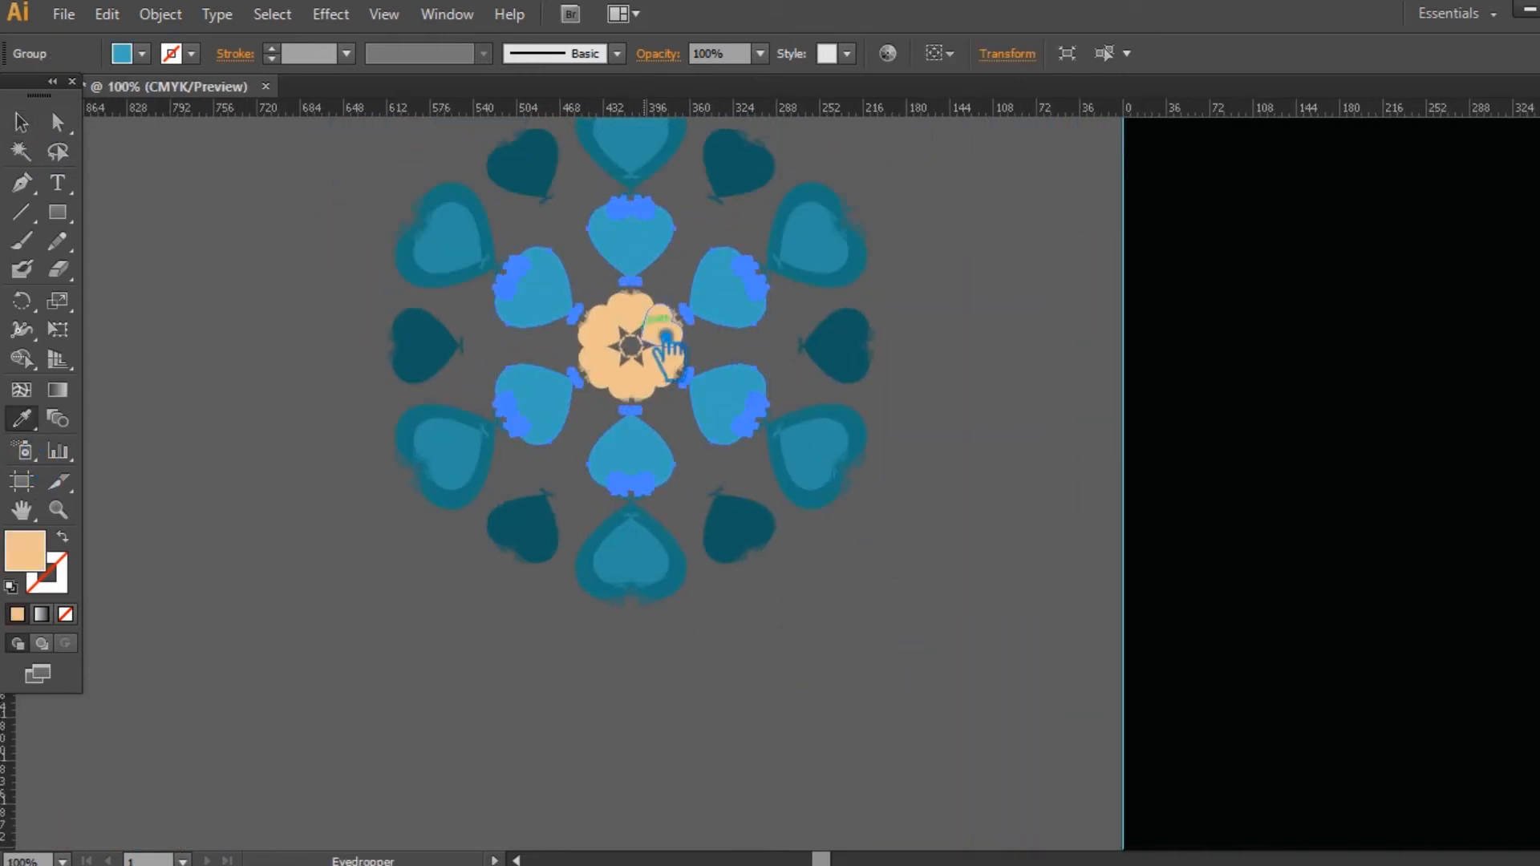
{"action": "left_click", "coordinate": [665, 337]}
{"action": "double_click", "coordinate": [25, 550]}
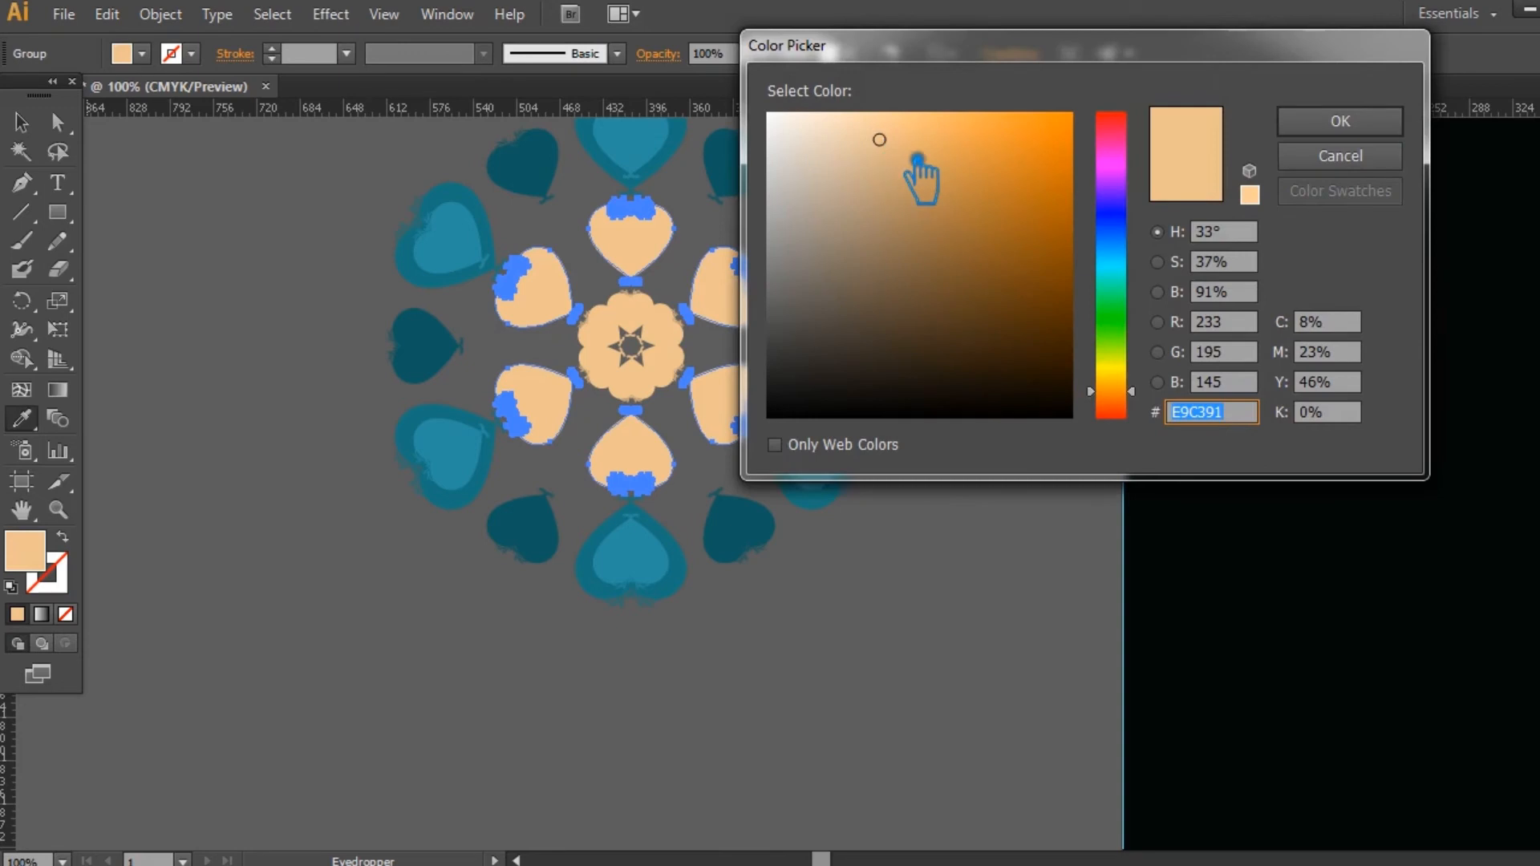
{"action": "left_click", "coordinate": [891, 159]}
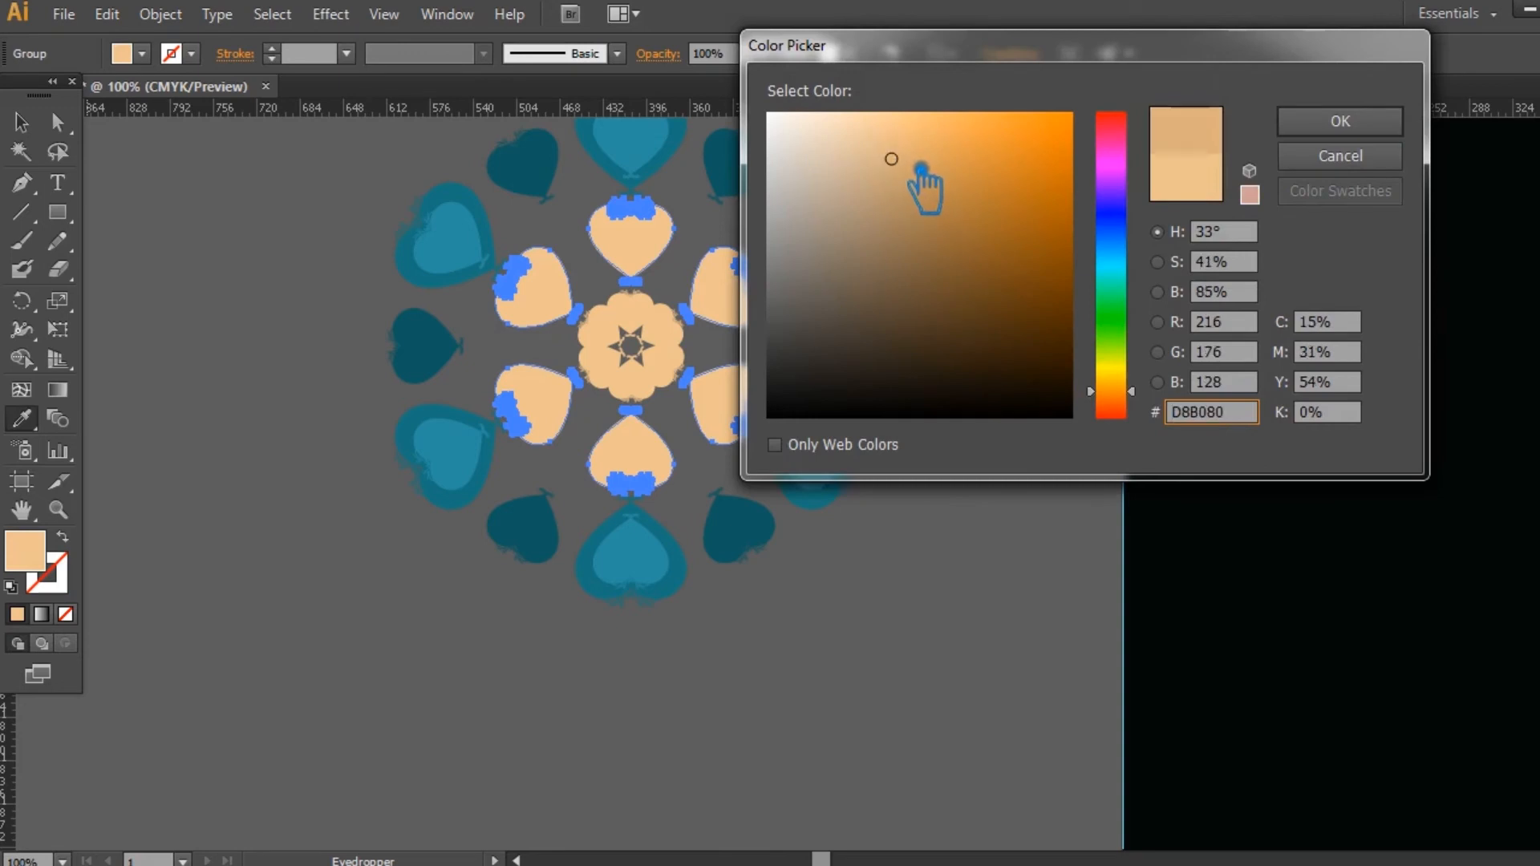
{"action": "left_click", "coordinate": [1385, 134]}
Step: Recolour the inner hearts of the six double hearts with the tan ring's colour, darkened to #C1976B
{"action": "key", "text": "a"}
{"action": "left_click", "coordinate": [843, 255]}
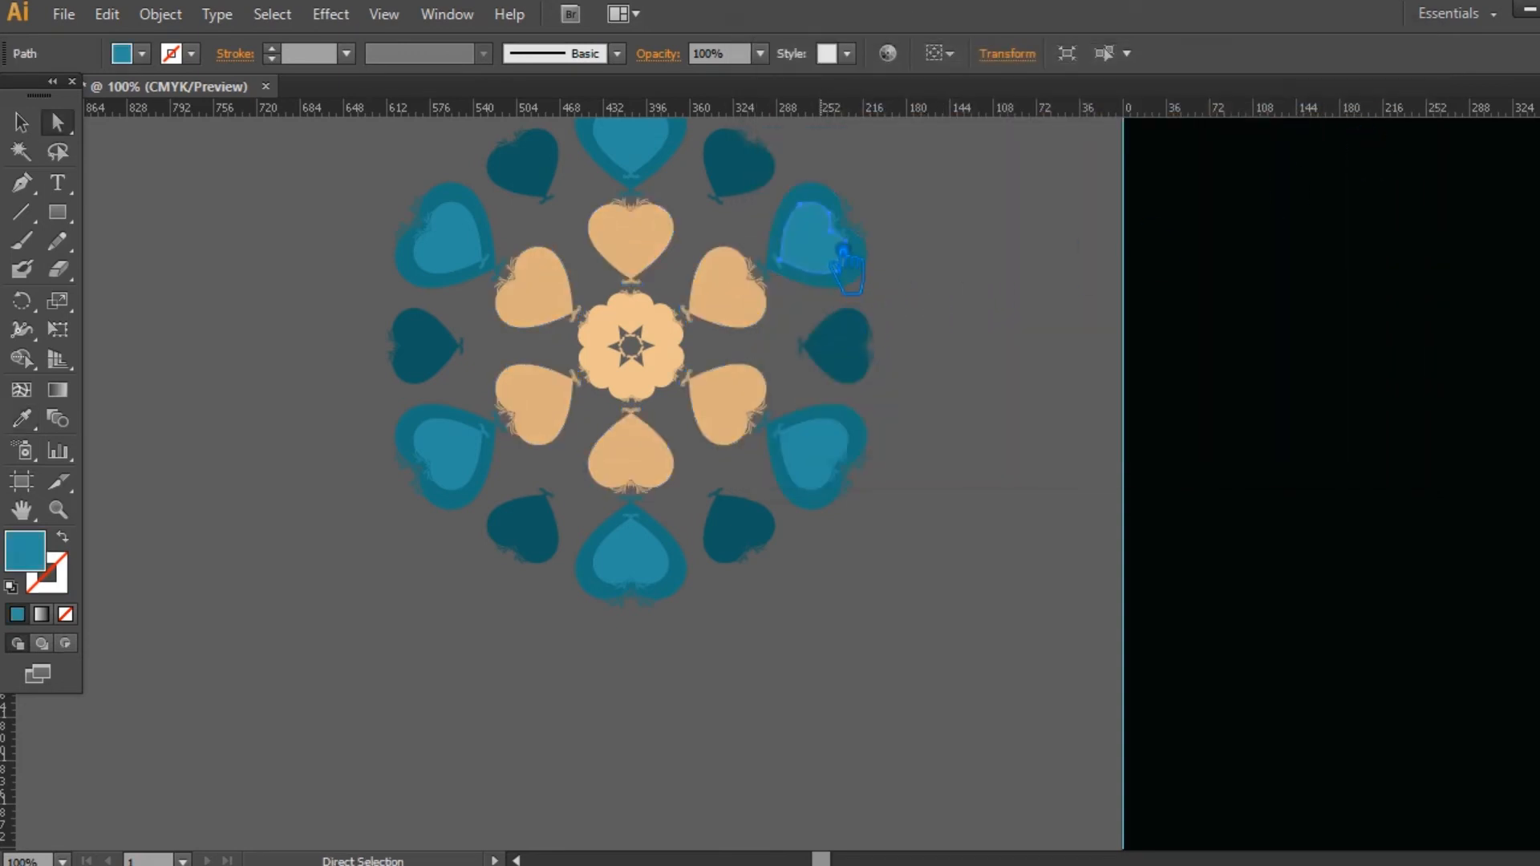
{"action": "left_click", "coordinate": [22, 123]}
{"action": "left_click", "coordinate": [250, 183]}
{"action": "left_click", "coordinate": [466, 247]}
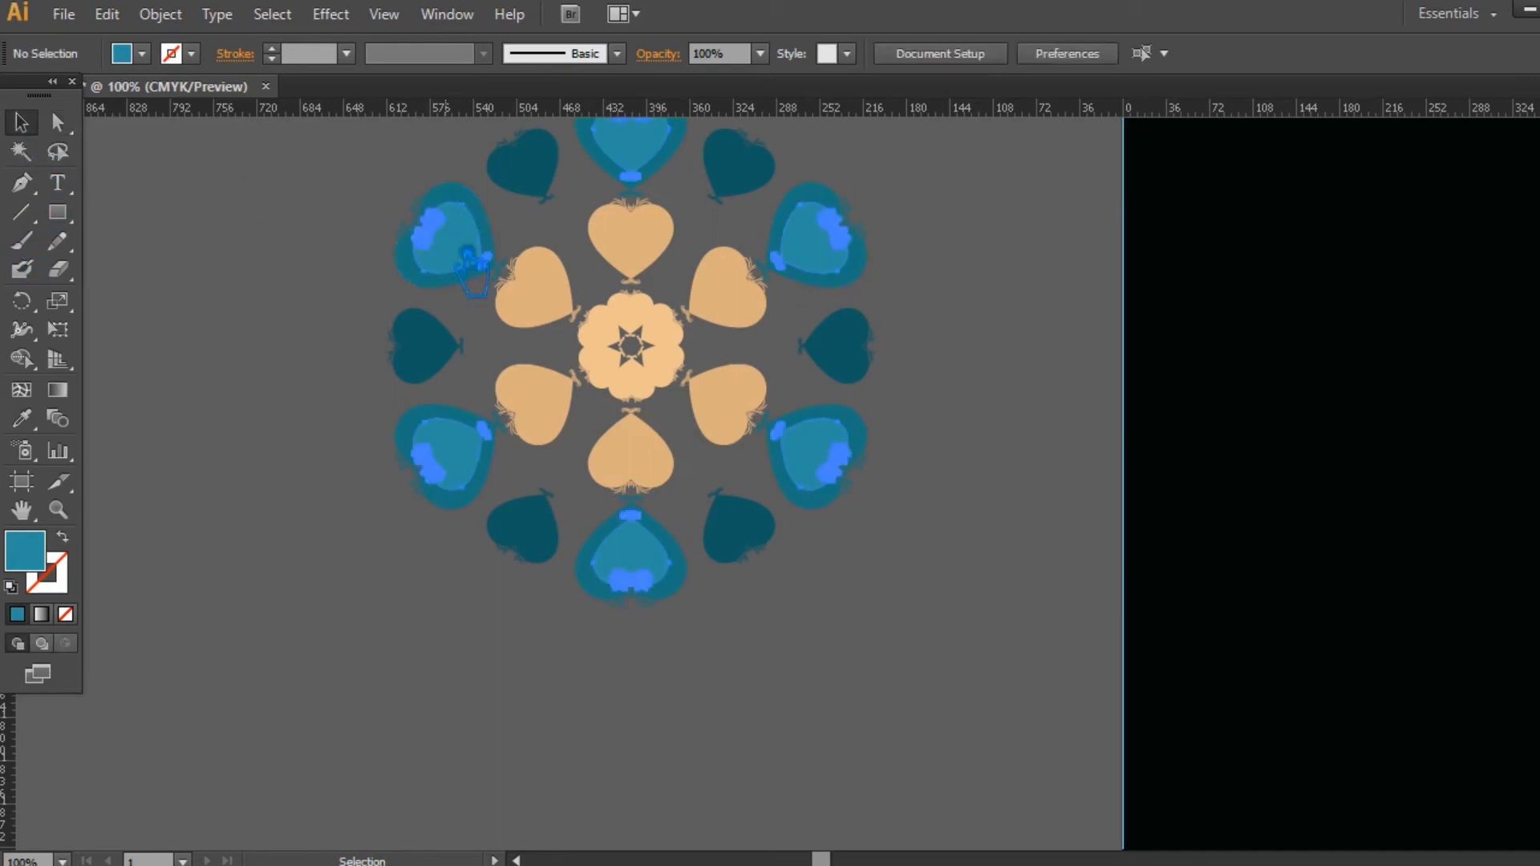
{"action": "left_click", "coordinate": [21, 418]}
{"action": "left_click", "coordinate": [564, 303]}
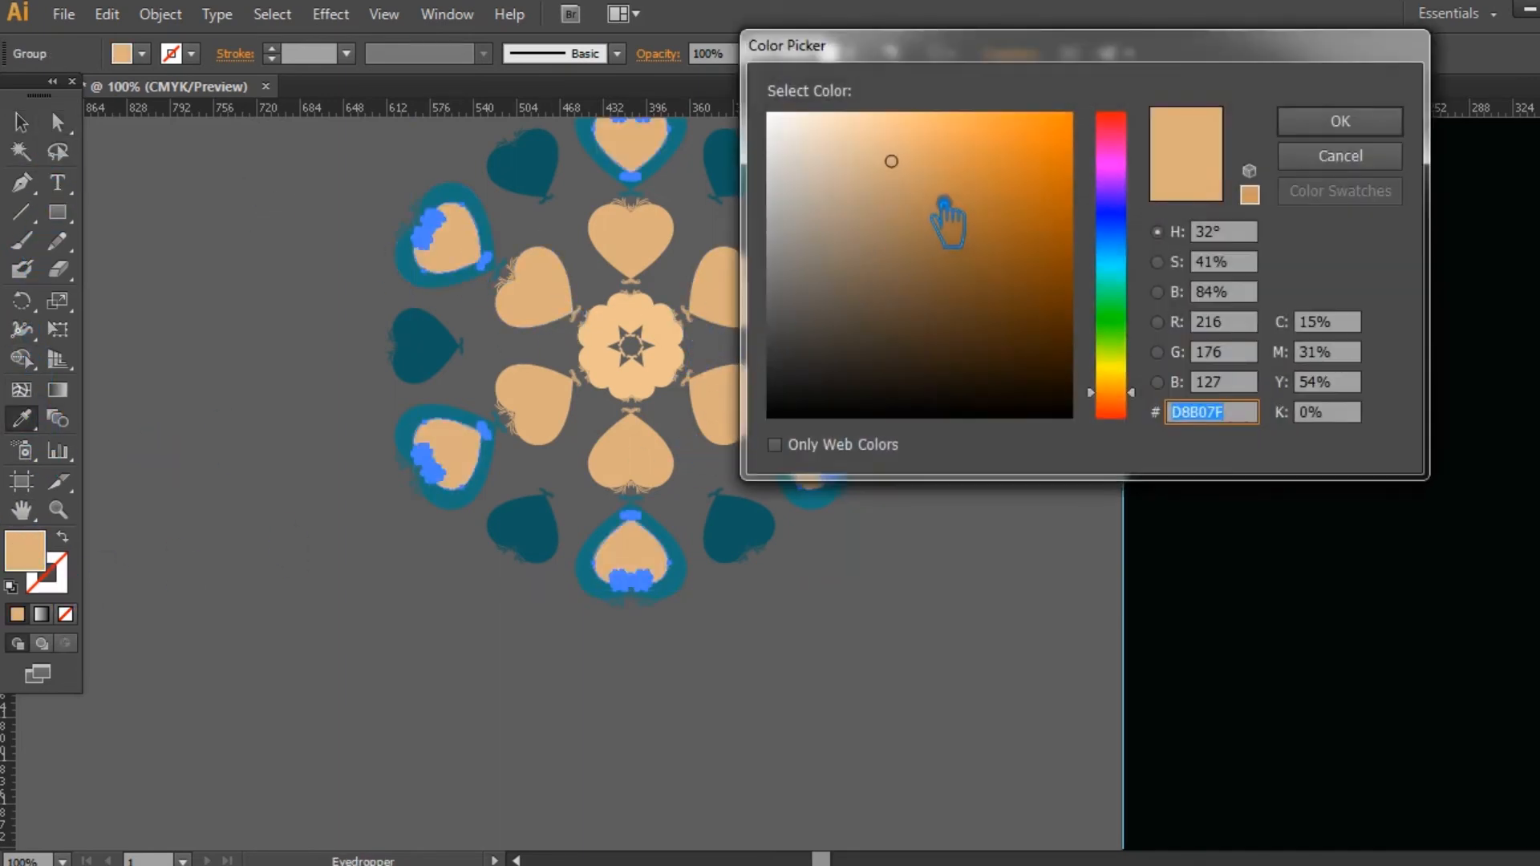
{"action": "left_click_drag", "start_coordinate": [946, 217], "coordinate": [966, 206]}
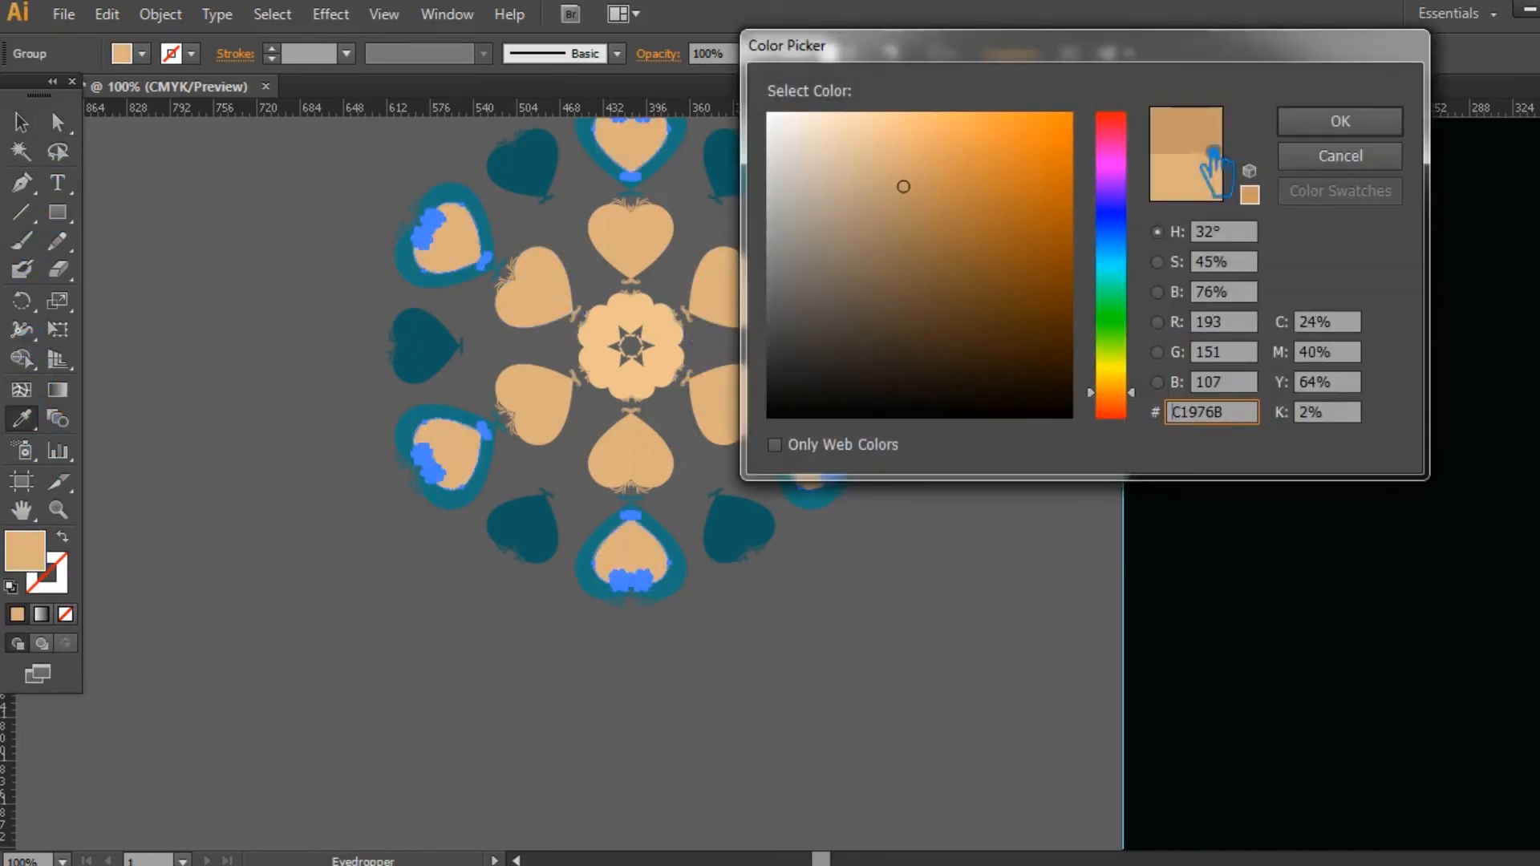
{"action": "left_click", "coordinate": [1351, 131]}
{"action": "left_click", "coordinate": [22, 122]}
{"action": "left_click", "coordinate": [264, 183]}
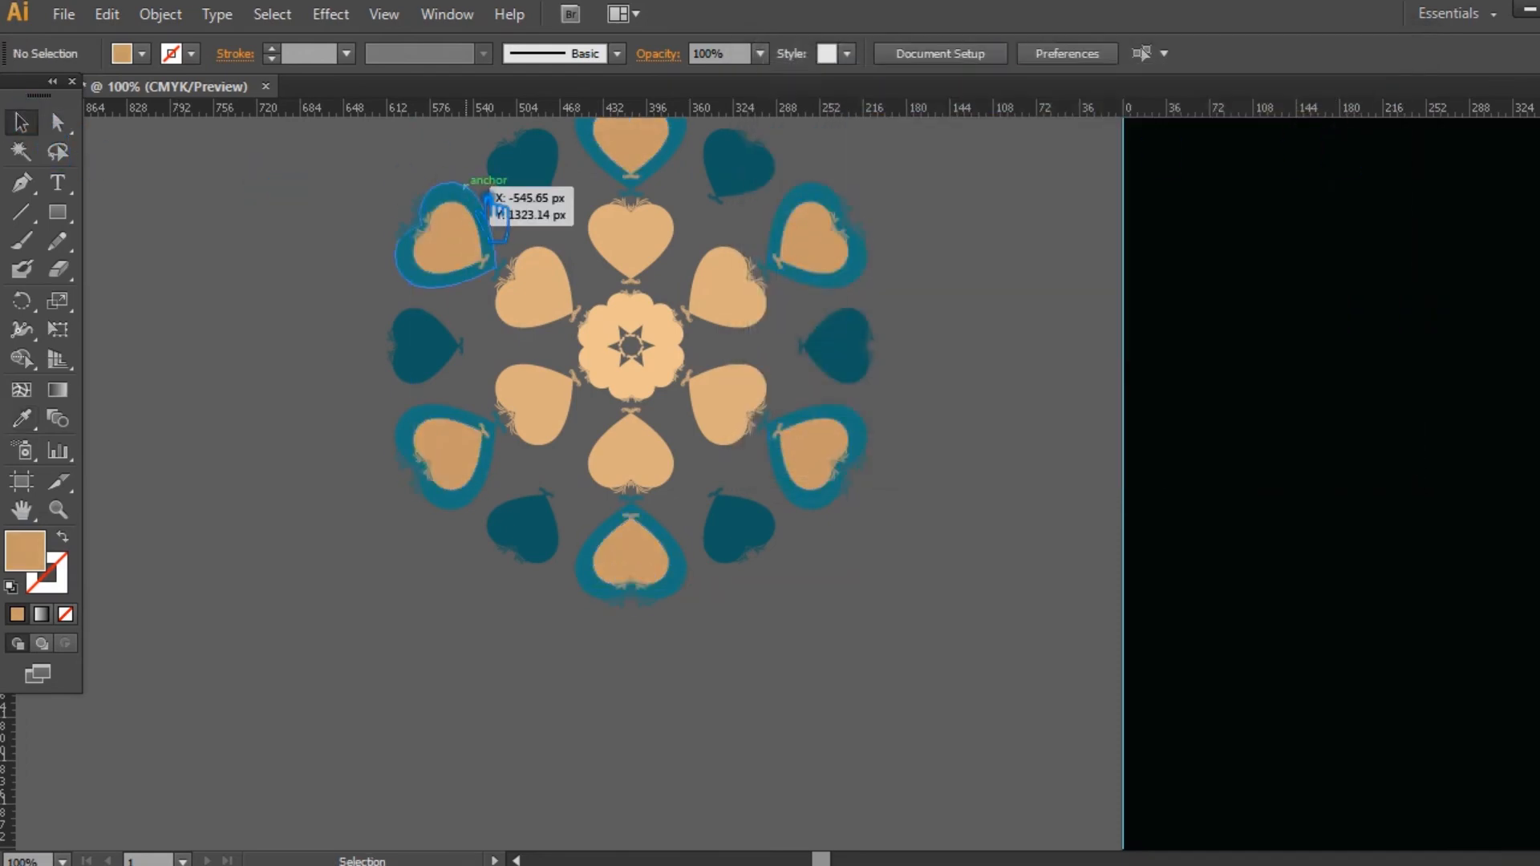
Step: Recolour the outer hearts of the six double hearts with their inner hearts' colour, darkened to #AA7D53
{"action": "left_click", "coordinate": [475, 205]}
{"action": "left_click", "coordinate": [22, 418]}
{"action": "left_click", "coordinate": [470, 265]}
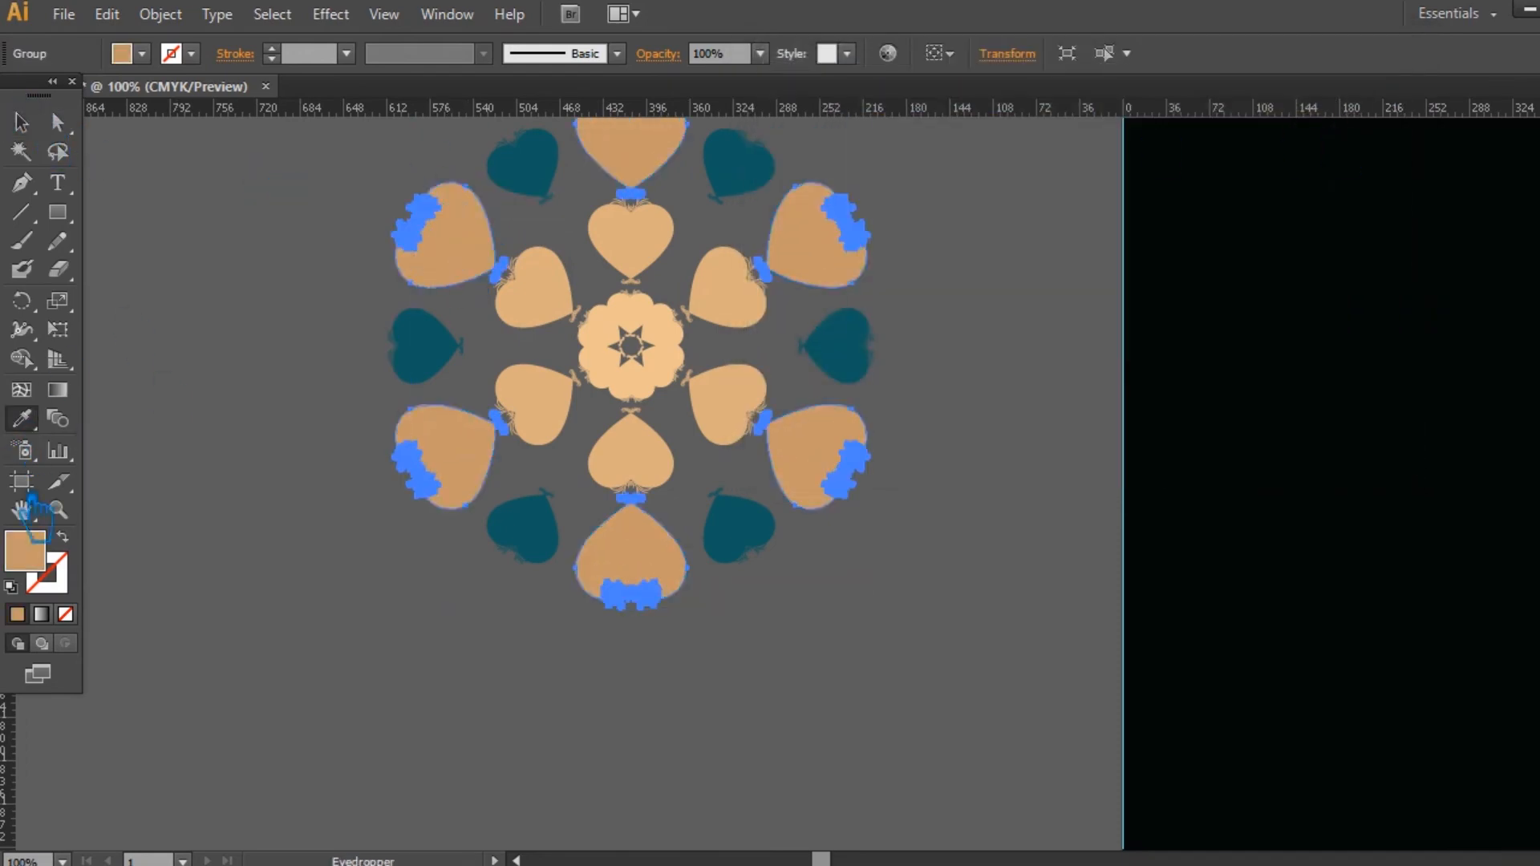
{"action": "double_click", "coordinate": [34, 552]}
{"action": "left_click", "coordinate": [922, 213]}
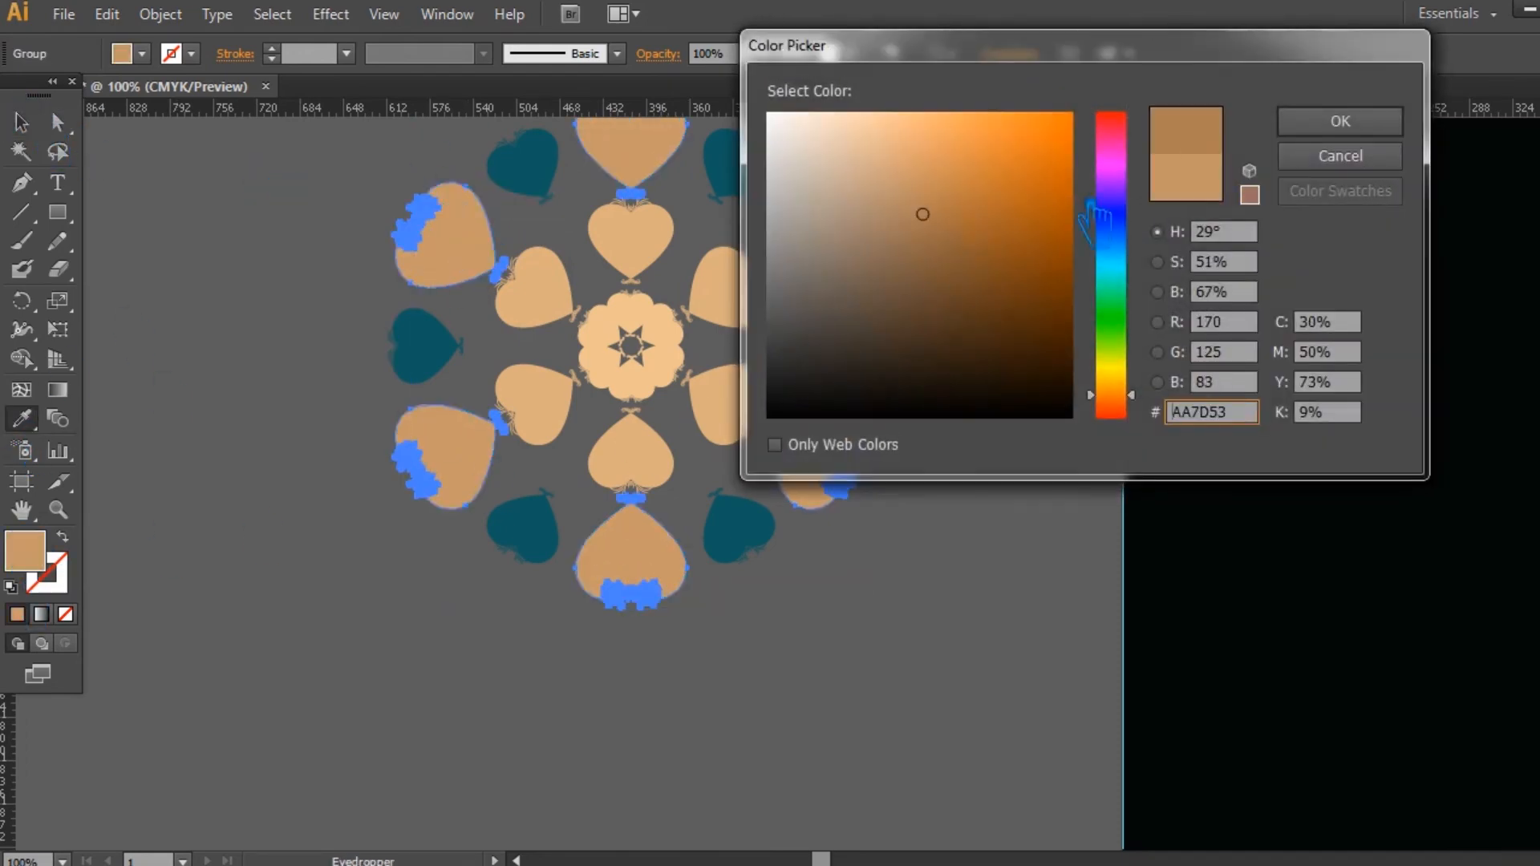
{"action": "left_click", "coordinate": [1340, 122]}
{"action": "left_click", "coordinate": [21, 123]}
{"action": "left_click", "coordinate": [310, 224]}
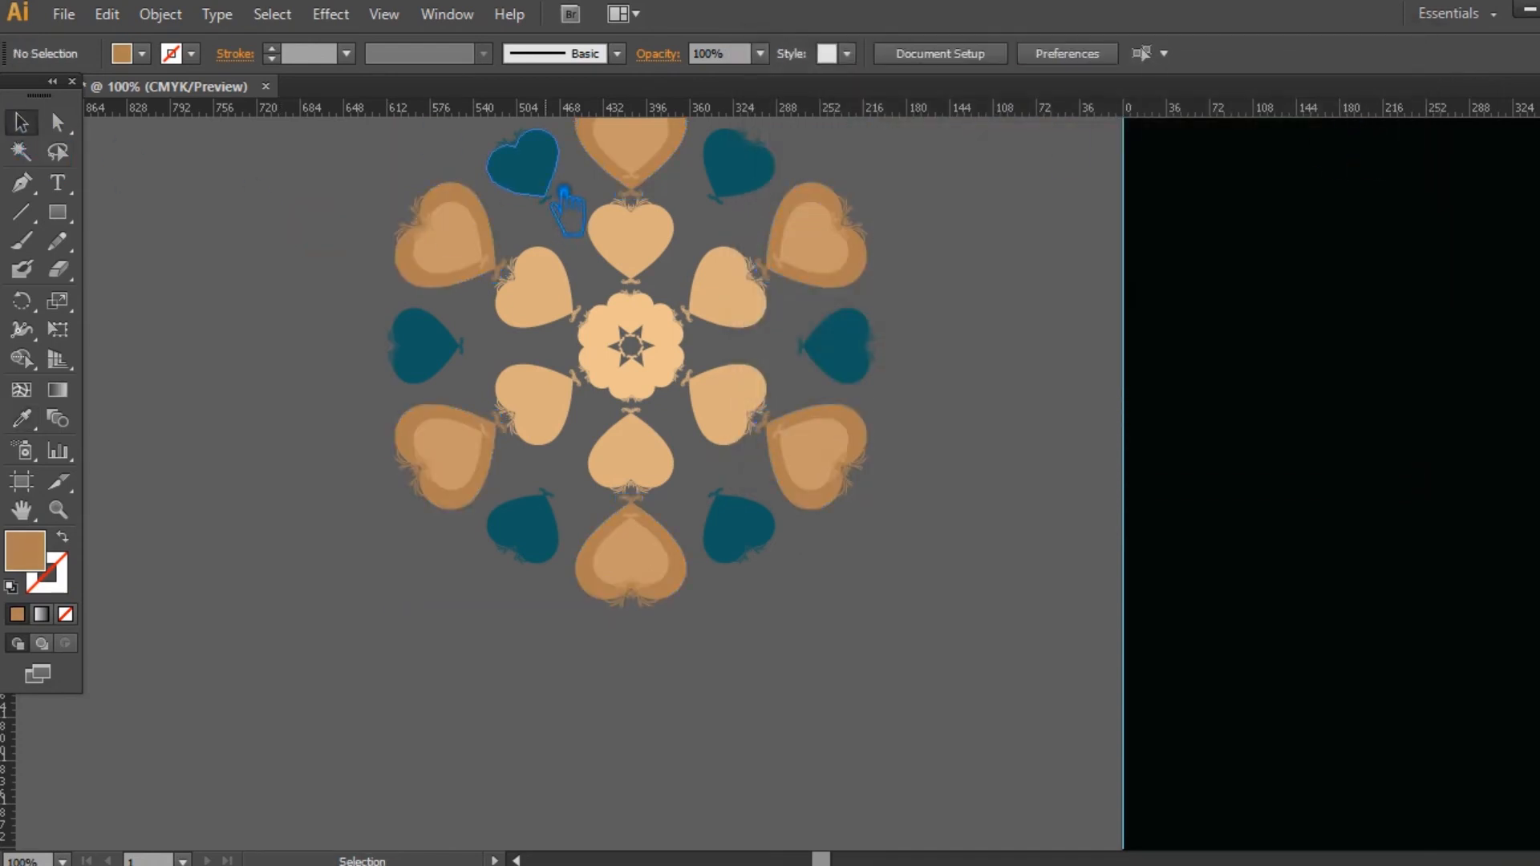
Step: Recolour the six small dark teal outer hearts with the double hearts' border colour, darkened to #936641, and save the document
{"action": "left_click", "coordinate": [522, 164]}
{"action": "left_click", "coordinate": [21, 418]}
{"action": "left_click", "coordinate": [482, 197]}
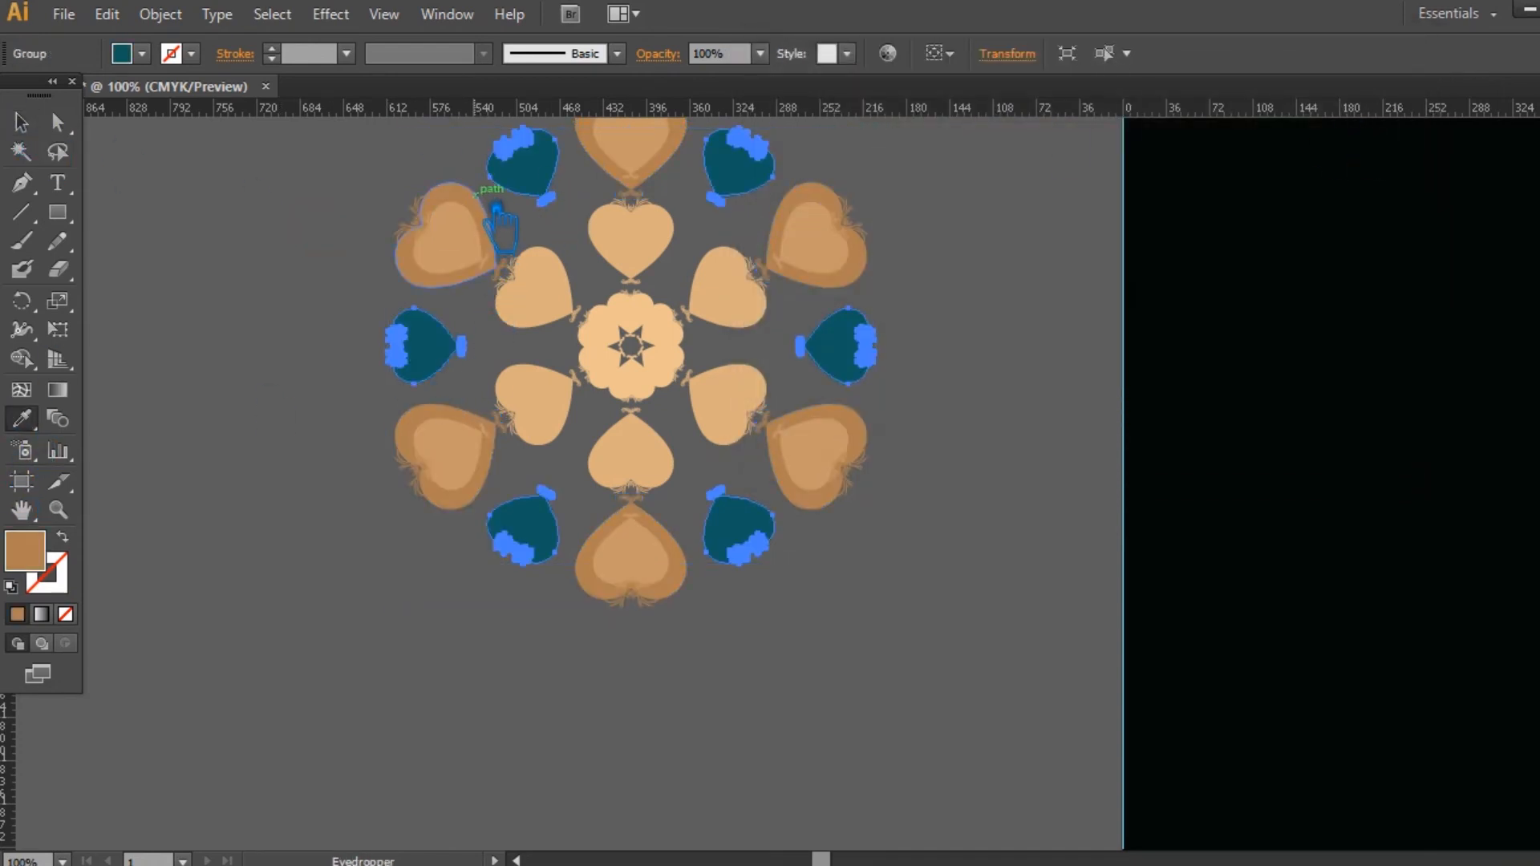
{"action": "double_click", "coordinate": [24, 551]}
{"action": "left_click", "coordinate": [936, 241]}
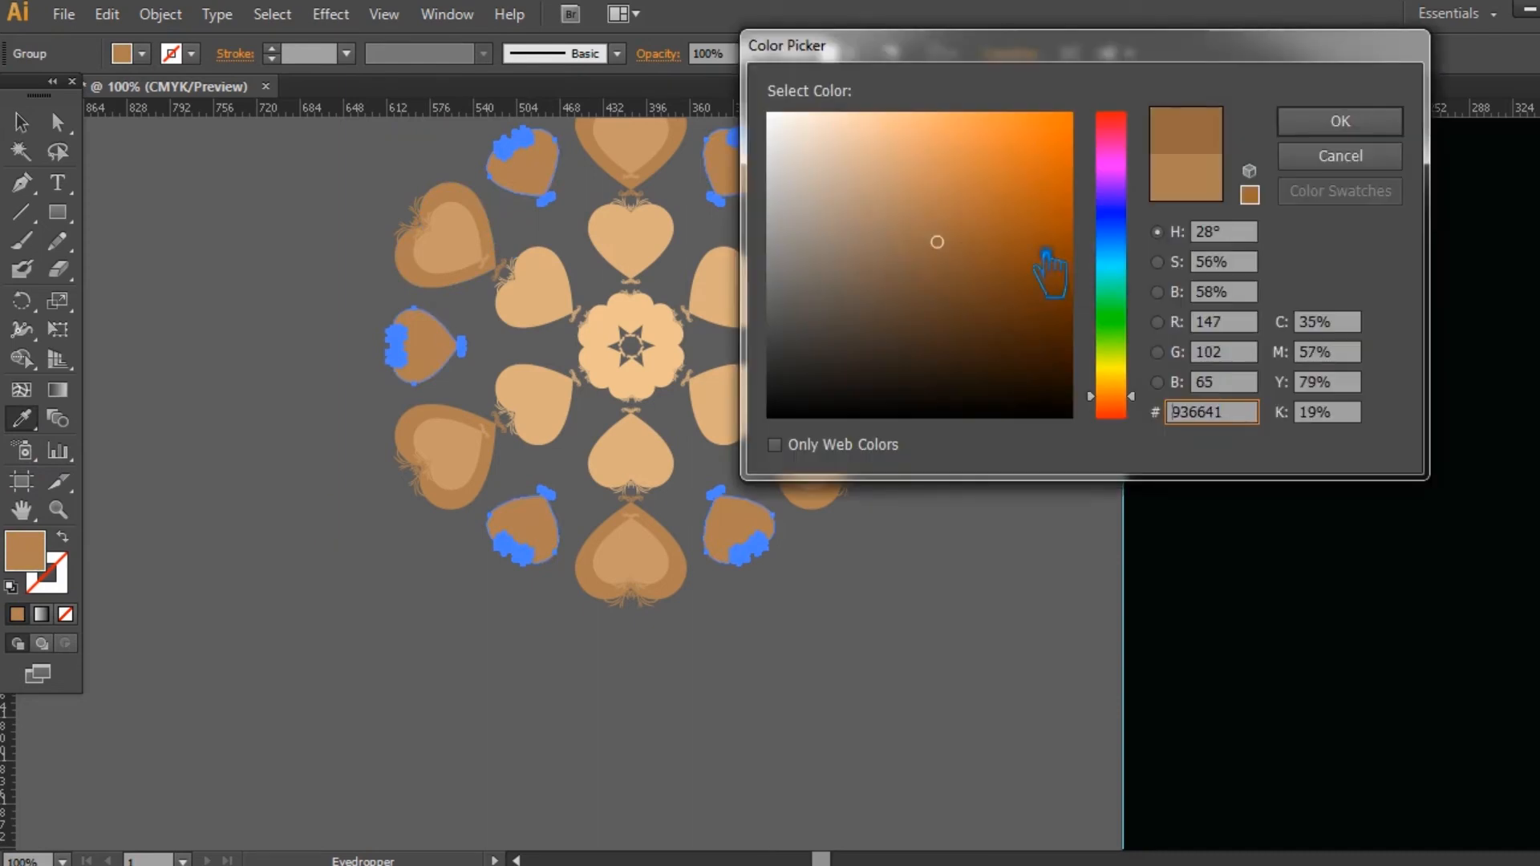
{"action": "left_click", "coordinate": [1340, 121]}
{"action": "left_click", "coordinate": [20, 125]}
{"action": "left_click", "coordinate": [1042, 324]}
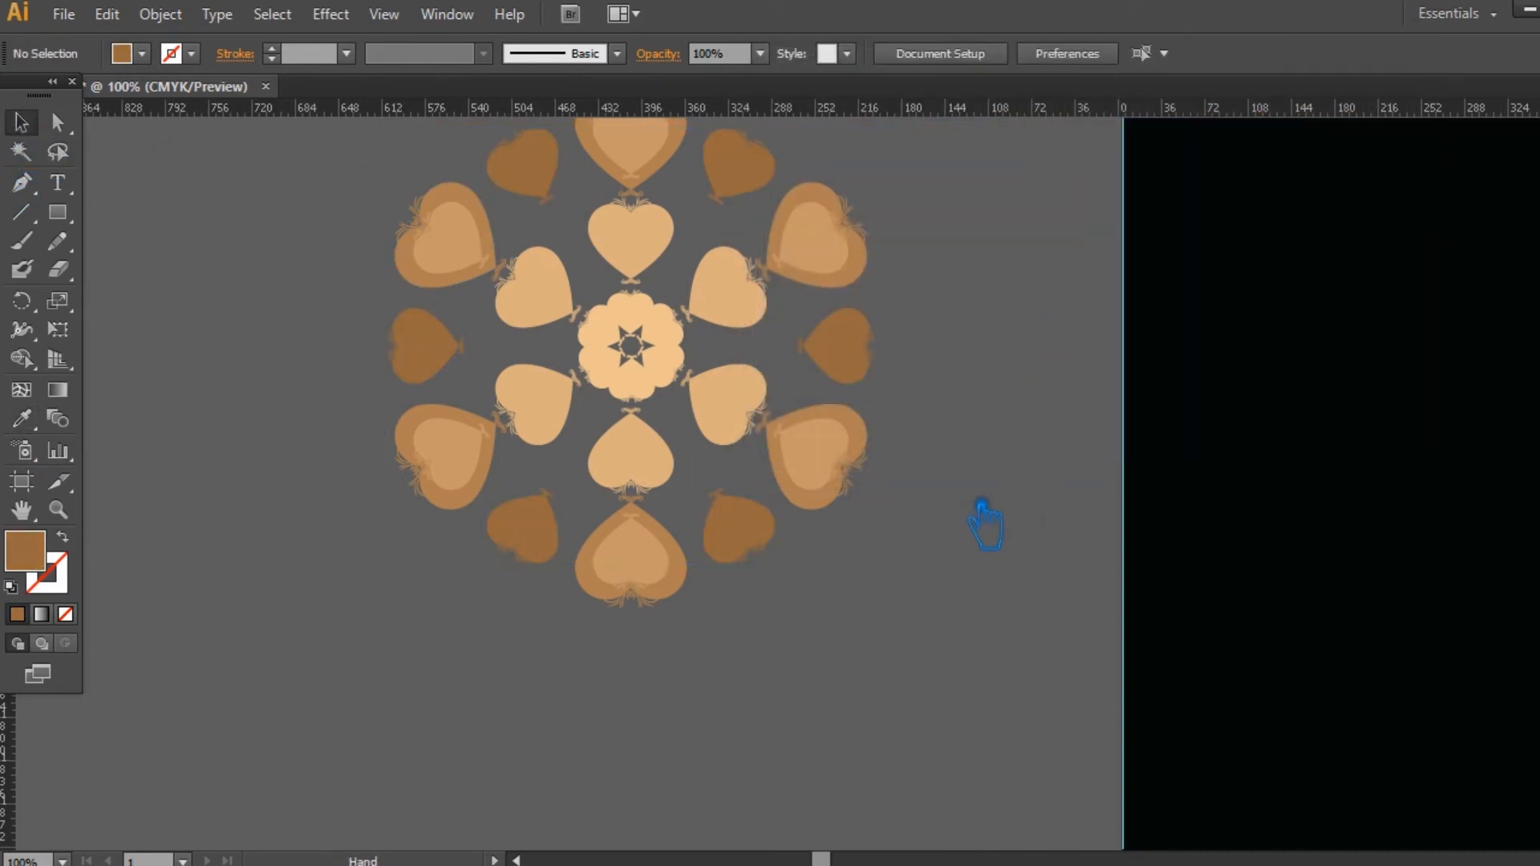
{"action": "left_click_drag", "start_coordinate": [990, 500], "coordinate": [935, 585]}
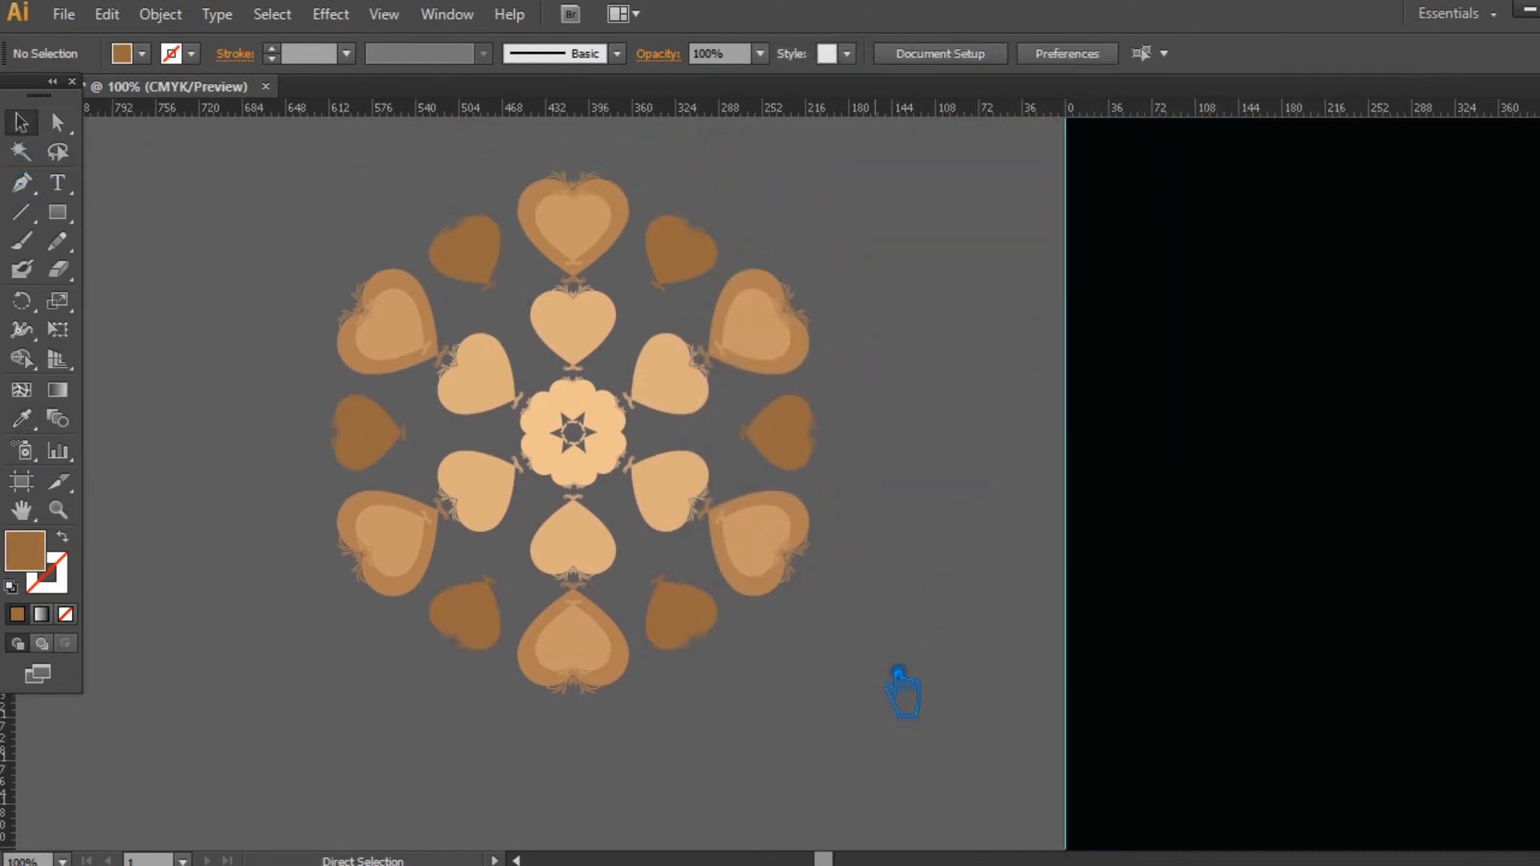
{"action": "key", "text": "ctrl+s"}
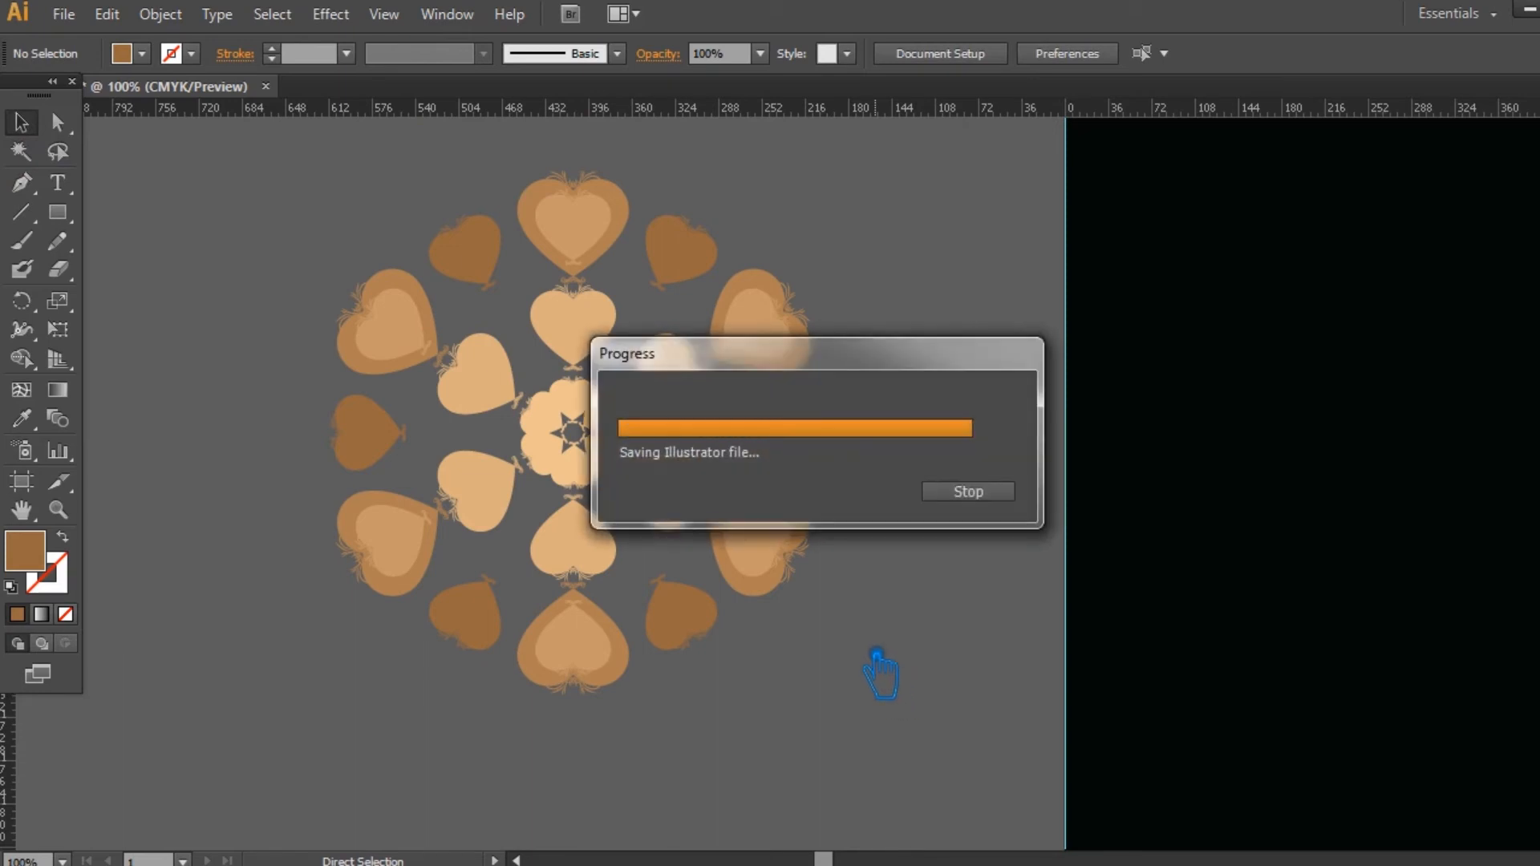
Step: Make a pattern from the tan heart motif, with the tile sized to the art and 20 px horizontal and vertical spacing
{"action": "key", "text": "ctrl+a"}
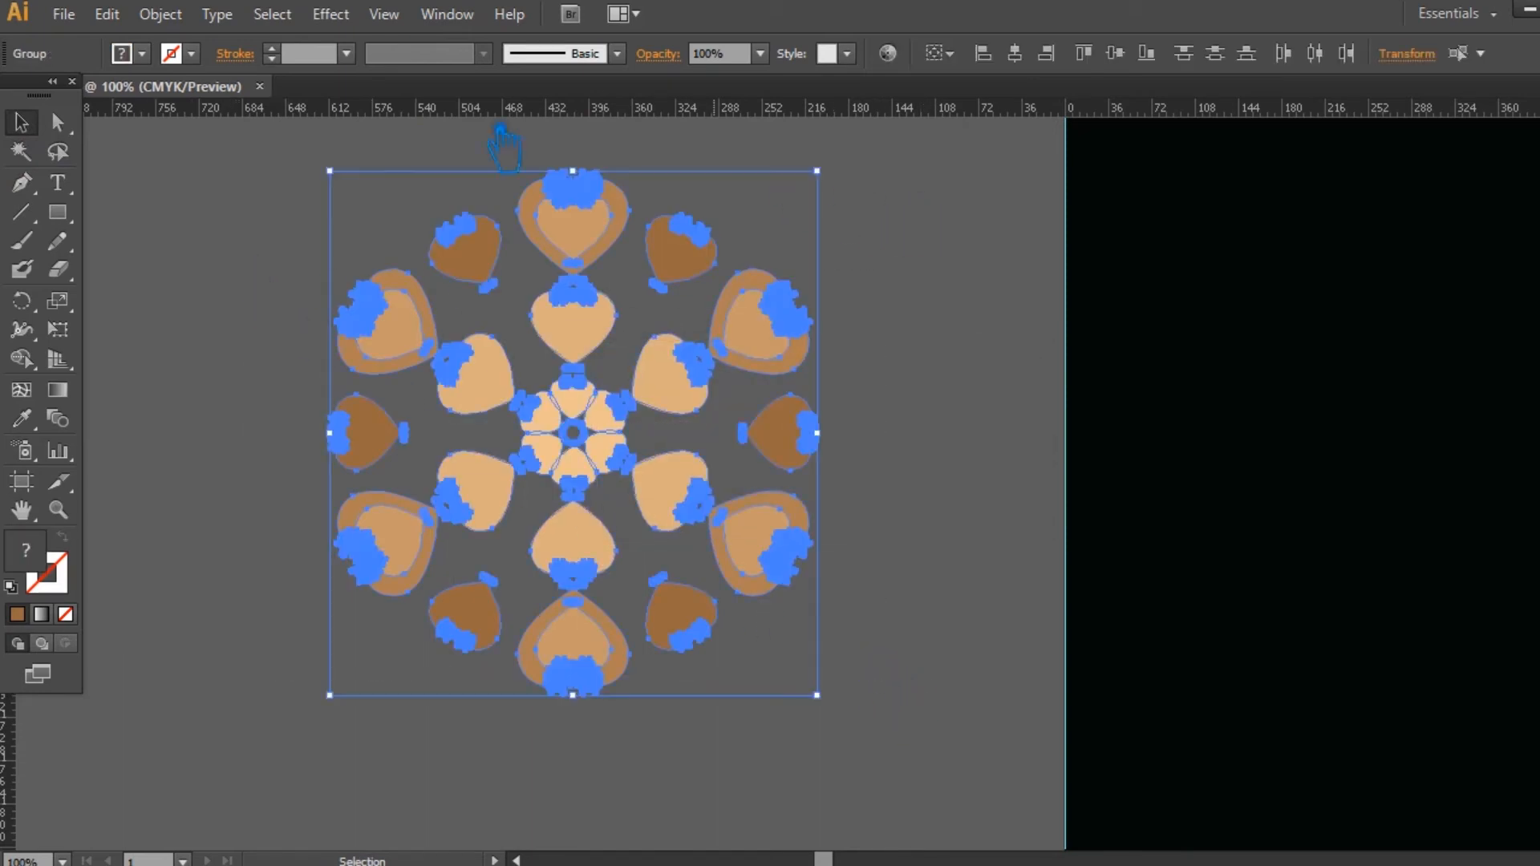
{"action": "left_click", "coordinate": [160, 14]}
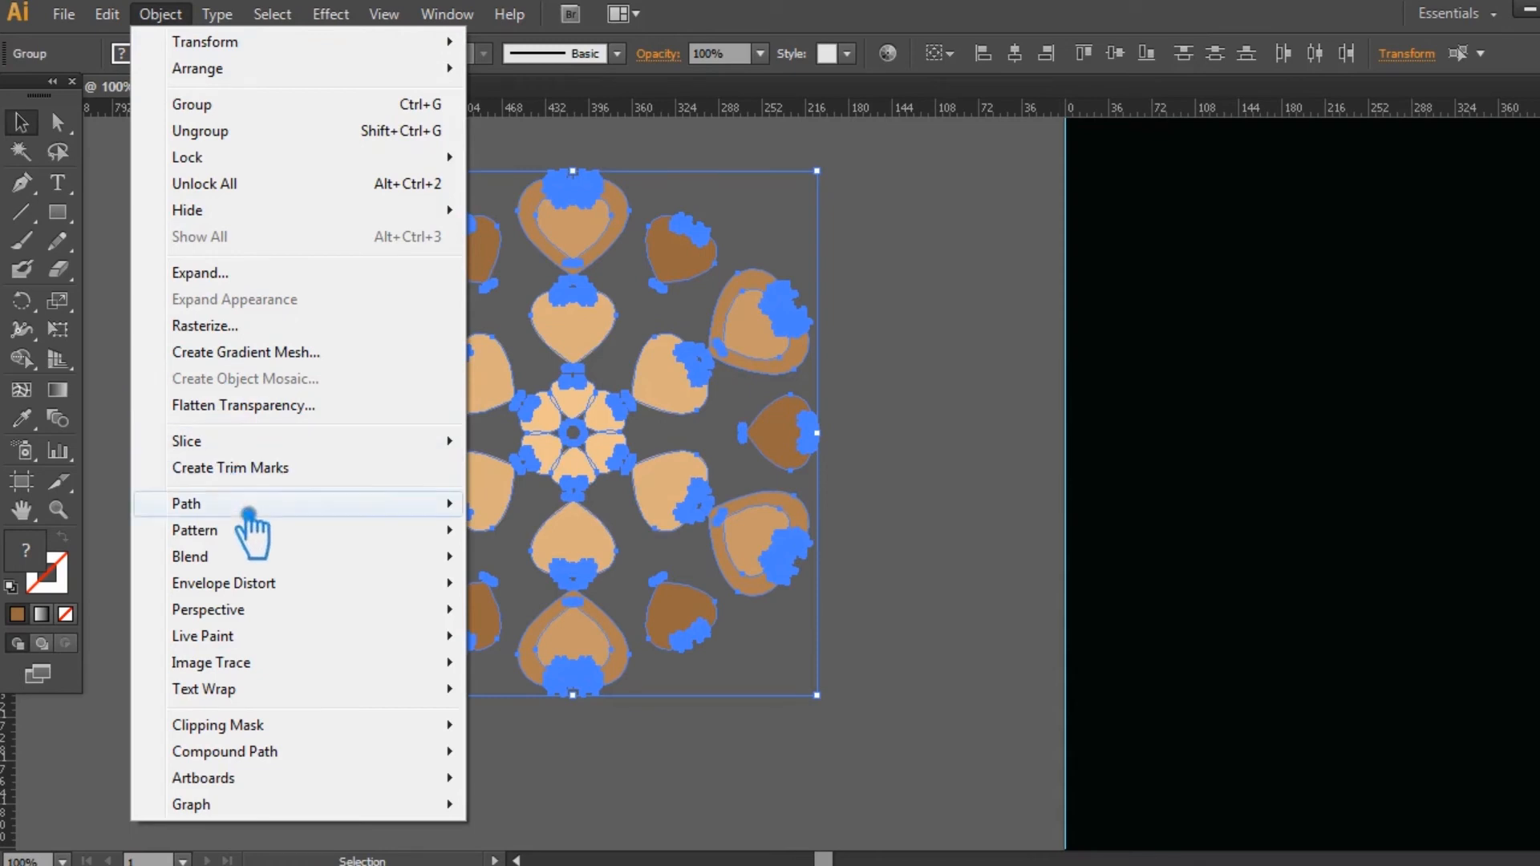
{"action": "mouse_move", "coordinate": [413, 536]}
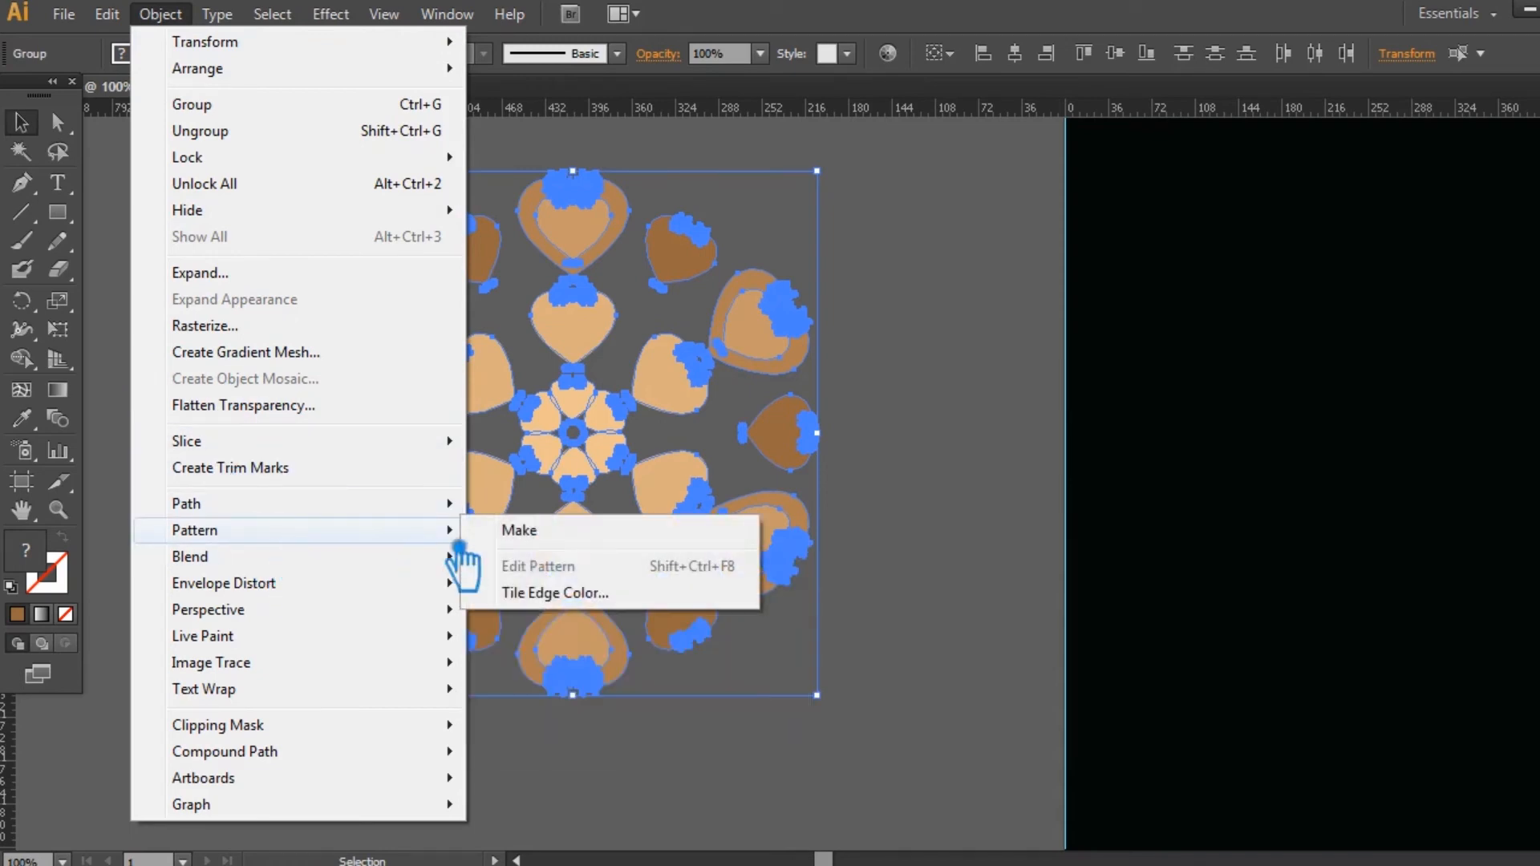
{"action": "left_click", "coordinate": [530, 532]}
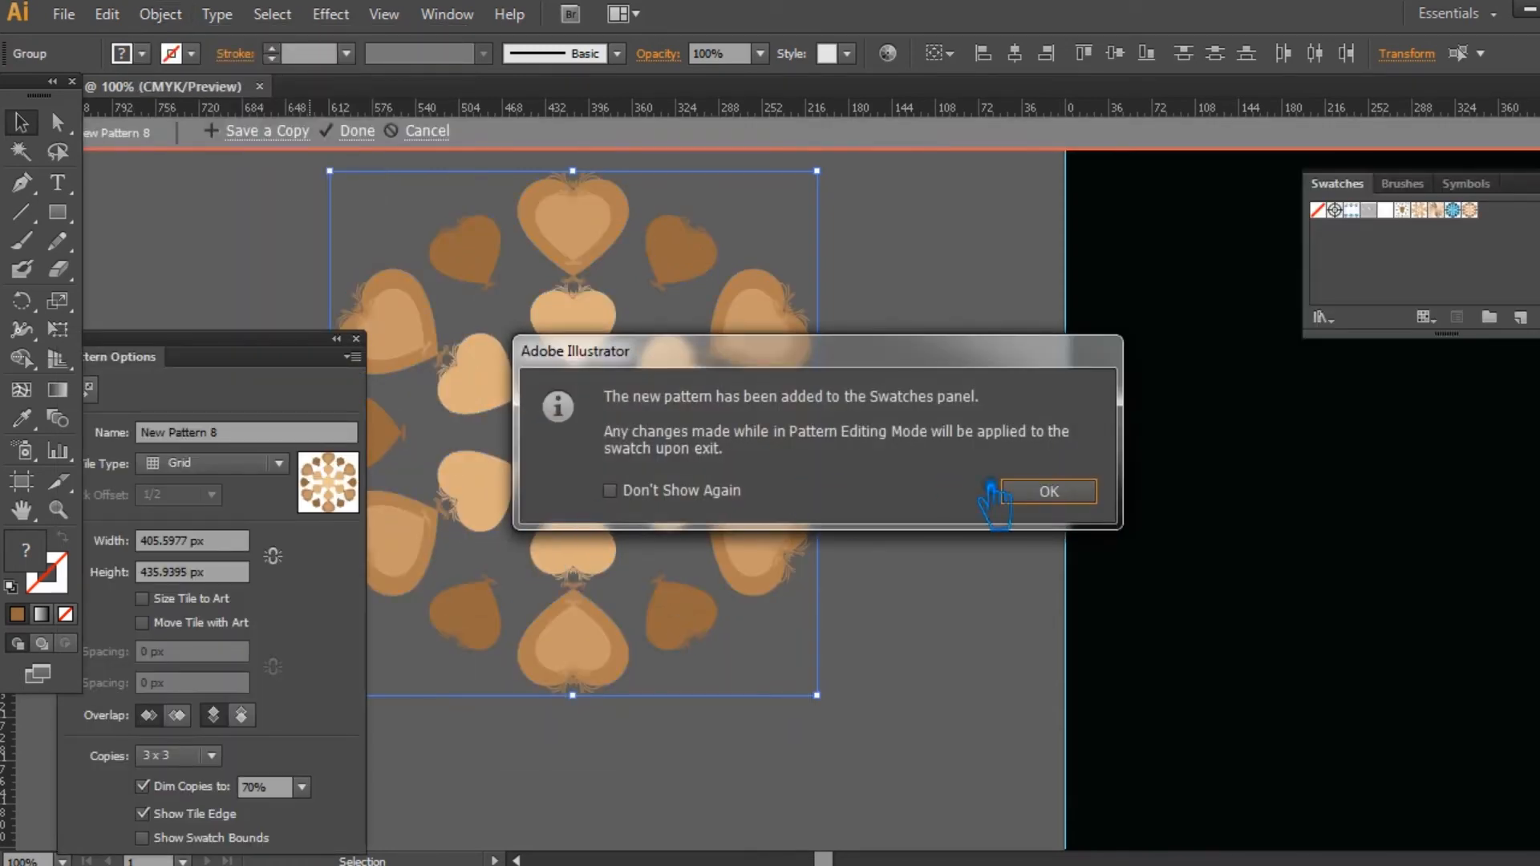
{"action": "left_click", "coordinate": [1075, 495]}
{"action": "left_click", "coordinate": [161, 599]}
{"action": "left_click", "coordinate": [160, 653]}
{"action": "type", "text": "20"}
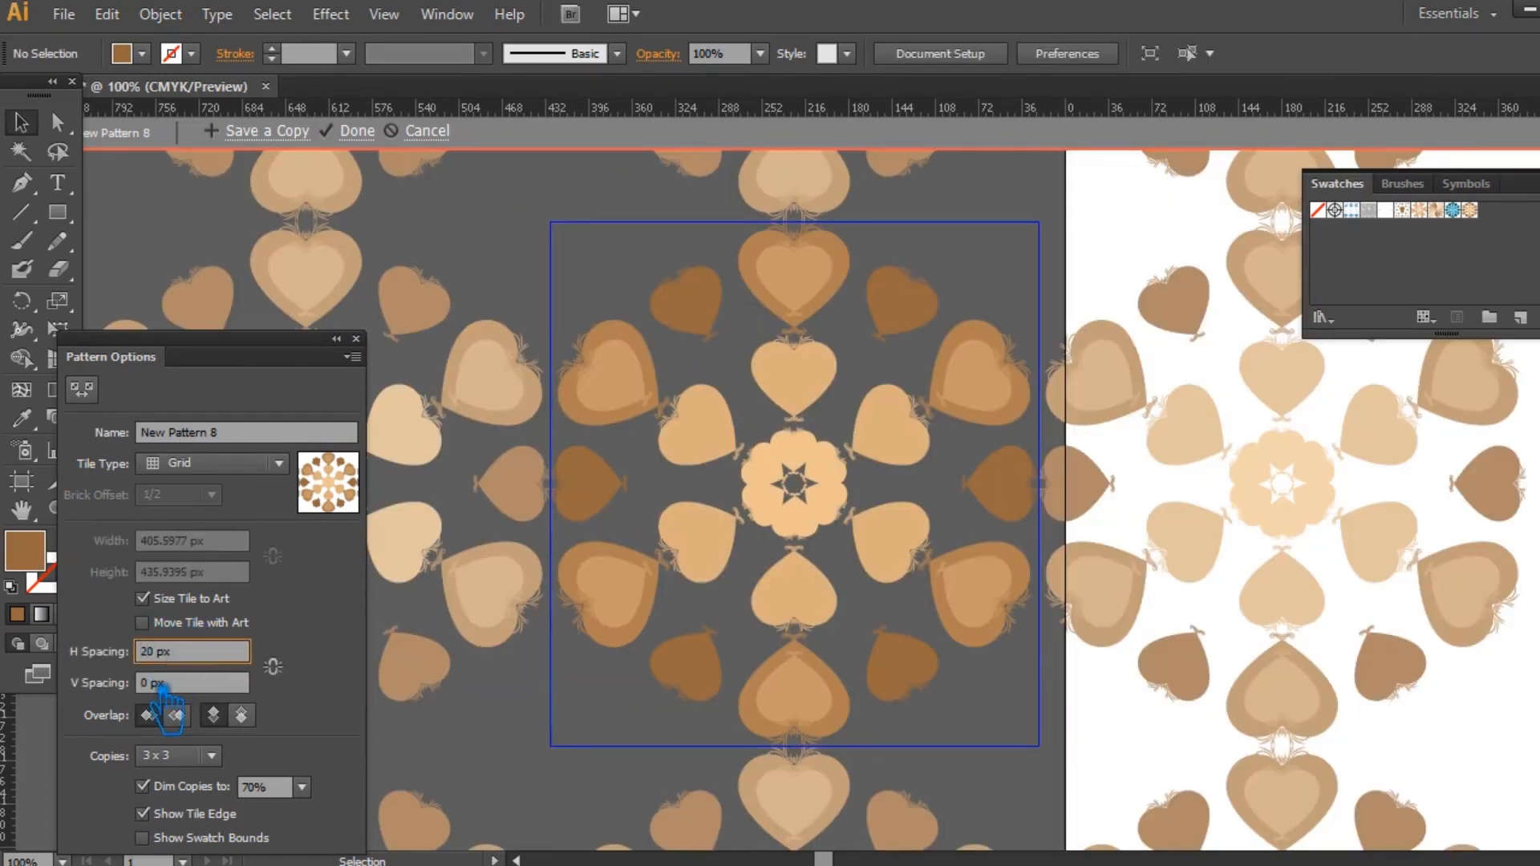
{"action": "left_click", "coordinate": [160, 684]}
{"action": "type", "text": "20"}
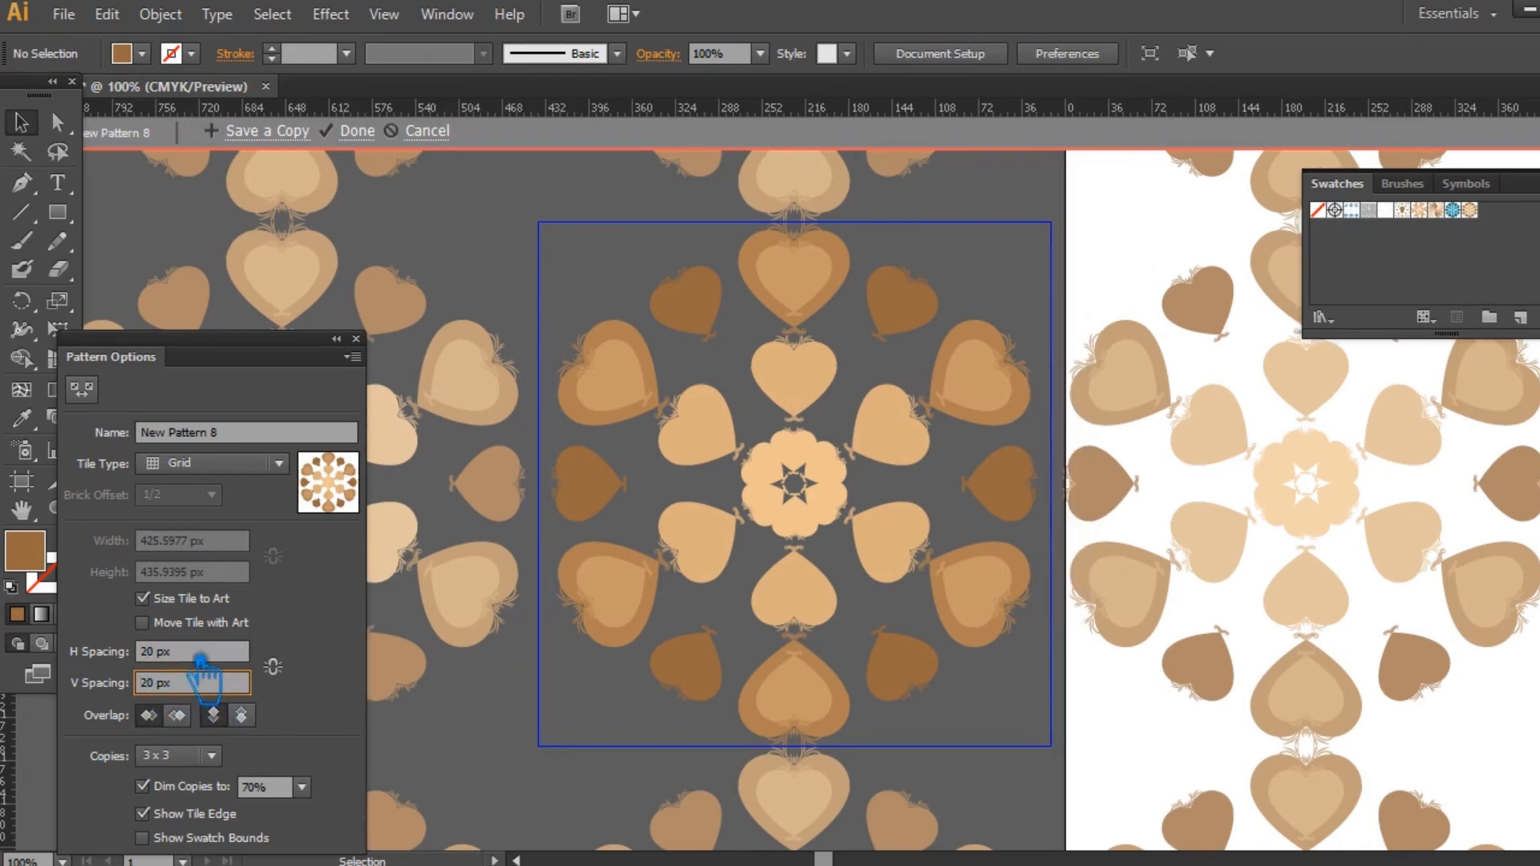
{"action": "left_click", "coordinate": [375, 135]}
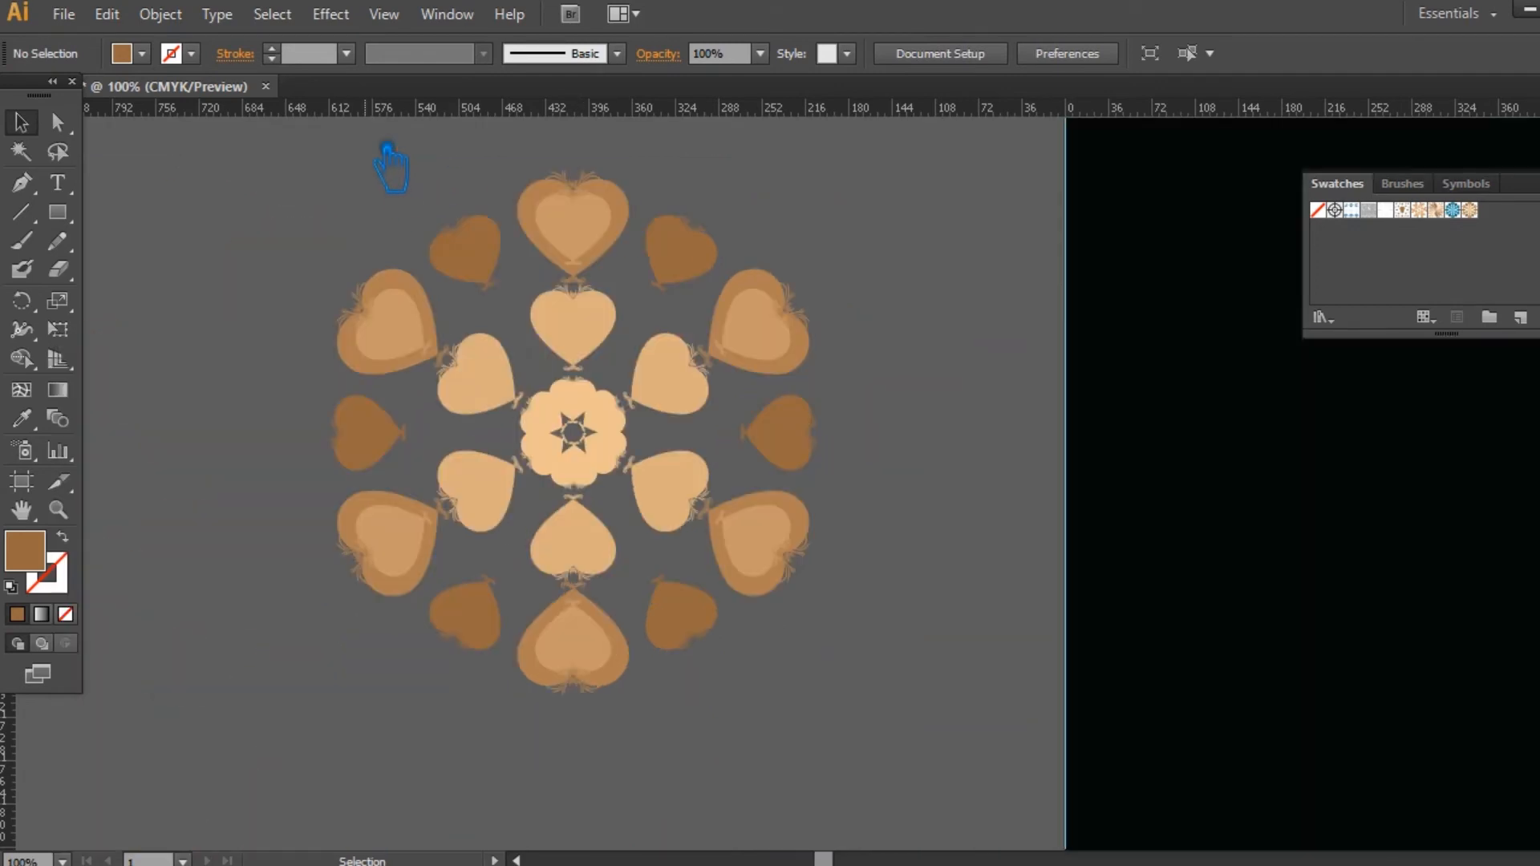
Step: Close the Swatches panel and save the document with the new tan pattern
{"action": "left_click_drag", "start_coordinate": [931, 586], "coordinate": [629, 569]}
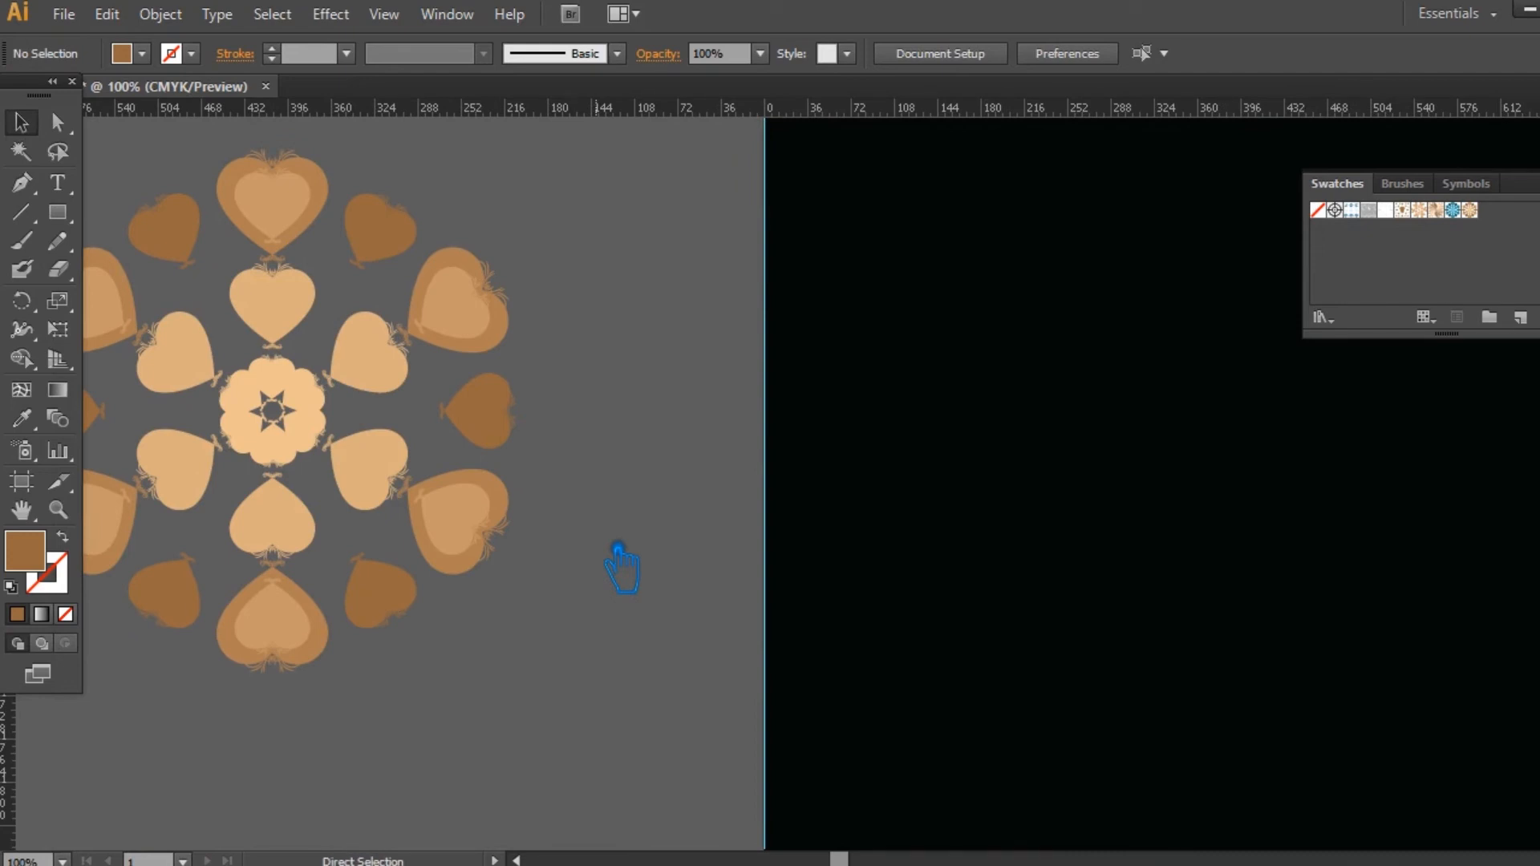
{"action": "key", "text": "ctrl+minus"}
{"action": "key", "text": "ctrl+minus"}
{"action": "key", "text": "ctrl+minus"}
{"action": "key", "text": "ctrl+minus"}
{"action": "left_click_drag", "start_coordinate": [1093, 599], "coordinate": [530, 560]}
{"action": "key", "text": "ctrl+minus"}
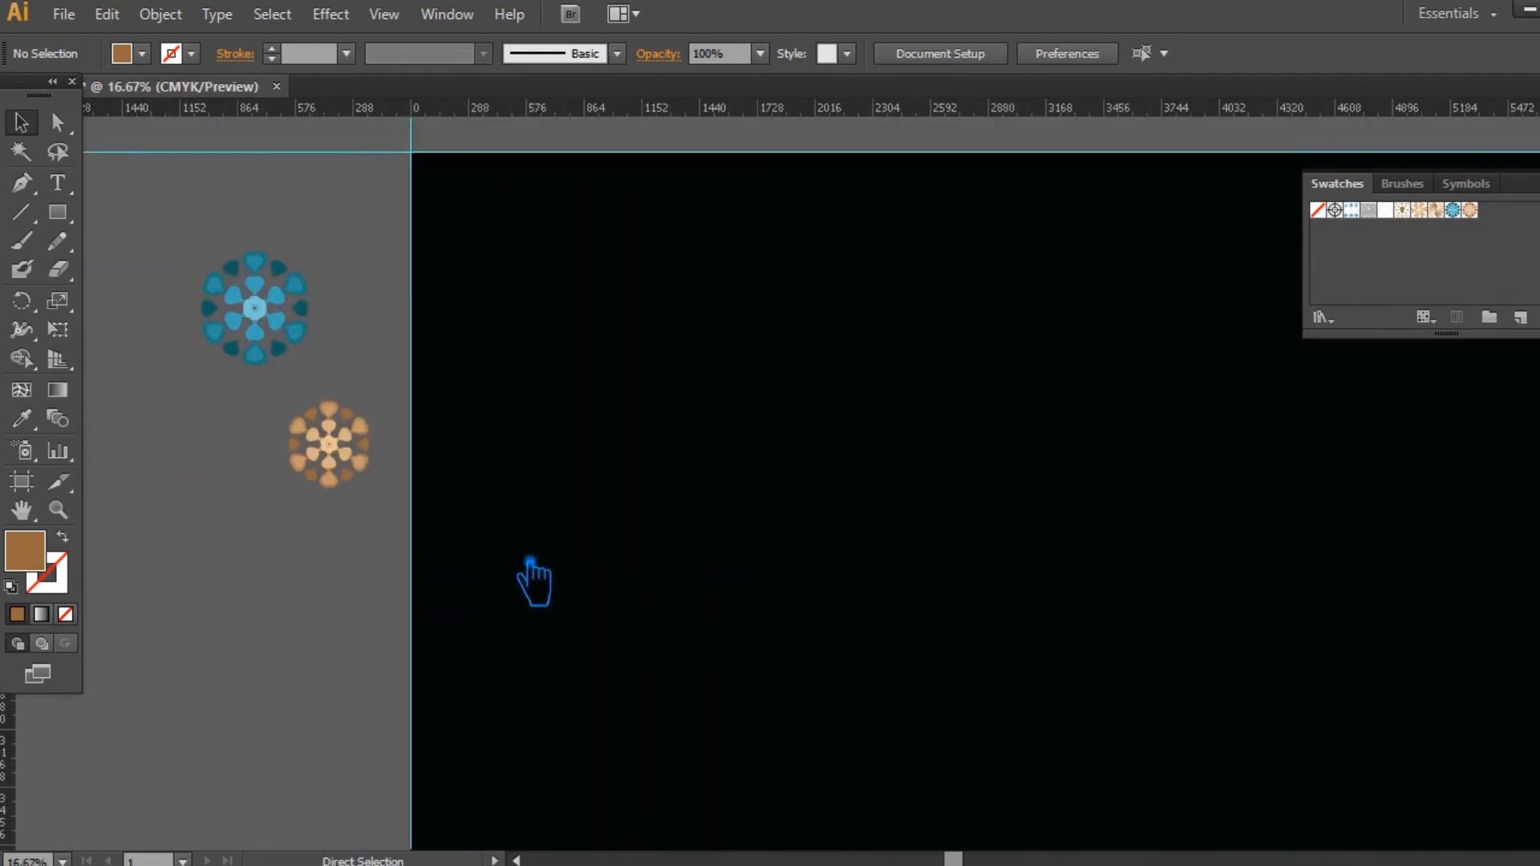
{"action": "left_click", "coordinate": [1538, 171]}
{"action": "key", "text": "ctrl+minus"}
{"action": "left_click_drag", "start_coordinate": [1261, 423], "coordinate": [1027, 300]}
{"action": "key", "text": "ctrl+minus"}
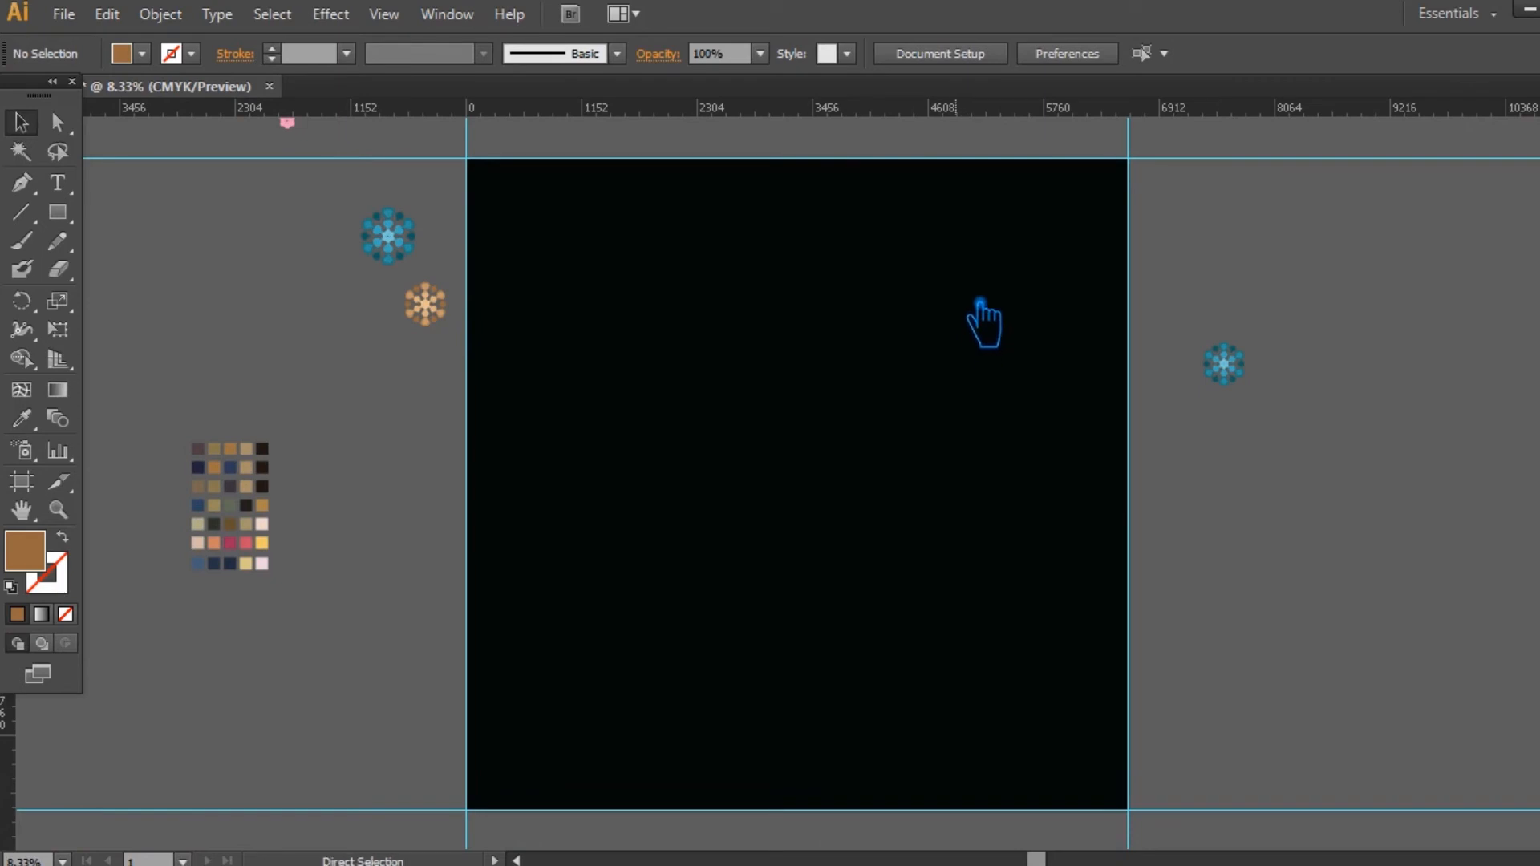
{"action": "key", "text": "ctrl+s"}
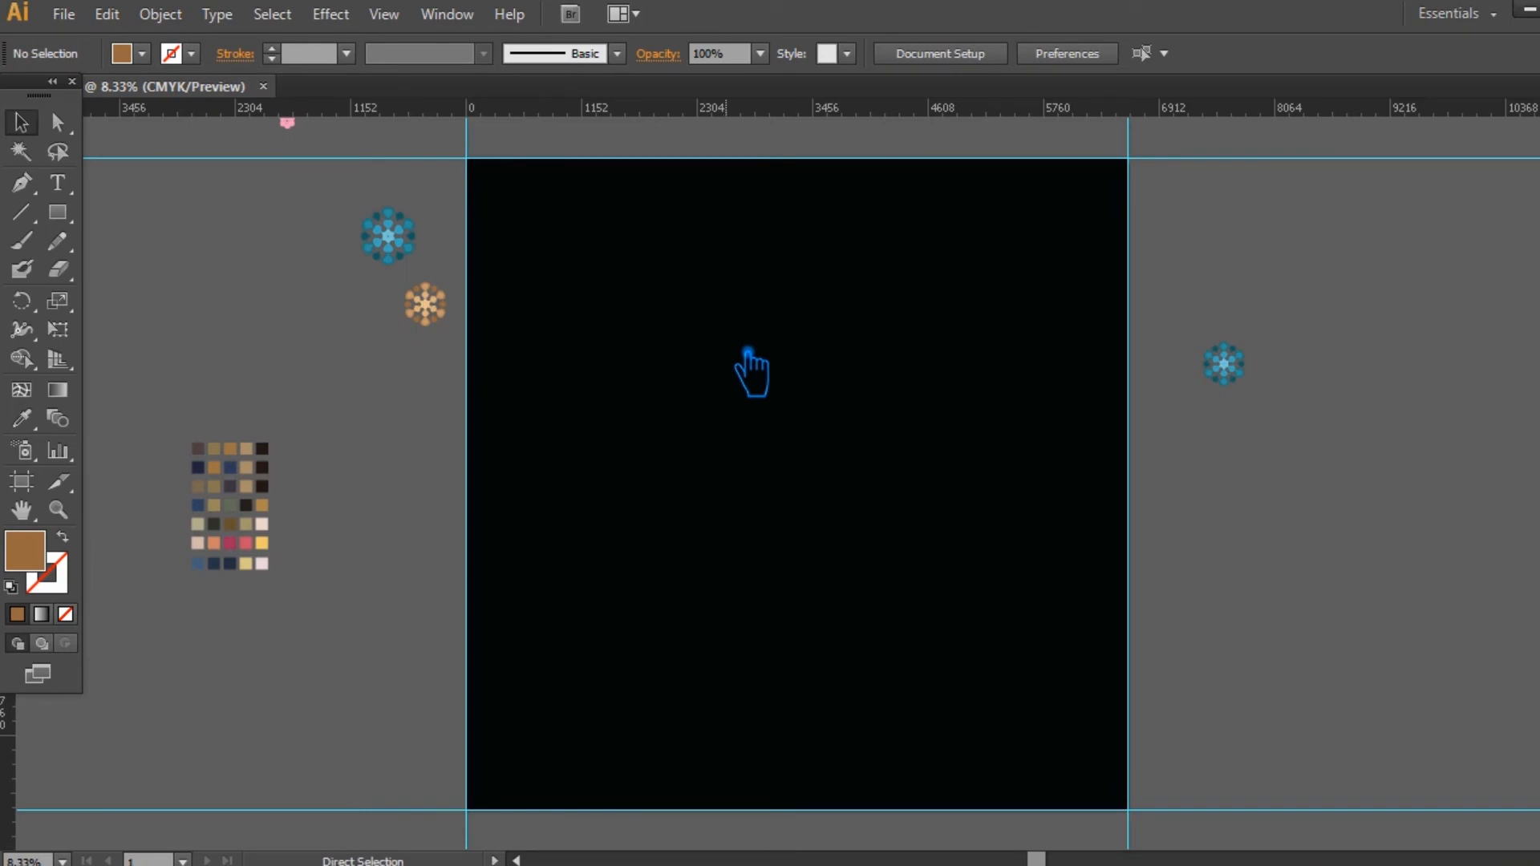
Step: Fill the front black artboard rectangle with the new tan heart pattern swatch, keeping the black rectangle behind it
{"action": "left_click", "coordinate": [751, 364], "text": "ctrl"}
{"action": "left_click", "coordinate": [1149, 506]}
{"action": "left_click", "coordinate": [928, 492], "text": "ctrl"}
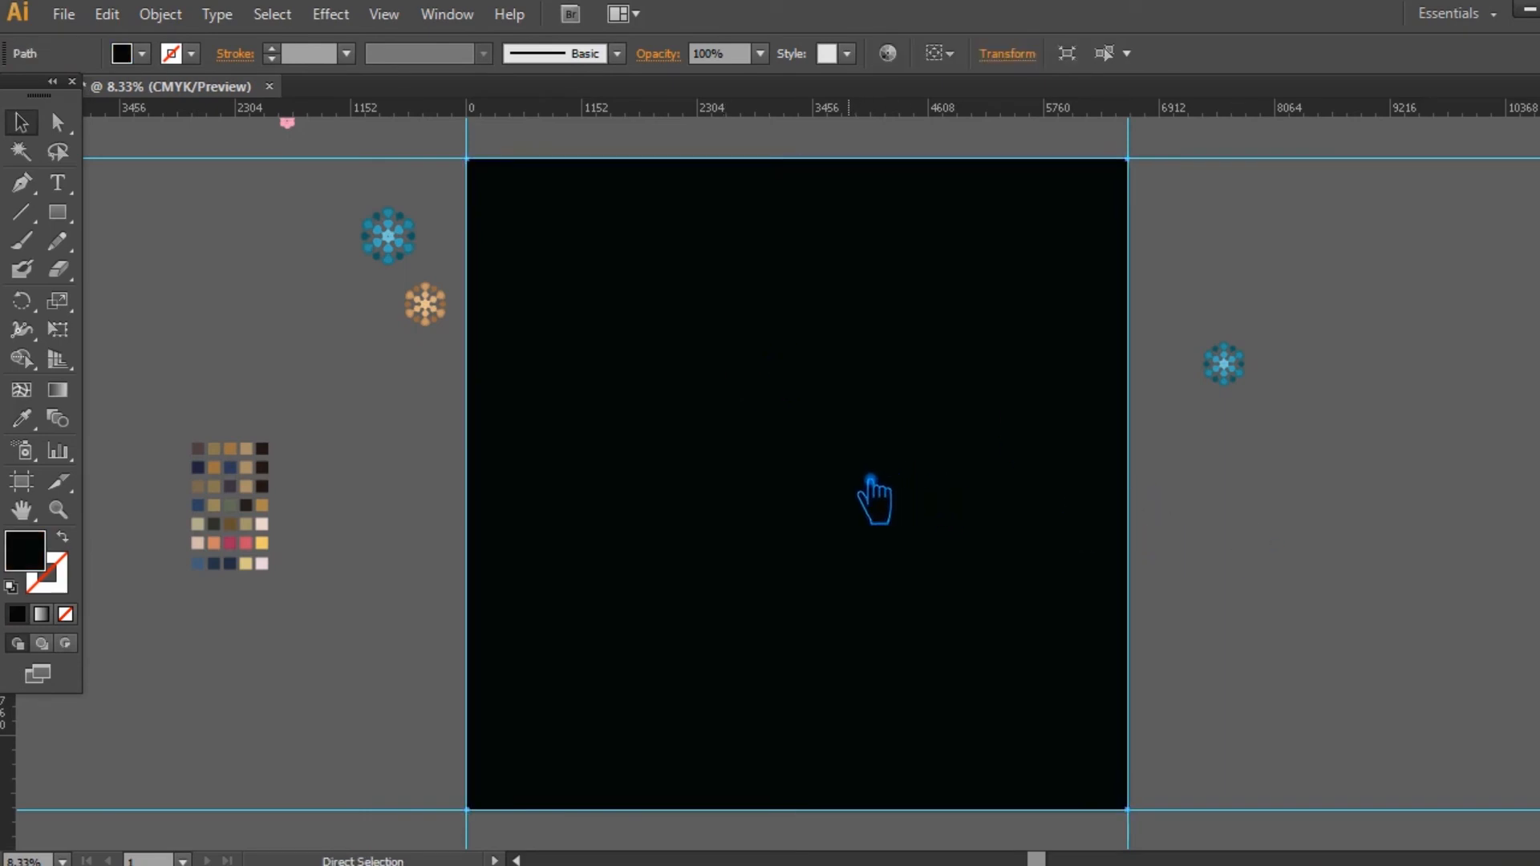
{"action": "key", "text": "ctrl+2"}
{"action": "key", "text": "ctrl+alt+2"}
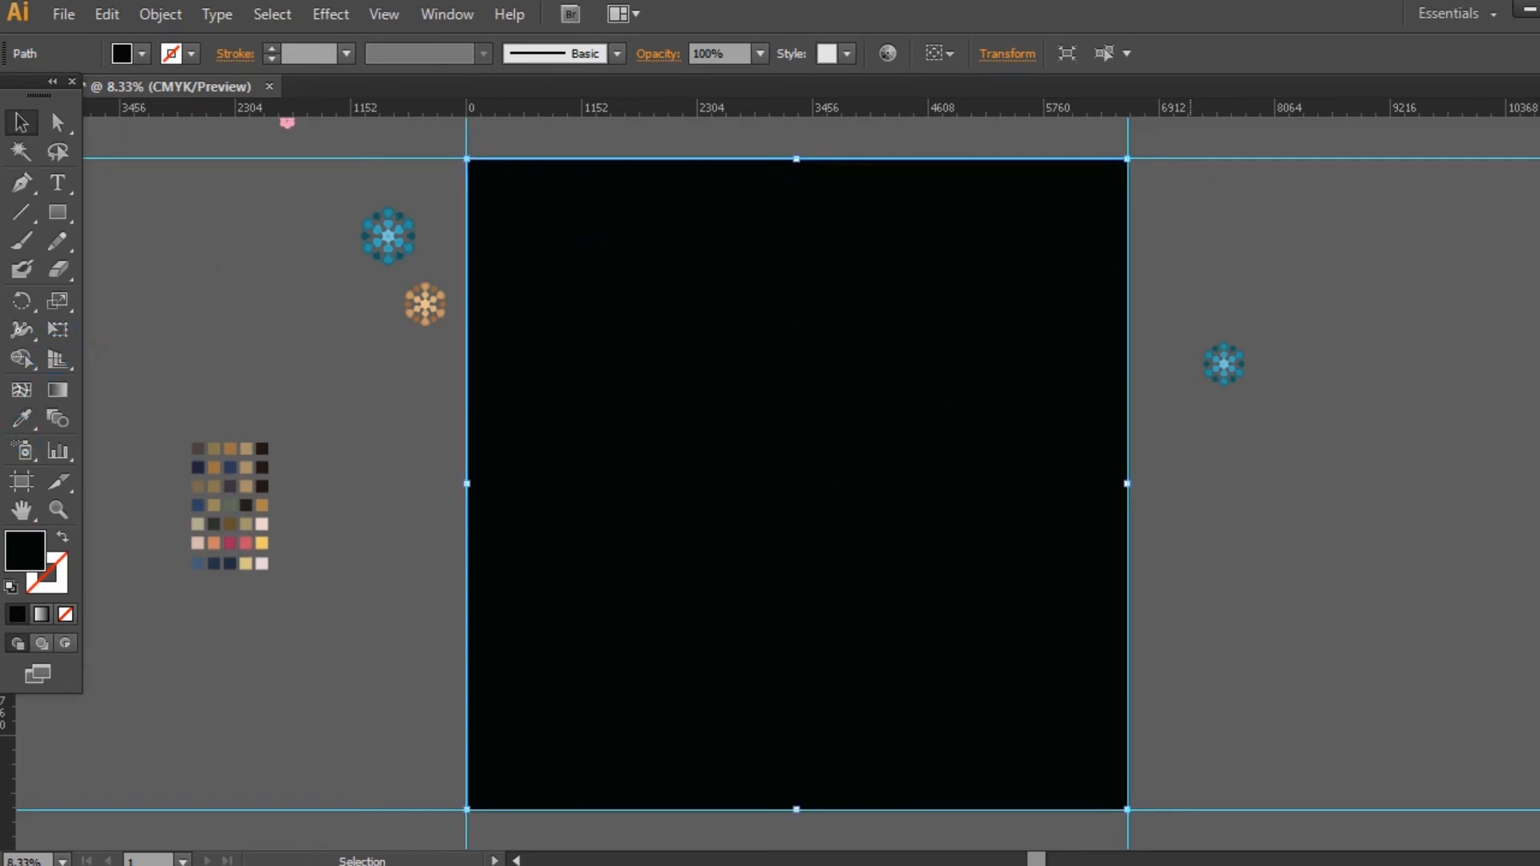
{"action": "key", "text": "shift+F3"}
{"action": "key", "text": "F6"}
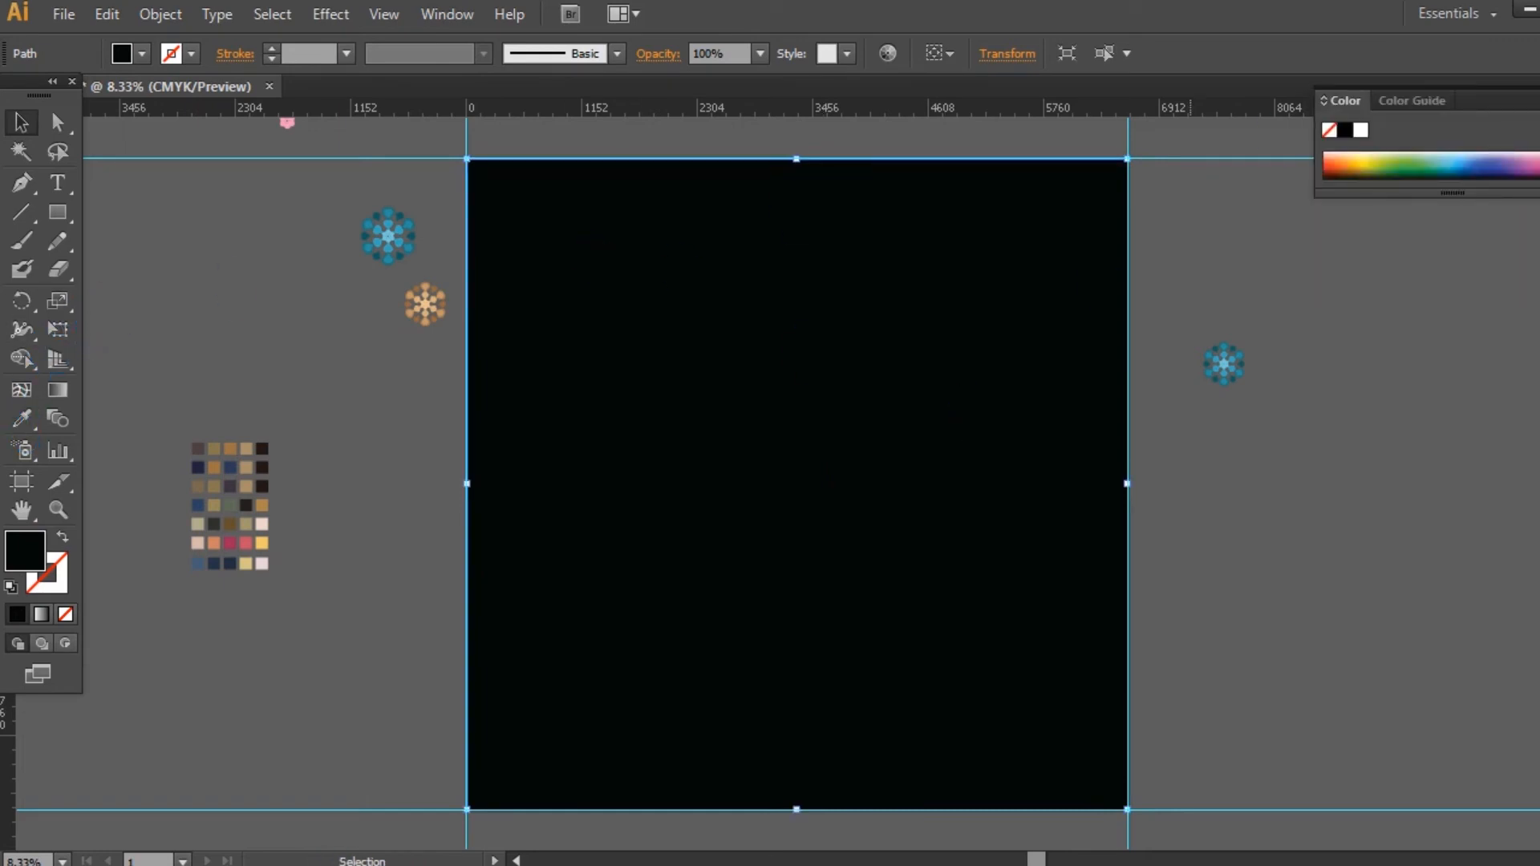
{"action": "key", "text": "shift+F3"}
{"action": "key", "text": "F5"}
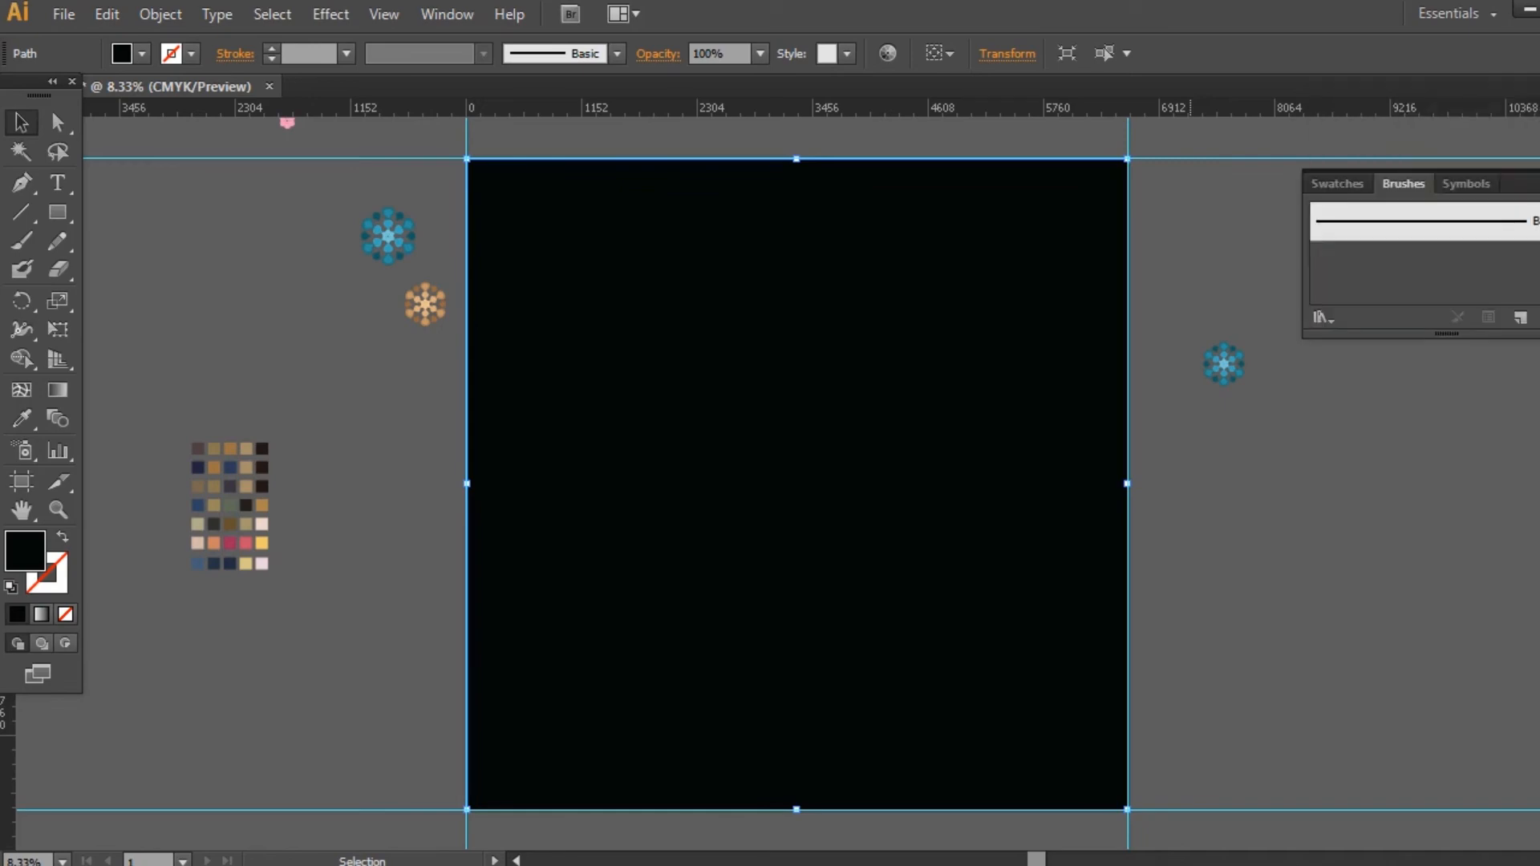
{"action": "left_click", "coordinate": [1356, 185]}
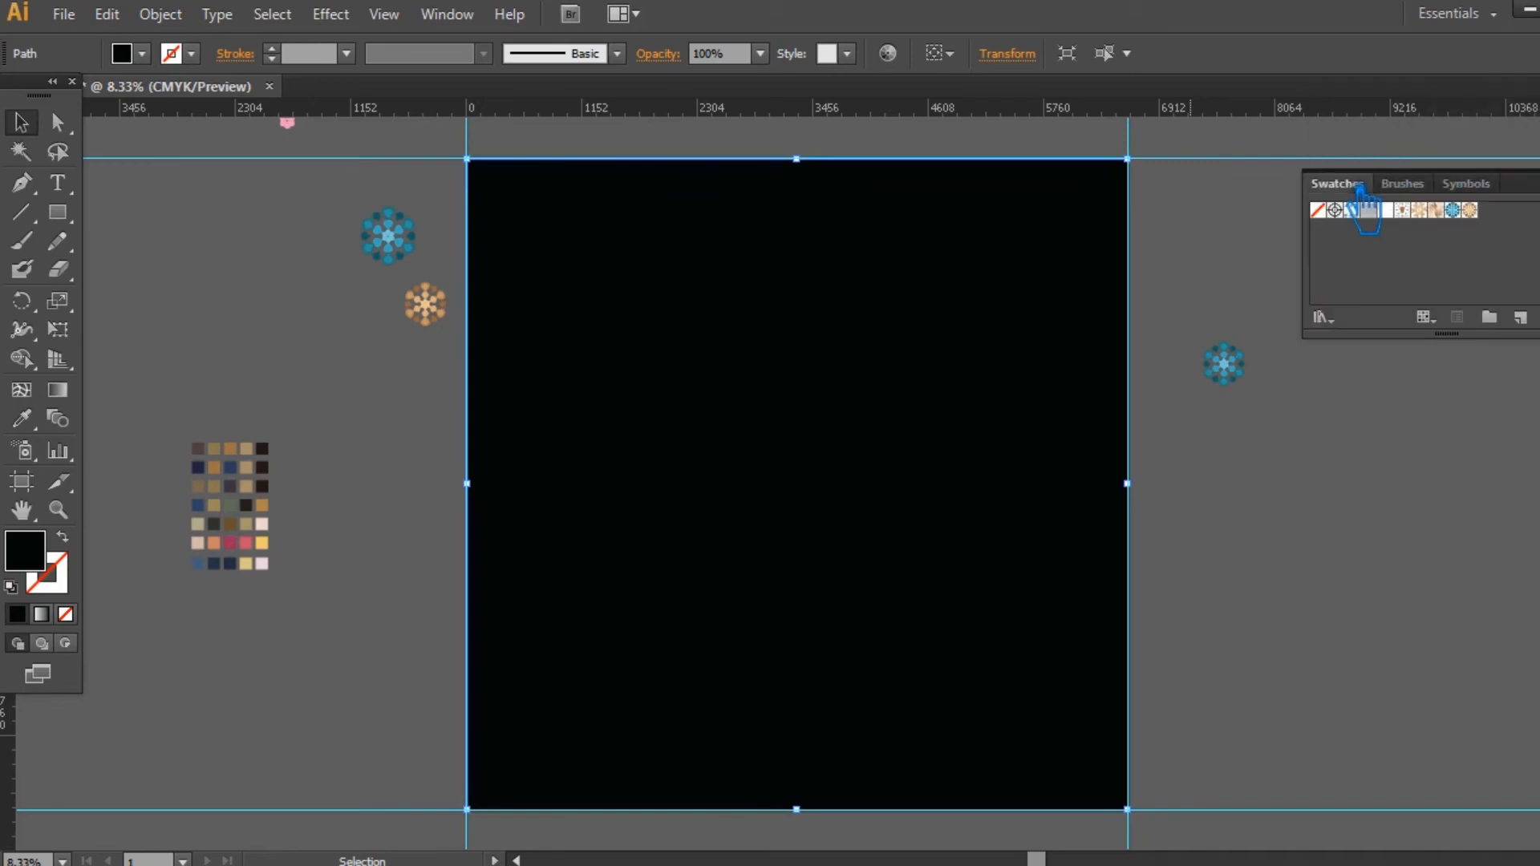
{"action": "left_click", "coordinate": [1470, 210]}
{"action": "left_click", "coordinate": [1363, 554]}
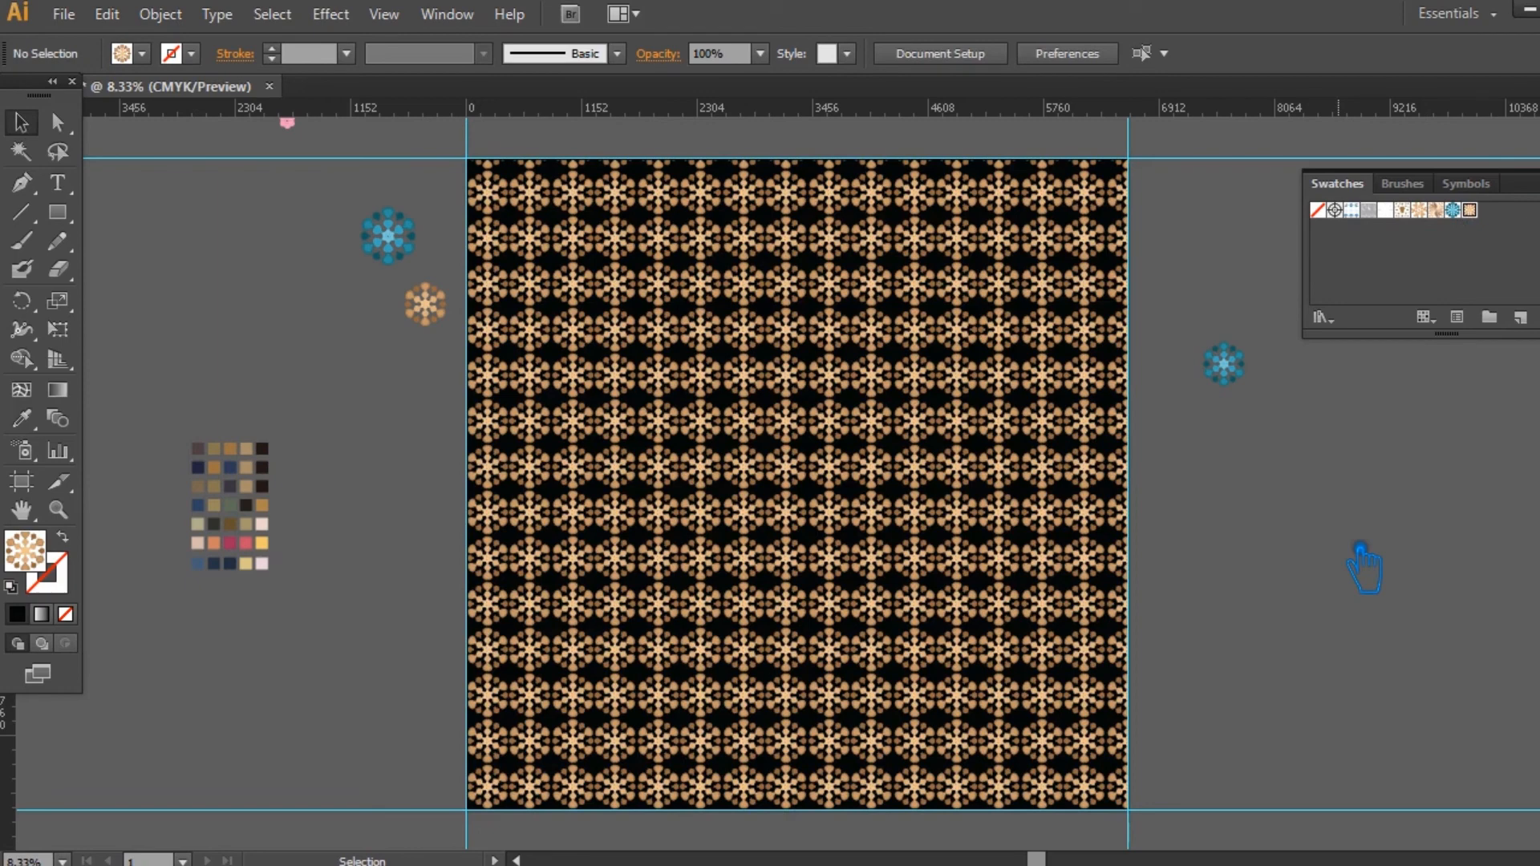
Step: Export the tan pattern on black for the web as a maximum-quality JPEG, 6600 by 6500 px, named Leggings-3
{"action": "key", "text": "ctrl+alt+shift+s"}
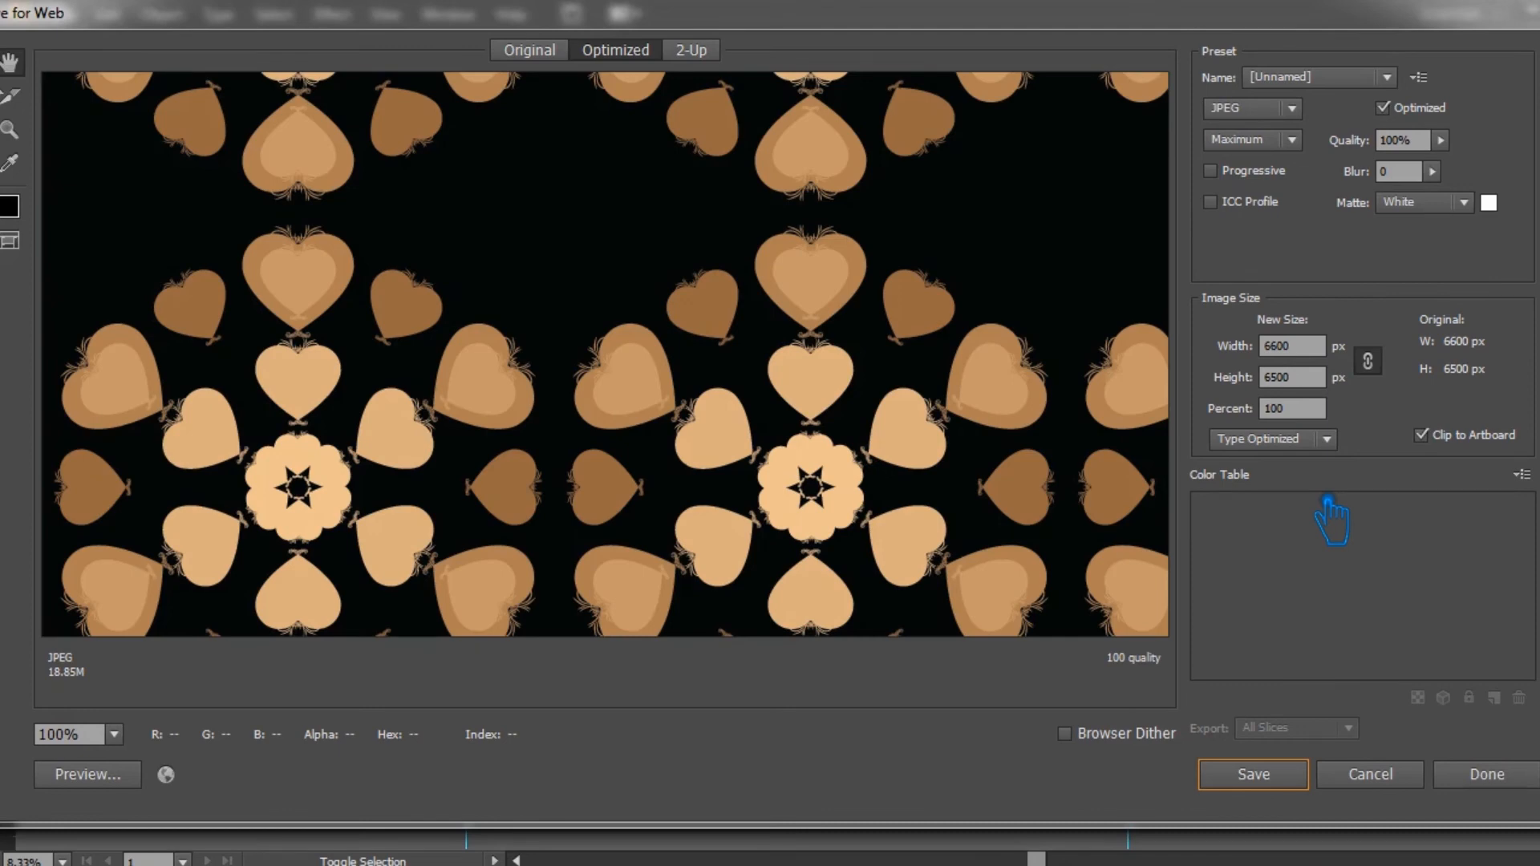
{"action": "left_click", "coordinate": [1256, 776]}
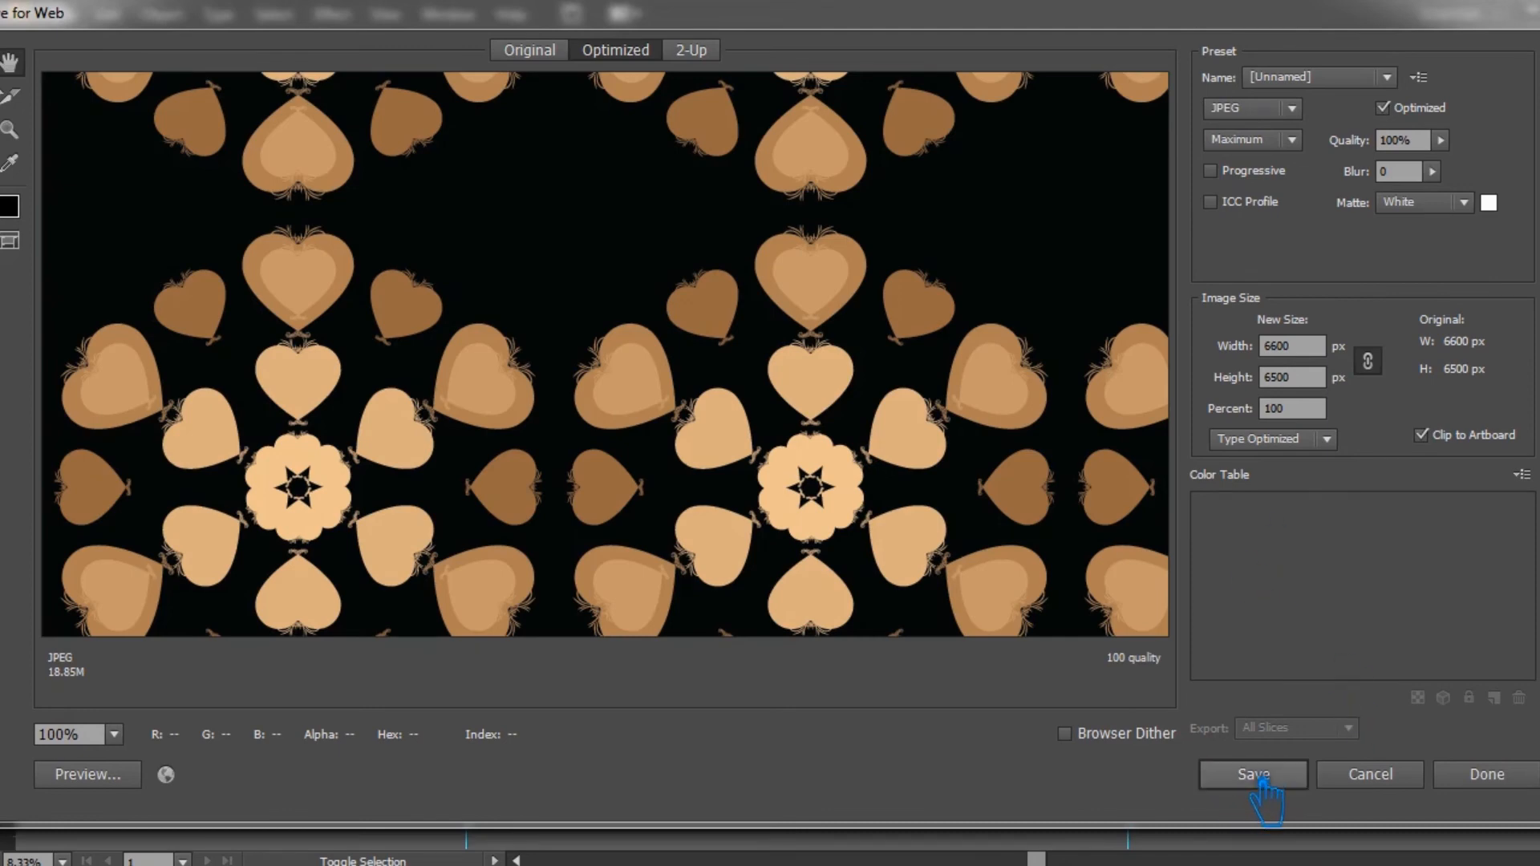
{"action": "left_click", "coordinate": [571, 273]}
{"action": "double_click", "coordinate": [370, 491]}
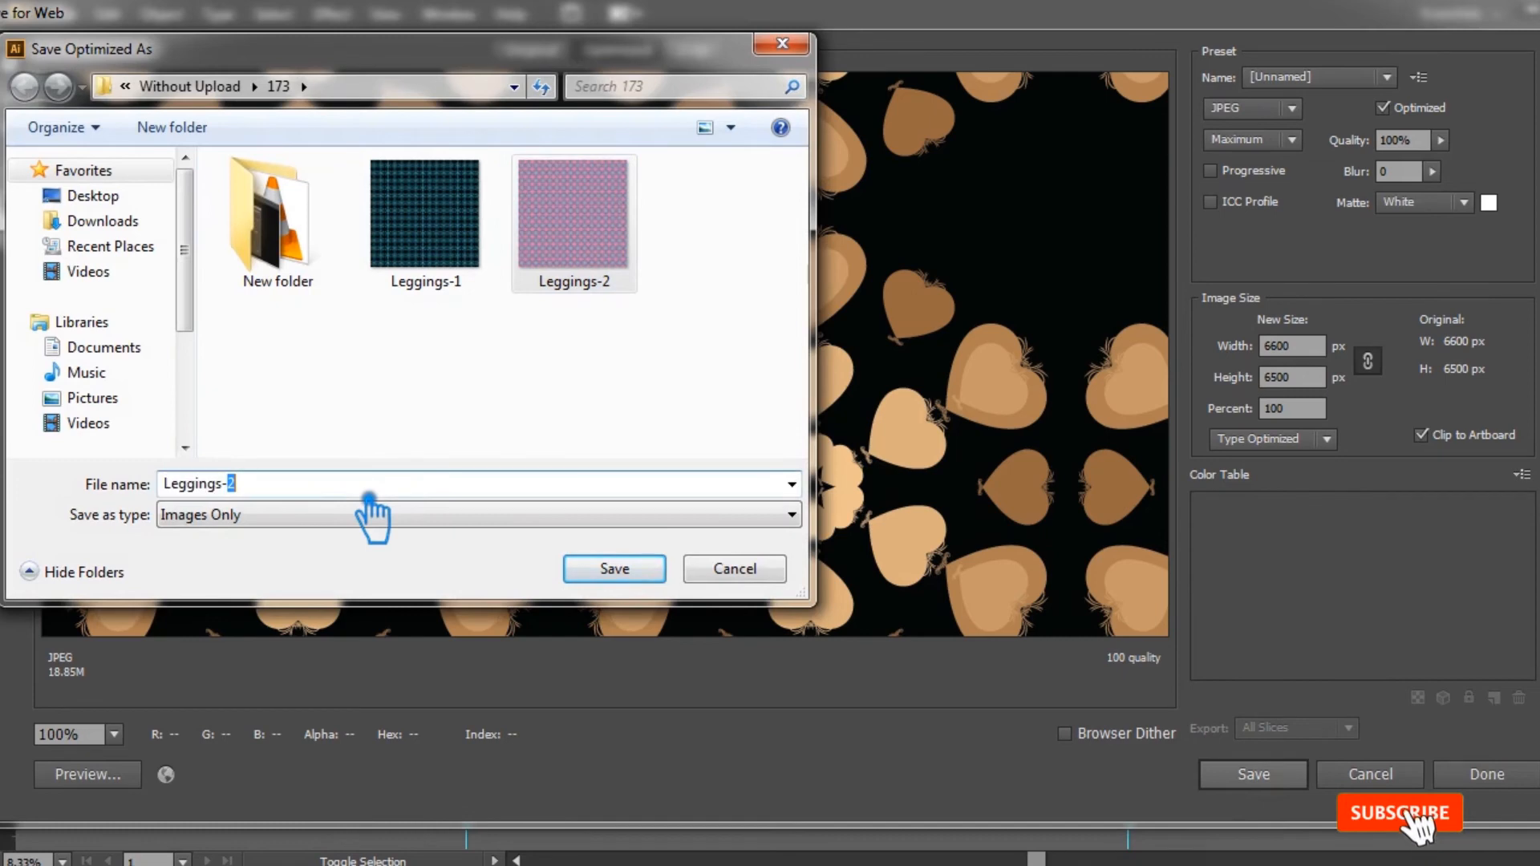
{"action": "type", "text": "3"}
{"action": "left_click", "coordinate": [657, 580]}
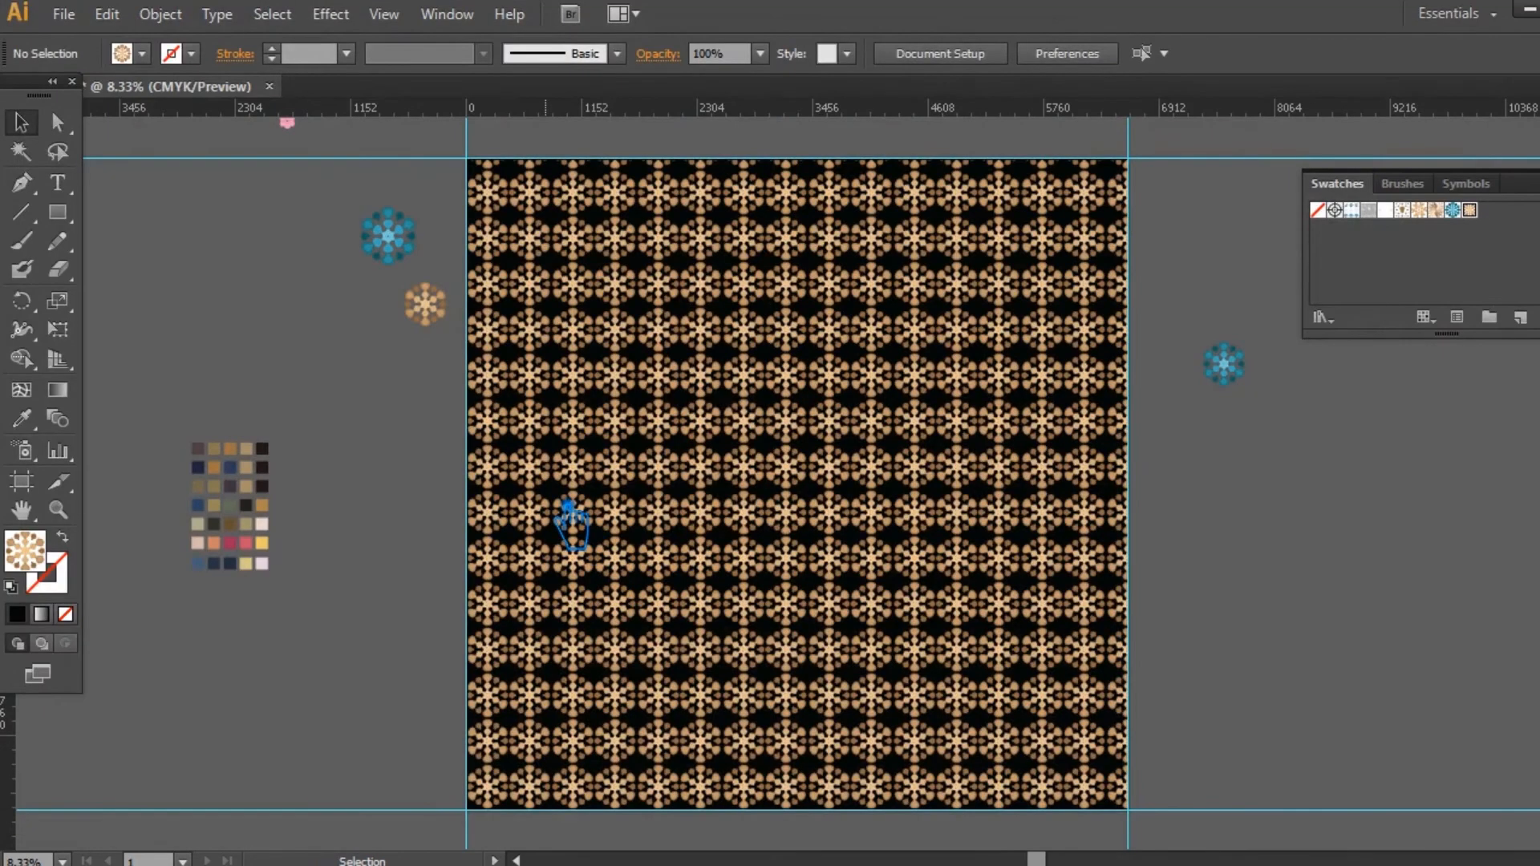
{"action": "left_click", "coordinate": [564, 503]}
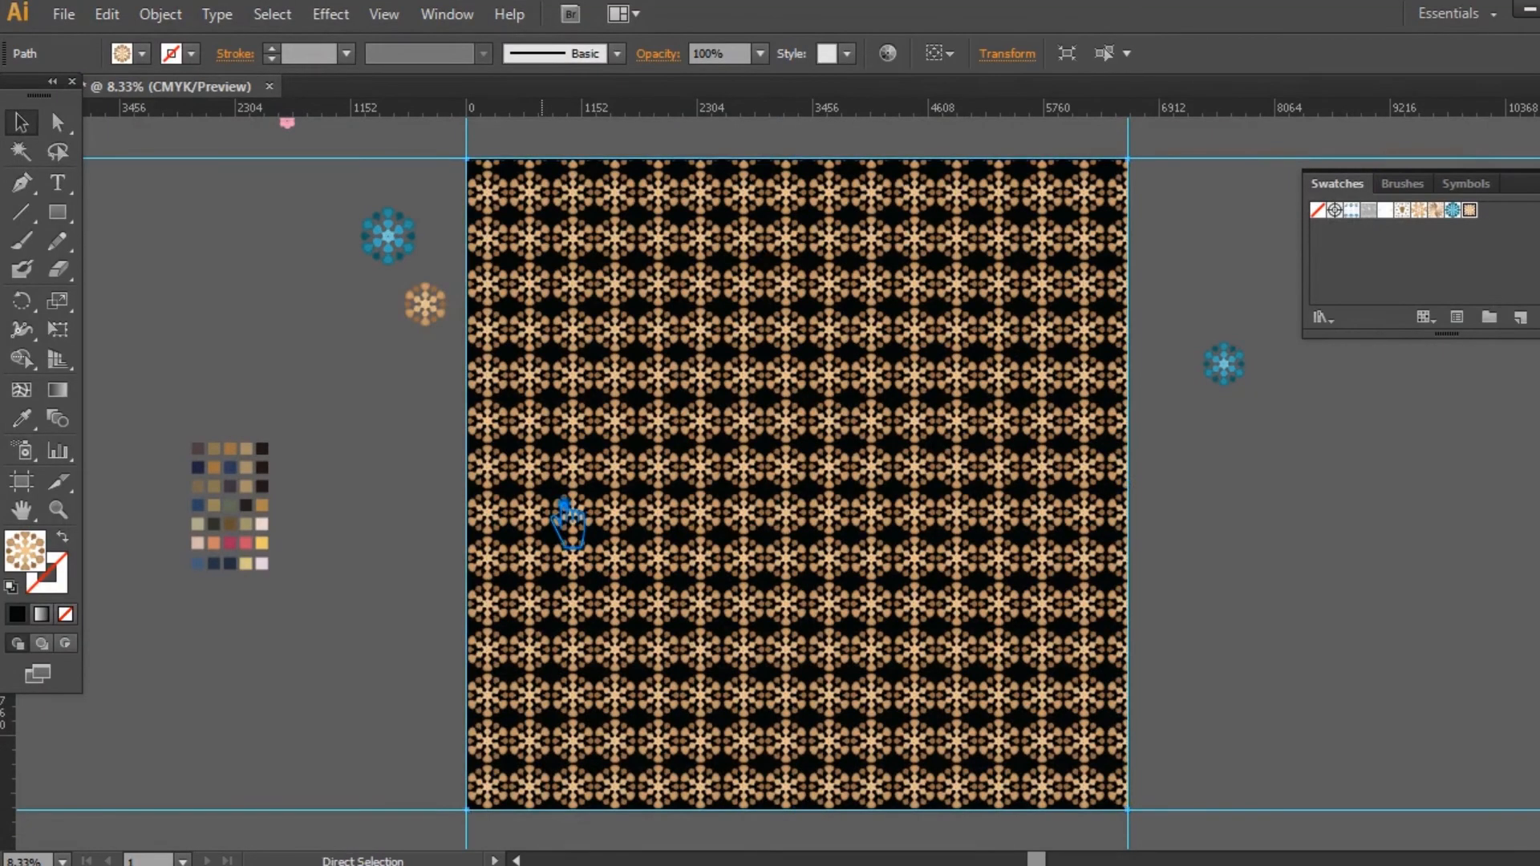
Step: Unlock the background rectangle, lock the tan pattern rectangle above it, and select the black background rectangle
{"action": "left_click", "coordinate": [418, 505]}
{"action": "key", "text": "ctrl+alt+2"}
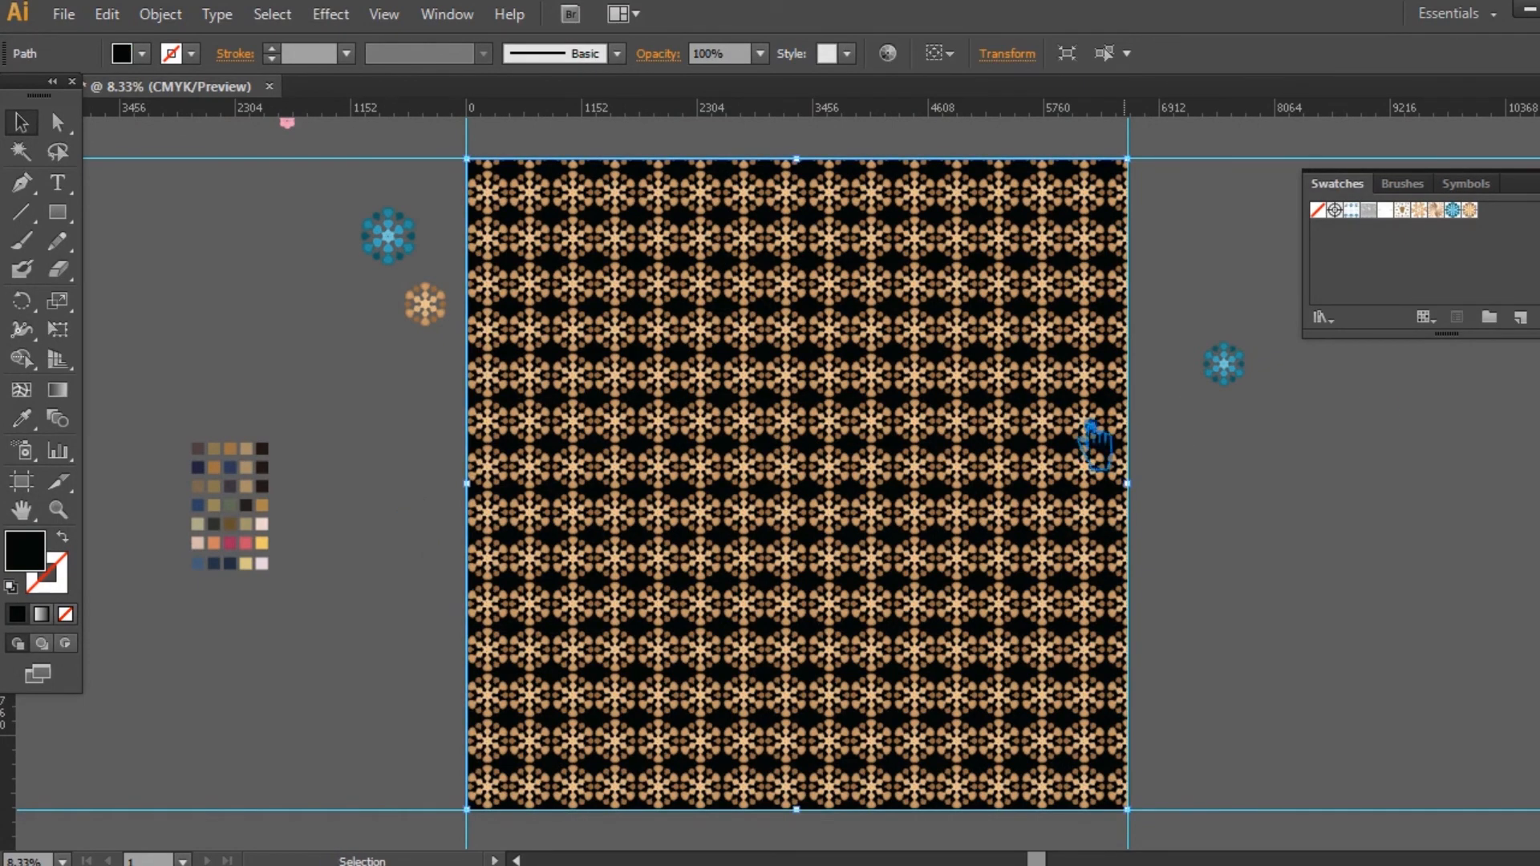
{"action": "left_click", "coordinate": [395, 507]}
{"action": "left_click", "coordinate": [629, 469]}
{"action": "key", "text": "ctrl+2"}
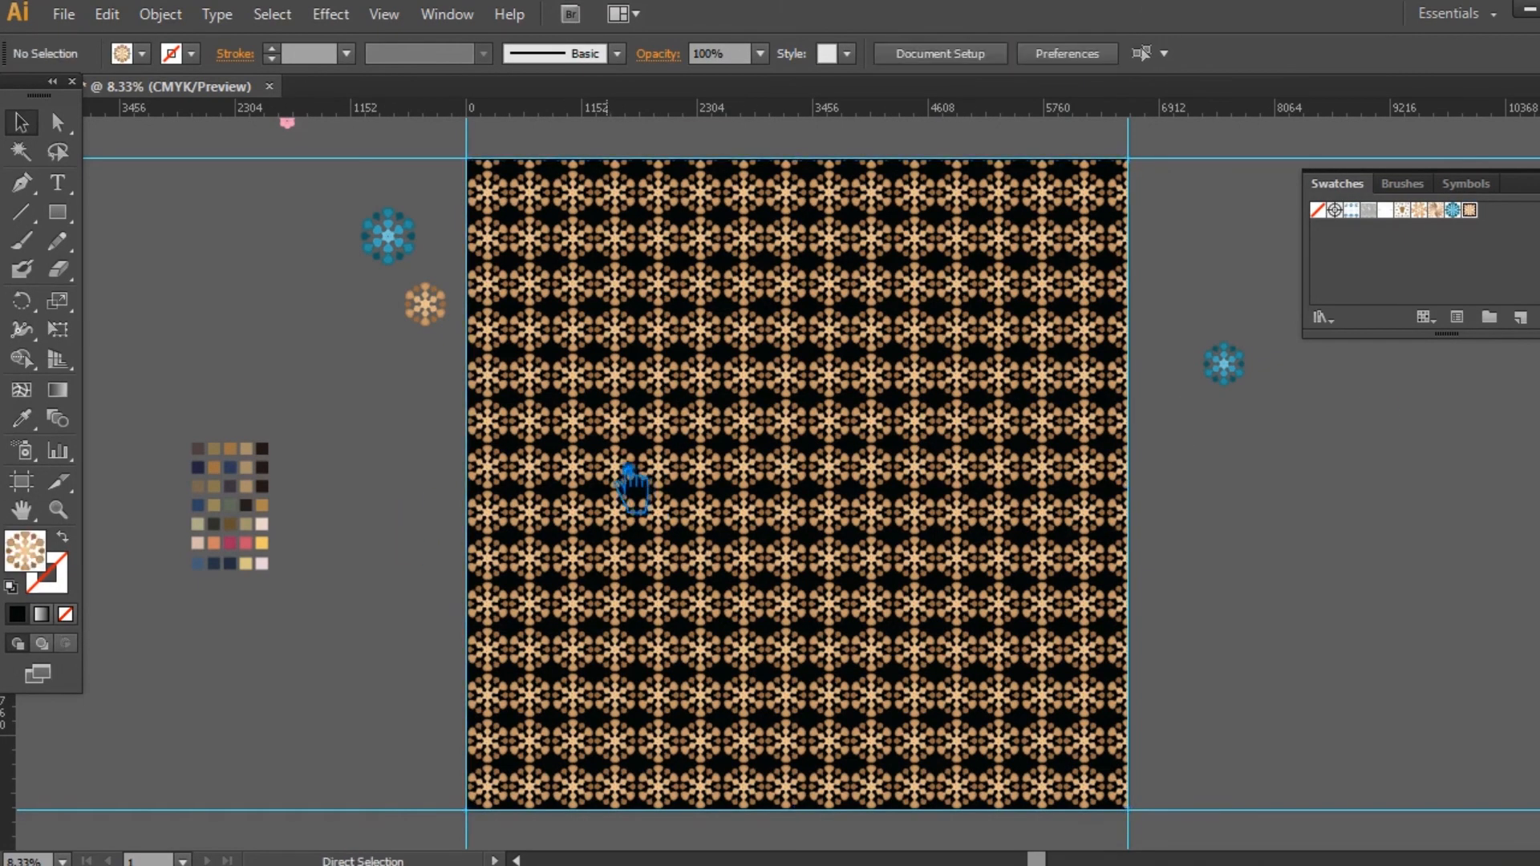
{"action": "left_click", "coordinate": [629, 469]}
Step: Fill the background rectangle with a darker shade of the brown sampled from the tan heart motif, and deselect it
{"action": "left_click", "coordinate": [21, 418]}
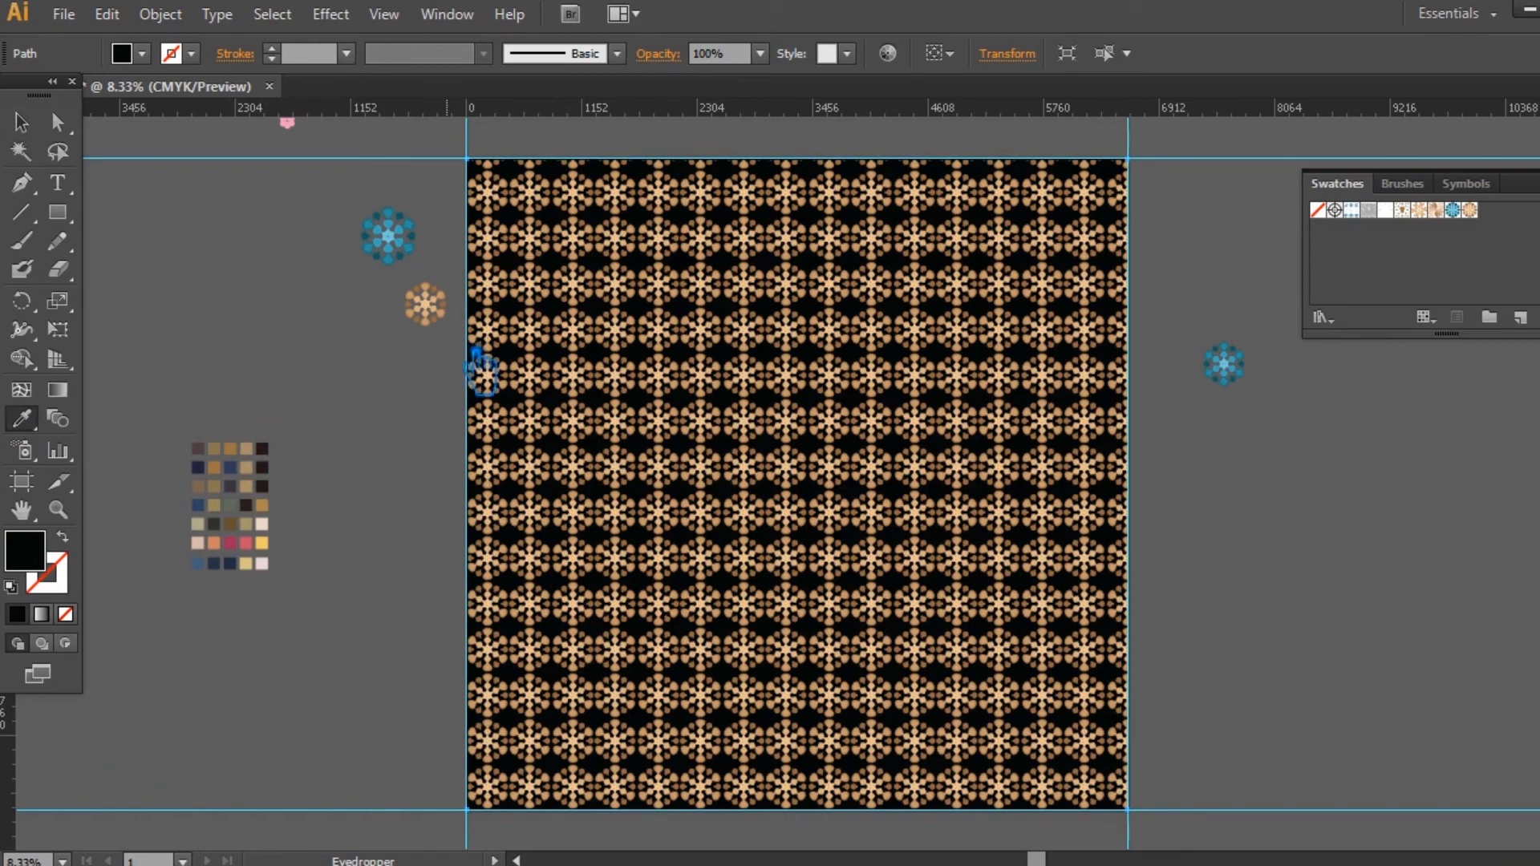
{"action": "left_click", "coordinate": [434, 303]}
{"action": "double_click", "coordinate": [24, 551]}
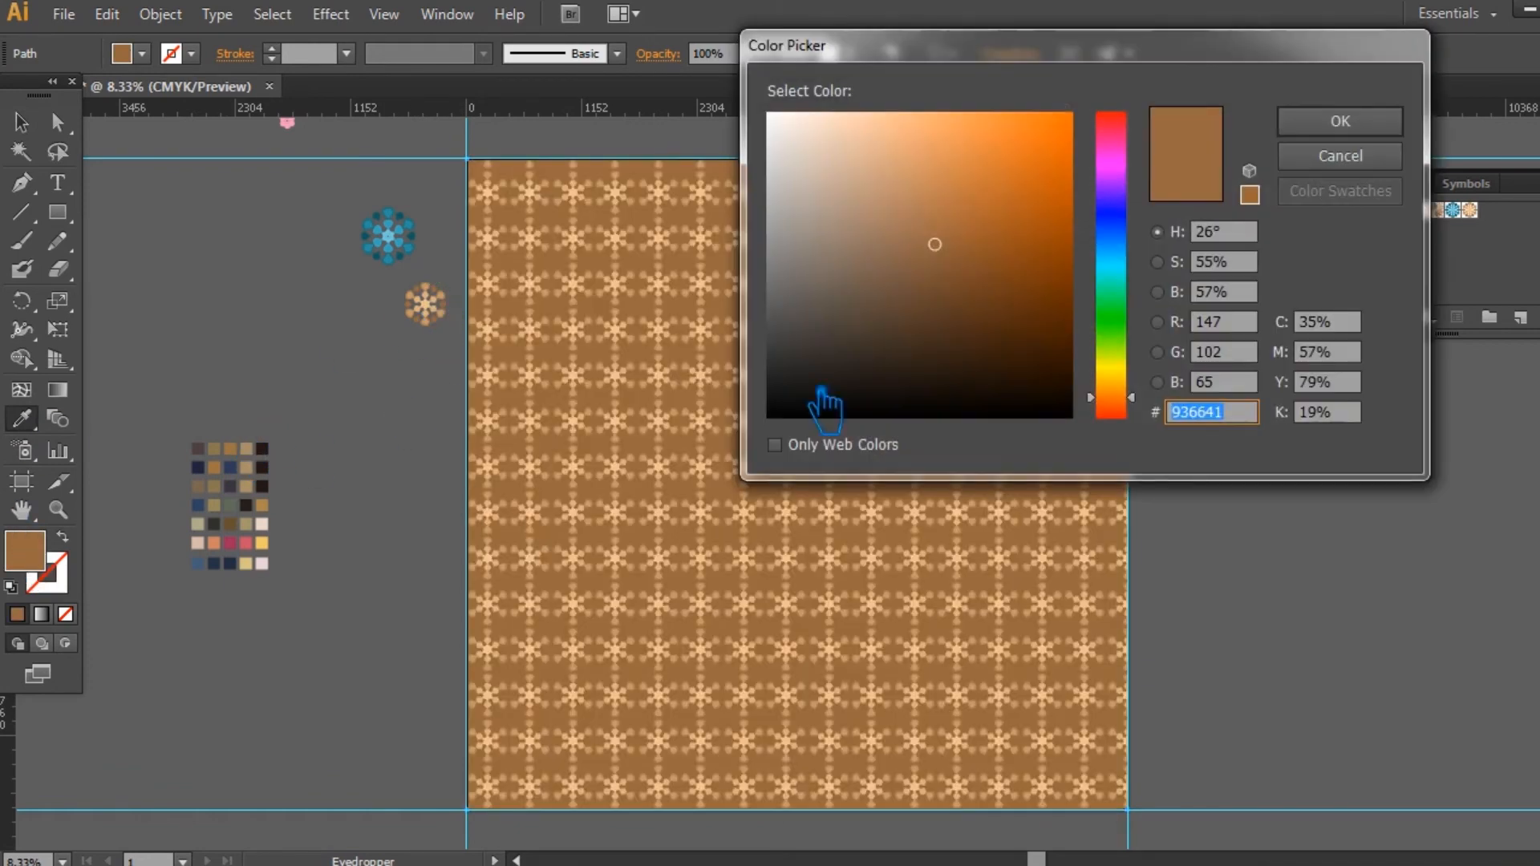
{"action": "left_click", "coordinate": [966, 321]}
{"action": "left_click", "coordinate": [1348, 124]}
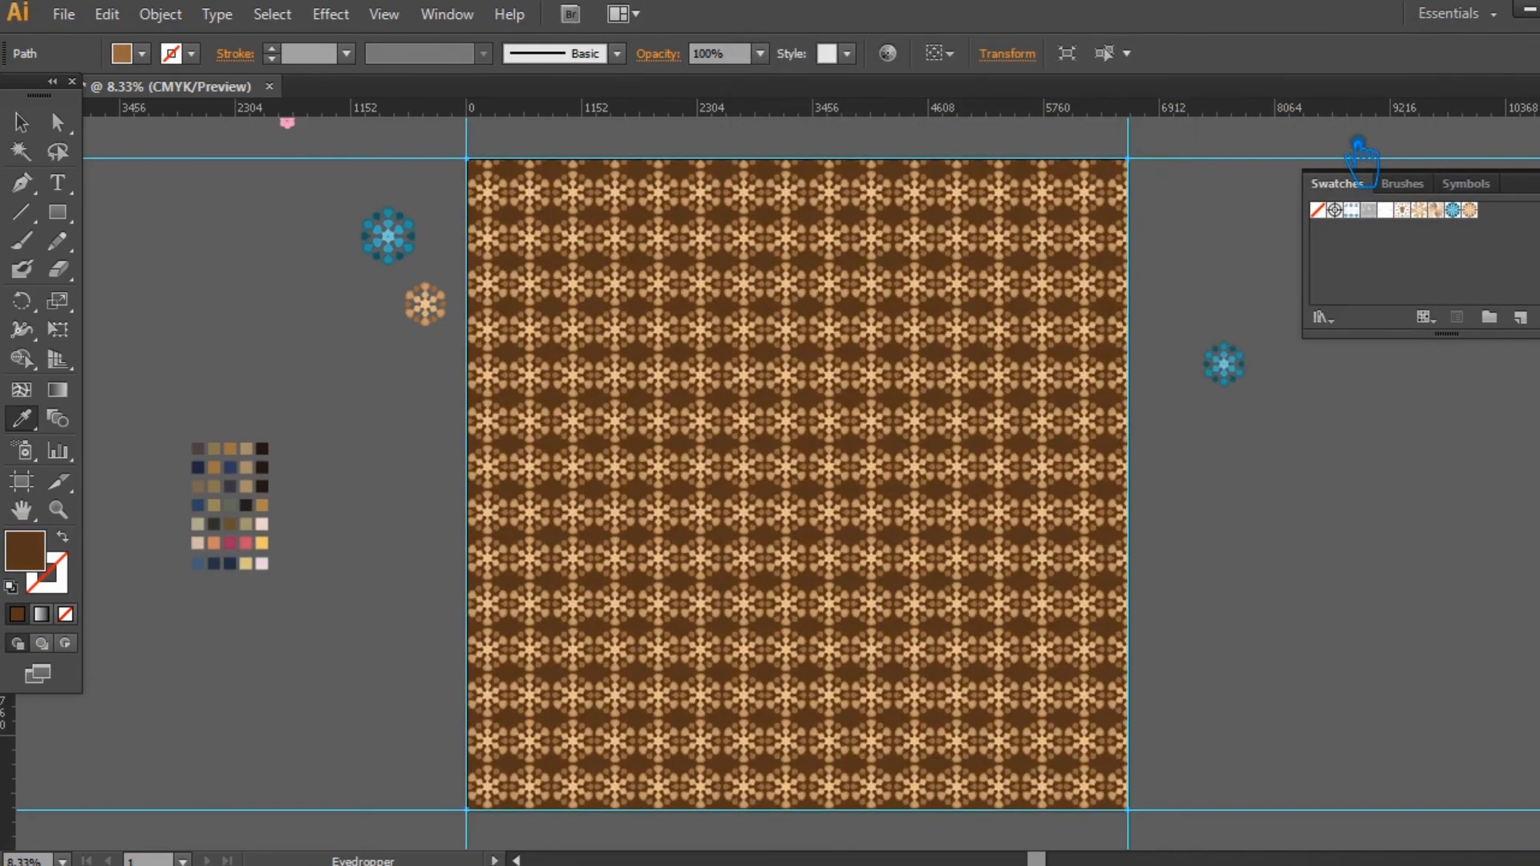
{"action": "left_click", "coordinate": [21, 122]}
{"action": "left_click", "coordinate": [1306, 508]}
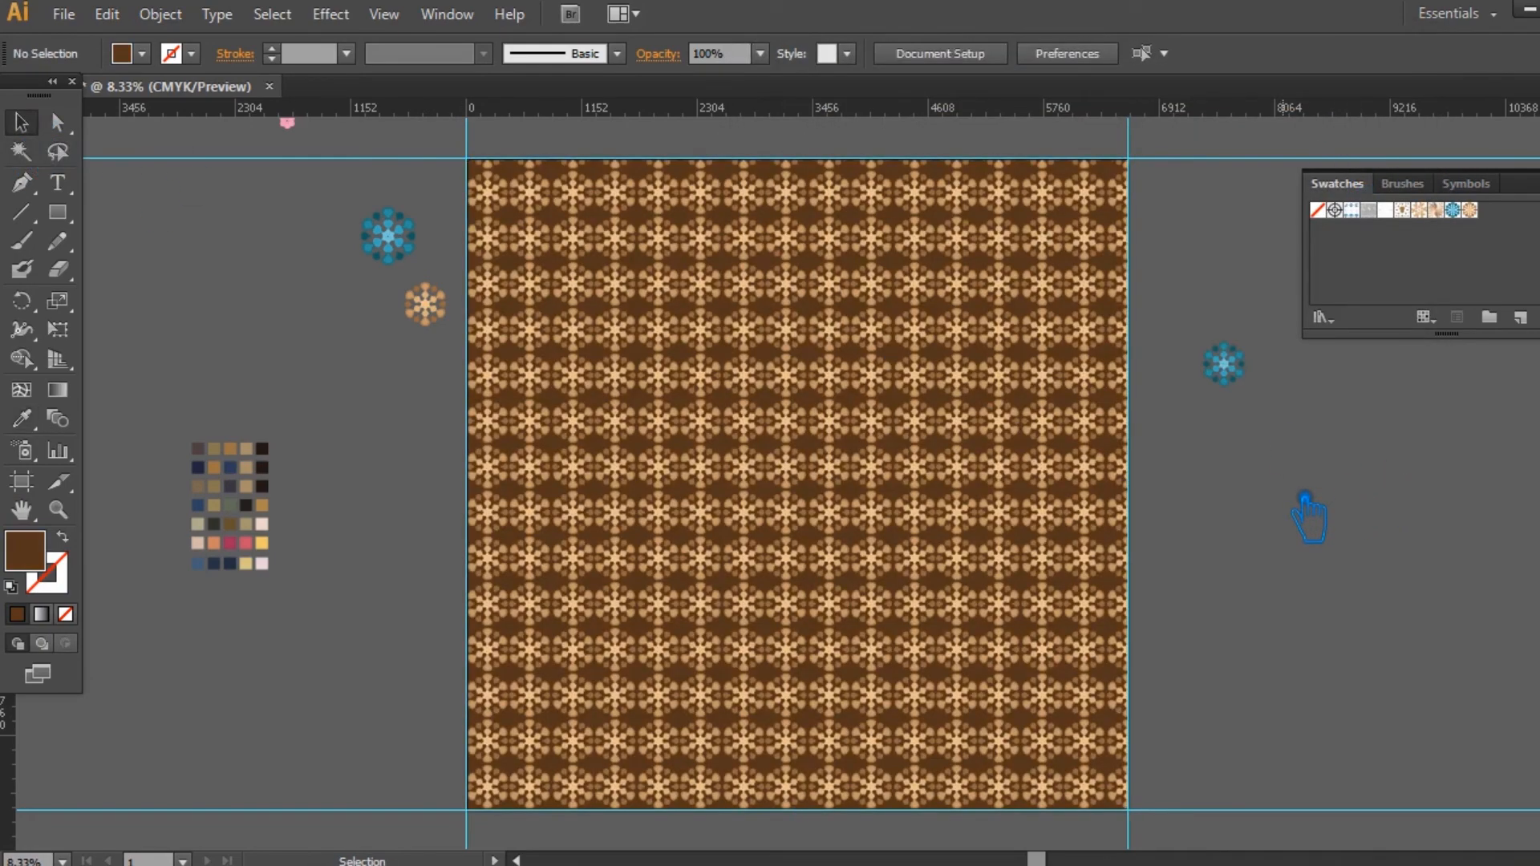
Step: Export the tan pattern on dark brown for the web as a maximum-quality JPEG, 6600 by 6500 px, named Leggings-4
{"action": "key", "text": "ctrl+alt+shift+s"}
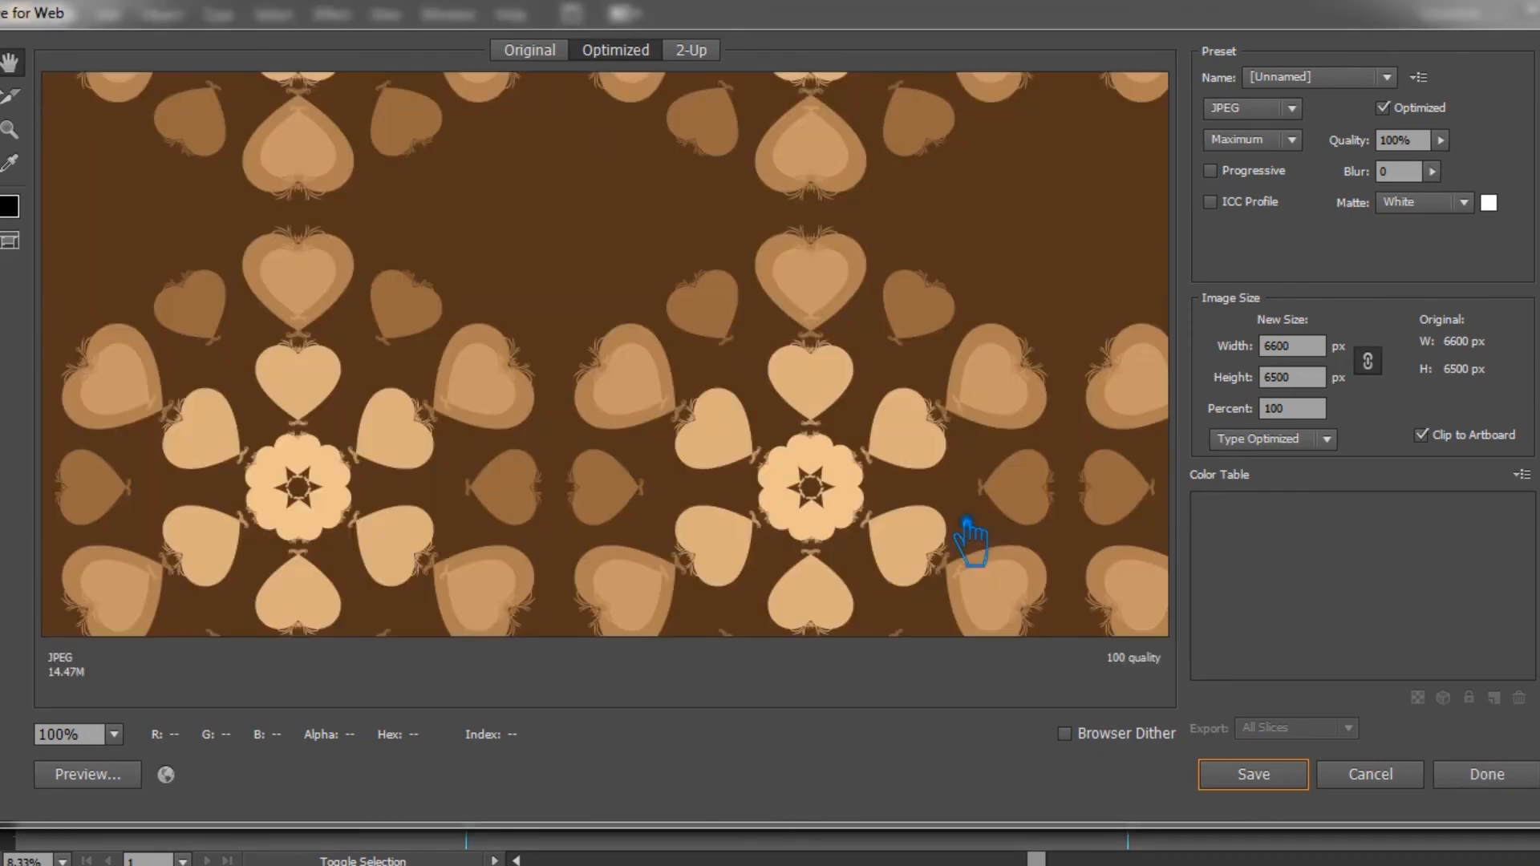
{"action": "left_click", "coordinate": [1284, 782]}
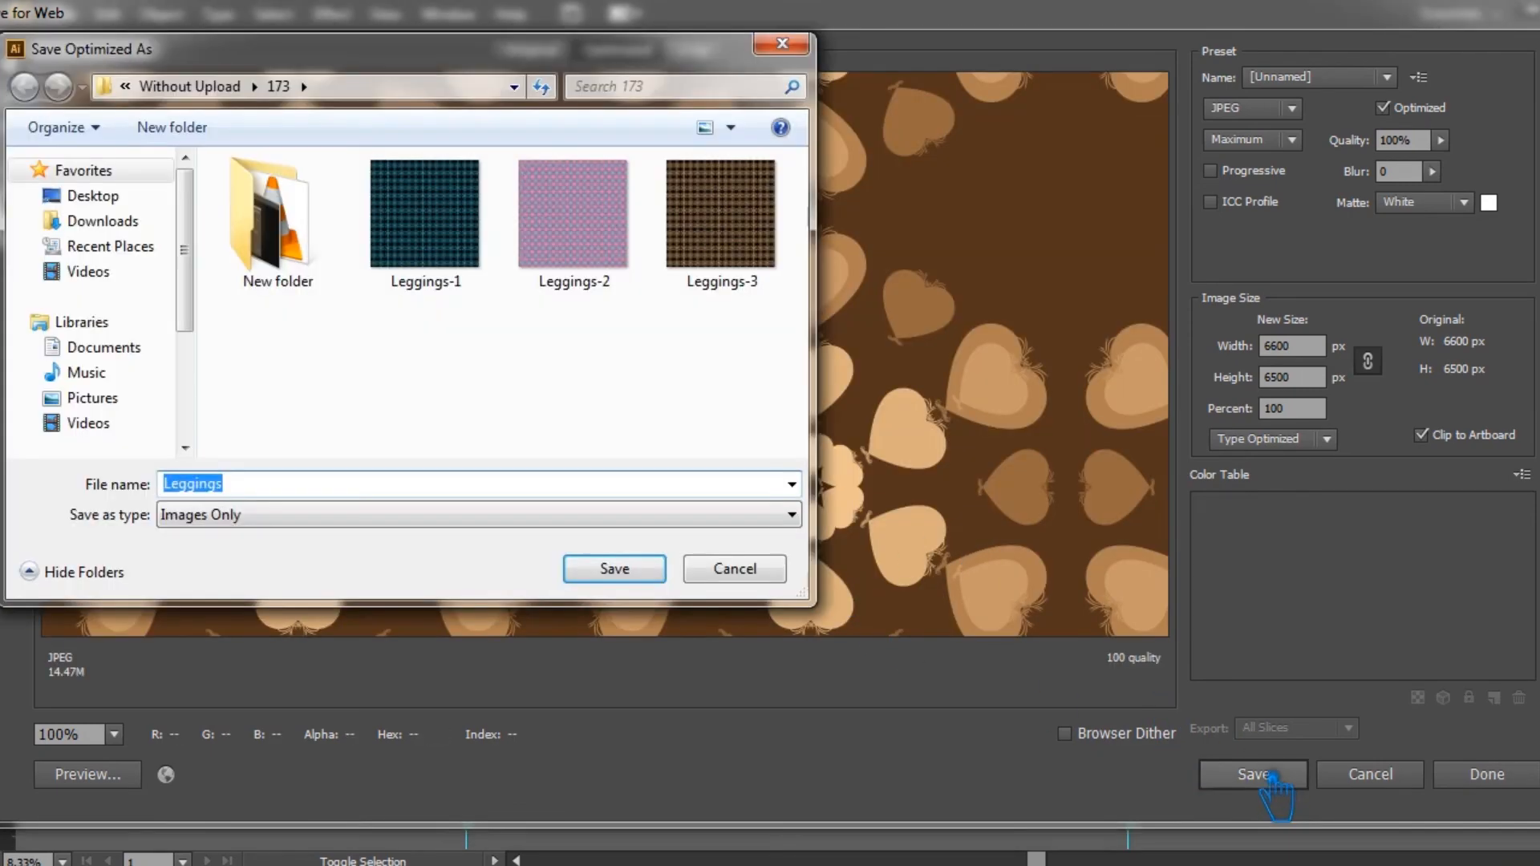
{"action": "left_click", "coordinate": [705, 280]}
{"action": "left_click", "coordinate": [393, 487]}
{"action": "key", "text": "BackSpace"}
{"action": "type", "text": "4"}
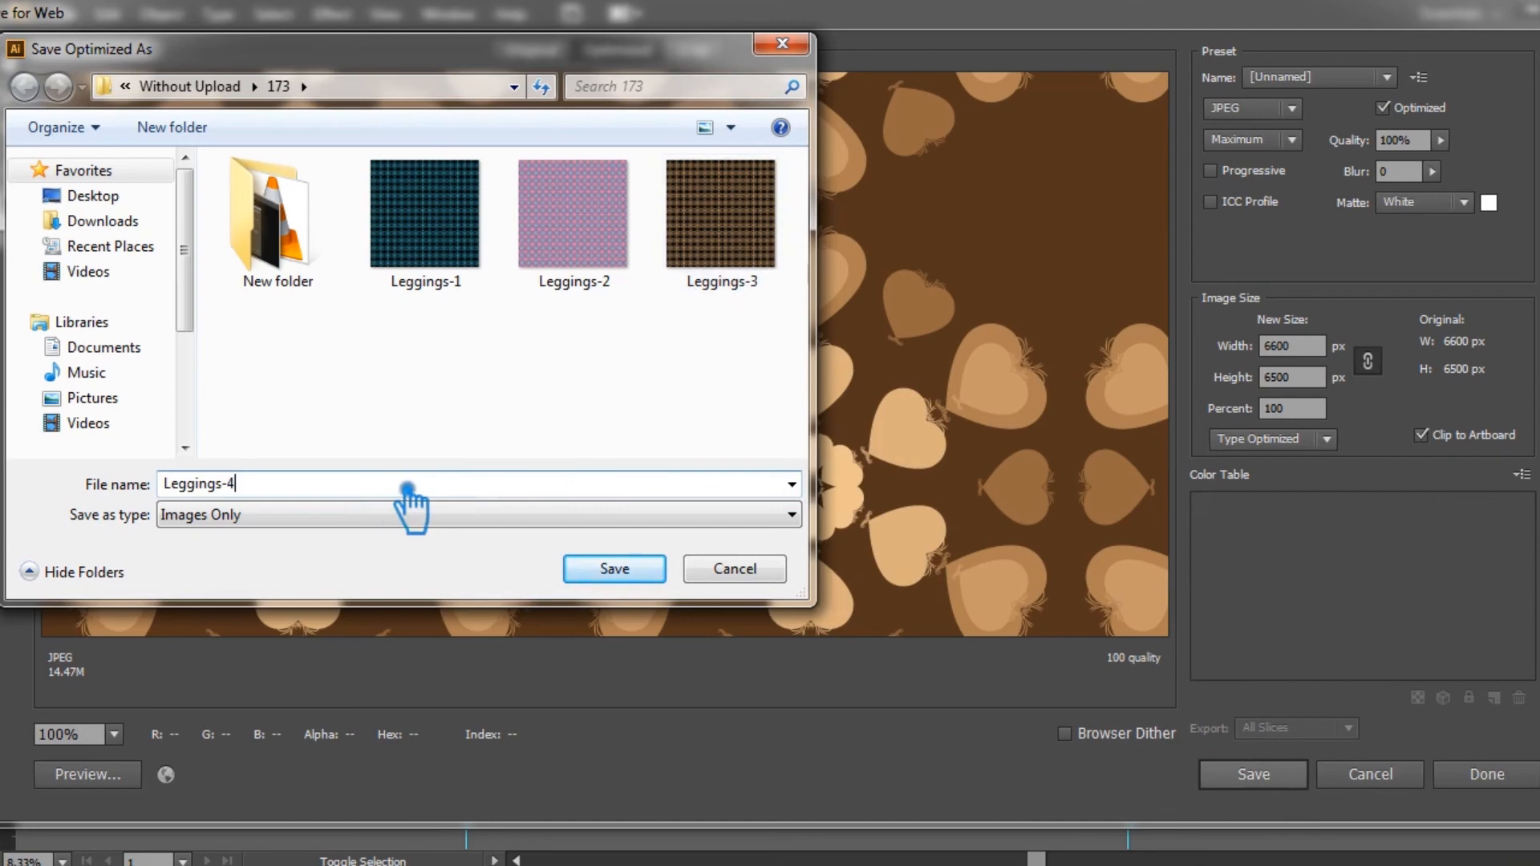
{"action": "left_click", "coordinate": [626, 571]}
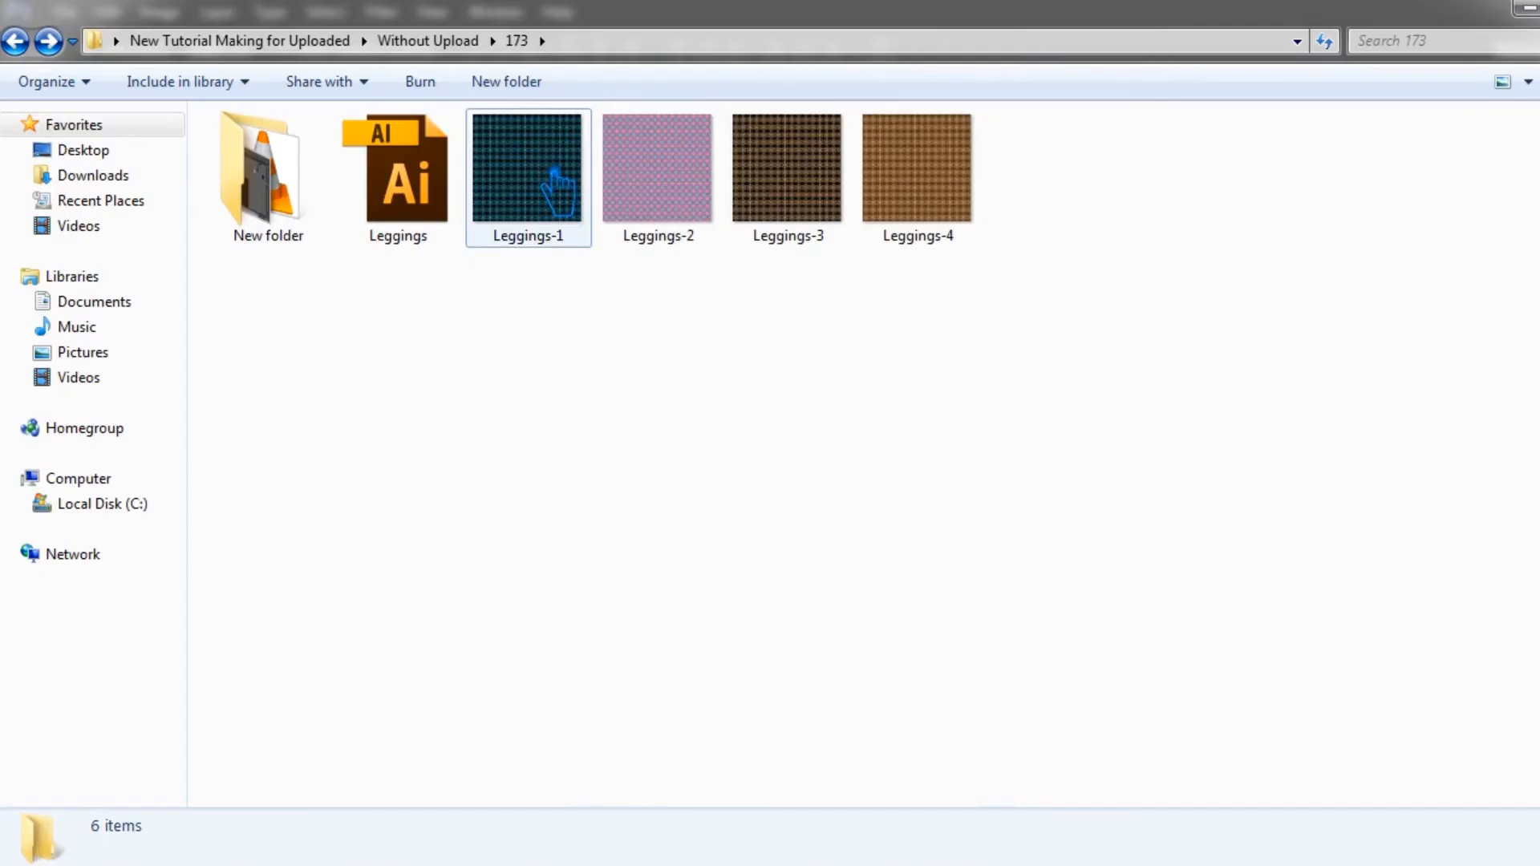
Step: Switch to Photoshop, place the Leggings-1 image in the design smart object Layer 11121.psb, save it and check the leggings mockup
{"action": "left_click_drag", "start_coordinate": [561, 188], "coordinate": [665, 497]}
{"action": "left_click", "coordinate": [1213, 57]}
{"action": "key", "text": "ctrl+s"}
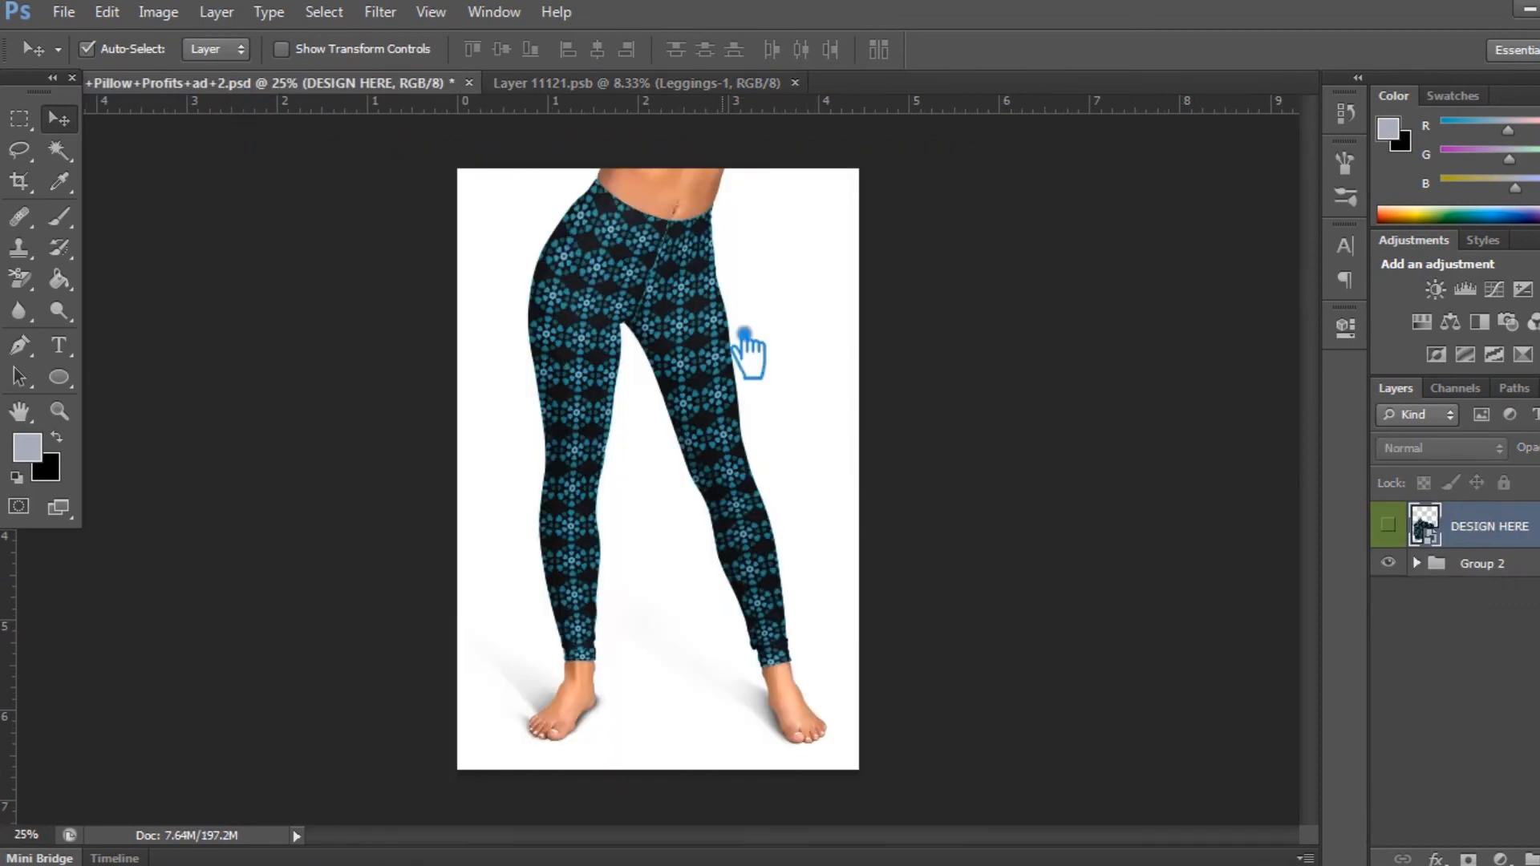
{"action": "scroll", "coordinate": [744, 334], "scroll_direction": "up", "scroll_amount": 1}
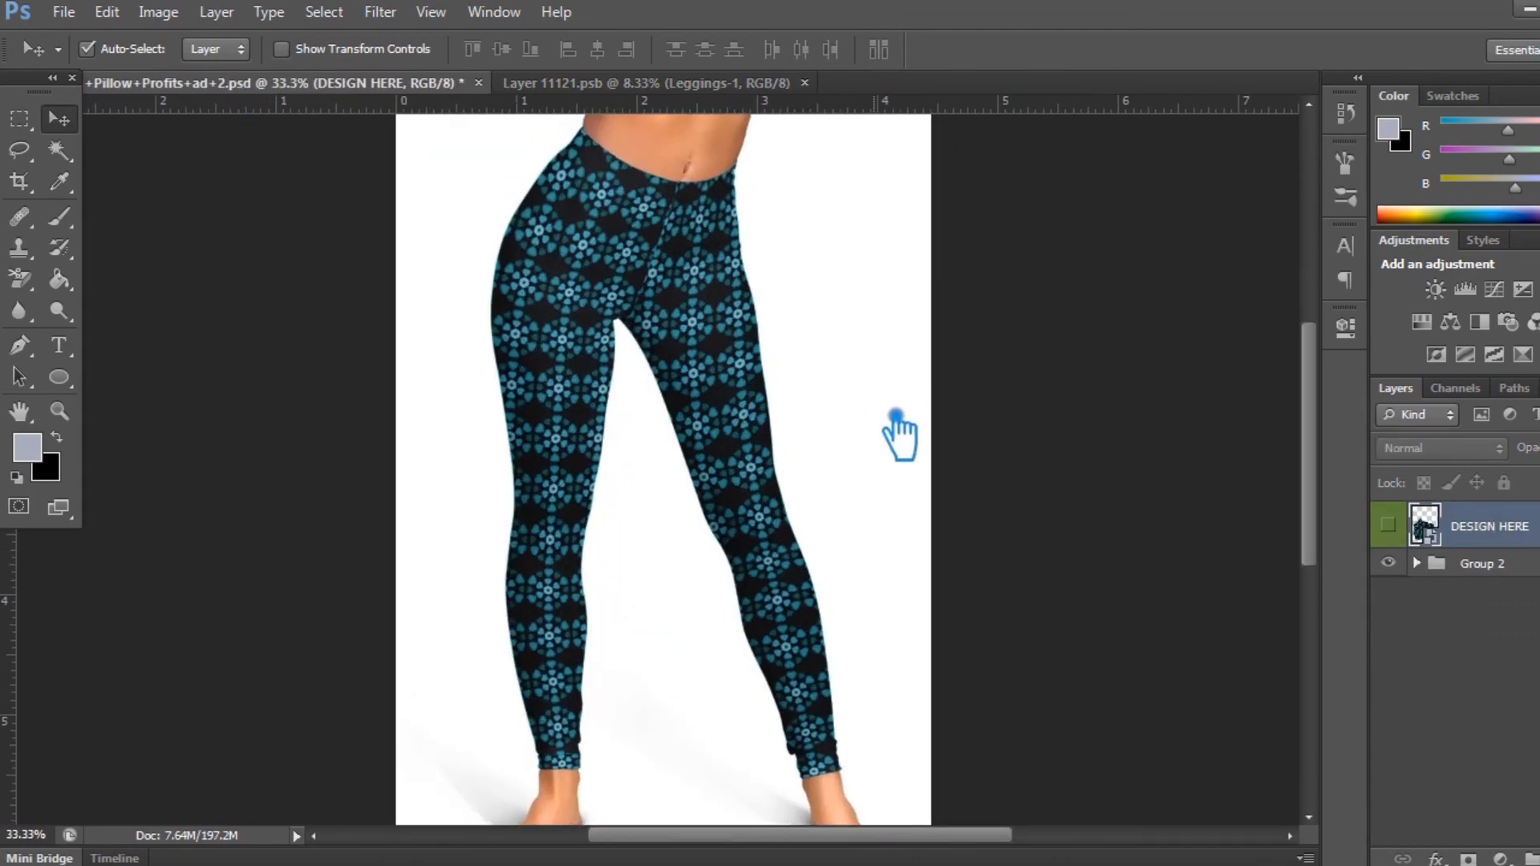
{"action": "type", "text": "40"}
{"action": "key", "text": "Return"}
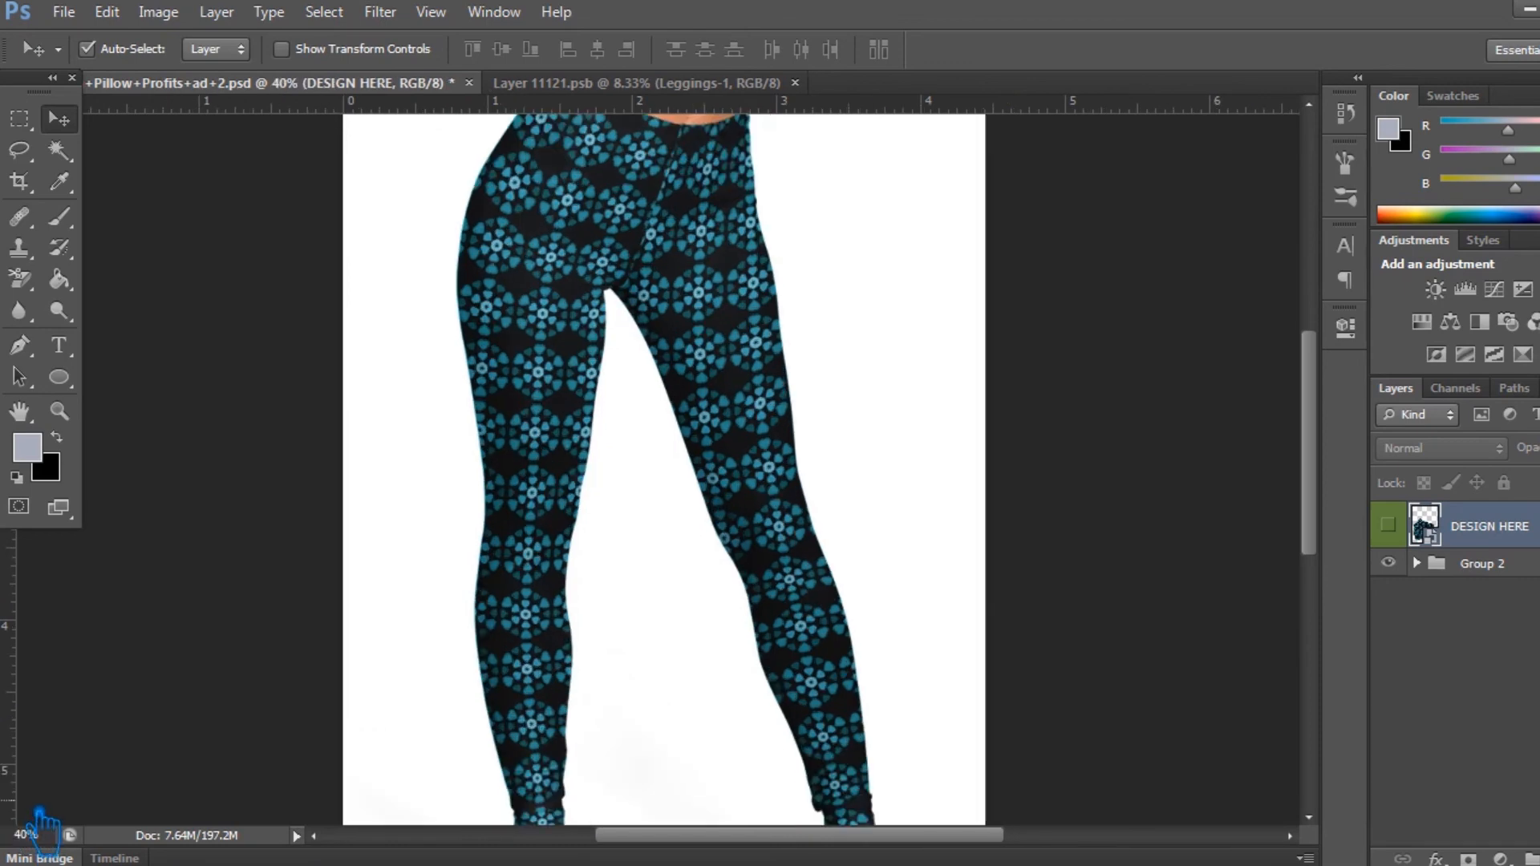
{"action": "type", "text": "35"}
{"action": "key", "text": "Return"}
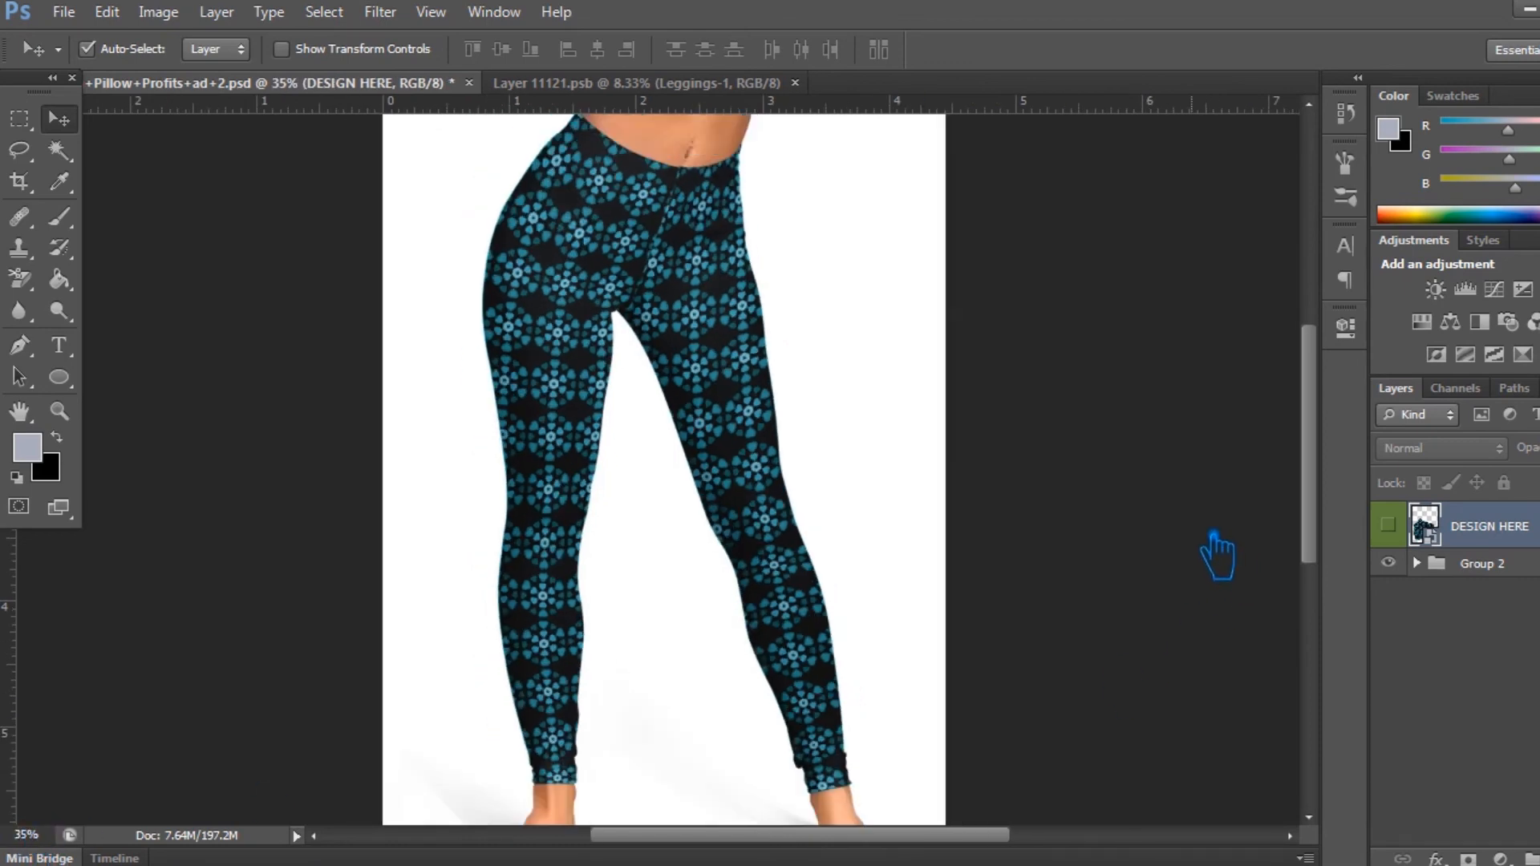
Step: Place Leggings-2 as the top layer of Layer 11121.psb, hide Leggings-1, save the smart object and show the leggings mockup
{"action": "left_click", "coordinate": [584, 83]}
{"action": "left_click", "coordinate": [745, 865]}
{"action": "left_click_drag", "start_coordinate": [681, 216], "coordinate": [706, 566]}
{"action": "key", "text": "Return"}
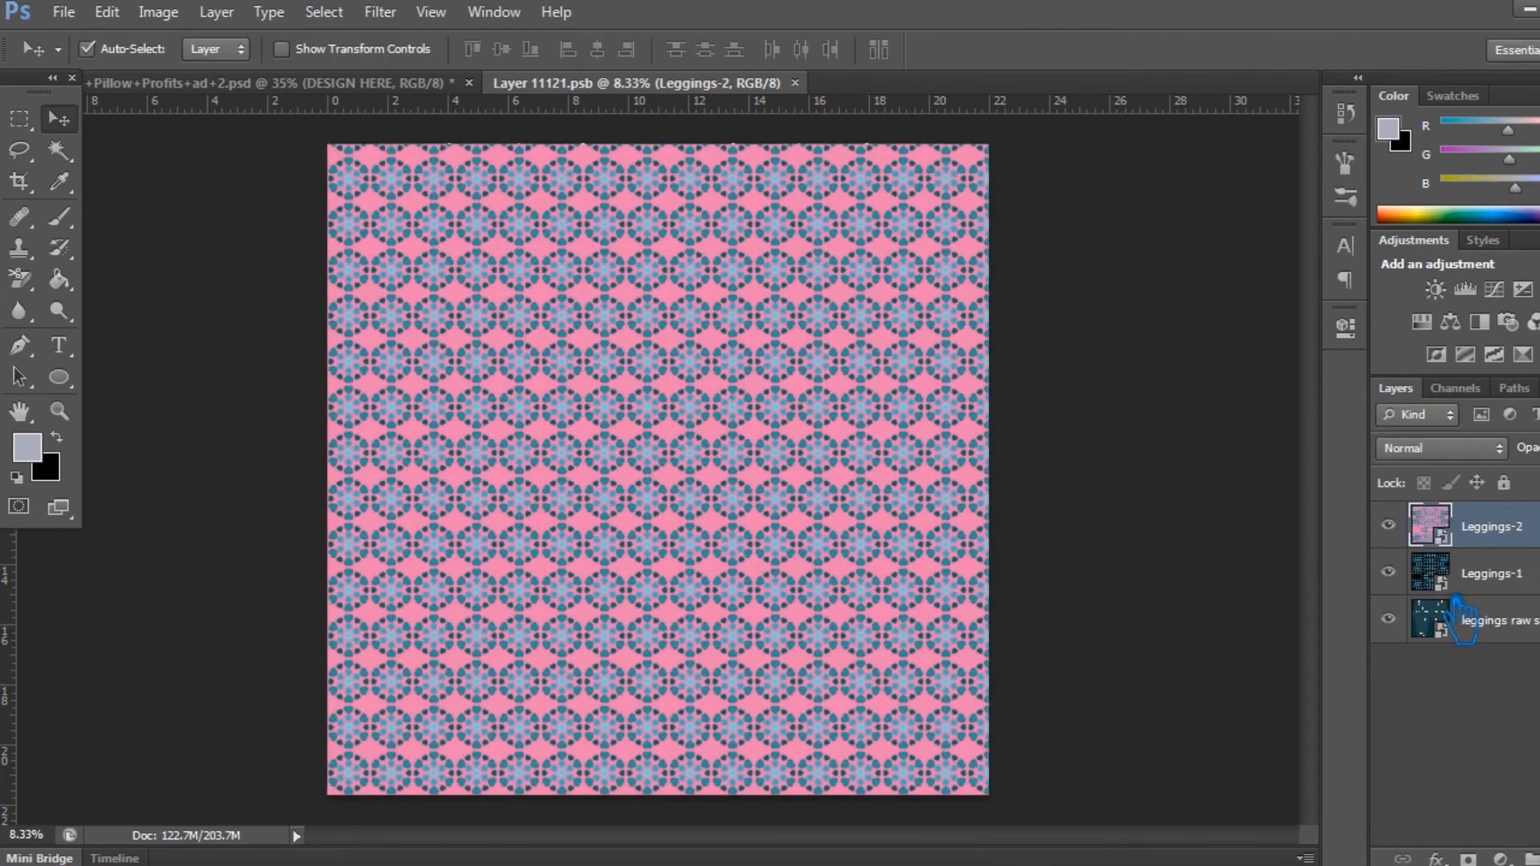
{"action": "key", "text": "ctrl+s"}
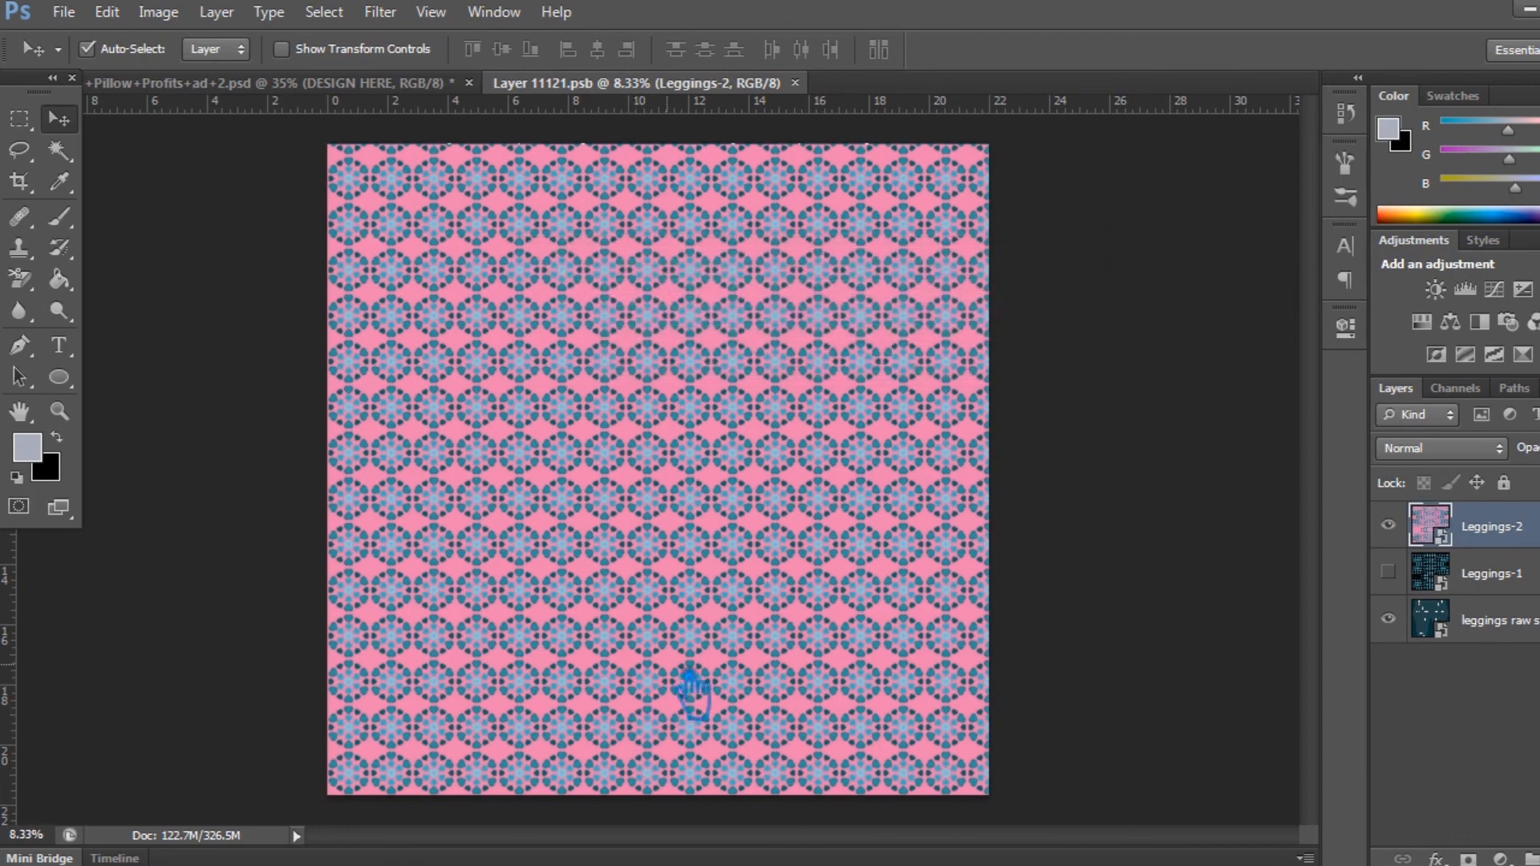
{"action": "left_click", "coordinate": [335, 81]}
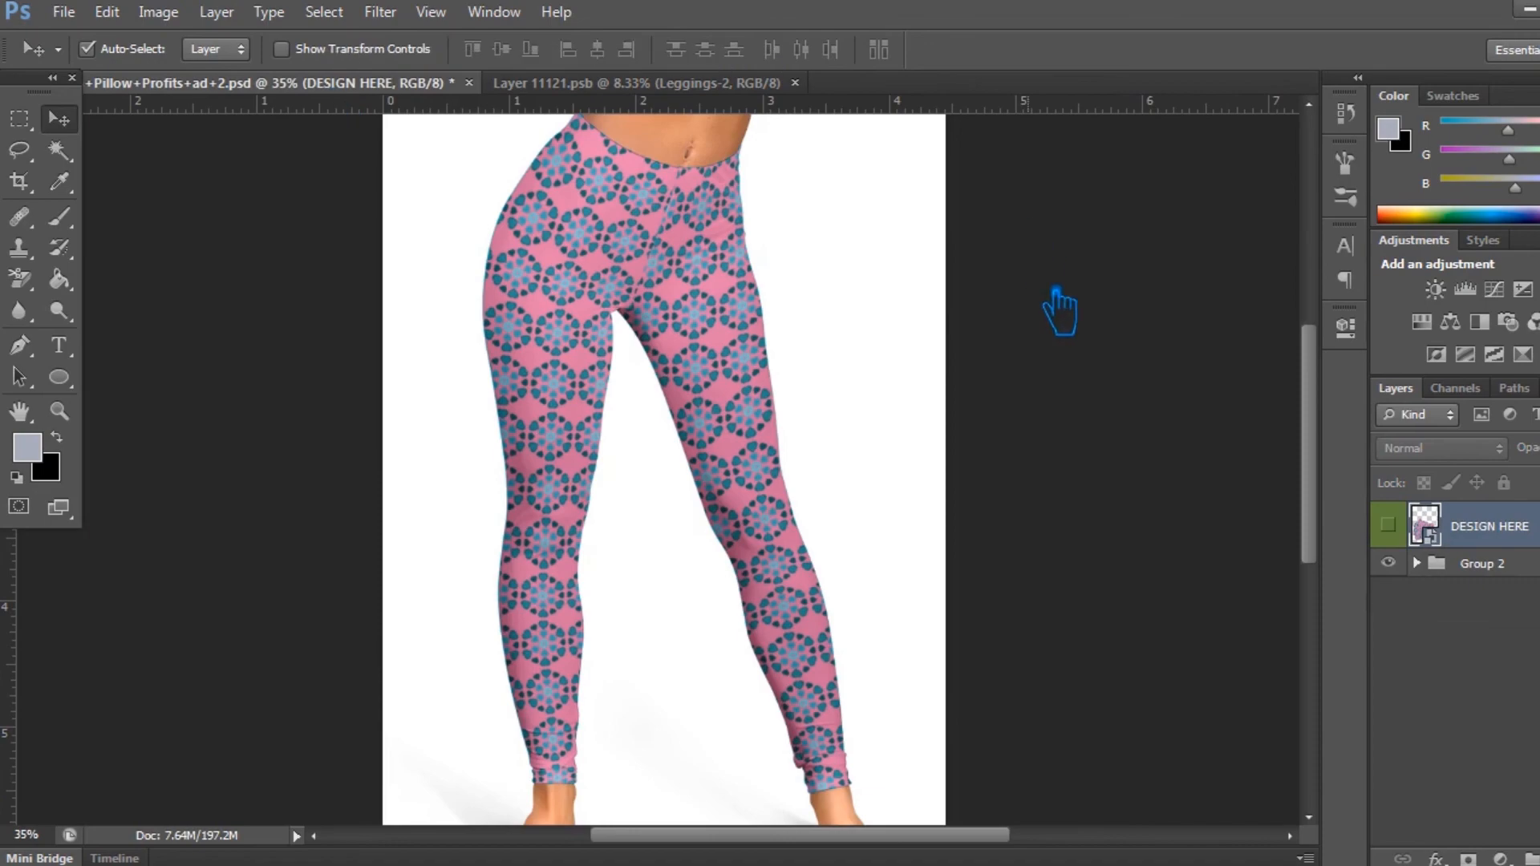
{"action": "key", "text": "ctrl+alt+shift+s"}
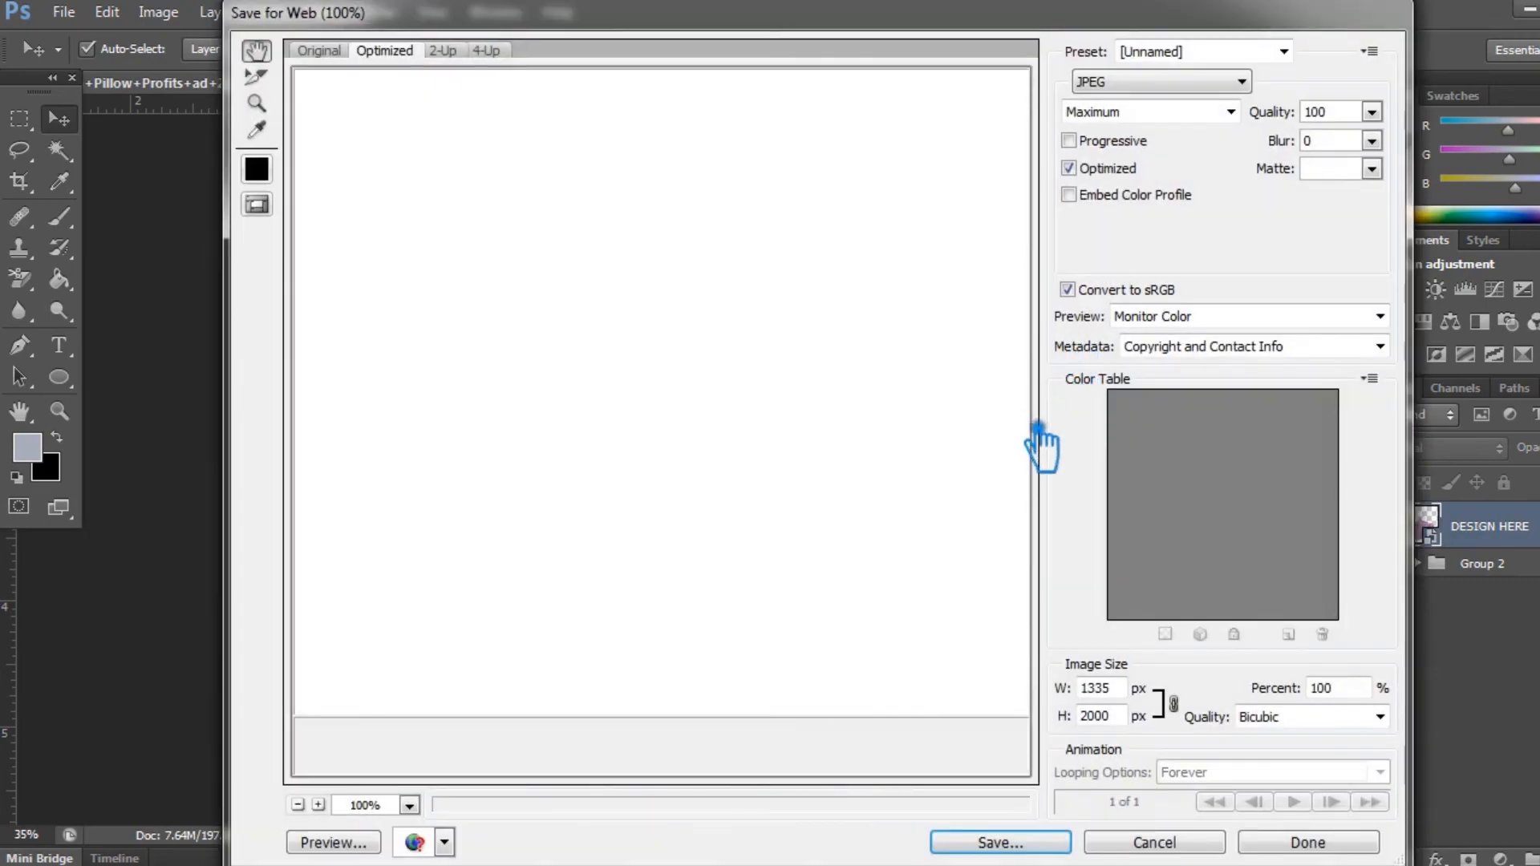
{"action": "left_click", "coordinate": [1190, 848]}
Step: Place Leggings-3 above the other patterns in Layer 11121.psb, hide Leggings-2, save the smart object and show the mockup
{"action": "left_click", "coordinate": [634, 83]}
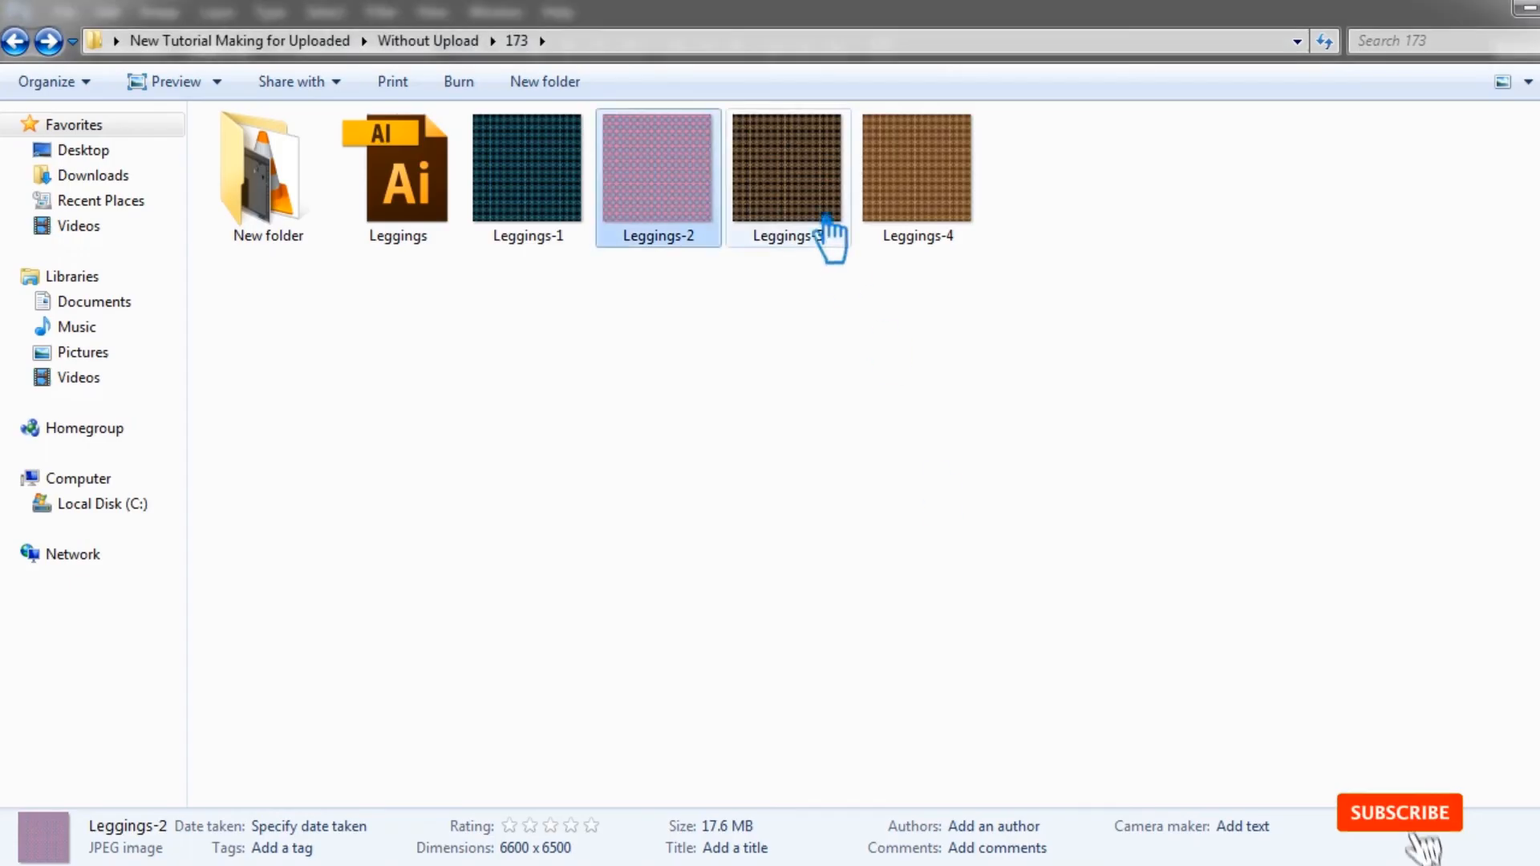
{"action": "left_click_drag", "start_coordinate": [796, 195], "coordinate": [753, 546]}
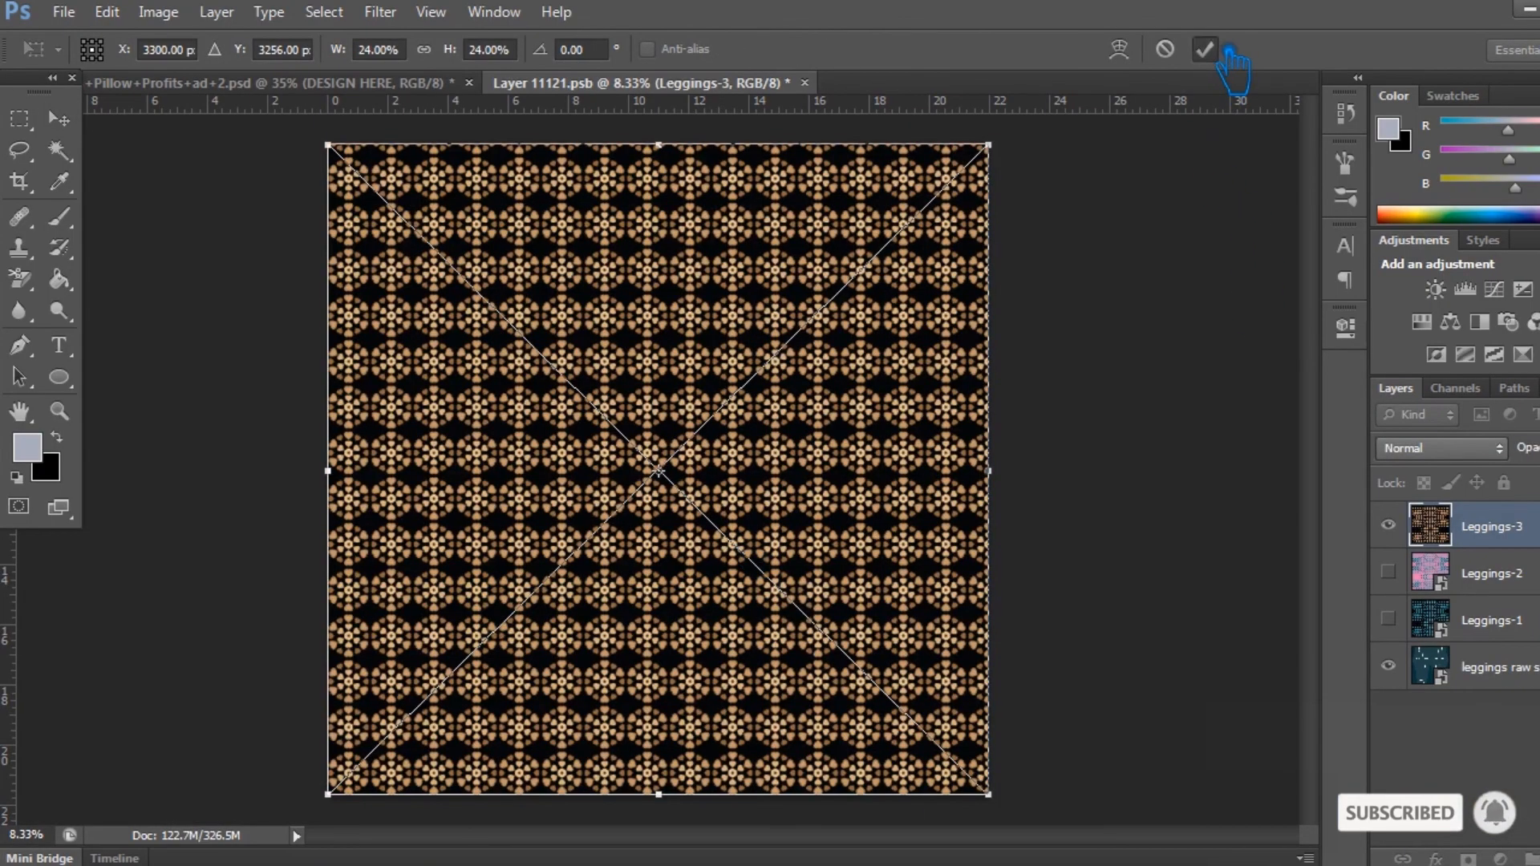
{"action": "left_click", "coordinate": [1209, 50]}
{"action": "key", "text": "ctrl+s"}
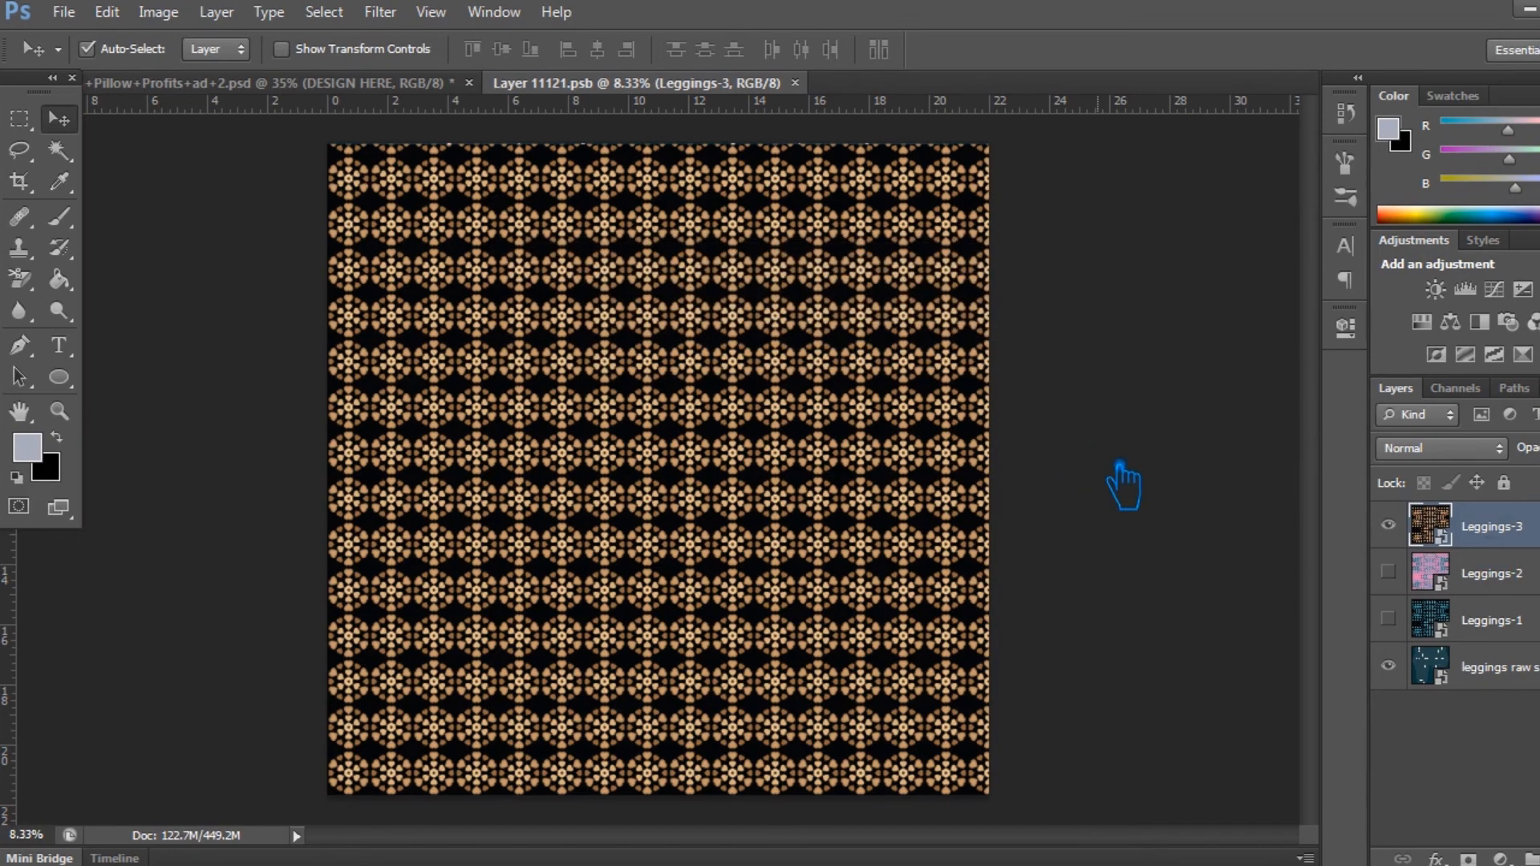
{"action": "left_click", "coordinate": [267, 85]}
{"action": "key", "text": "ctrl+alt+shift+s"}
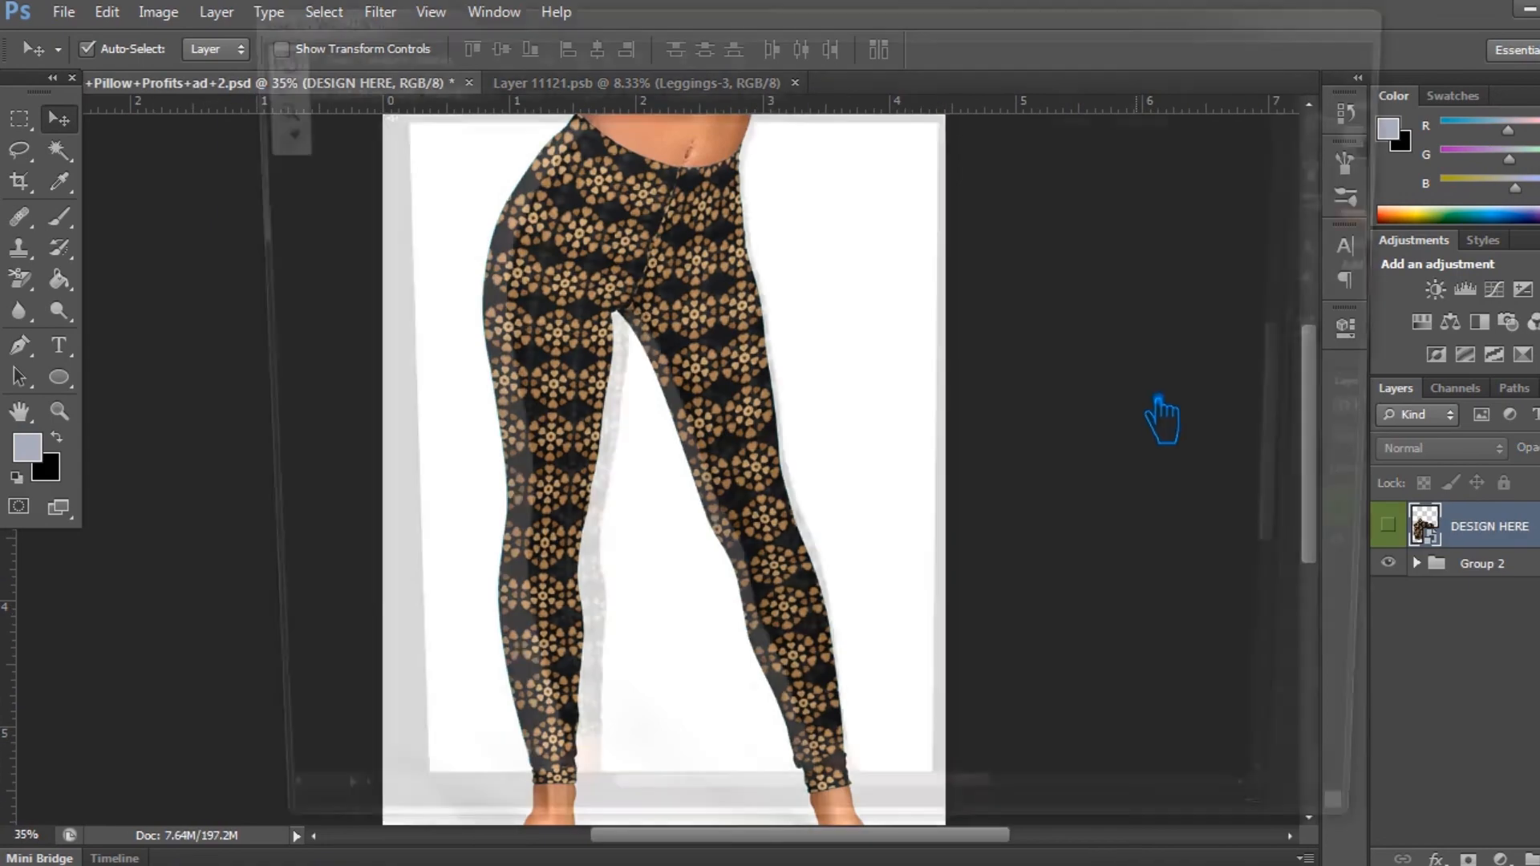
{"action": "left_click", "coordinate": [1012, 839]}
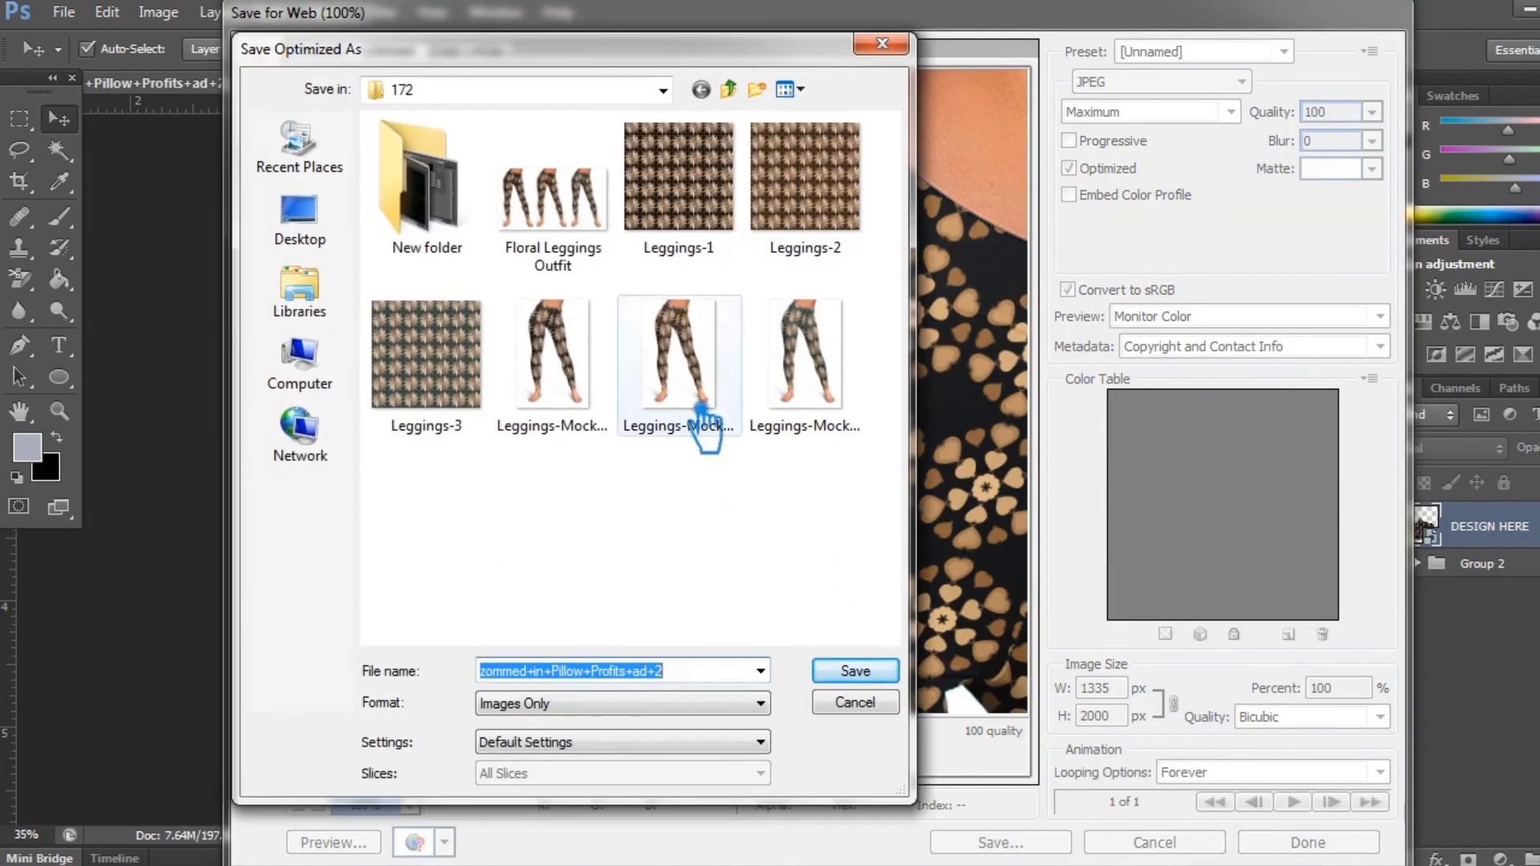
{"action": "left_click", "coordinate": [882, 43]}
{"action": "left_click", "coordinate": [1154, 844]}
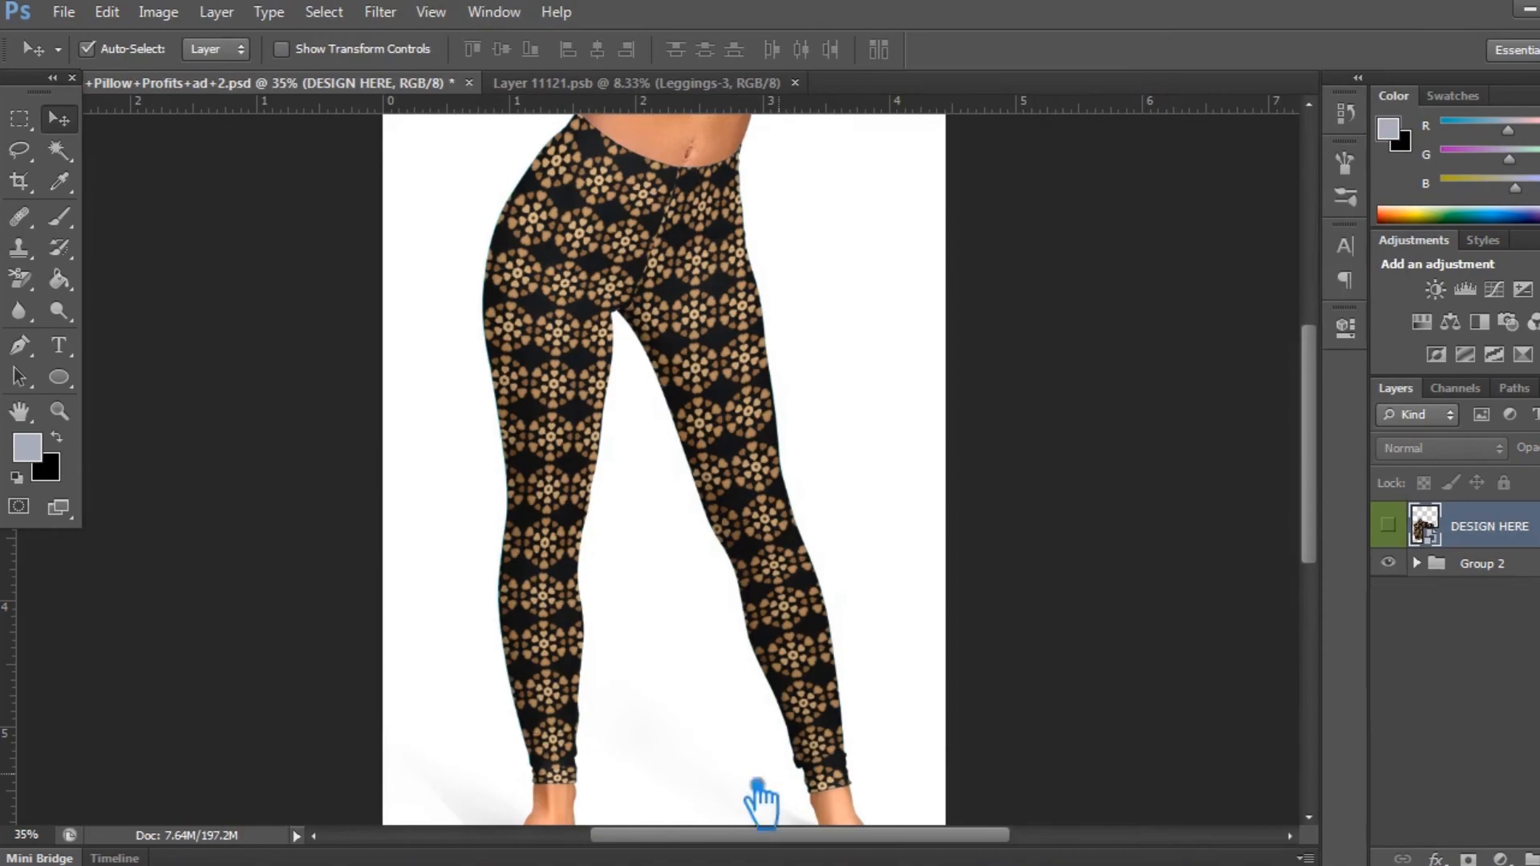
Step: Add Leggings-4 as the top layer of Layer 11121.psb, hide Leggings-3, save the smart object and return to the mockup
{"action": "left_click", "coordinate": [607, 81]}
{"action": "key", "text": "alt+Tab"}
{"action": "left_click_drag", "start_coordinate": [965, 167], "coordinate": [969, 378]}
{"action": "key", "text": "Return"}
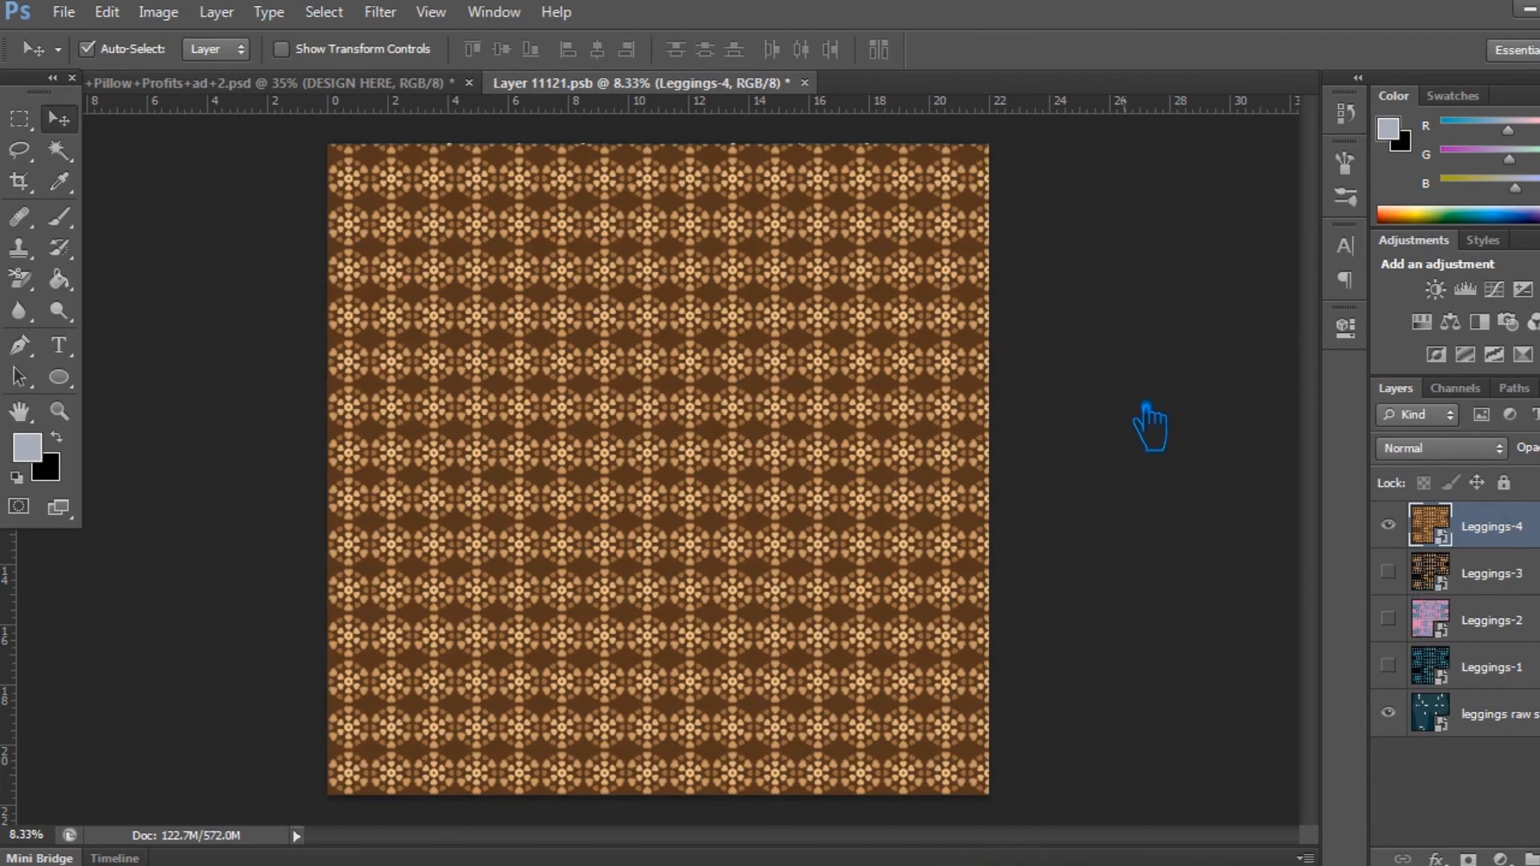
{"action": "key", "text": "ctrl+s"}
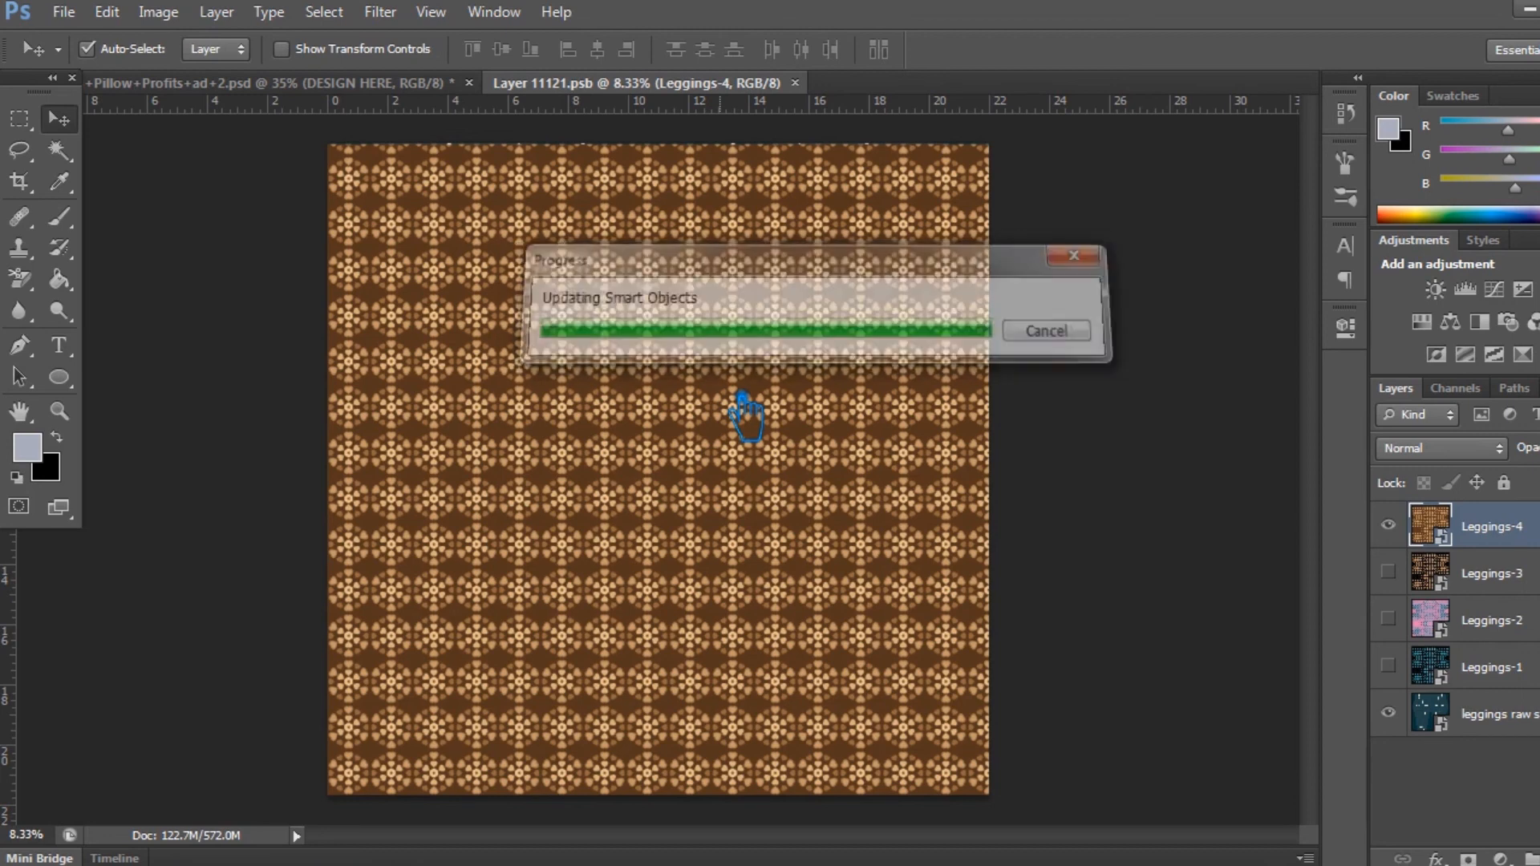
{"action": "key", "text": "ctrl+Tab"}
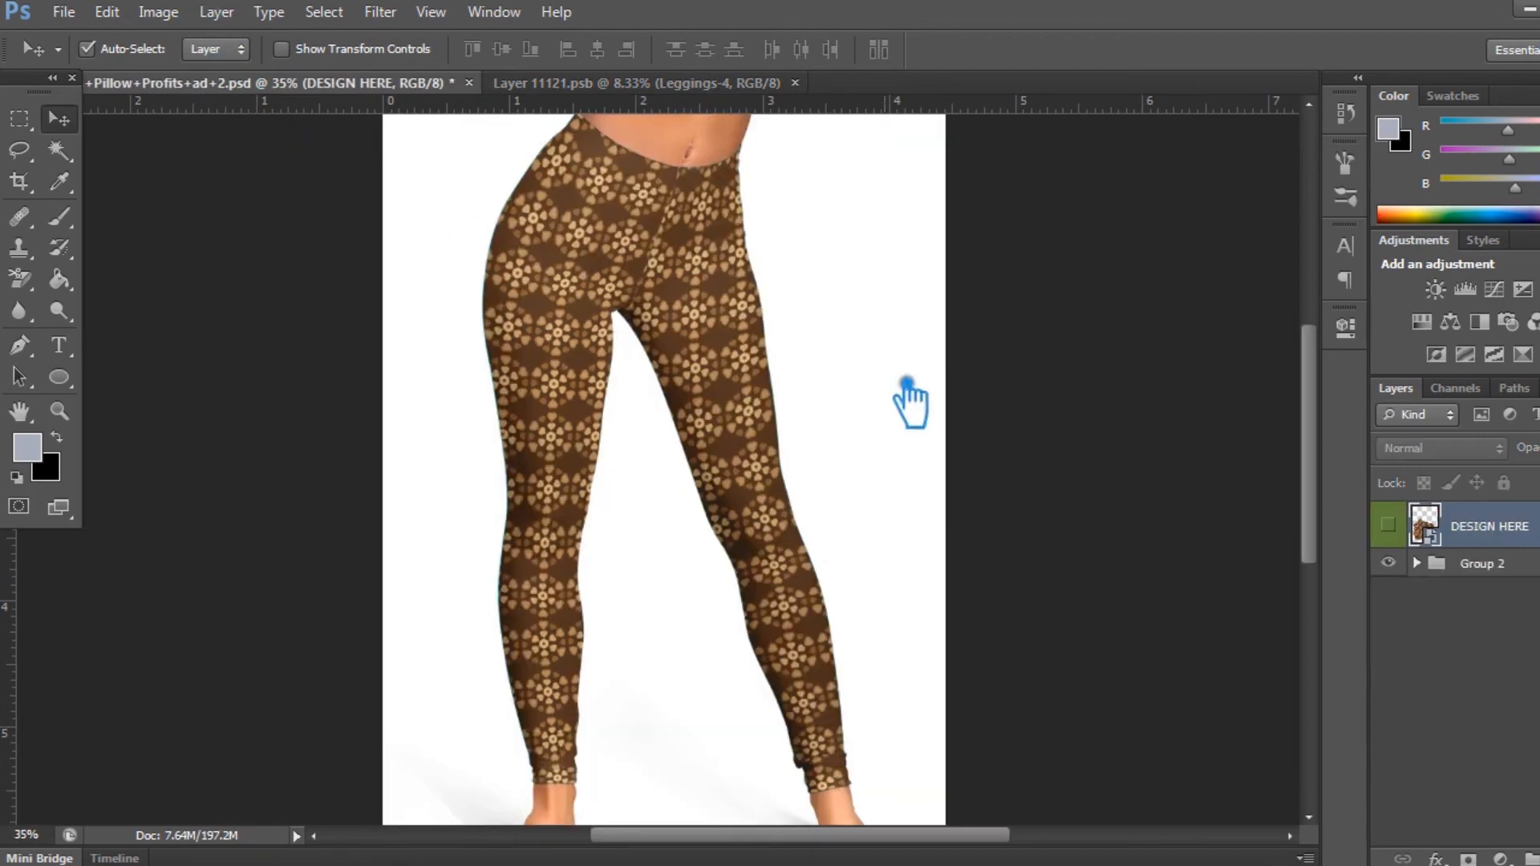